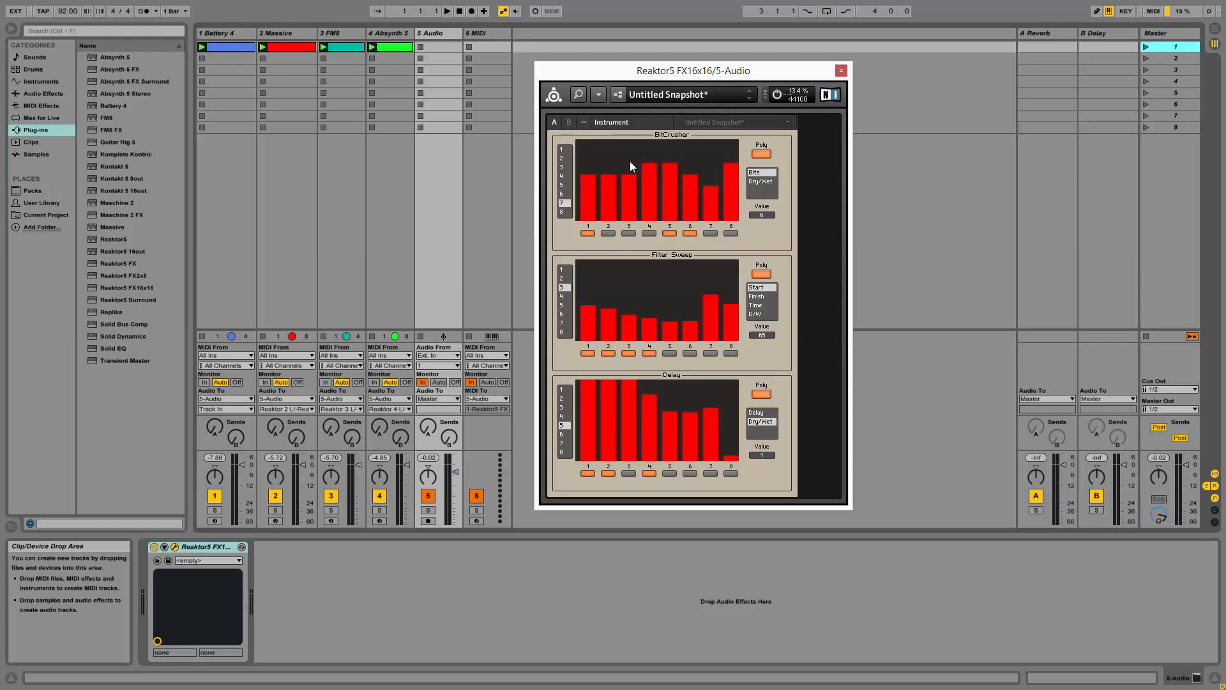
# Enable steps 2, 3, 4, 7 and 8 in the BitCrusher's current row and redraw the Bits bars for the later steps.
pyautogui.click(609, 233)
pyautogui.click(629, 233)
pyautogui.click(649, 233)
pyautogui.click(710, 234)
pyautogui.click(731, 233)
pyautogui.moveTo(719, 192); pyautogui.dragTo(649, 170)
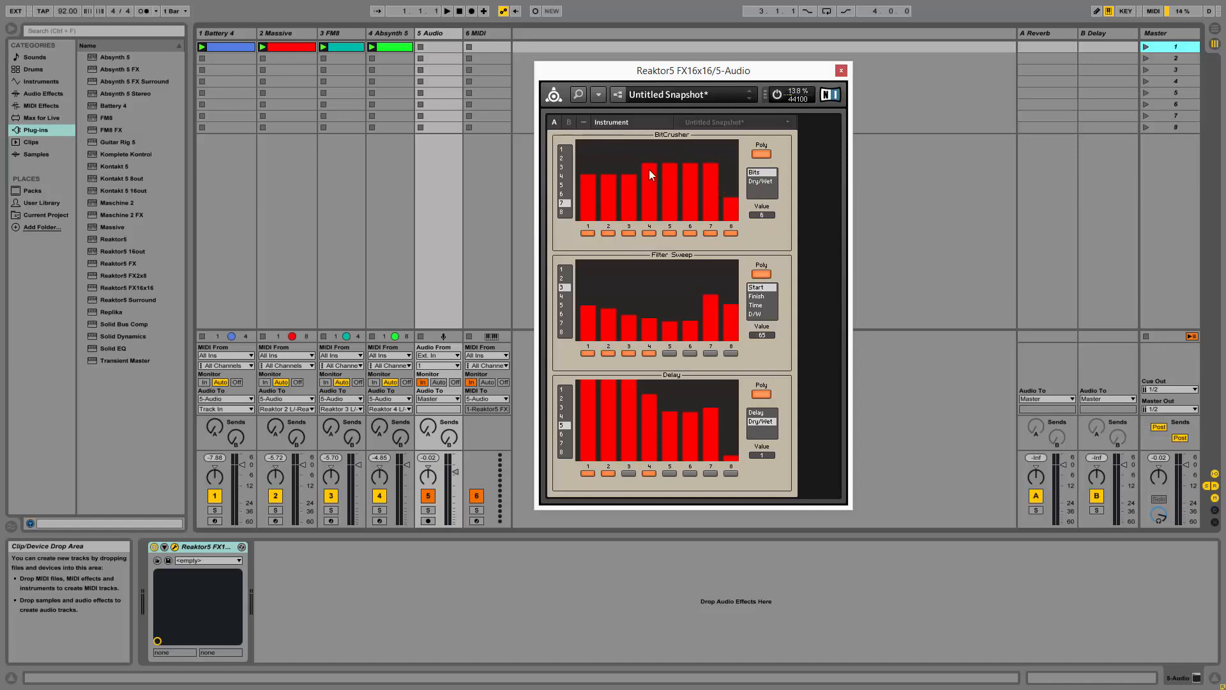
# Examine the BitCrusher's Dry/Wet levels and compare the bar patterns stored in its numbered rows.
pyautogui.click(766, 182)
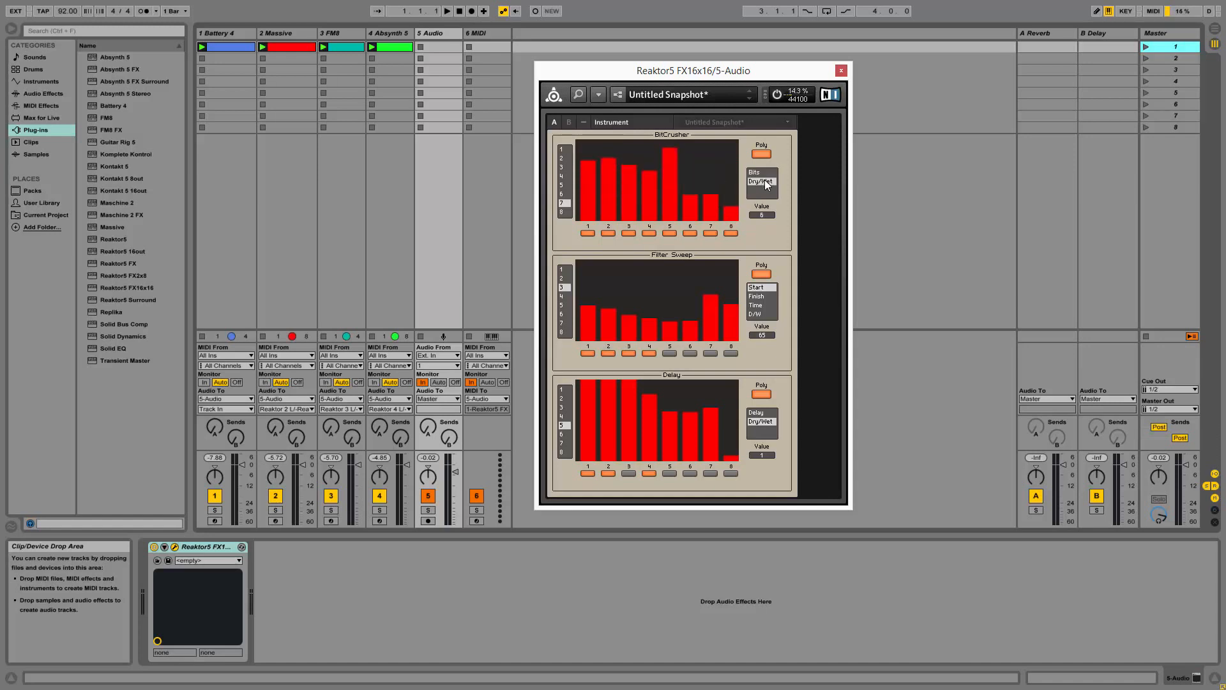
pyautogui.click(566, 190)
pyautogui.click(562, 148)
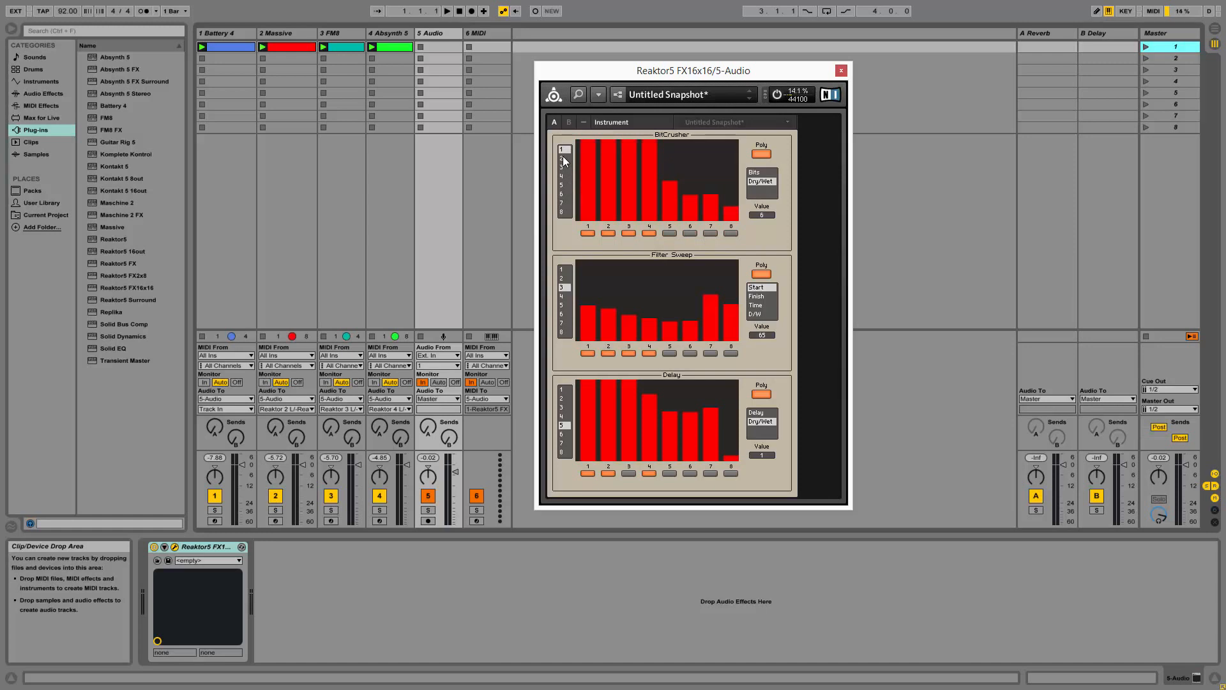
pyautogui.click(563, 158)
pyautogui.click(562, 166)
pyautogui.click(564, 174)
pyautogui.click(566, 184)
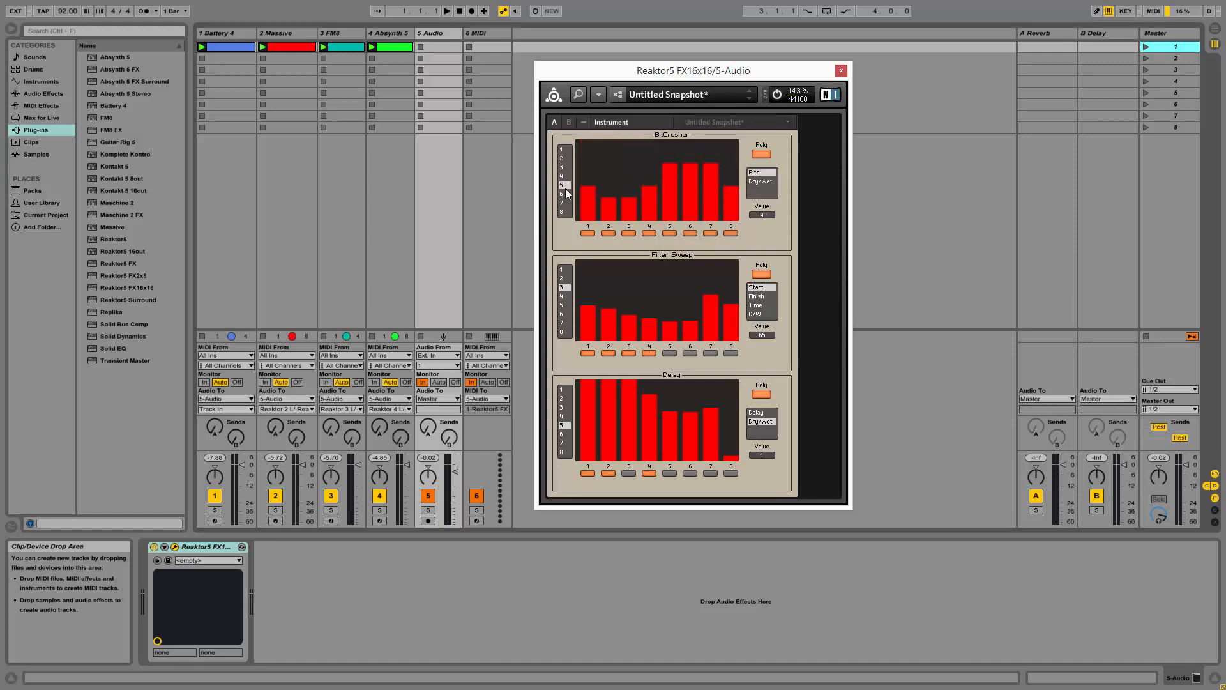
pyautogui.click(566, 193)
pyautogui.click(566, 202)
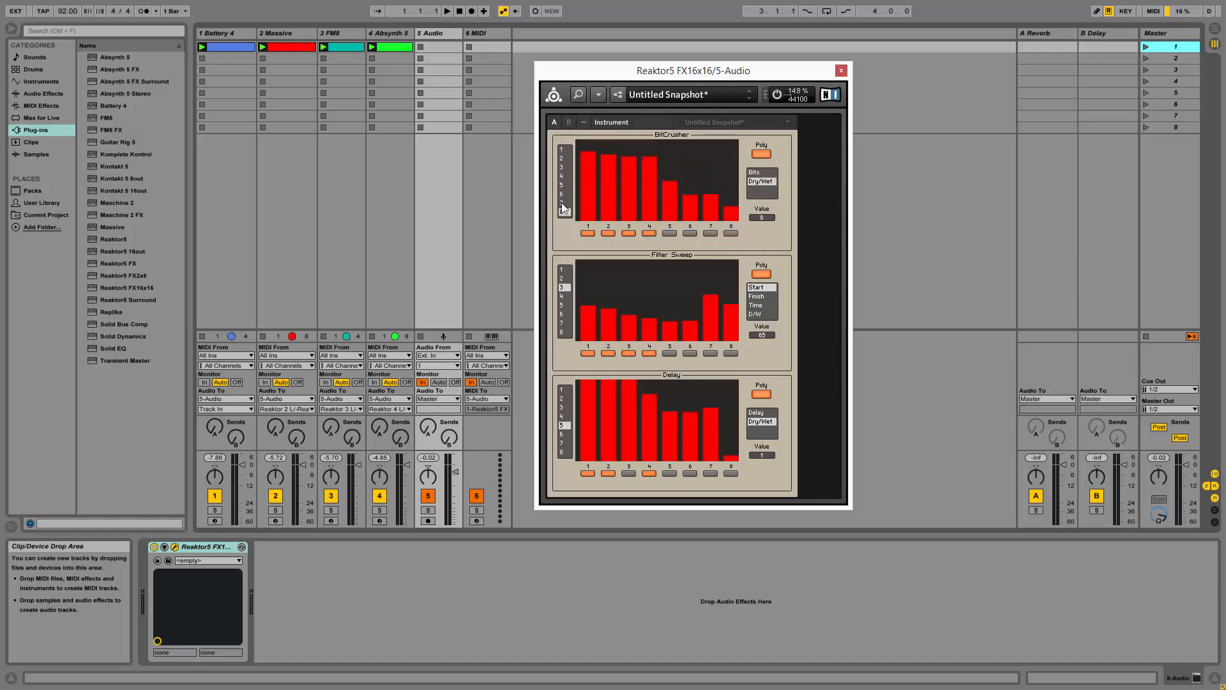
# Lower the Dry/Wet bars of steps 2 to 5 in BitCrusher row 8, and redraw the Bits bars of row 5.
pyautogui.click(563, 211)
pyautogui.moveTo(596, 181); pyautogui.dragTo(675, 185)
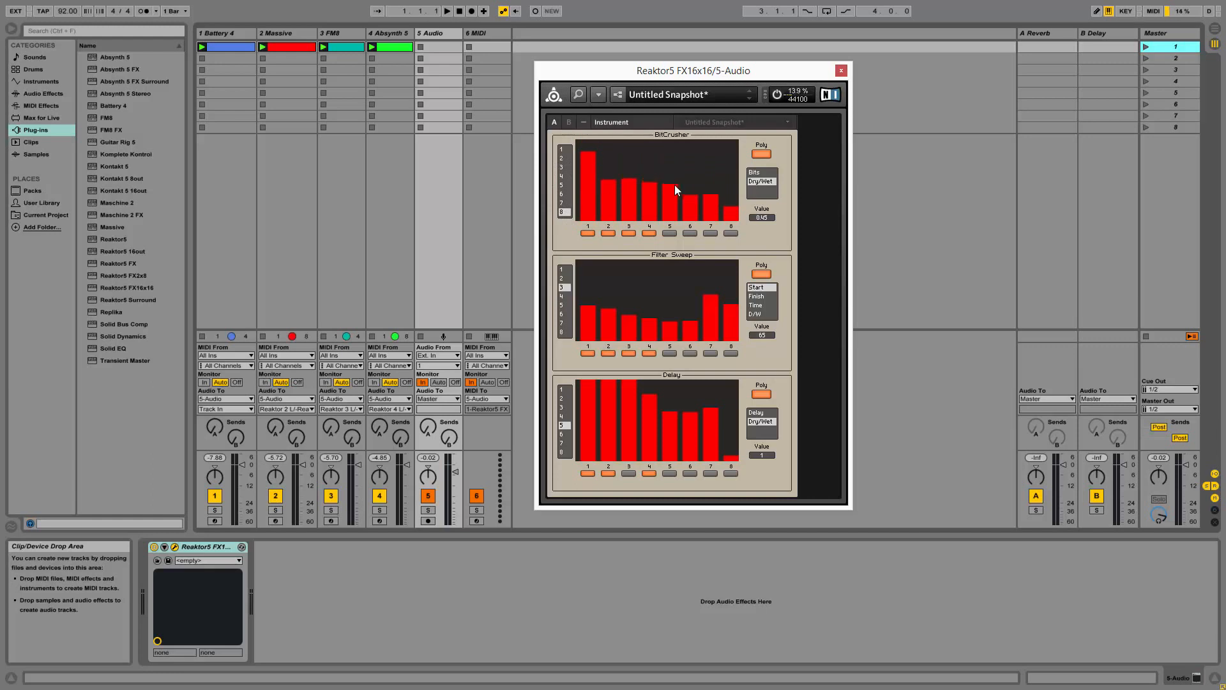
pyautogui.click(566, 186)
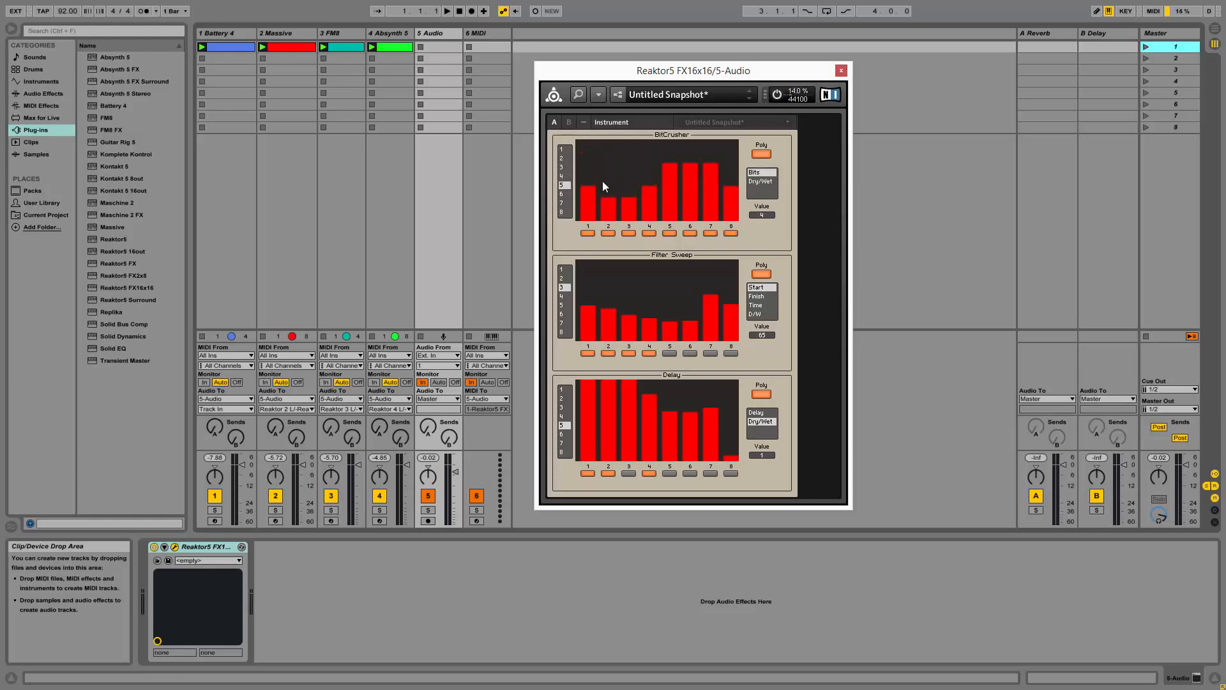
# Stop the Live set and restart its playback from the beginning.
pyautogui.click(457, 13)
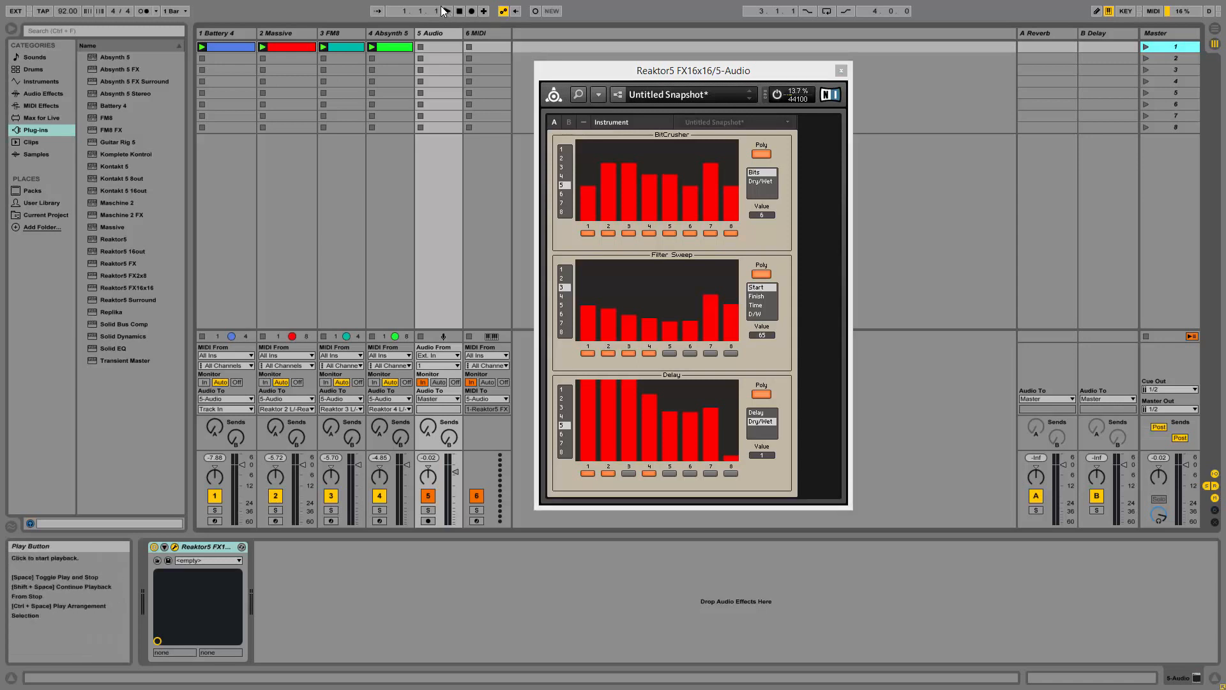
pyautogui.click(445, 12)
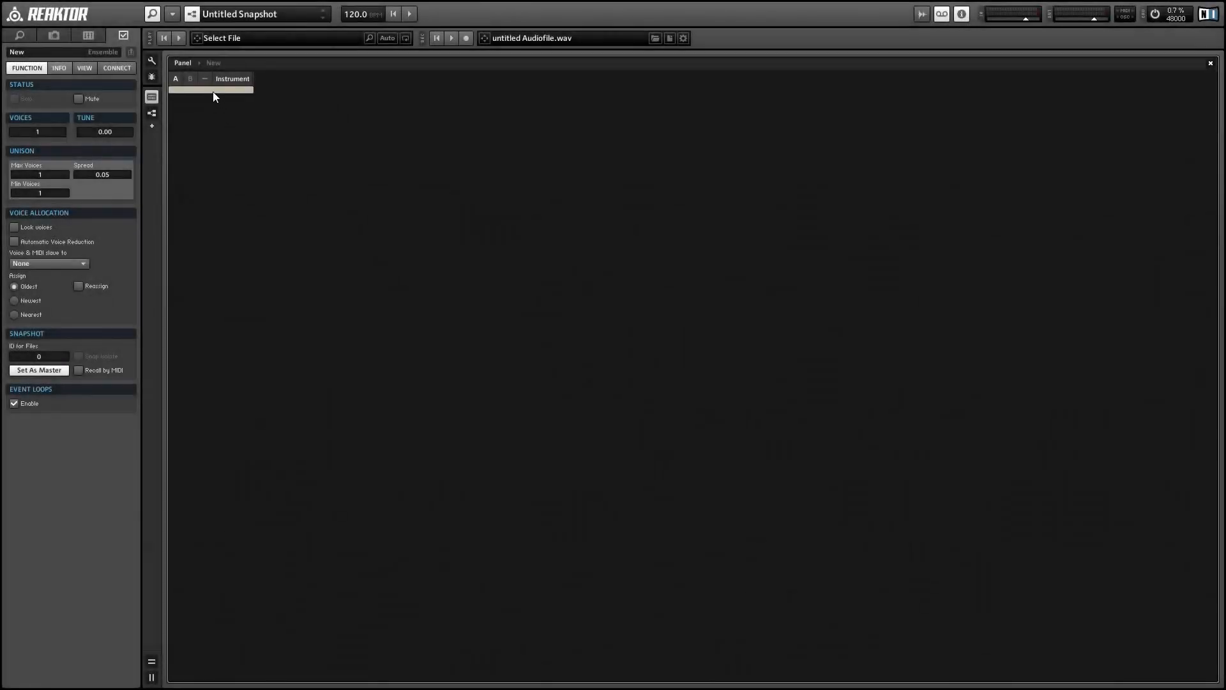
# Switch to Reaktor, open the Instrument's structure, and duplicate the stacked L and R input terminals until there are 16 inputs.
pyautogui.doubleClick(214, 90)
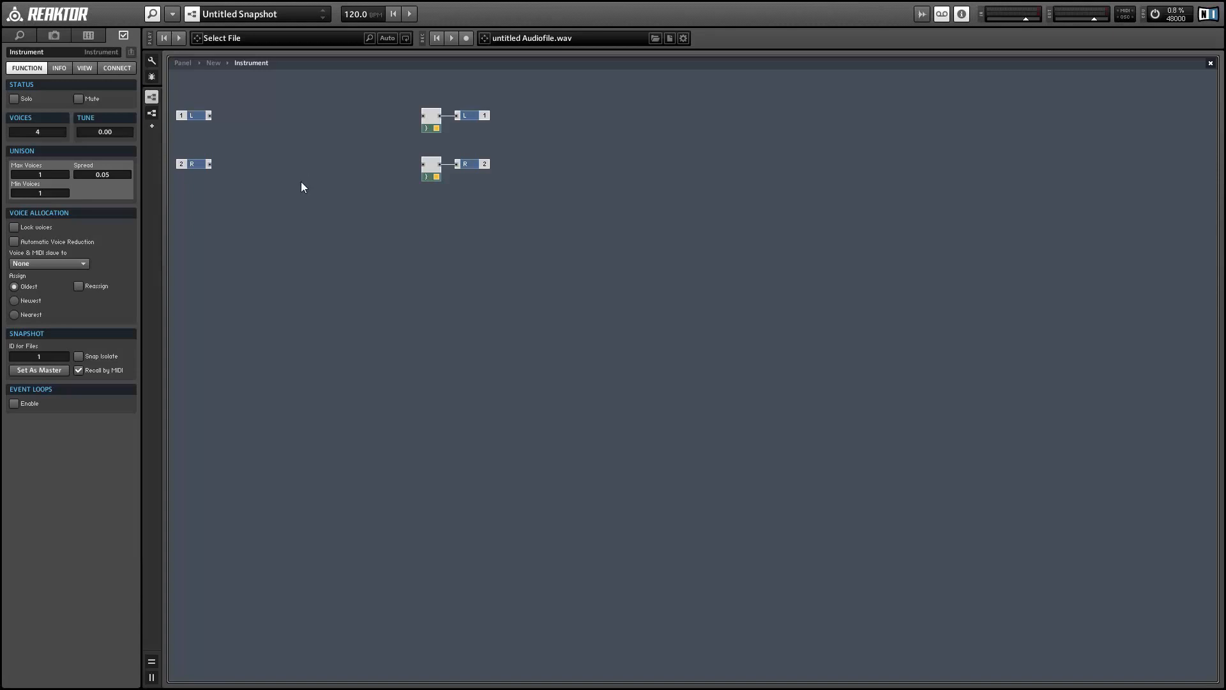
pyautogui.moveTo(190, 116); pyautogui.dragTo(246, 140)
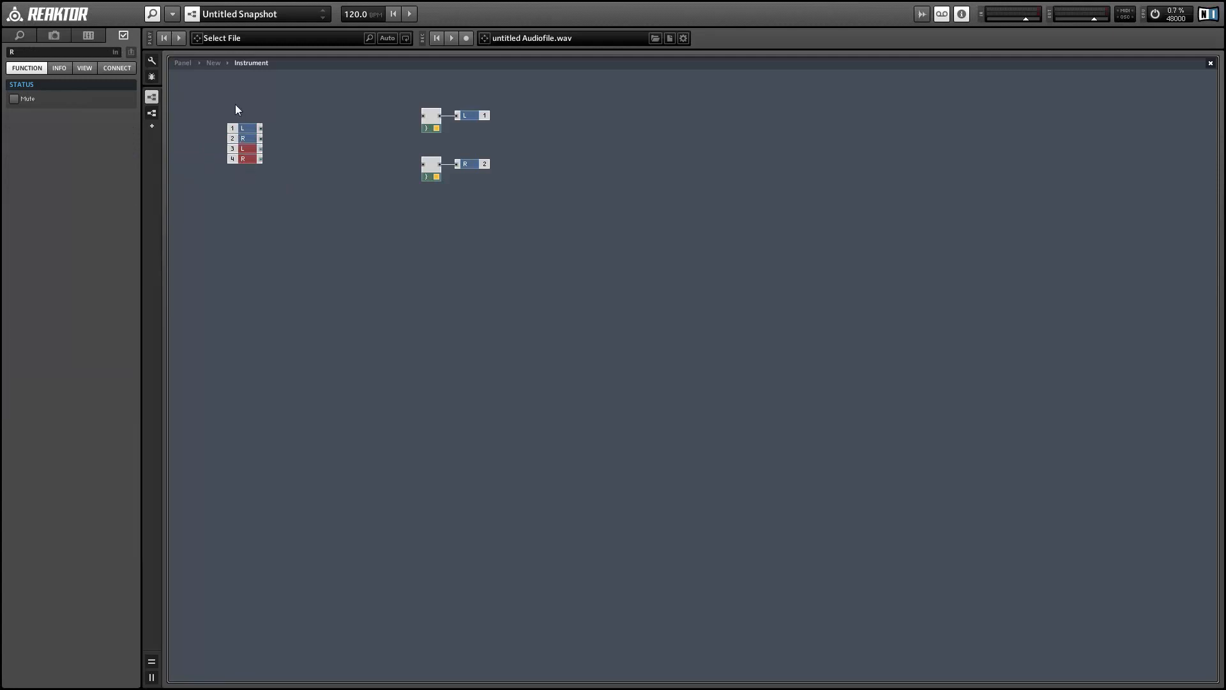
pyautogui.moveTo(235, 105); pyautogui.dragTo(248, 217)
pyautogui.hotkey('ctrl', 'd')
pyautogui.hotkey('ctrl', 'd')
pyautogui.click(289, 259)
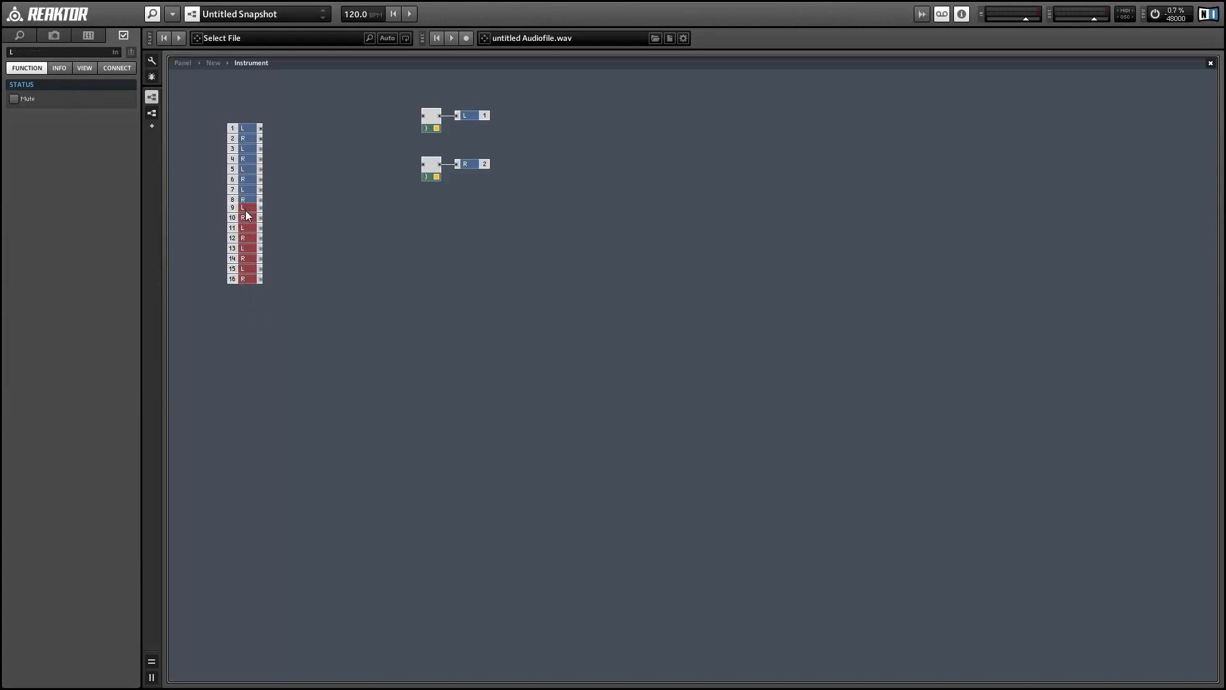
# Go up to the ensemble structure and duplicate its In terminals until there are 16 input ports.
pyautogui.doubleClick(298, 206)
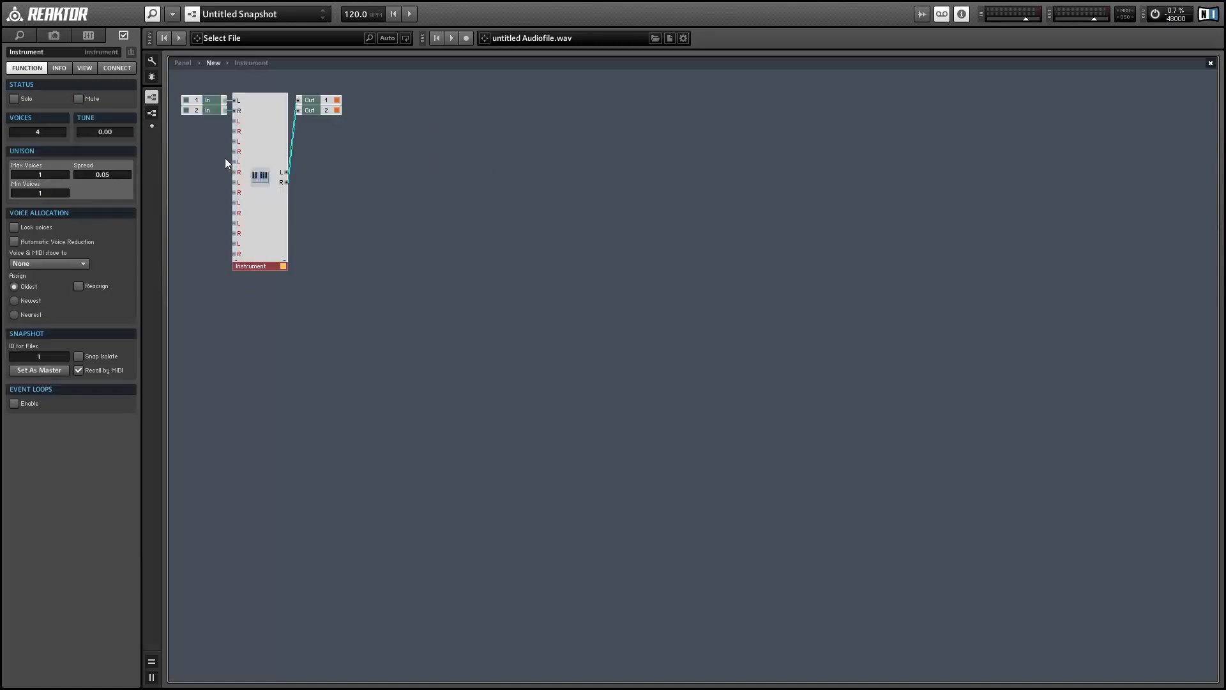
pyautogui.moveTo(223, 148); pyautogui.dragTo(199, 132)
pyautogui.hotkey('ctrl', 'd')
pyautogui.moveTo(203, 81); pyautogui.dragTo(202, 178)
pyautogui.hotkey('ctrl', 'd')
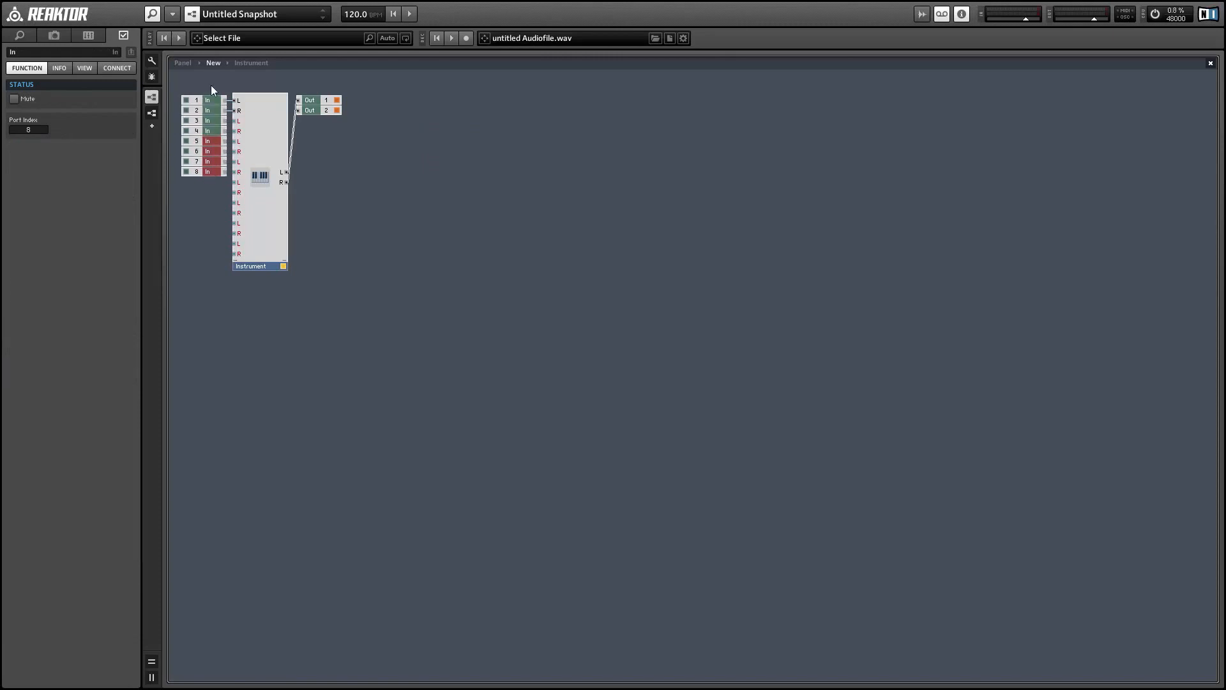
pyautogui.moveTo(211, 86); pyautogui.dragTo(209, 179)
pyautogui.hotkey('ctrl', 'd')
pyautogui.moveTo(204, 247); pyautogui.dragTo(211, 248)
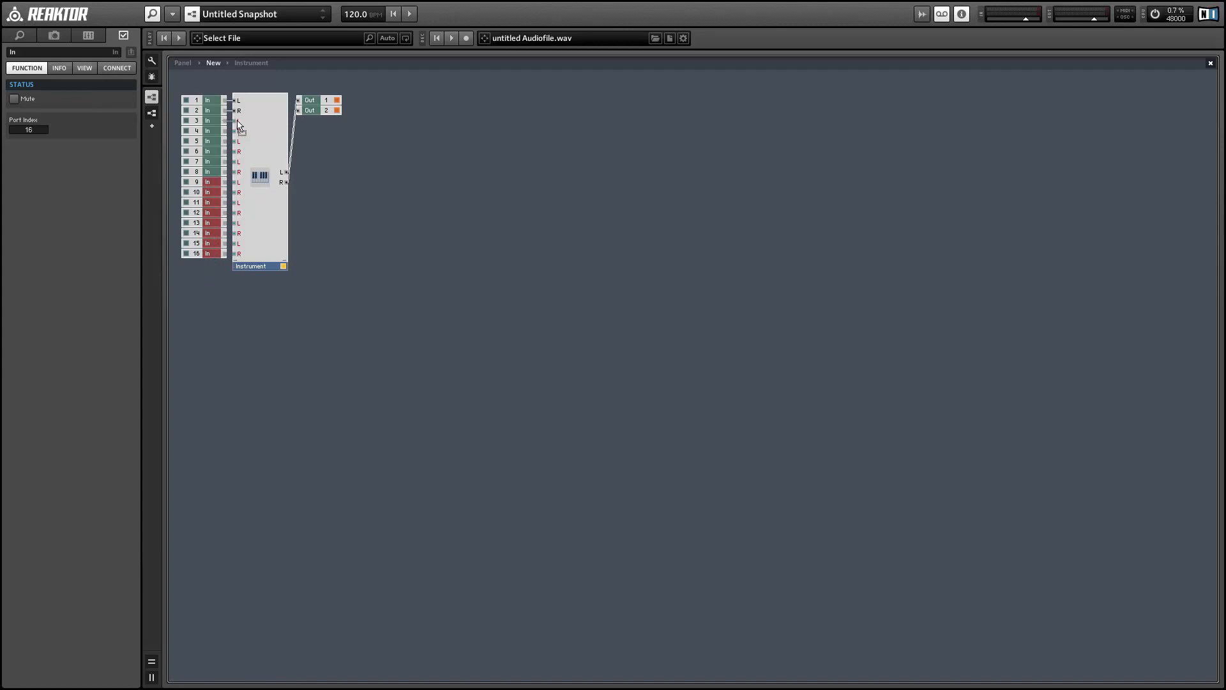
# Wire ensemble inputs 3 to 16 to the matching Instrument inputs and align the two Out terminals with its L and R outputs.
pyautogui.moveTo(237, 121); pyautogui.dragTo(234, 244)
pyautogui.moveTo(330, 177)
pyautogui.mouseDown()
pyautogui.moveTo(316, 101)
pyautogui.moveTo(315, 162)
pyautogui.moveTo(316, 98)
pyautogui.moveTo(316, 177)
pyautogui.mouseUp()
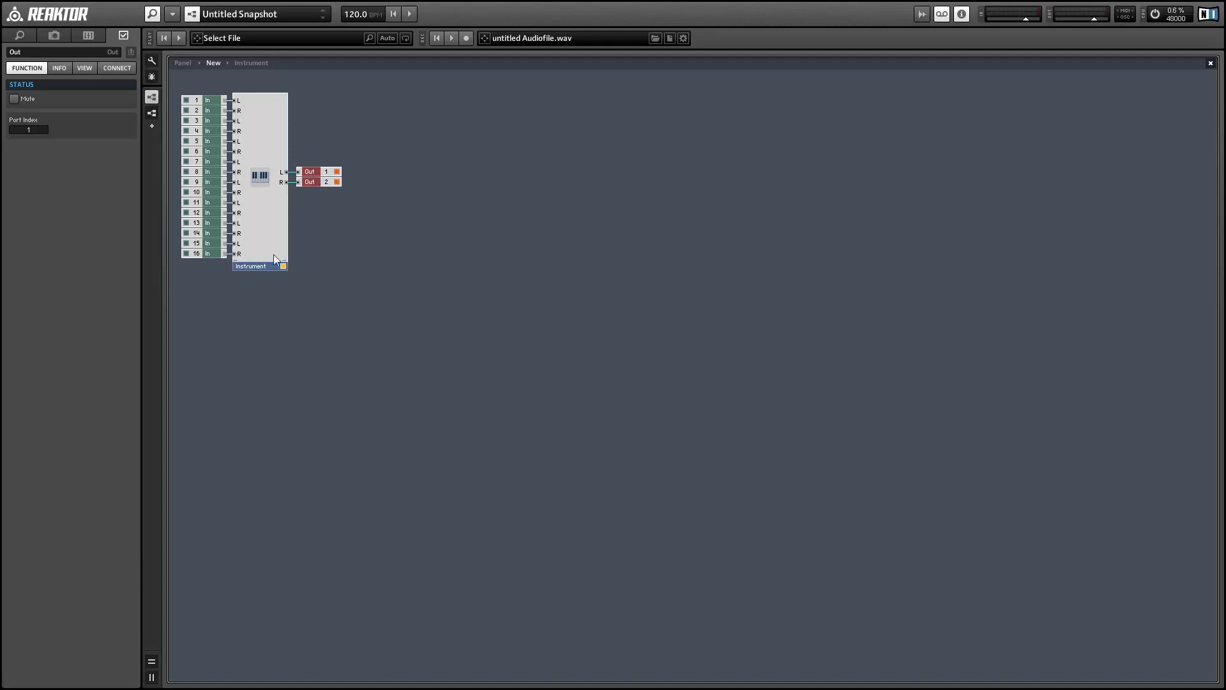
# Open the Instrument's structure and set its number of voices to 8.
pyautogui.click(252, 150)
pyautogui.doubleClick(252, 151)
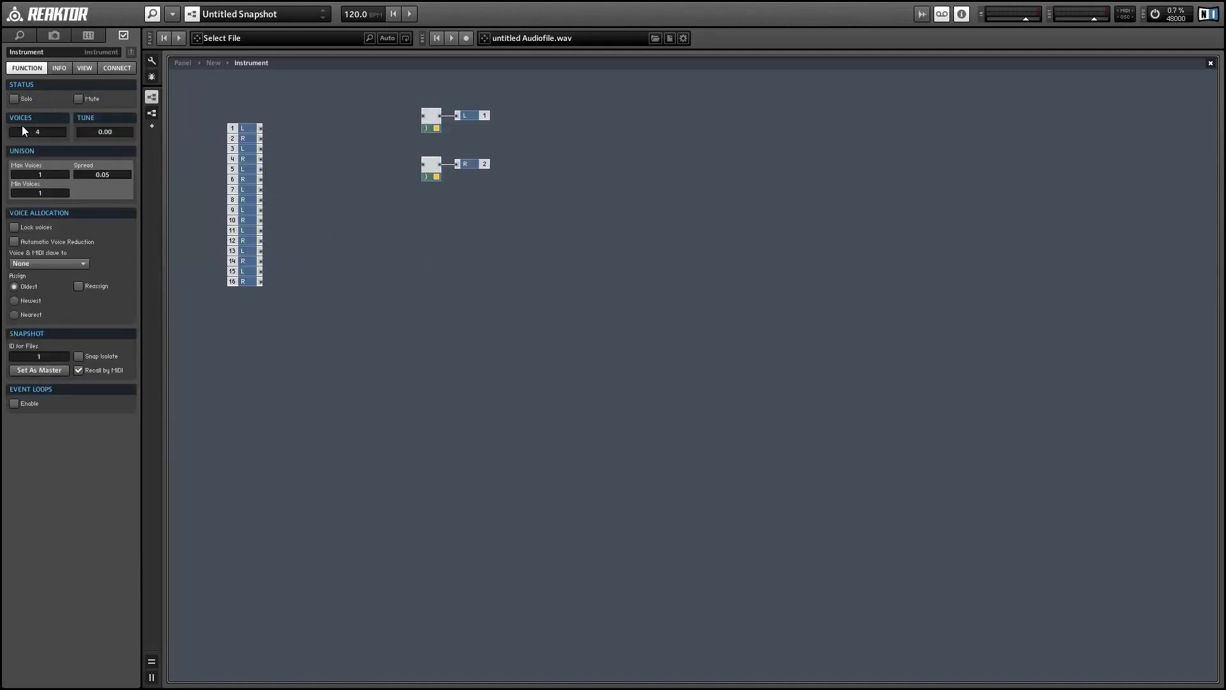
pyautogui.moveTo(48, 132); pyautogui.dragTo(49, 126)
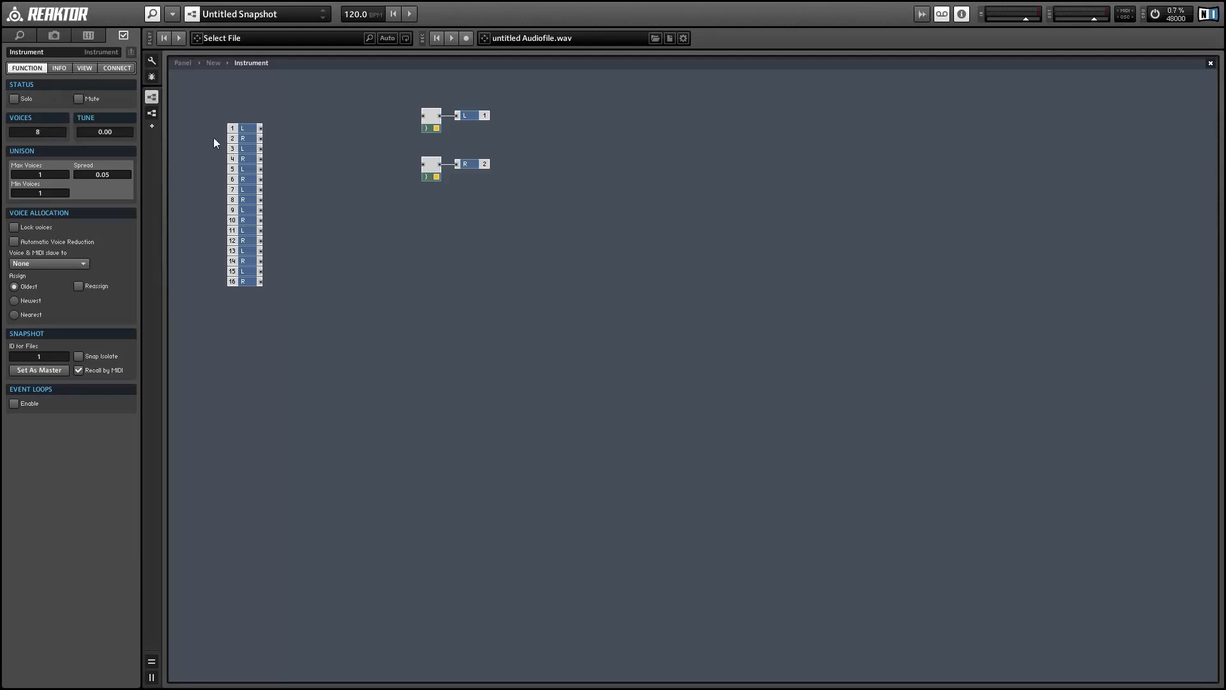
# Move the odd-numbered L input terminals 1 to 15 out into their own separate stacked column.
pyautogui.moveTo(243, 127); pyautogui.dragTo(332, 254)
pyautogui.moveTo(240, 152); pyautogui.dragTo(324, 264)
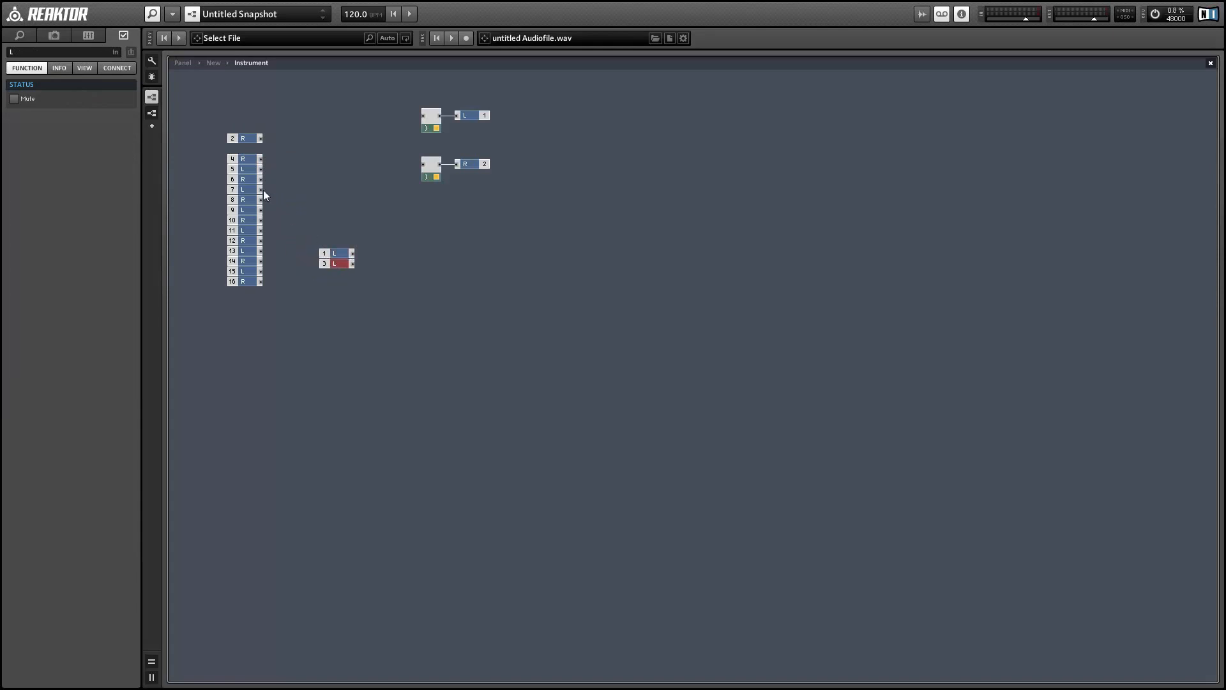
pyautogui.moveTo(244, 170); pyautogui.dragTo(335, 274)
pyautogui.moveTo(245, 210); pyautogui.dragTo(334, 296)
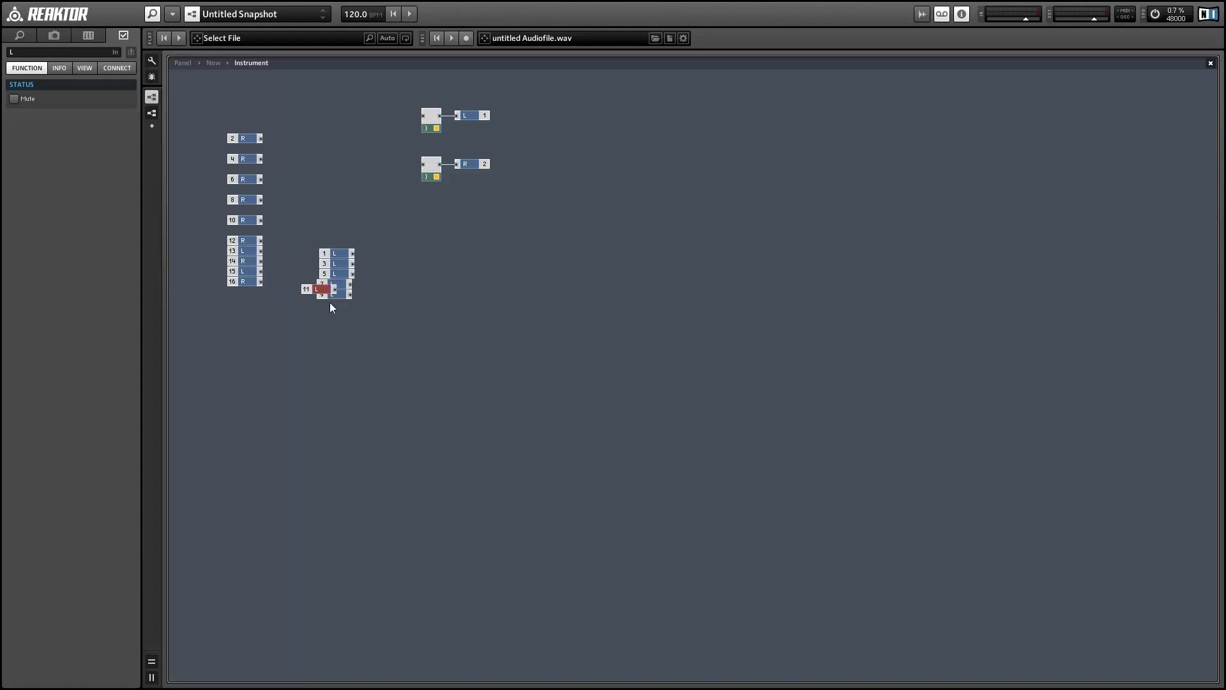
pyautogui.moveTo(239, 253); pyautogui.dragTo(324, 309)
pyautogui.moveTo(250, 273); pyautogui.dragTo(340, 285)
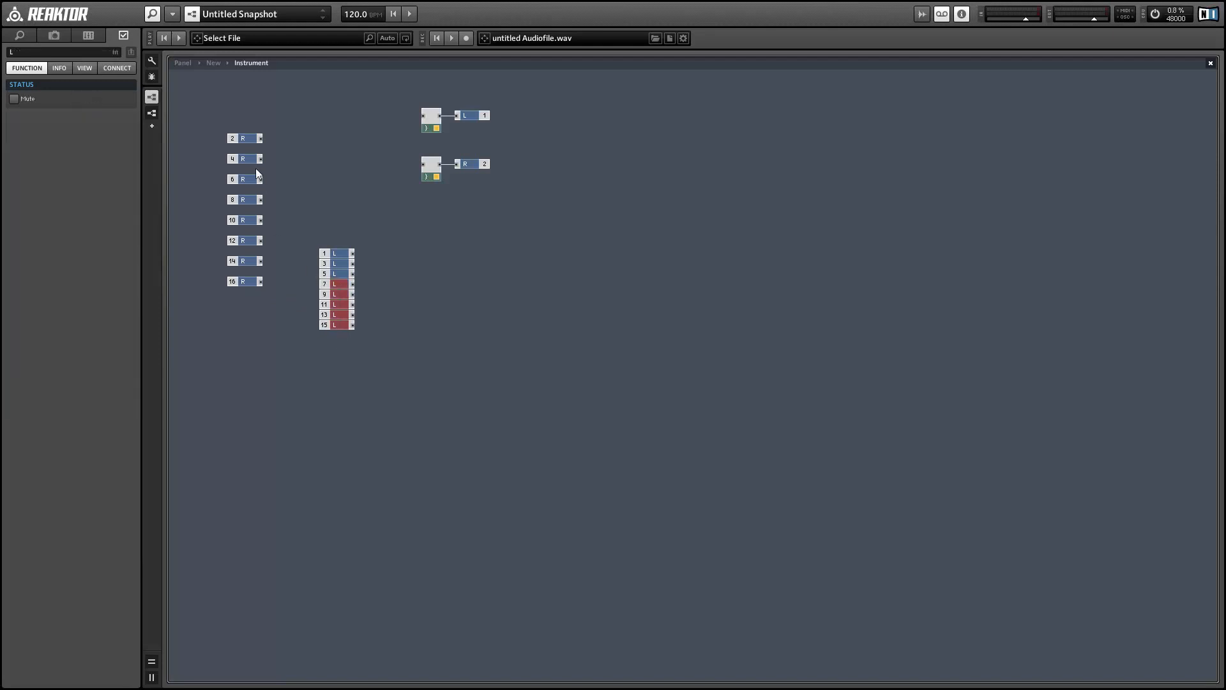
# Stack the even-numbered R input terminals 2 to 16 into one tight column.
pyautogui.click(250, 140)
pyautogui.moveTo(225, 132); pyautogui.dragTo(250, 208)
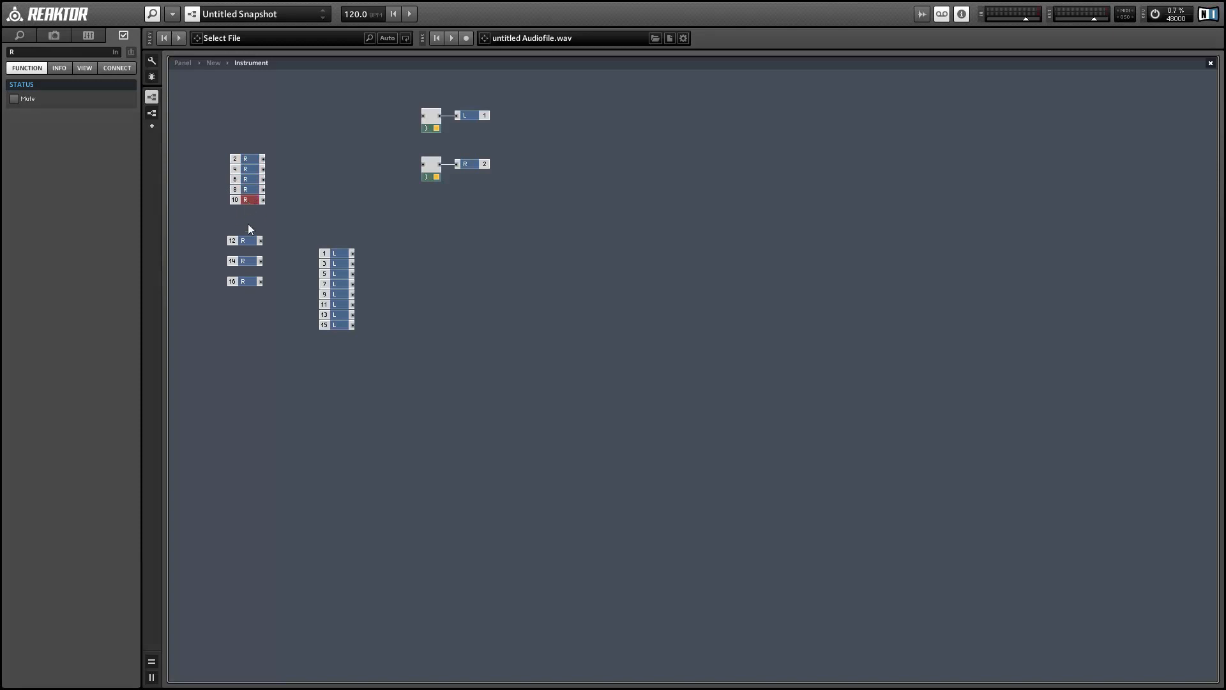
pyautogui.moveTo(248, 261); pyautogui.dragTo(253, 225)
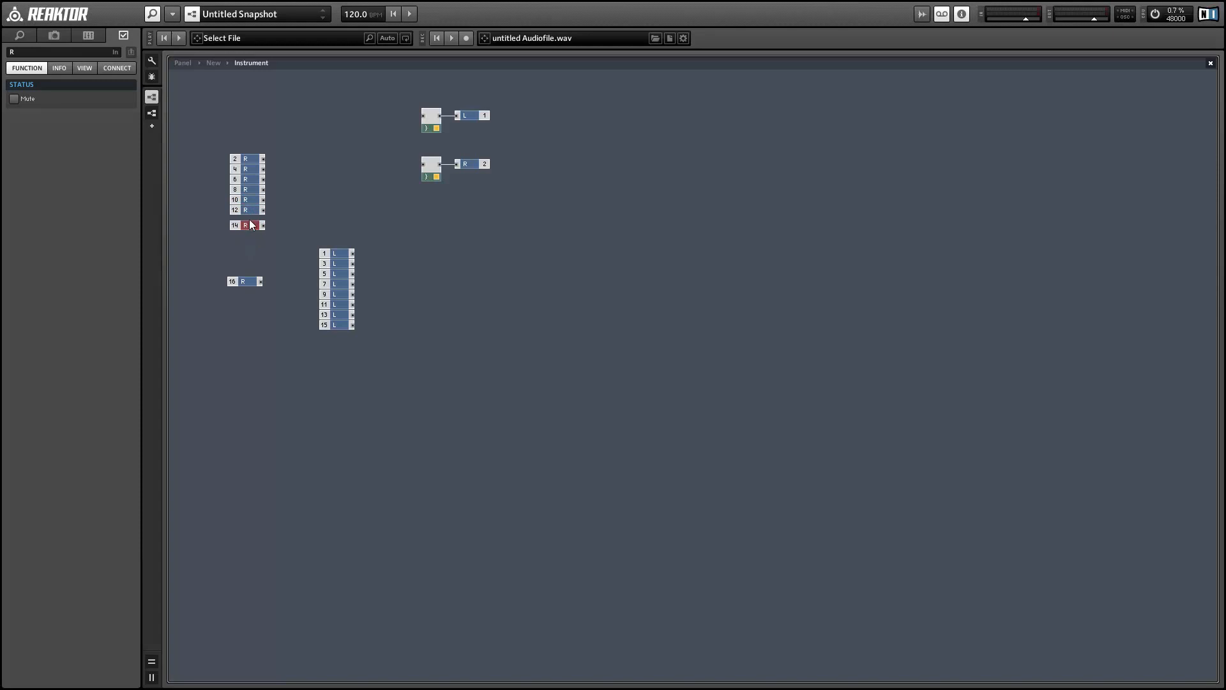
pyautogui.click(245, 281)
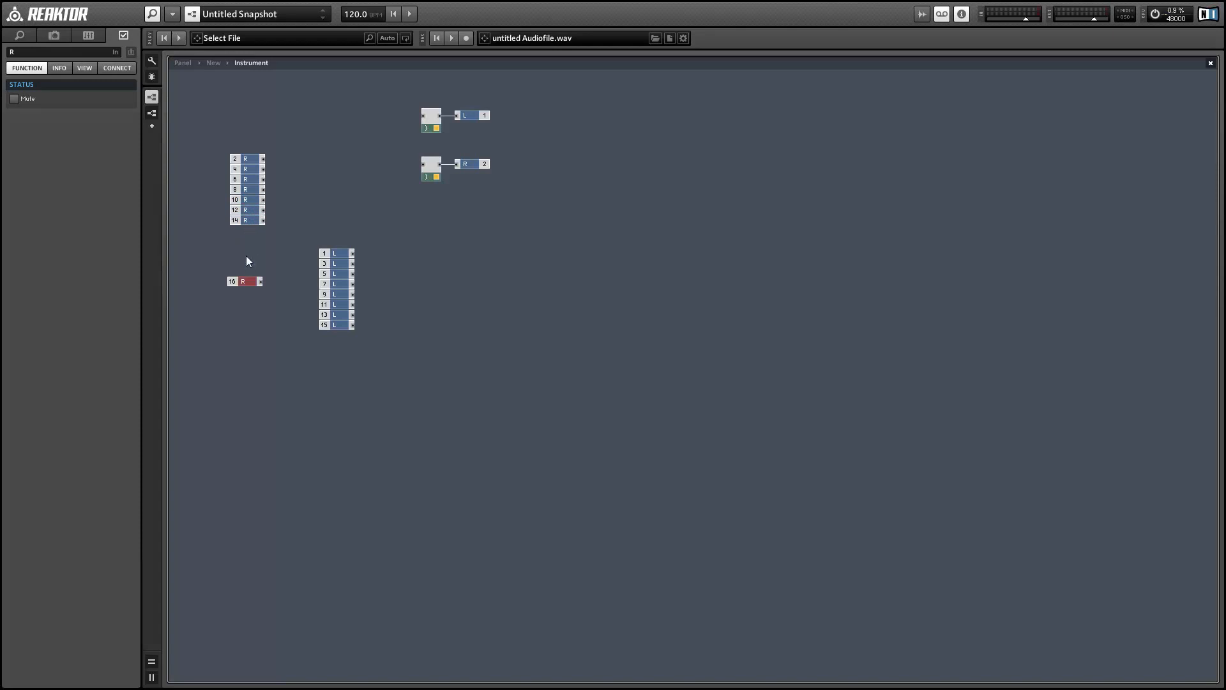
# Insert a _New - 1in1out macro beside the L inputs and wire all eight L terminals into it, adding an input port for each.
pyautogui.click(408, 271)
pyautogui.doubleClick(408, 271)
pyautogui.write('macro')
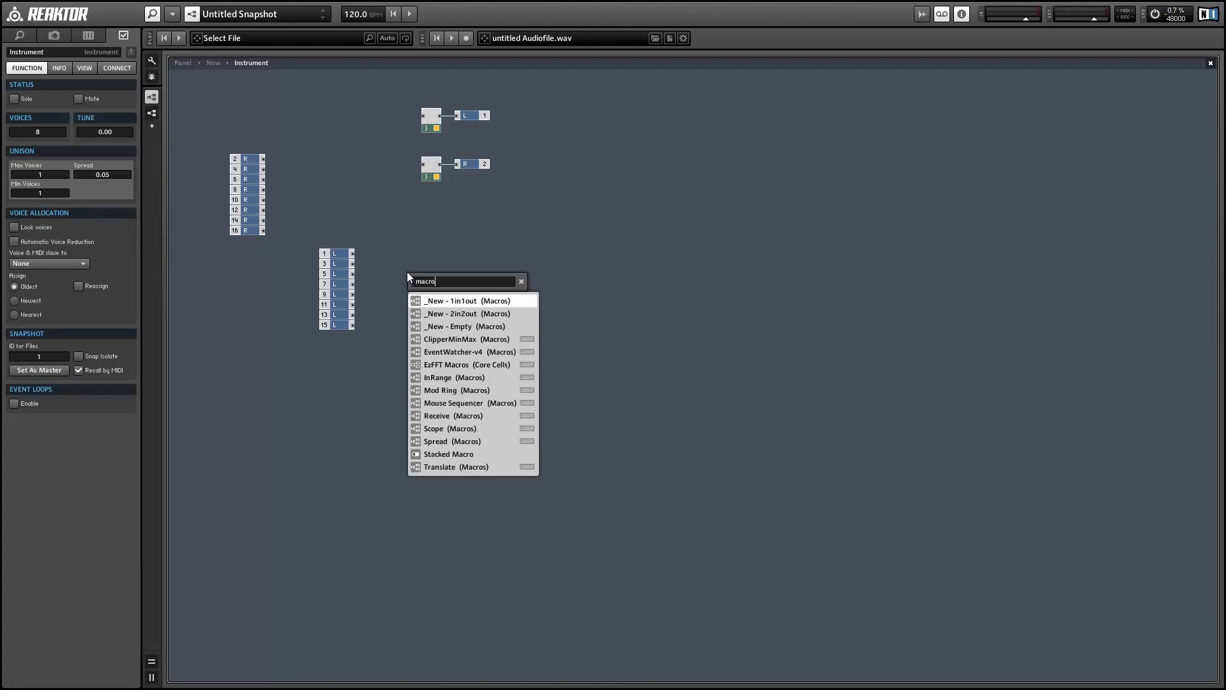
pyautogui.press('Return')
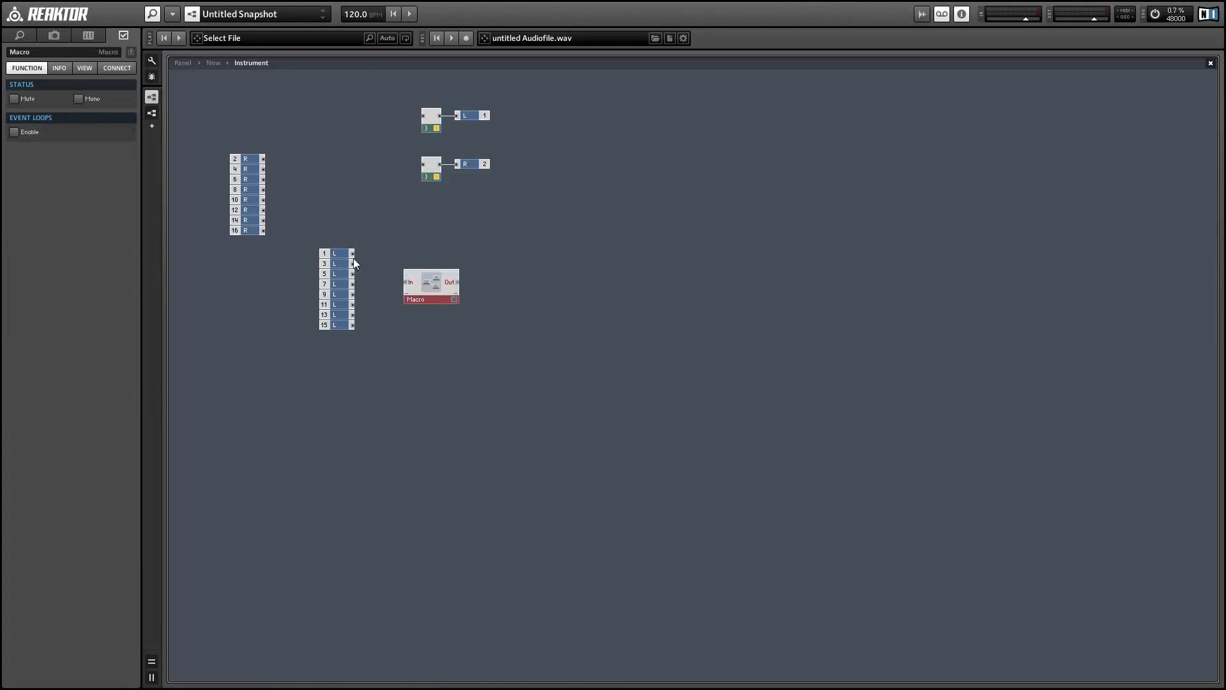
pyautogui.moveTo(353, 254); pyautogui.dragTo(394, 304)
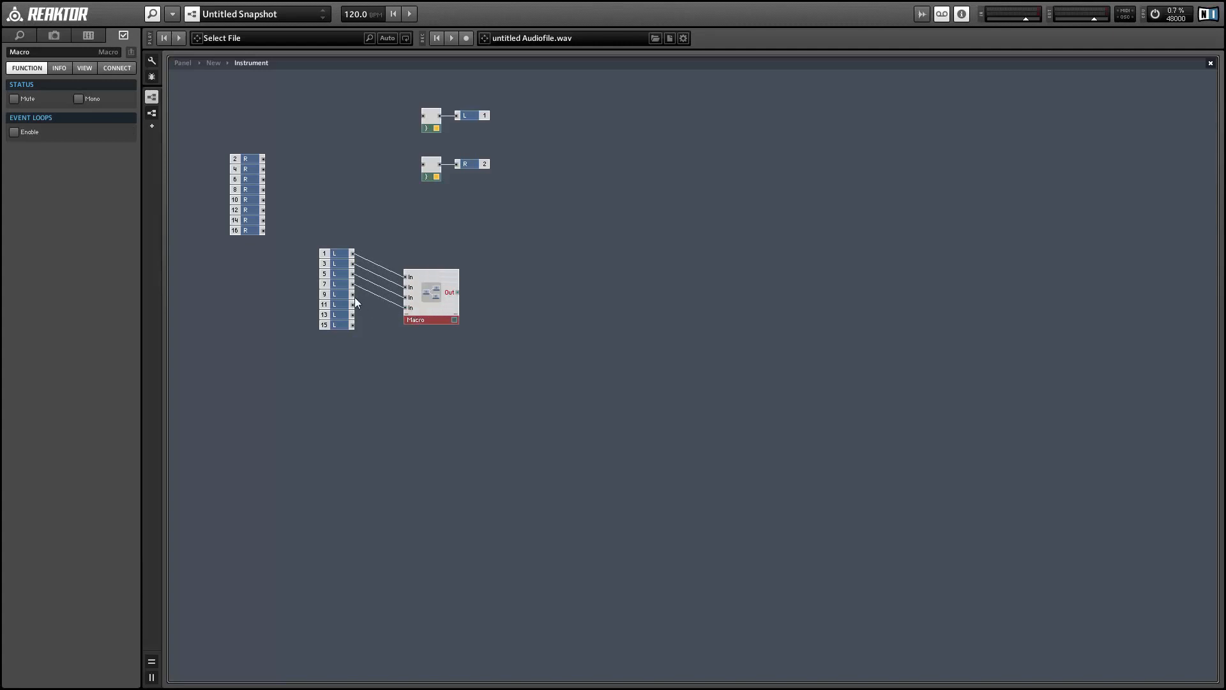
pyautogui.moveTo(352, 295); pyautogui.dragTo(397, 326)
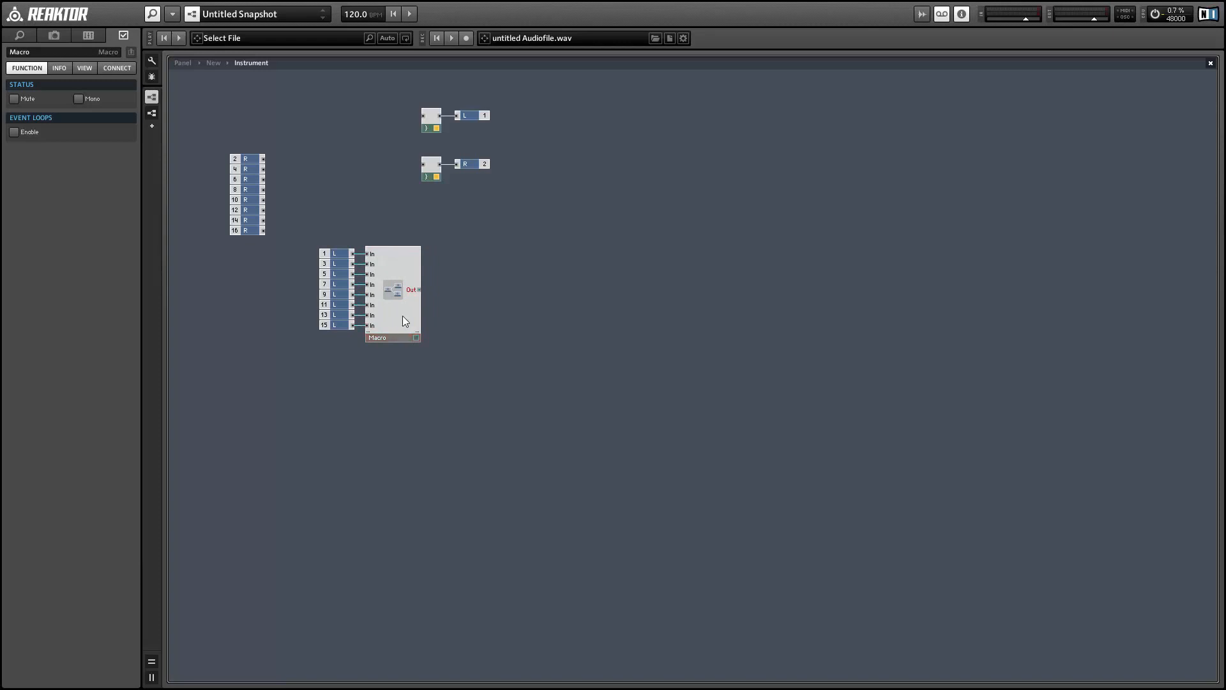
# Open the macro, move input terminal 1 toward the middle, and insert a To Voice module.
pyautogui.doubleClick(403, 316)
pyautogui.moveTo(190, 160); pyautogui.dragTo(323, 181)
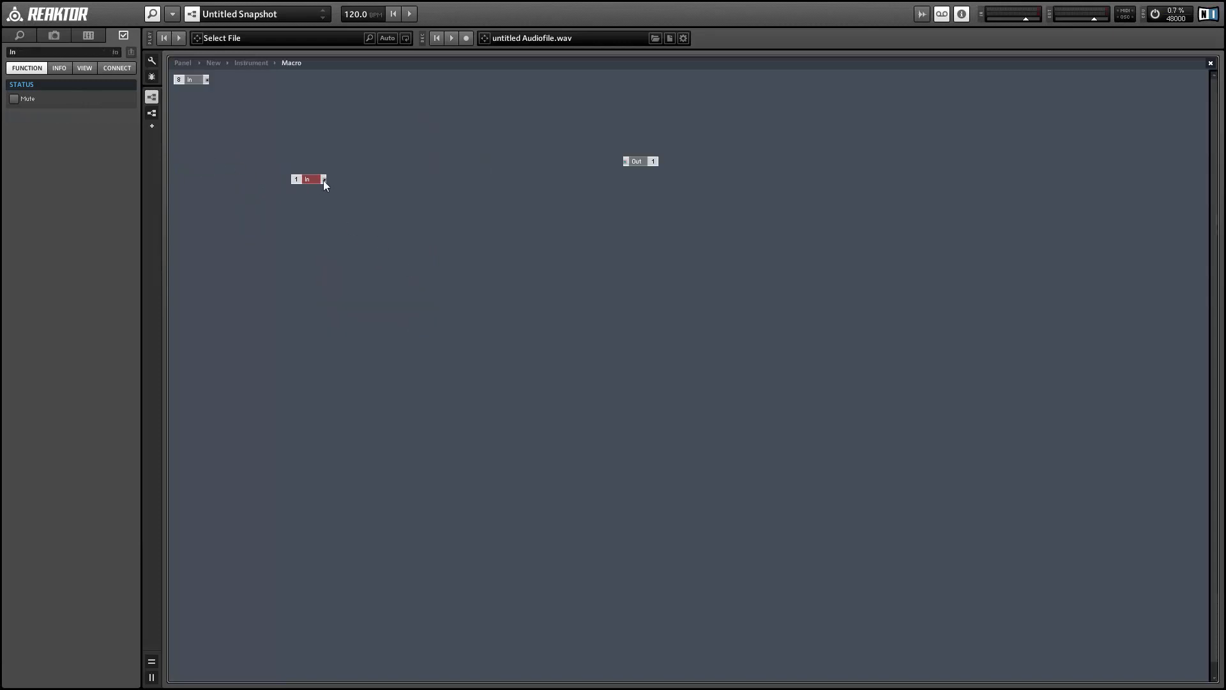
pyautogui.rightClick(454, 174)
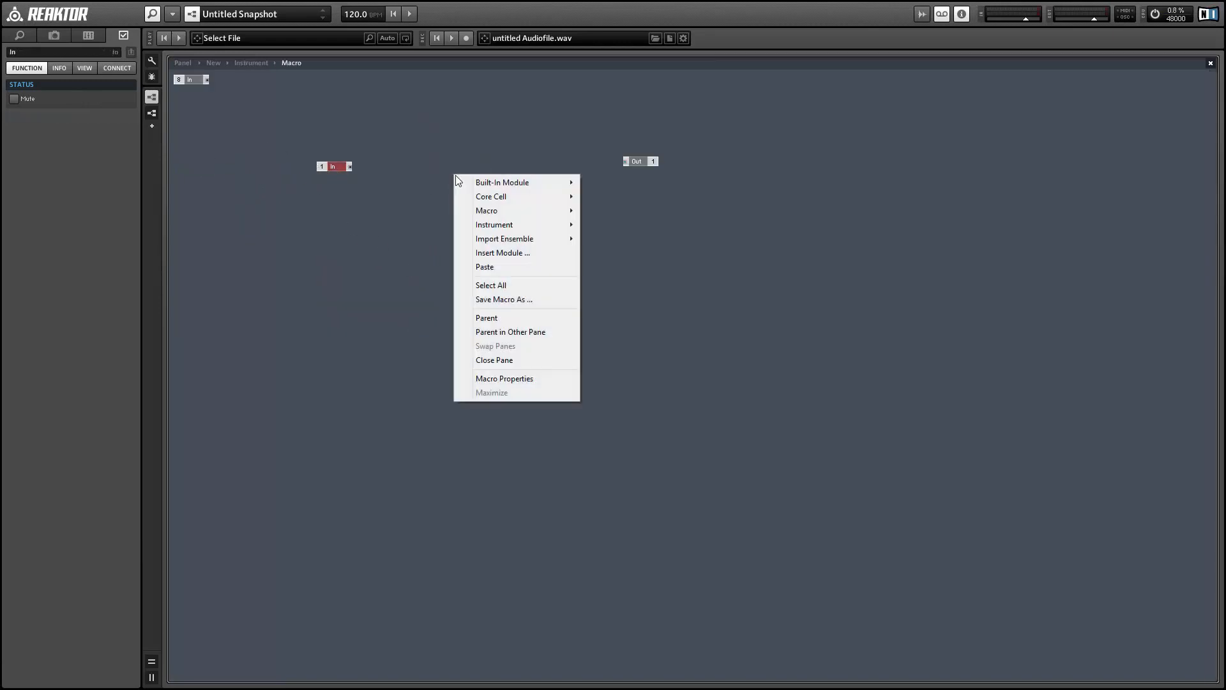
pyautogui.moveTo(510, 183)
pyautogui.moveTo(641, 364)
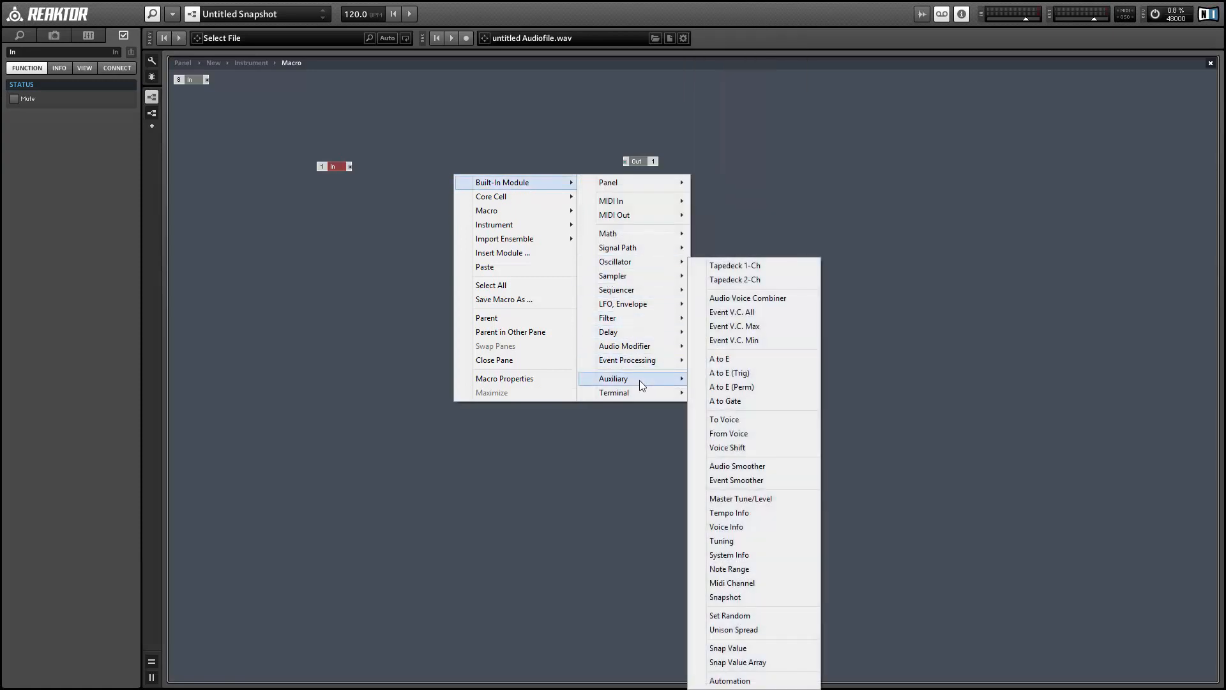
pyautogui.click(744, 419)
# Create a constant of 1 on the To Voice module's V input and connect input terminal 1 to its lower input.
pyautogui.rightClick(457, 184)
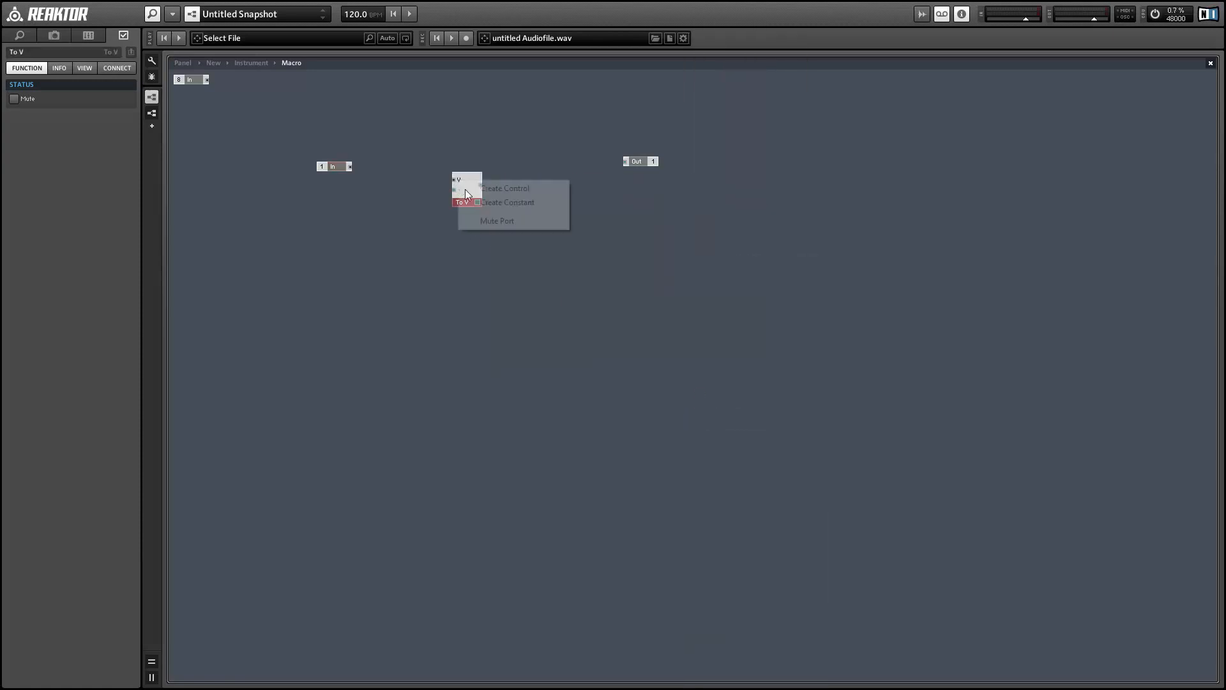
pyautogui.click(485, 202)
pyautogui.moveTo(334, 168); pyautogui.dragTo(454, 189)
pyautogui.click(268, 130)
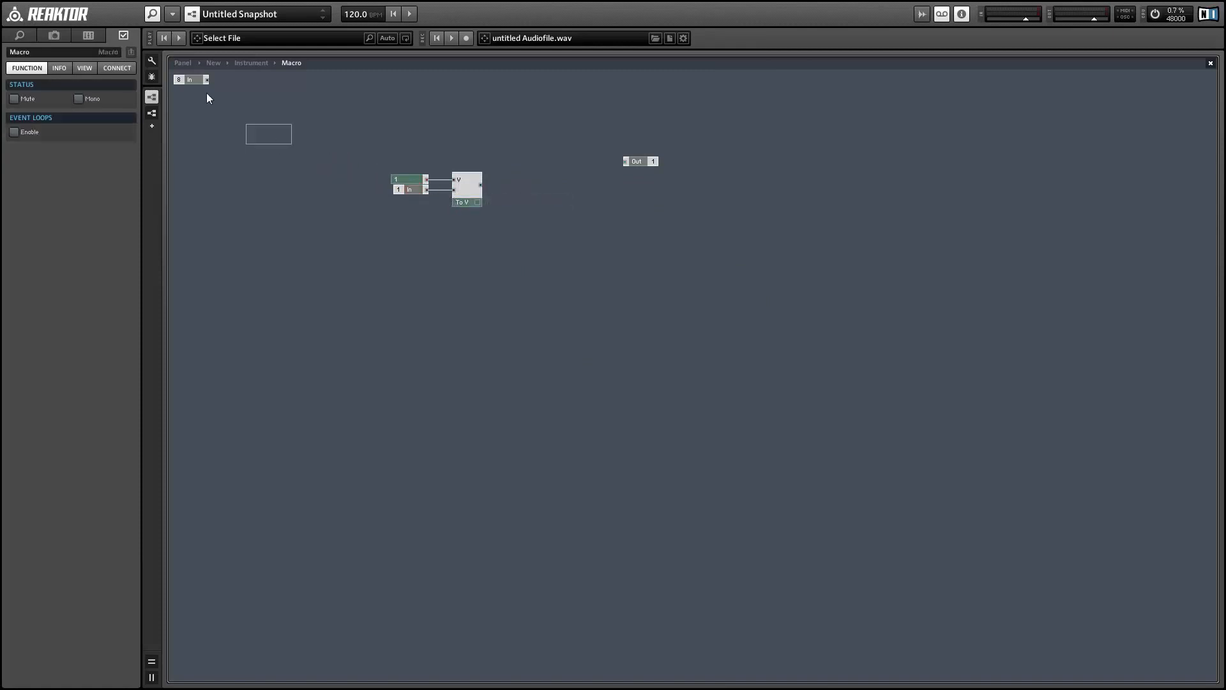
# Spread the overlapping In terminals 2 to 8 apart inside the macro, keeping them roughly in numerical order.
pyautogui.moveTo(192, 79); pyautogui.dragTo(325, 332)
pyautogui.click(336, 258)
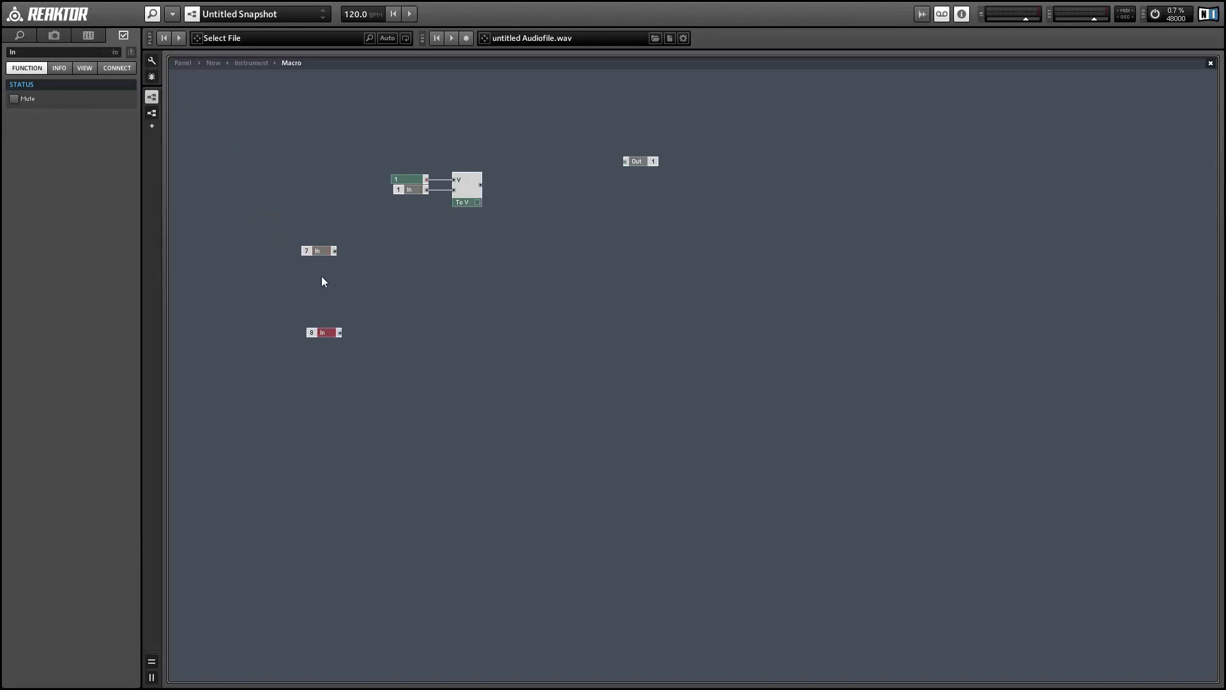
pyautogui.moveTo(319, 252); pyautogui.dragTo(313, 298)
pyautogui.moveTo(317, 250); pyautogui.dragTo(270, 183)
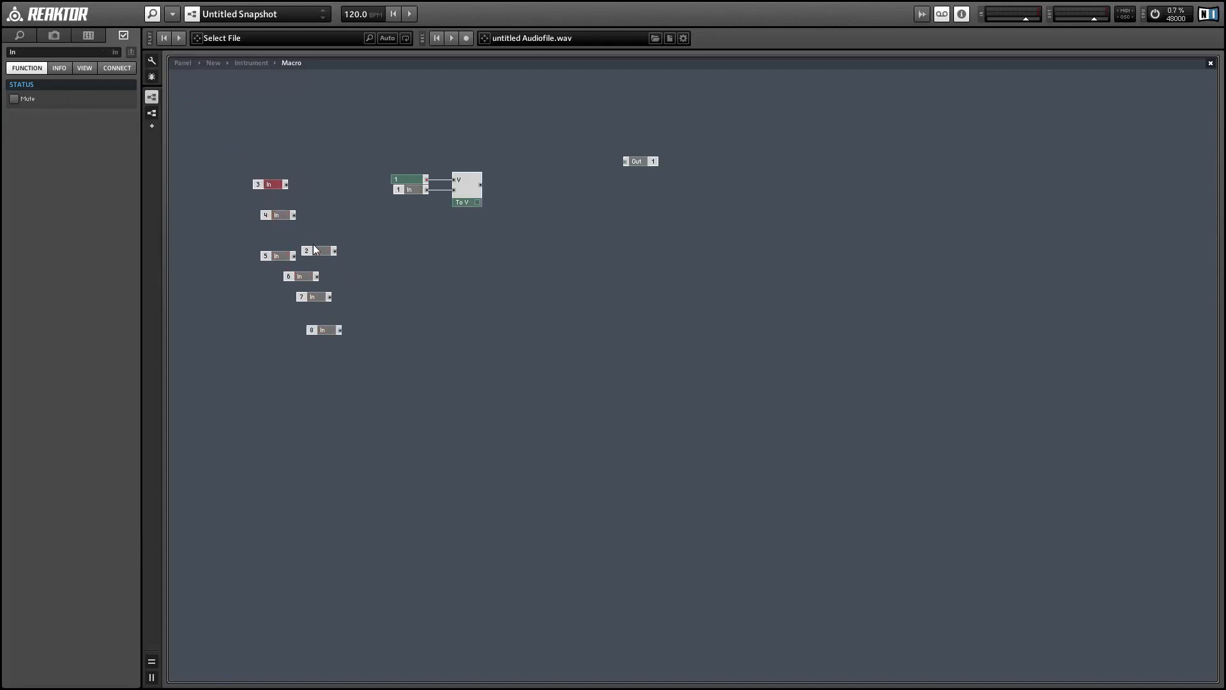
# Move In terminal 2 clear of the others and duplicate the constant and To Voice pair until there are eight stacked pairs.
pyautogui.moveTo(314, 248); pyautogui.dragTo(342, 262)
pyautogui.moveTo(404, 164); pyautogui.dragTo(469, 231)
pyautogui.moveTo(401, 165); pyautogui.dragTo(465, 265)
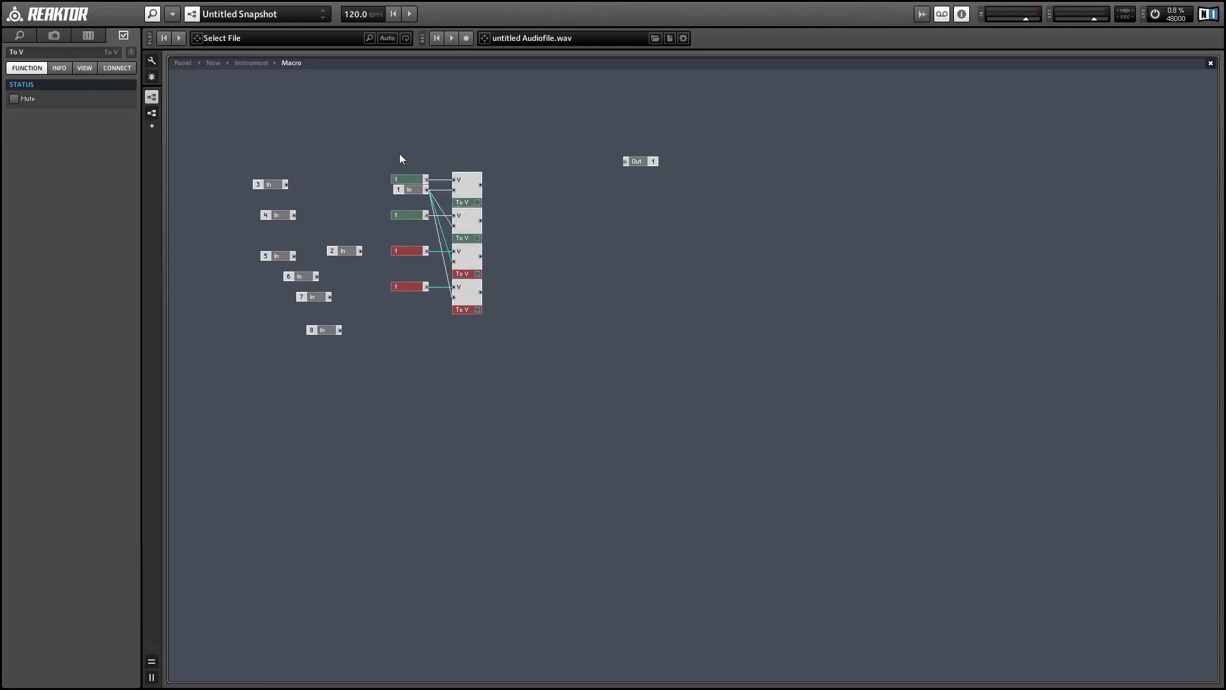
pyautogui.moveTo(399, 154); pyautogui.dragTo(463, 192)
pyautogui.moveTo(369, 209); pyautogui.dragTo(441, 228)
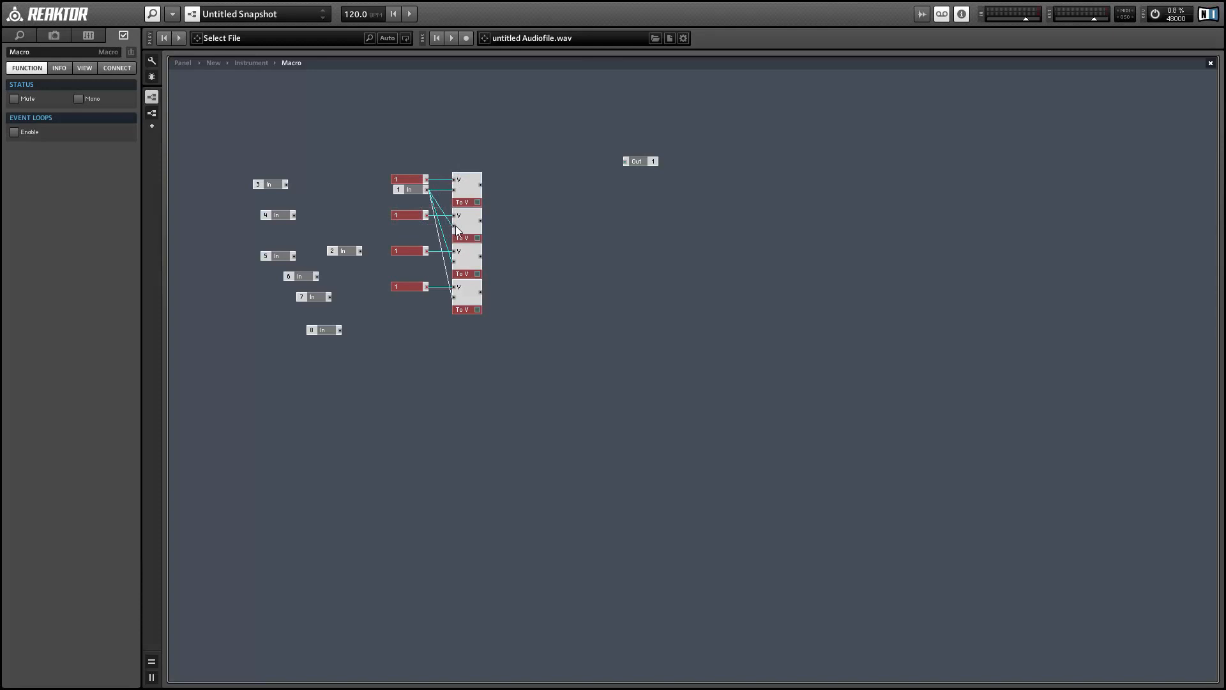
pyautogui.moveTo(474, 294); pyautogui.dragTo(474, 436)
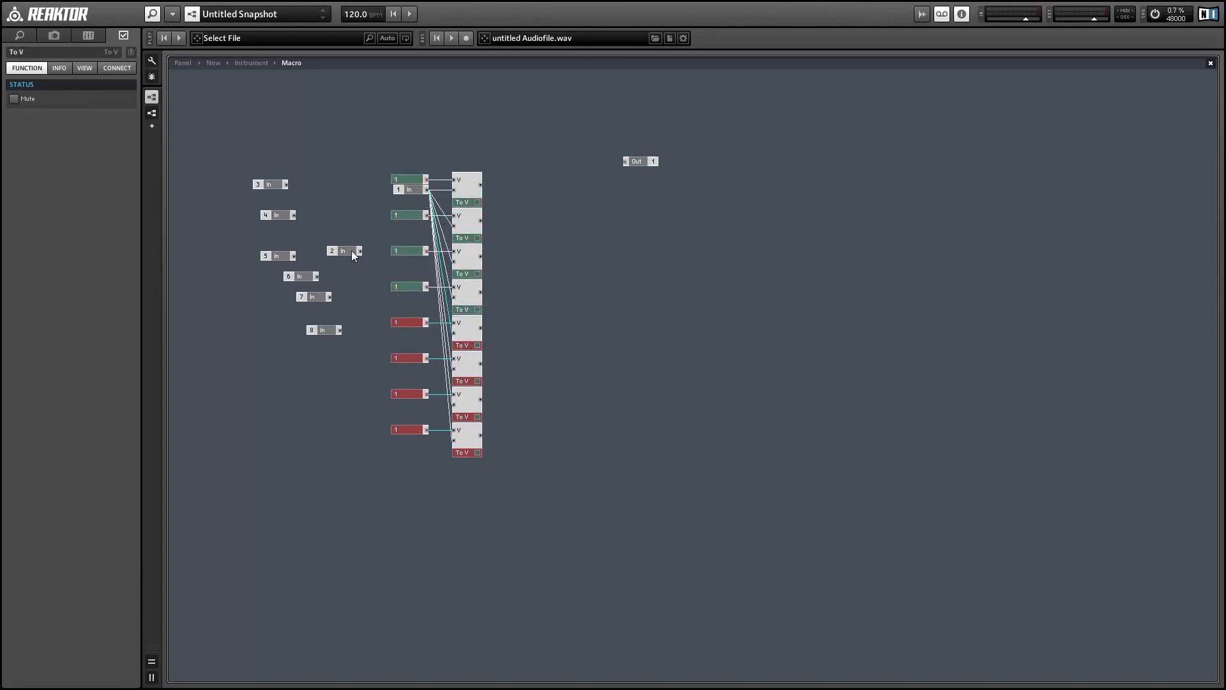
# Place In terminals 2 to 8 beside the second to eighth To Voice modules and wire each to its module's lower input.
pyautogui.moveTo(351, 251); pyautogui.dragTo(413, 230)
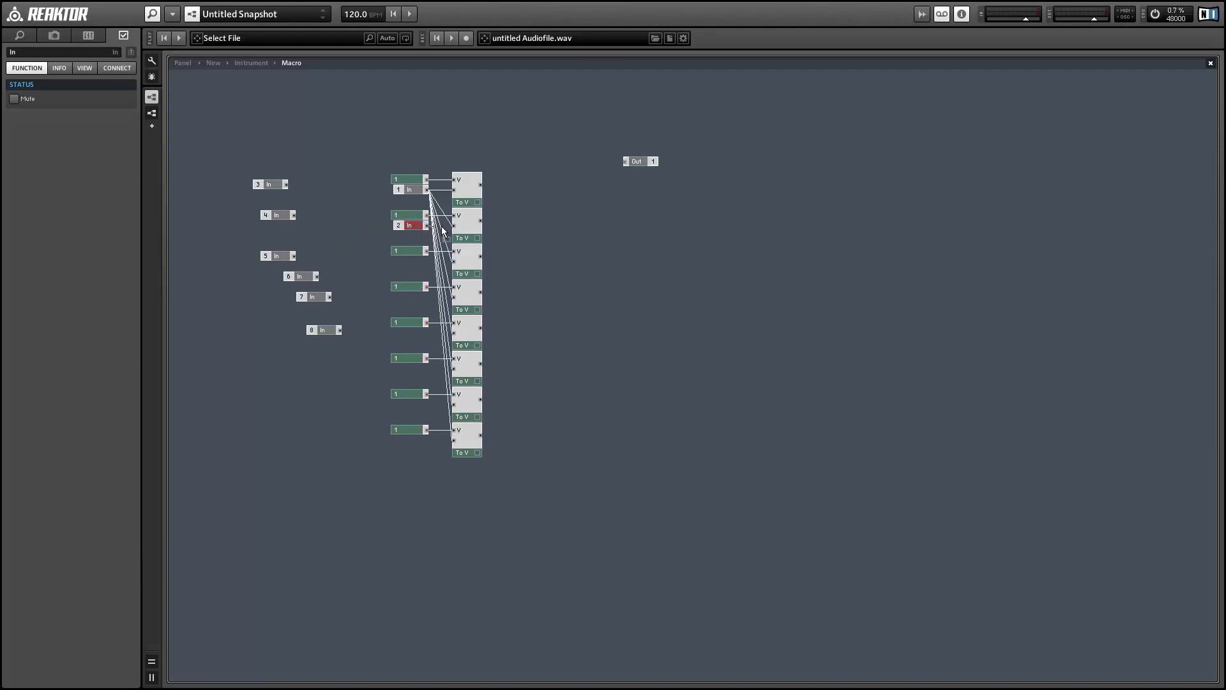
pyautogui.click(279, 184)
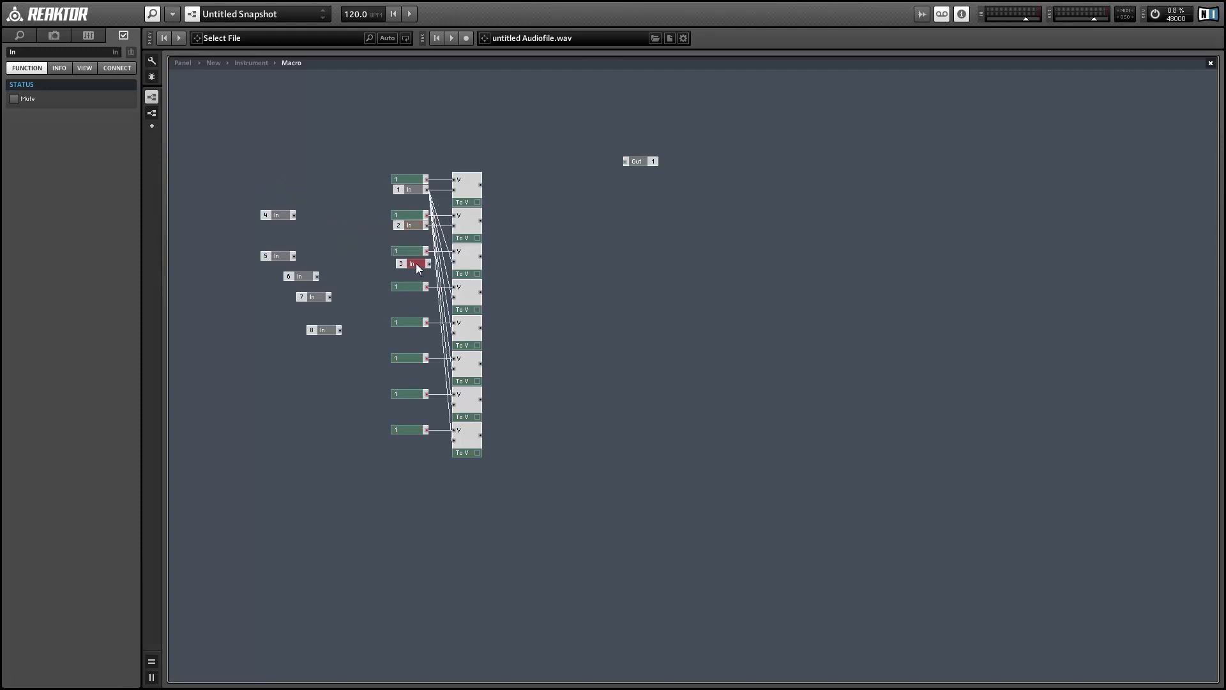
pyautogui.click(278, 216)
pyautogui.moveTo(279, 219); pyautogui.dragTo(411, 297)
pyautogui.moveTo(277, 259); pyautogui.dragTo(453, 333)
pyautogui.moveTo(295, 279); pyautogui.dragTo(453, 368)
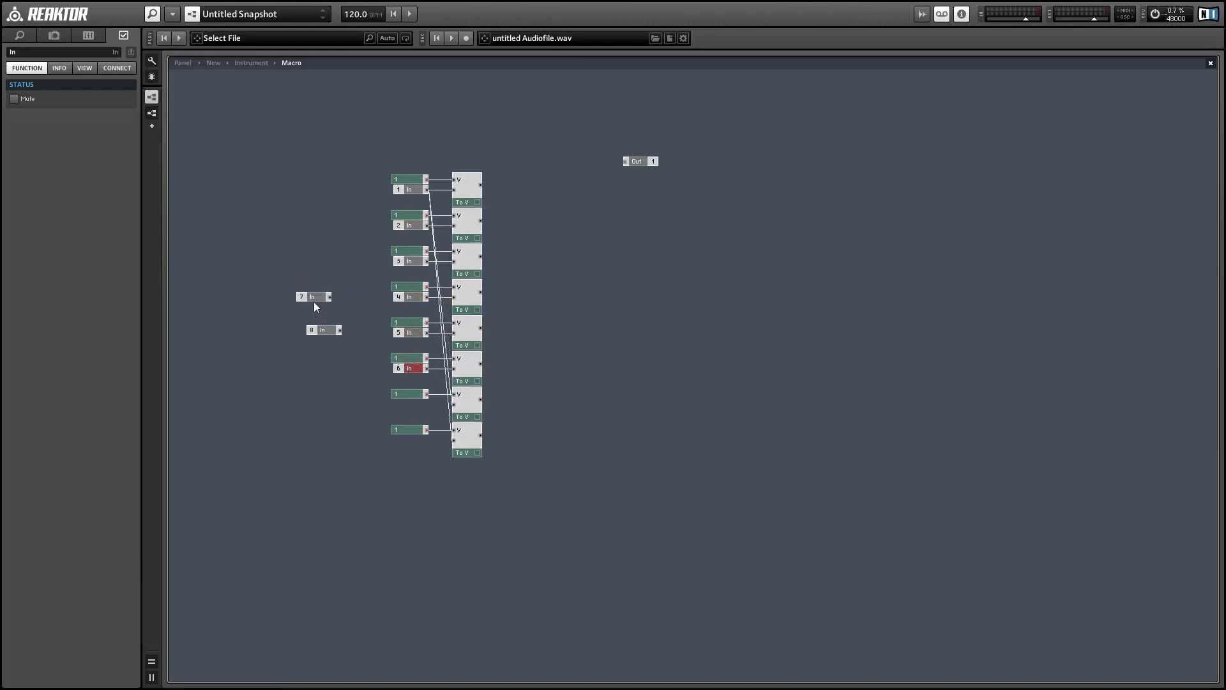
pyautogui.moveTo(312, 301); pyautogui.dragTo(453, 404)
pyautogui.moveTo(323, 332); pyautogui.dragTo(427, 458)
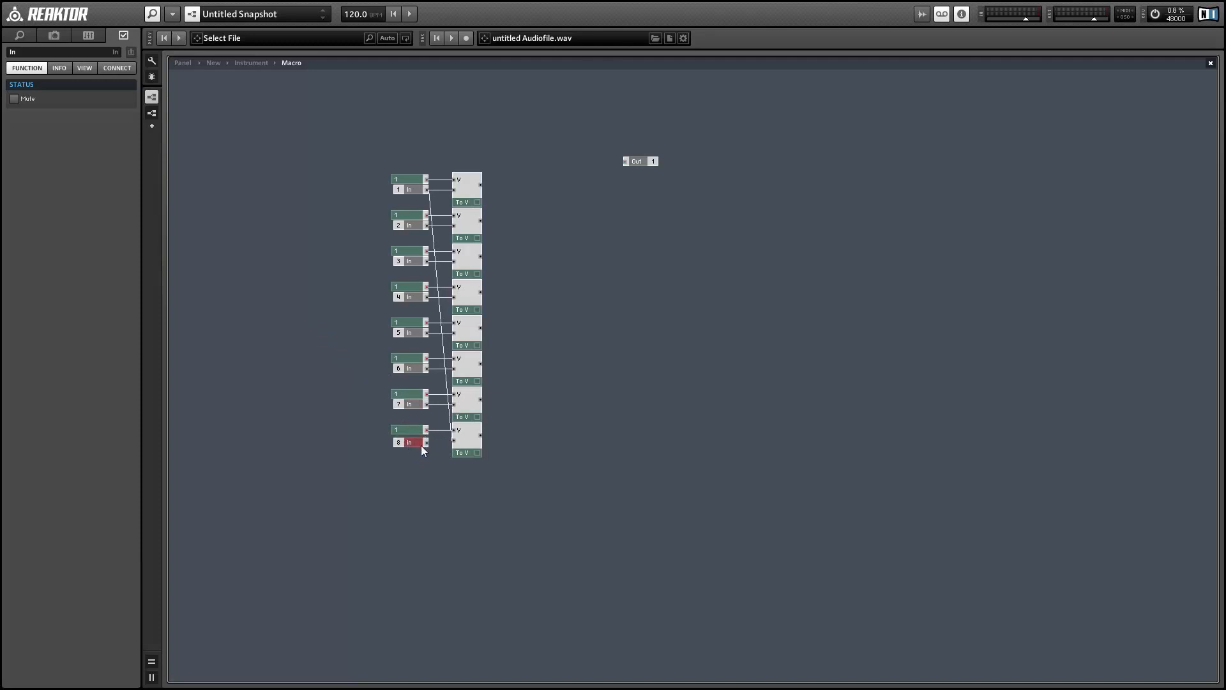
pyautogui.moveTo(427, 443); pyautogui.dragTo(453, 440)
# Insert a Math Add module beside the To Voice stack and connect the first To Voice output to its first input.
pyautogui.click(529, 377)
pyautogui.rightClick(535, 237)
pyautogui.moveTo(578, 244)
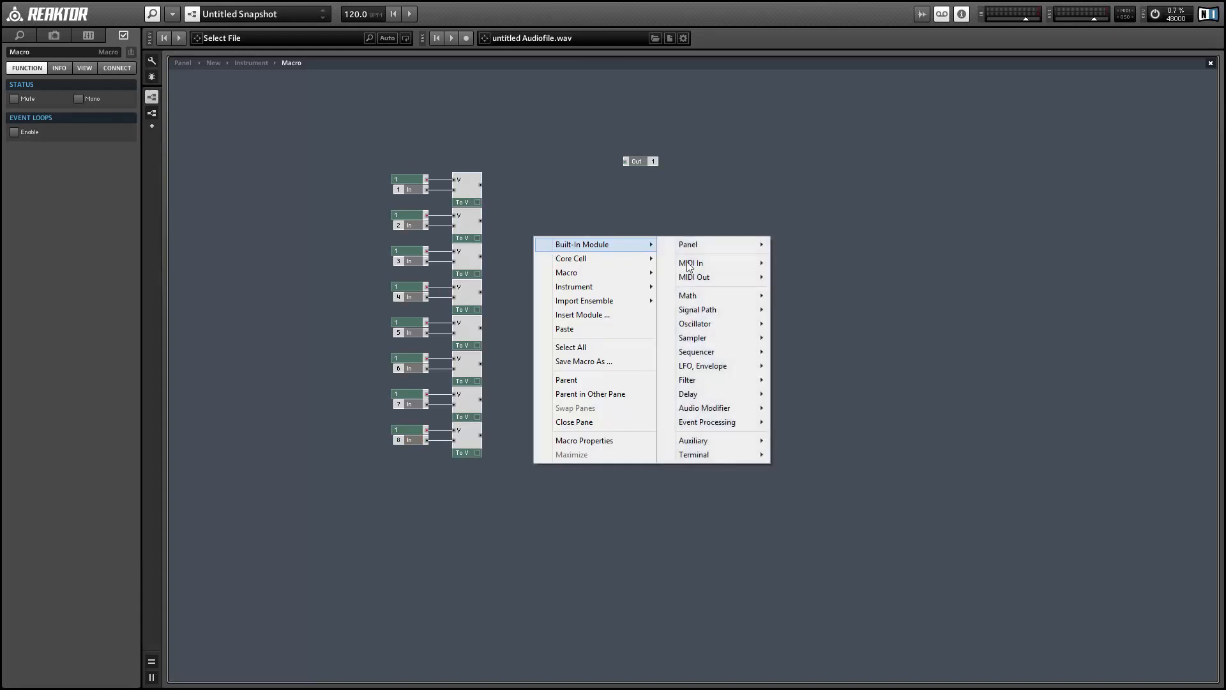
pyautogui.moveTo(700, 295)
pyautogui.click(795, 313)
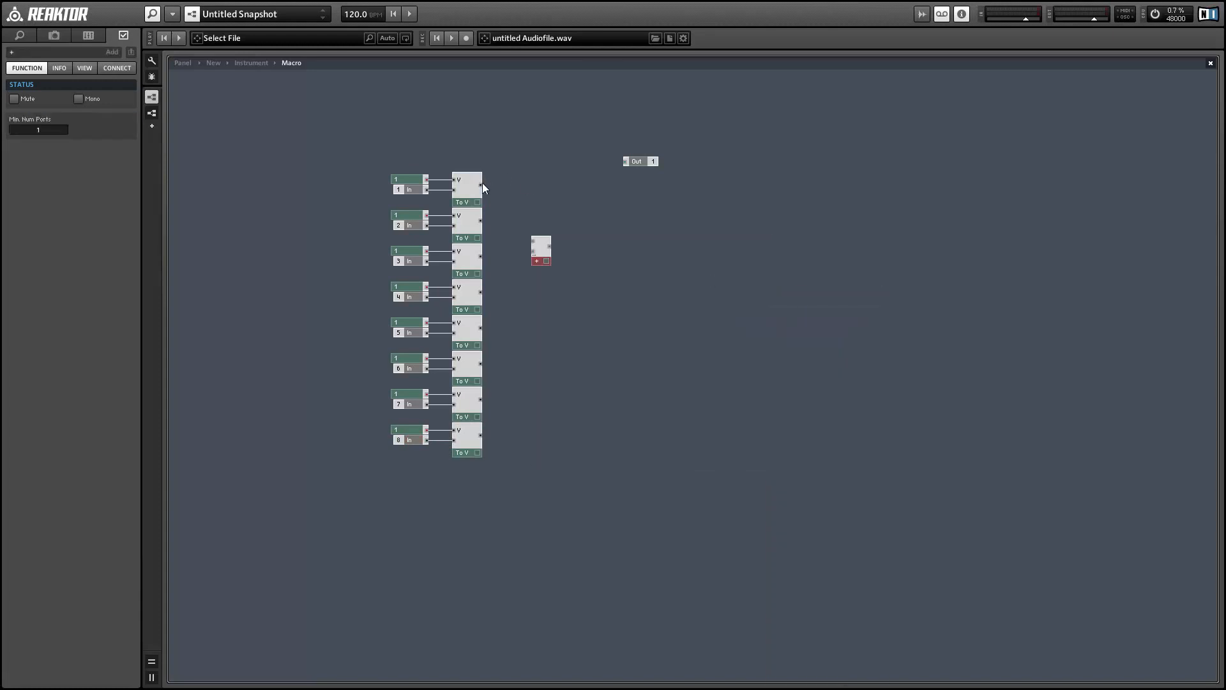
pyautogui.moveTo(481, 185); pyautogui.dragTo(535, 213)
# Set the constants on the second, third and fourth To Voice modules to 2, 3 and 4.
pyautogui.click(410, 216)
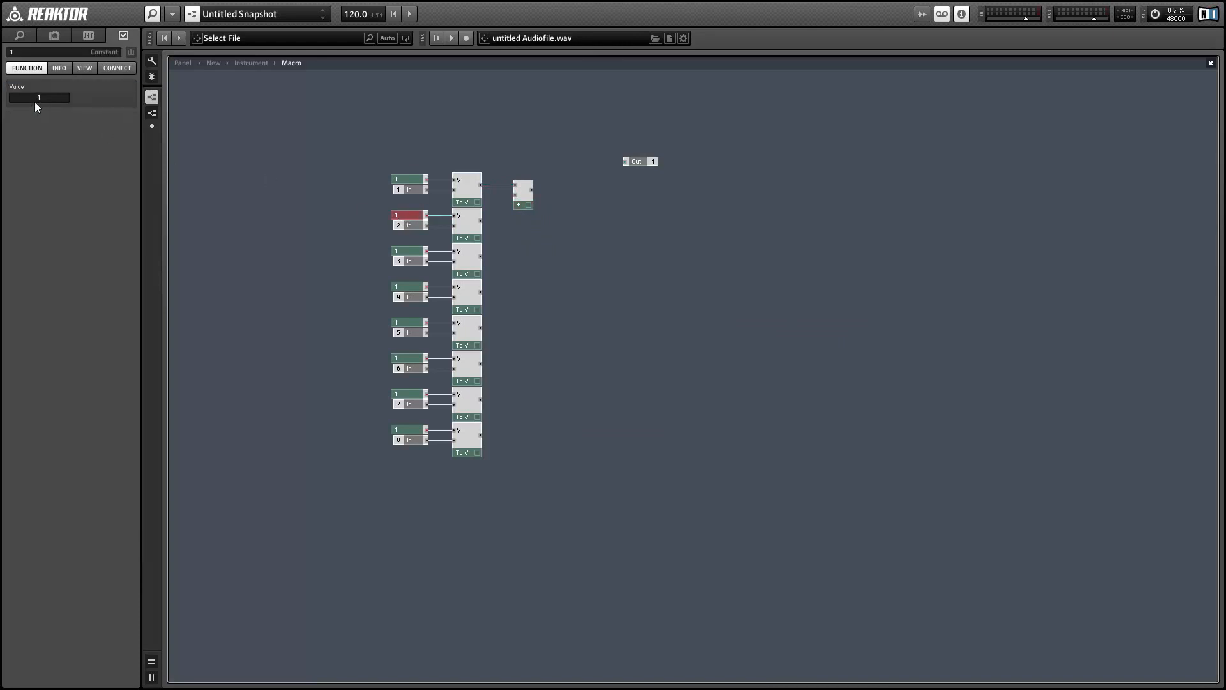
pyautogui.doubleClick(36, 99)
pyautogui.write('2')
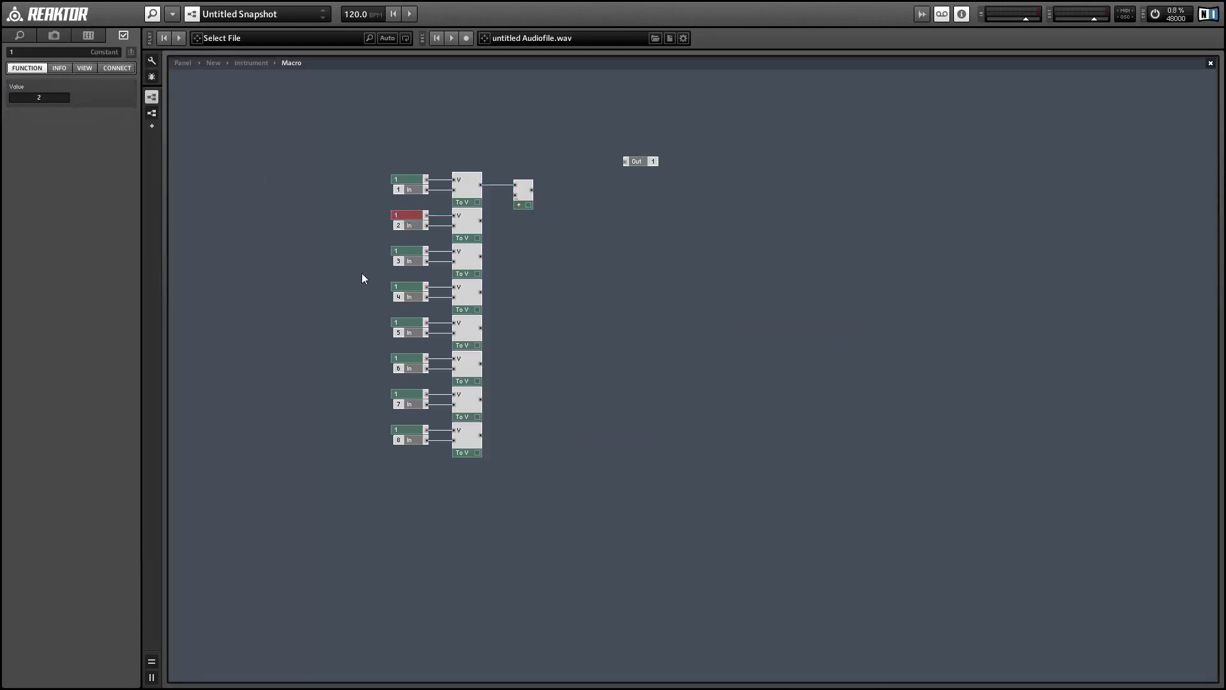
pyautogui.click(406, 250)
pyautogui.doubleClick(28, 99)
pyautogui.write('3')
pyautogui.click(398, 286)
pyautogui.doubleClick(37, 99)
pyautogui.write('4')
# Set the constants on the fifth to eighth To Voice modules to 5, 6, 7 and 8.
pyautogui.click(394, 324)
pyautogui.doubleClick(30, 99)
pyautogui.write('5')
pyautogui.click(395, 356)
pyautogui.doubleClick(64, 99)
pyautogui.click(402, 399)
pyautogui.doubleClick(22, 94)
pyautogui.write('7')
pyautogui.click(401, 430)
pyautogui.doubleClick(30, 95)
pyautogui.write('8')
# Wire the outputs of To Voice modules 2 to 8 into added Add inputs, and connect the centred Add module to the Out terminal.
pyautogui.click(490, 228)
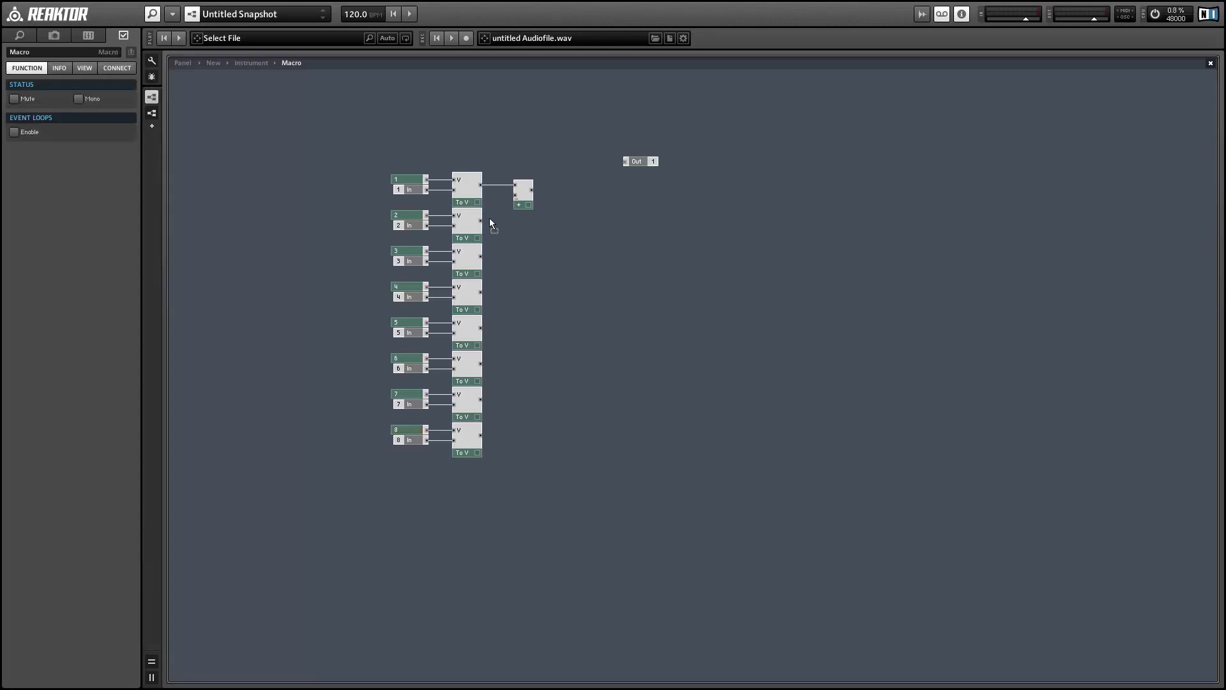
pyautogui.moveTo(481, 258); pyautogui.dragTo(521, 222)
pyautogui.moveTo(480, 327); pyautogui.dragTo(520, 231)
pyautogui.moveTo(481, 362); pyautogui.dragTo(520, 239)
pyautogui.moveTo(481, 399); pyautogui.dragTo(520, 247)
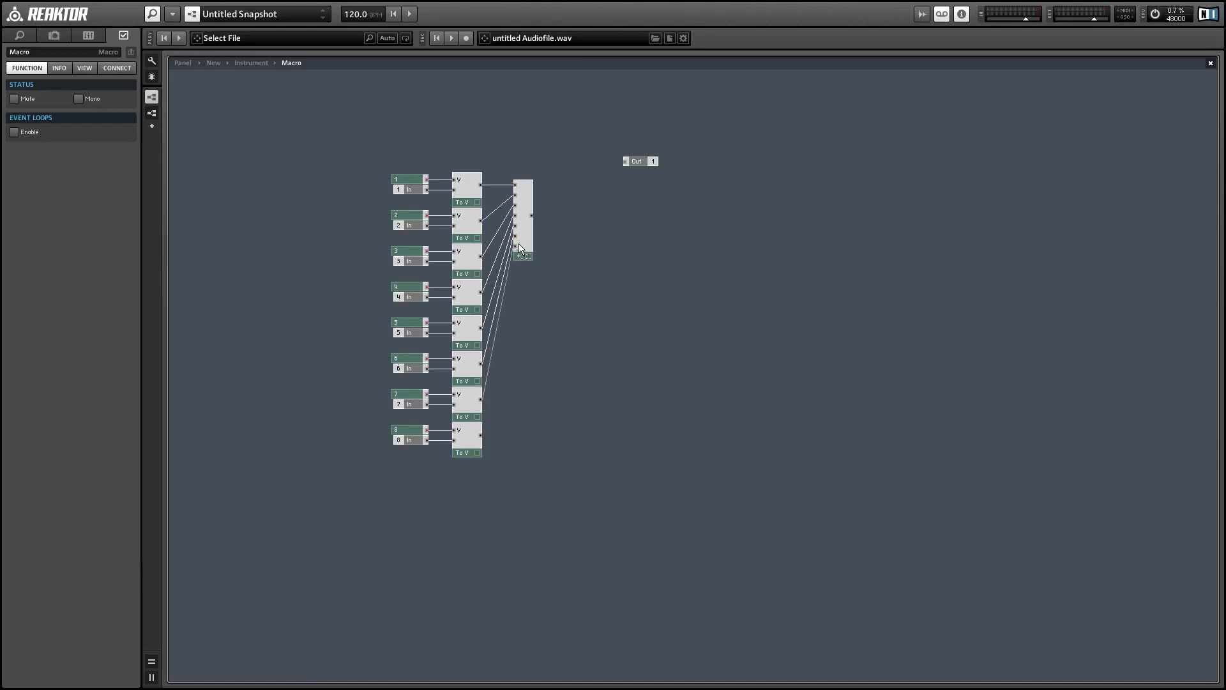
pyautogui.moveTo(480, 435); pyautogui.dragTo(519, 343)
pyautogui.click(530, 306)
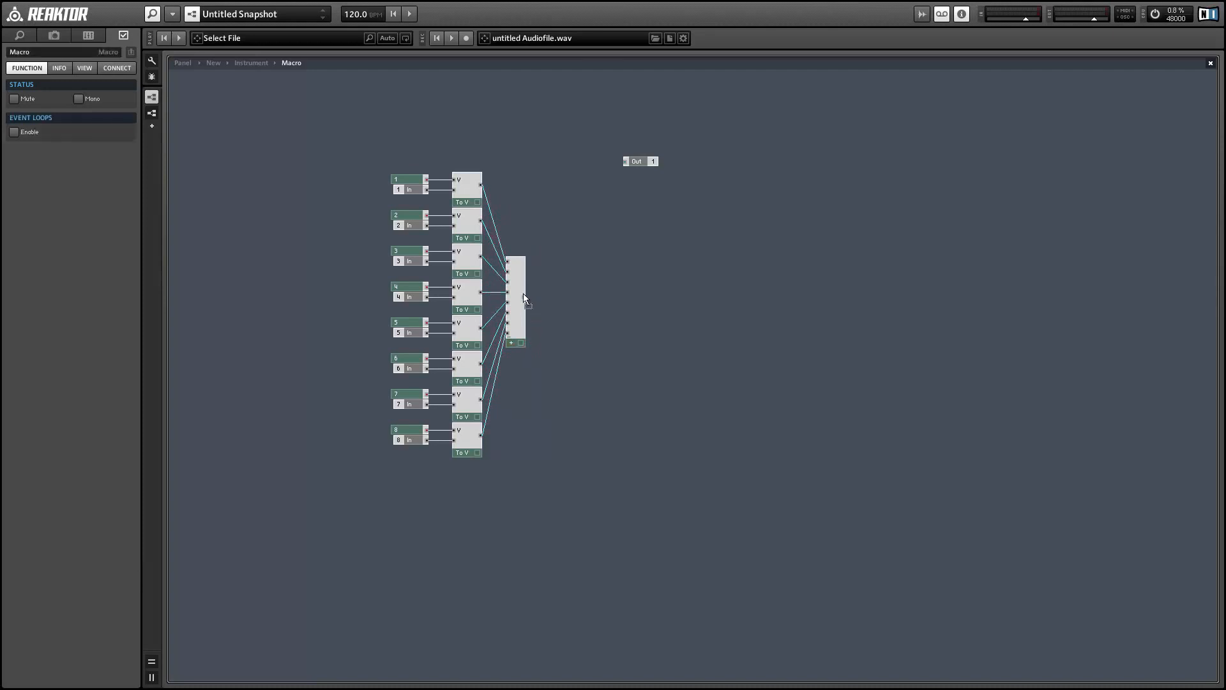
pyautogui.moveTo(604, 204); pyautogui.dragTo(558, 285)
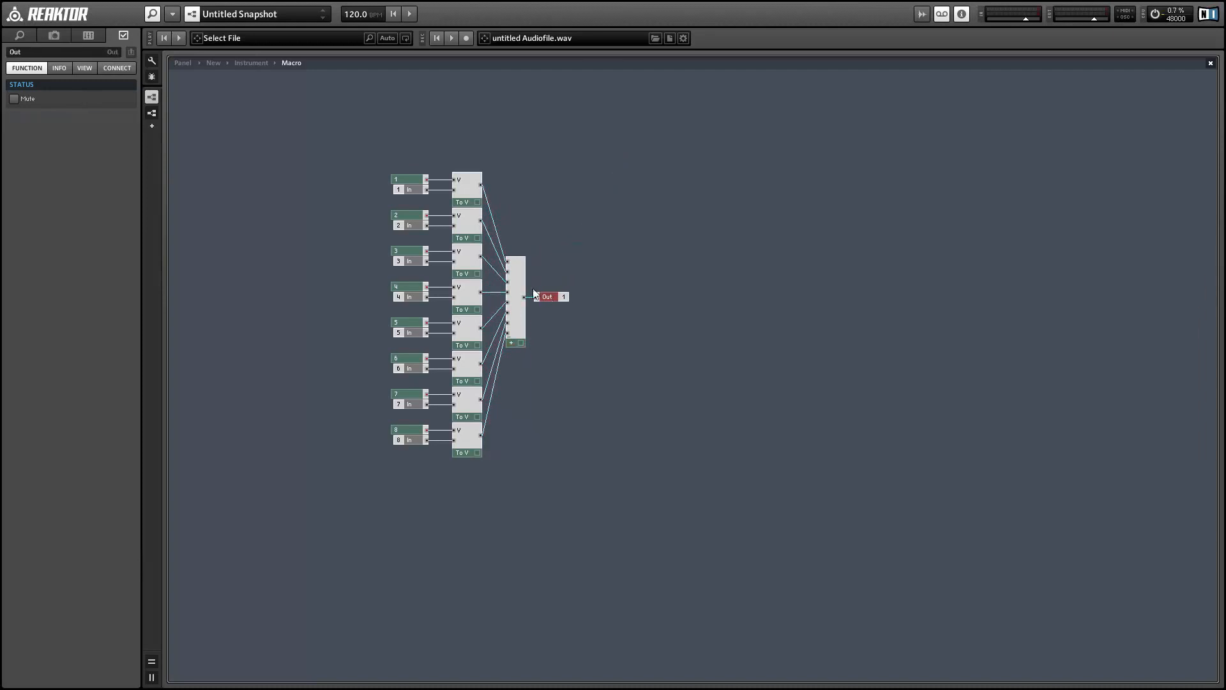
# Return to the instrument level and rename the macro Mono->Poly.
pyautogui.doubleClick(581, 386)
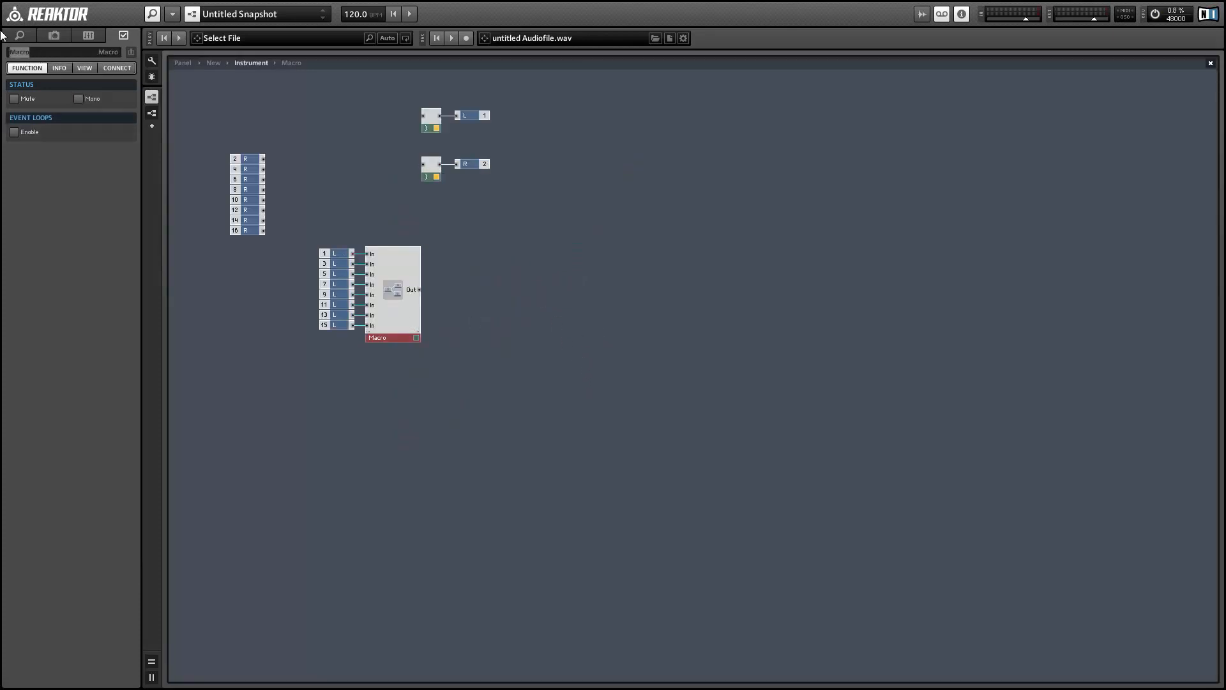
pyautogui.write('MO')
pyautogui.press('BackSpace')
pyautogui.write('ono->po')
pyautogui.press('BackSpace')
pyautogui.press('BackSpace')
pyautogui.write('Poly')
pyautogui.press('Return')
# Duplicate the Mono->Poly macro below the original and wire the eight R terminals into the copy in place of the L terminals.
pyautogui.moveTo(212, 143); pyautogui.dragTo(314, 464)
pyautogui.click(403, 326)
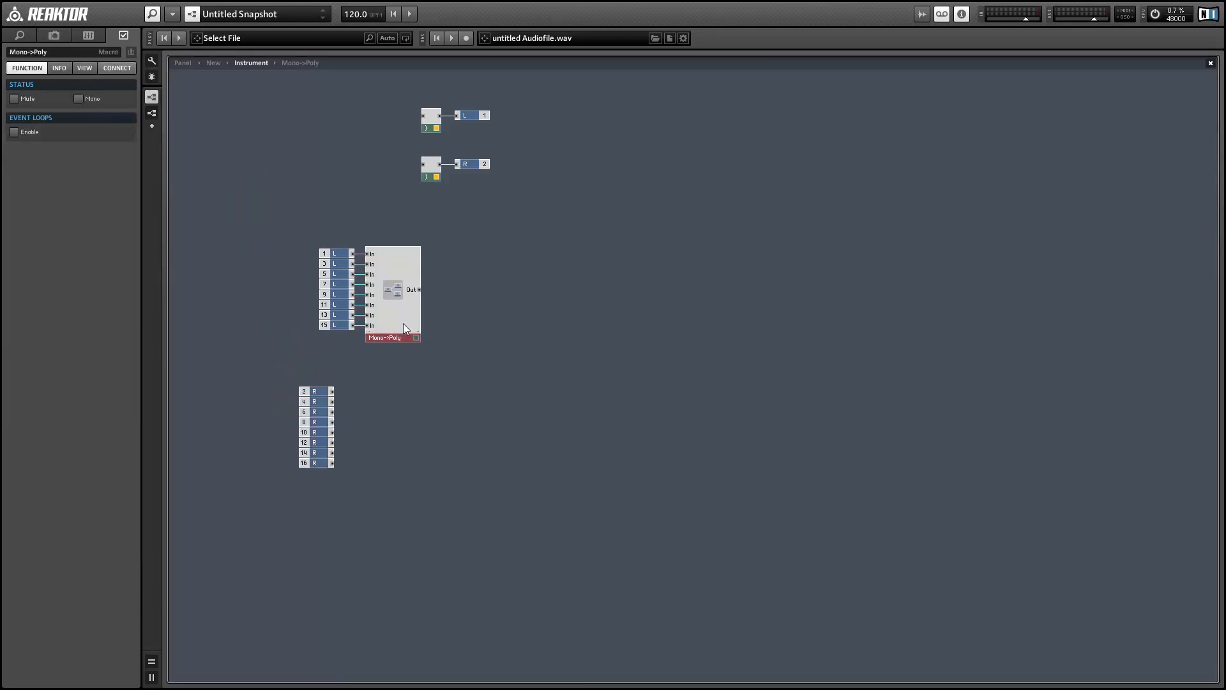
pyautogui.moveTo(404, 324); pyautogui.dragTo(403, 426)
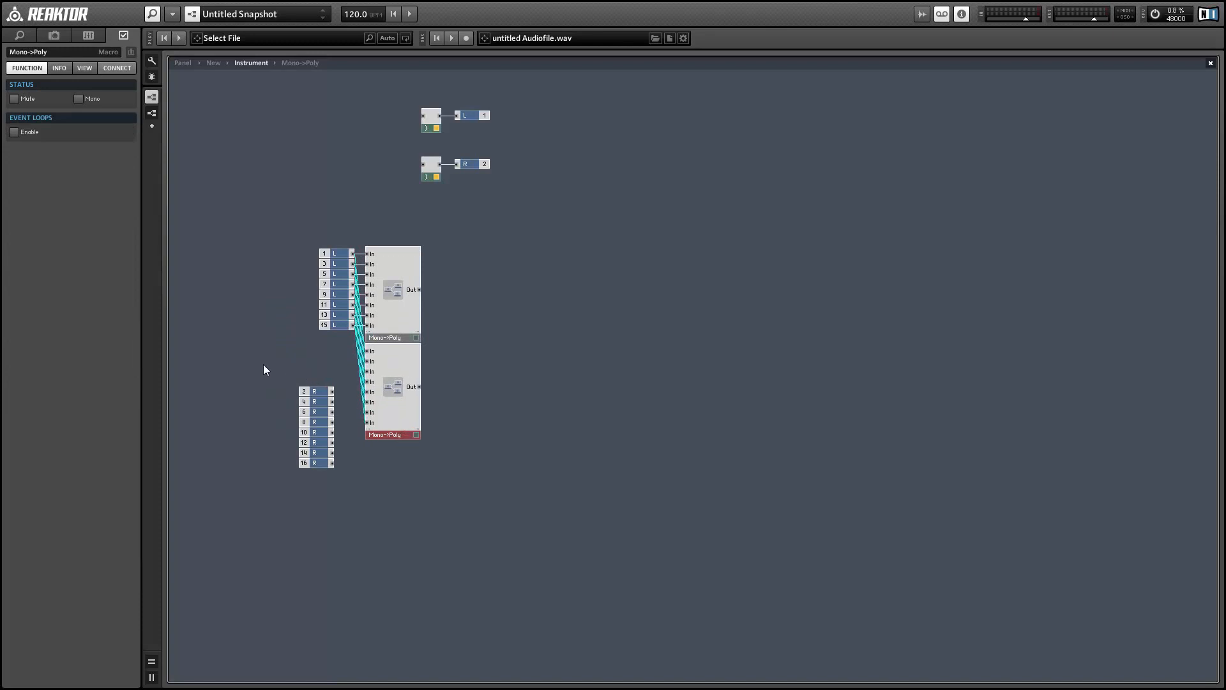
pyautogui.moveTo(263, 363); pyautogui.dragTo(331, 422)
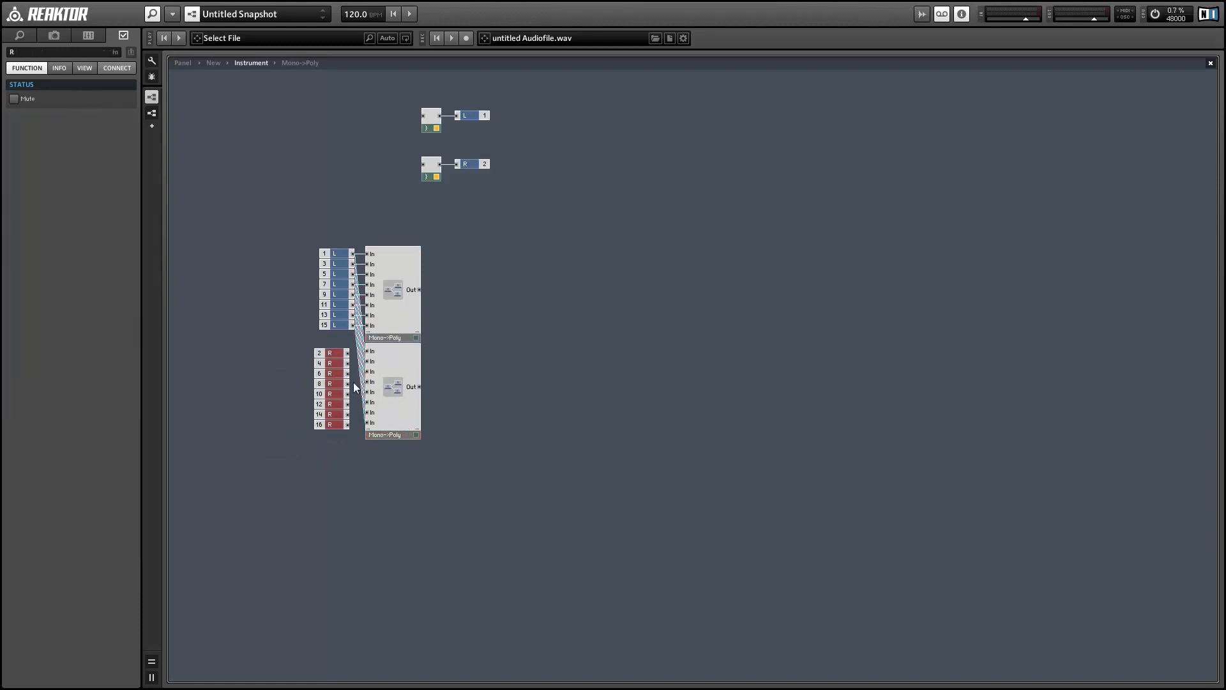
pyautogui.moveTo(346, 352)
pyautogui.mouseDown()
pyautogui.moveTo(367, 351)
pyautogui.moveTo(368, 423)
pyautogui.moveTo(324, 359)
pyautogui.moveTo(335, 353)
pyautogui.mouseUp()
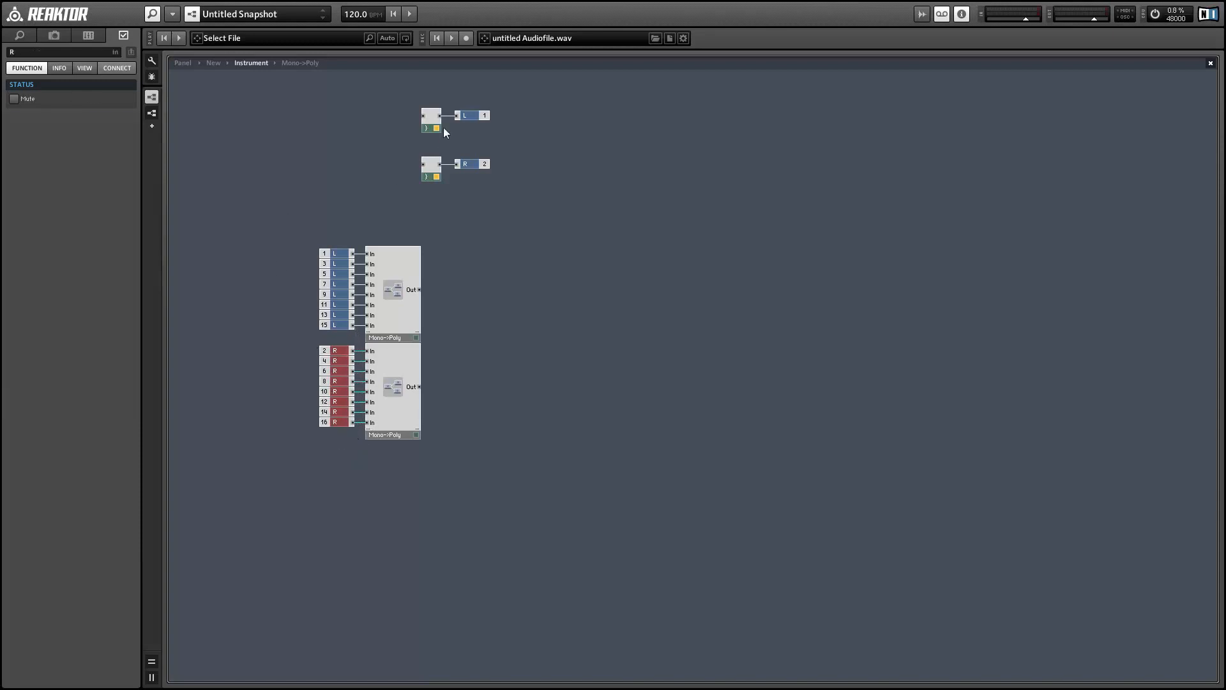
# Insert a _New - 2in2out macro and connect the two Mono->Poly outputs to its L and R inputs.
pyautogui.rightClick(559, 207)
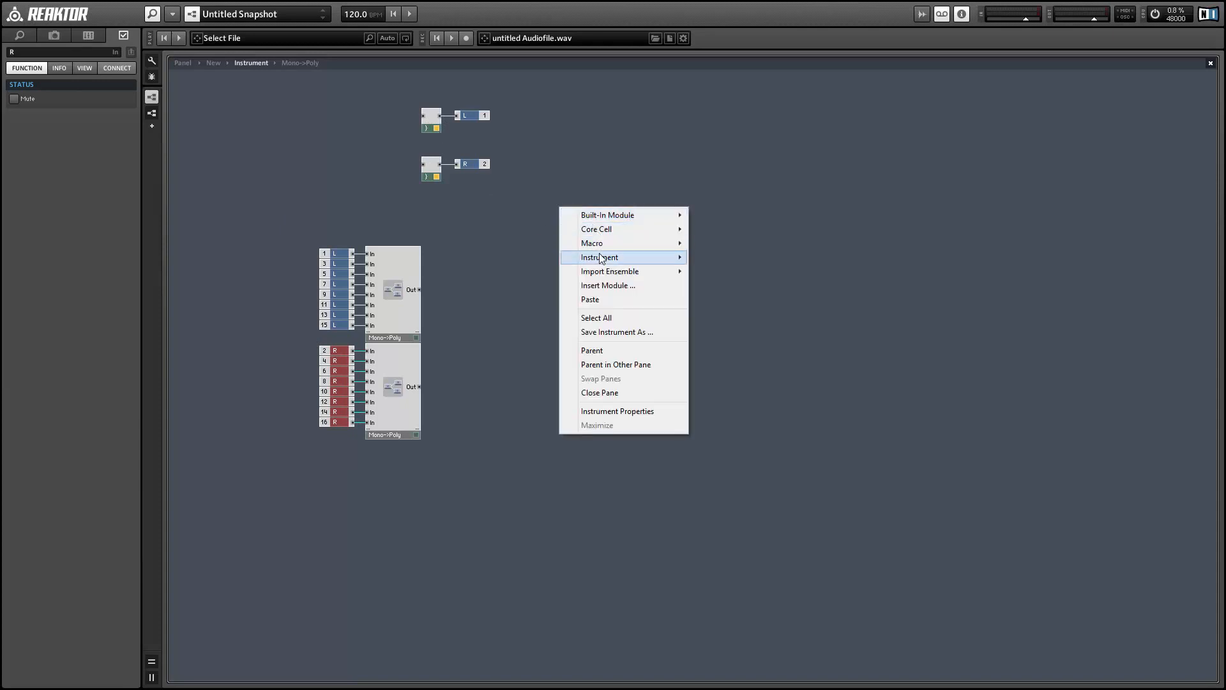
pyautogui.moveTo(606, 249)
pyautogui.click(733, 285)
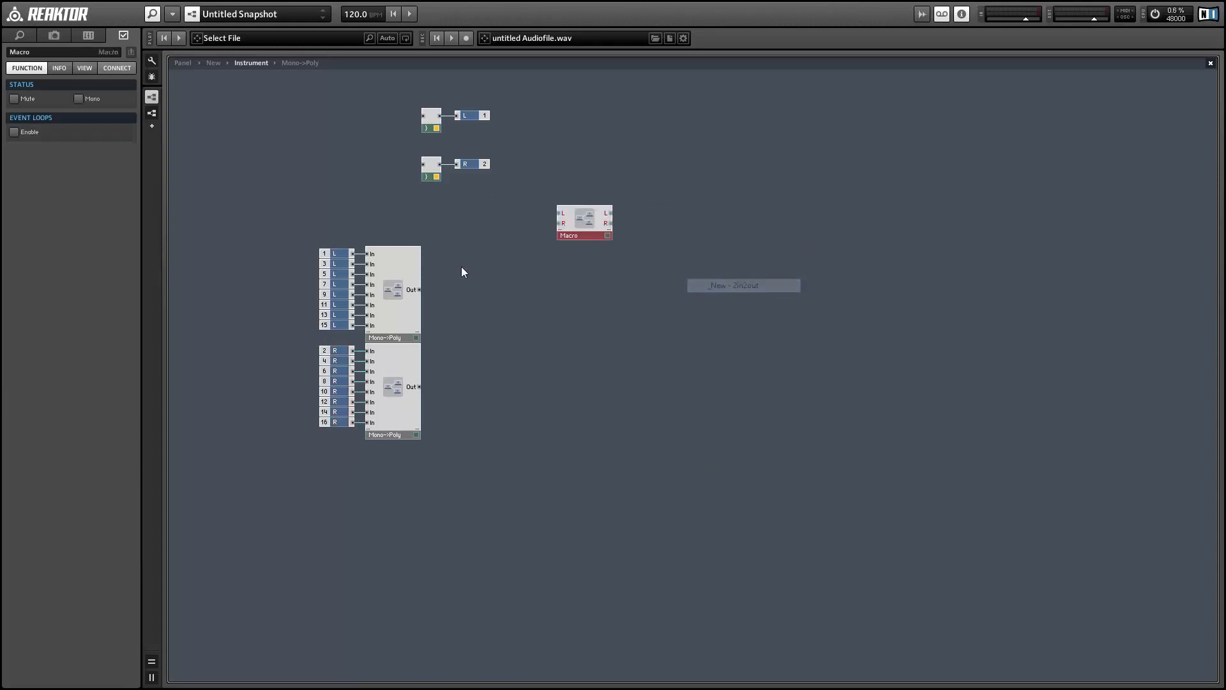
pyautogui.moveTo(418, 289); pyautogui.dragTo(420, 386)
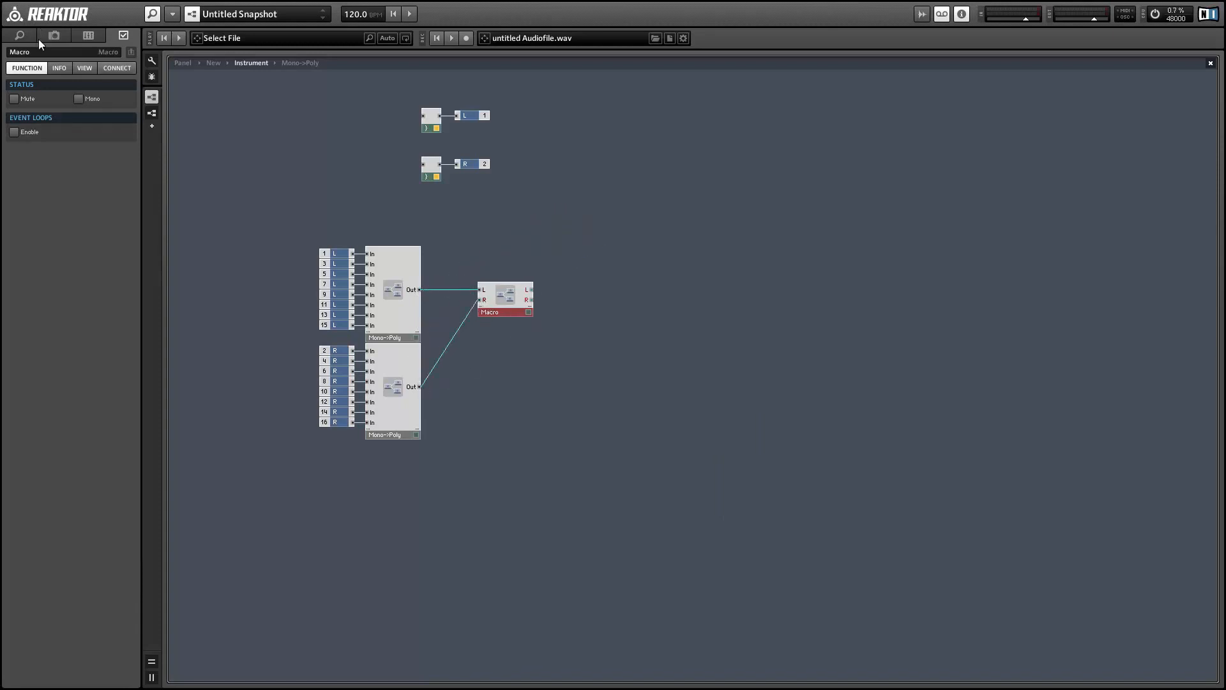
# Rename the new two-in, two-out macro FX1.
pyautogui.click(48, 54)
pyautogui.write('F')
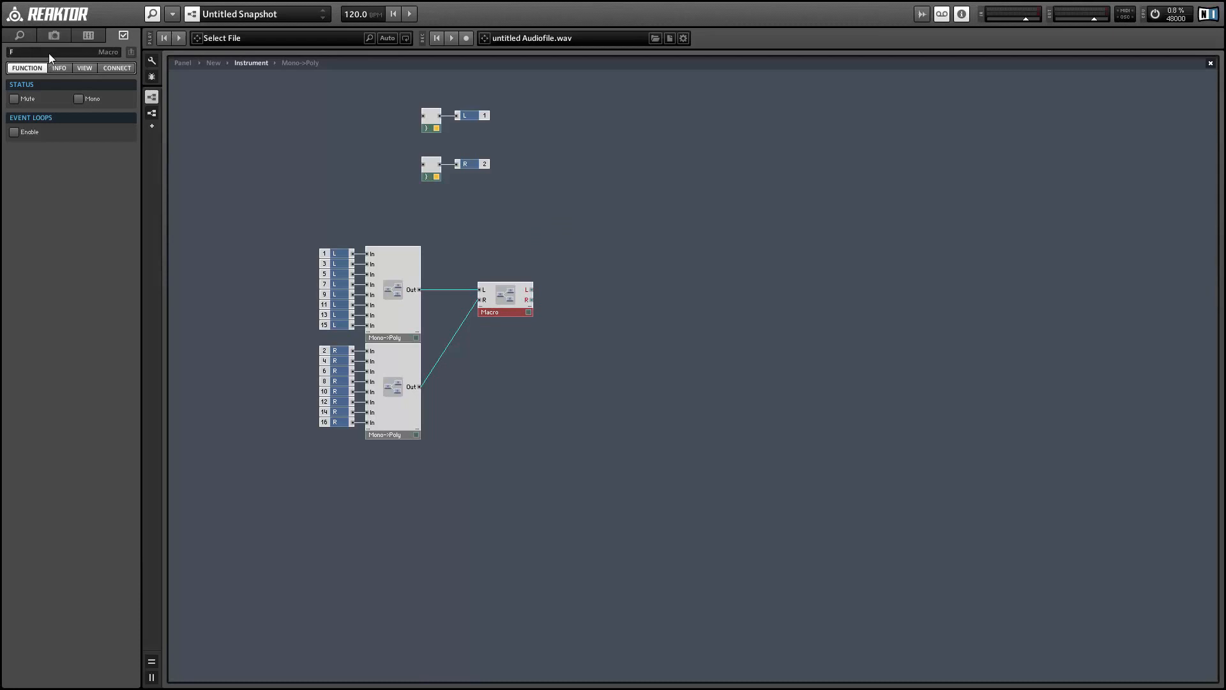
pyautogui.write('X1')
pyautogui.click(395, 181)
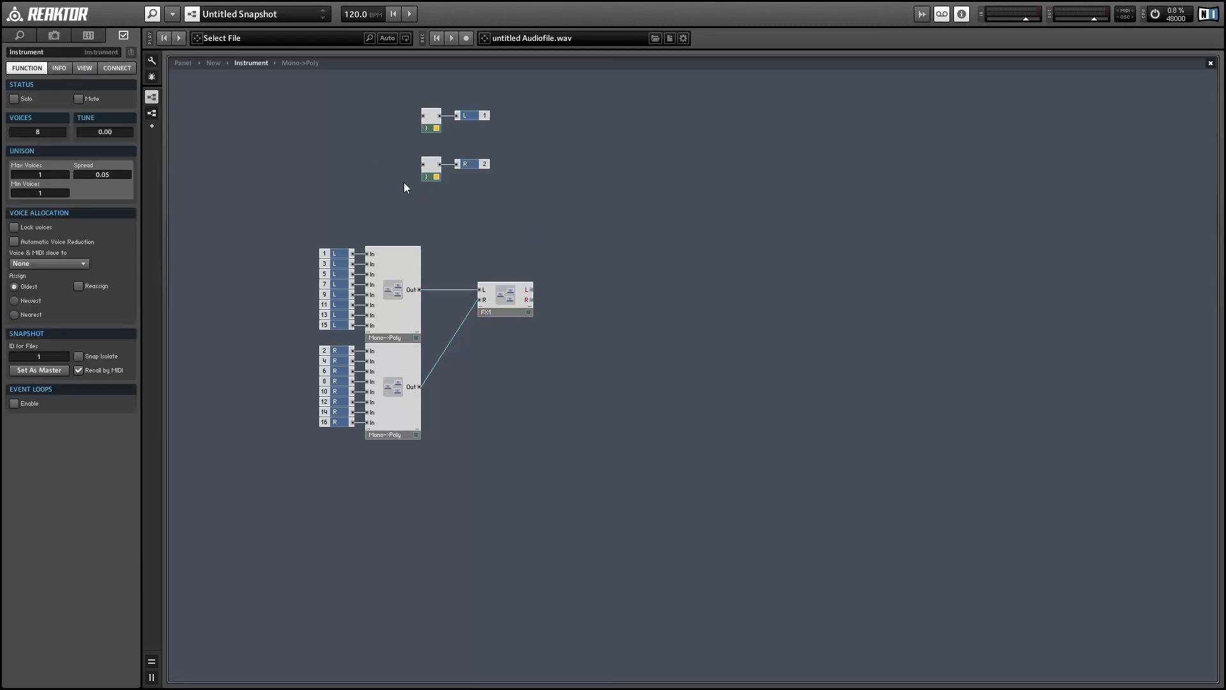
# Move both audio voice combiners and their L and R output terminals to the far side of the FX1 macro.
pyautogui.moveTo(394, 98); pyautogui.dragTo(503, 176)
pyautogui.moveTo(429, 174); pyautogui.dragTo(761, 353)
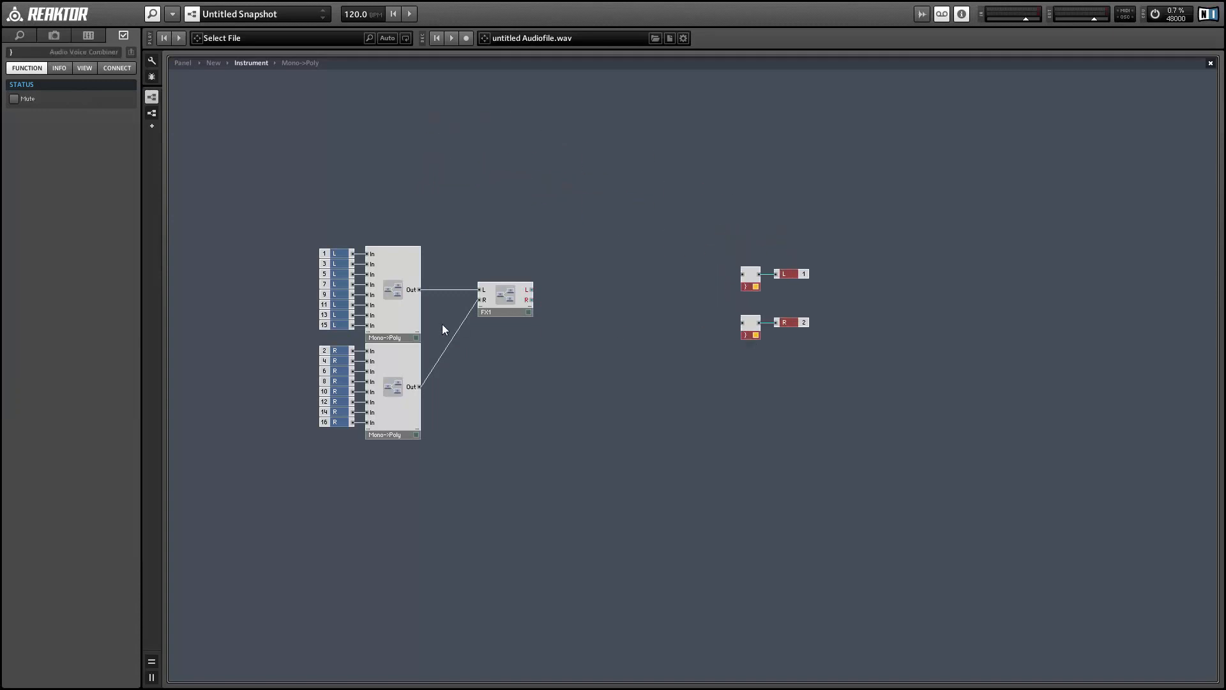
pyautogui.click(539, 281)
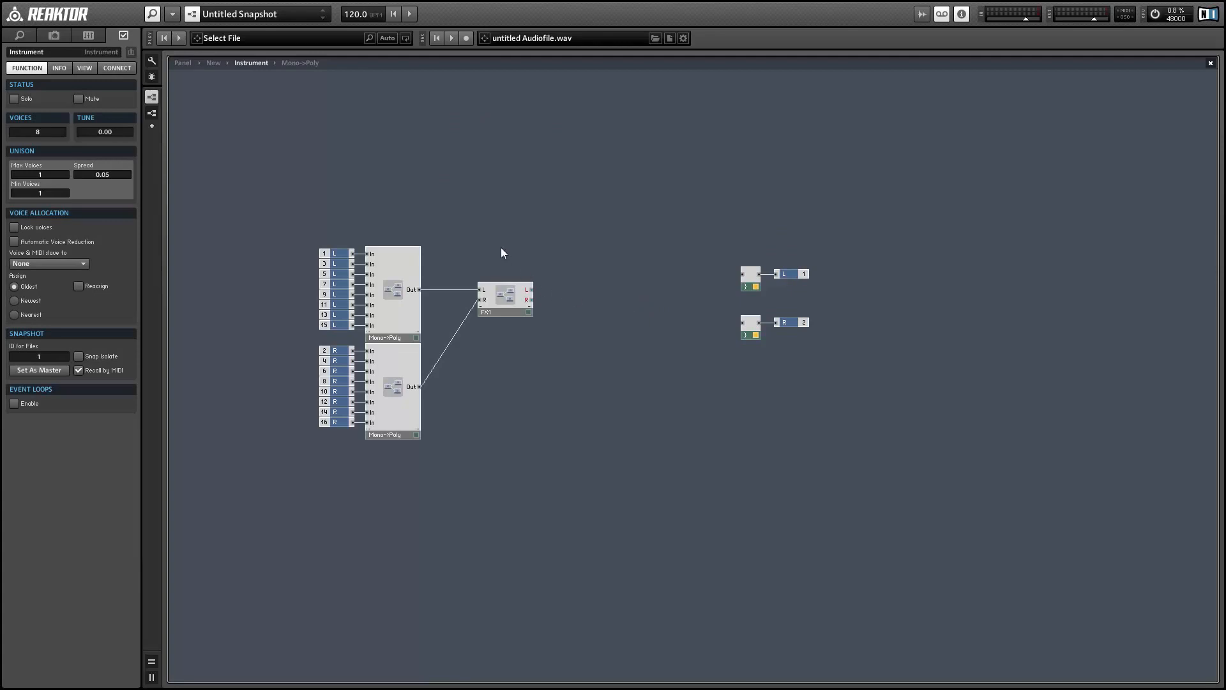
# Save the ensemble as MultiFX1 in the Work folder.
pyautogui.hotkey('ctrl', 's')
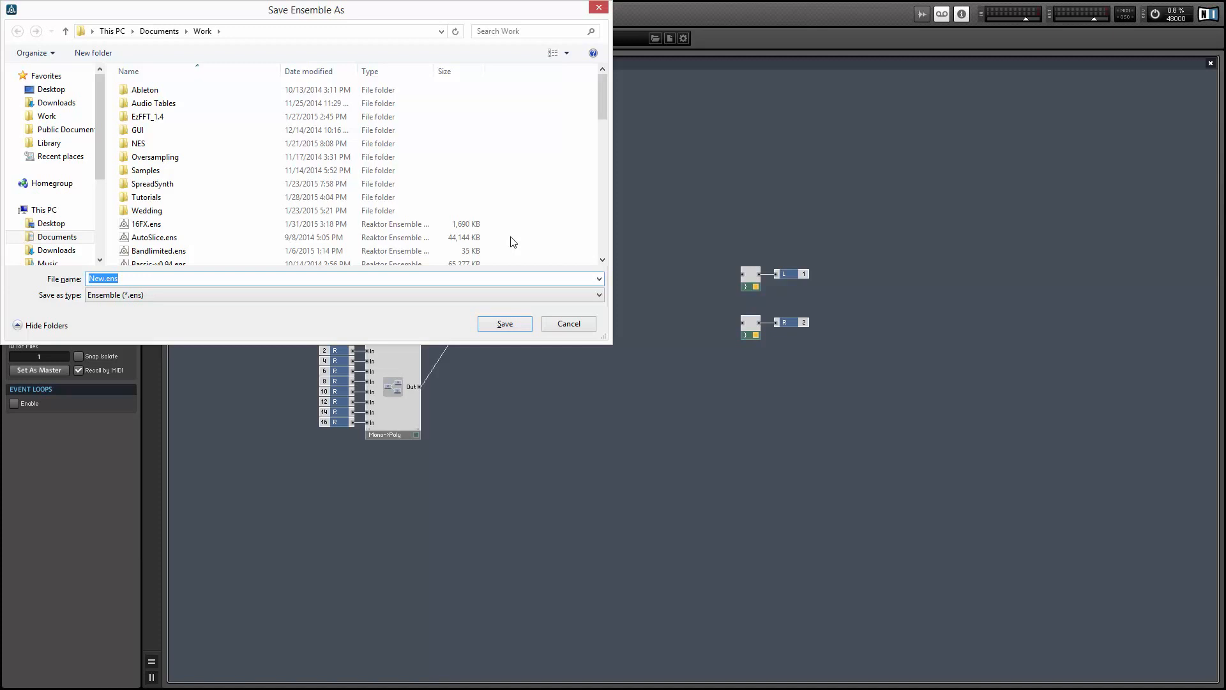
pyautogui.write('Multi')
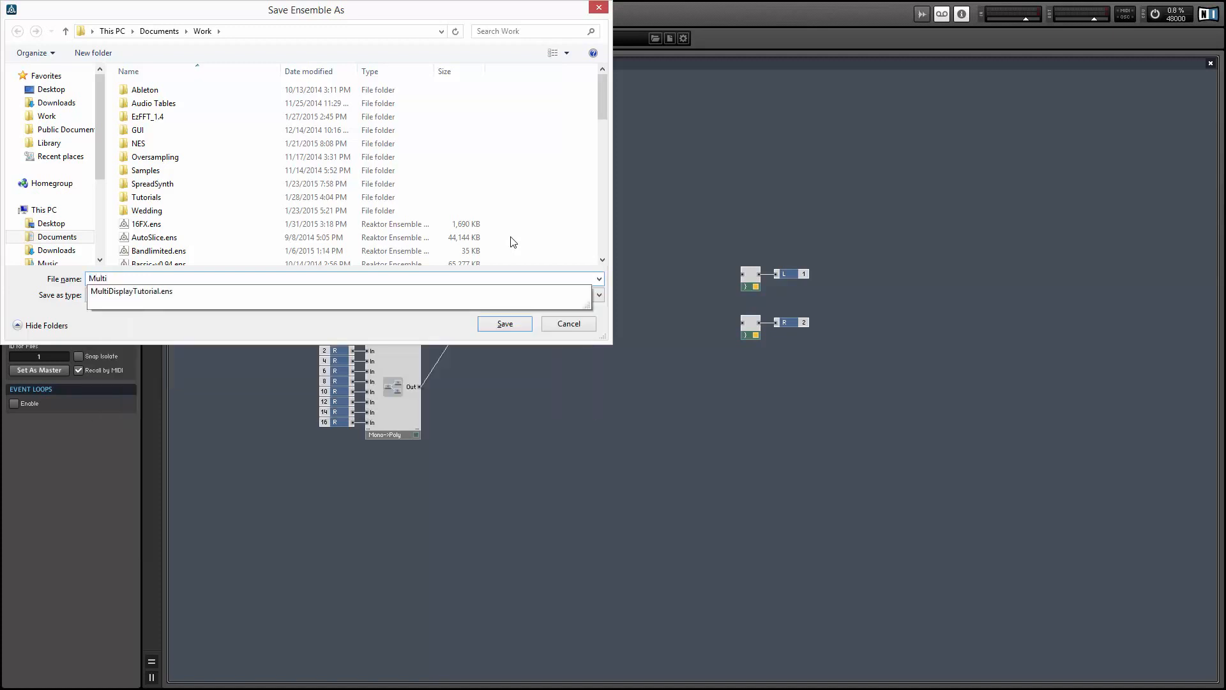
pyautogui.write('FX1')
pyautogui.press('Return')
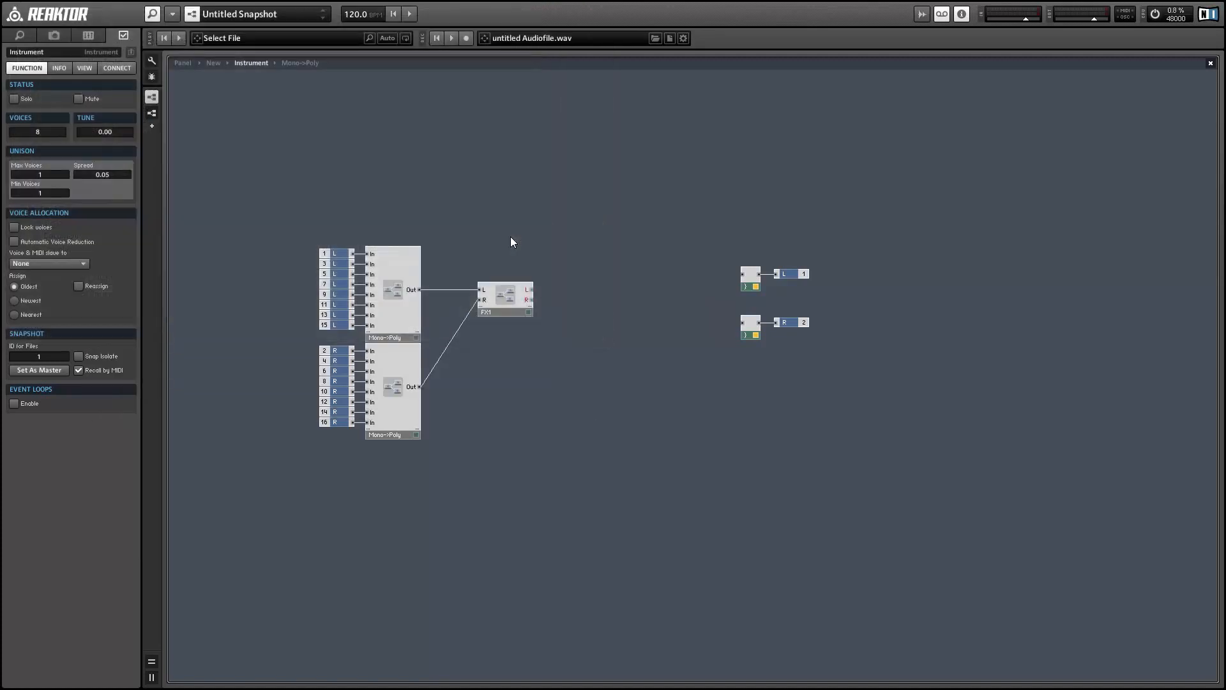
# Open the recent ensemble MultiDisplayTutorial (1).ens.
pyautogui.click(171, 18)
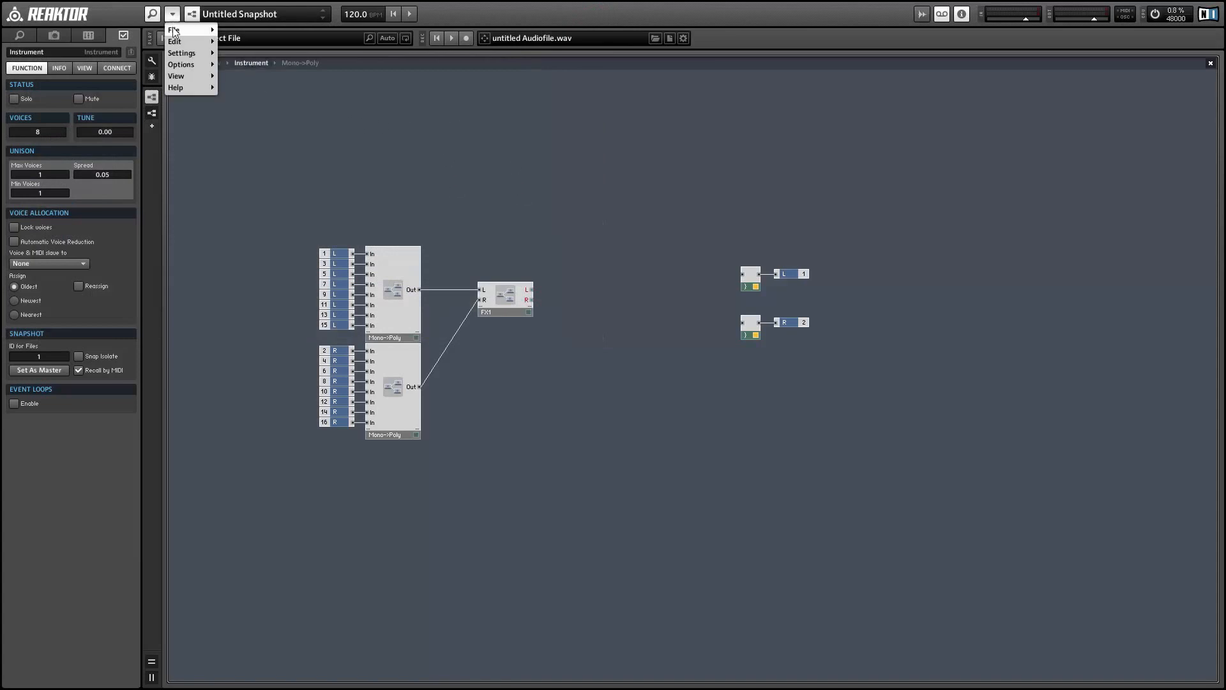
pyautogui.moveTo(175, 30)
pyautogui.moveTo(263, 54)
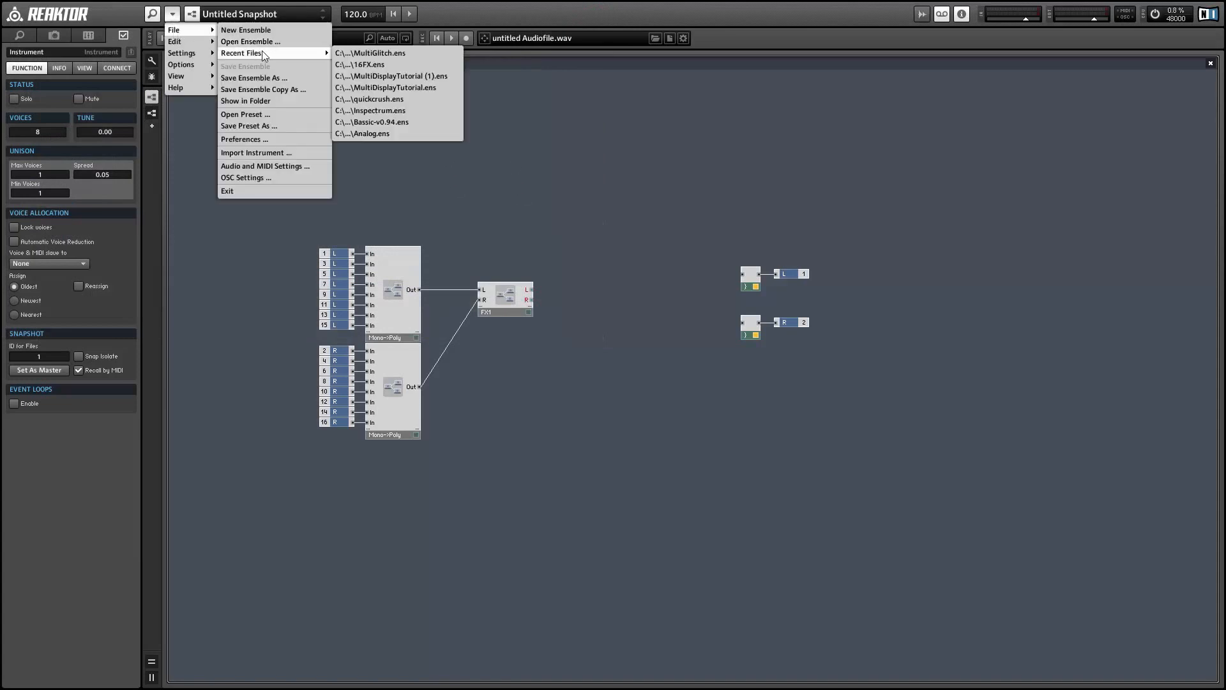
pyautogui.click(415, 76)
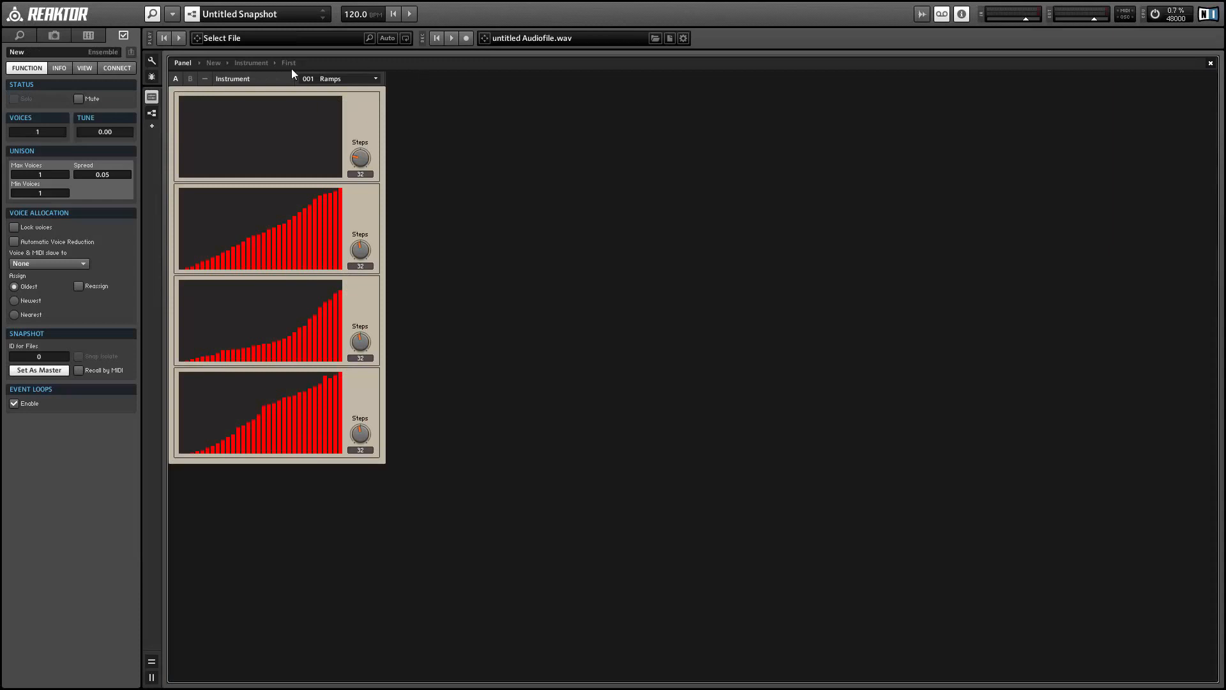
# Enter the instrument's structure and open its Fourth macro.
pyautogui.doubleClick(385, 391)
pyautogui.click(339, 267)
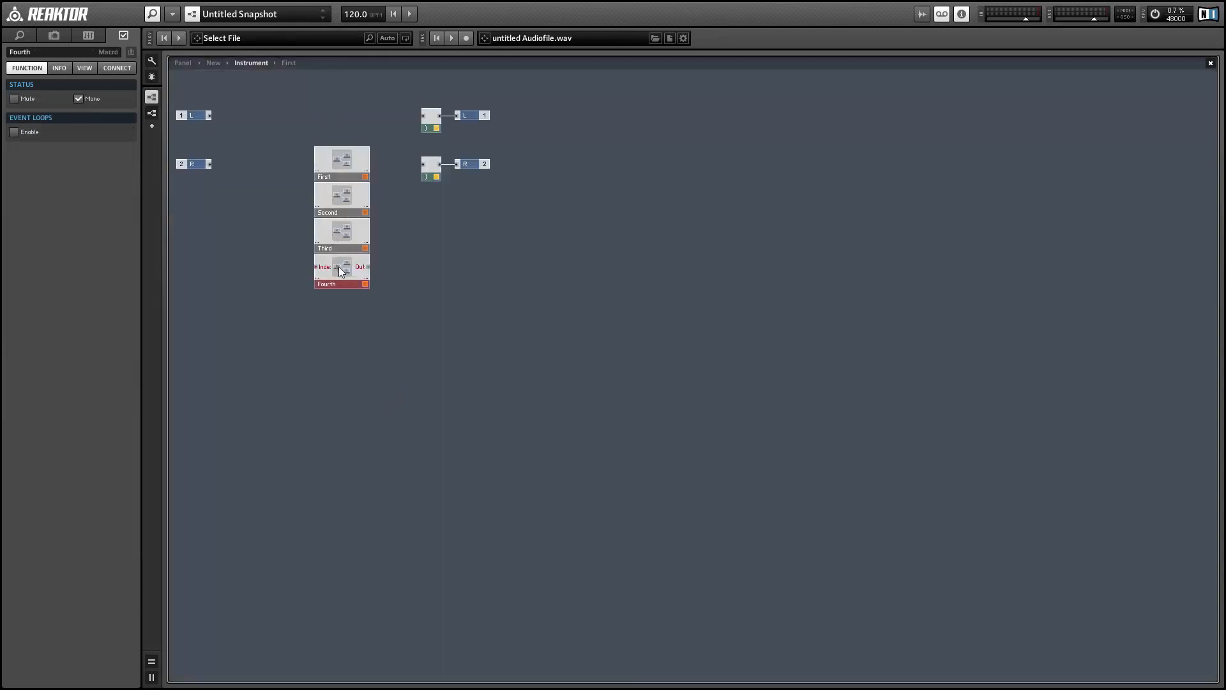
pyautogui.doubleClick(339, 268)
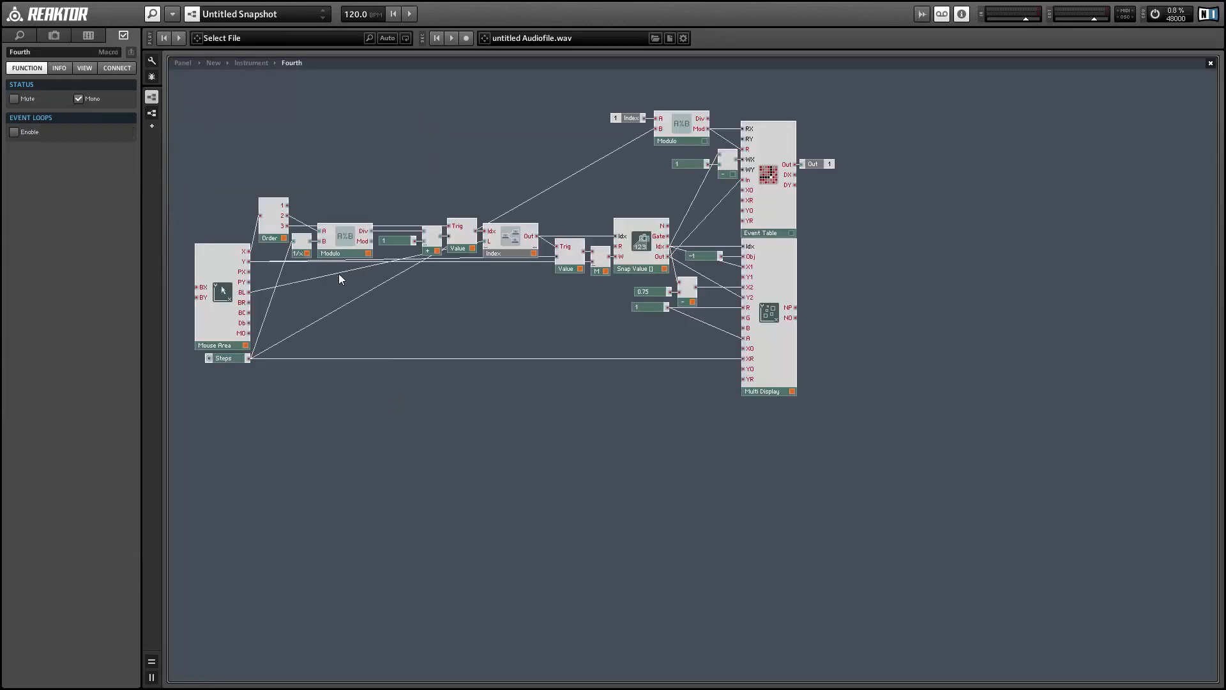
# Test the fourth bar display on the instrument panel by redrawing its bars, and return to the Fourth macro's structure.
pyautogui.click(180, 63)
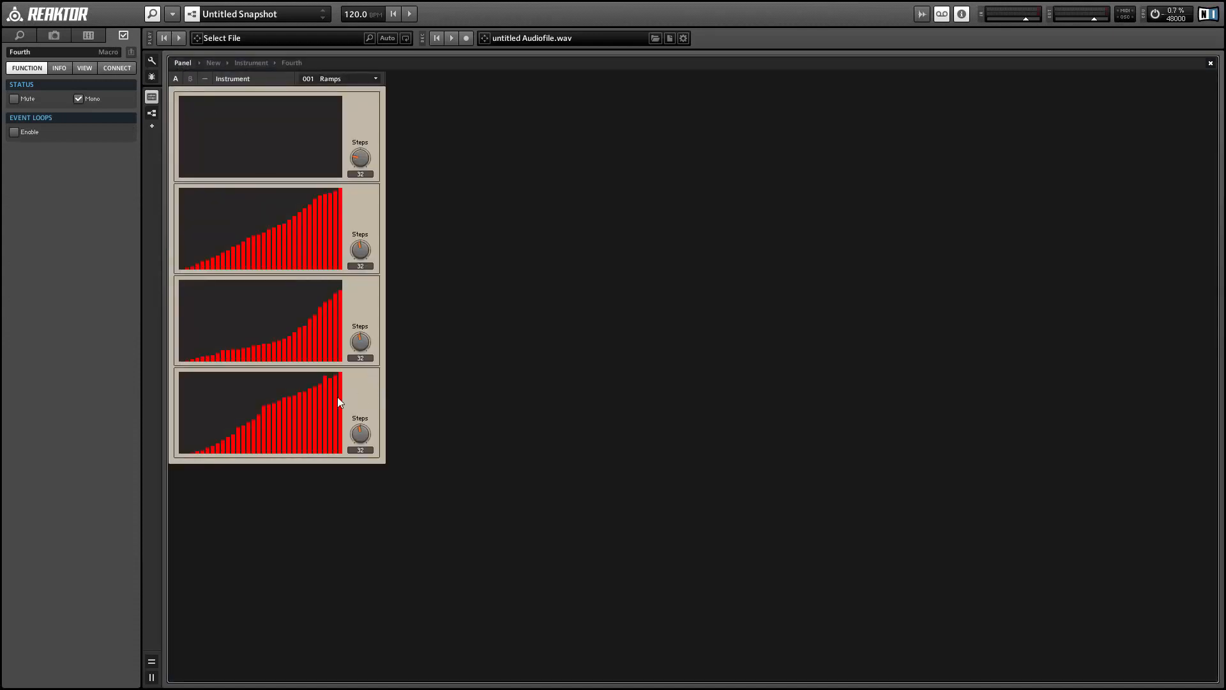
pyautogui.moveTo(336, 406)
pyautogui.mouseDown()
pyautogui.moveTo(231, 398)
pyautogui.moveTo(170, 413)
pyautogui.moveTo(248, 425)
pyautogui.moveTo(181, 395)
pyautogui.mouseUp()
pyautogui.doubleClick(362, 392)
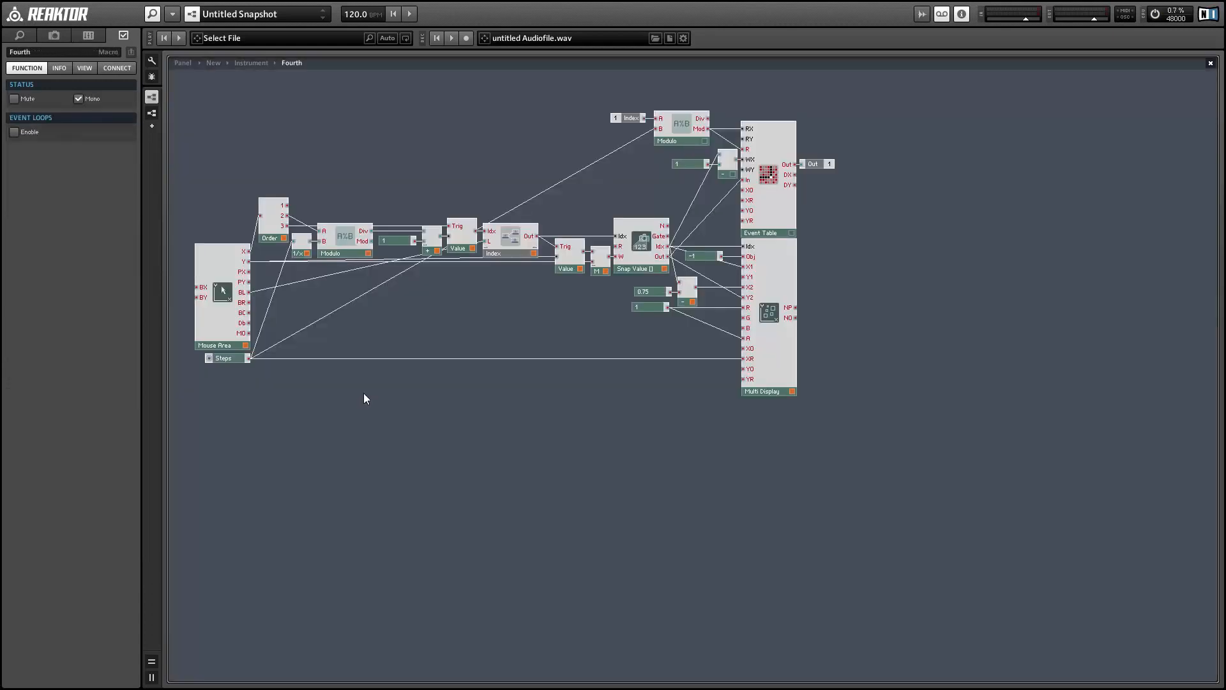
# Copy the Fourth macro from the instrument structure and reopen the recent MultiFX1 ensemble without saving changes to the tutorial ensemble.
pyautogui.doubleClick(427, 338)
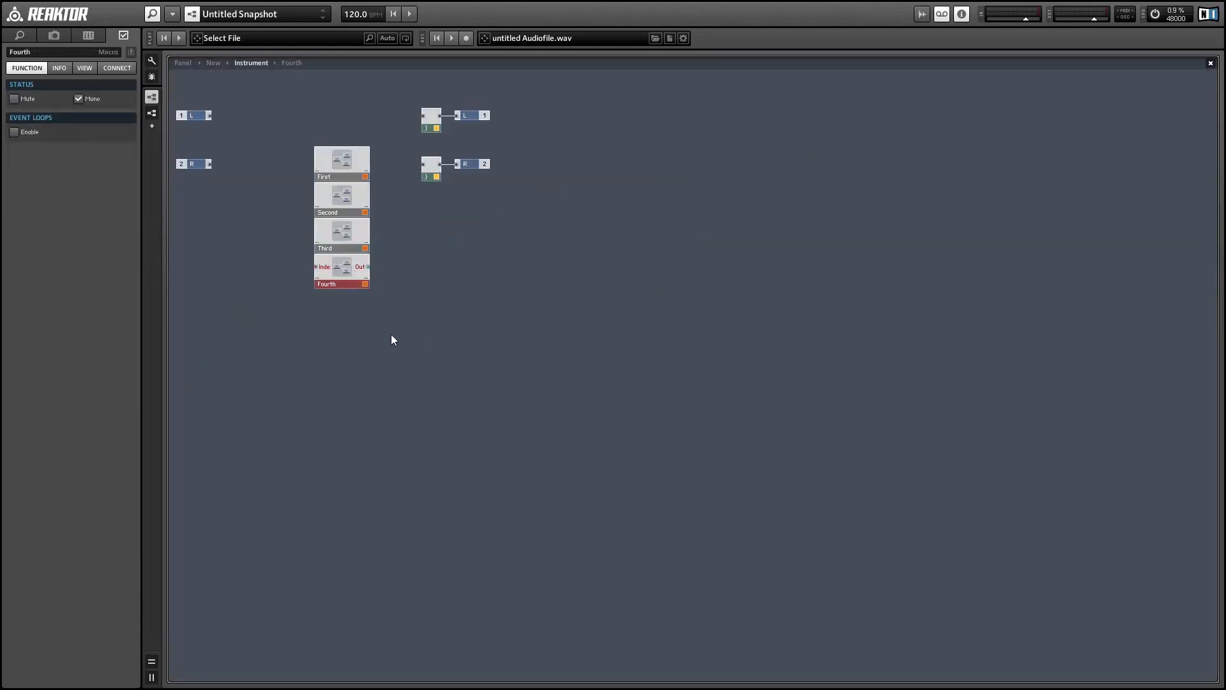
pyautogui.click(172, 14)
pyautogui.moveTo(185, 30)
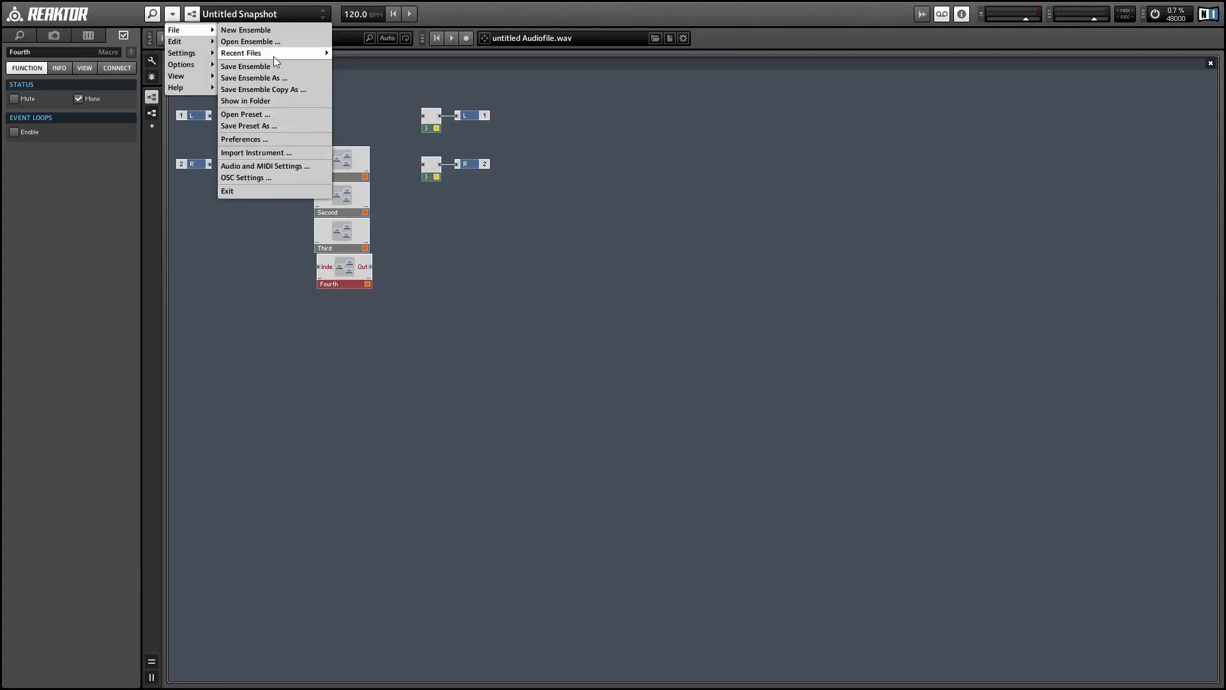
pyautogui.moveTo(273, 57)
pyautogui.click(373, 66)
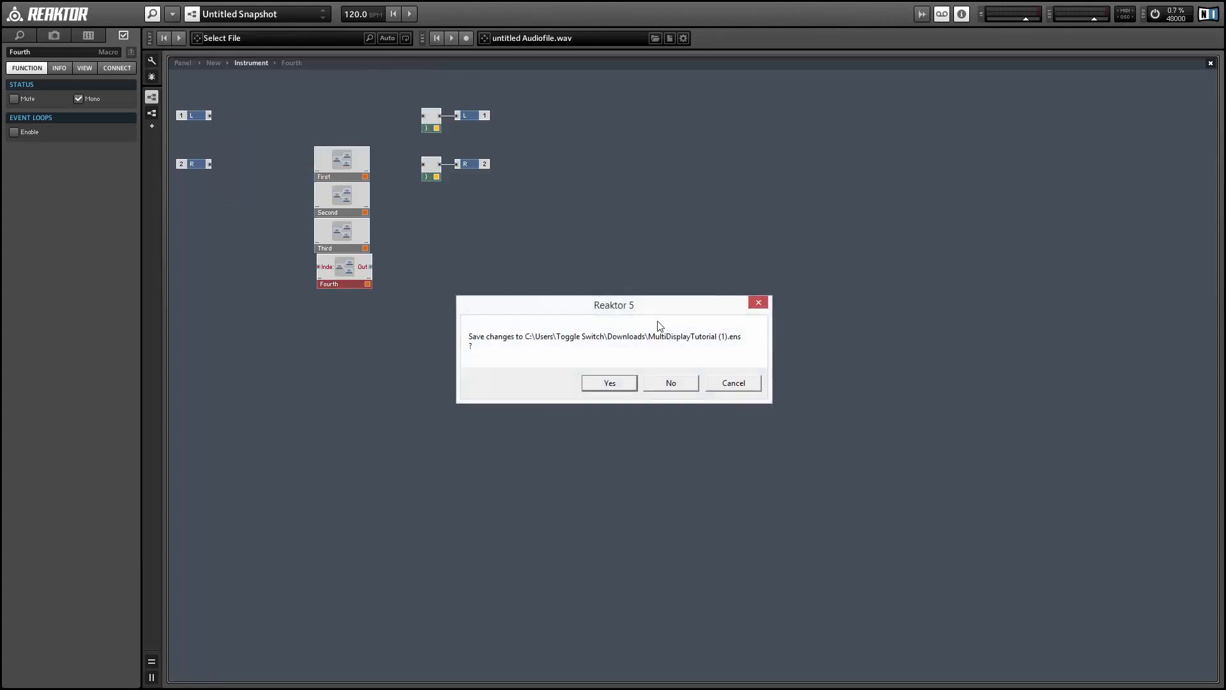
pyautogui.click(671, 383)
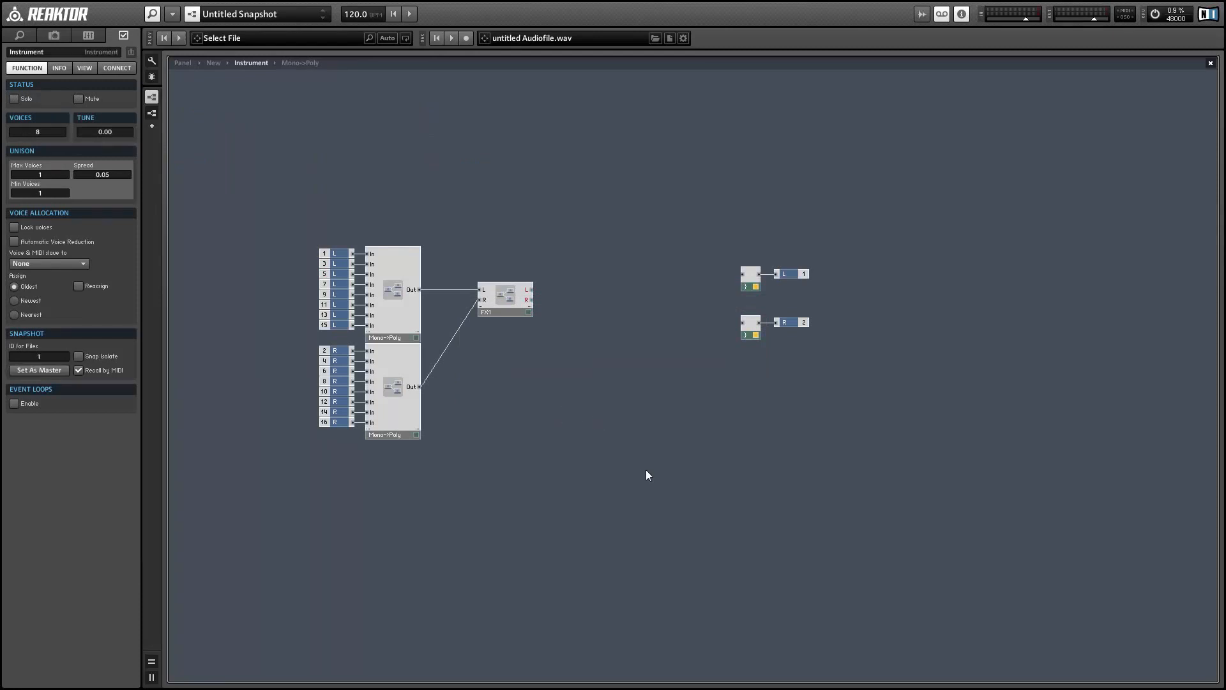
# Paste the Fourth macro above FX1 in the instrument structure and open it.
pyautogui.hotkey('ctrl', 'v')
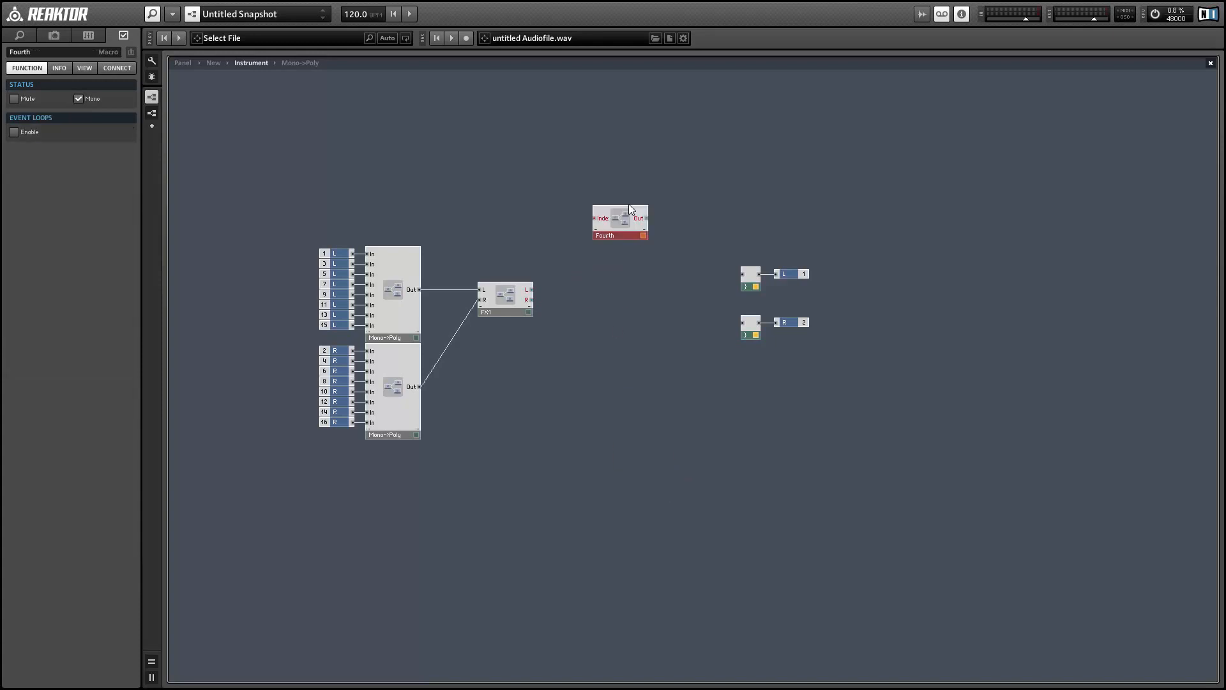
pyautogui.moveTo(629, 206); pyautogui.dragTo(593, 180)
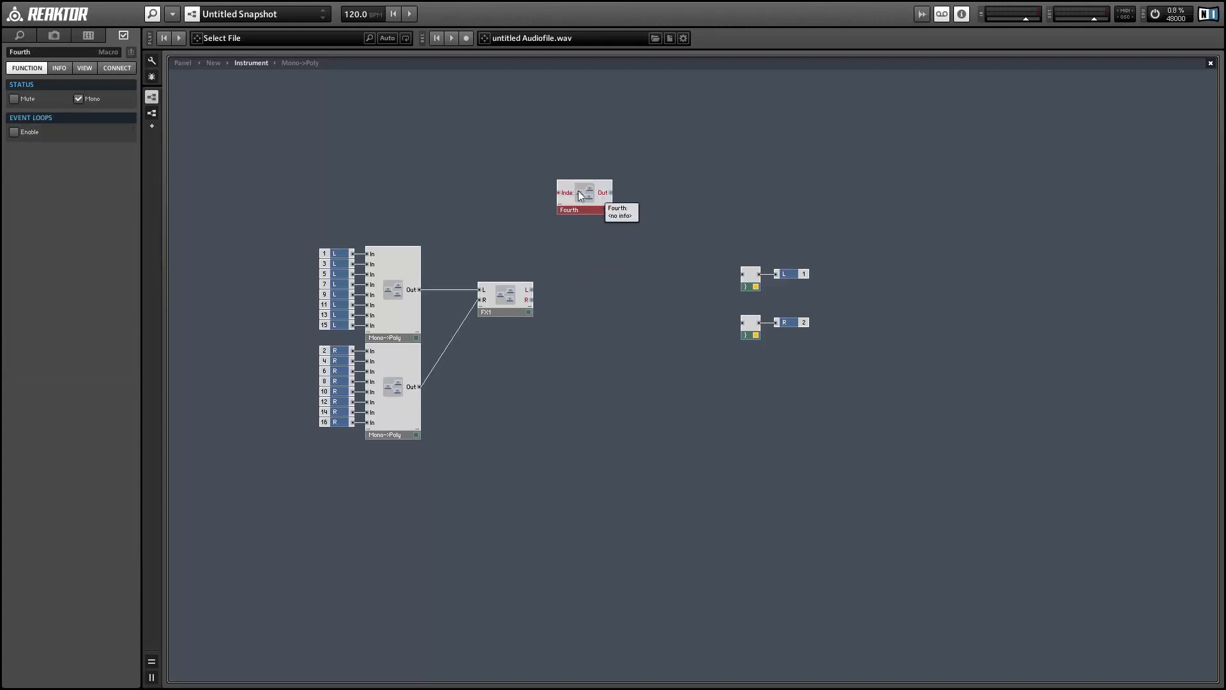
pyautogui.doubleClick(561, 209)
pyautogui.moveTo(578, 82); pyautogui.dragTo(780, 208)
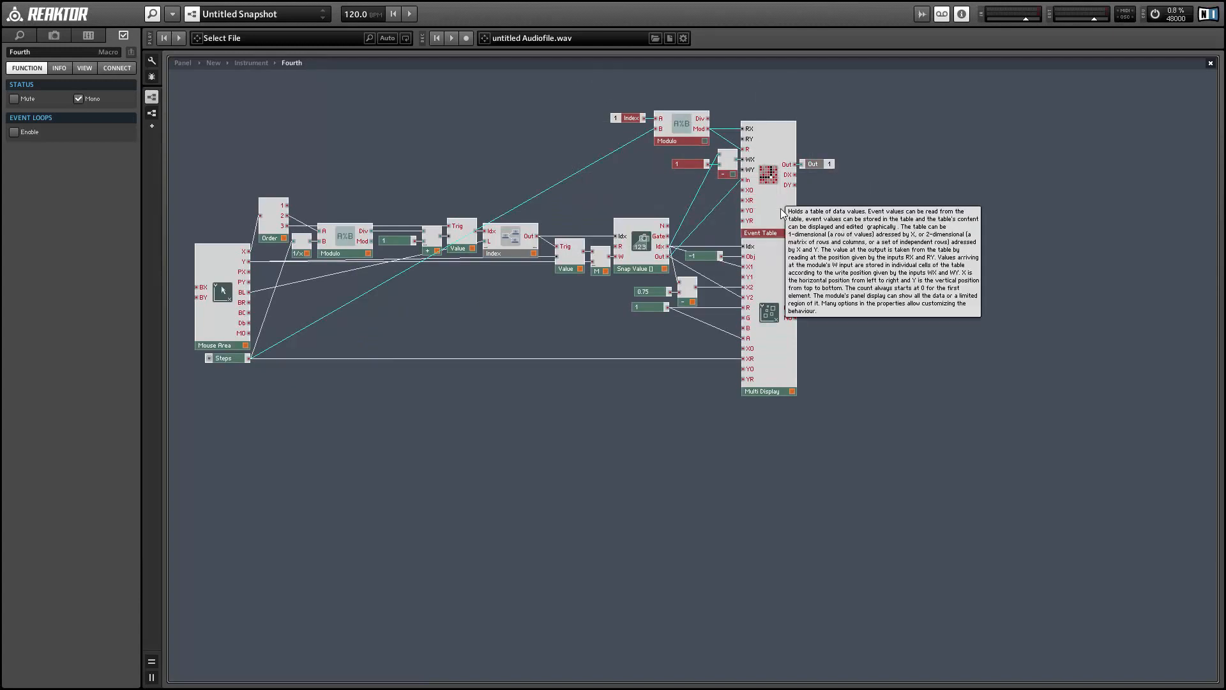
pyautogui.press('Delete')
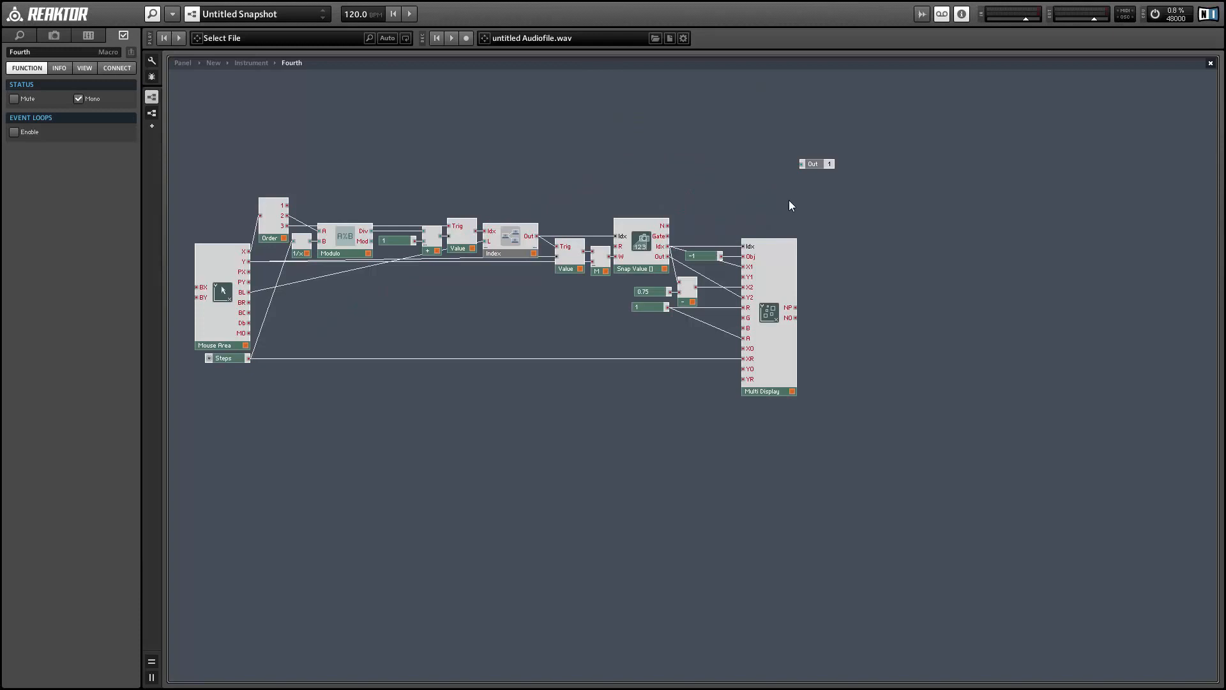
pyautogui.moveTo(821, 163); pyautogui.dragTo(823, 163)
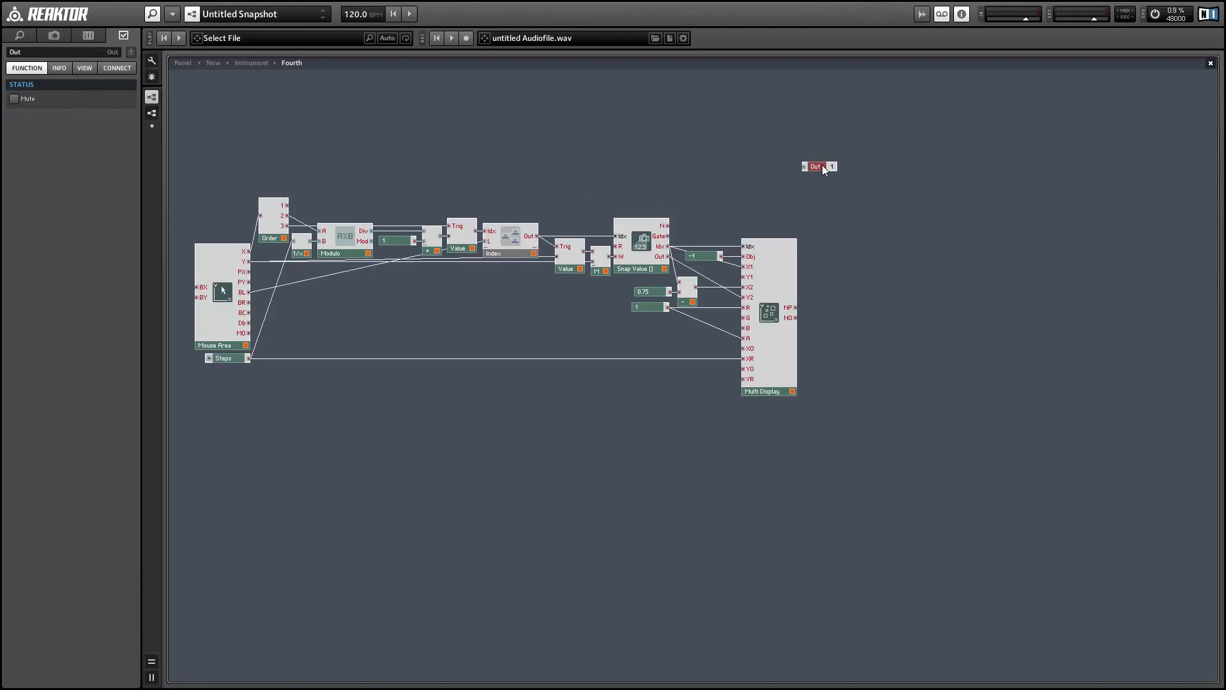
pyautogui.hotkey('ctrl', 'z')
# Delete the Index input, its Modulo and the Event Table, and move the subtract module with its constant 1 beyond the Multi Display.
pyautogui.moveTo(598, 93); pyautogui.dragTo(761, 139)
pyautogui.press('Delete')
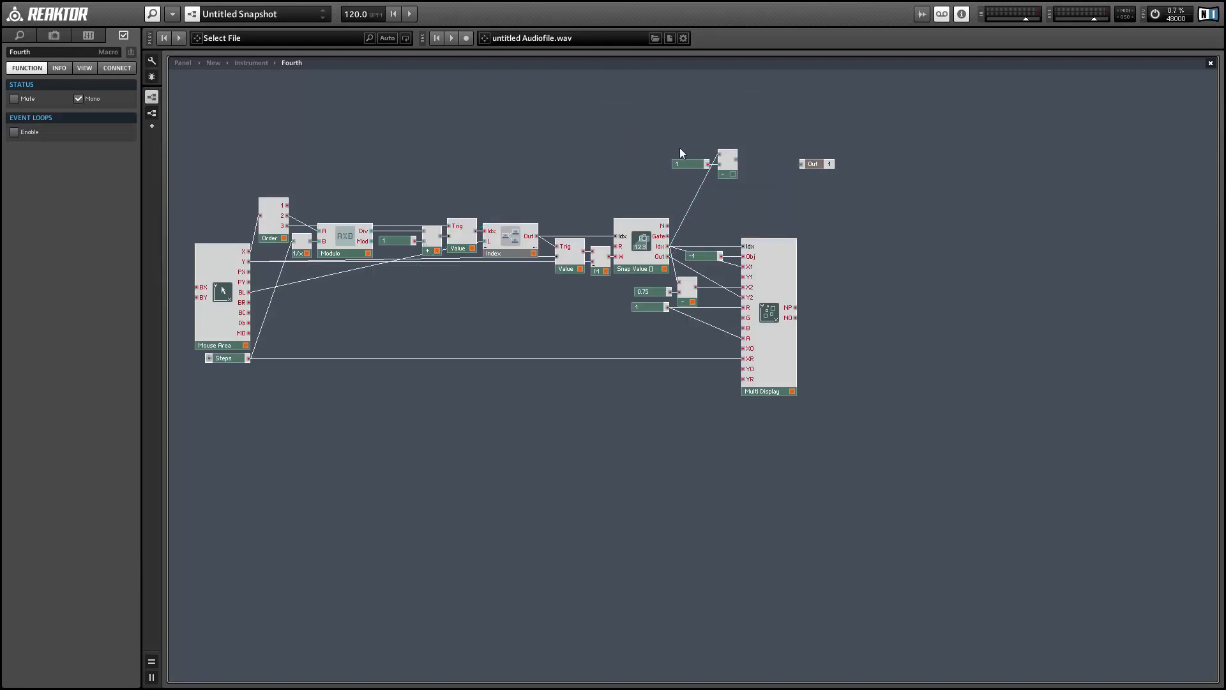
pyautogui.moveTo(679, 148); pyautogui.dragTo(869, 265)
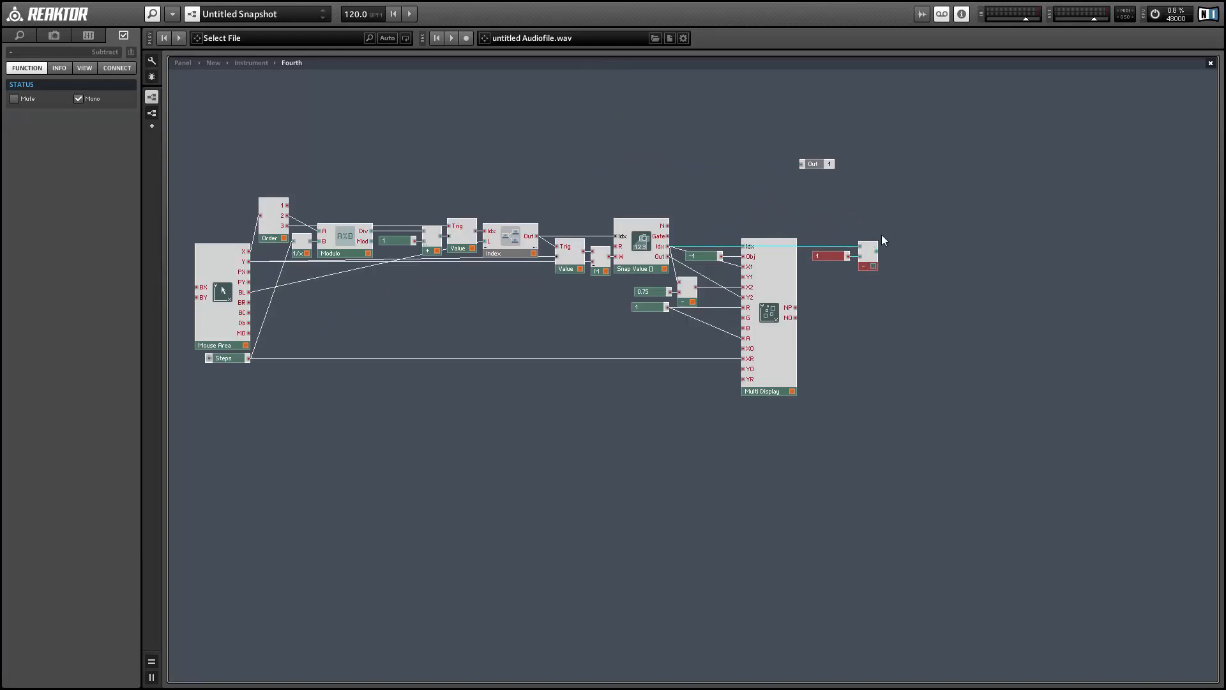
# Add a Router 1->M module beside the subtract module and wire the subtract output to its Pos input.
pyautogui.rightClick(912, 214)
pyautogui.moveTo(935, 225)
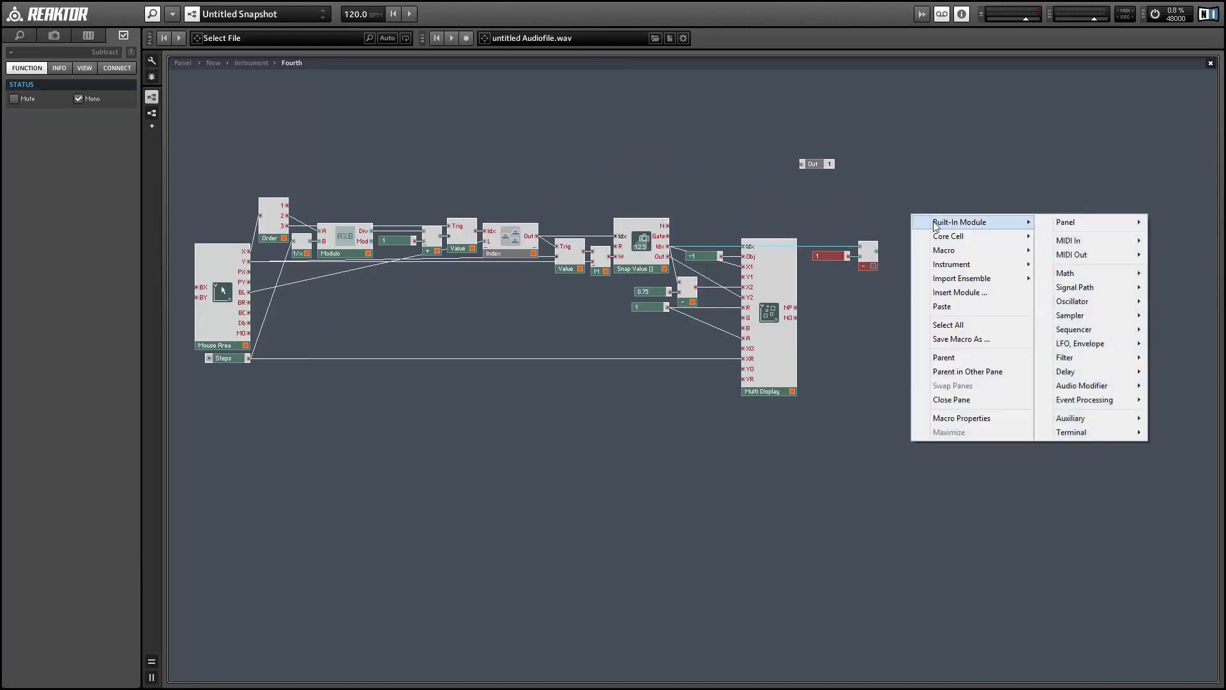
pyautogui.moveTo(1088, 399)
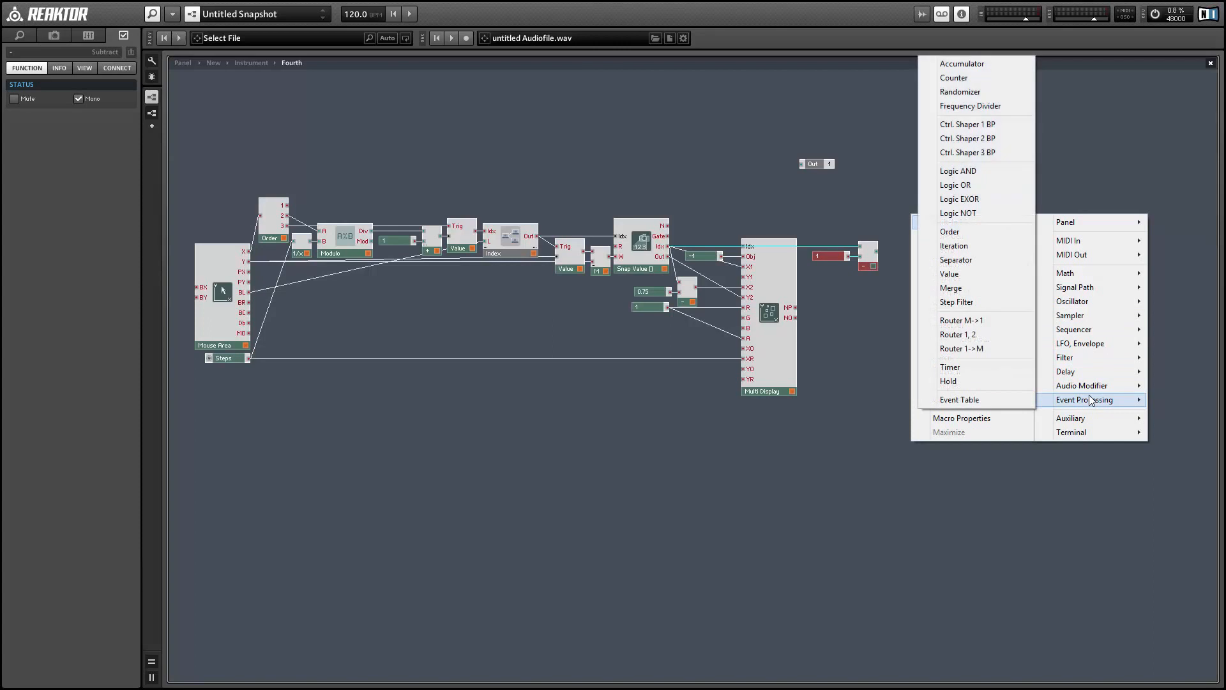
pyautogui.click(977, 349)
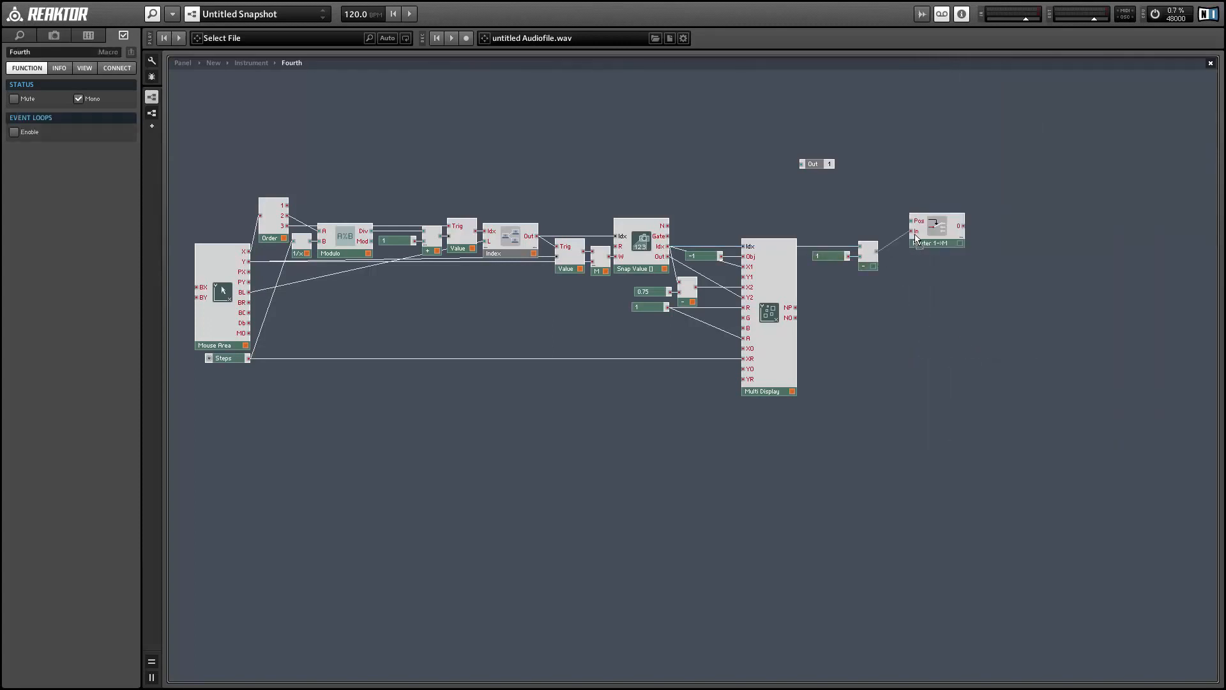
pyautogui.moveTo(915, 234); pyautogui.dragTo(925, 258)
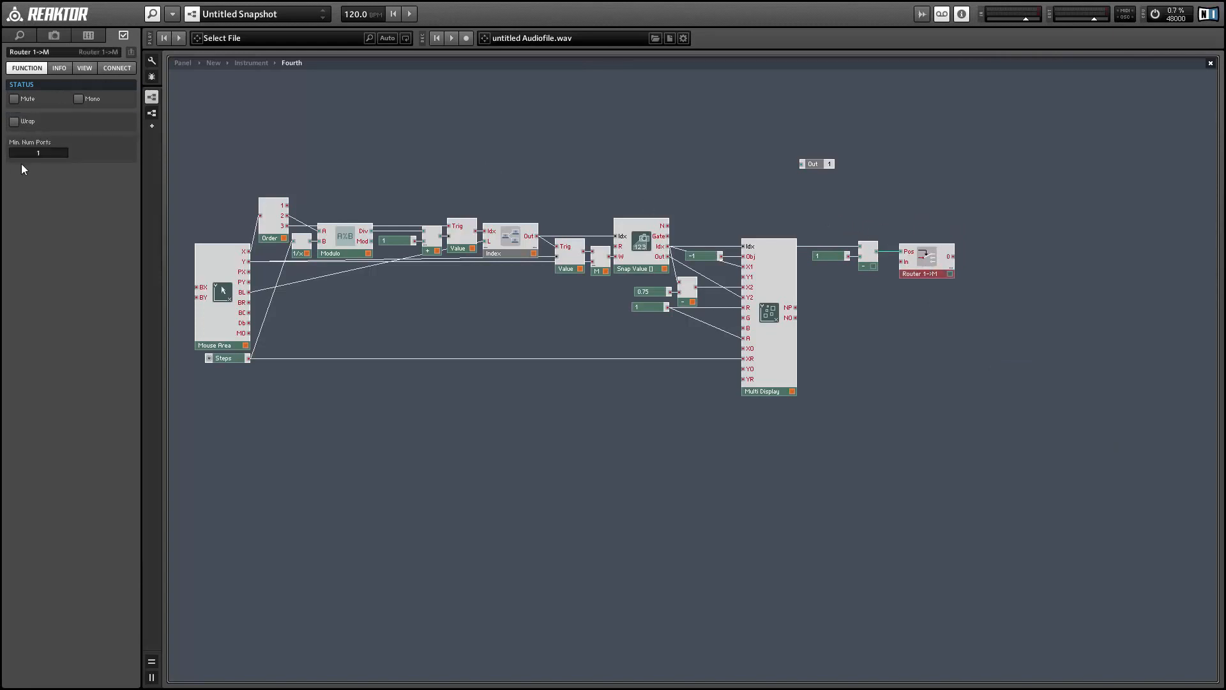
# Give the Router 1->M at least 8 ports, wire Snap Value's Out to its In, and align it with the subtract module.
pyautogui.moveTo(40, 153); pyautogui.dragTo(68, 108)
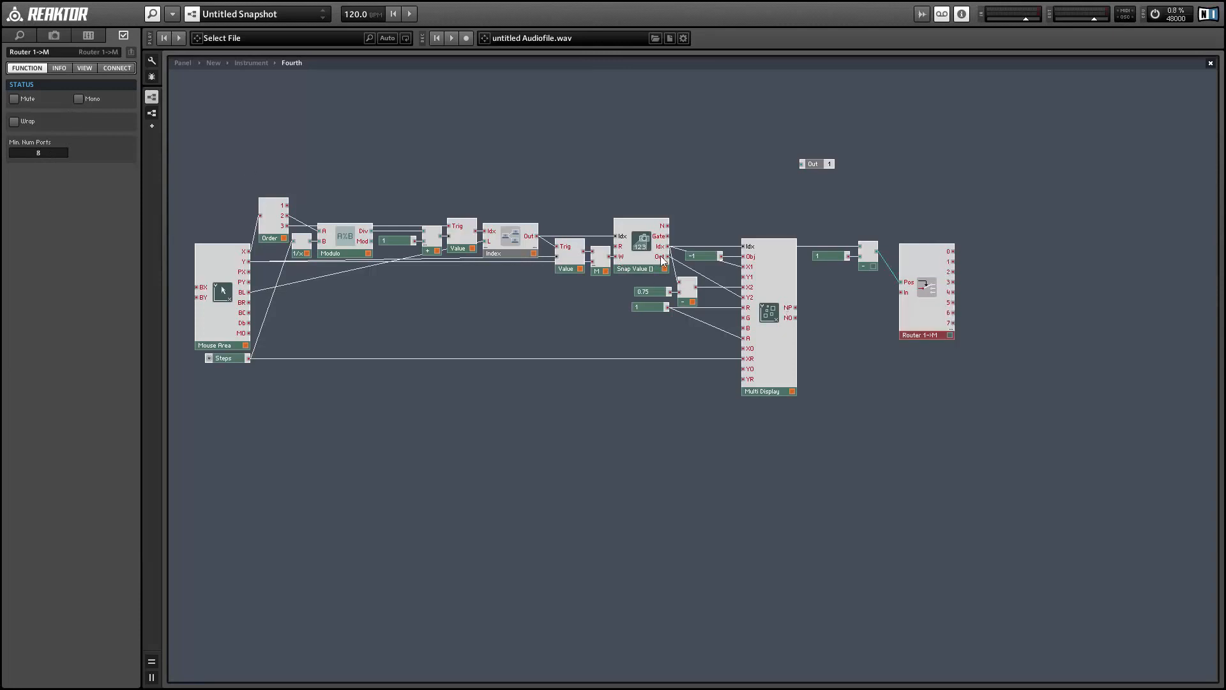
pyautogui.moveTo(664, 257); pyautogui.dragTo(902, 293)
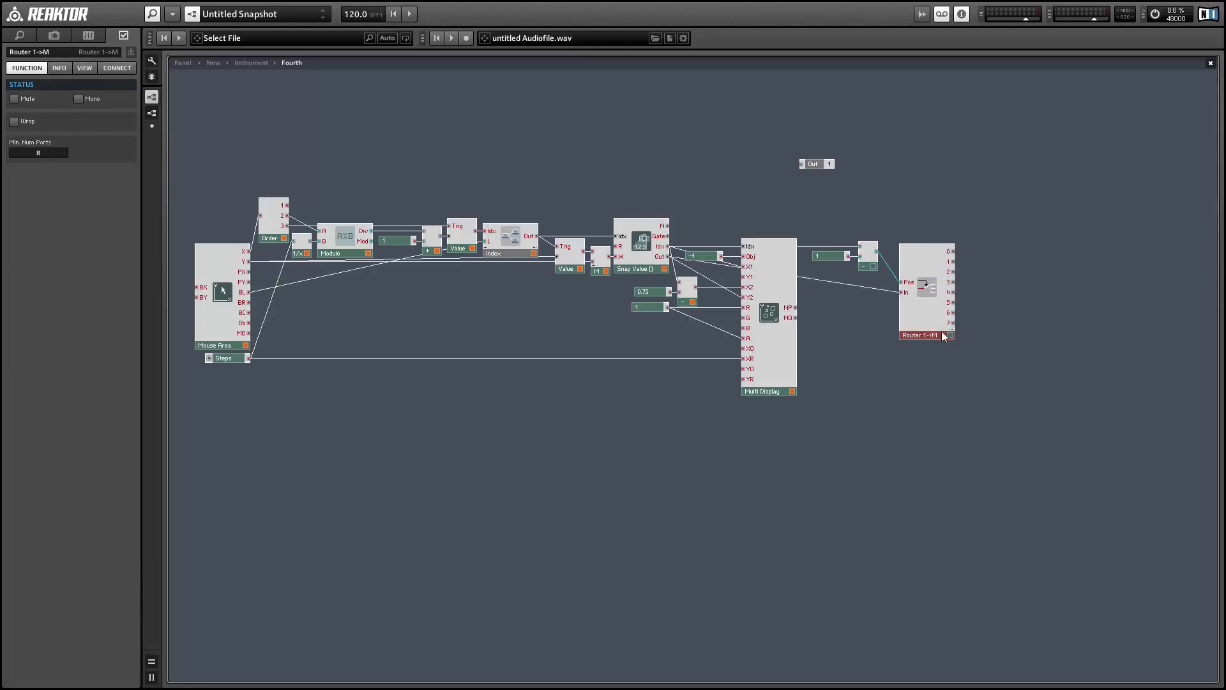
pyautogui.moveTo(943, 334); pyautogui.dragTo(932, 305)
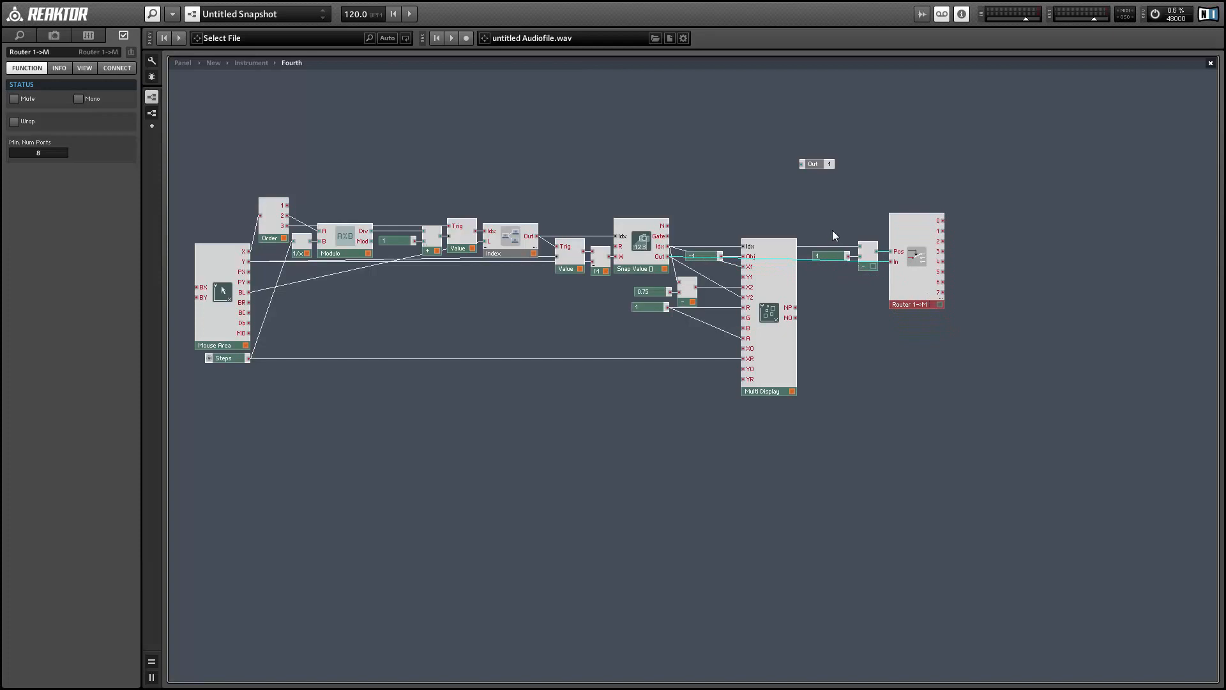
pyautogui.moveTo(818, 203); pyautogui.dragTo(904, 288)
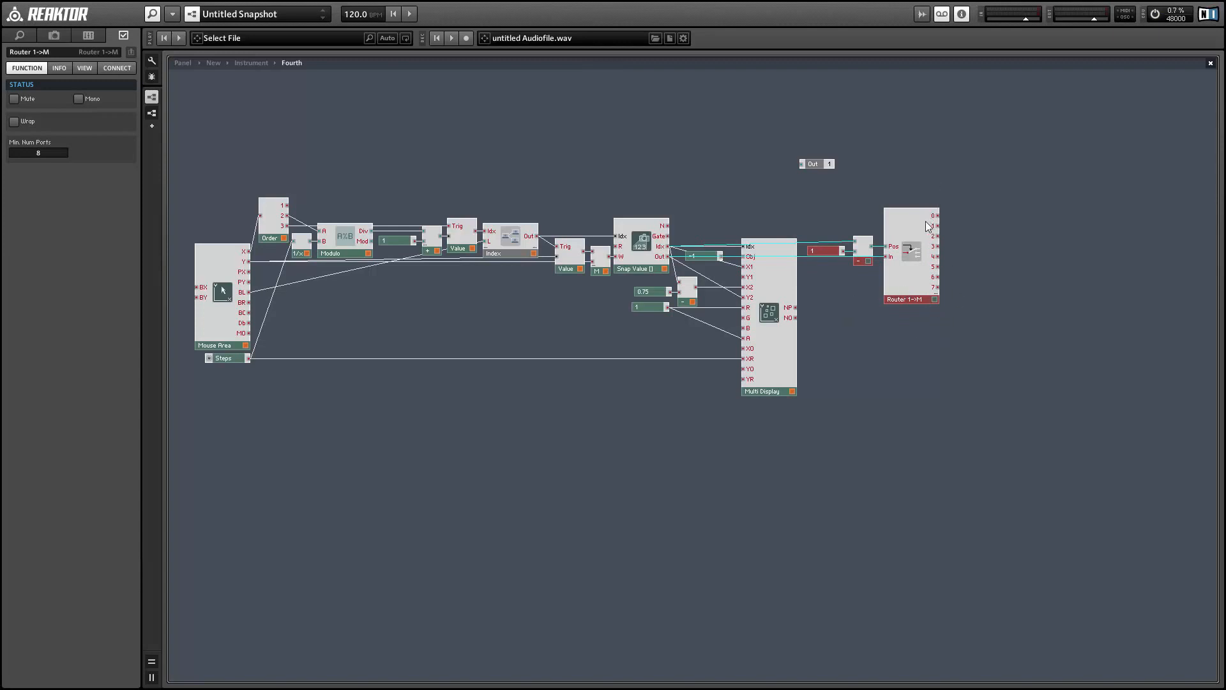
# Copy the Mono->Poly macro from the instrument structure into the Fourth macro and place it next to the Router 1->M.
pyautogui.doubleClick(866, 336)
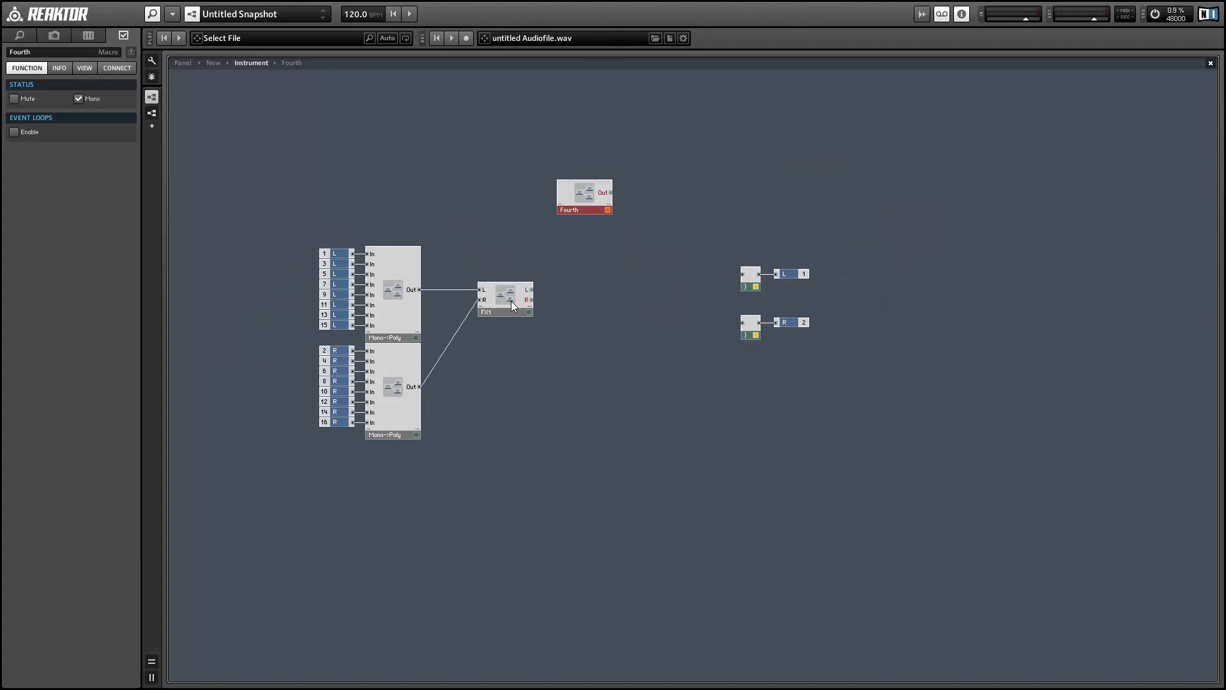
pyautogui.click(404, 330)
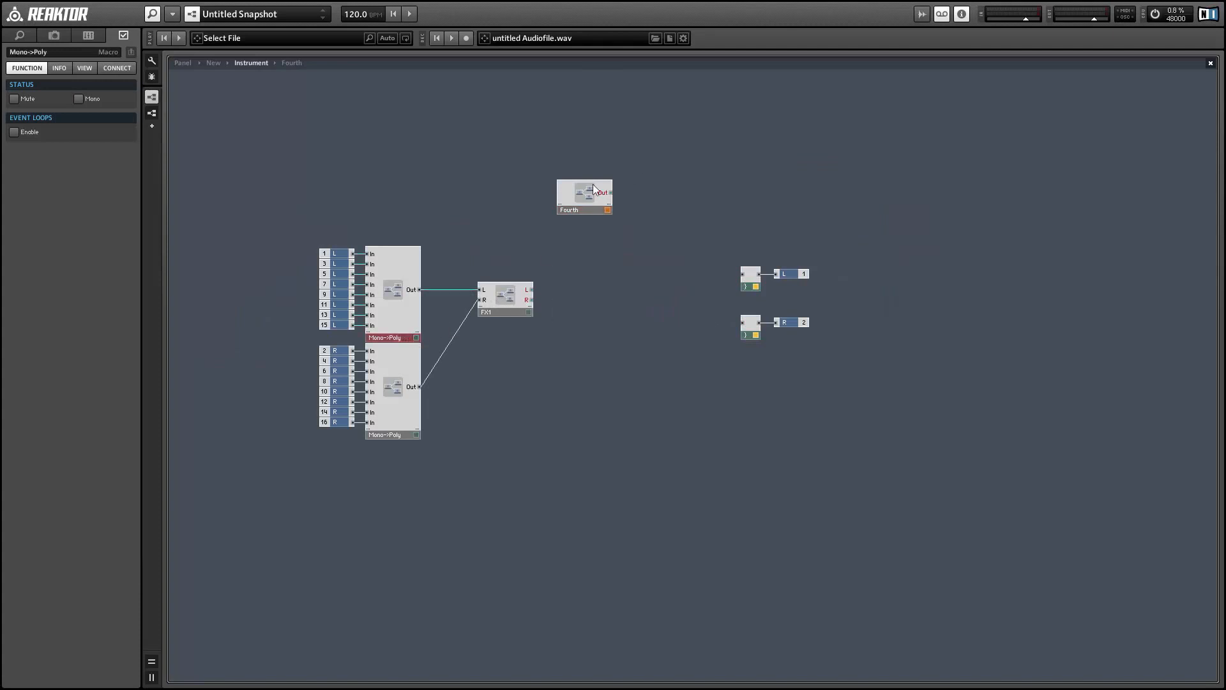
pyautogui.doubleClick(588, 205)
pyautogui.hotkey('ctrl', 'v')
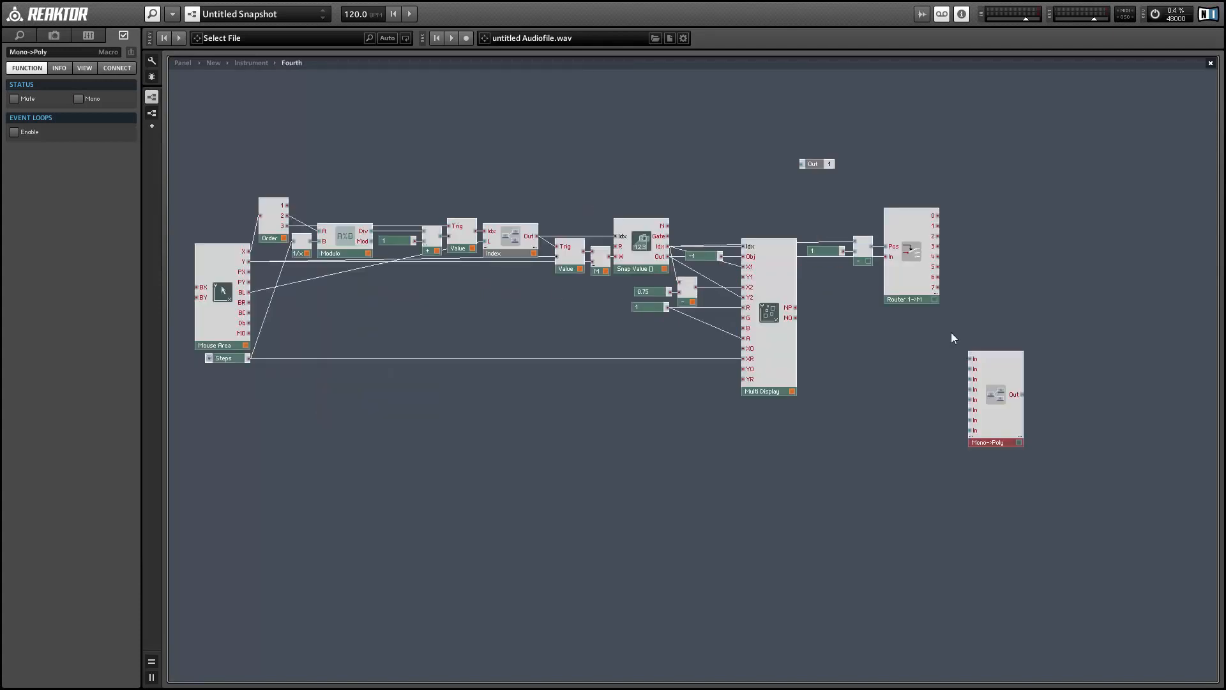
pyautogui.moveTo(999, 426); pyautogui.dragTo(981, 283)
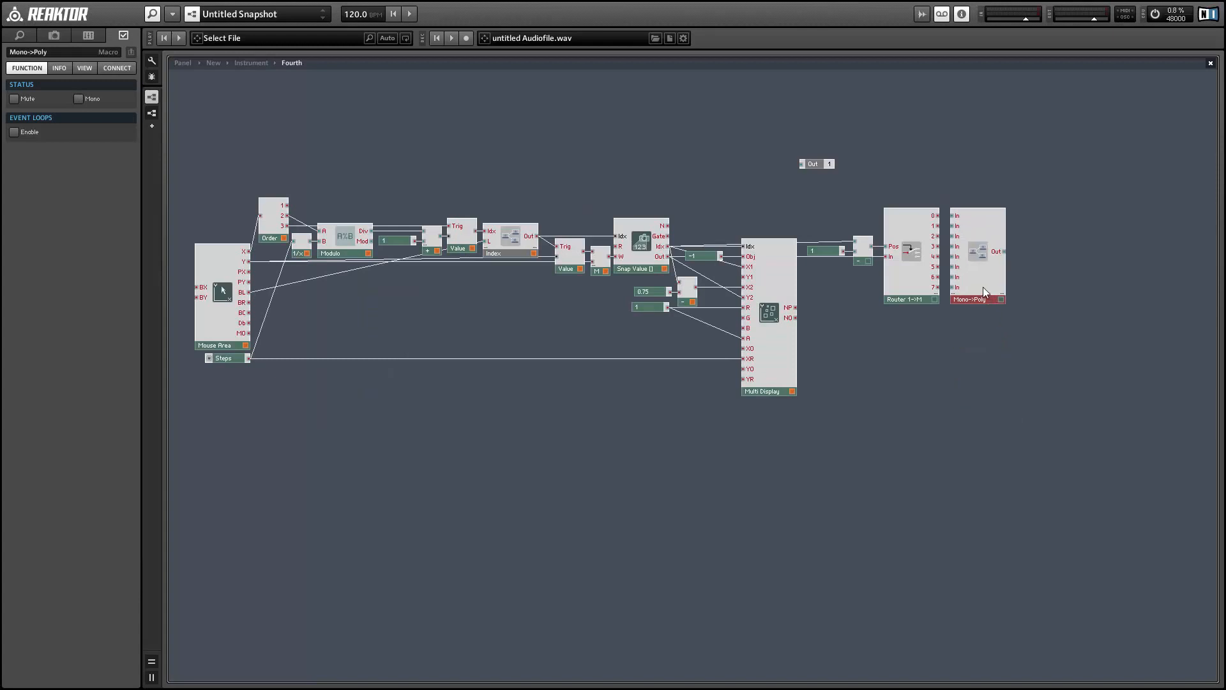
# Wire the router's eight outputs to the matching Mono->Poly inputs and connect the Mono->Poly output to the Out terminal.
pyautogui.moveTo(936, 226); pyautogui.dragTo(952, 277)
pyautogui.moveTo(936, 287); pyautogui.dragTo(952, 287)
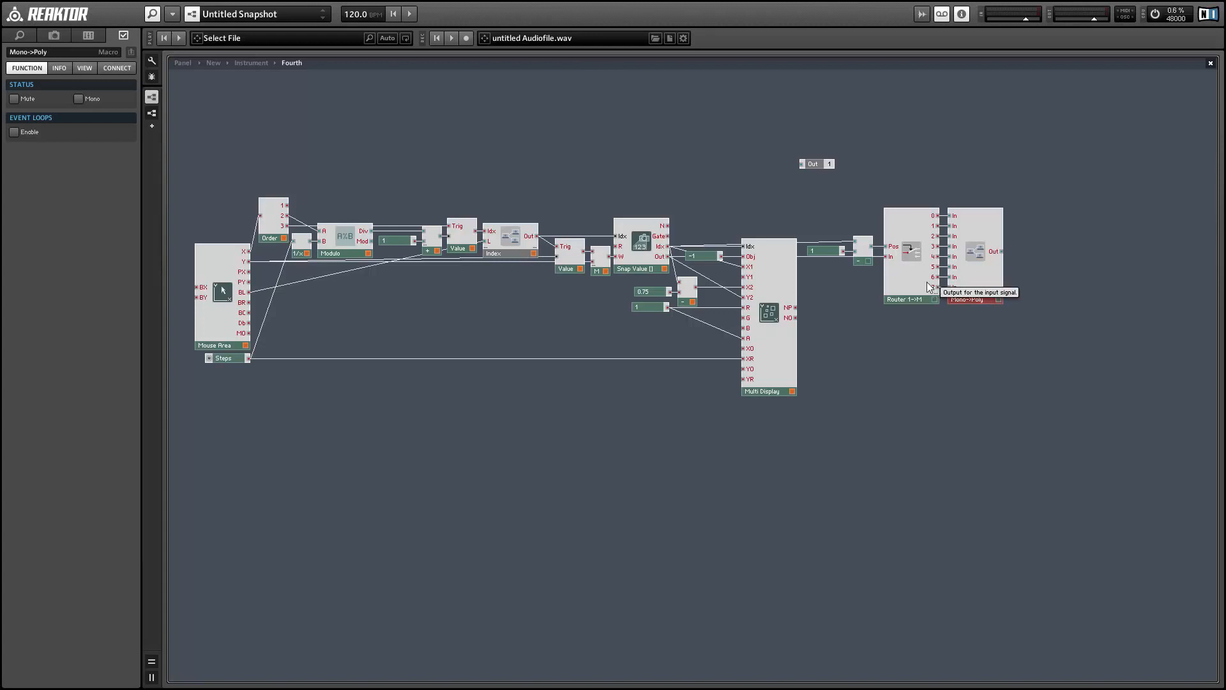
pyautogui.moveTo(1000, 250); pyautogui.dragTo(1042, 231)
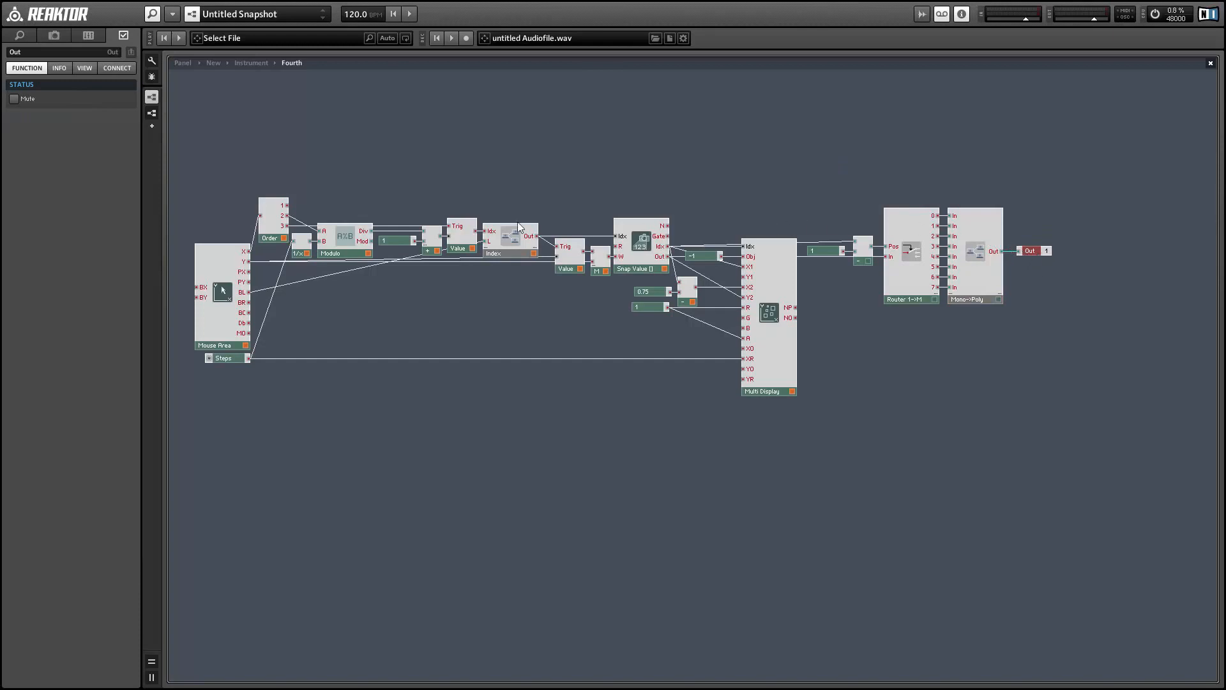
# Move the Steps fader aside and feed the Multi Display's XR input from a new constant set to 8 instead.
pyautogui.click(226, 357)
pyautogui.moveTo(227, 358); pyautogui.dragTo(236, 432)
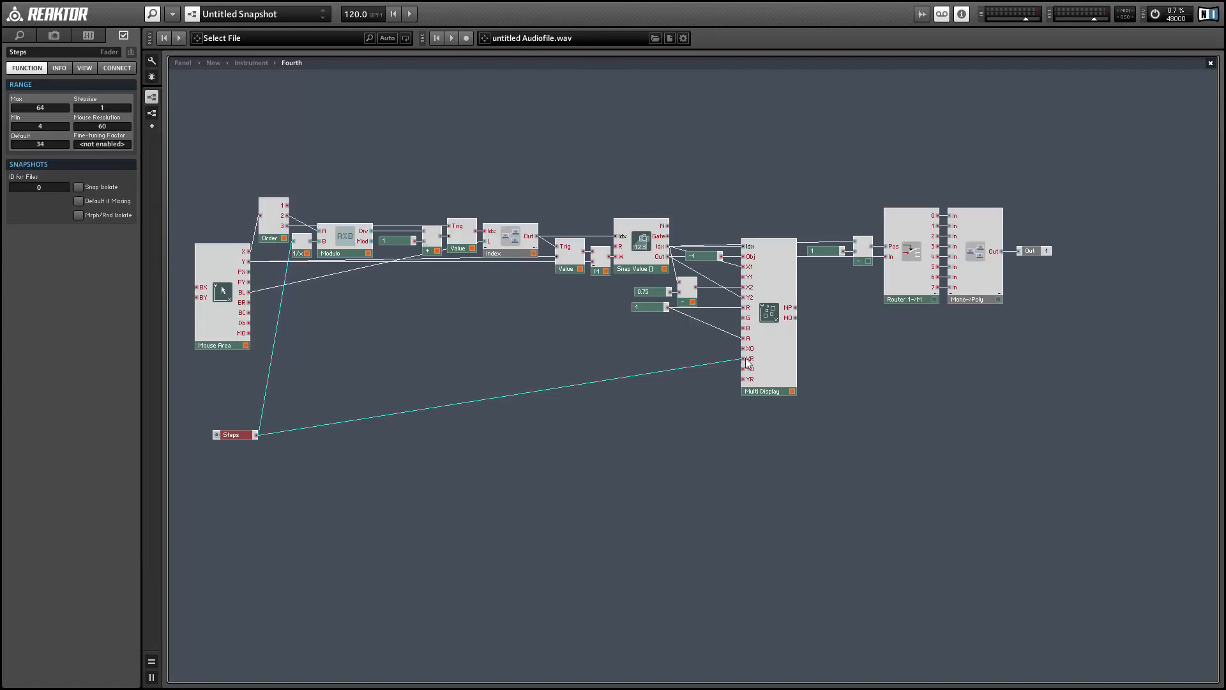
pyautogui.rightClick(743, 358)
pyautogui.click(792, 381)
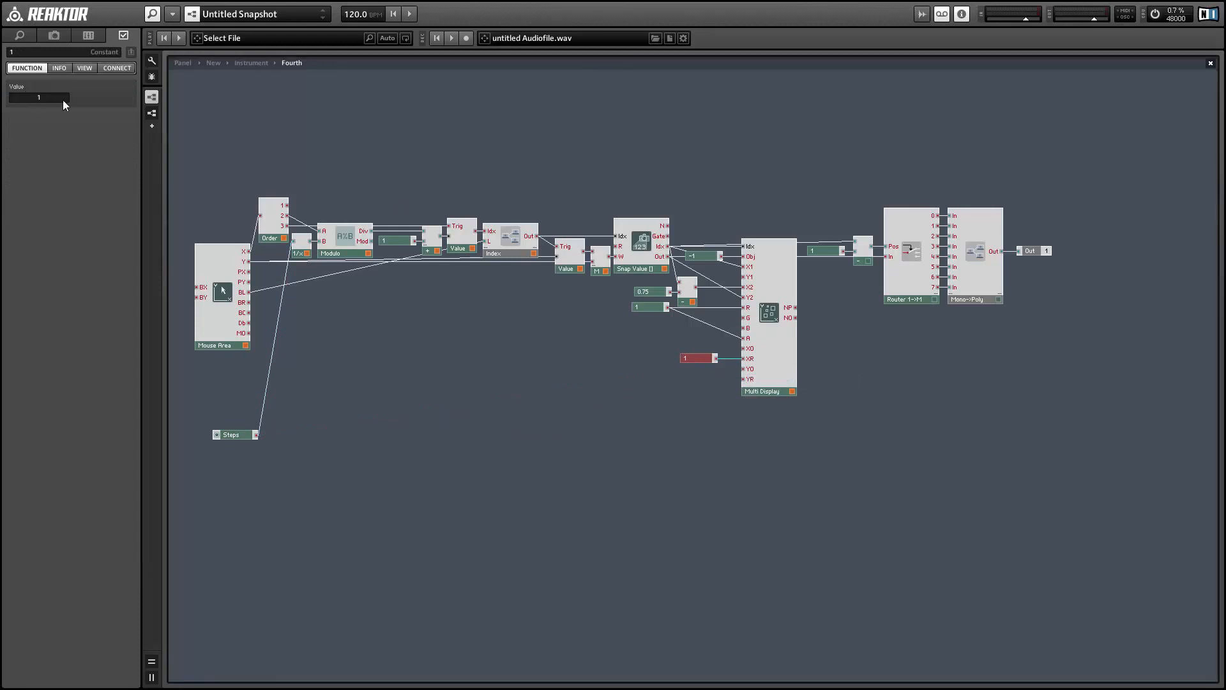
pyautogui.write('8')
pyautogui.click(692, 381)
# Wire the constant 8 to the 1/x module, delete the Steps fader, and place the constant beneath the Mouse Area.
pyautogui.moveTo(715, 359); pyautogui.dragTo(295, 243)
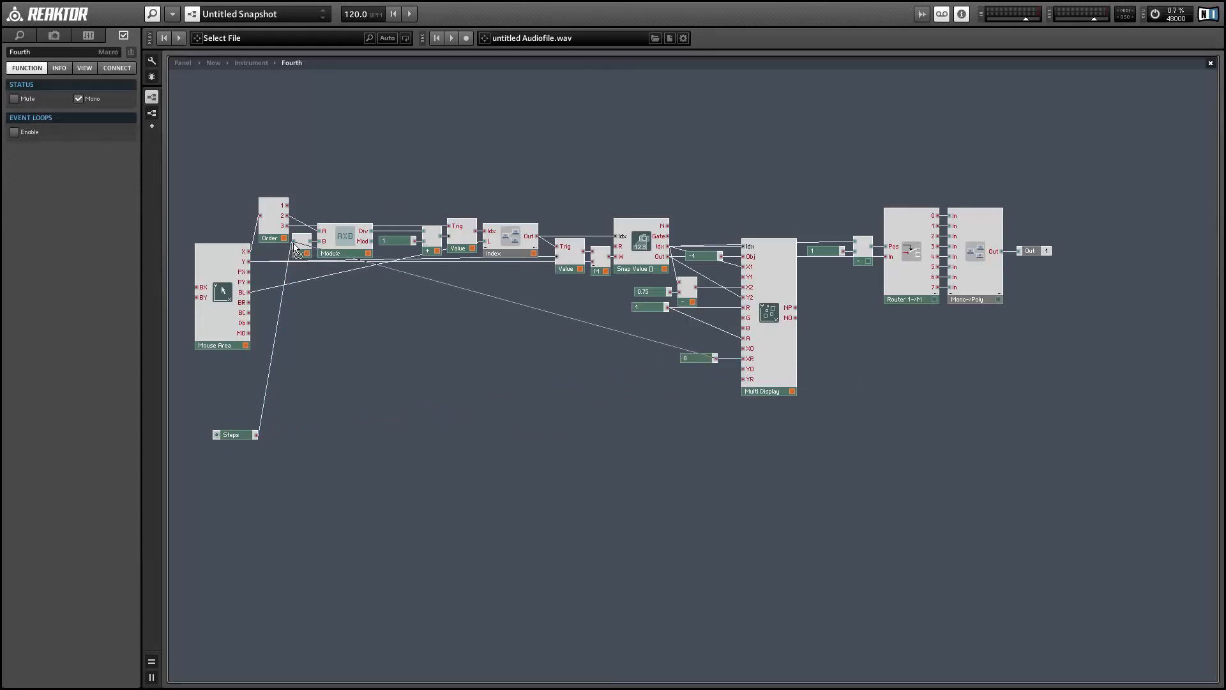
pyautogui.click(249, 438)
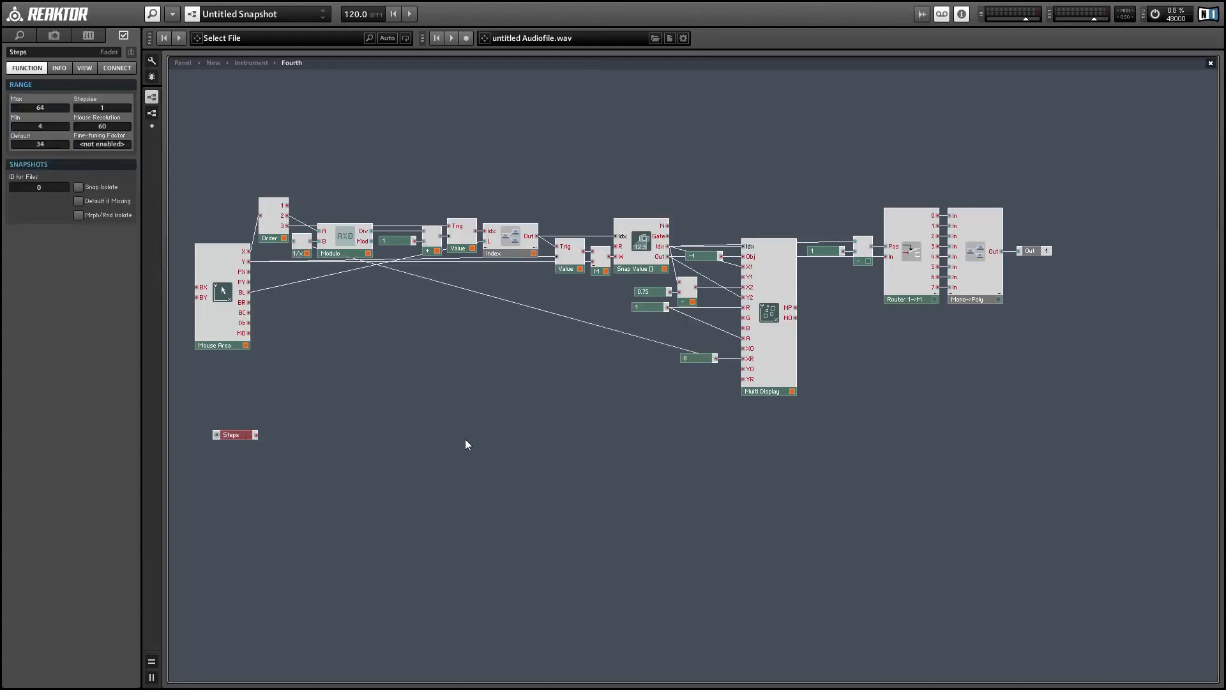
pyautogui.press('Delete')
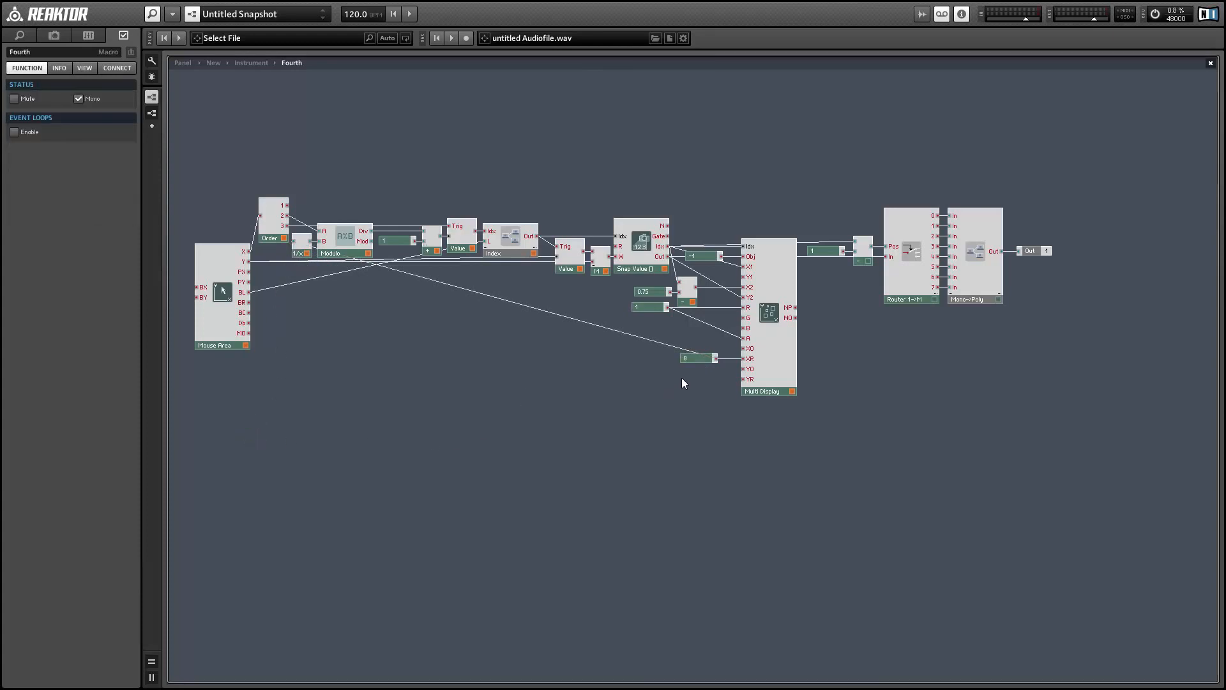
pyautogui.moveTo(692, 358); pyautogui.dragTo(242, 363)
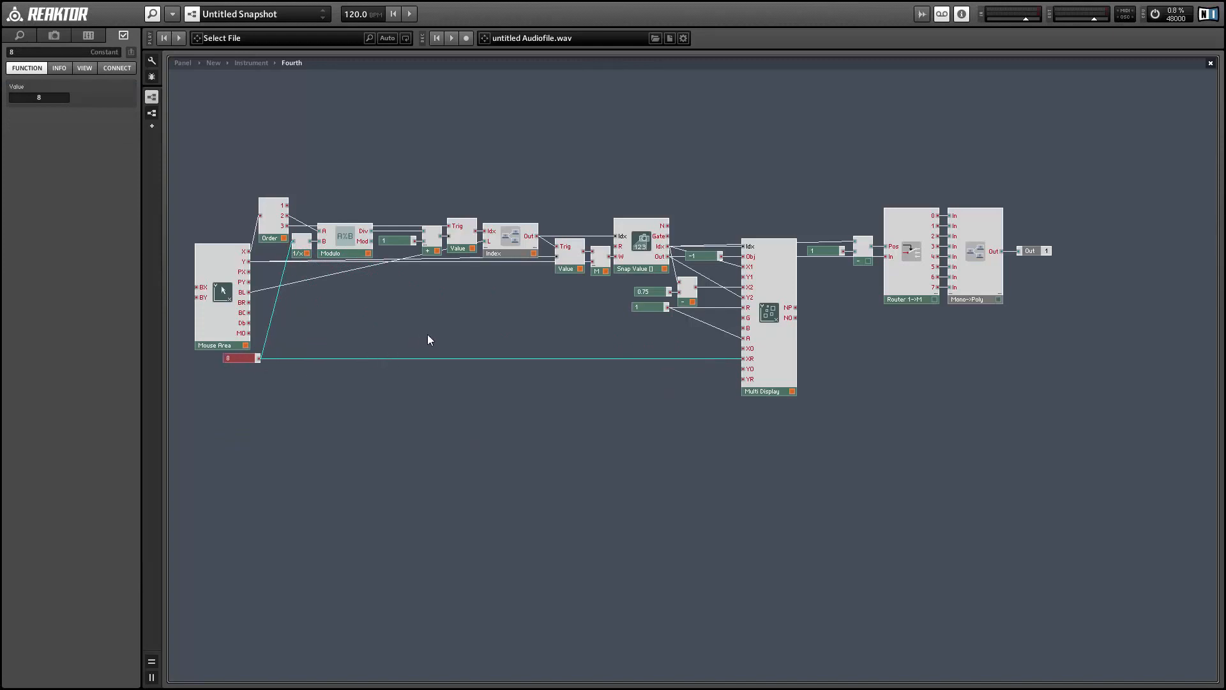
# Move the Mono->Poly macro slightly closer to the Router 1->M and select the router.
pyautogui.moveTo(978, 297)
pyautogui.mouseDown()
pyautogui.moveTo(972, 306)
pyautogui.moveTo(982, 300)
pyautogui.mouseUp()
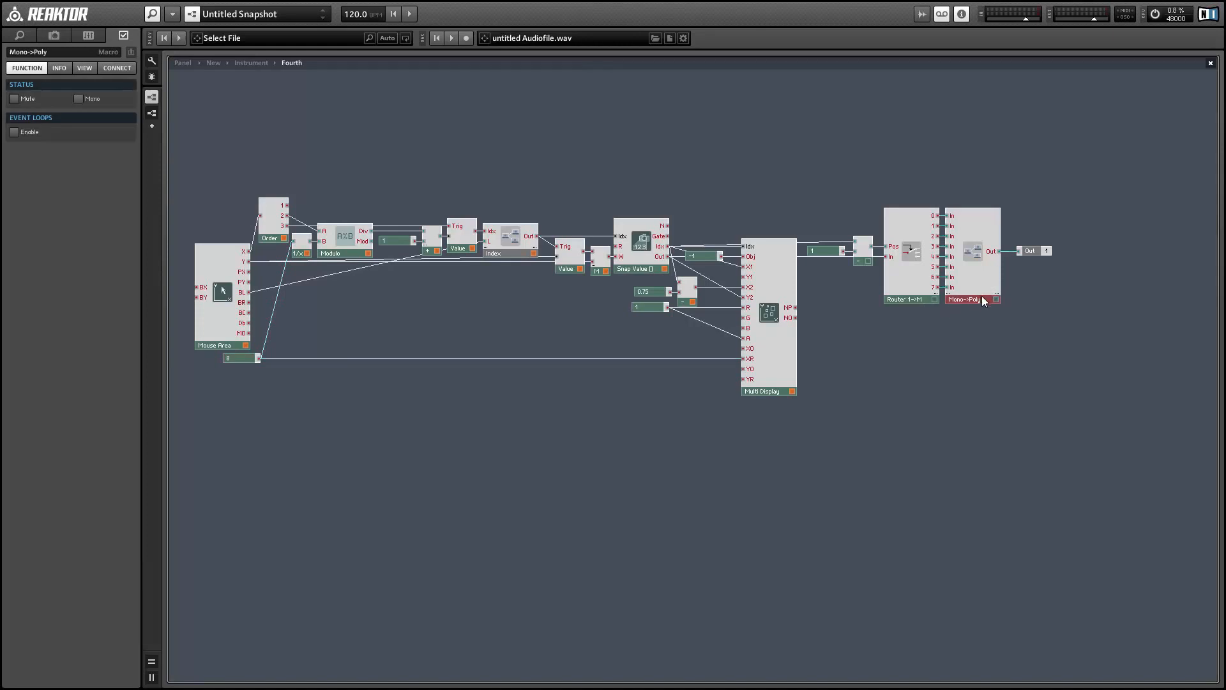
pyautogui.click(924, 297)
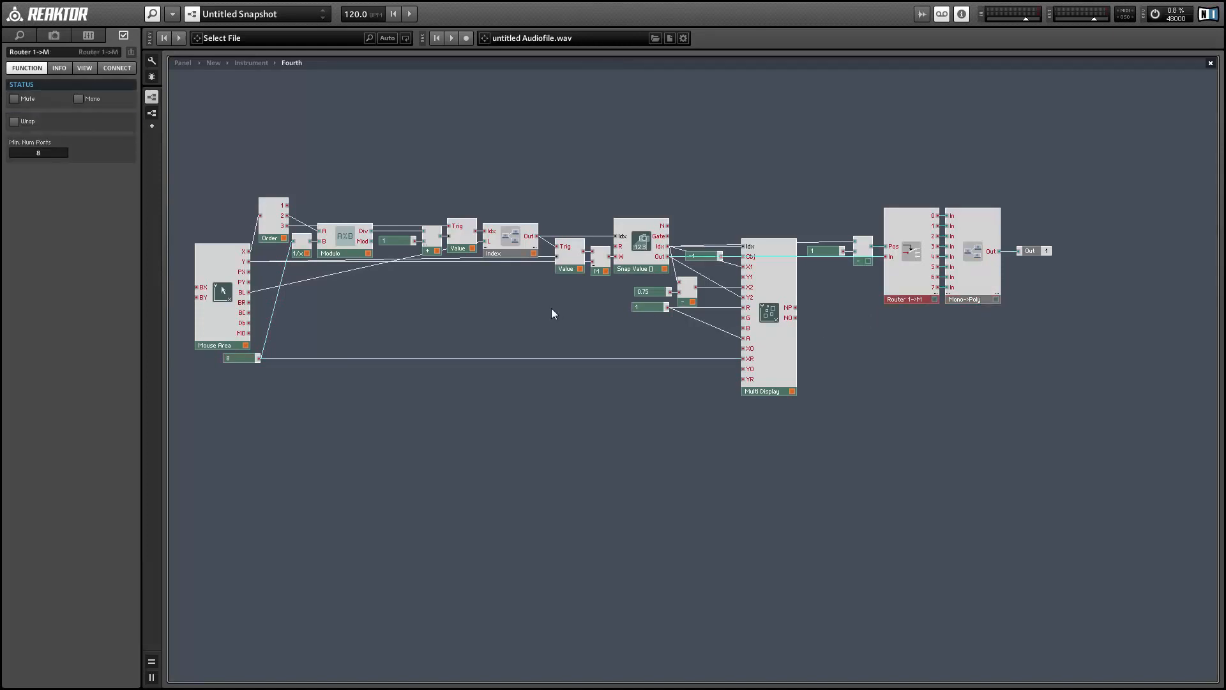
# Examine the size, range and object-count properties of the Snap Value array, Mouse Area and Multi Display.
pyautogui.click(642, 268)
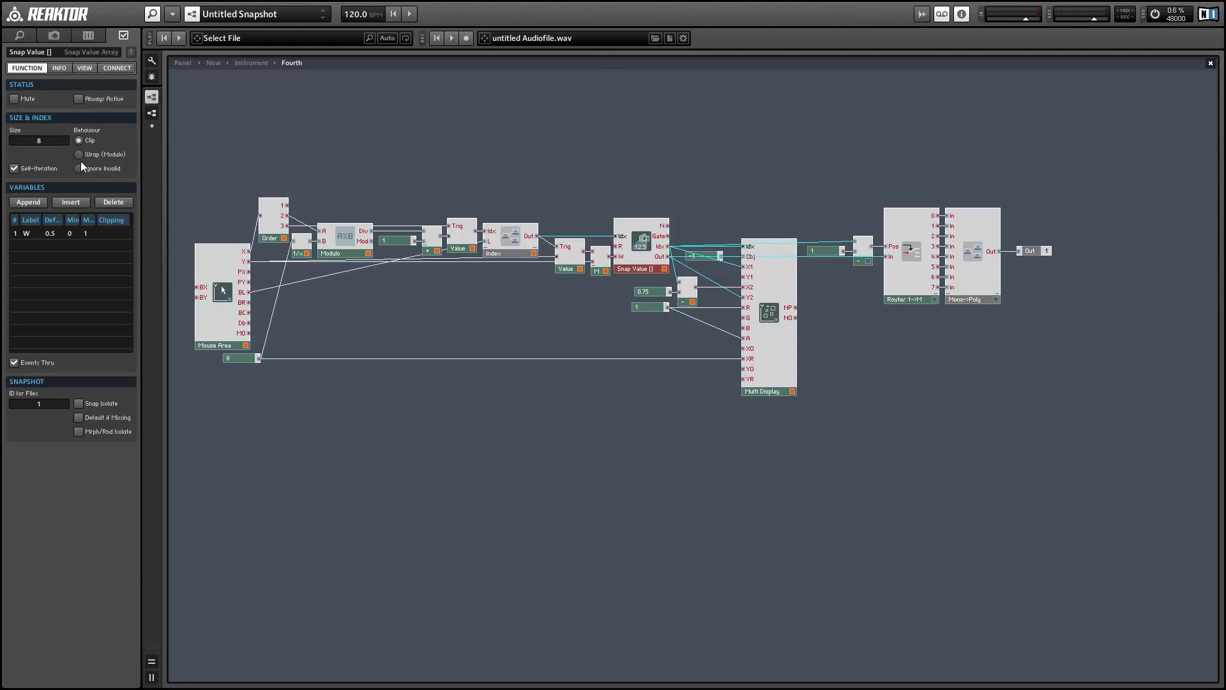
pyautogui.click(449, 304)
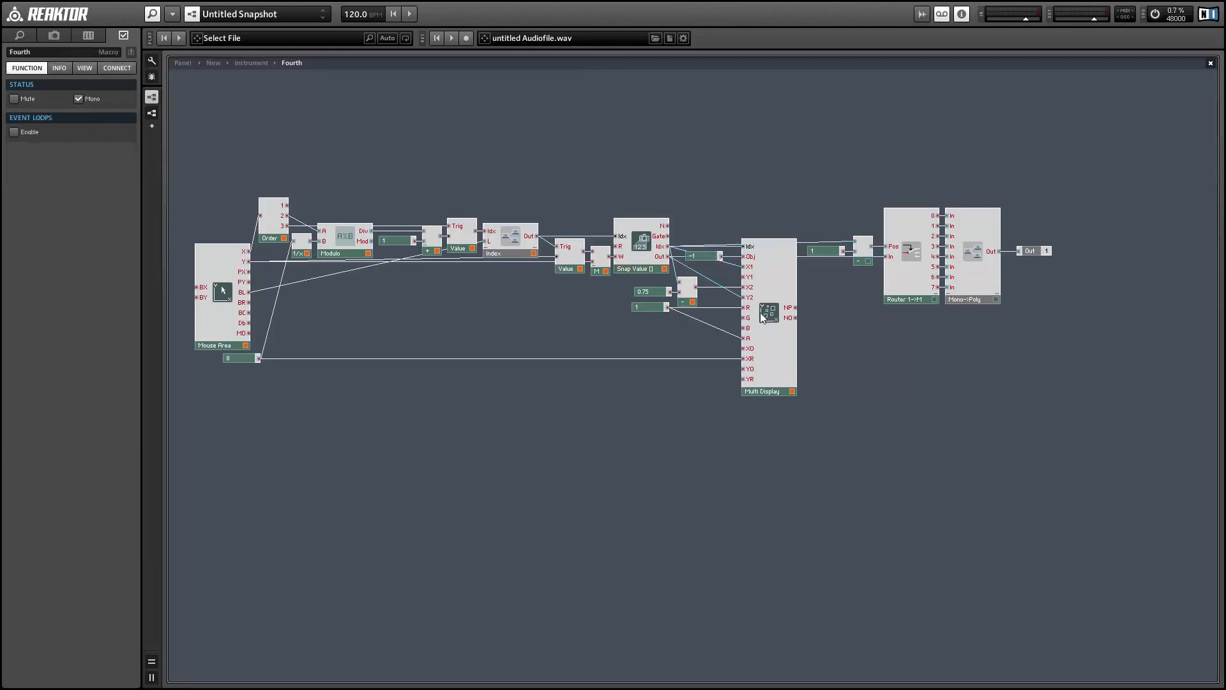
pyautogui.click(640, 268)
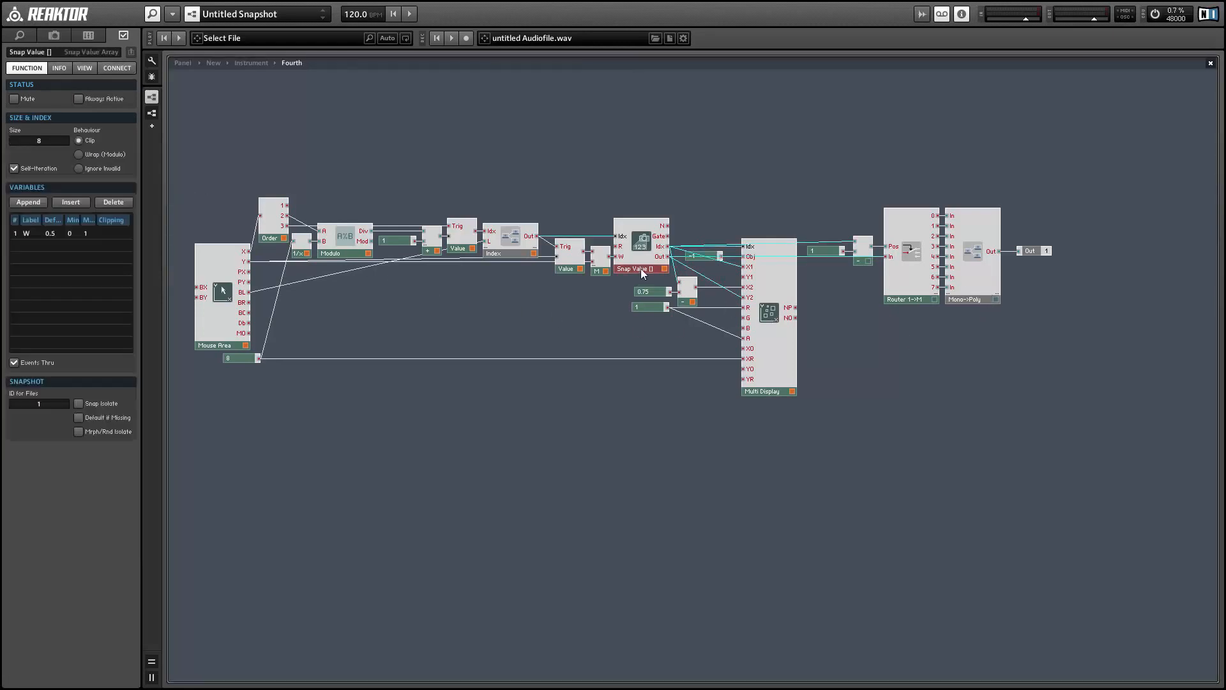
pyautogui.click(554, 305)
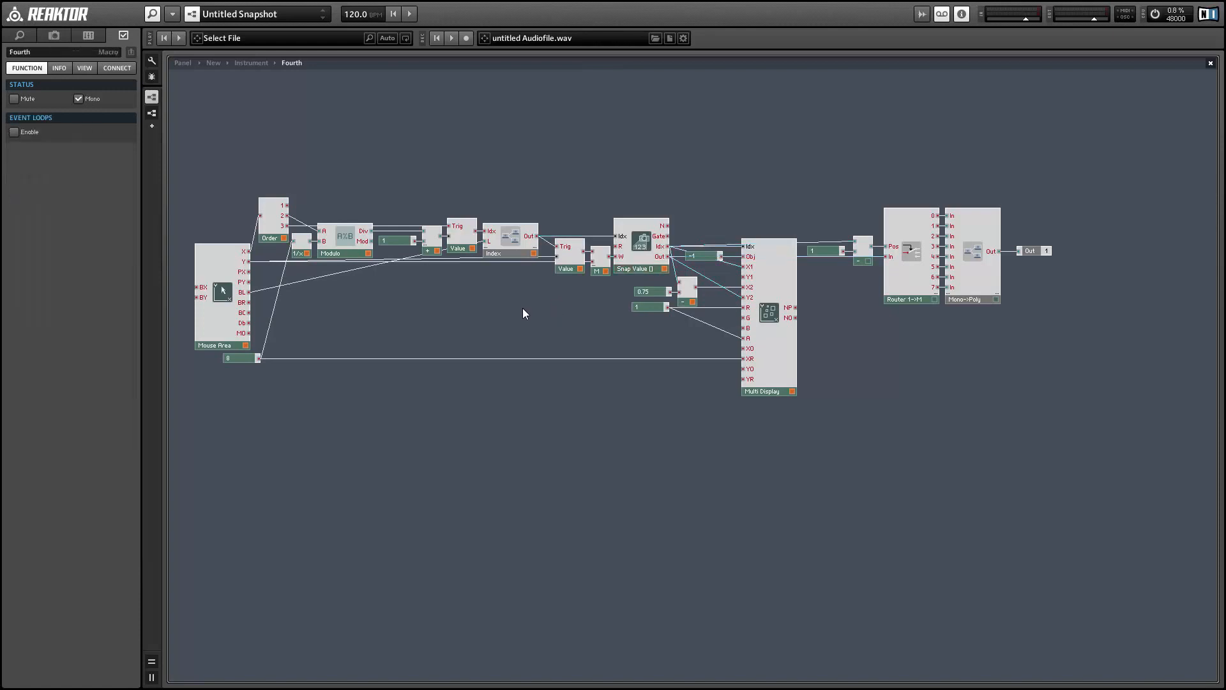
pyautogui.click(239, 327)
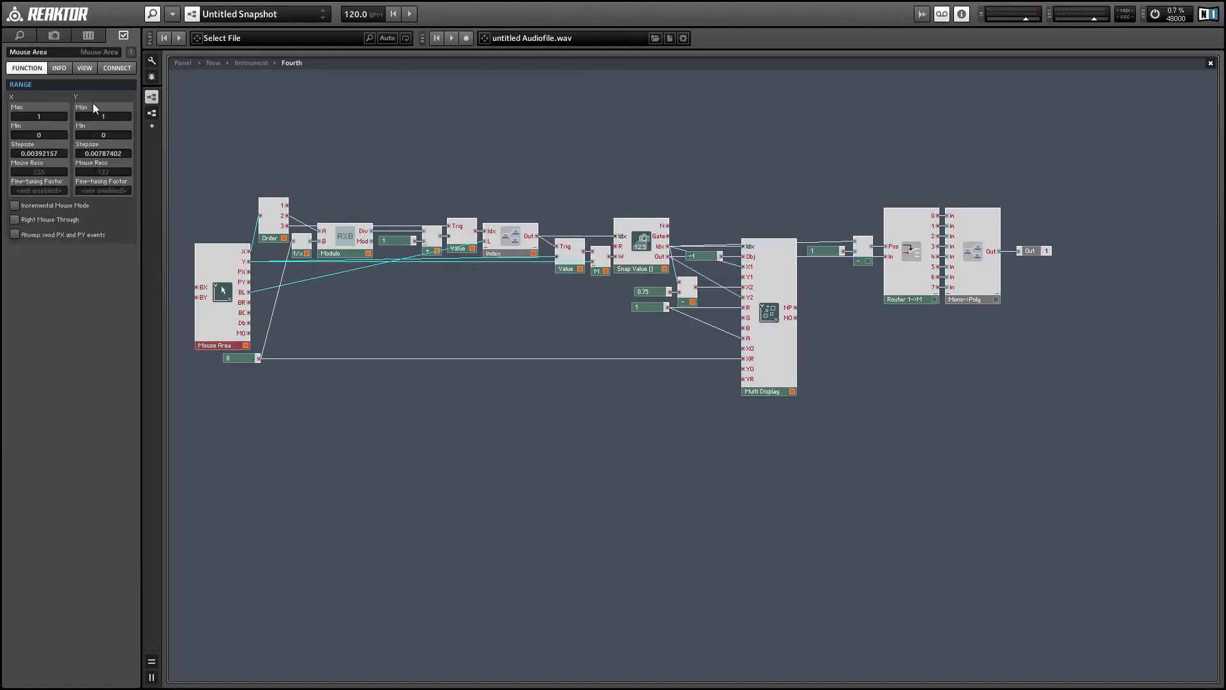
pyautogui.click(763, 370)
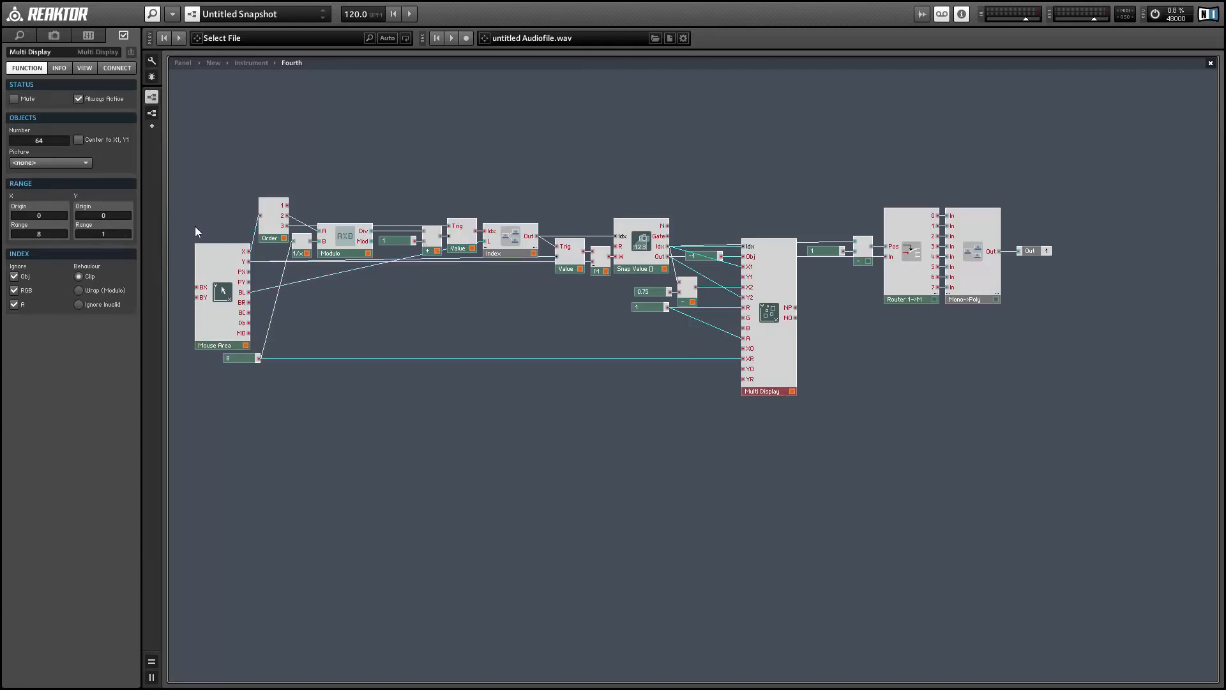
# Return to the instrument structure, nudge the Fourth macro slightly upward and rename it Values.
pyautogui.doubleClick(401, 311)
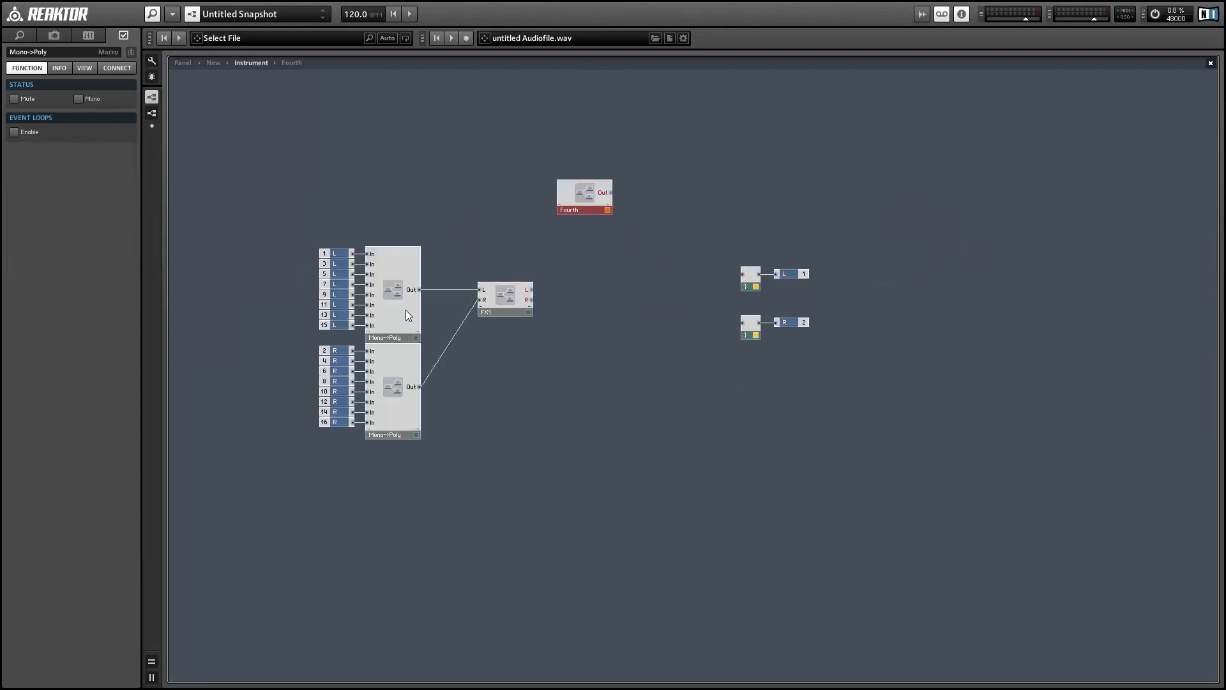
pyautogui.moveTo(571, 214); pyautogui.dragTo(572, 193)
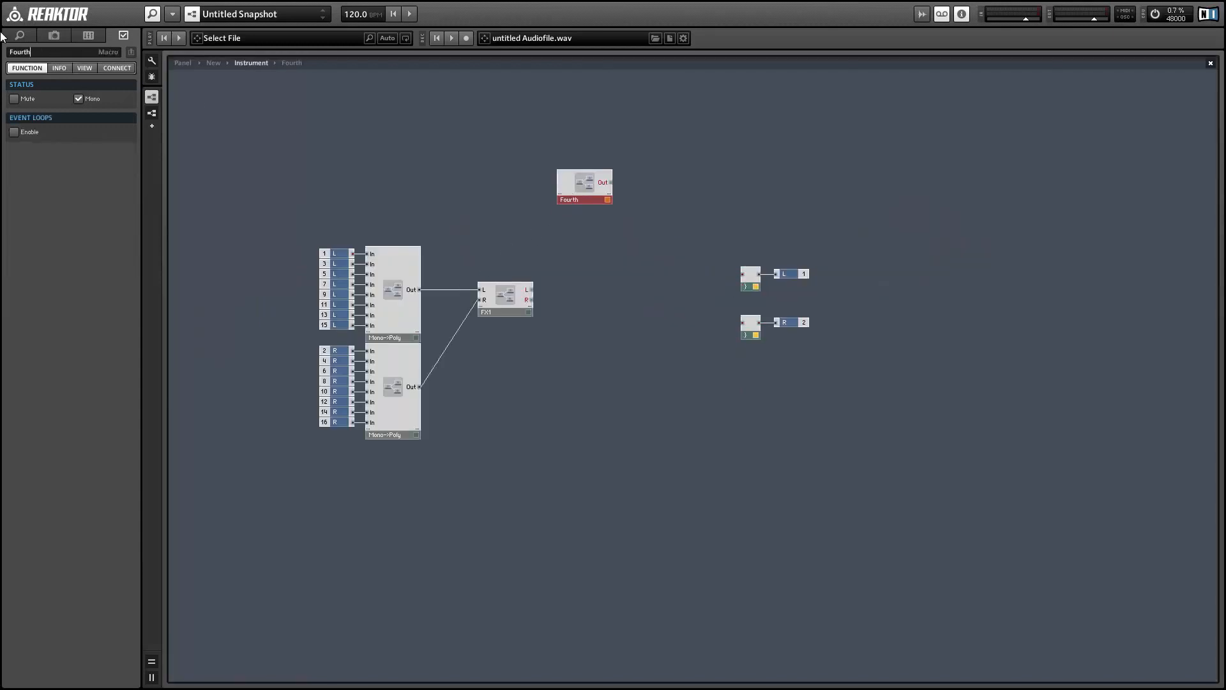
pyautogui.write('Values')
pyautogui.press('Return')
pyautogui.click(669, 159)
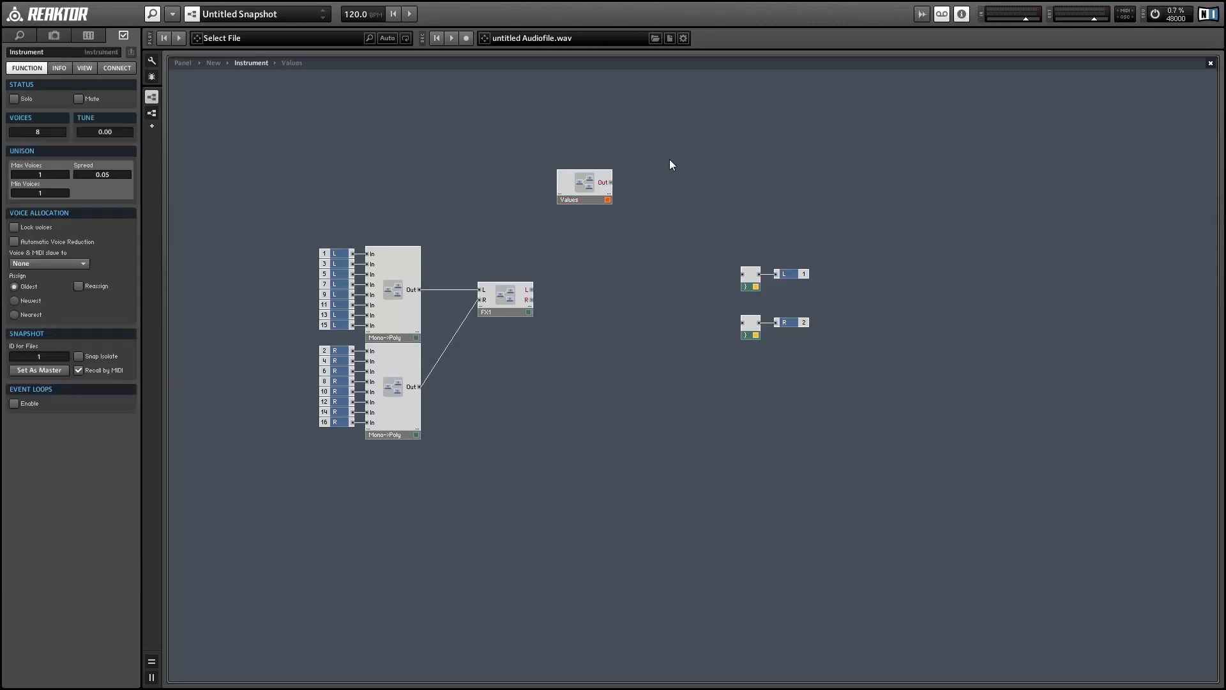
# Add a numeric readout near the Values macro and wire the macro's output to it.
pyautogui.doubleClick(669, 159)
pyautogui.write('readout')
pyautogui.press('Return')
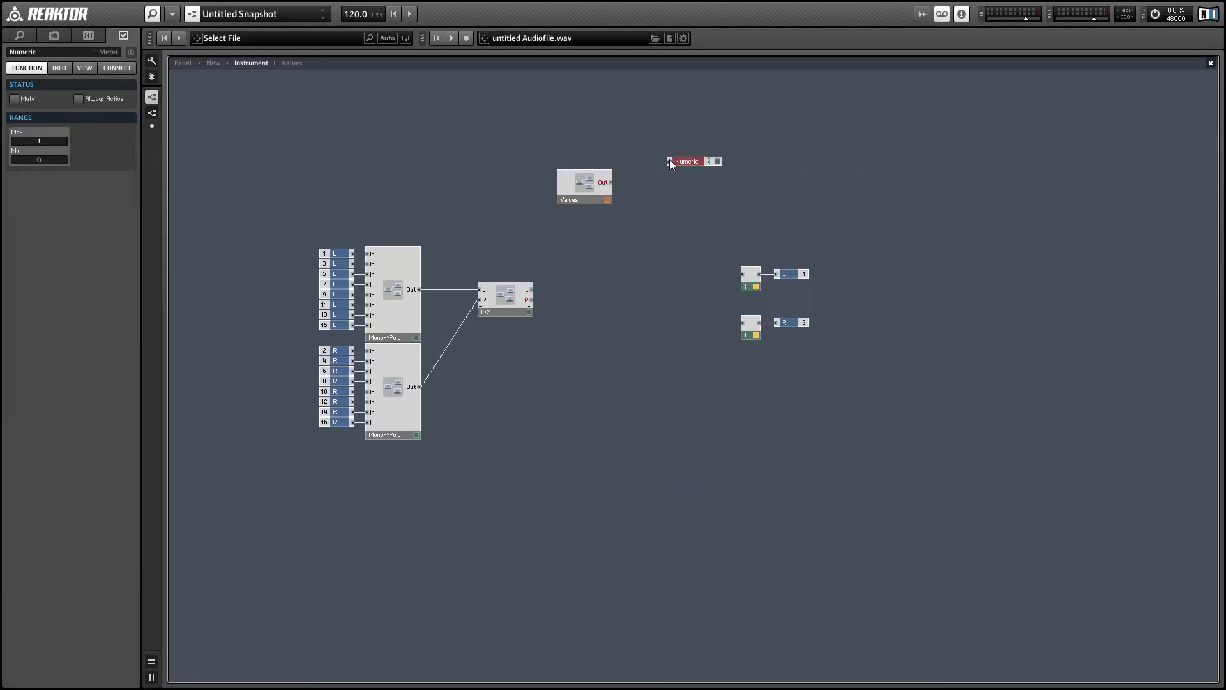
pyautogui.moveTo(669, 161); pyautogui.dragTo(617, 181)
# Inside the Values macro, set the Router 1->M to mono and check the voice modules within Mono->Poly.
pyautogui.doubleClick(590, 185)
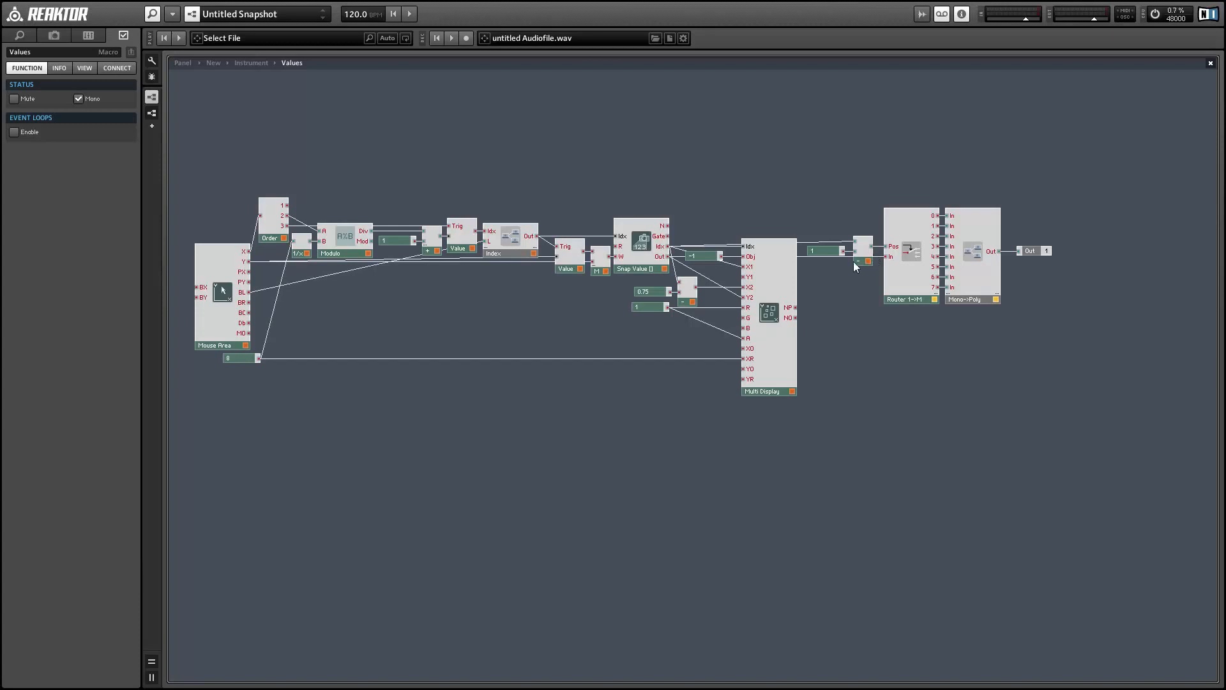
pyautogui.rightClick(900, 289)
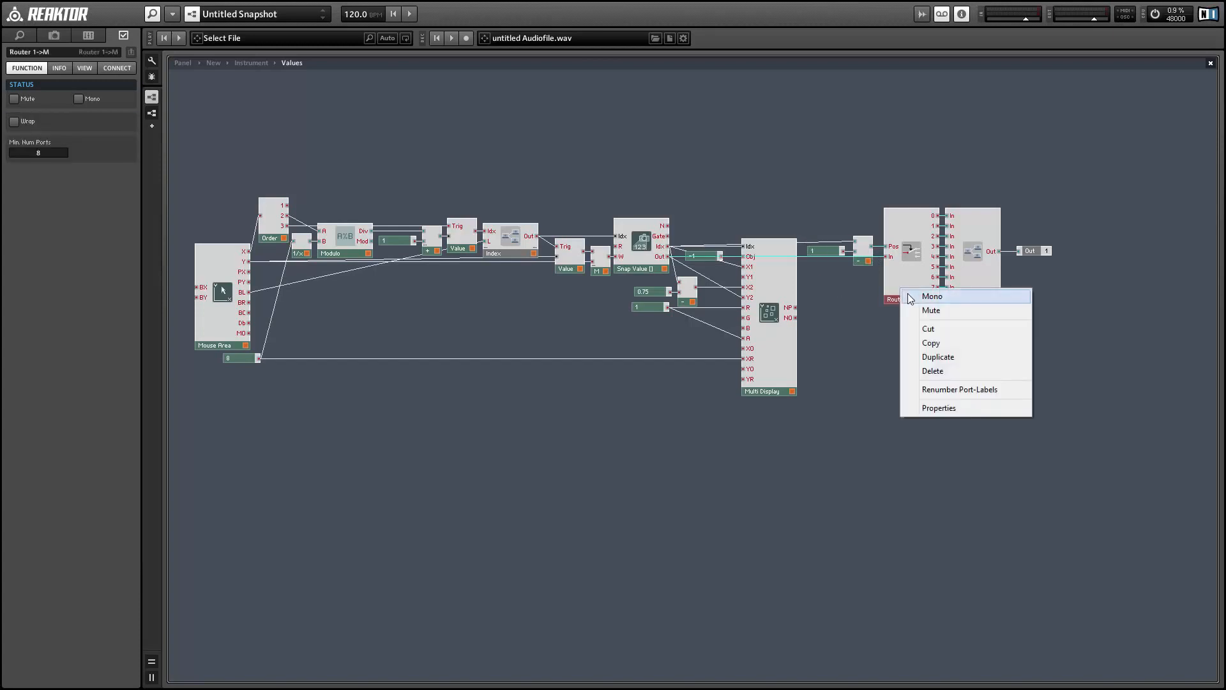
pyautogui.doubleClick(970, 251)
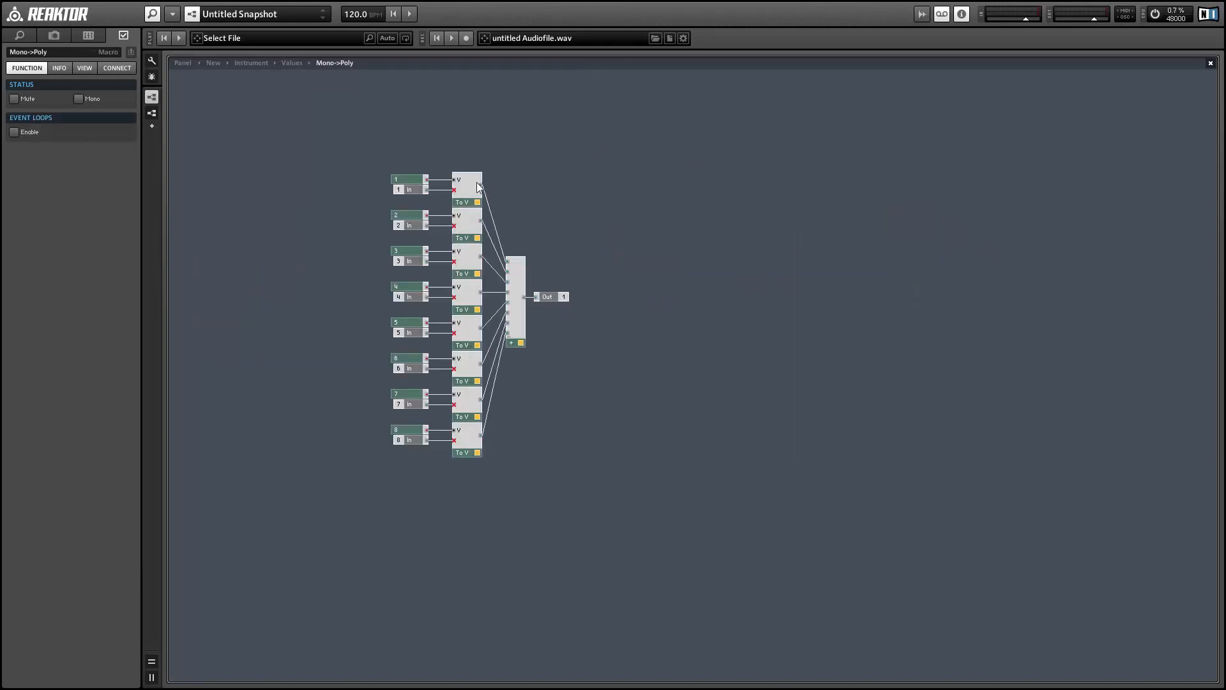
pyautogui.doubleClick(568, 219)
pyautogui.click(901, 289)
pyautogui.rightClick(902, 293)
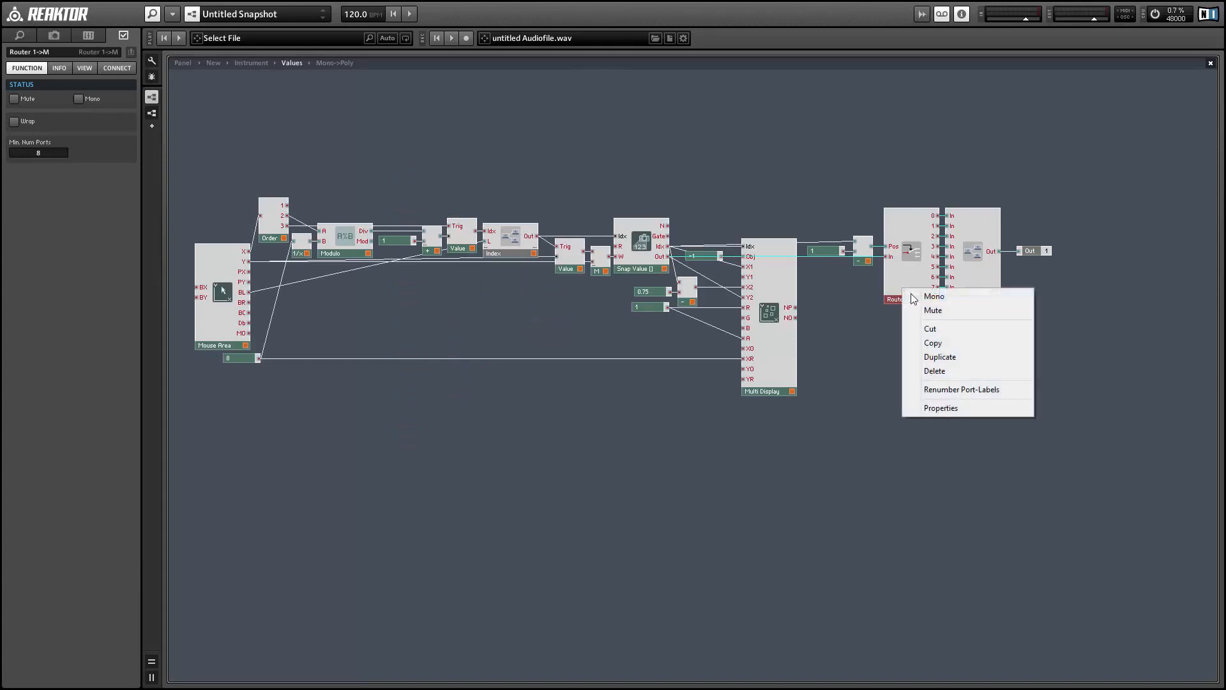
pyautogui.click(923, 307)
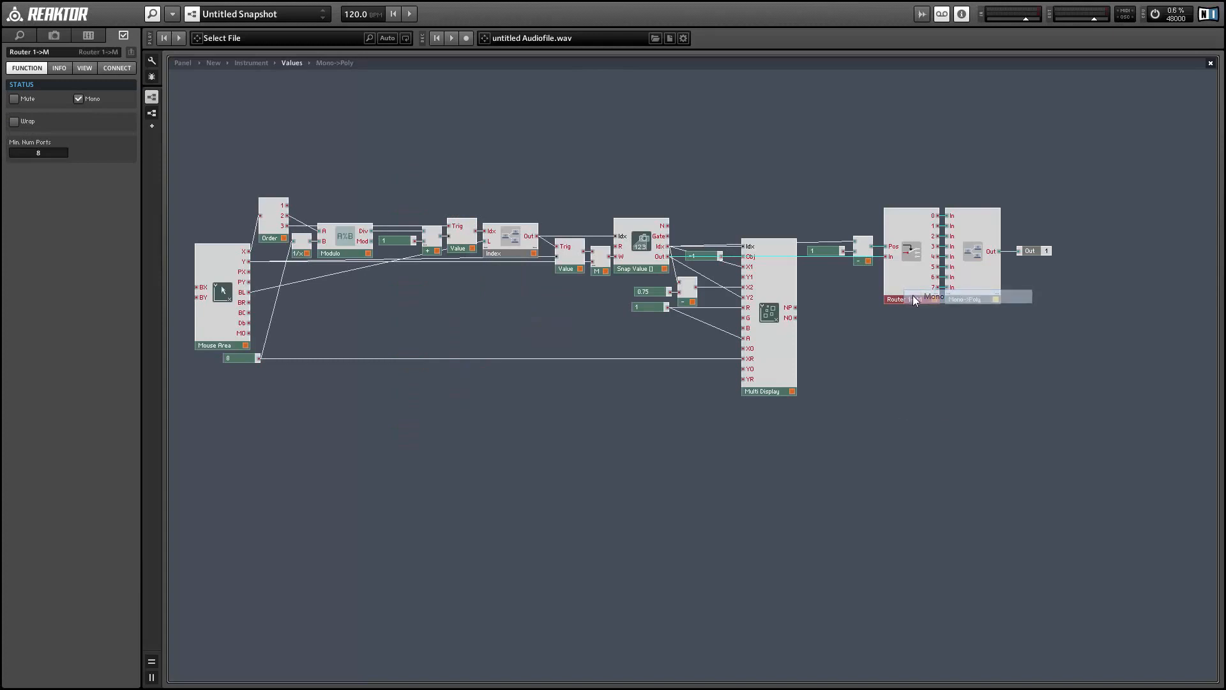
pyautogui.doubleClick(972, 270)
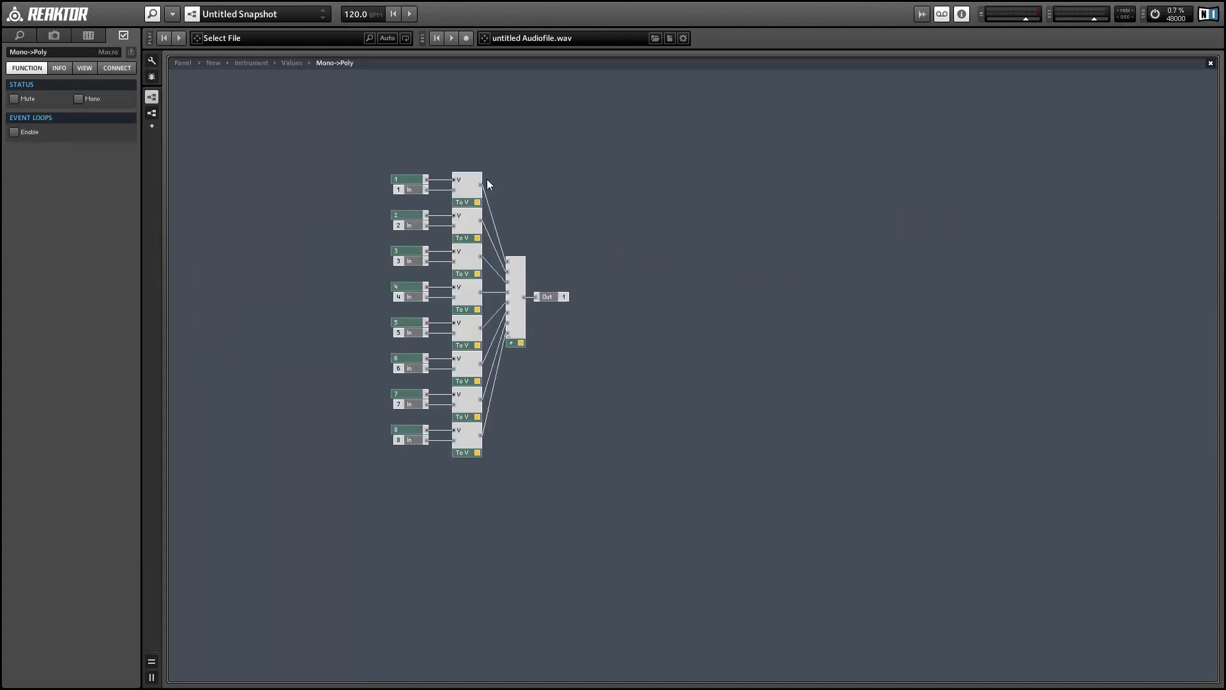
pyautogui.doubleClick(559, 198)
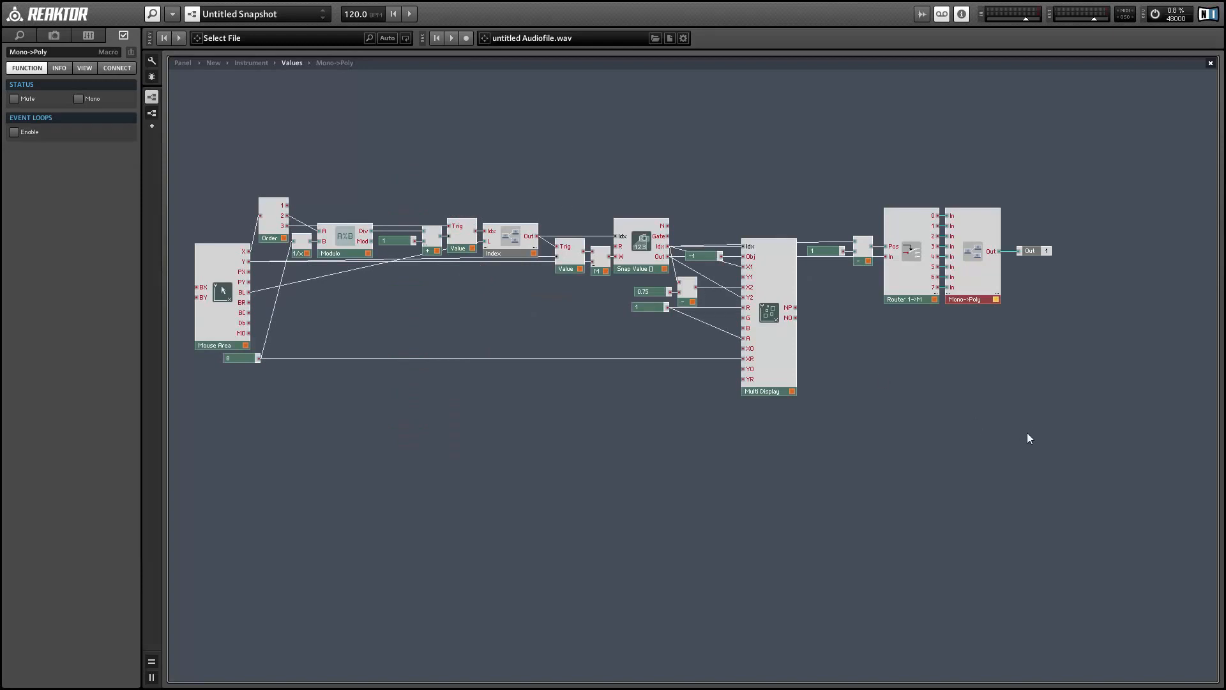
# Delete the numeric readout from the instrument structure and move the Values macro below the output section.
pyautogui.doubleClick(922, 404)
pyautogui.moveTo(696, 160); pyautogui.dragTo(697, 162)
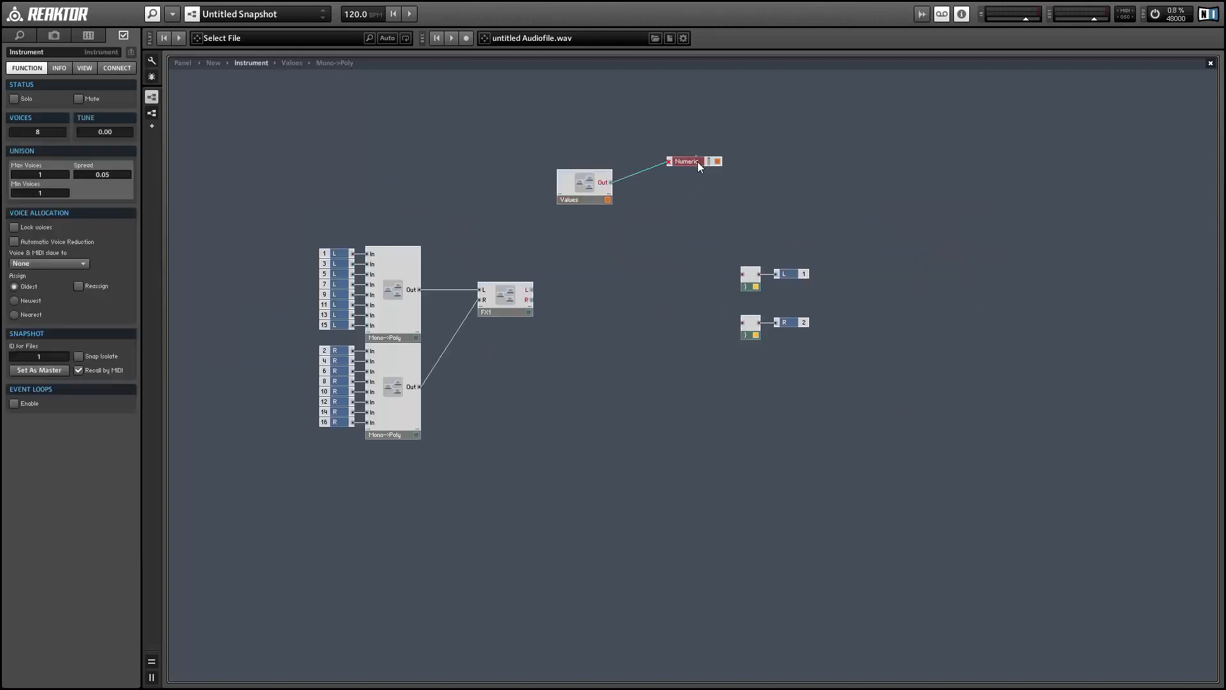
pyautogui.click(557, 189)
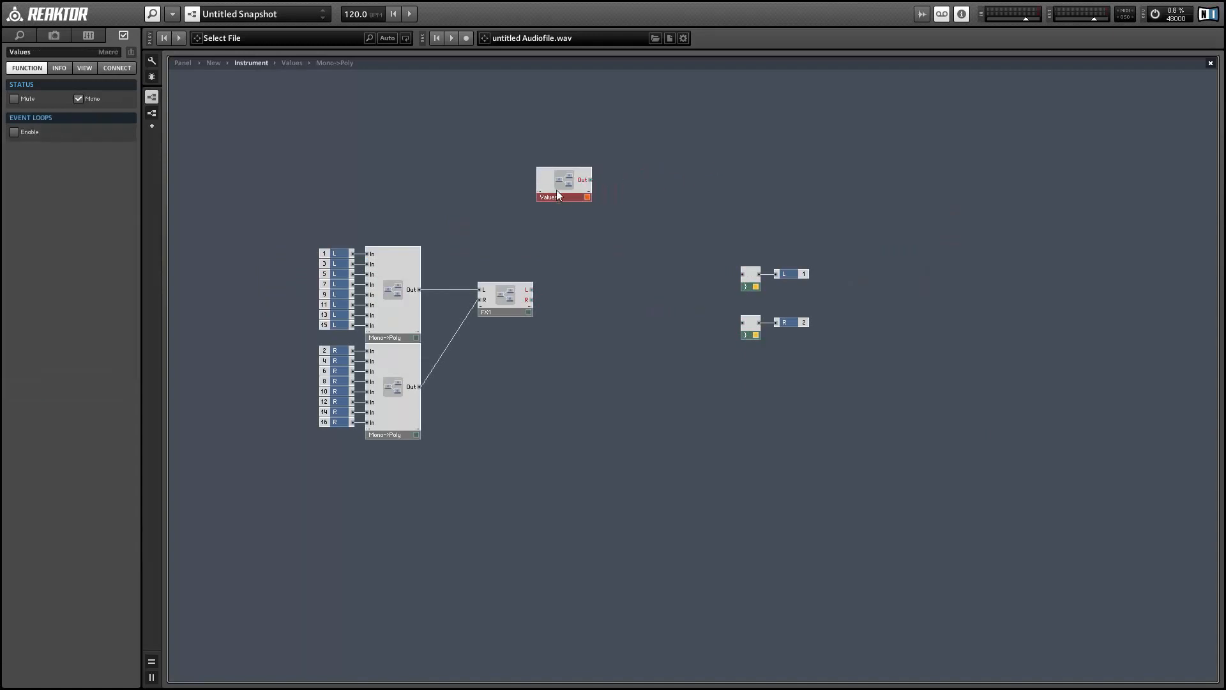
pyautogui.doubleClick(557, 190)
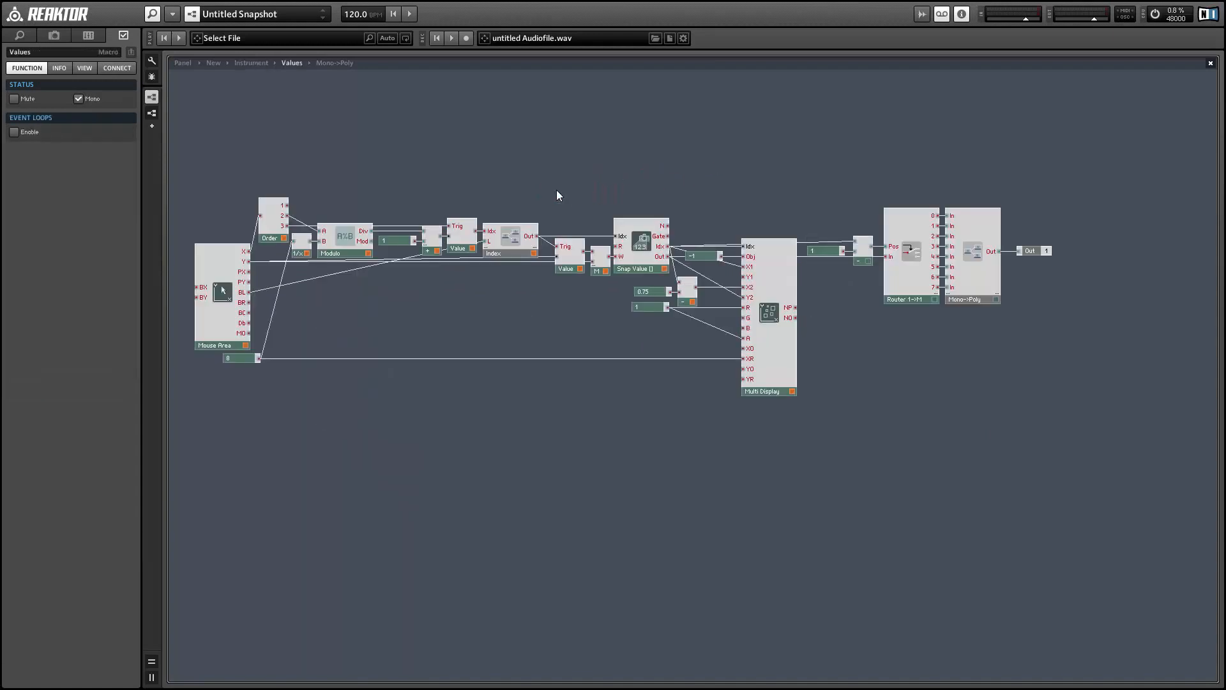
pyautogui.doubleClick(865, 350)
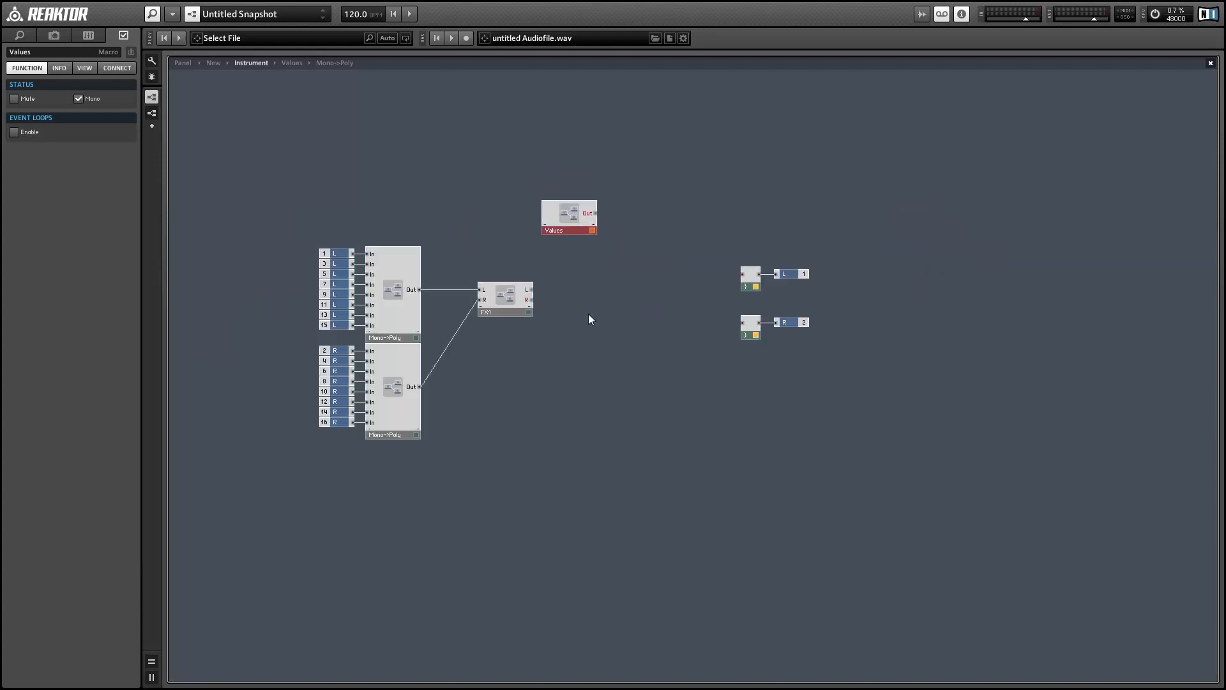
pyautogui.moveTo(578, 228); pyautogui.dragTo(682, 479)
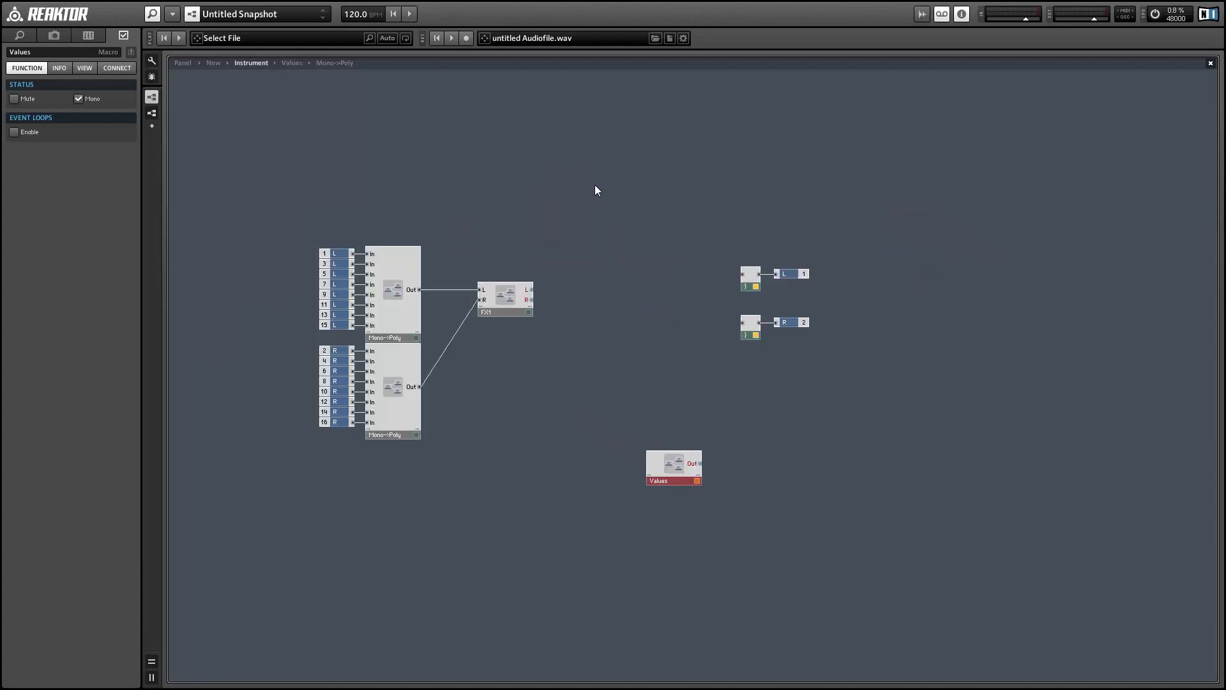
# Insert a Stacked Macro above the FX1 macro in the instrument structure and open it.
pyautogui.rightClick(610, 173)
pyautogui.moveTo(705, 181)
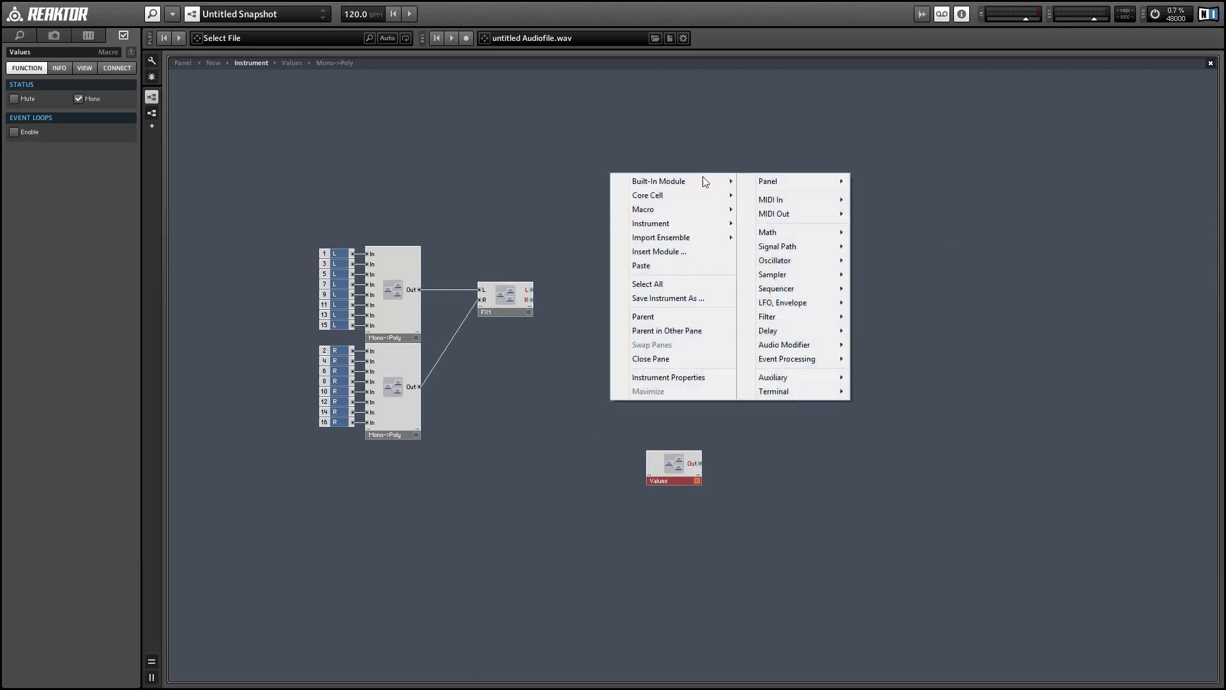
pyautogui.moveTo(767, 182)
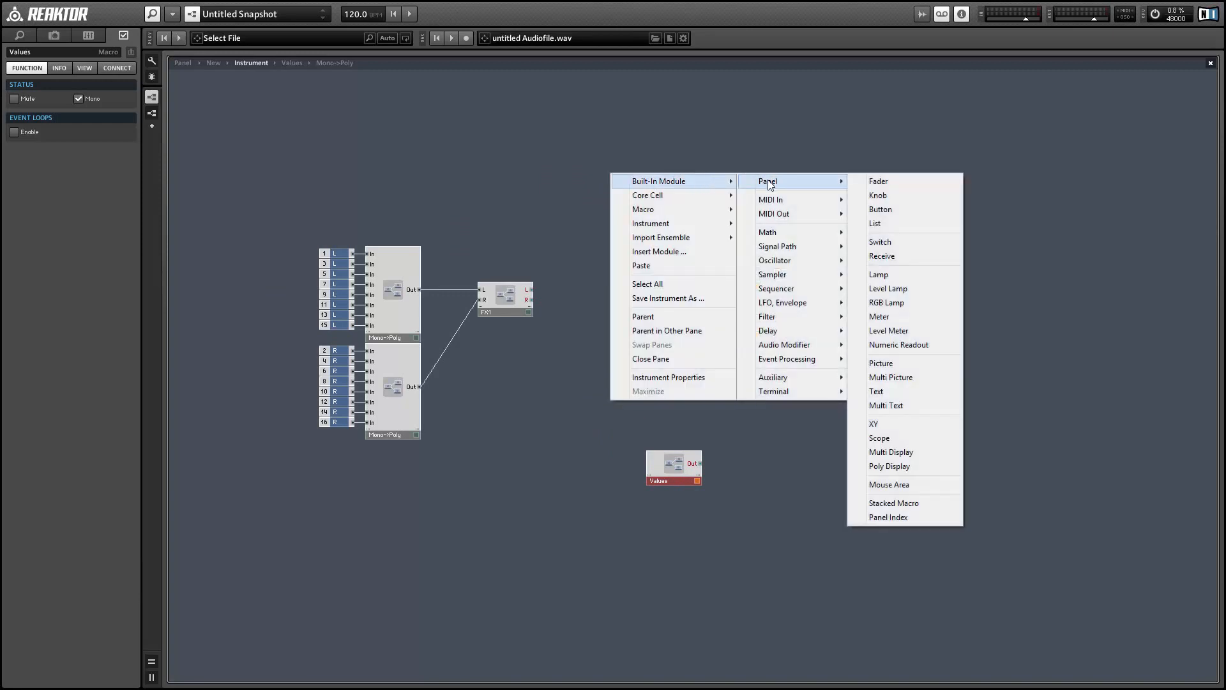
pyautogui.click(929, 503)
pyautogui.doubleClick(635, 182)
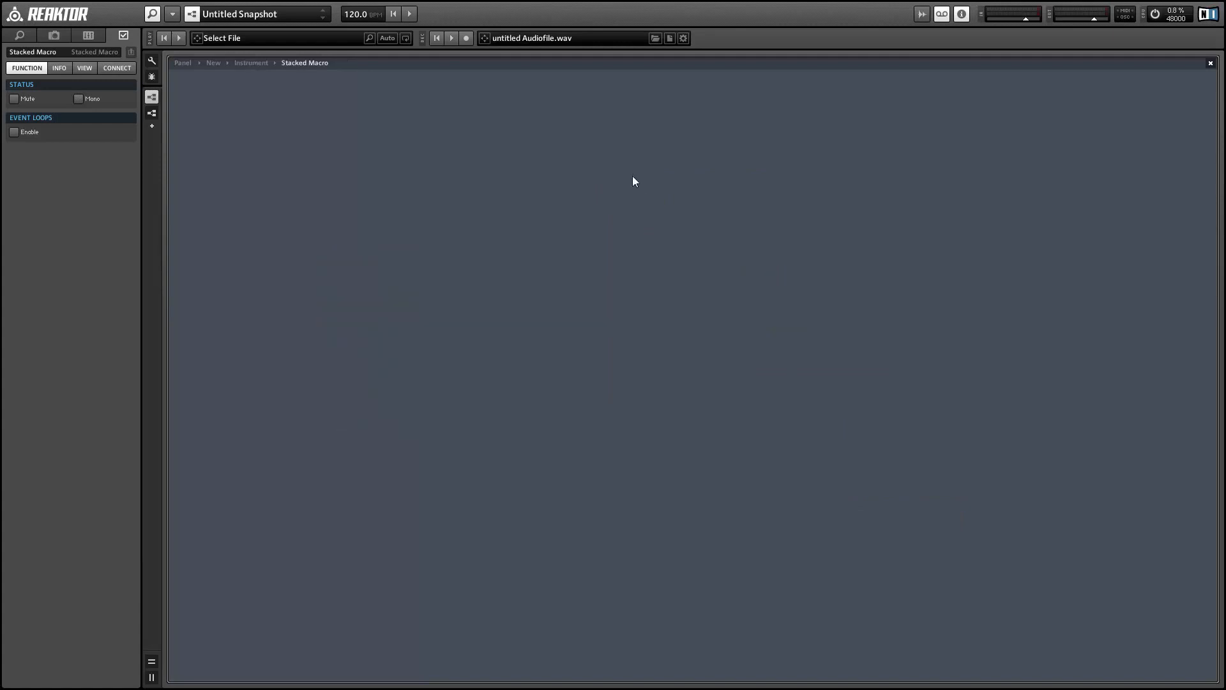
# Add a Panel Index and a List inside the Stacked Macro and wire the List's output to the Panel Index.
pyautogui.rightClick(634, 182)
pyautogui.moveTo(638, 163)
pyautogui.moveTo(766, 163)
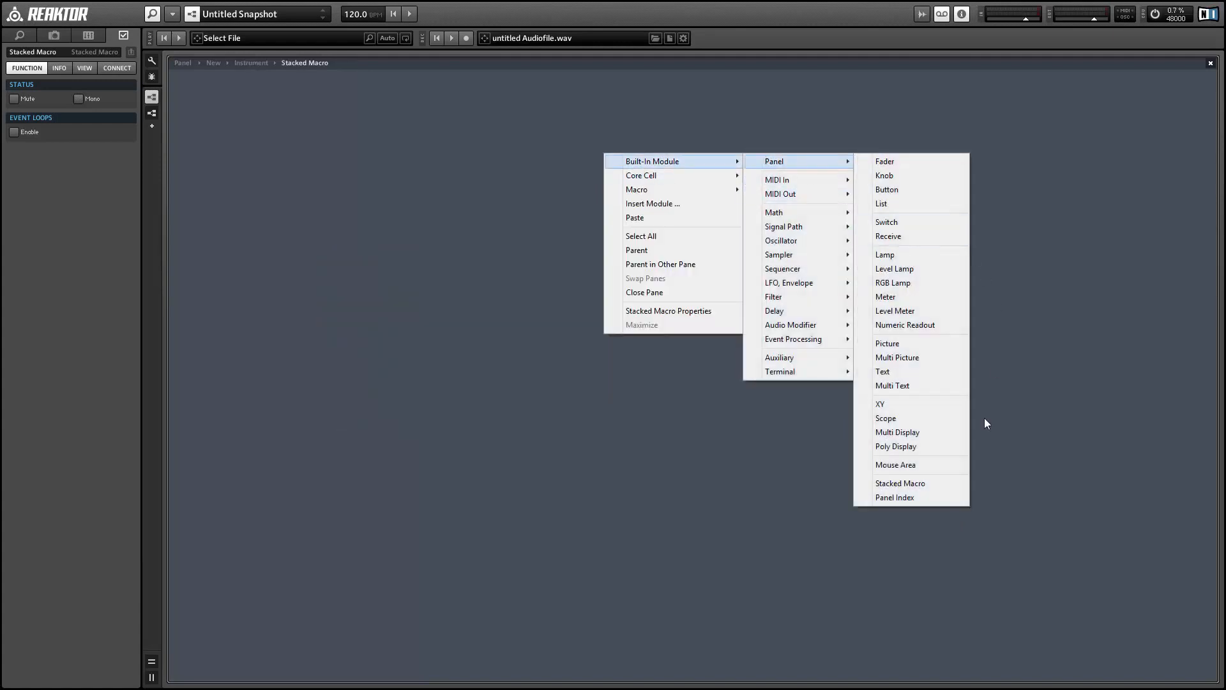
pyautogui.click(921, 497)
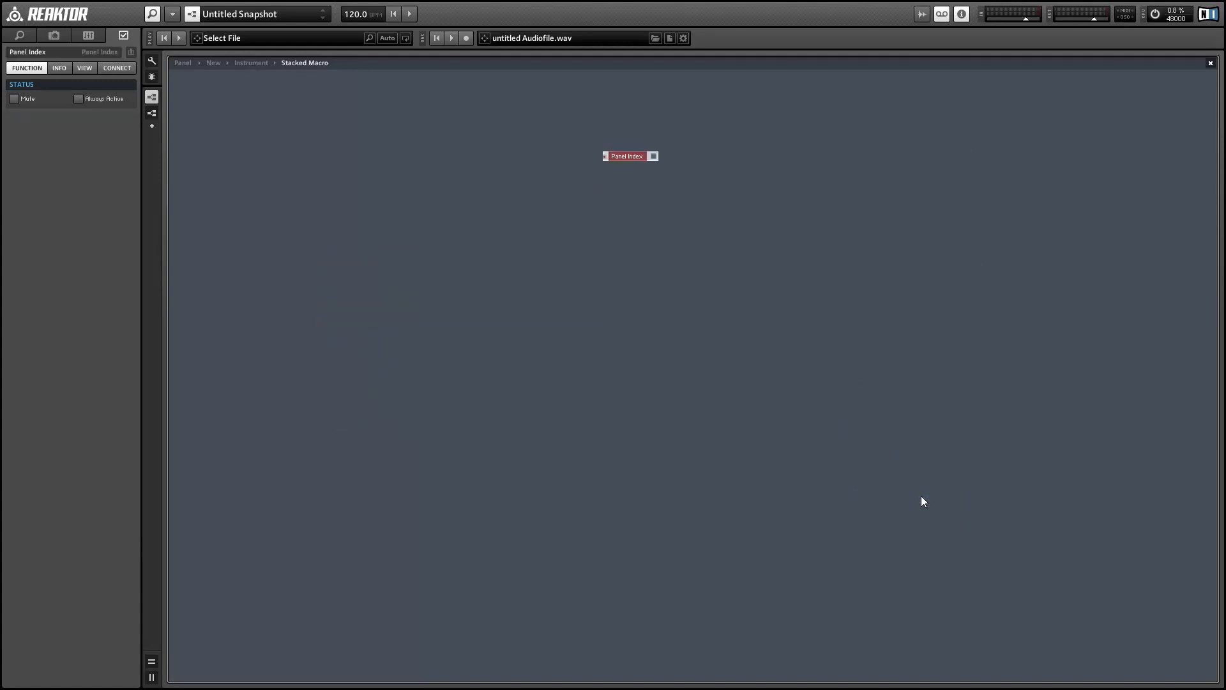
pyautogui.rightClick(470, 141)
pyautogui.moveTo(491, 144)
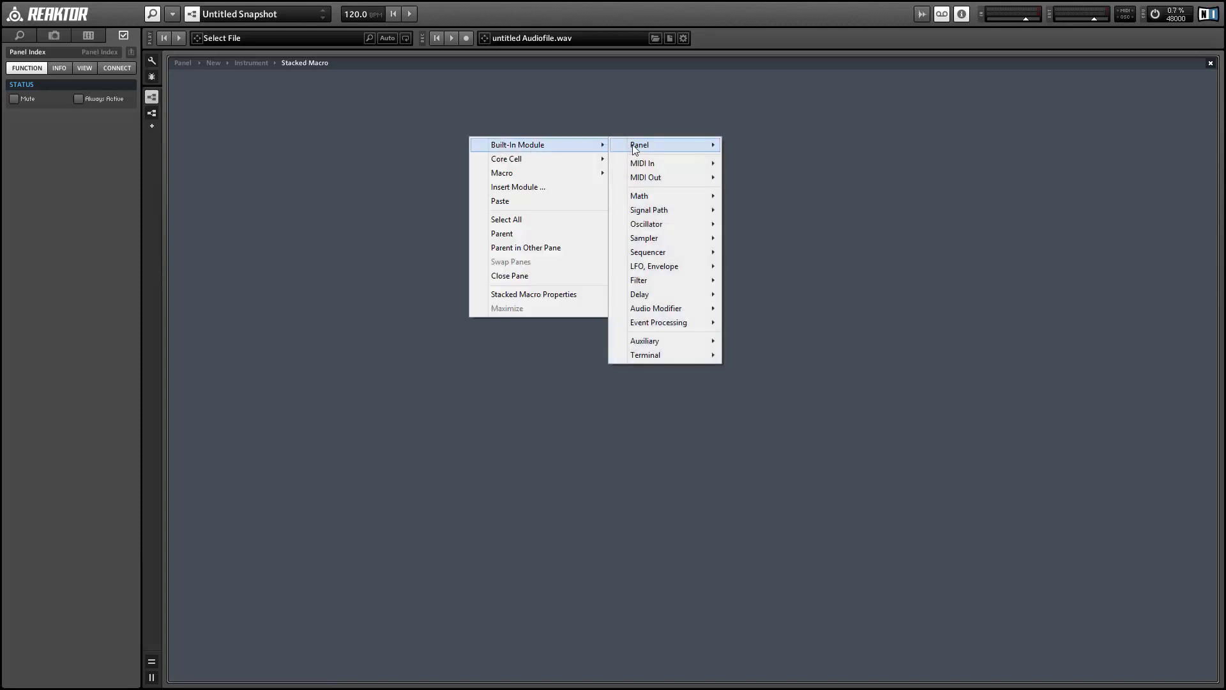
pyautogui.moveTo(632, 144)
pyautogui.click(728, 187)
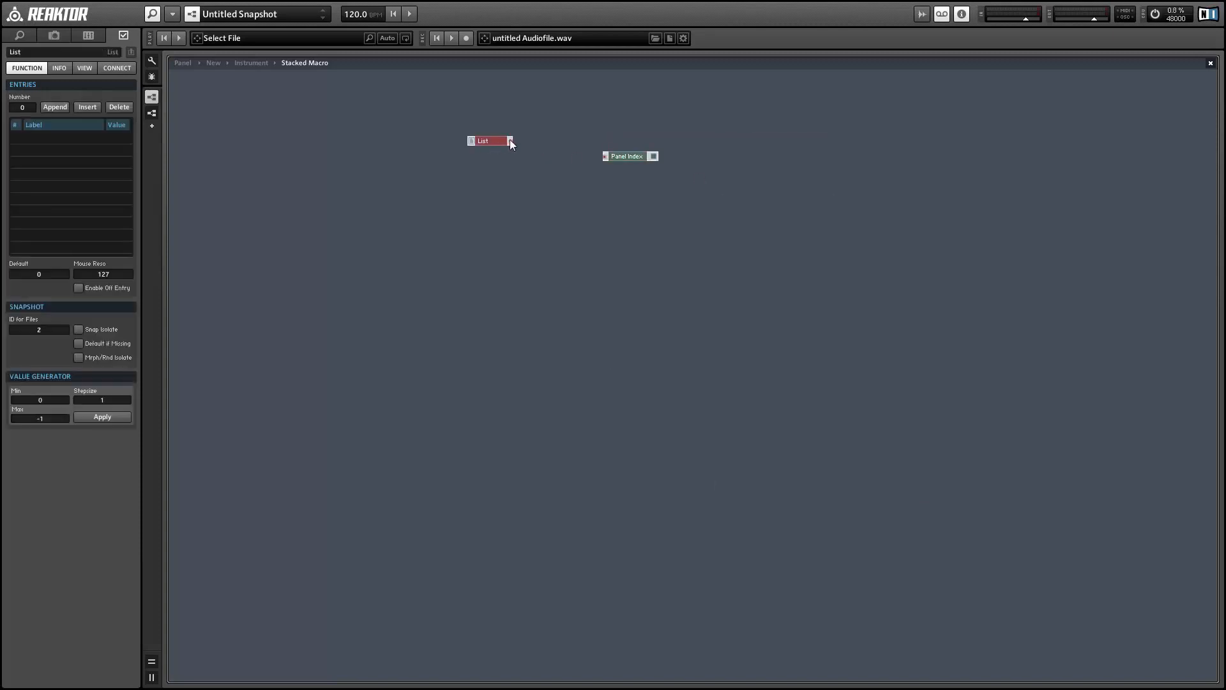
pyautogui.moveTo(601, 156); pyautogui.dragTo(605, 157)
# Append two List entries labelled Bits and Dry/Wet, and set the Panel Index to always active.
pyautogui.doubleClick(63, 109)
pyautogui.click(47, 138)
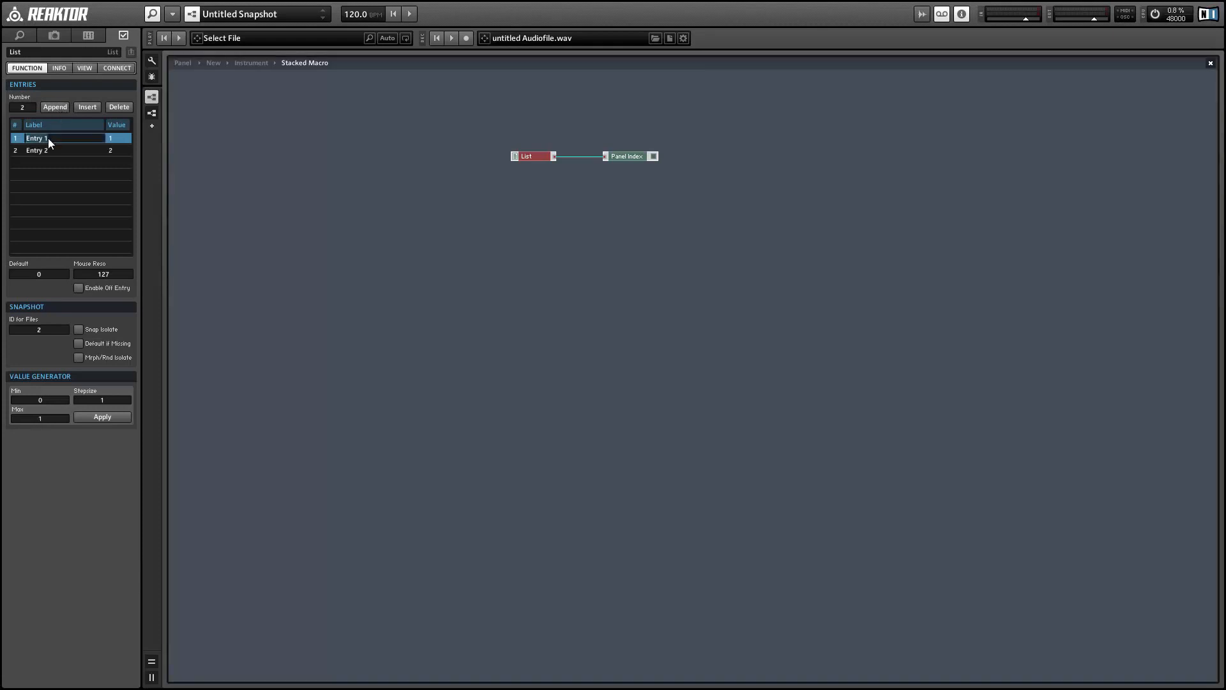
pyautogui.write('Bits')
pyautogui.press('Return')
pyautogui.click(65, 151)
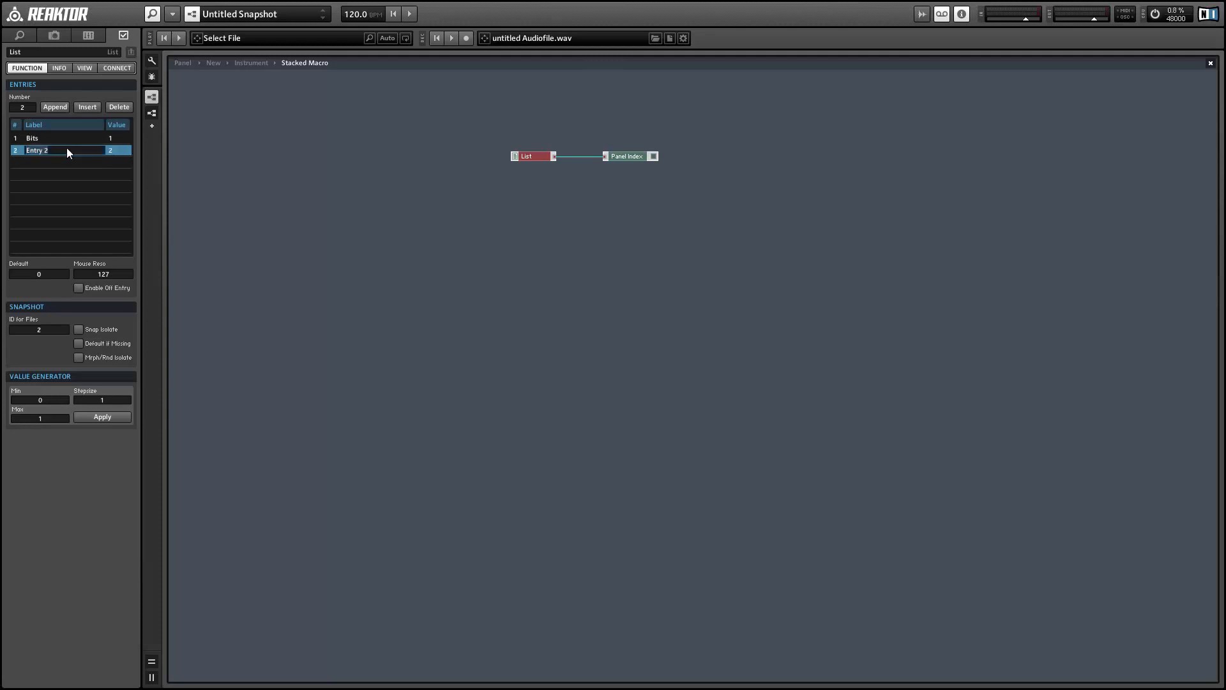
pyautogui.write('Dry/Wet')
pyautogui.click(636, 158)
pyautogui.click(78, 99)
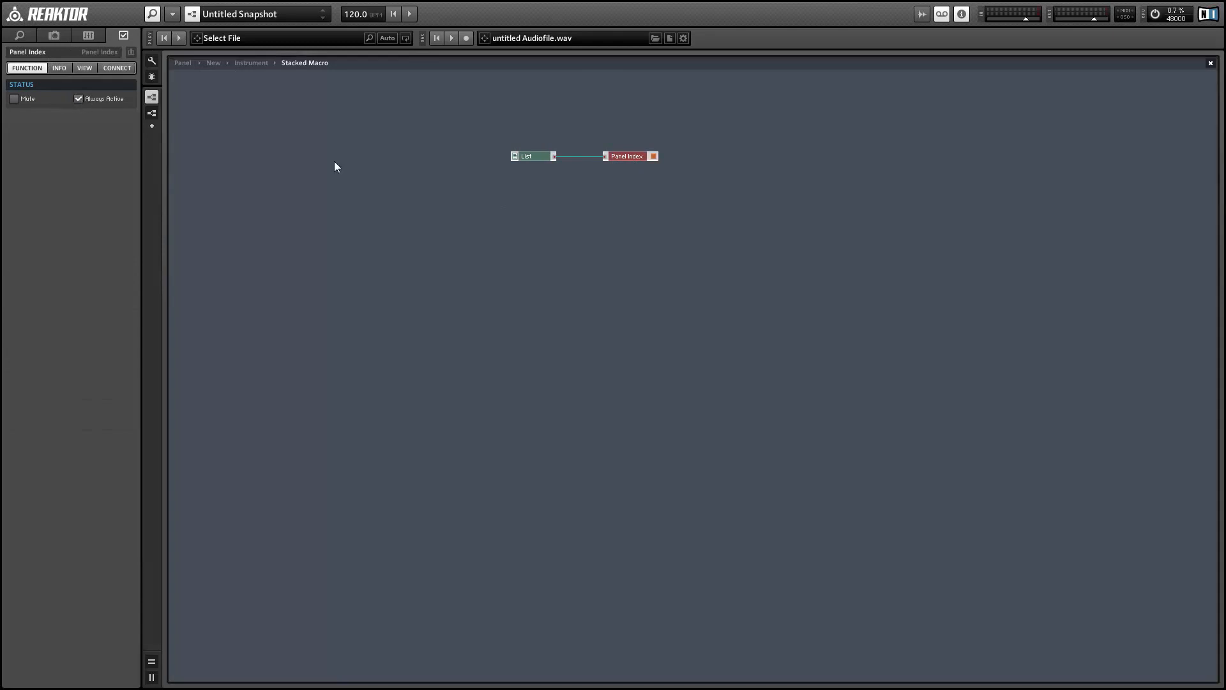
# Paste the instrument's Values macro into the Stacked Macro and place it below the List.
pyautogui.doubleClick(556, 220)
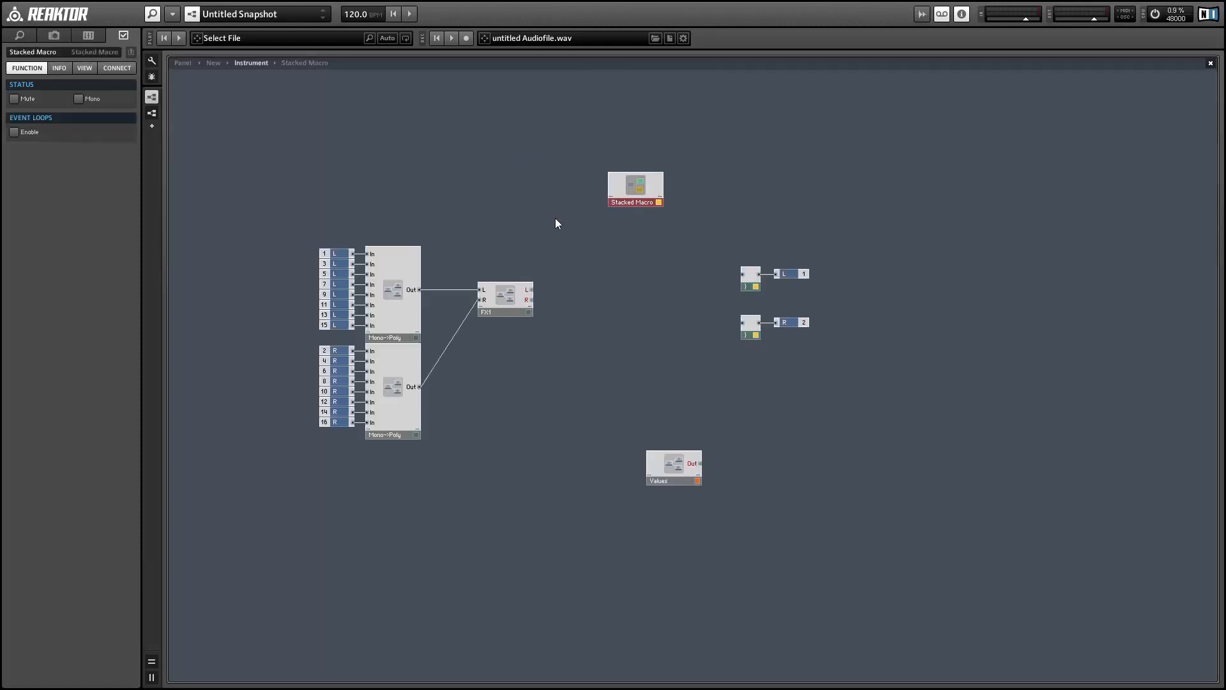
pyautogui.click(646, 463)
pyautogui.doubleClick(629, 182)
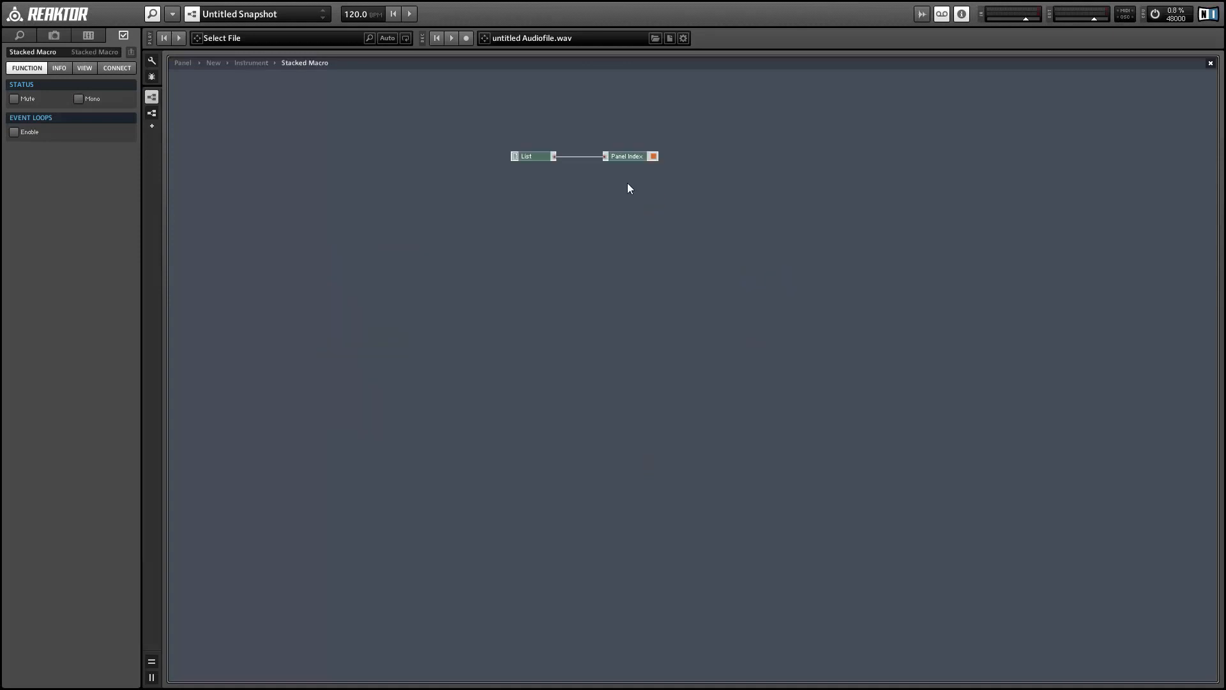
pyautogui.hotkey('ctrl', 'v')
pyautogui.moveTo(406, 282); pyautogui.dragTo(524, 213)
# Add an Out terminal in the Stacked Macro, wire the Values macro's output to it, and align both beneath the List.
pyautogui.rightClick(670, 191)
pyautogui.moveTo(716, 198)
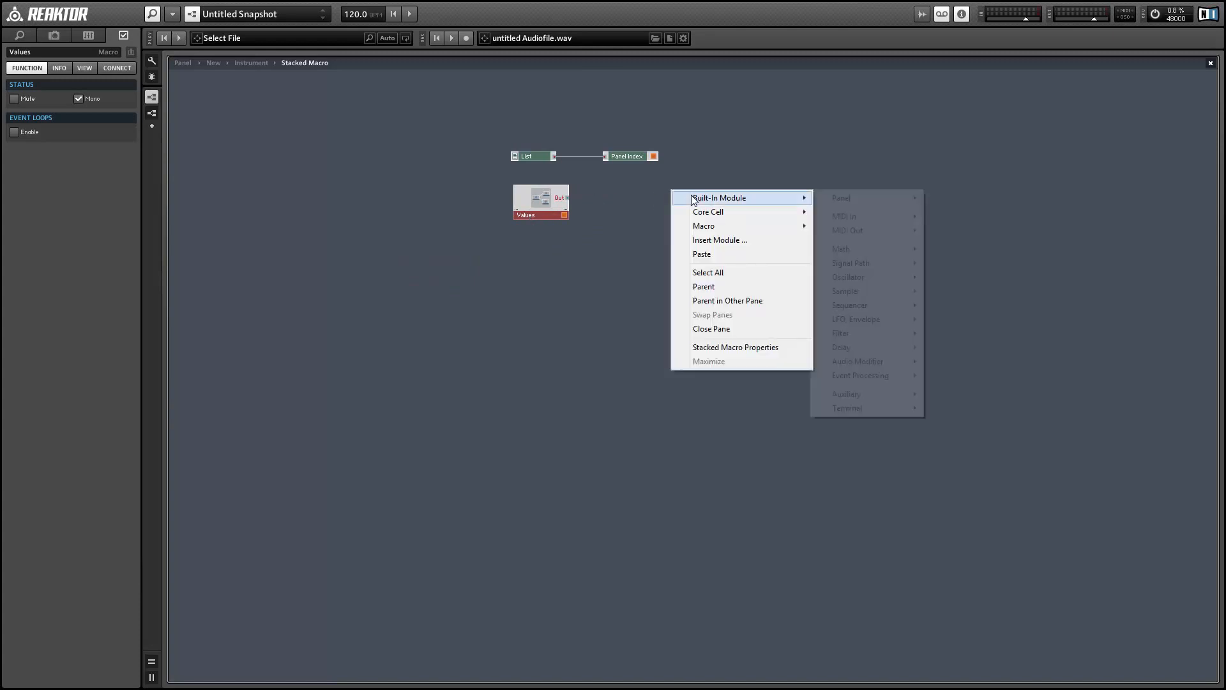
pyautogui.moveTo(840, 411)
pyautogui.click(952, 421)
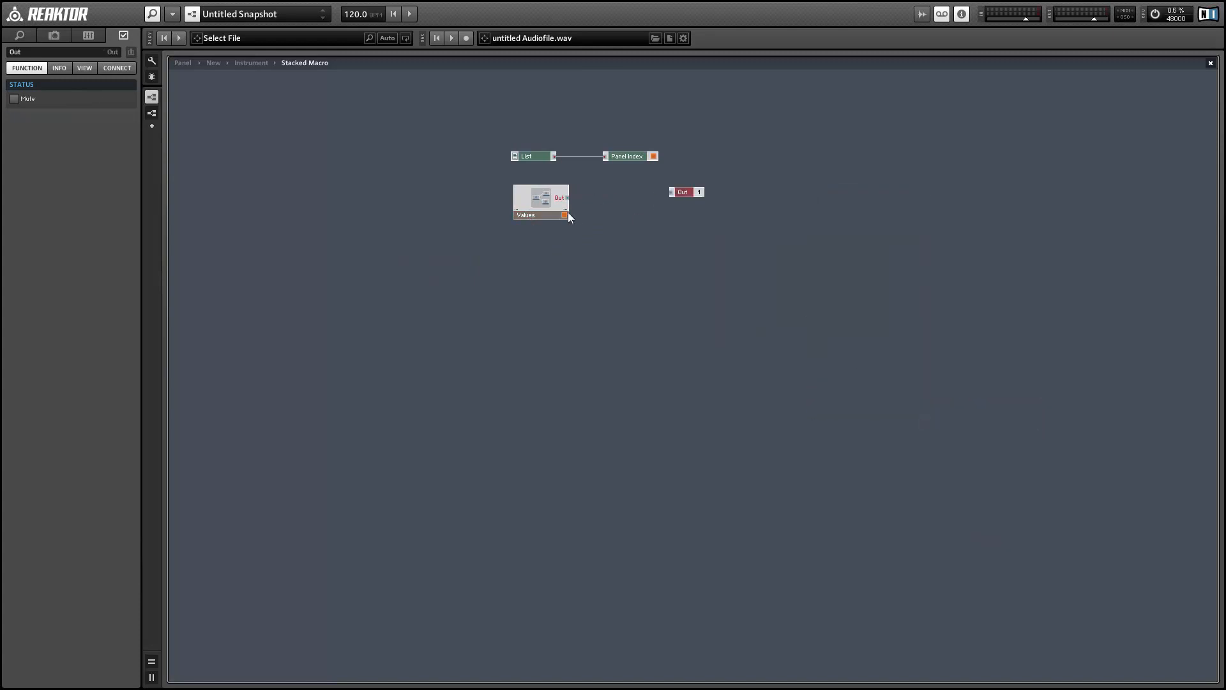
pyautogui.moveTo(567, 197); pyautogui.dragTo(611, 196)
pyautogui.moveTo(646, 248); pyautogui.dragTo(518, 187)
pyautogui.moveTo(613, 196); pyautogui.dragTo(530, 181)
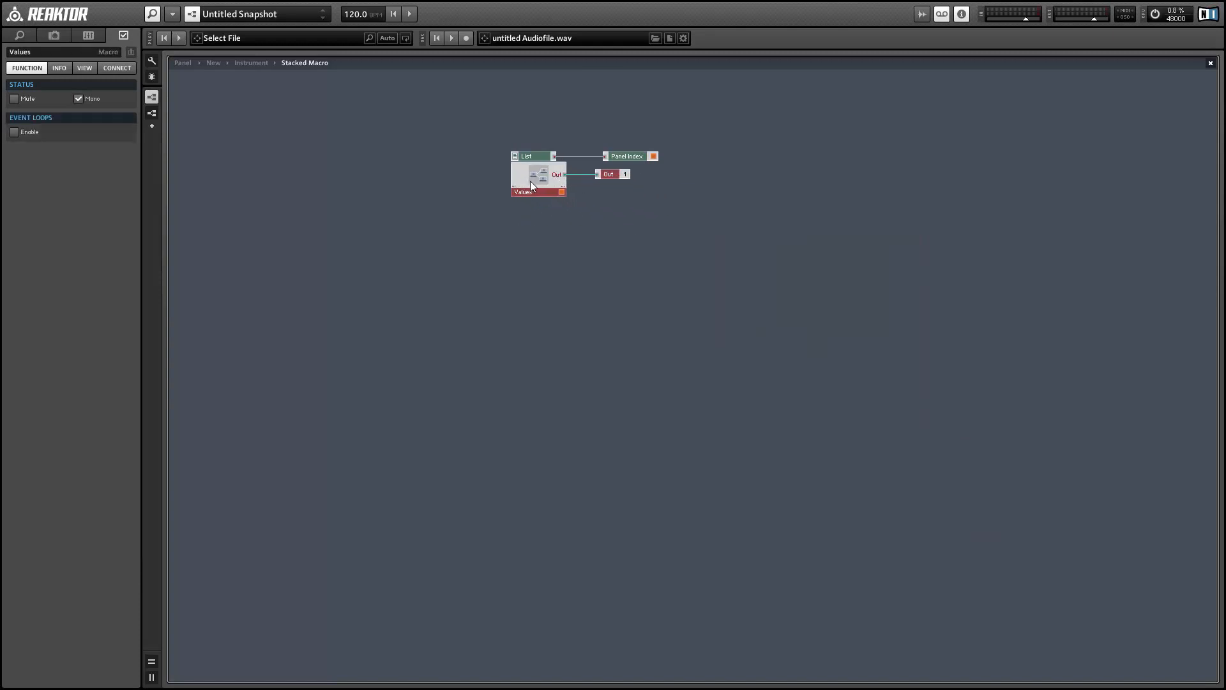
# Duplicate the Values macro together with its Out terminal and place the copies directly below the originals.
pyautogui.hotkey('ctrl', 'd')
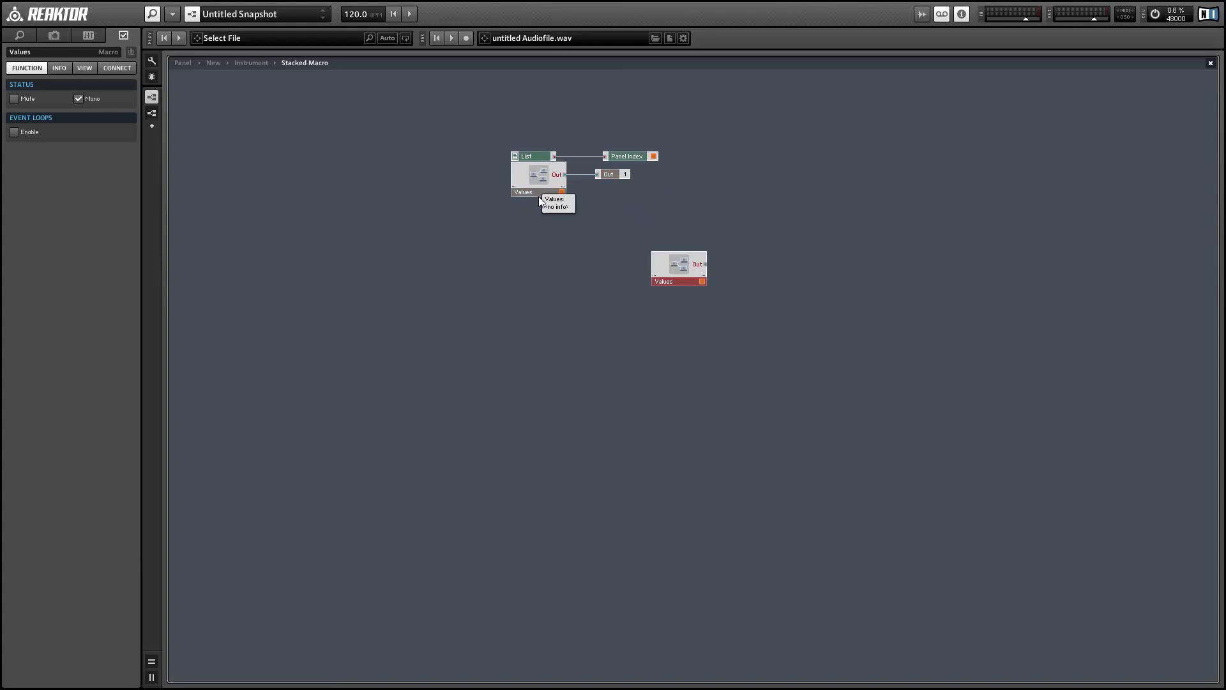
pyautogui.press('Delete')
pyautogui.moveTo(649, 202); pyautogui.dragTo(535, 218)
pyautogui.click(610, 277)
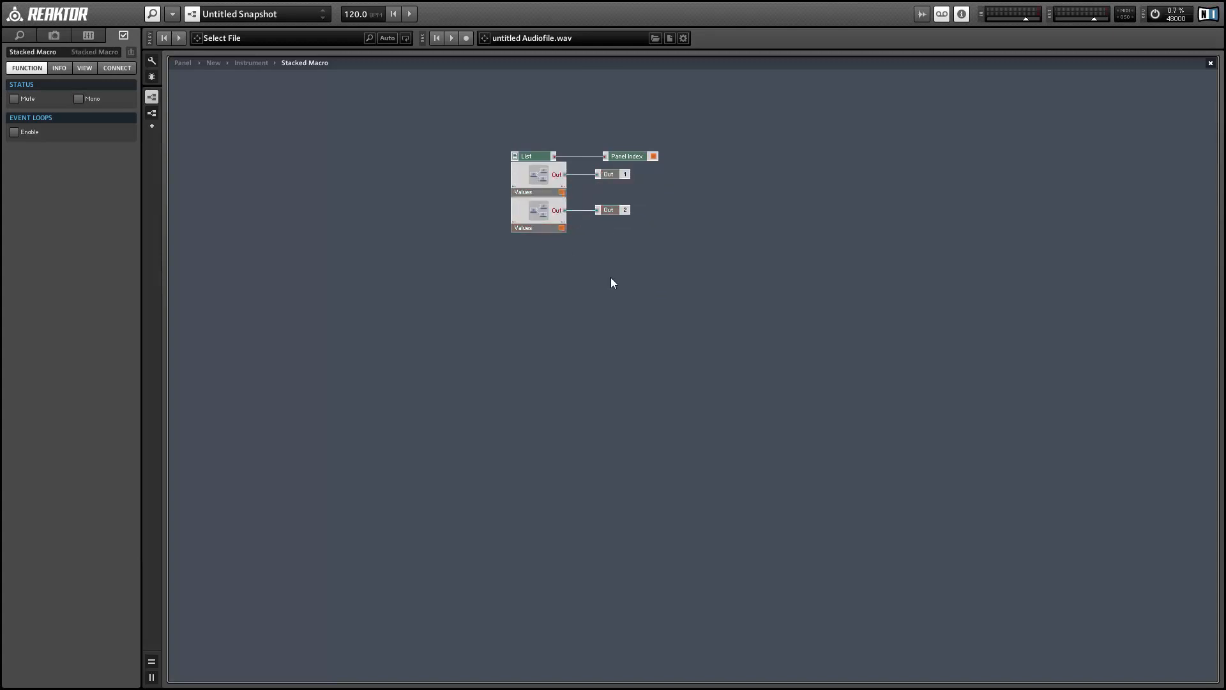
# Open the upper Values macro and set its Mouse Area's Y range to a minimum of 1 and a maximum of 8.
pyautogui.click(544, 181)
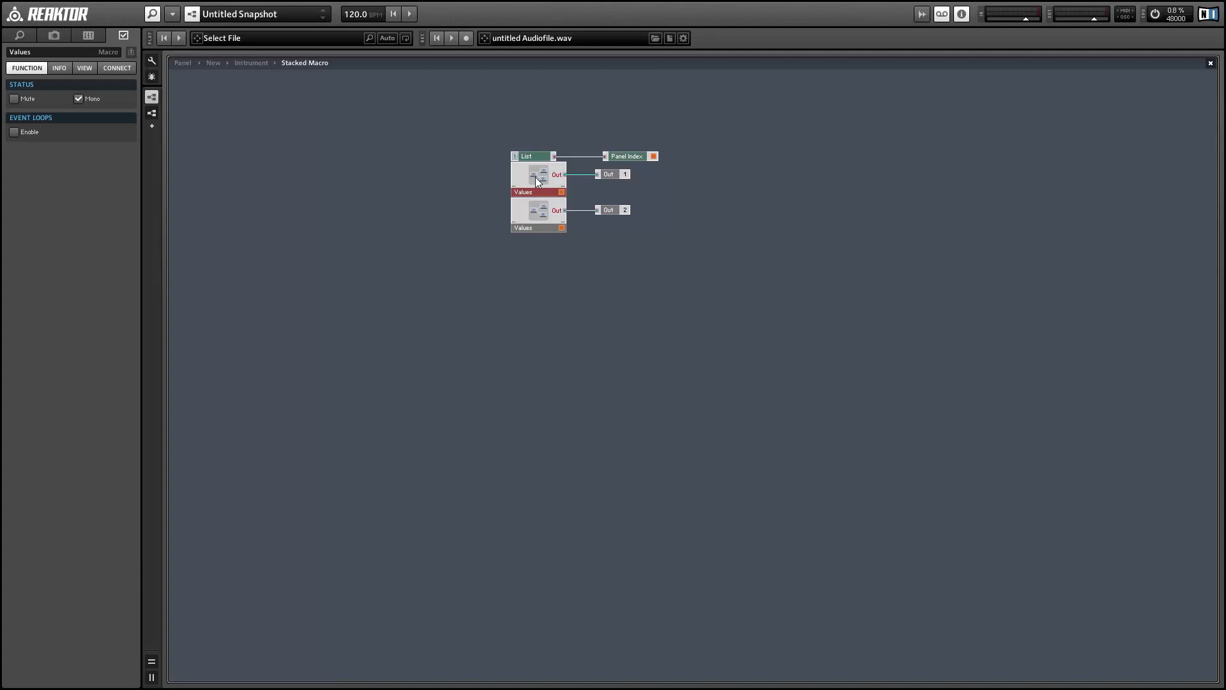
pyautogui.doubleClick(536, 182)
pyautogui.click(225, 326)
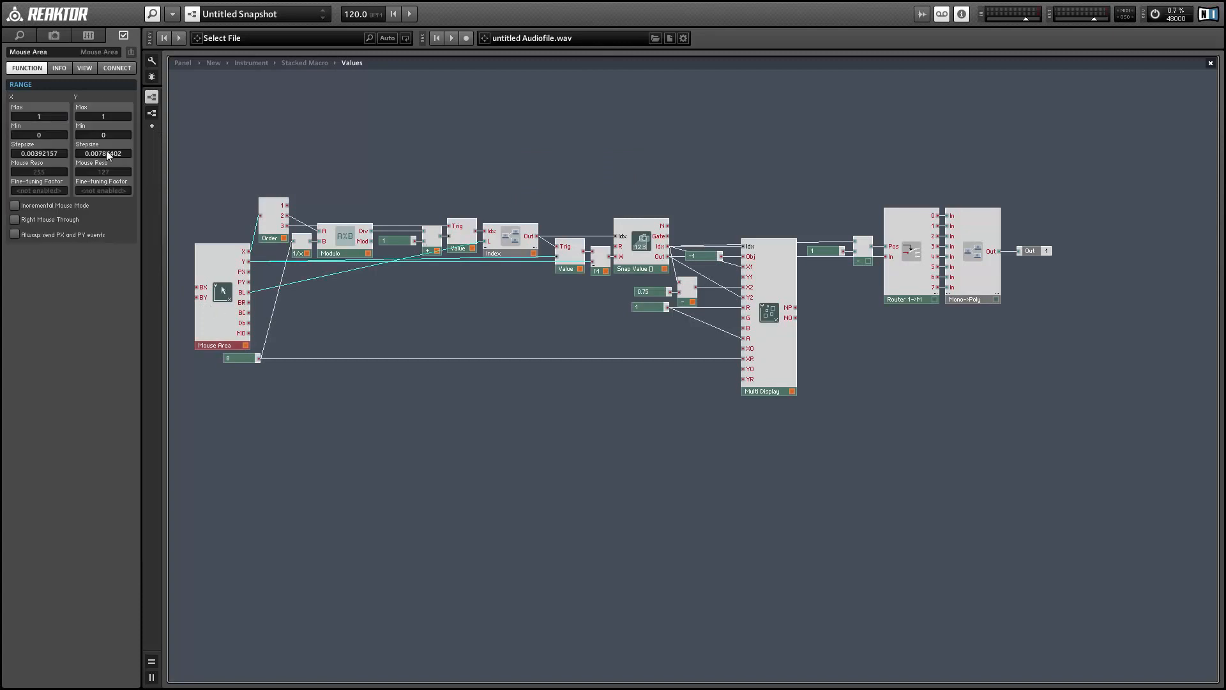
pyautogui.click(106, 116)
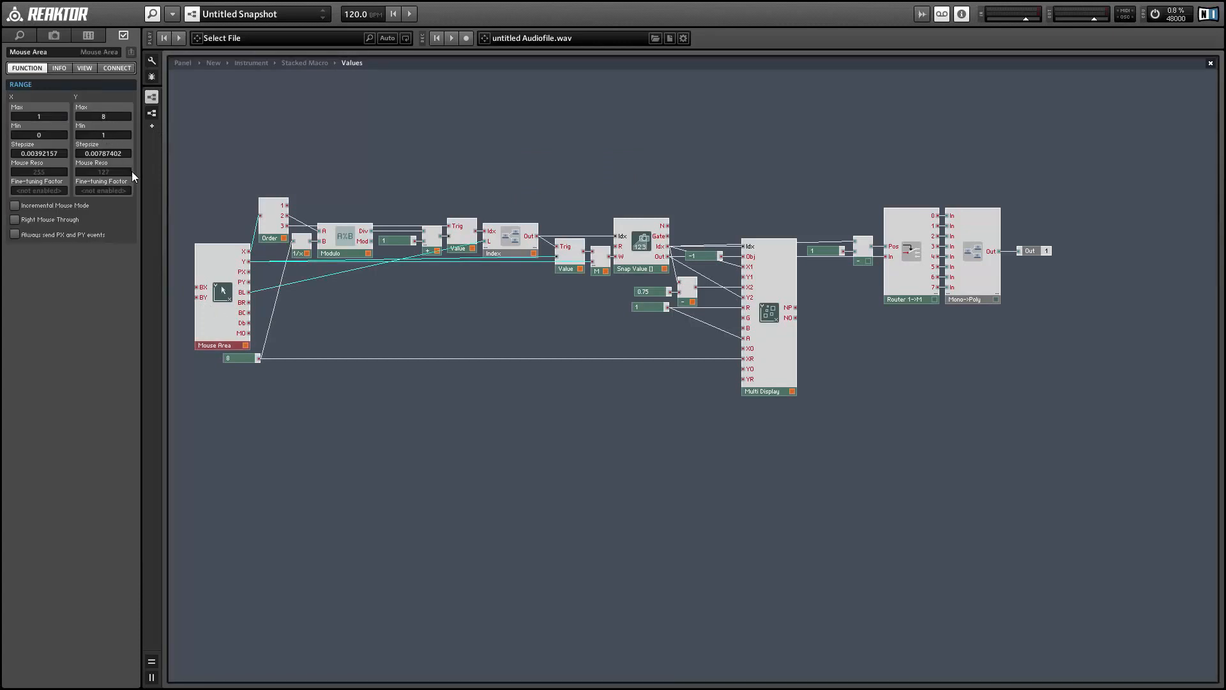
# Set the Multi Display's Y origin to 1 and Y range to 7, and the Mouse Area's Y stepsize to 1.
pyautogui.click(760, 366)
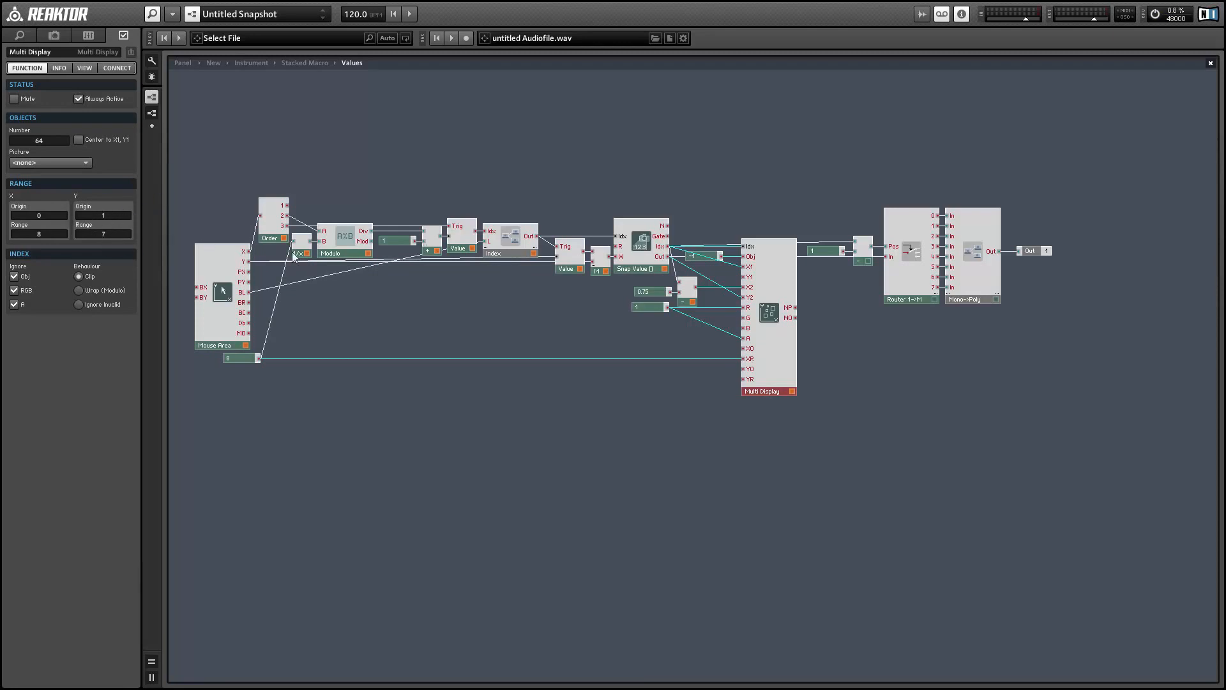
pyautogui.click(216, 330)
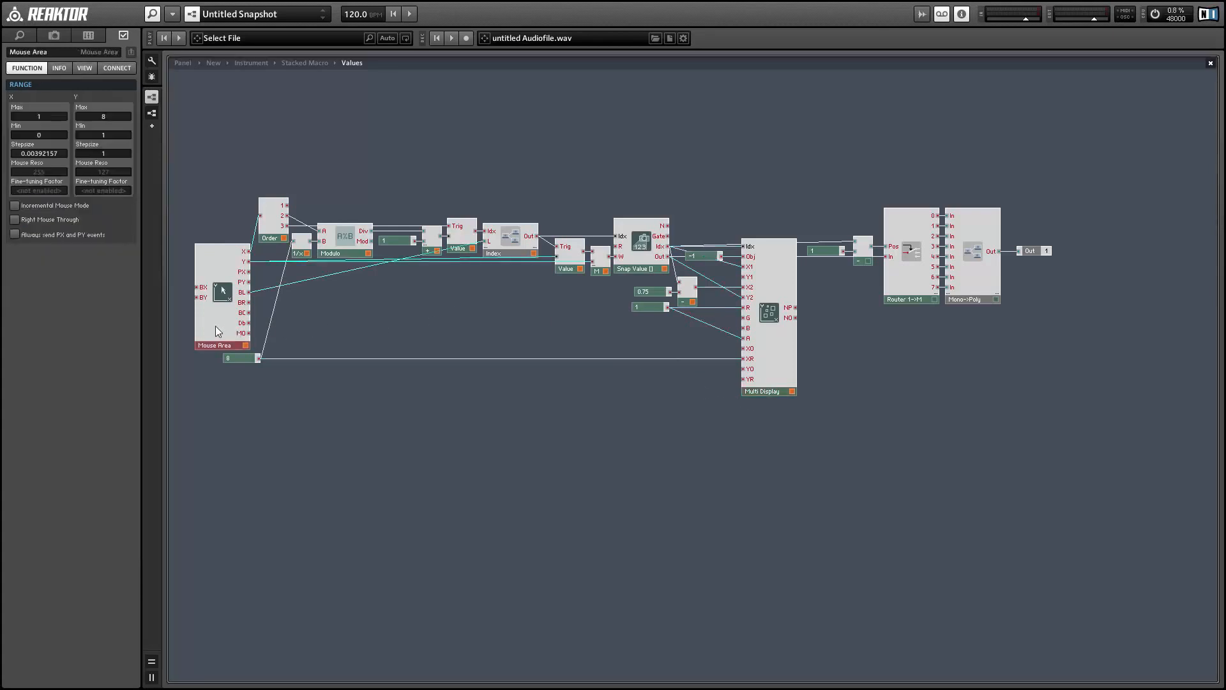
pyautogui.click(644, 259)
pyautogui.doubleClick(678, 179)
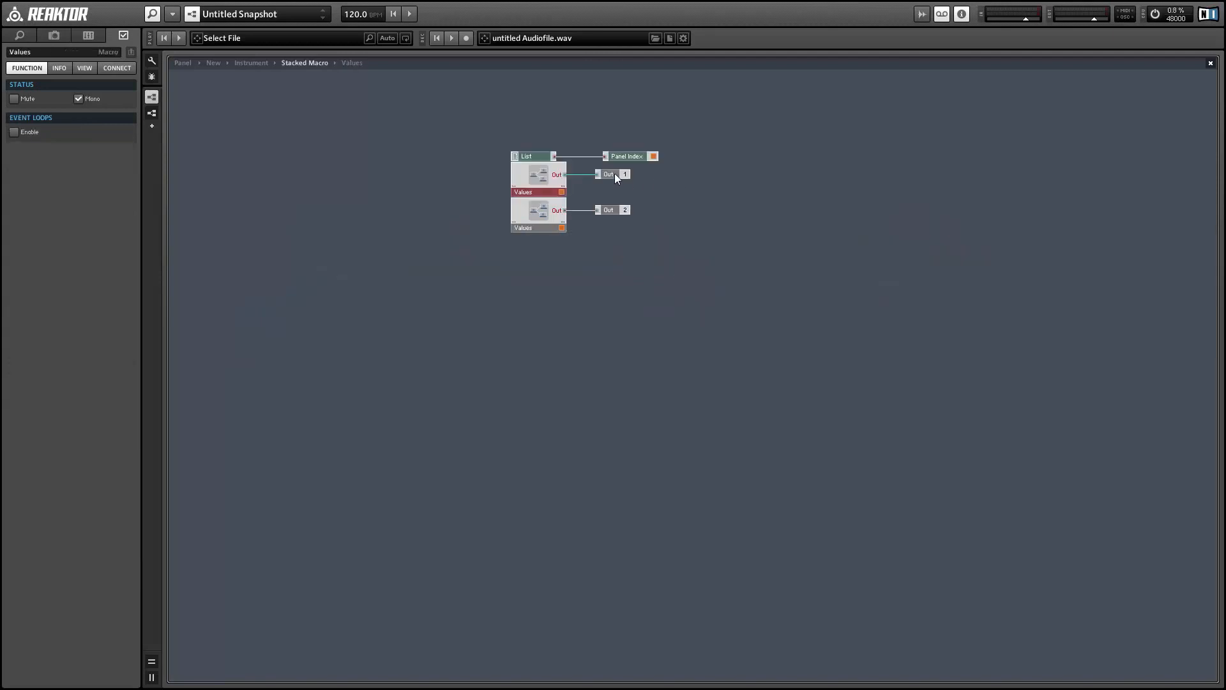
# Rename the first Out terminal in the Stacked Macro as Bits.
pyautogui.click(616, 176)
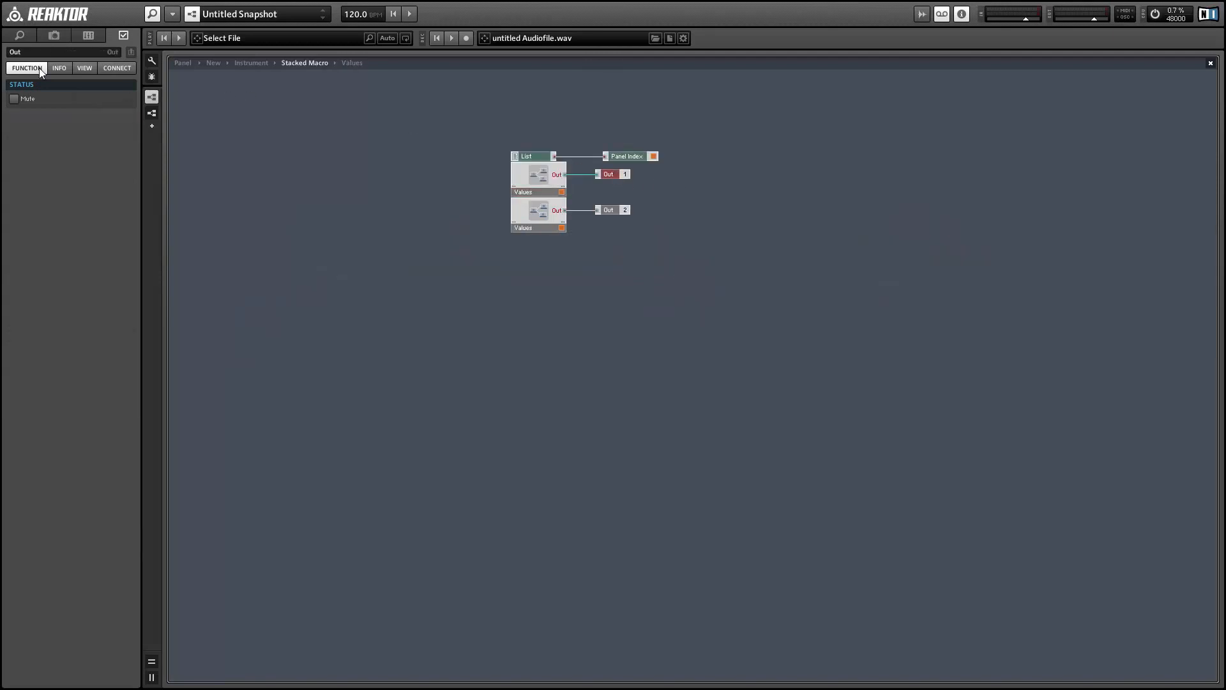
pyautogui.click(19, 51)
pyautogui.write('Bits')
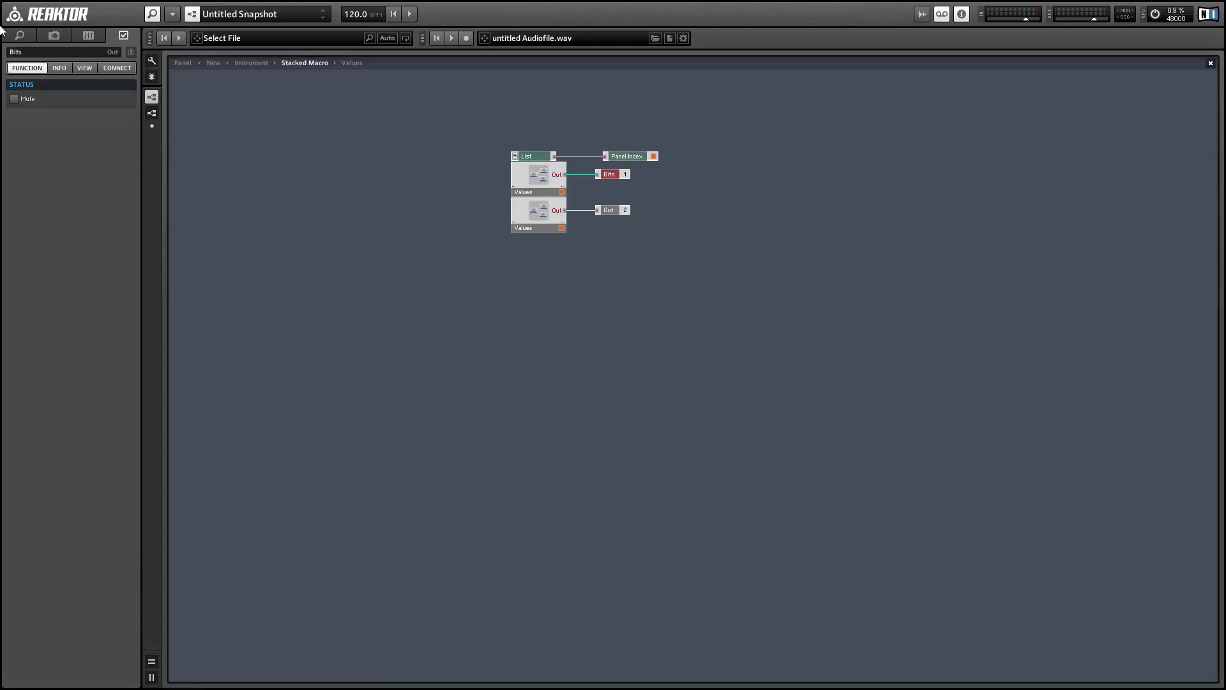
# Check the Mouse Area's range settings inside the lower Values macro and return to the Stacked Macro.
pyautogui.doubleClick(526, 213)
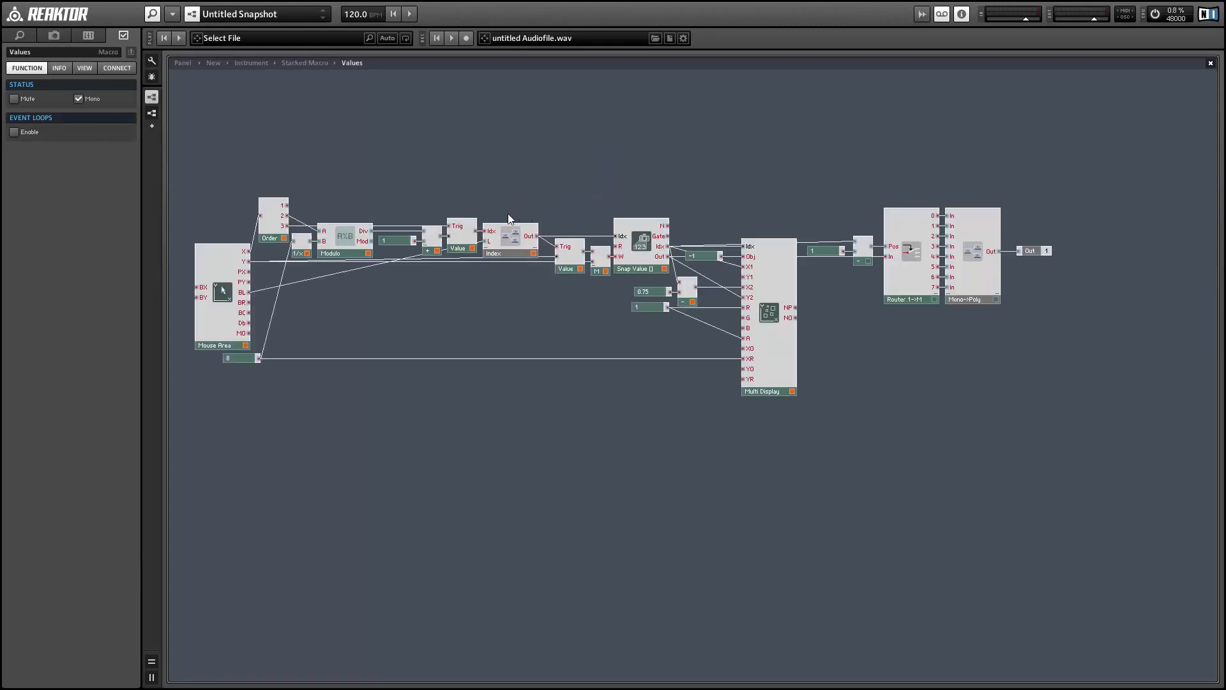
pyautogui.click(205, 301)
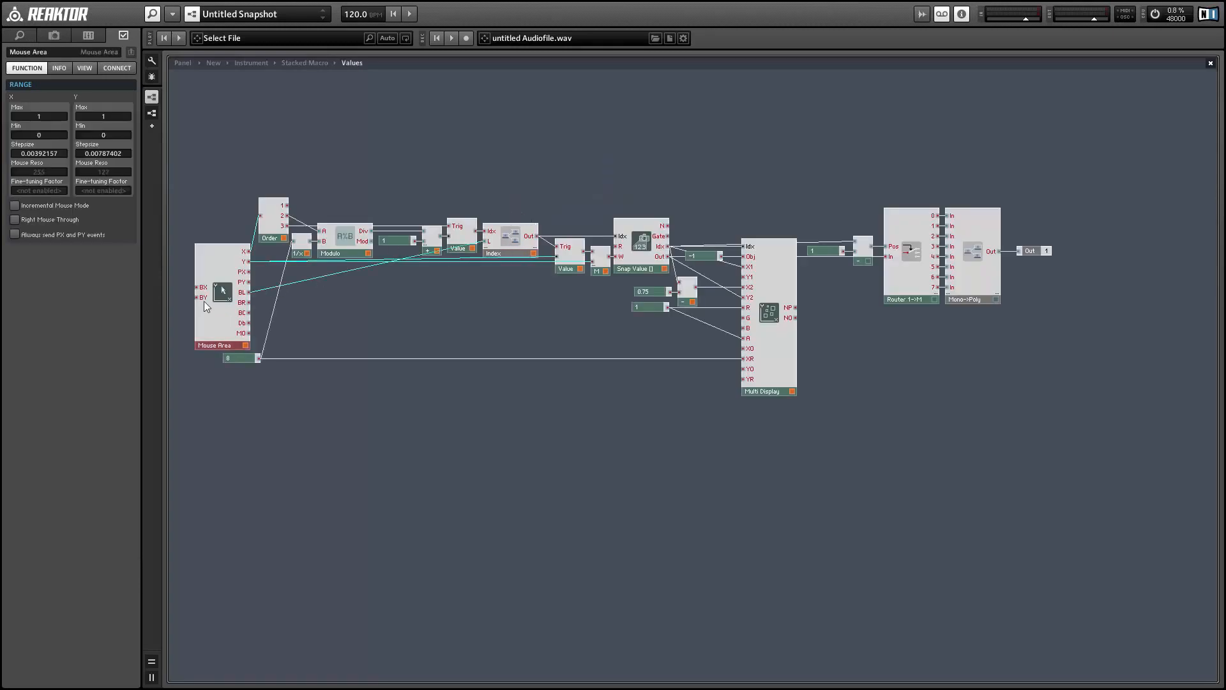
pyautogui.doubleClick(410, 357)
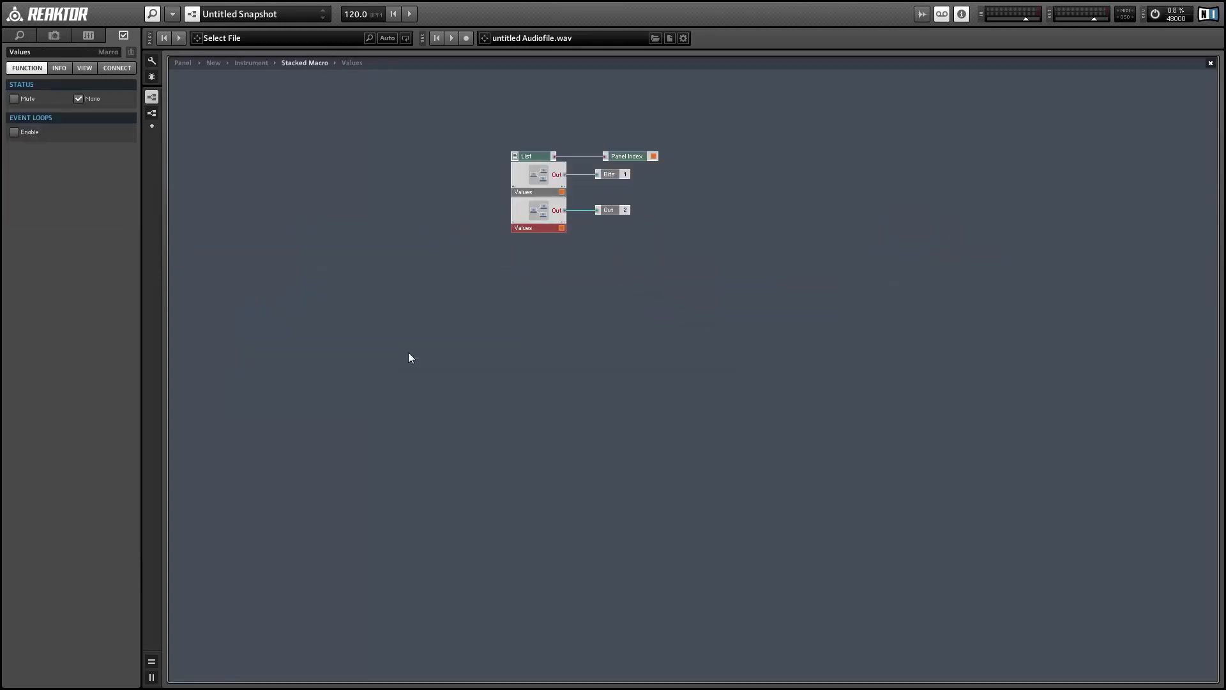
# Rename the second Out terminal in the Stacked Macro as D/W.
pyautogui.click(622, 211)
pyautogui.click(9, 52)
pyautogui.write('D')
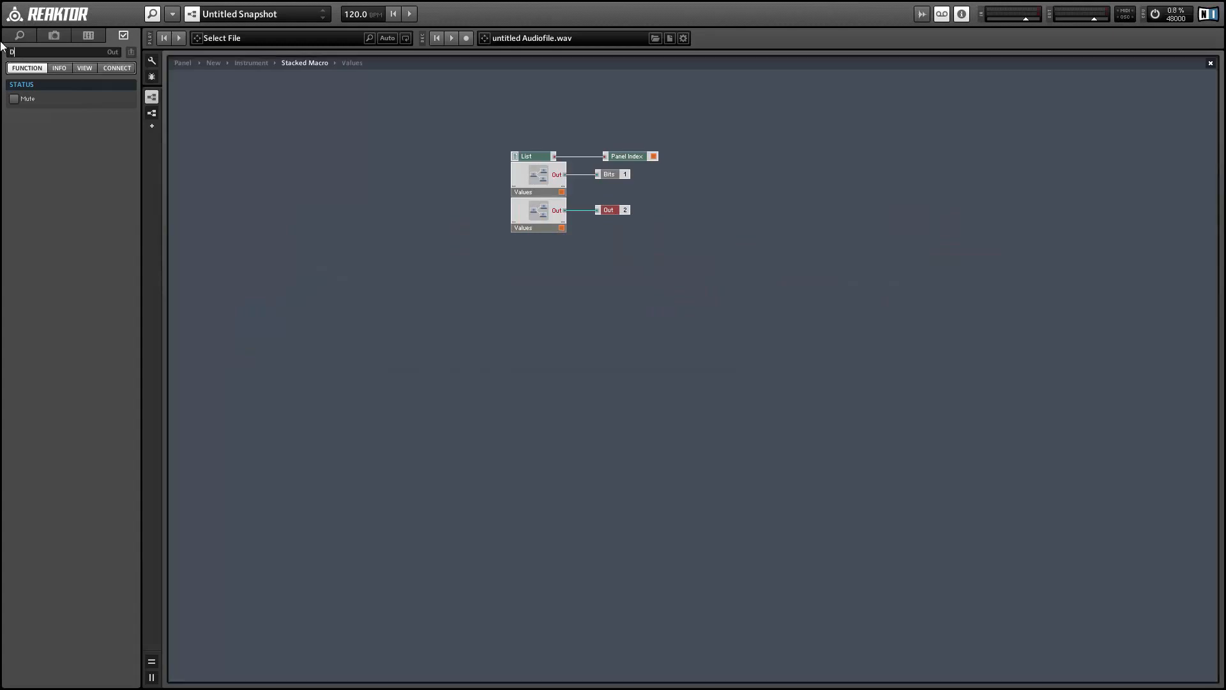
pyautogui.write('/W')
# Show the instrument panel, unlock it for editing, and move the Stacked Macro directly above the existing bar display.
pyautogui.click(182, 62)
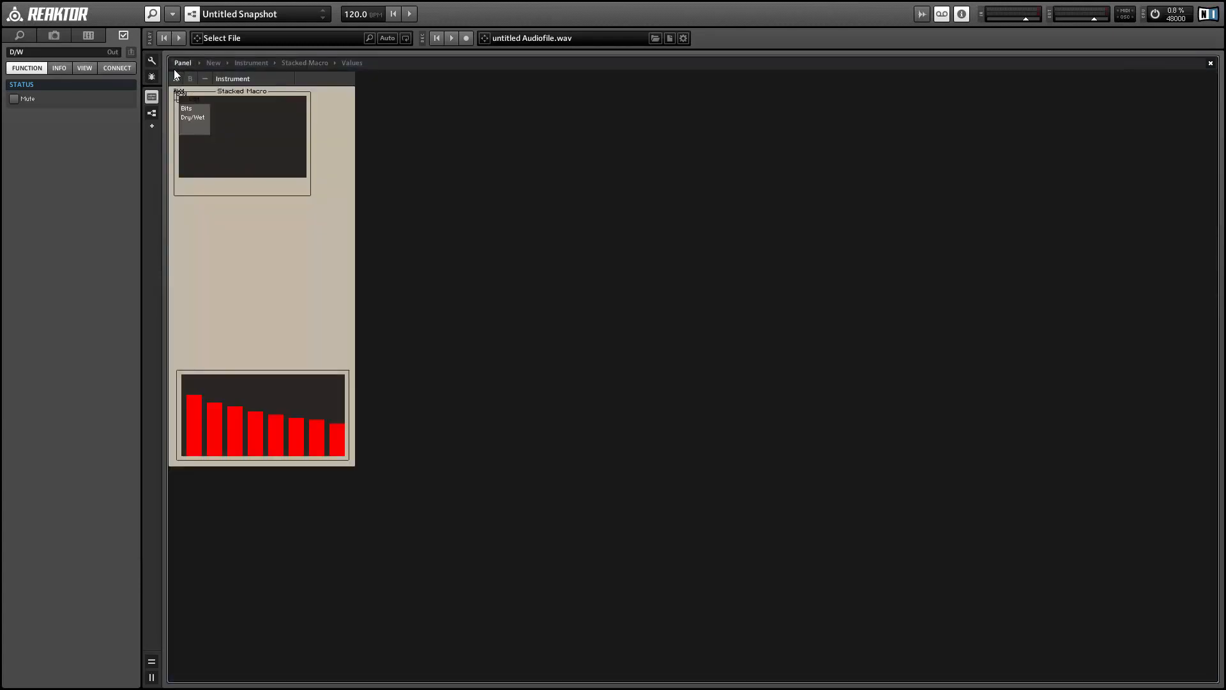
pyautogui.click(152, 61)
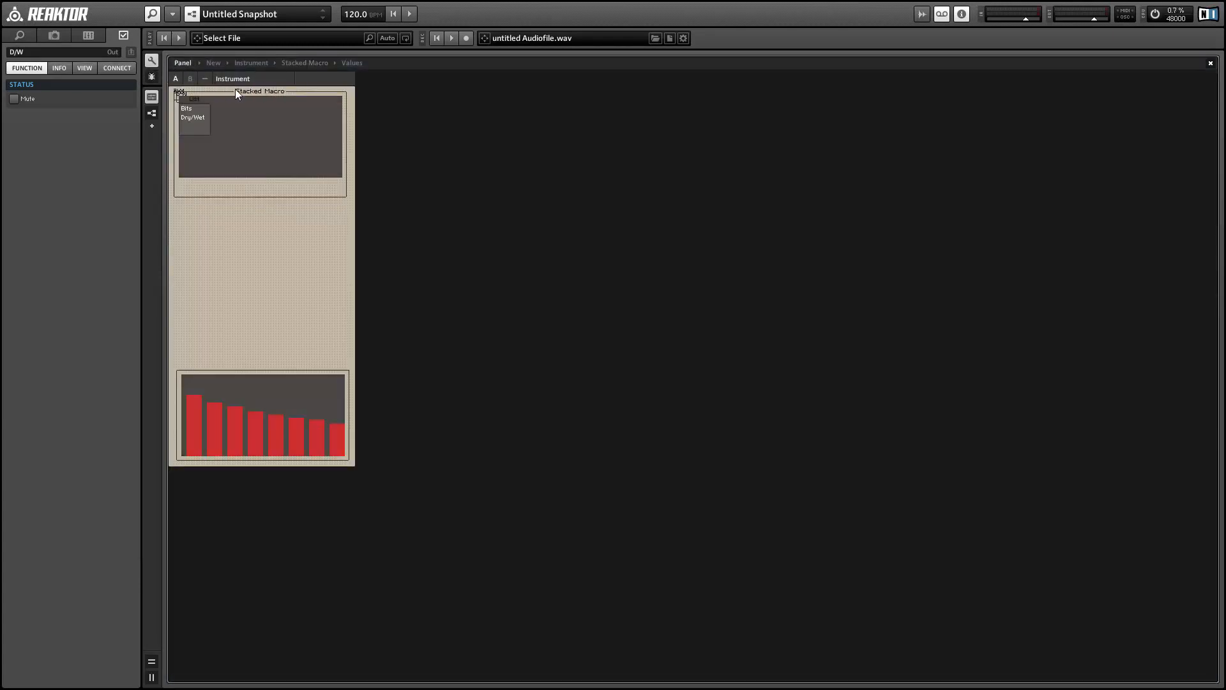
pyautogui.moveTo(239, 95); pyautogui.dragTo(276, 268)
# Hide the FX1 and Mono->Poly macros from the instrument panel.
pyautogui.click(180, 95)
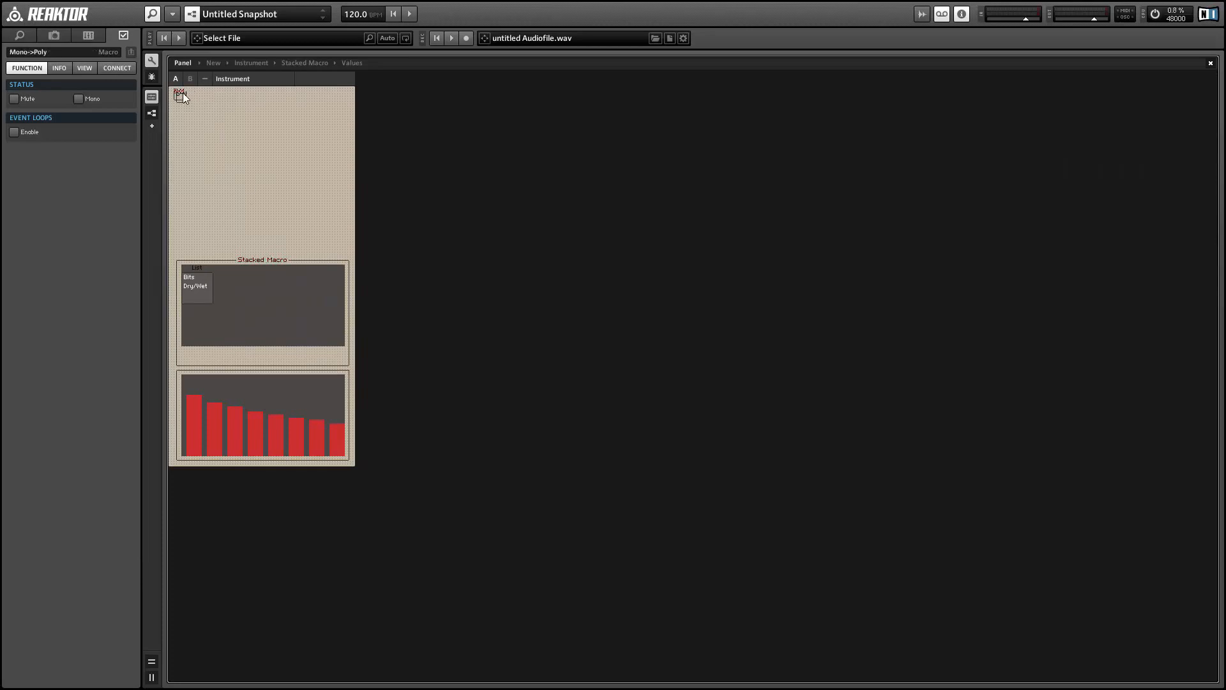
pyautogui.click(78, 68)
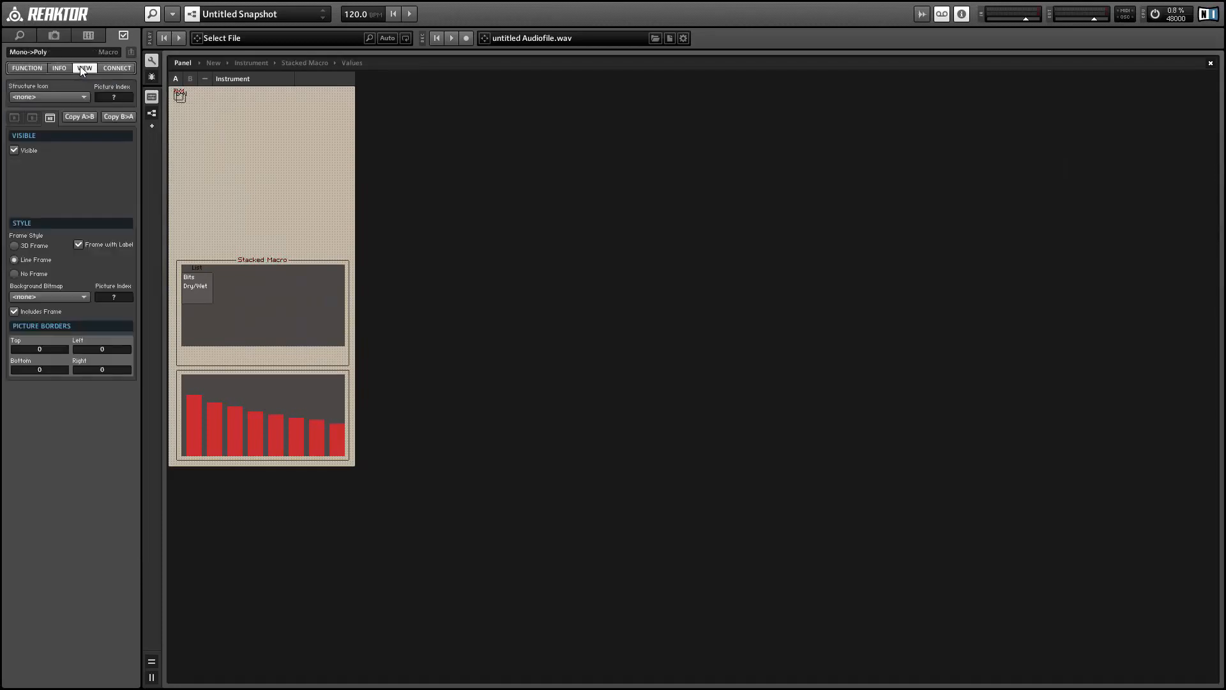
pyautogui.click(17, 152)
pyautogui.click(179, 95)
pyautogui.click(17, 152)
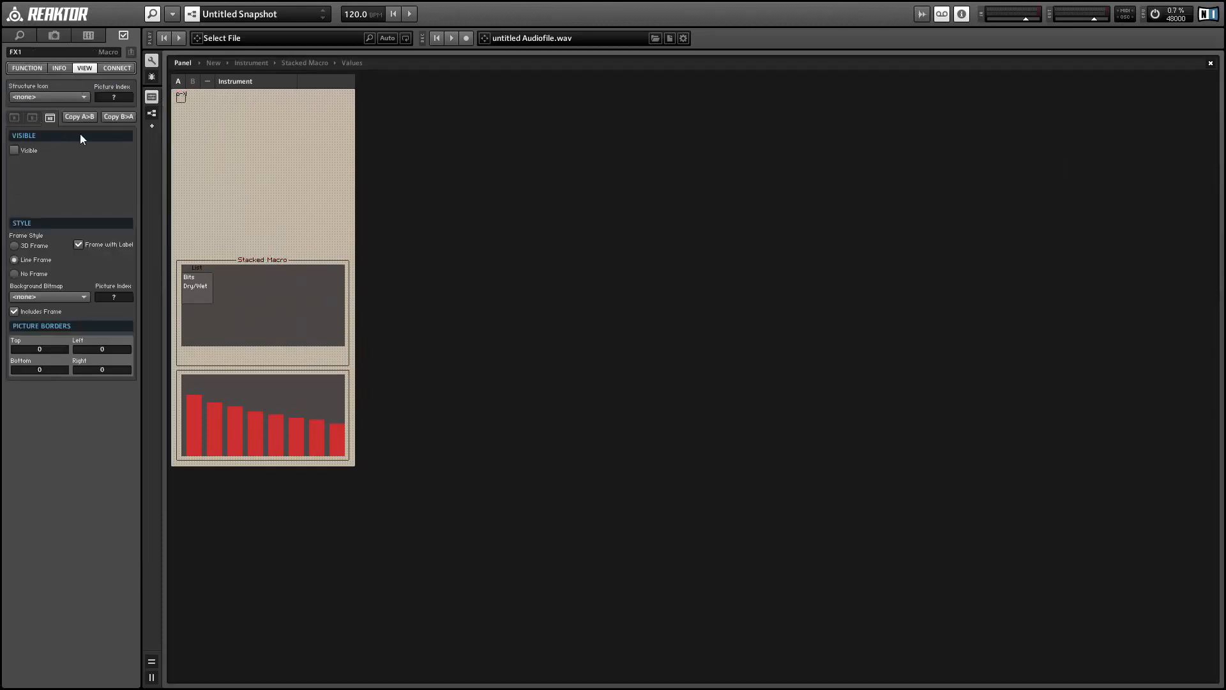
pyautogui.click(180, 96)
pyautogui.click(16, 152)
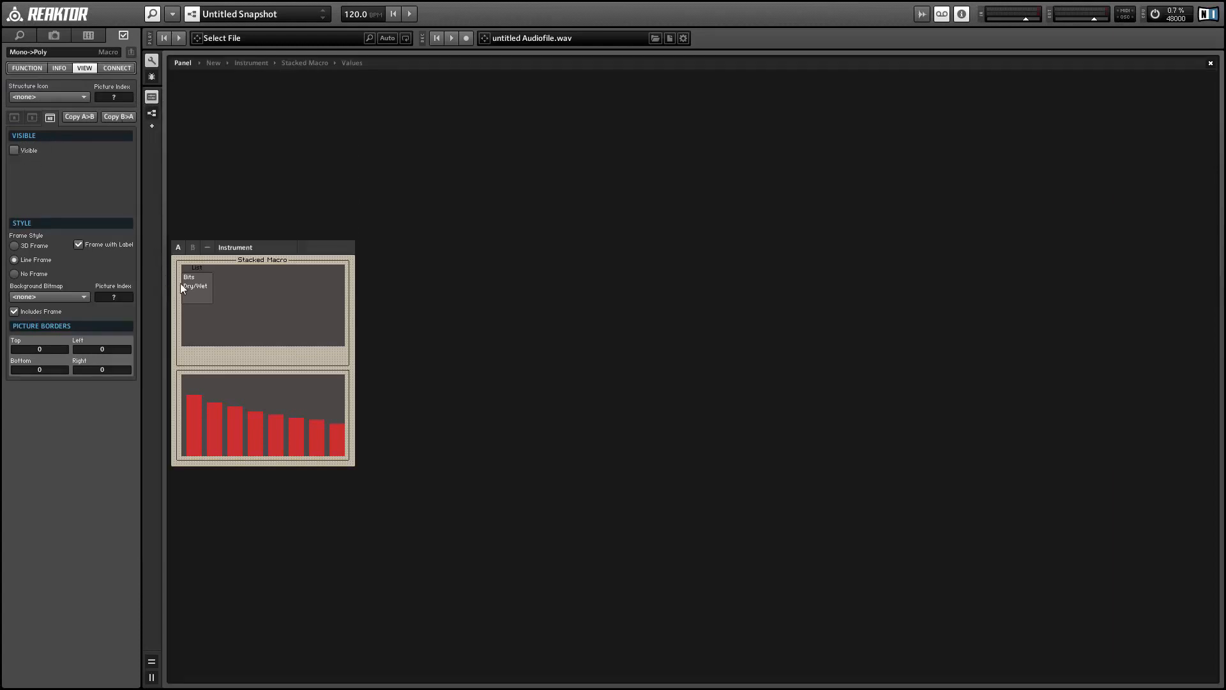
# Move the List to the right of the stacked bar display, hide its label, and lock the panel.
pyautogui.moveTo(181, 287); pyautogui.dragTo(370, 284)
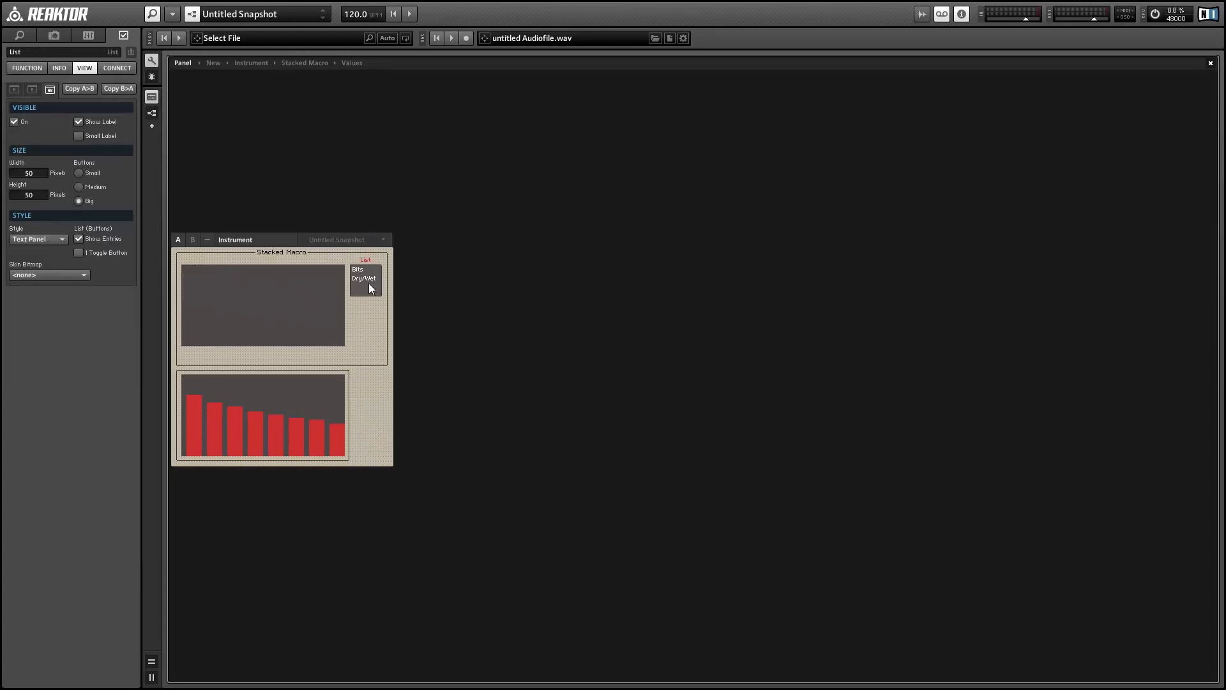
pyautogui.click(79, 121)
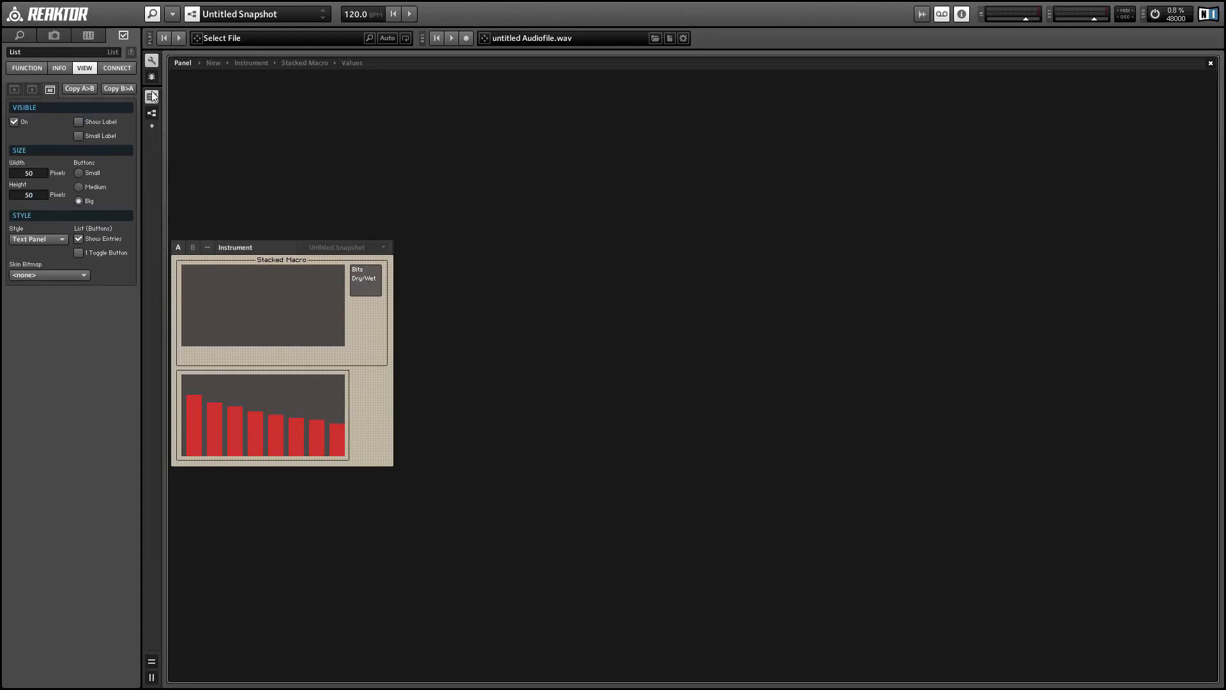
pyautogui.click(152, 60)
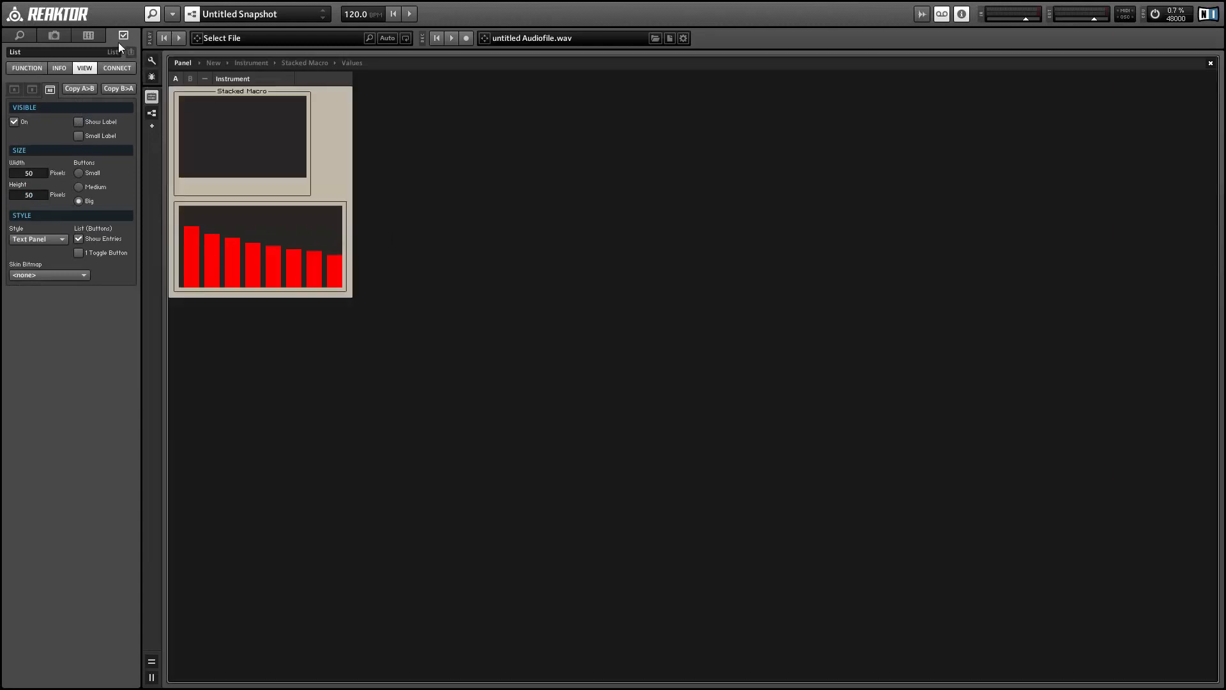
# Set the Stacked Macro's panel width to 330 pixels.
pyautogui.click(238, 96)
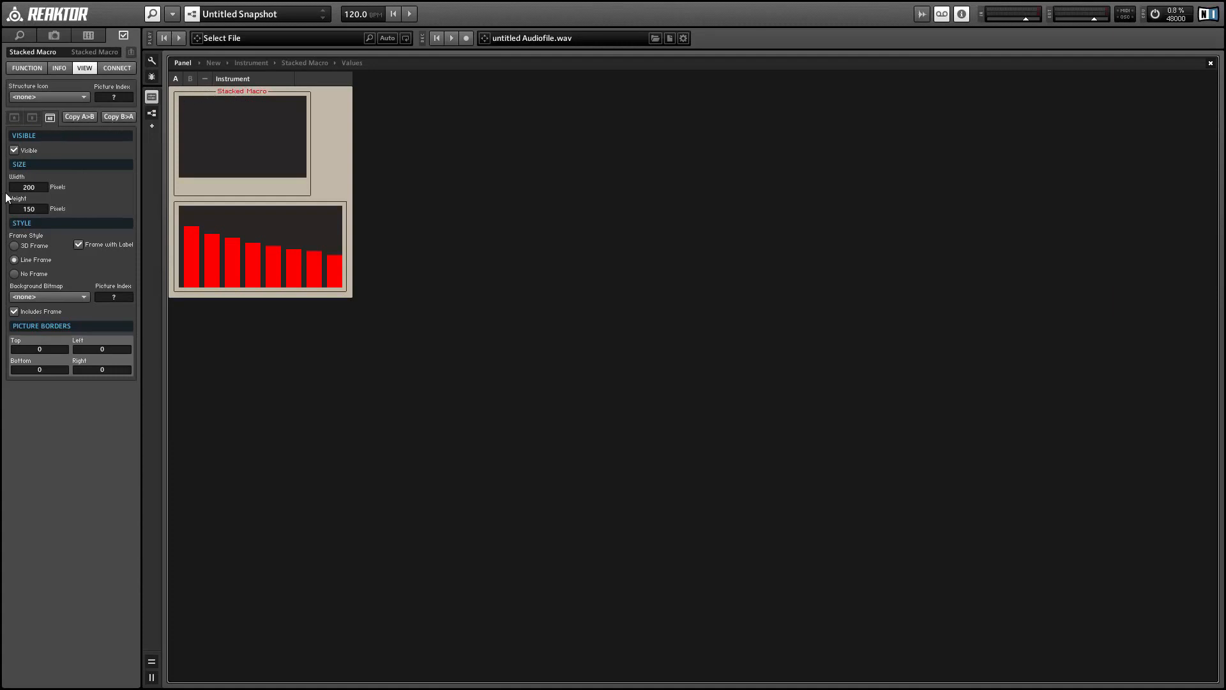
pyautogui.click(33, 187)
pyautogui.write('330')
pyautogui.press('Return')
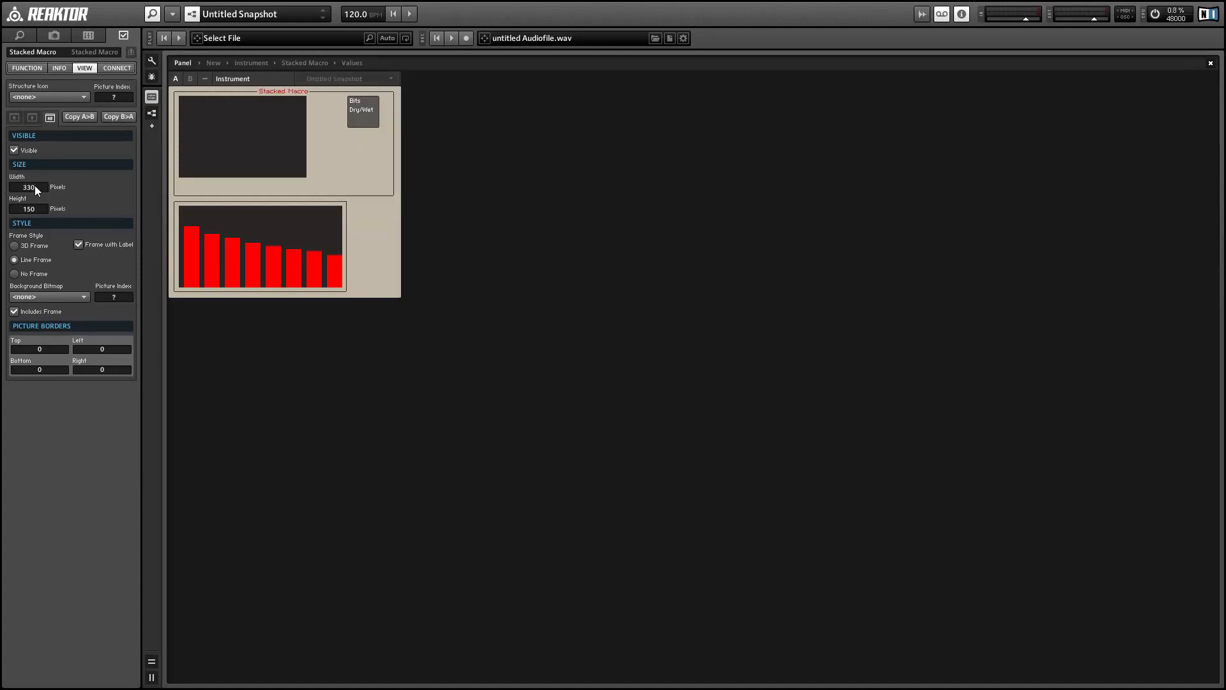
pyautogui.click(155, 60)
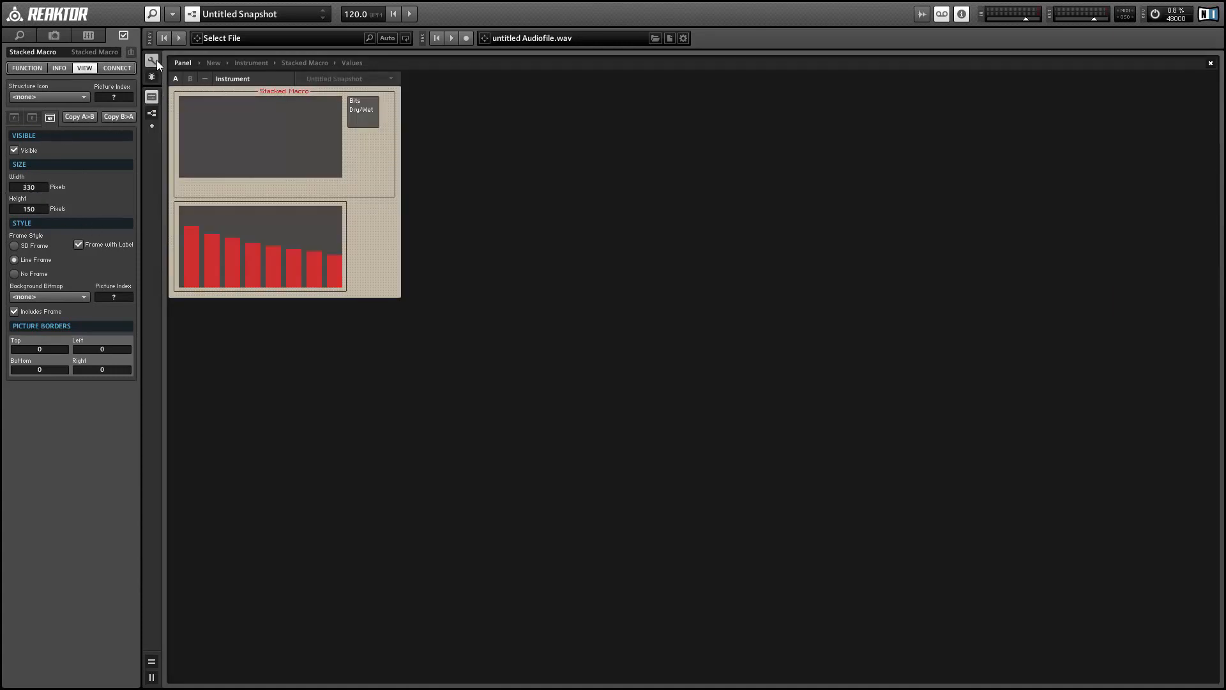
# Test the Bits display by drawing different stepped levels across its eight bars with Bits selected in the List.
pyautogui.moveTo(313, 158); pyautogui.dragTo(263, 120)
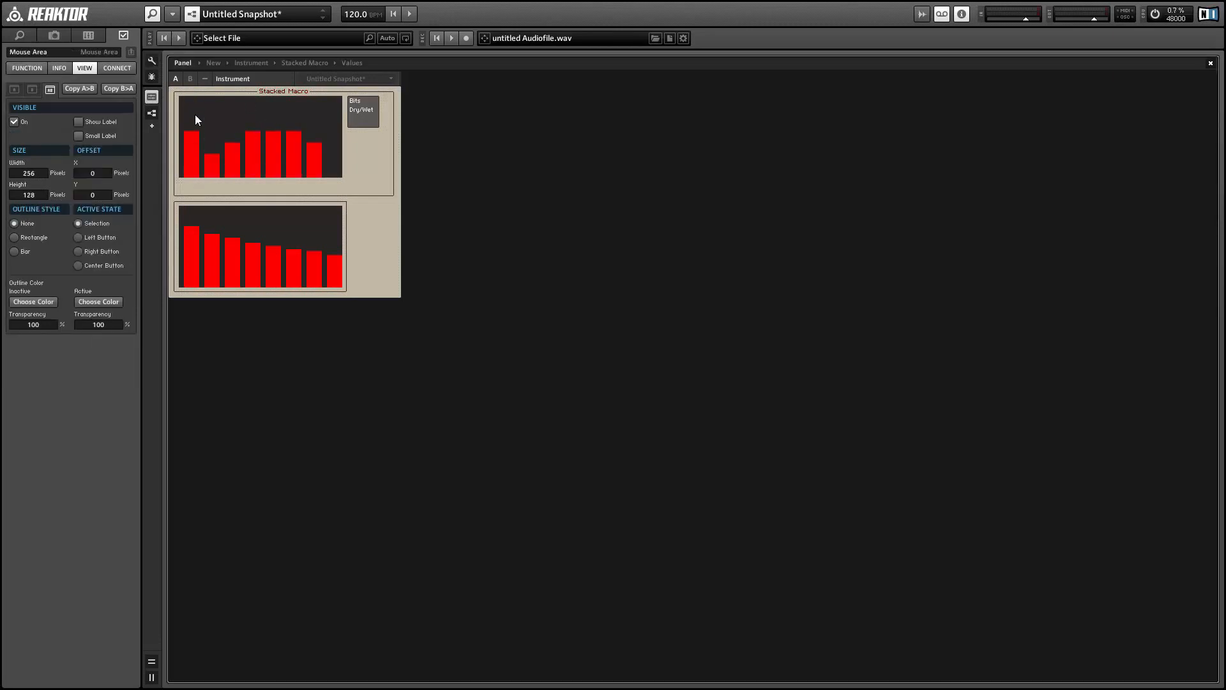
pyautogui.moveTo(195, 119)
pyautogui.mouseDown()
pyautogui.moveTo(337, 164)
pyautogui.moveTo(219, 134)
pyautogui.mouseUp()
pyautogui.click(351, 102)
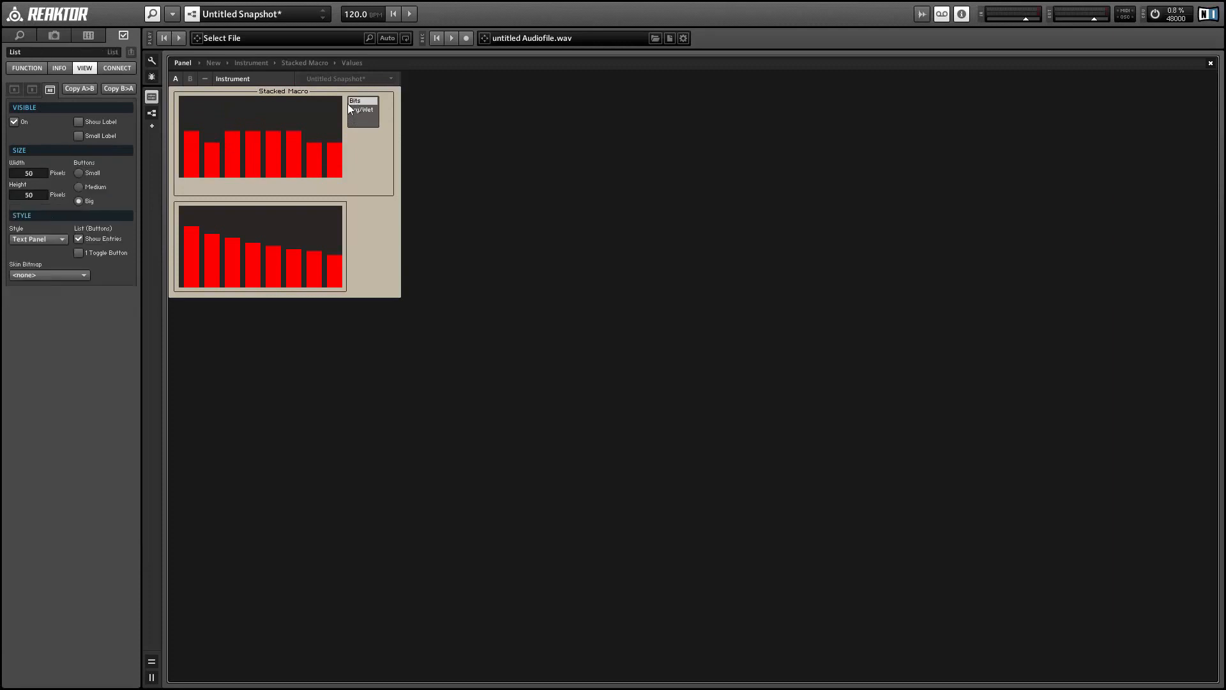
pyautogui.moveTo(335, 138)
pyautogui.mouseDown()
pyautogui.moveTo(175, 106)
pyautogui.moveTo(227, 152)
pyautogui.moveTo(351, 121)
pyautogui.mouseUp()
# Select Dry/Wet in the List, draw new levels across its bars, and switch between Bits and Dry/Wet to compare both patterns.
pyautogui.click(357, 110)
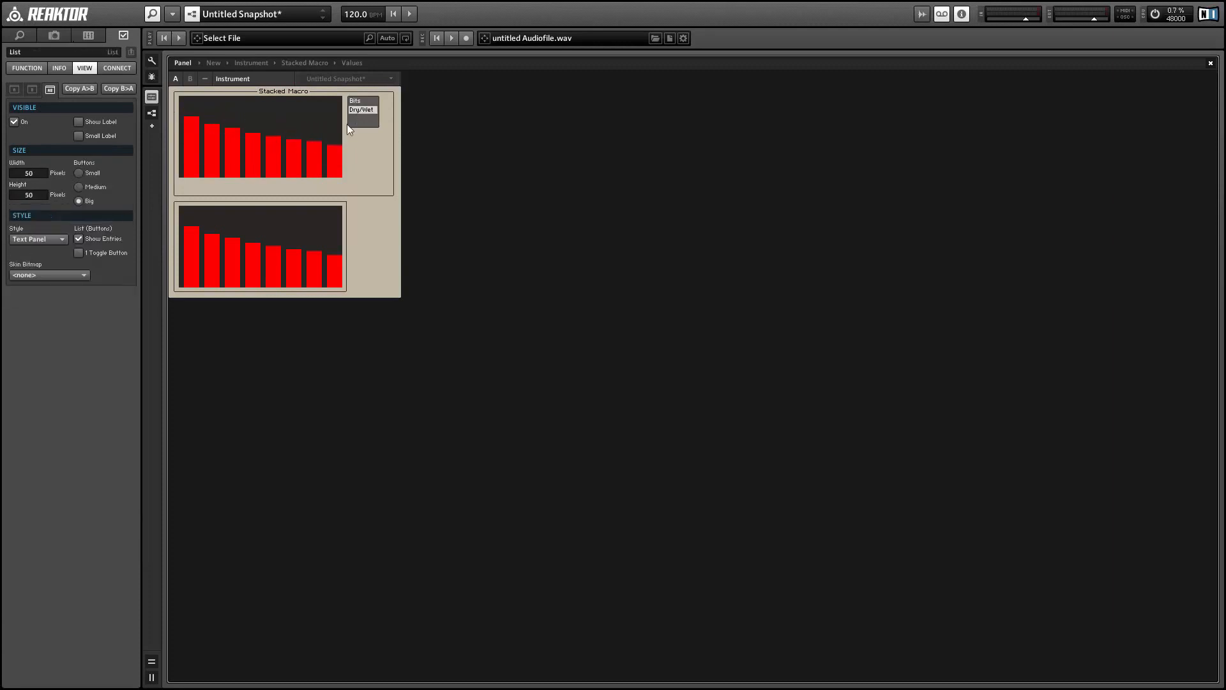
pyautogui.moveTo(272, 110)
pyautogui.mouseDown()
pyautogui.moveTo(179, 140)
pyautogui.moveTo(255, 97)
pyautogui.moveTo(338, 141)
pyautogui.mouseUp()
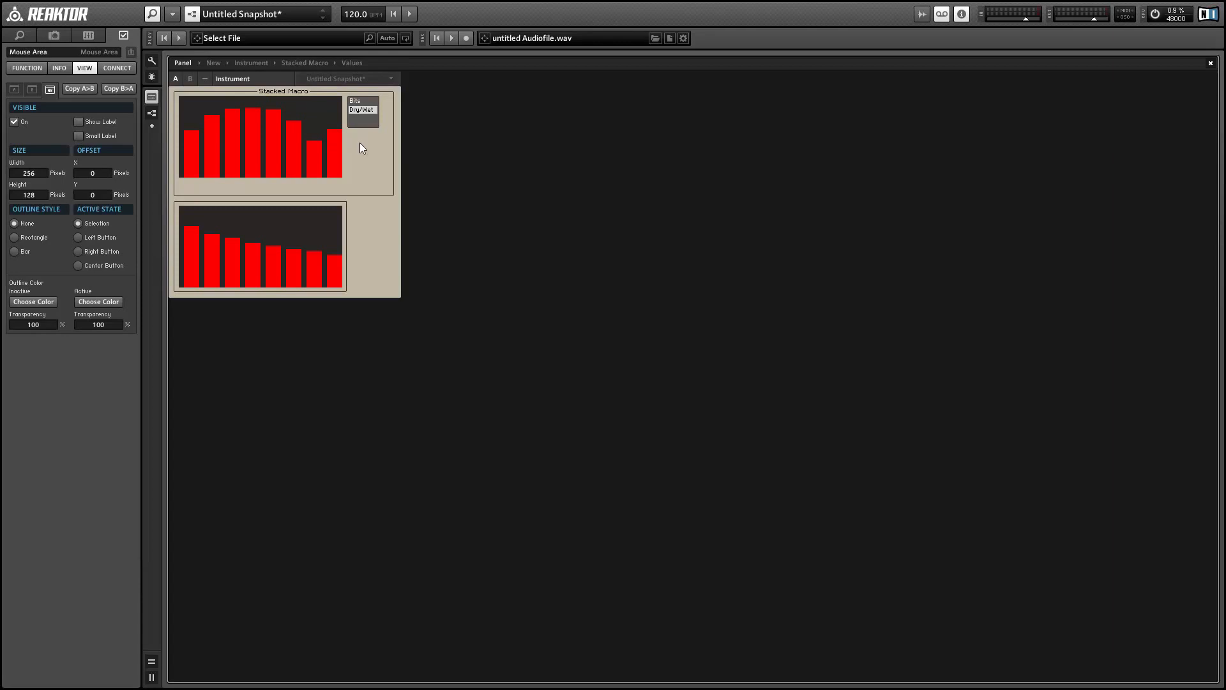
pyautogui.click(359, 100)
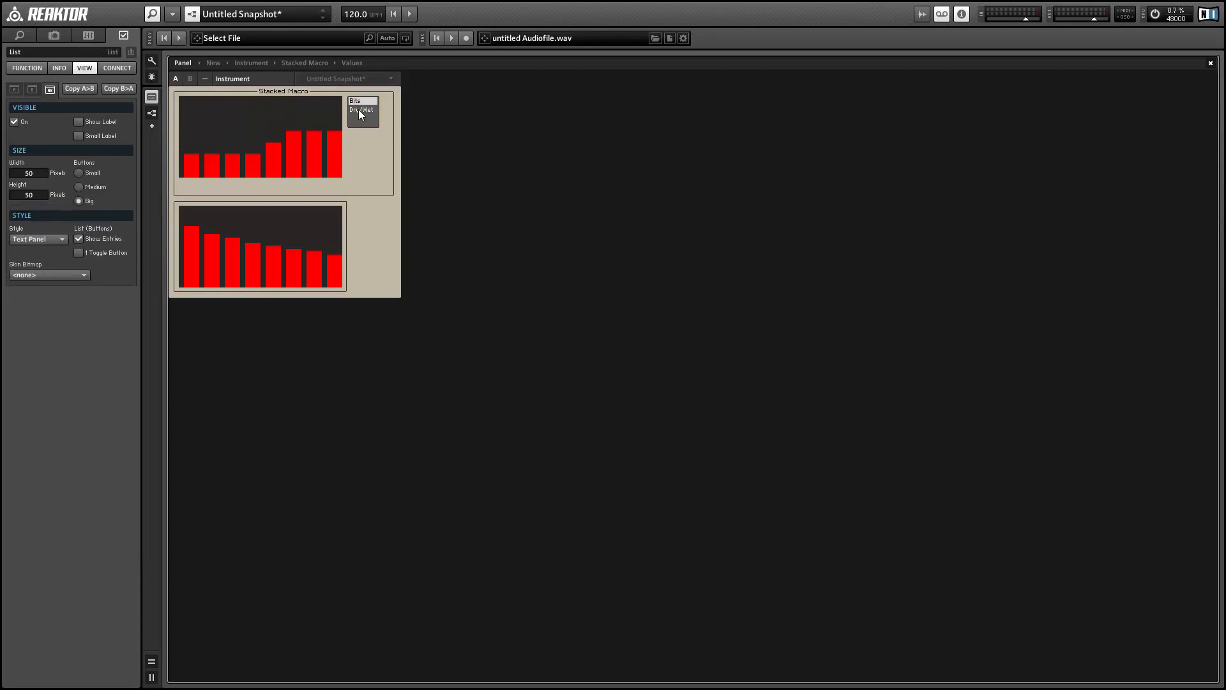
pyautogui.click(358, 110)
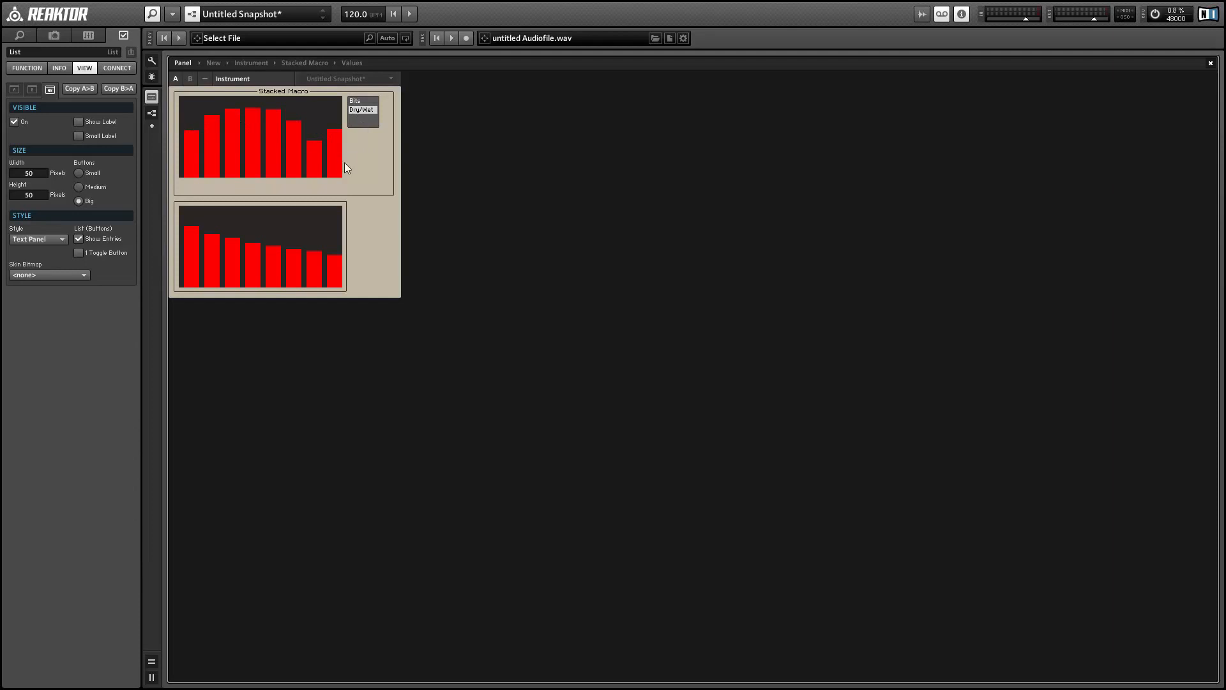
# Add a Merge module inside the Stacked Macro and feed it the outputs of both Values macros.
pyautogui.doubleClick(365, 174)
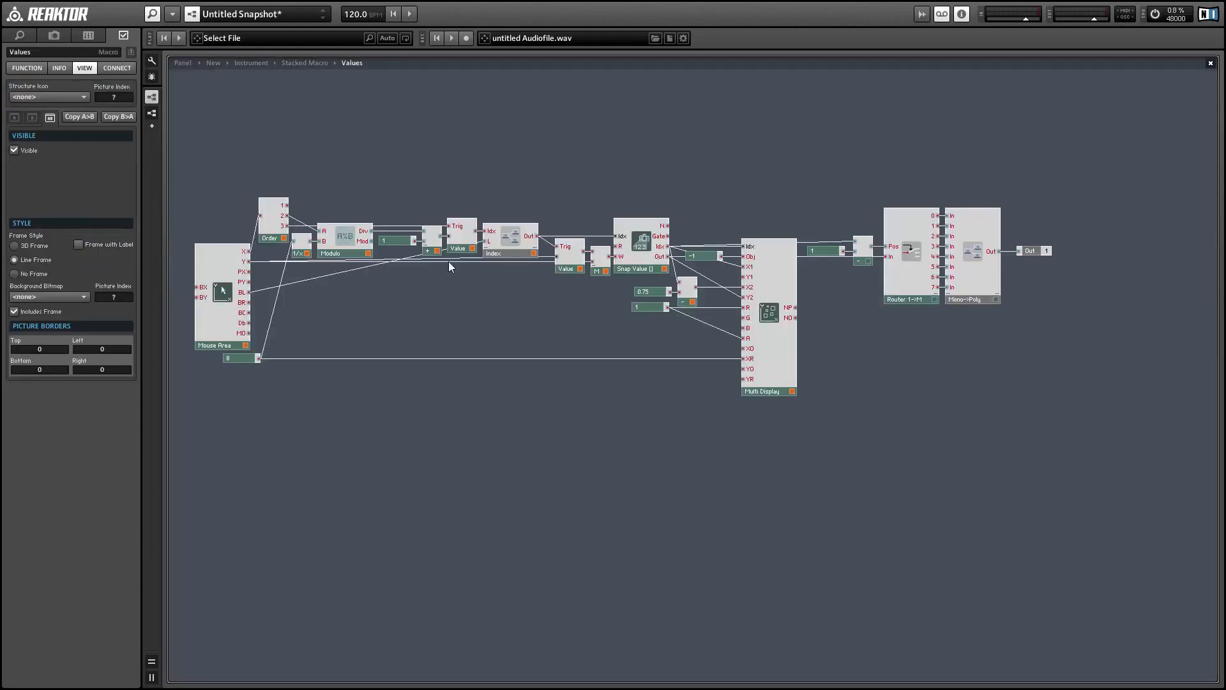
pyautogui.doubleClick(462, 300)
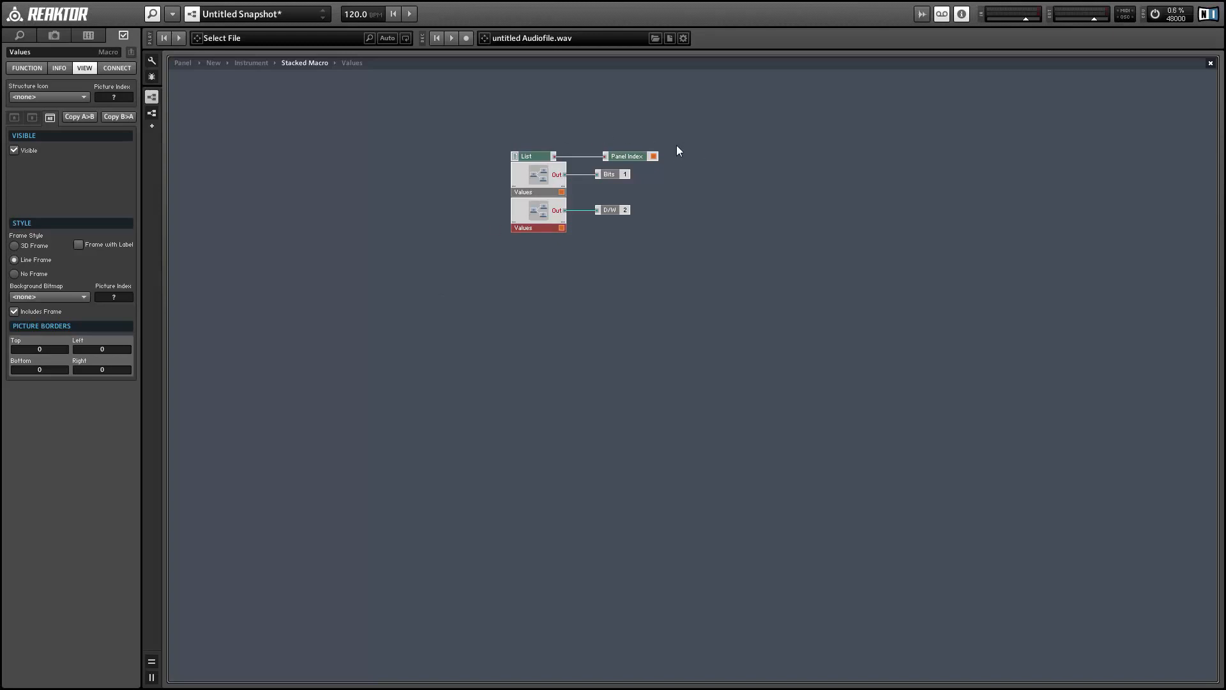
pyautogui.rightClick(788, 164)
pyautogui.moveTo(830, 171)
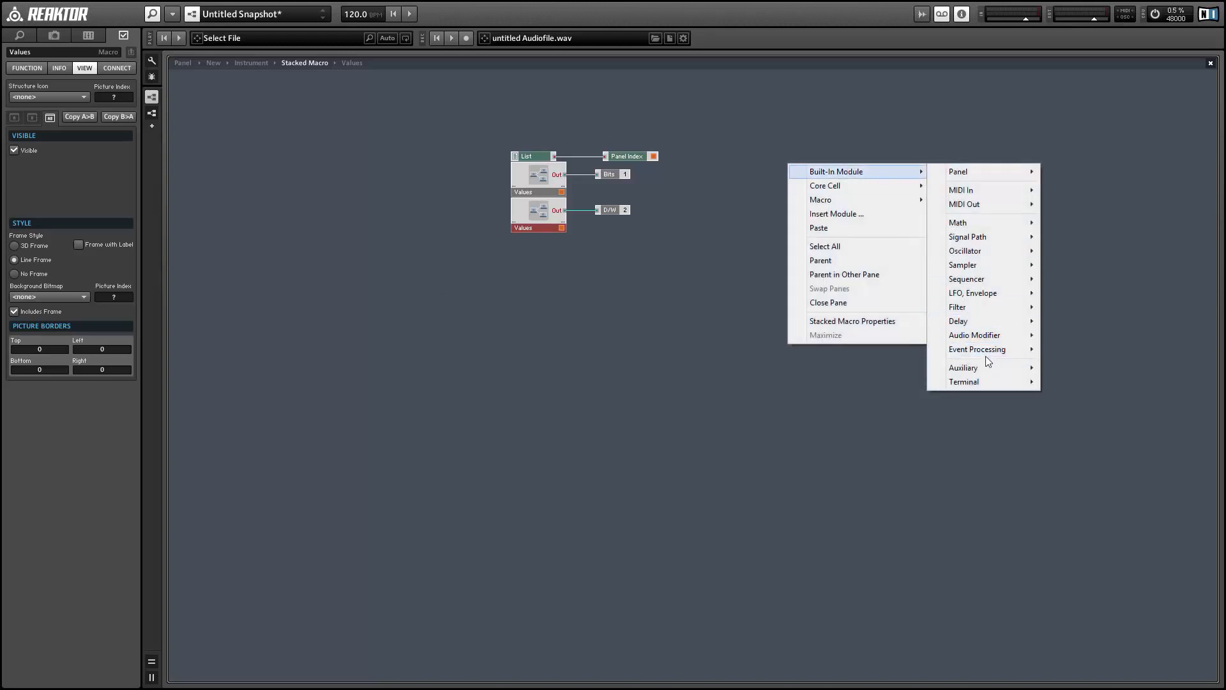
pyautogui.moveTo(986, 355)
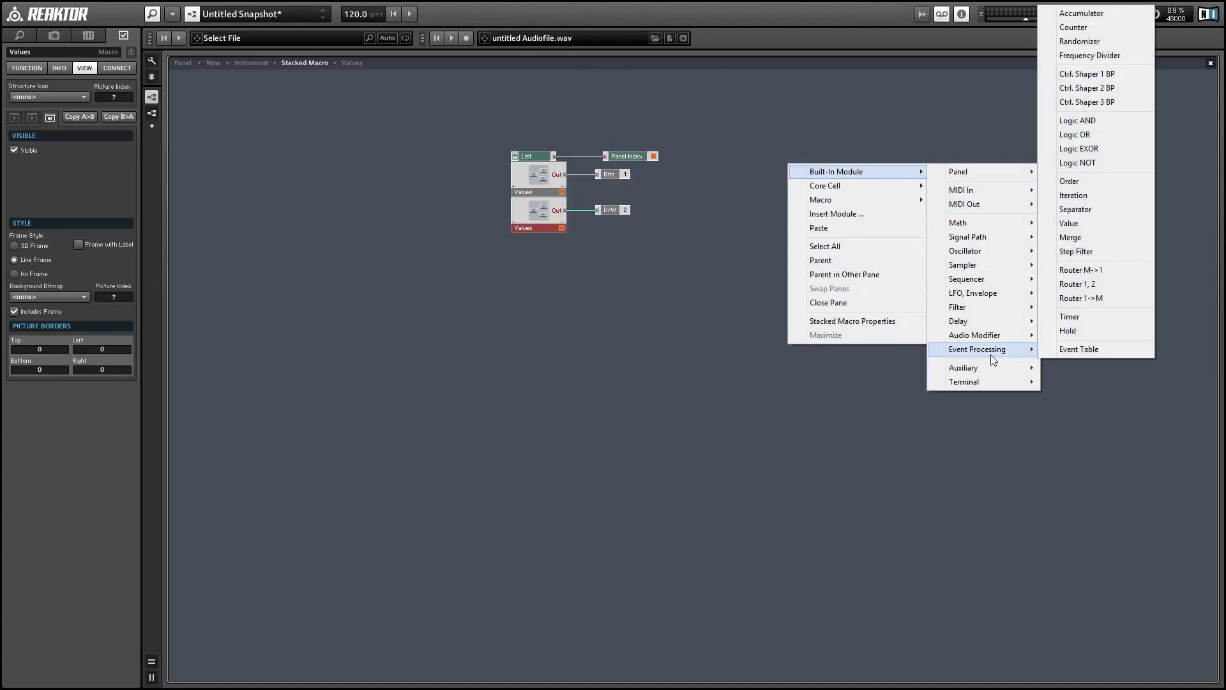
pyautogui.click(1079, 252)
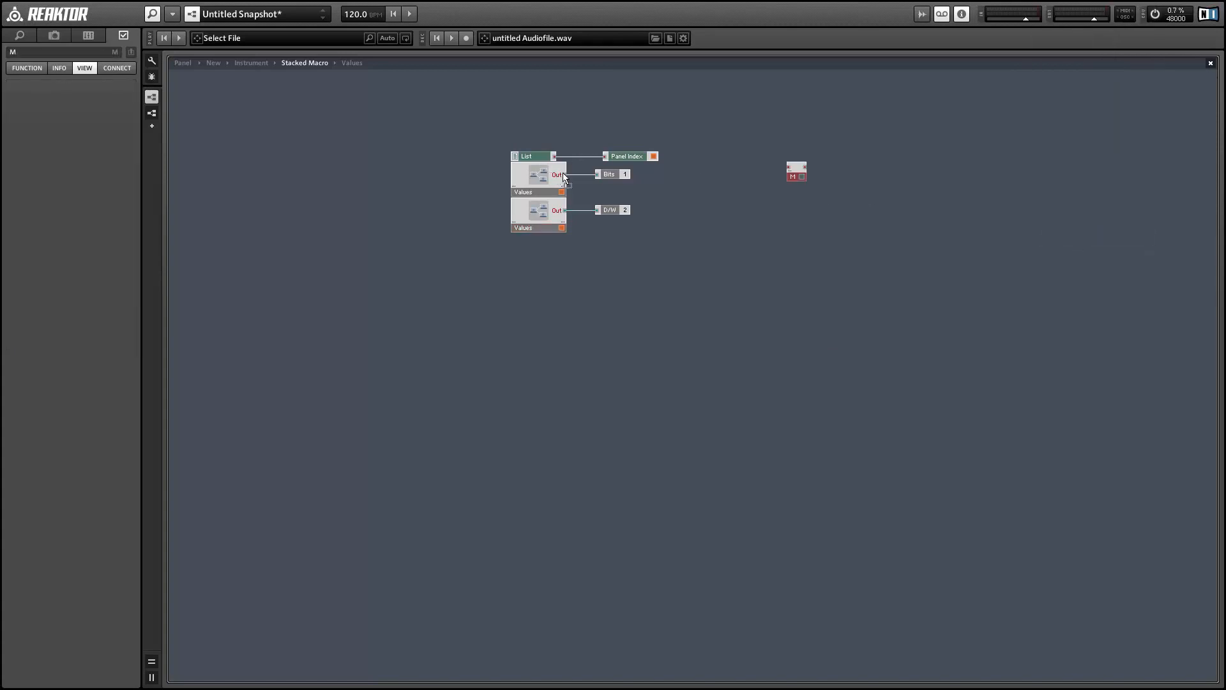
pyautogui.moveTo(565, 174); pyautogui.dragTo(789, 167)
pyautogui.moveTo(565, 210); pyautogui.dragTo(676, 199)
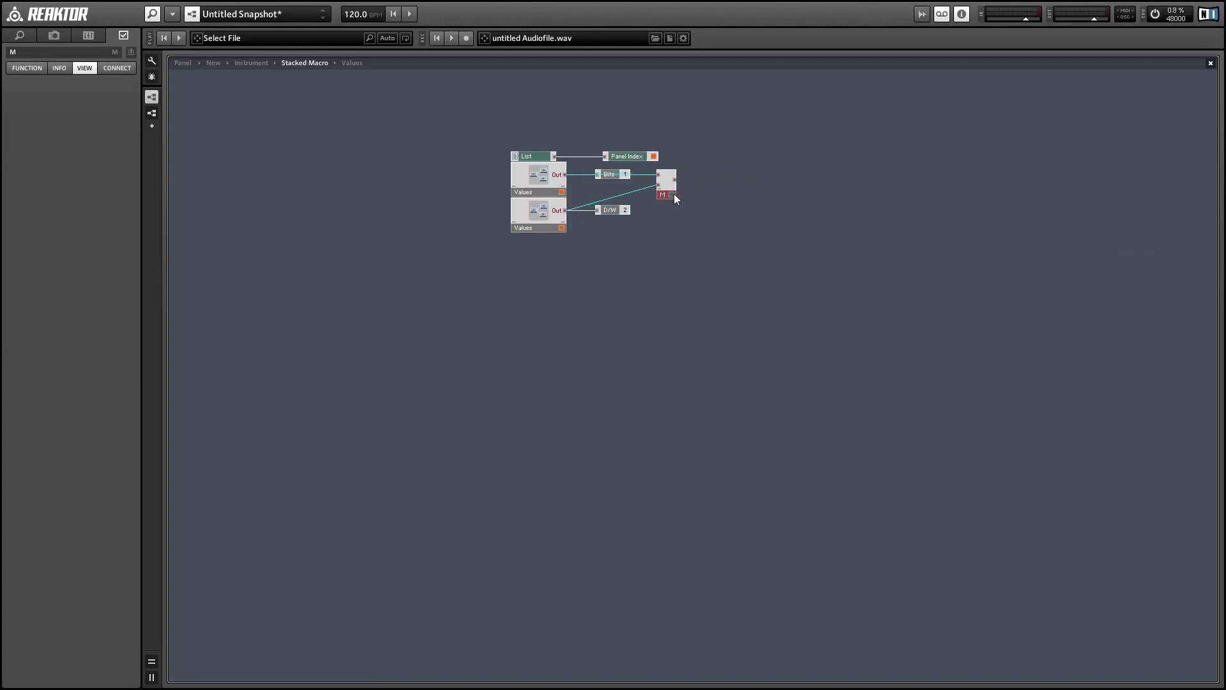
pyautogui.rightClick(748, 172)
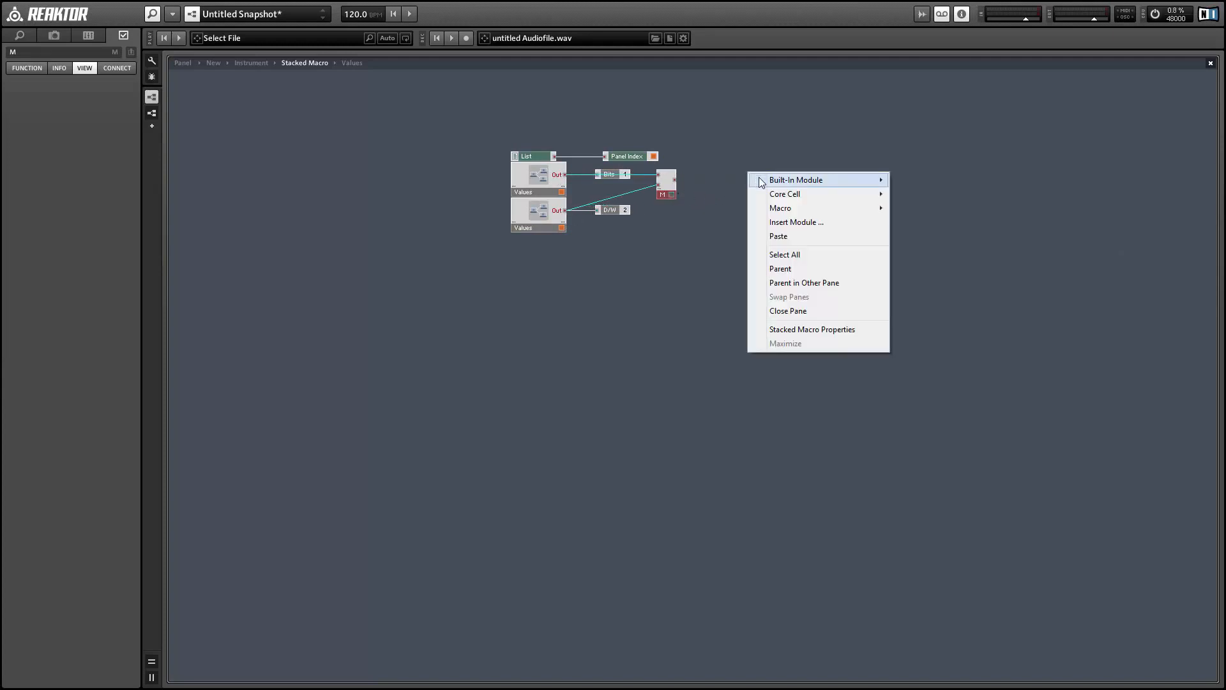
pyautogui.moveTo(795, 180)
pyautogui.moveTo(918, 180)
pyautogui.click(1056, 330)
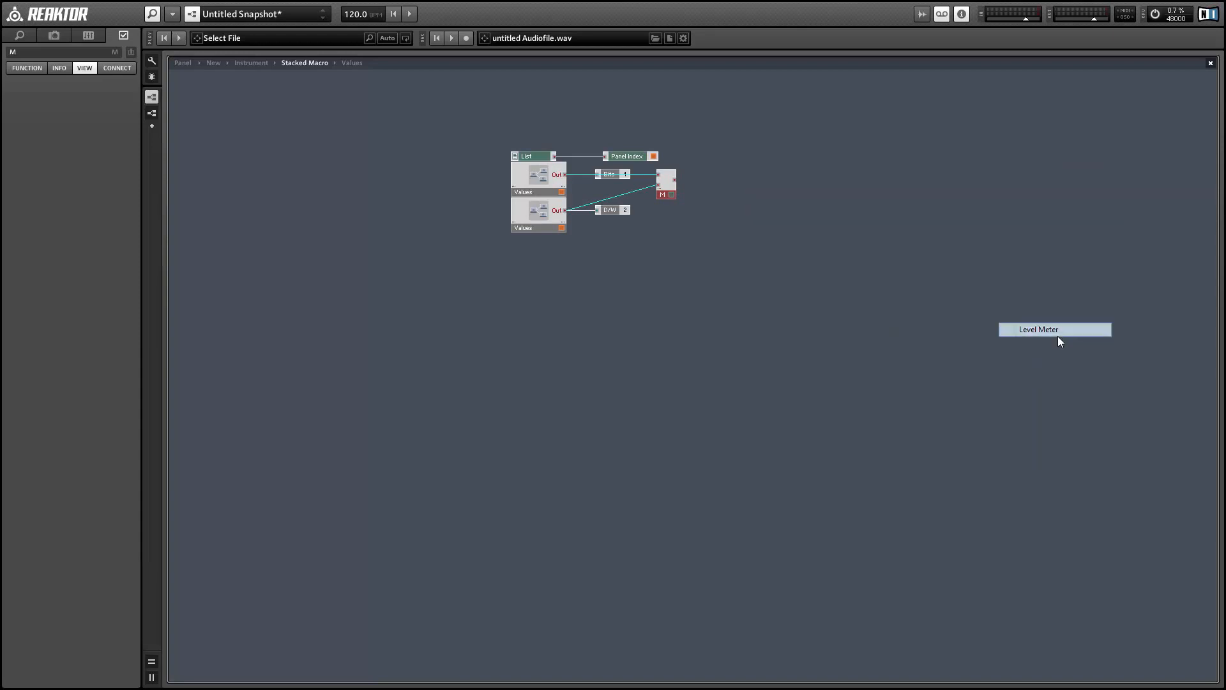
pyautogui.moveTo(672, 181); pyautogui.dragTo(752, 173)
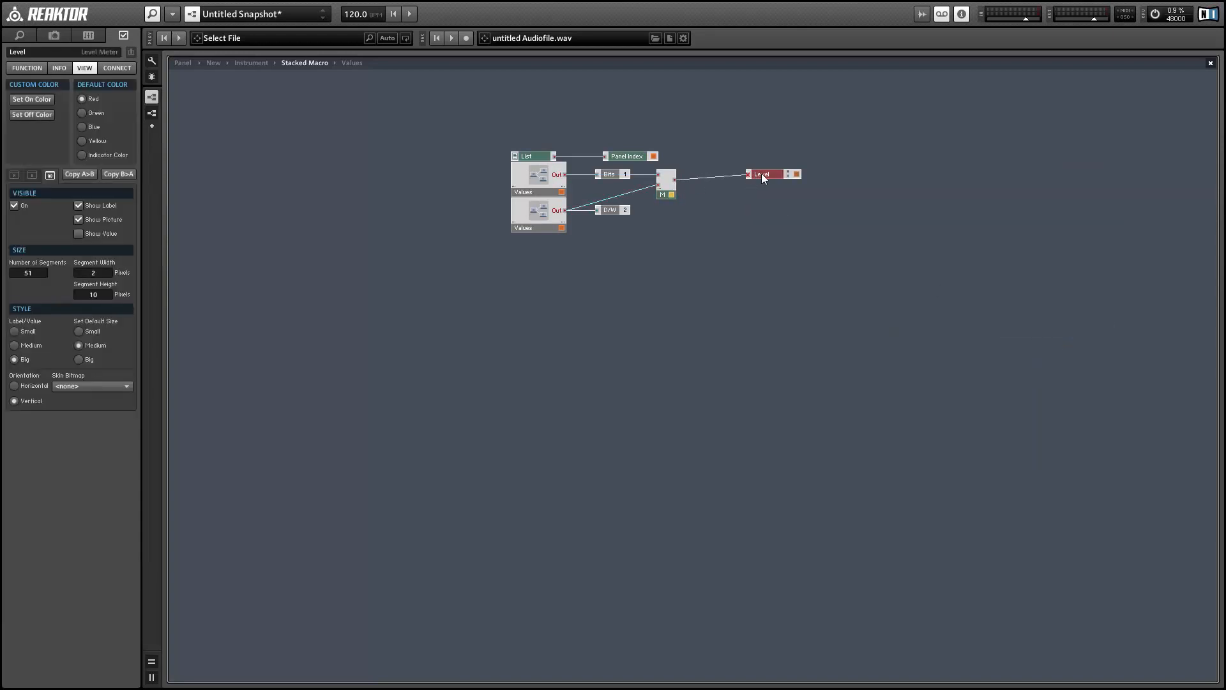
pyautogui.press('Delete')
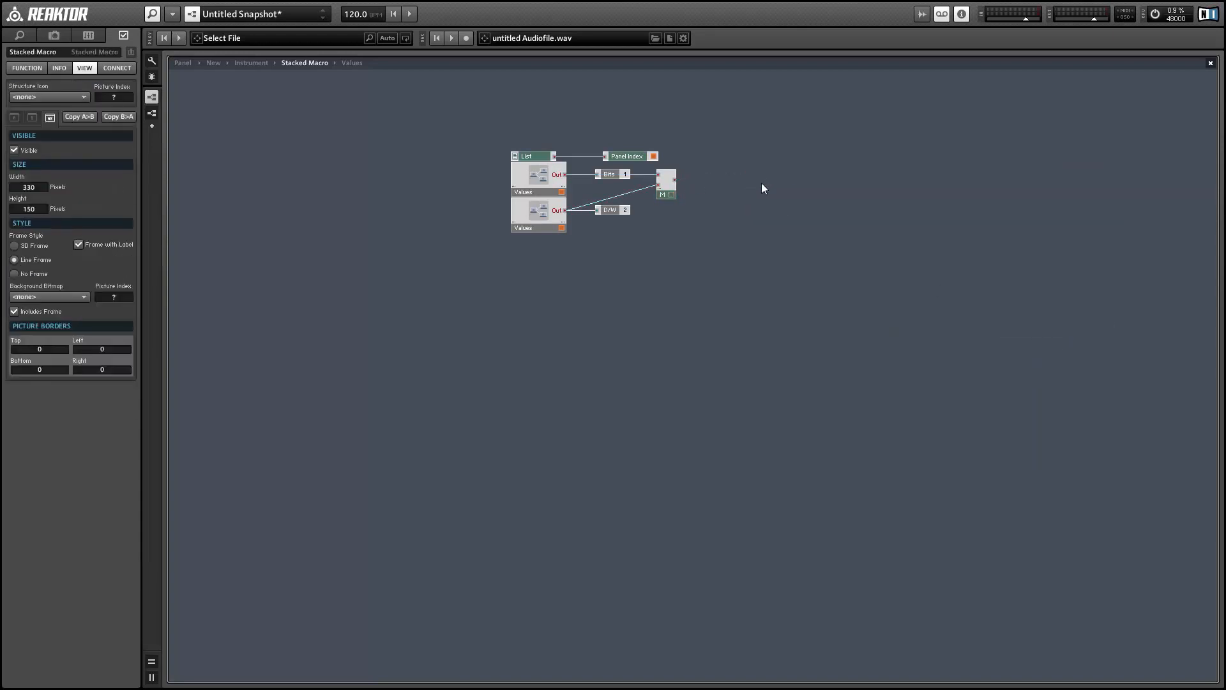
# Add a Numeric display to the Stacked Macro and connect the Merge output to it.
pyautogui.rightClick(760, 184)
pyautogui.moveTo(803, 194)
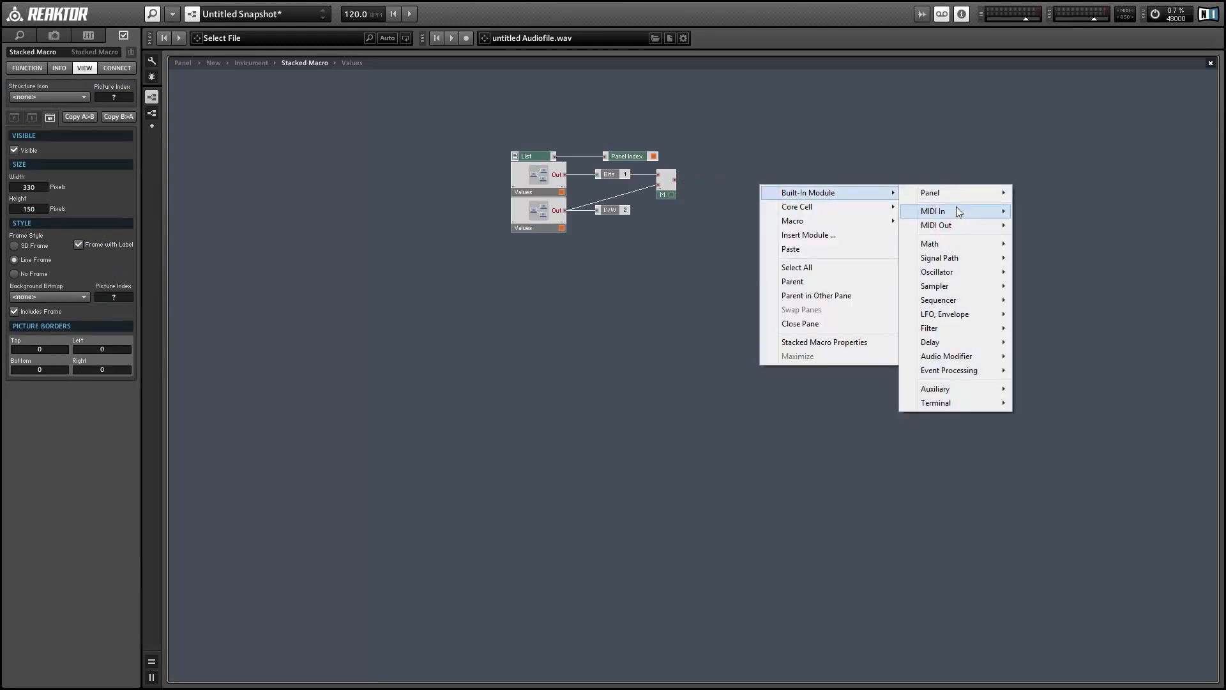
pyautogui.moveTo(959, 197)
pyautogui.click(1050, 276)
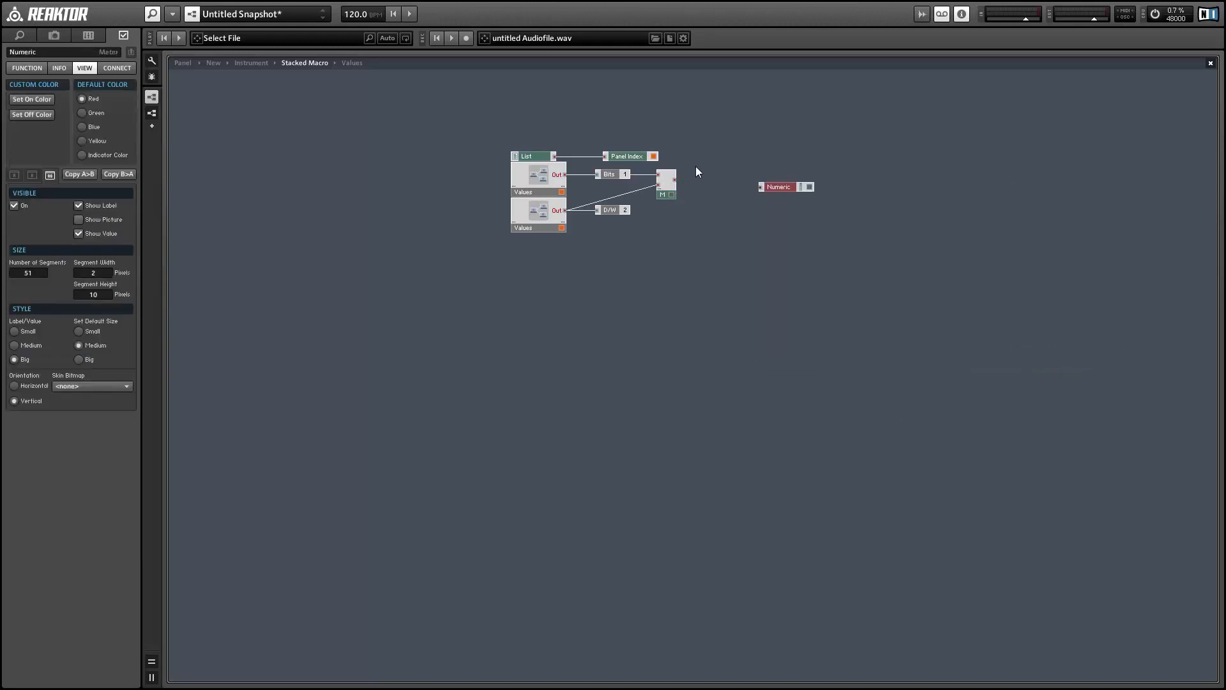
pyautogui.moveTo(675, 179); pyautogui.dragTo(761, 187)
# Insert an Event V.C. All module between the Merge and the Numeric display, and move the display closer to it.
pyautogui.rightClick(708, 152)
pyautogui.moveTo(760, 158)
pyautogui.moveTo(913, 352)
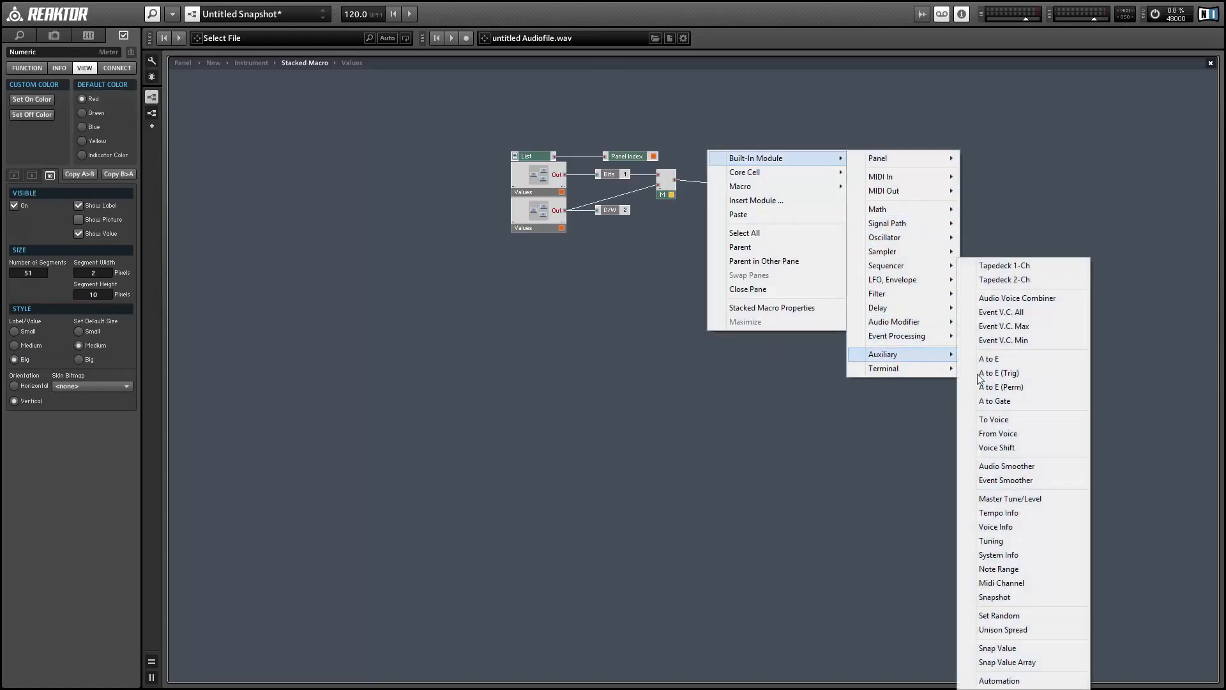
pyautogui.click(999, 312)
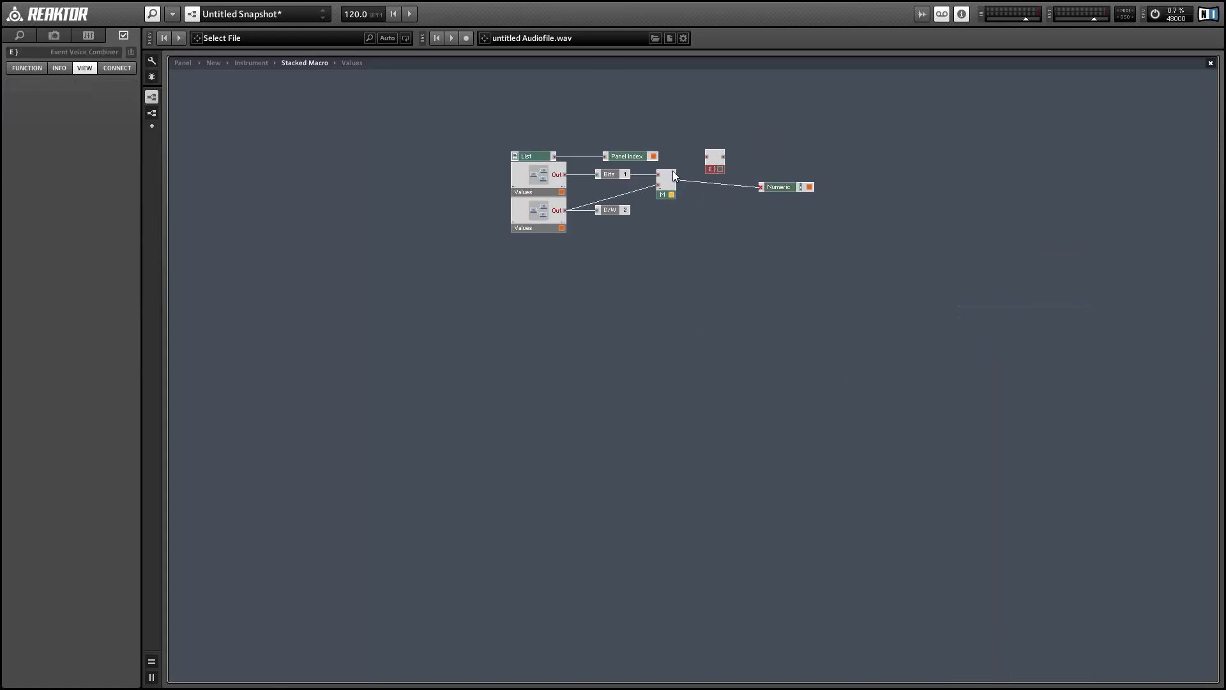
pyautogui.moveTo(674, 178); pyautogui.dragTo(706, 193)
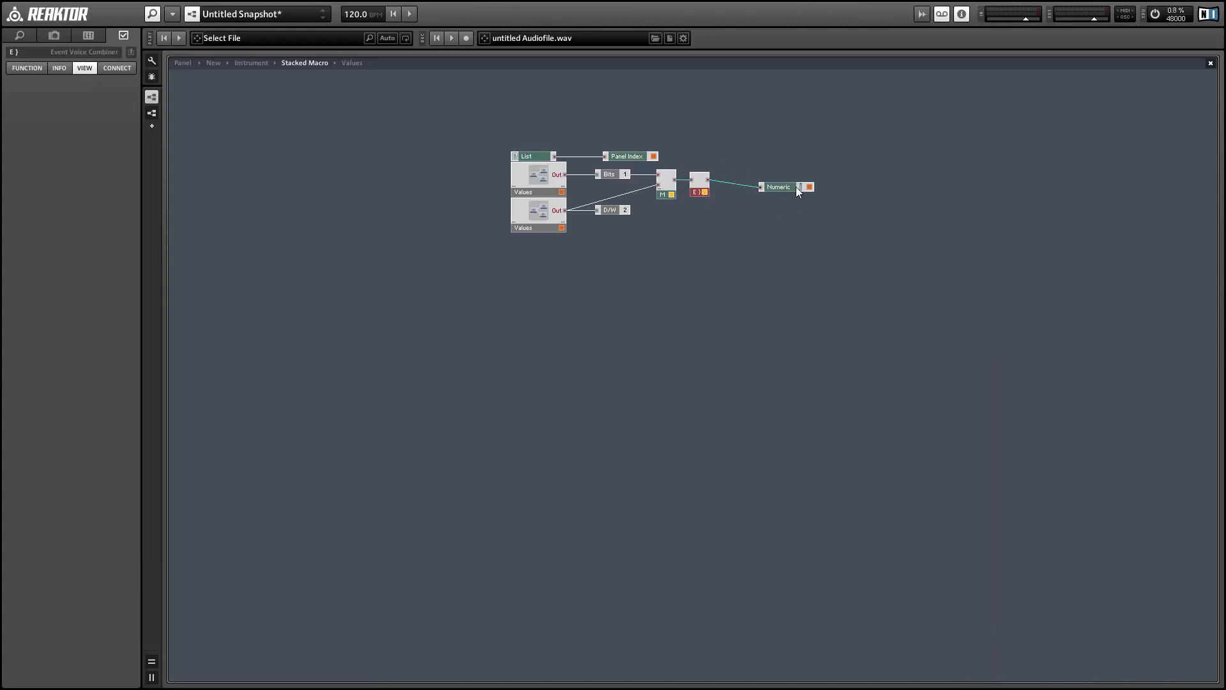
pyautogui.moveTo(796, 186); pyautogui.dragTo(760, 179)
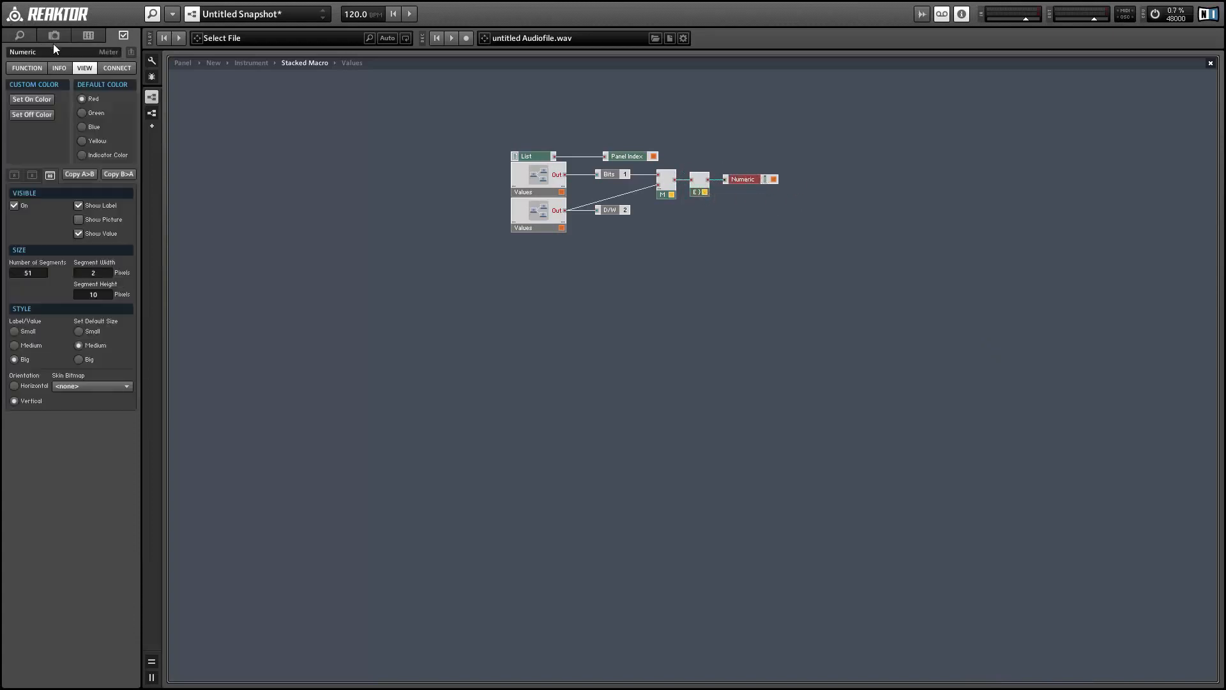
# Rename the Numeric display as Value.
pyautogui.moveTo(53, 52); pyautogui.dragTo(1, 40)
pyautogui.write('Valu')
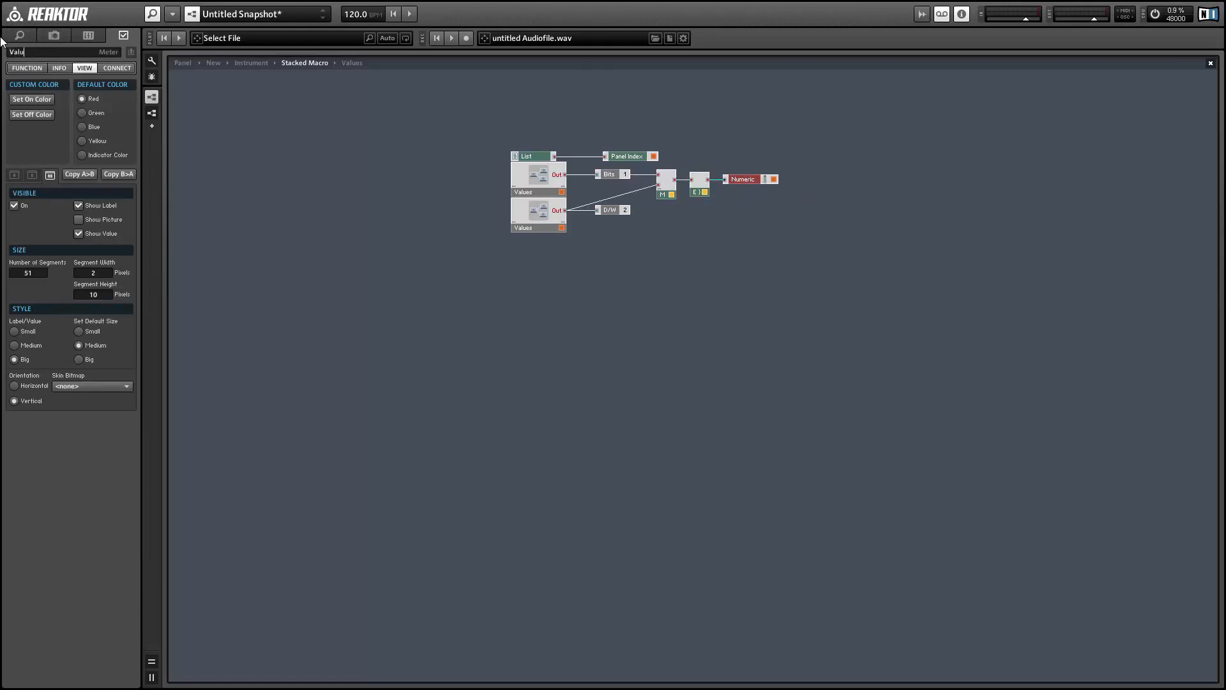
pyautogui.write('e')
pyautogui.press('Return')
pyautogui.click(191, 162)
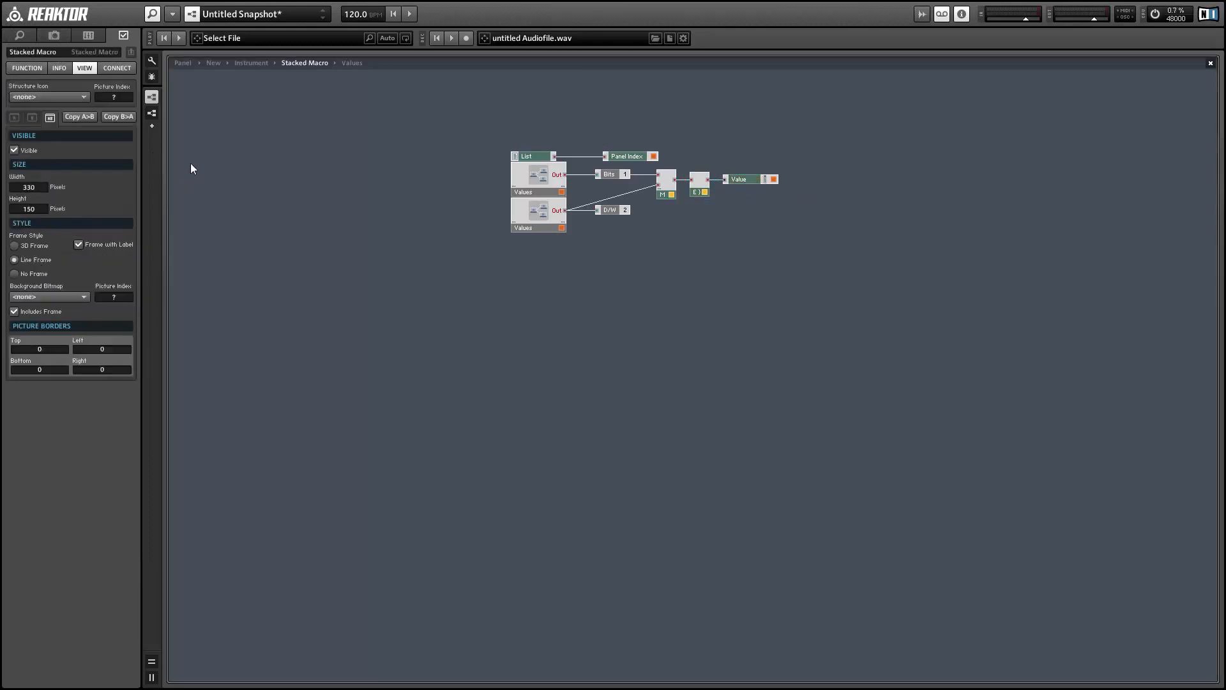
# Unlock the panel, place the Value display below the List beside the stacked bars, and lock the panel again.
pyautogui.click(179, 64)
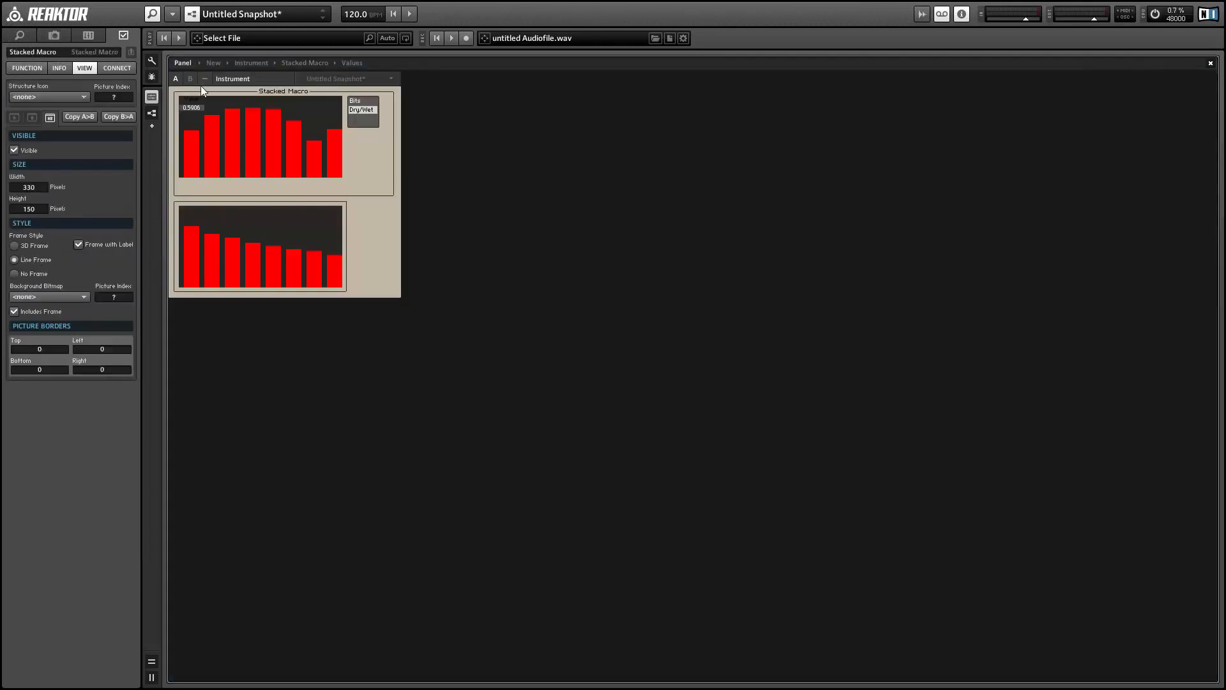
pyautogui.click(151, 60)
pyautogui.click(333, 146)
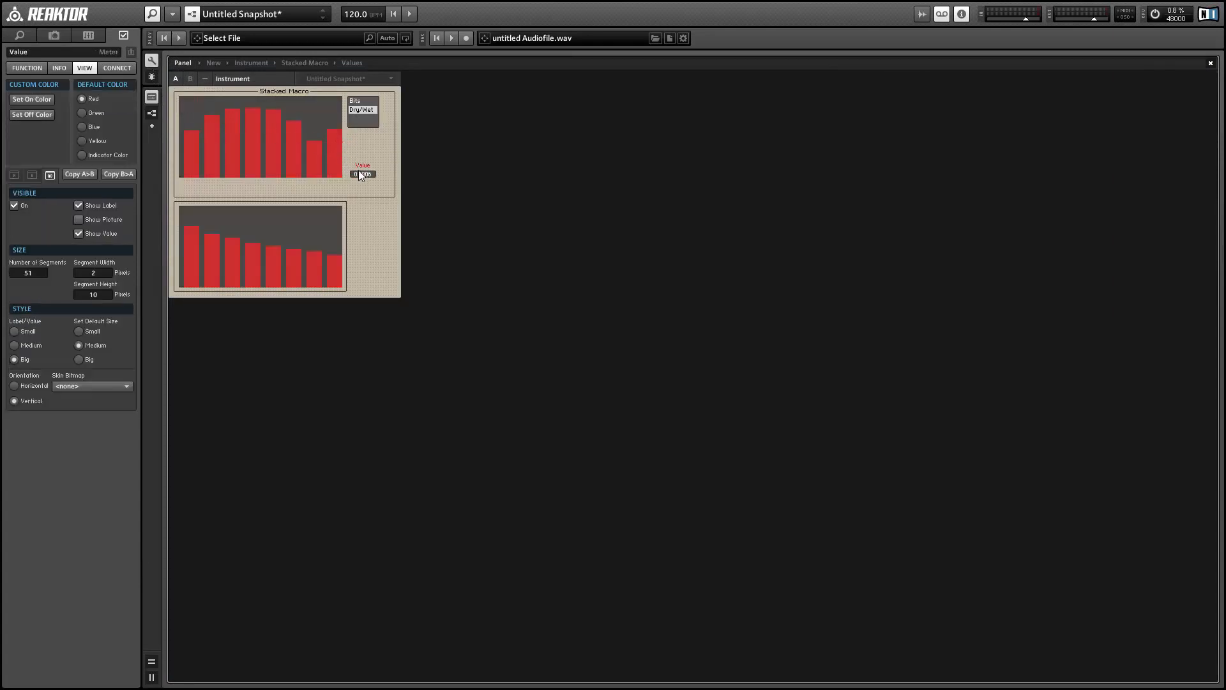
pyautogui.click(151, 59)
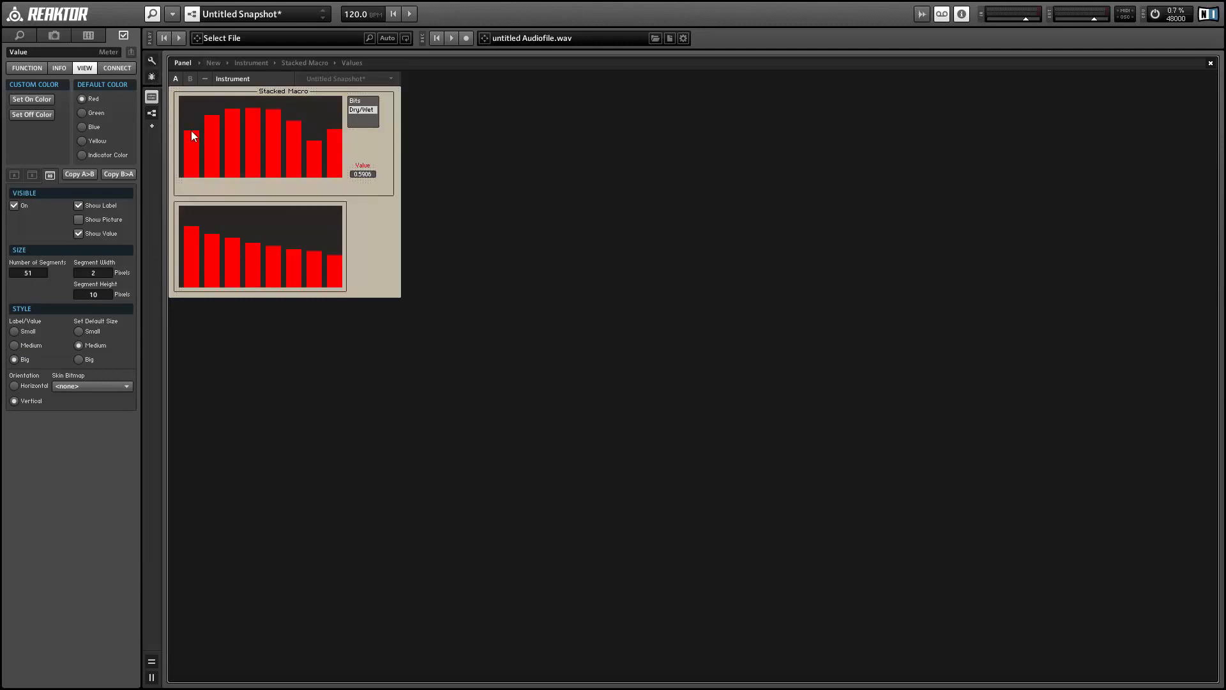
# Test the Value display by changing a Dry/Wet bar and redrawing levels across the bars with Bits selected.
pyautogui.moveTo(190, 131)
pyautogui.mouseDown()
pyautogui.moveTo(289, 151)
pyautogui.moveTo(320, 120)
pyautogui.moveTo(192, 117)
pyautogui.mouseUp()
pyautogui.click(361, 101)
pyautogui.moveTo(332, 128)
pyautogui.mouseDown()
pyautogui.moveTo(182, 97)
pyautogui.moveTo(307, 147)
pyautogui.moveTo(191, 125)
pyautogui.mouseUp()
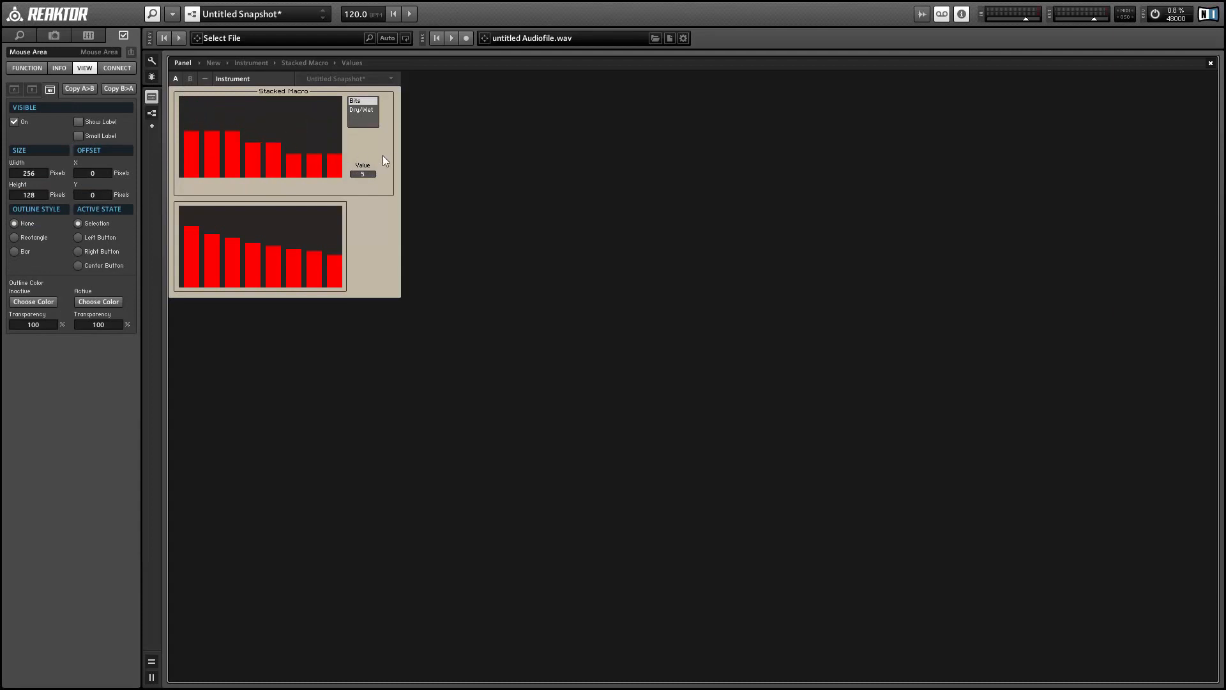
# Add a new empty macro in the Instrument structure, near the Stacked Macro.
pyautogui.hotkey('ctrl', 'Tab')
pyautogui.doubleClick(511, 315)
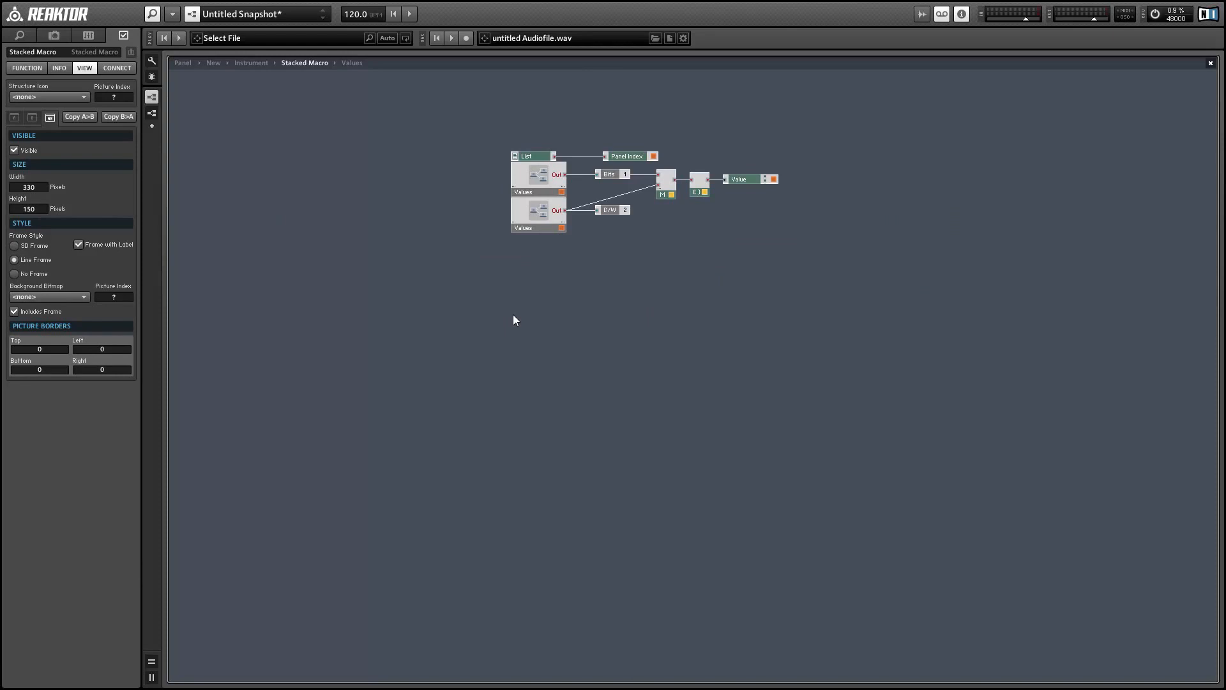
pyautogui.doubleClick(515, 315)
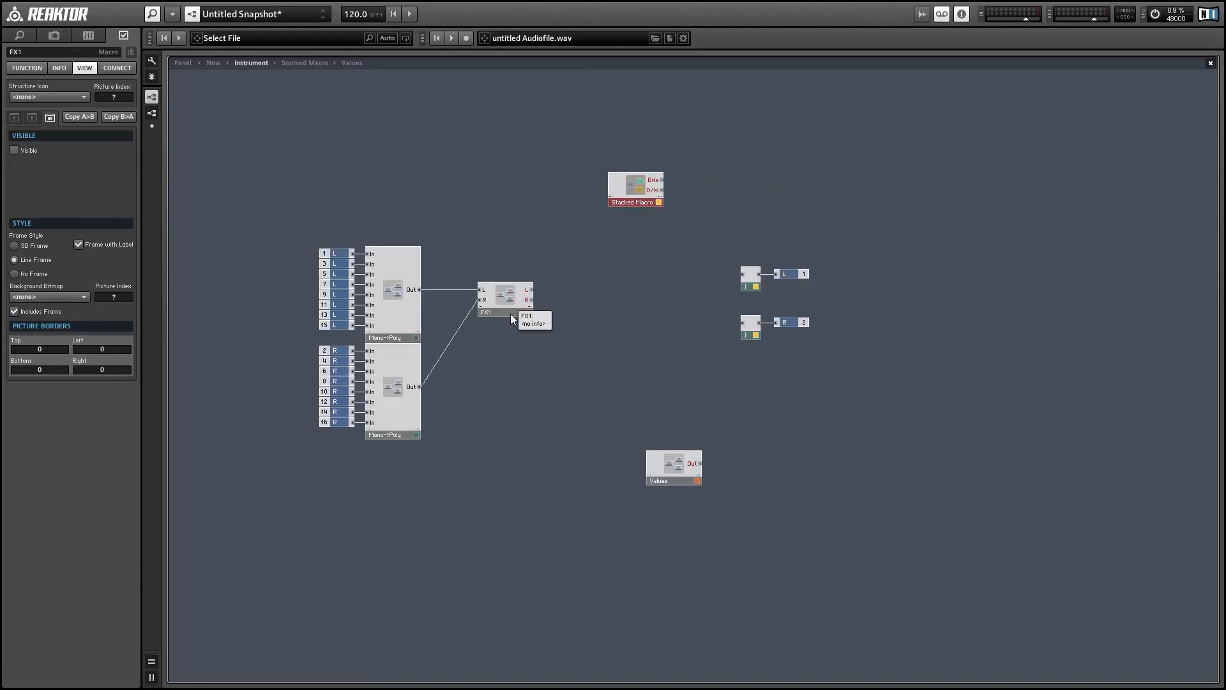
pyautogui.moveTo(635, 203); pyautogui.dragTo(624, 200)
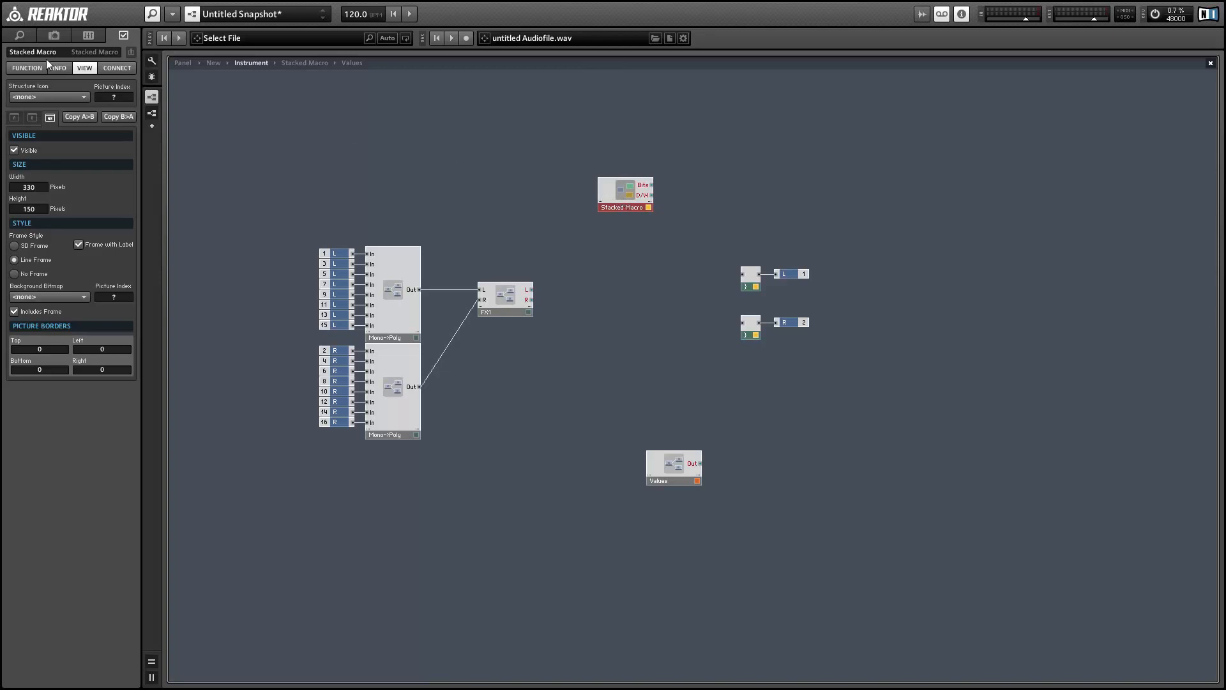
pyautogui.rightClick(447, 157)
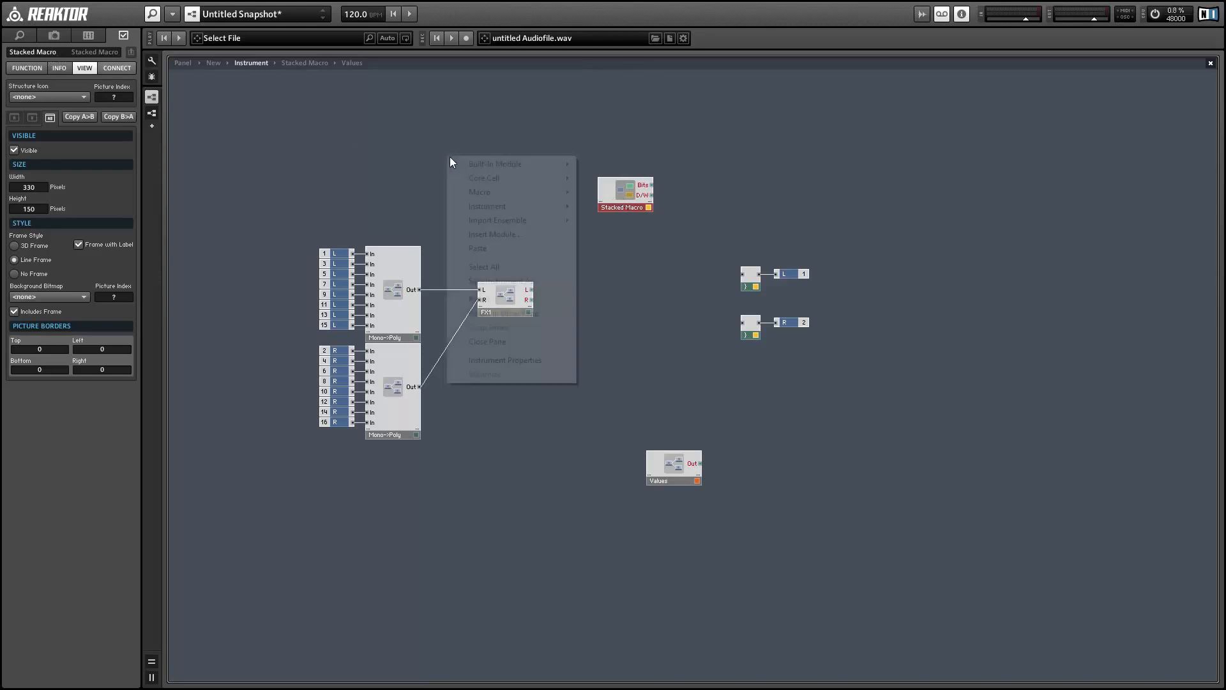
pyautogui.moveTo(475, 194)
pyautogui.click(647, 221)
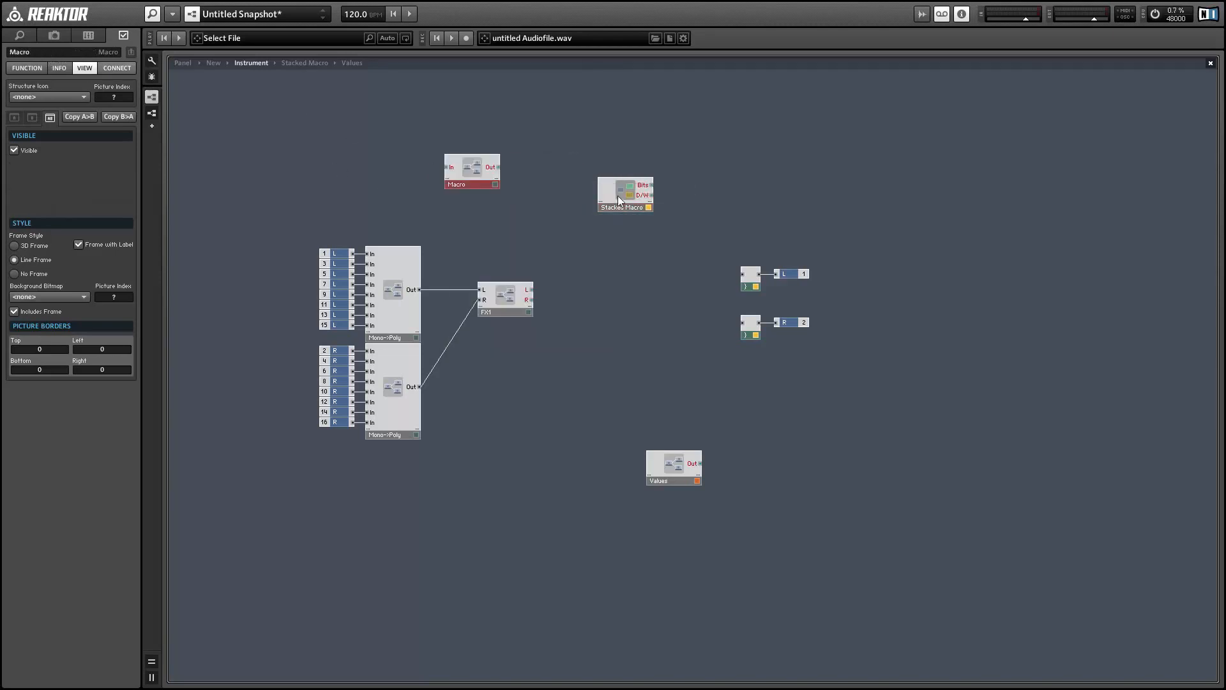
# Cut the Stacked Macro from the Instrument structure and paste it inside the new macro, near its Out port.
pyautogui.moveTo(617, 196); pyautogui.dragTo(595, 205)
pyautogui.press('Delete')
pyautogui.moveTo(479, 169); pyautogui.dragTo(599, 206)
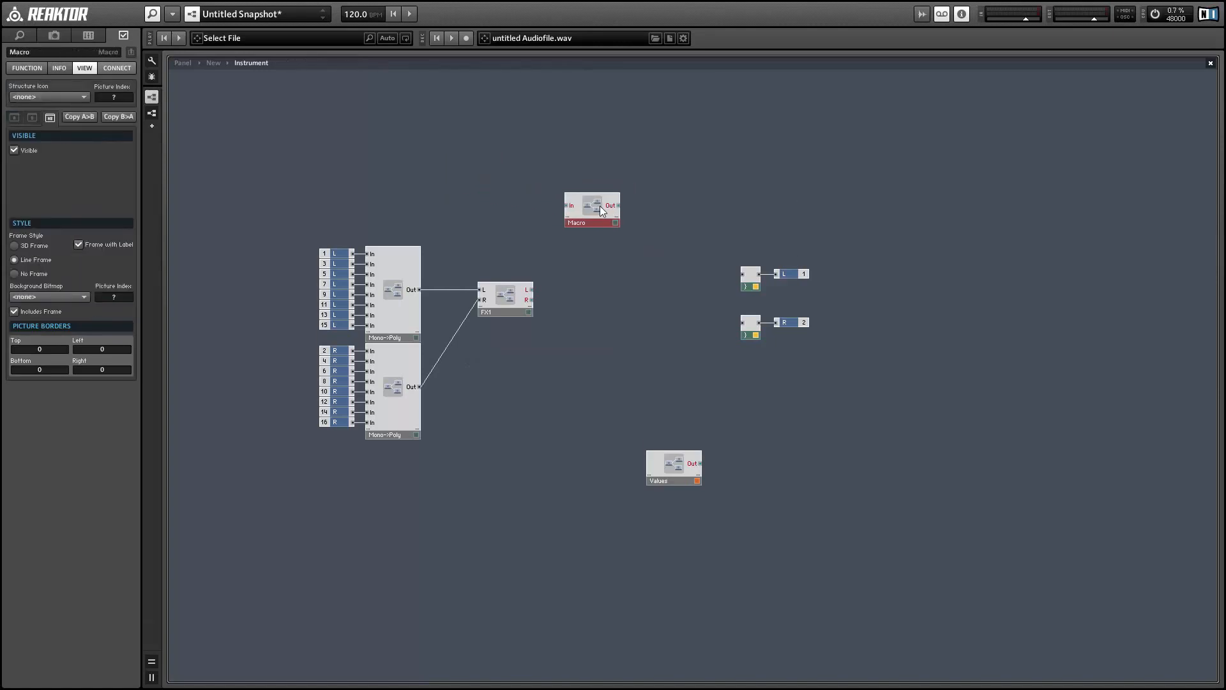
pyautogui.doubleClick(599, 205)
pyautogui.hotkey('ctrl', 'v')
pyautogui.moveTo(197, 96); pyautogui.dragTo(573, 173)
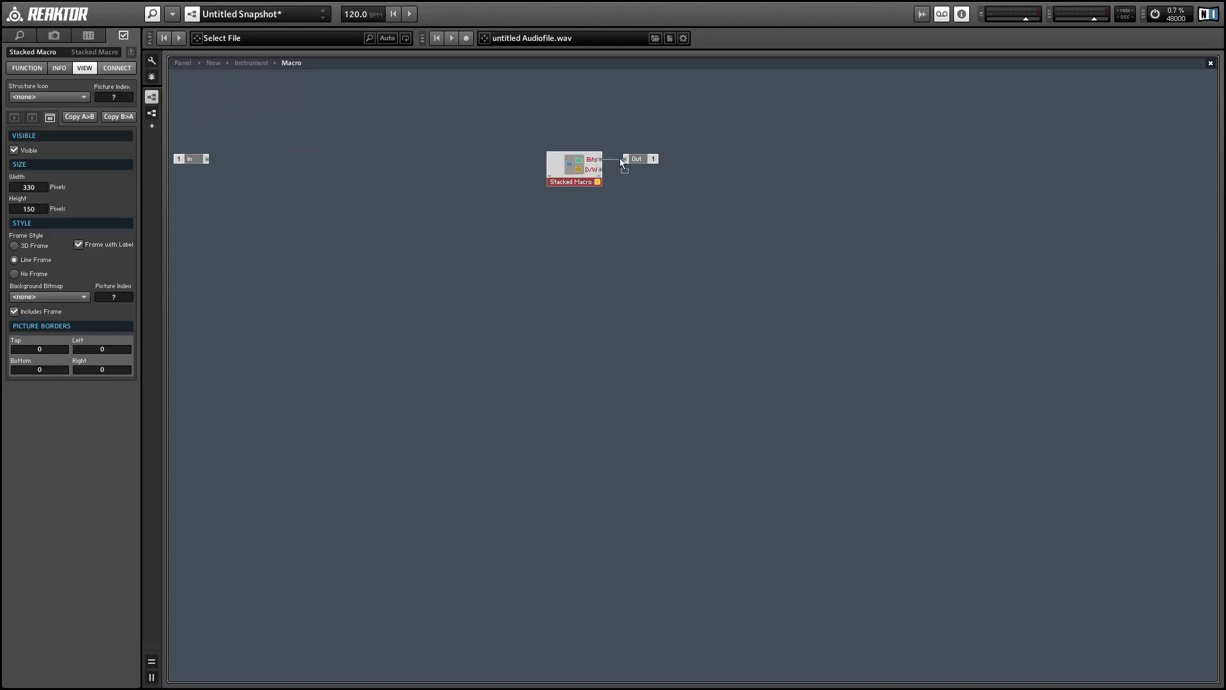
# Connect the Stacked Macro's Bits output to the existing Out port and its D/W output to a newly added second Out port.
pyautogui.moveTo(619, 158); pyautogui.dragTo(620, 160)
pyautogui.rightClick(648, 175)
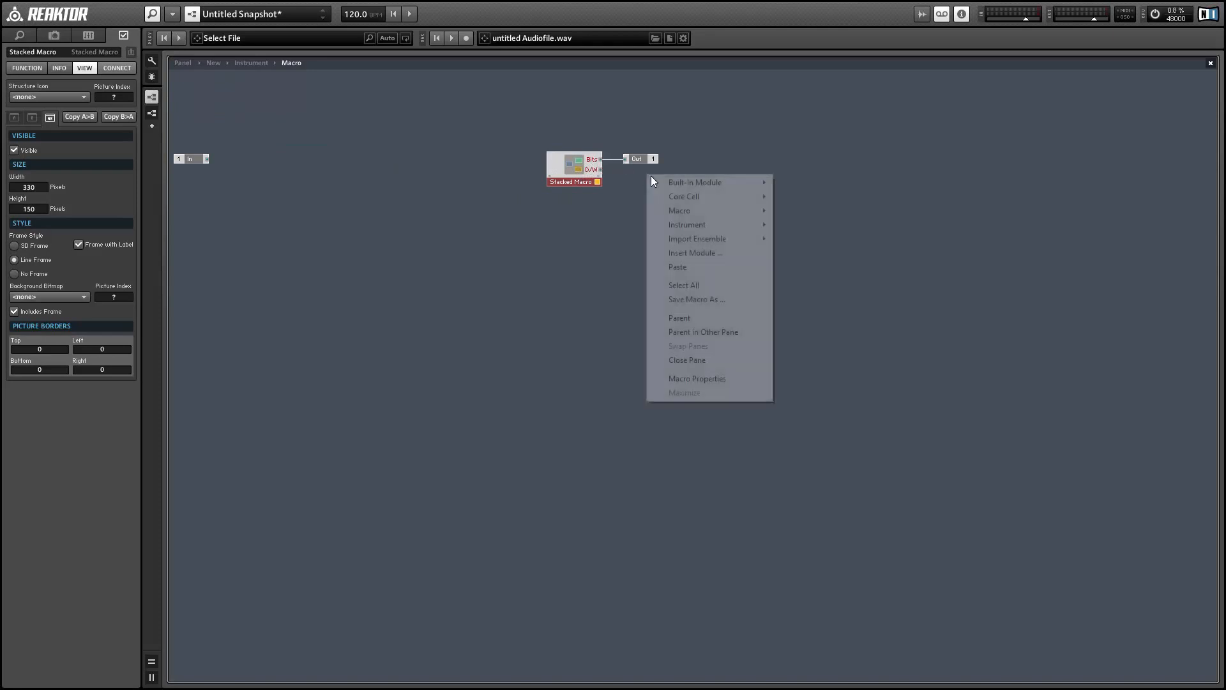
pyautogui.moveTo(650, 182)
pyautogui.moveTo(829, 394)
pyautogui.click(917, 407)
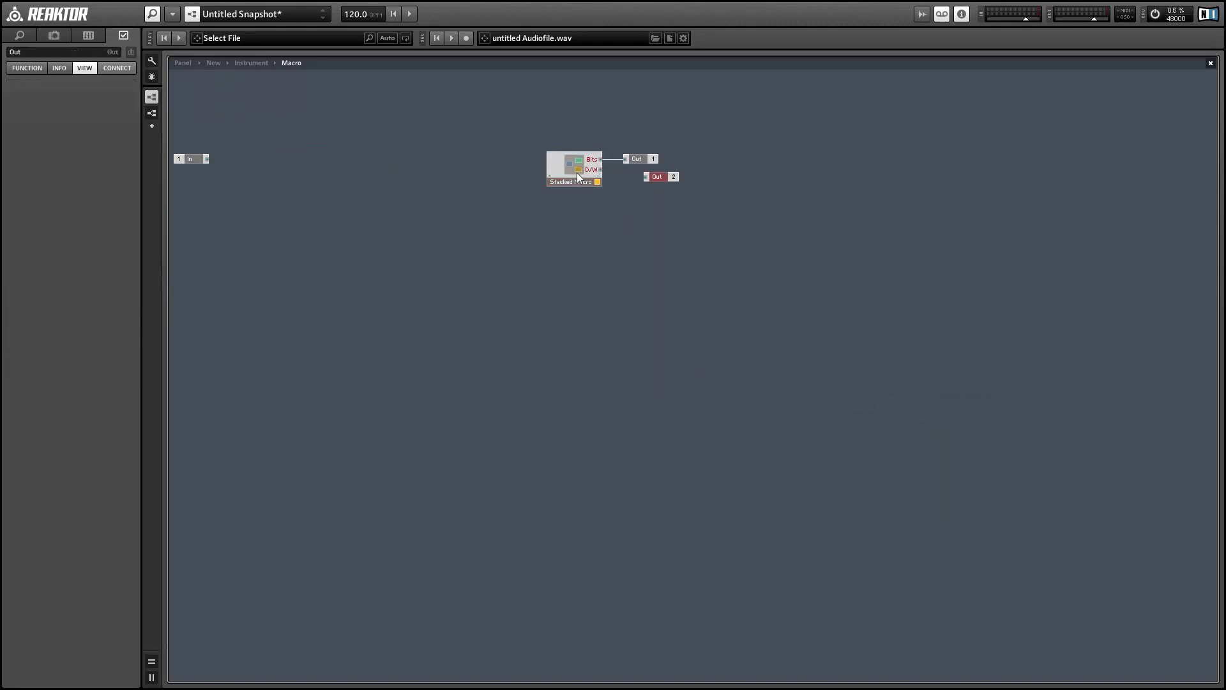
pyautogui.moveTo(600, 169); pyautogui.dragTo(637, 169)
# Delete the enclosing macro's unused In port and rename that macro as Poly Controls.
pyautogui.click(191, 158)
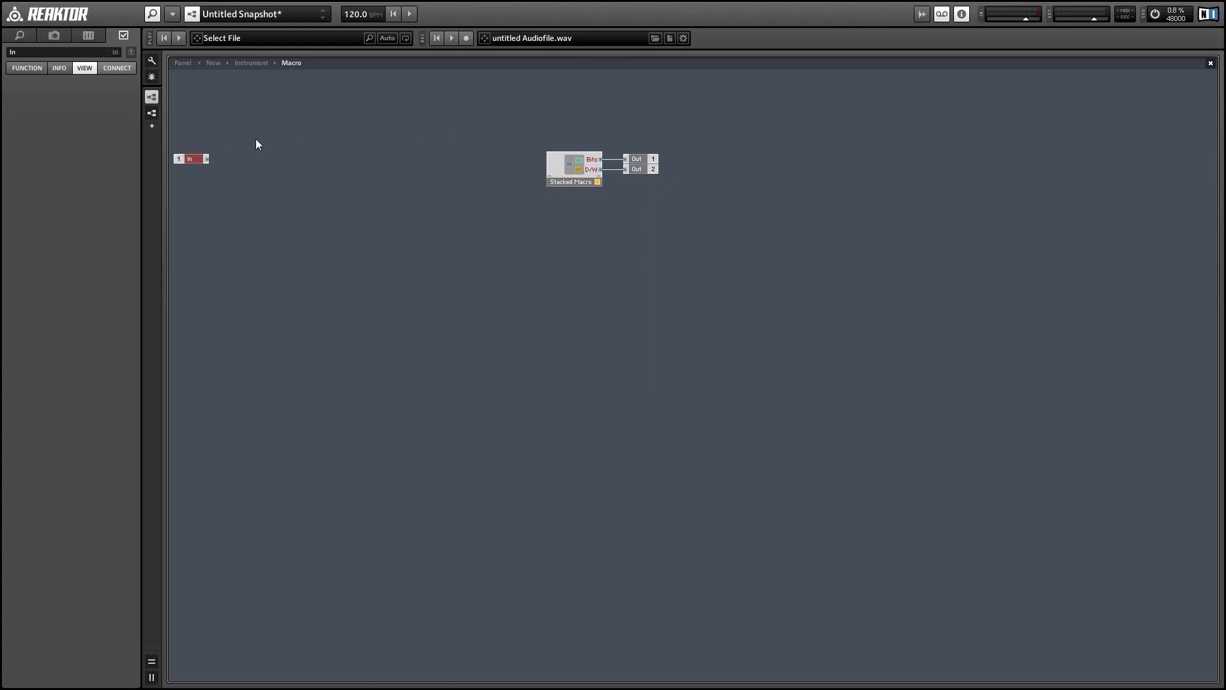
pyautogui.press('Delete')
pyautogui.moveTo(55, 52); pyautogui.dragTo(0, 37)
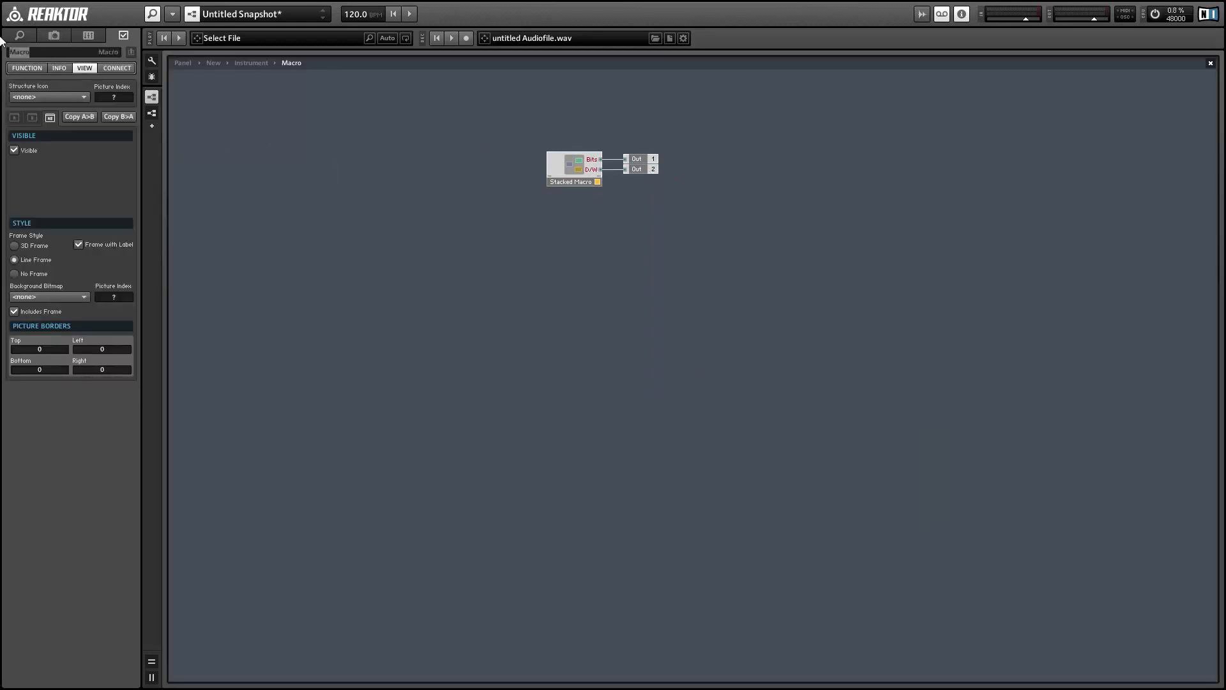
pyautogui.write('Poly Controls')
pyautogui.press('Return')
# Review the Values and Stacked Macro structures, and delete the leftover Values macro from the Instrument structure.
pyautogui.doubleClick(506, 346)
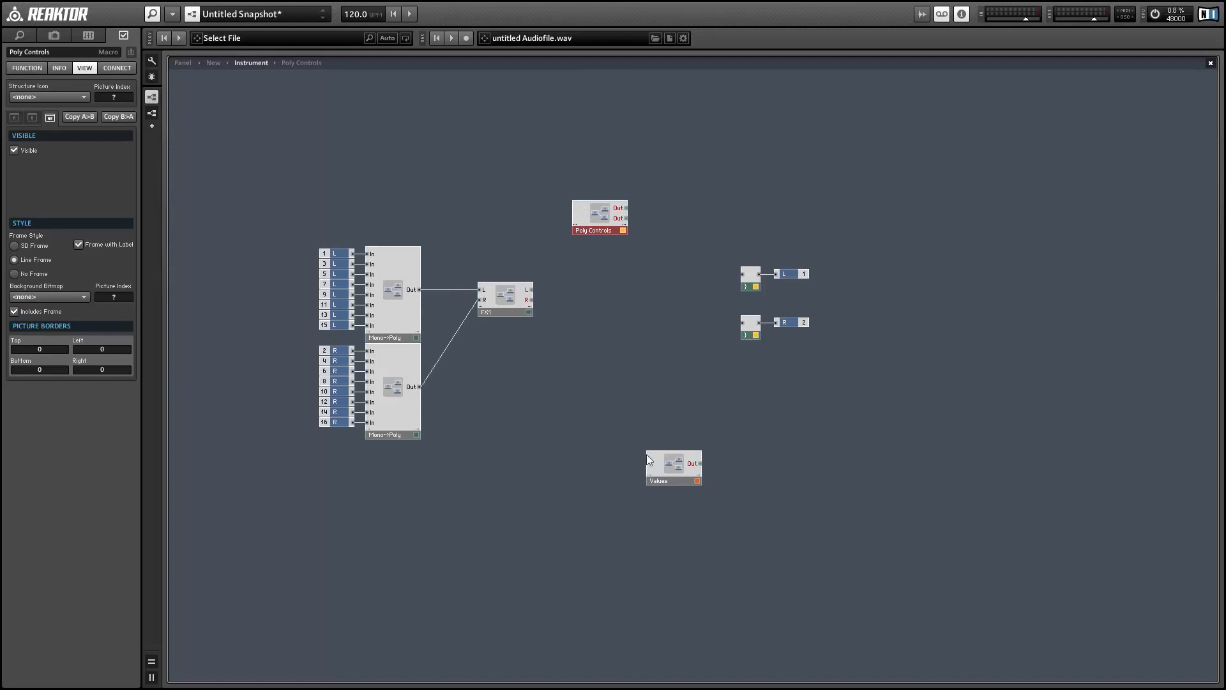
pyautogui.click(674, 473)
pyautogui.doubleClick(672, 473)
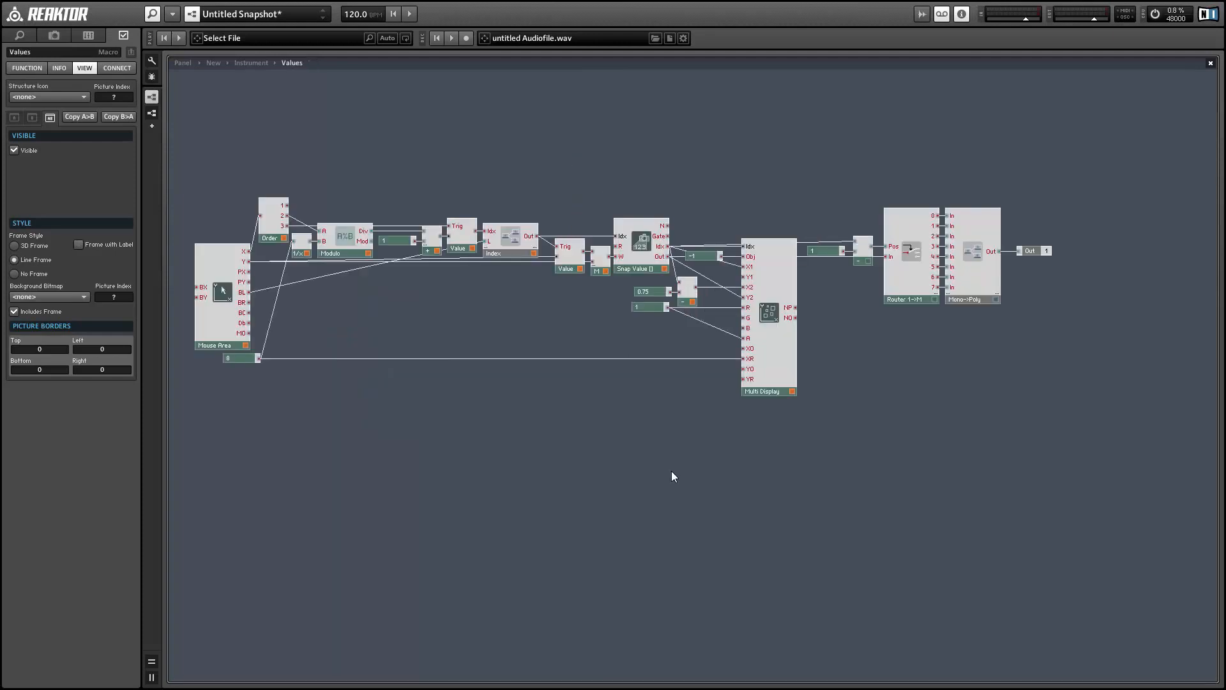
pyautogui.doubleClick(672, 469)
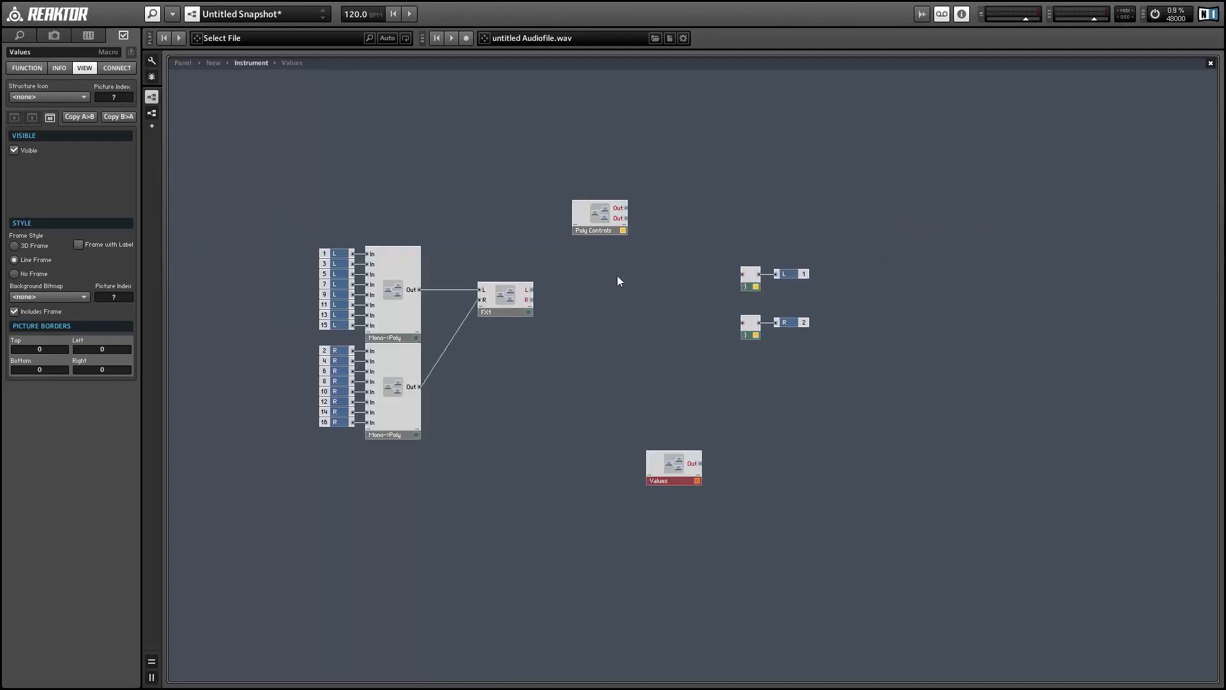
pyautogui.doubleClick(604, 224)
pyautogui.doubleClick(579, 165)
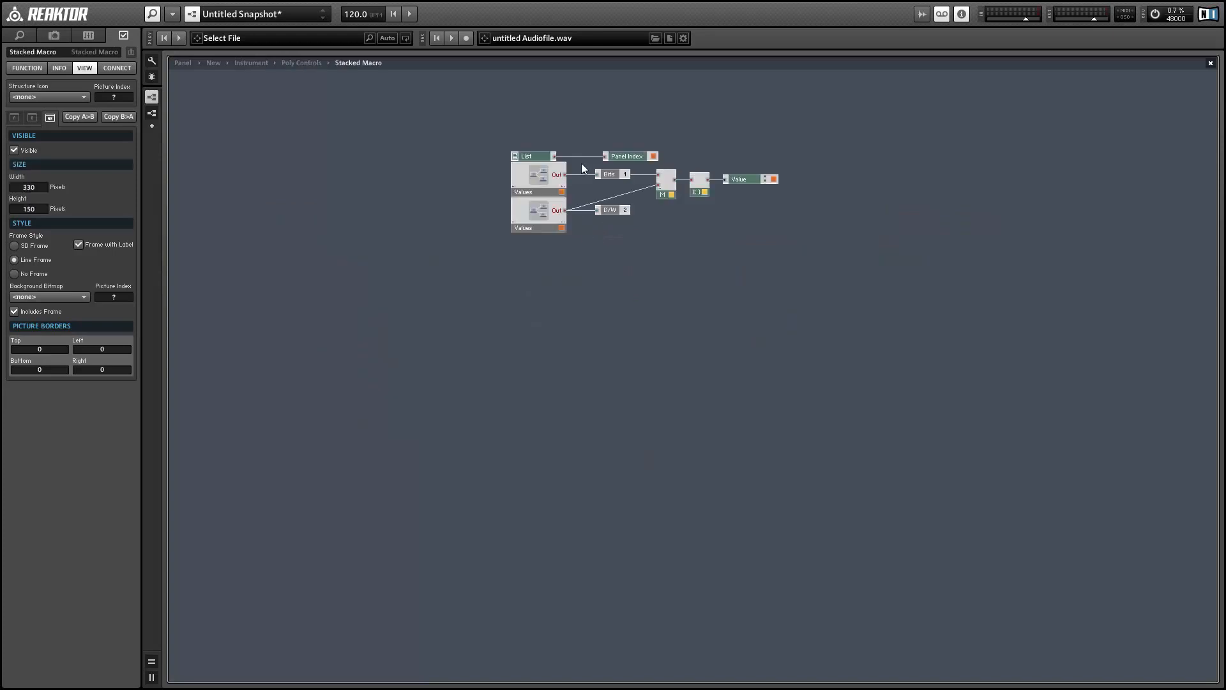
pyautogui.doubleClick(603, 313)
pyautogui.doubleClick(602, 322)
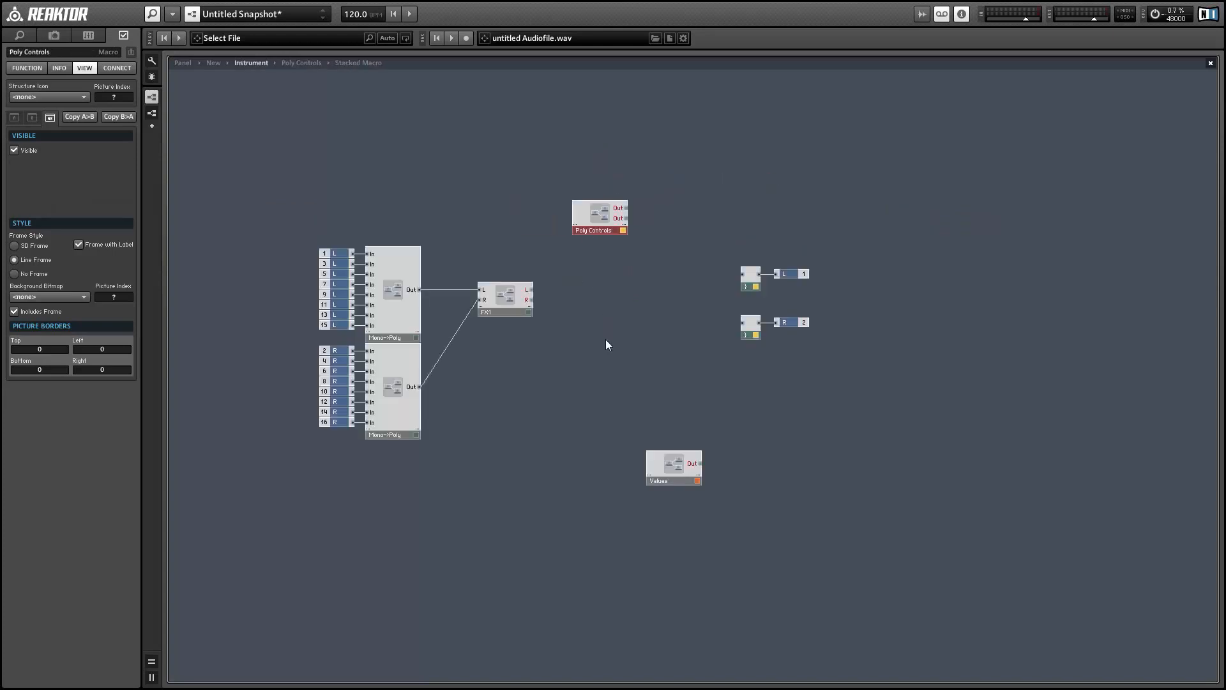
pyautogui.click(673, 478)
pyautogui.press('Delete')
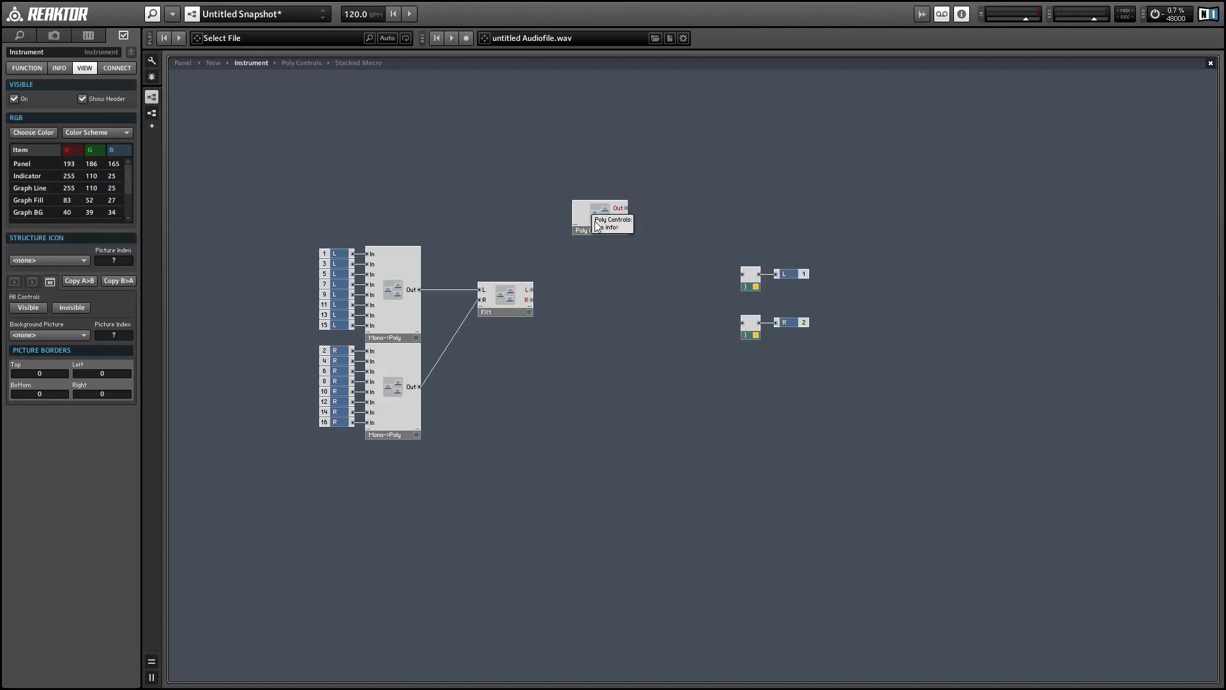
# Shift Poly Controls slightly and add a new empty macro just above it, named Mono Controls.
pyautogui.moveTo(598, 225); pyautogui.dragTo(626, 250)
pyautogui.rightClick(574, 169)
pyautogui.moveTo(613, 203)
pyautogui.click(758, 234)
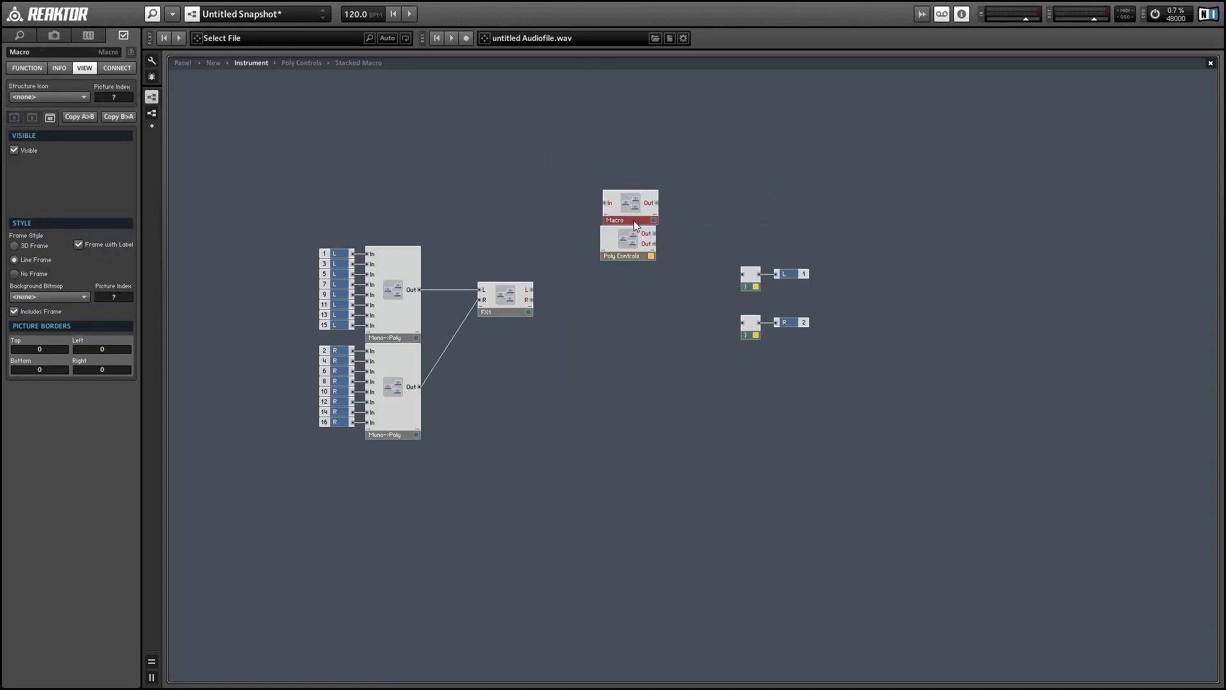
pyautogui.click(25, 53)
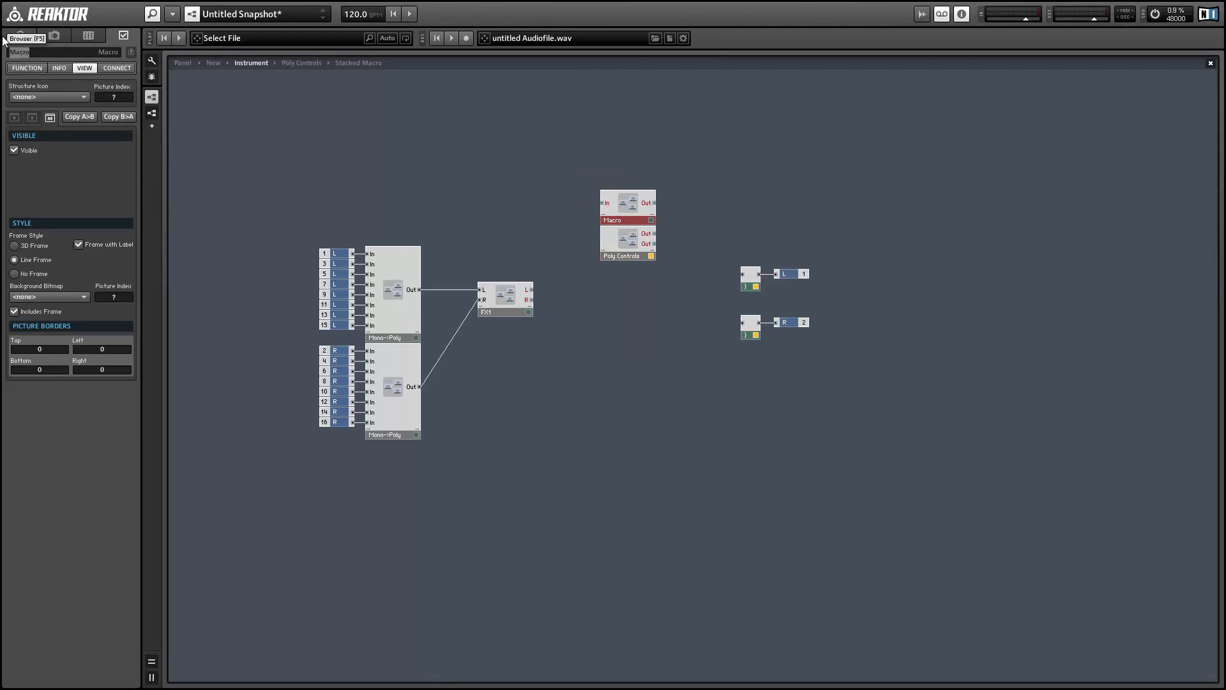
pyautogui.write('Mono Controls')
pyautogui.press('Return')
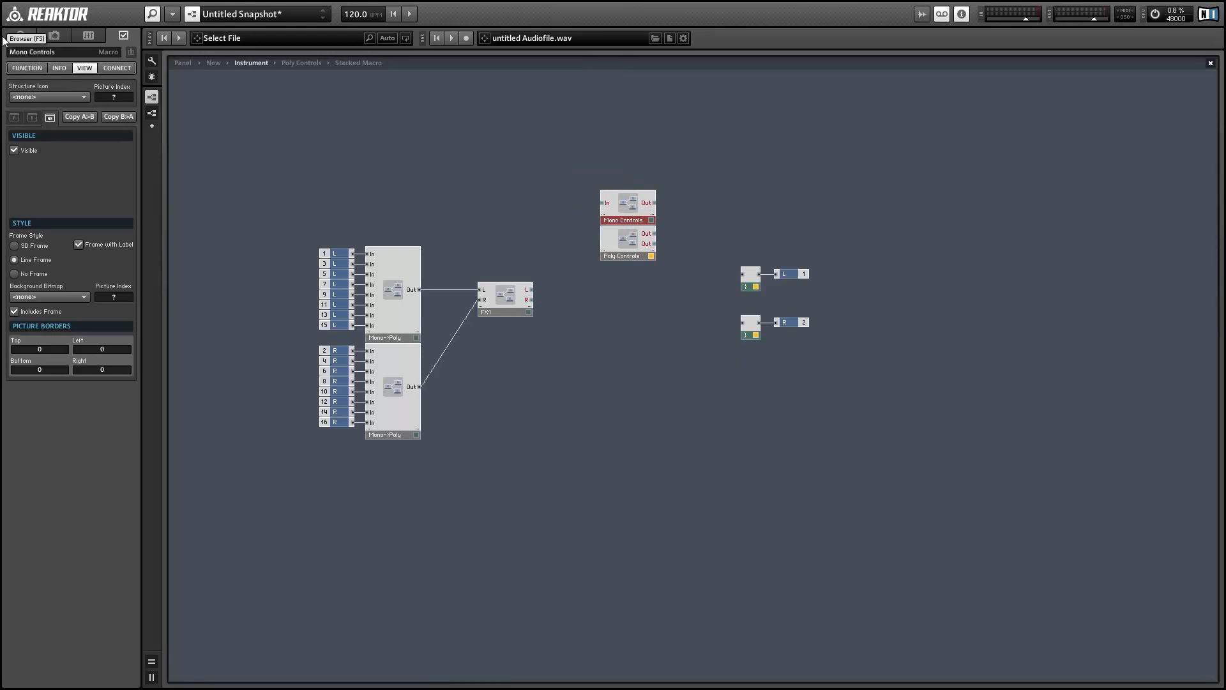
# Add a panel Knob module inside the Mono Controls macro, between its In and Out ports.
pyautogui.doubleClick(642, 212)
pyautogui.rightClick(442, 155)
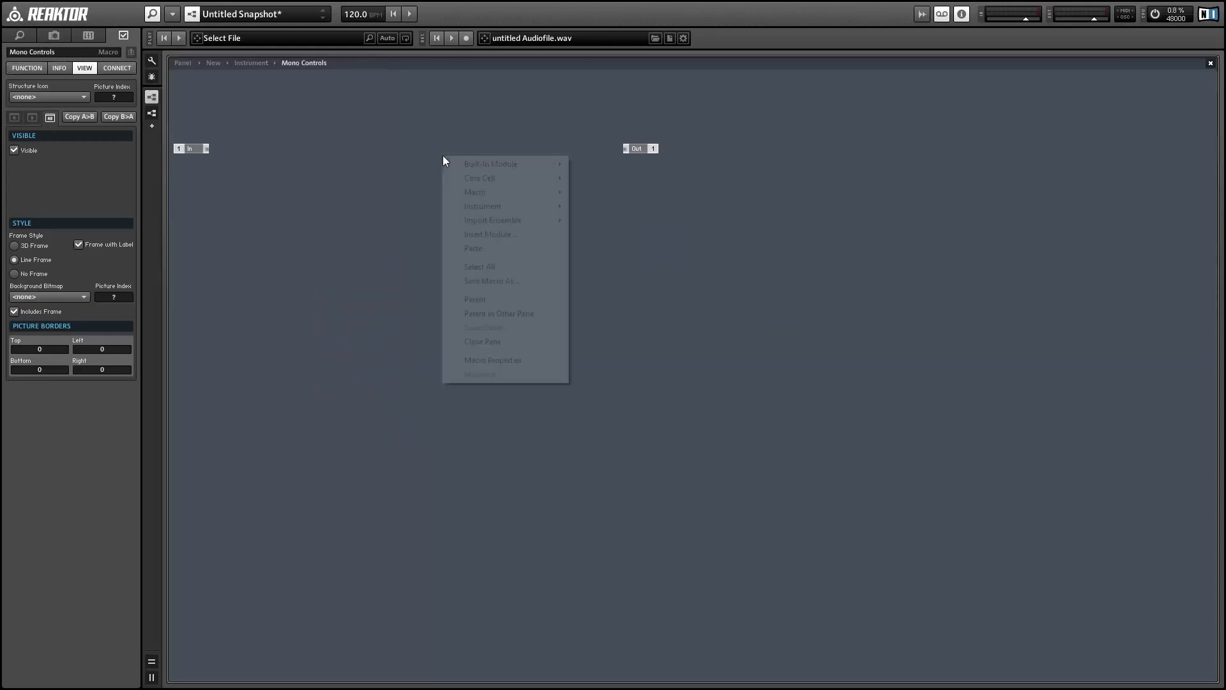
pyautogui.moveTo(501, 163)
pyautogui.moveTo(633, 164)
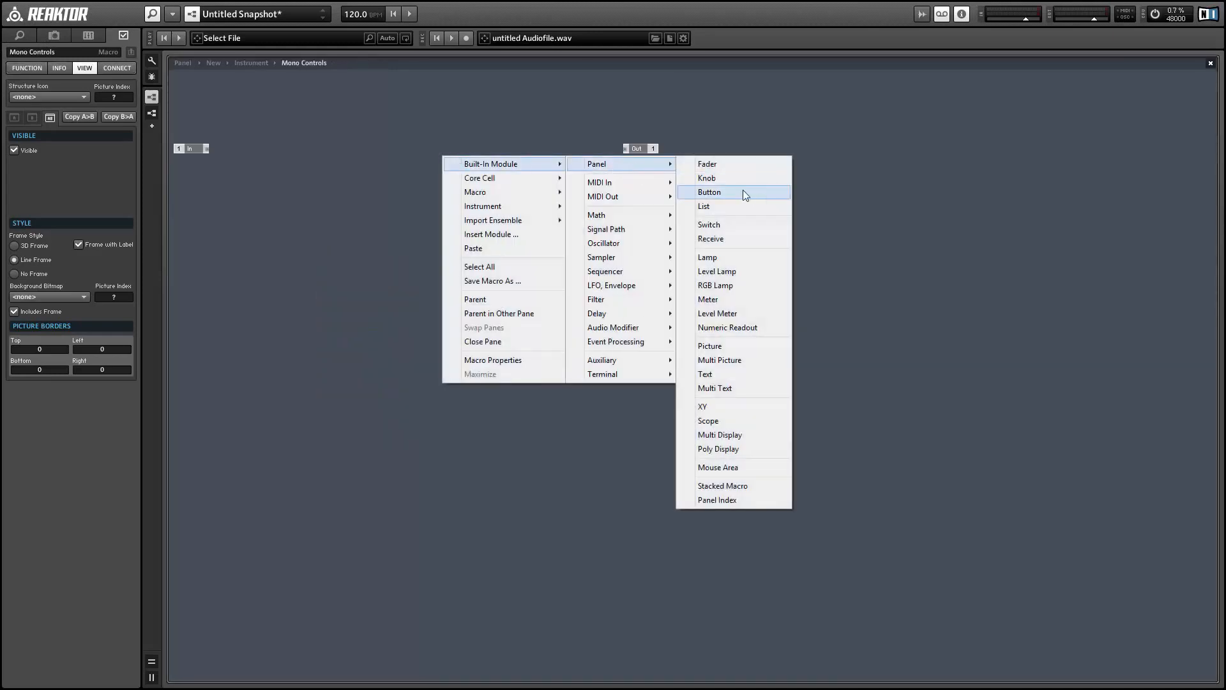
pyautogui.click(736, 180)
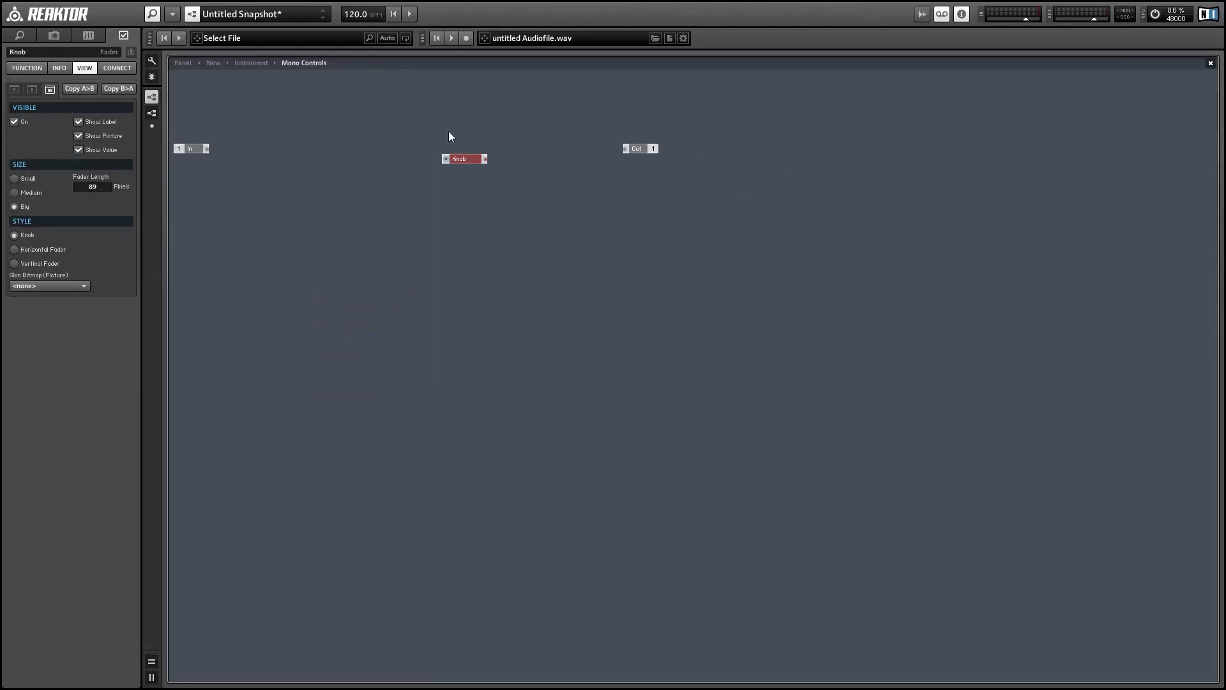
# Set the knob's range to a maximum of 8, a minimum of 1 and a step size of 1.
pyautogui.click(27, 69)
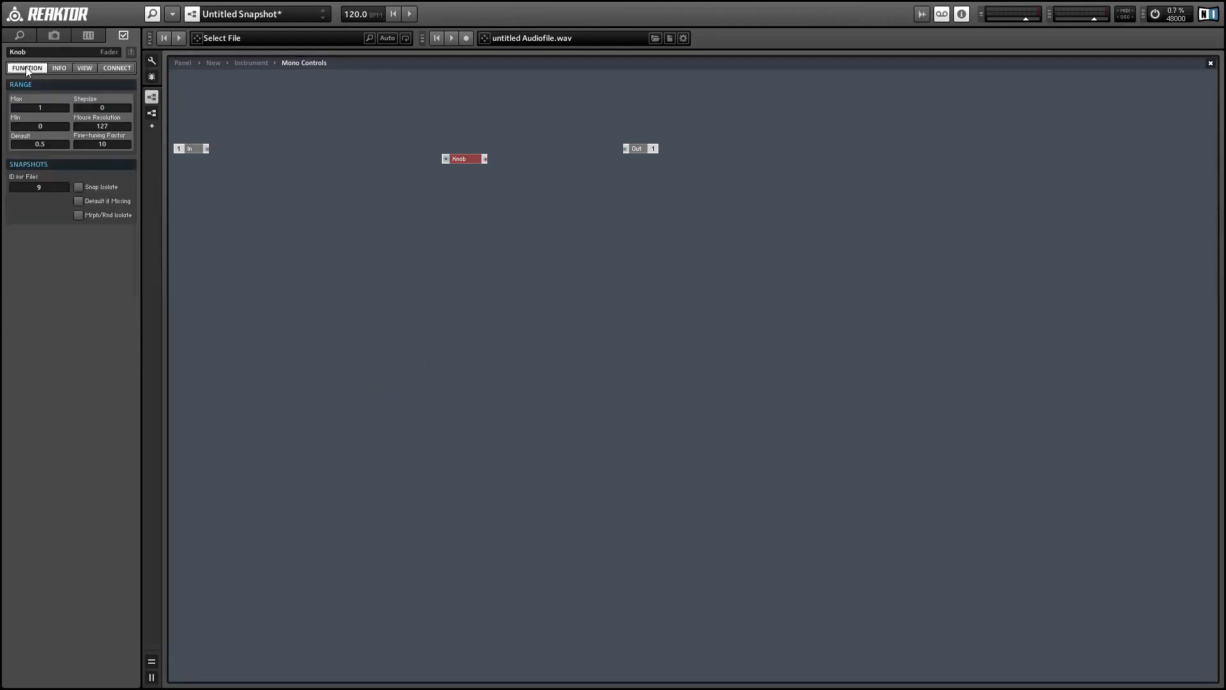
pyautogui.doubleClick(44, 108)
pyautogui.write('8')
pyautogui.doubleClick(32, 125)
pyautogui.write('1')
pyautogui.doubleClick(99, 107)
# Connect the knob's output to the macro's existing Out port and place that port close beside the knob.
pyautogui.moveTo(485, 159); pyautogui.dragTo(571, 160)
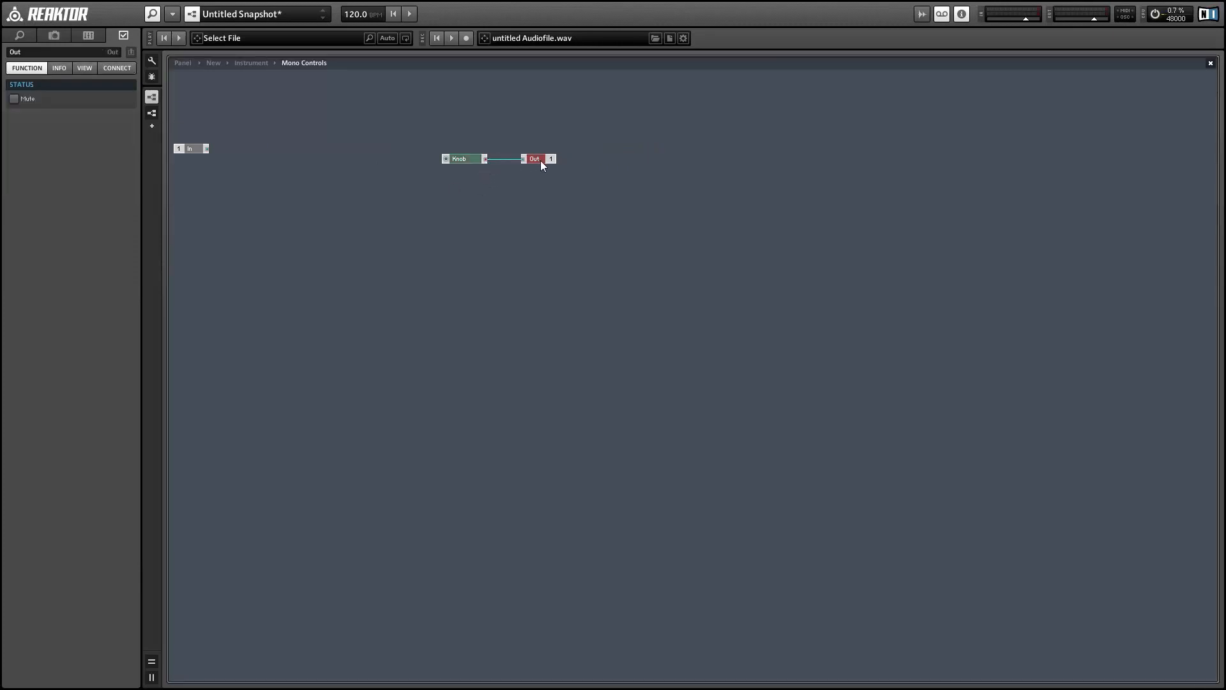
pyautogui.click(457, 161)
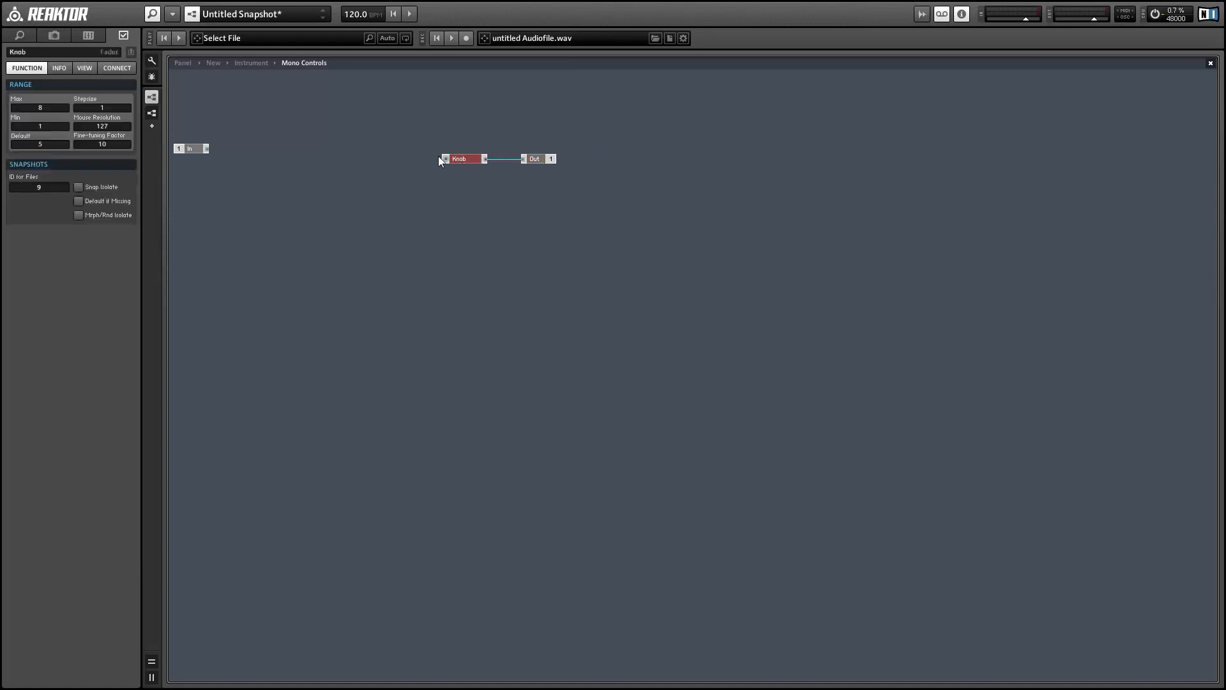
pyautogui.click(549, 170)
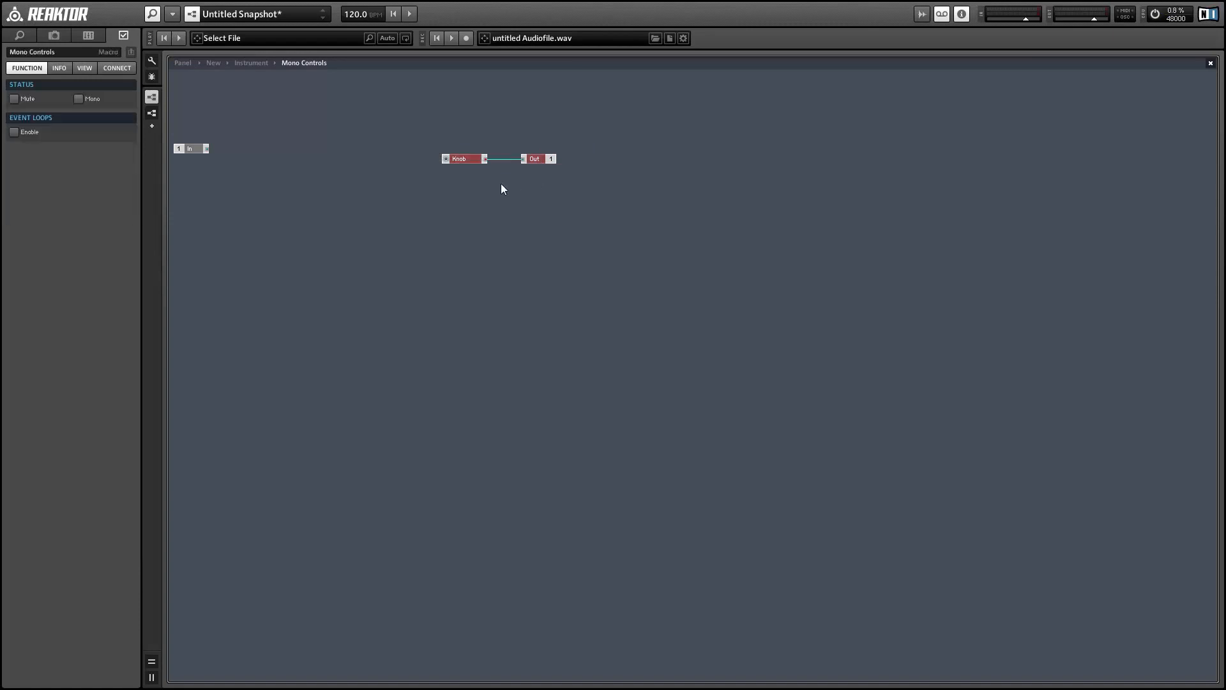
# Add a second Knob below the first and connect it to an additional Out port.
pyautogui.rightClick(473, 184)
pyautogui.moveTo(508, 192)
pyautogui.moveTo(639, 195)
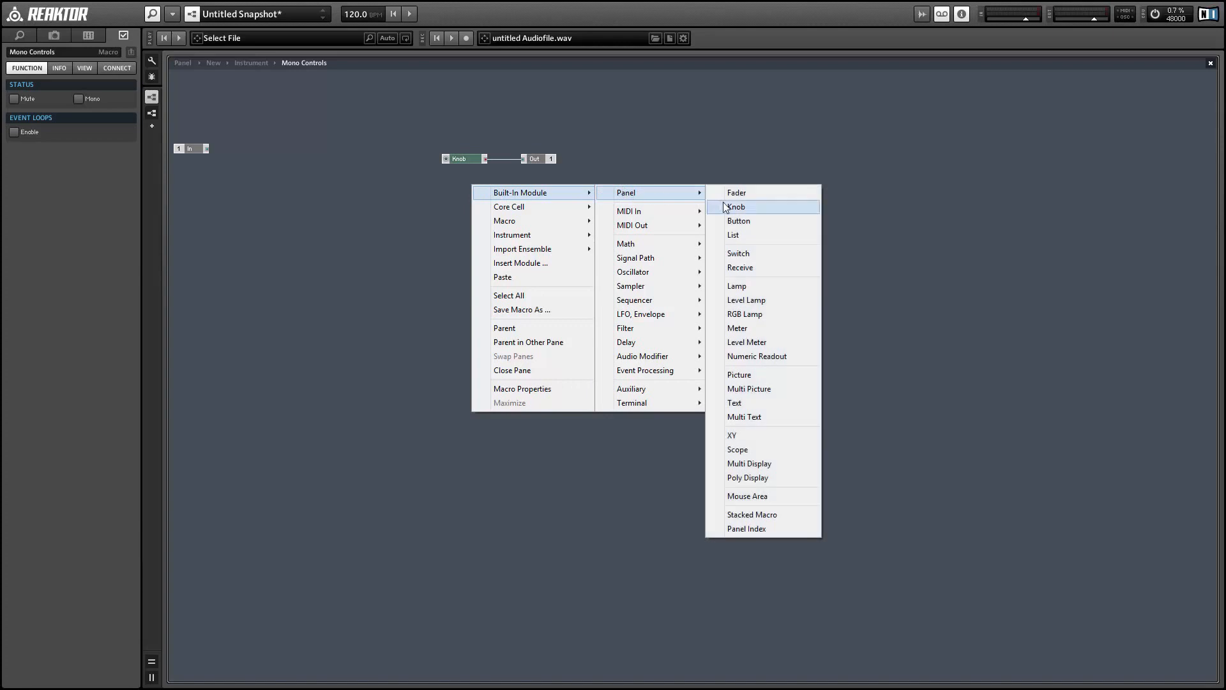
pyautogui.click(736, 207)
pyautogui.click(535, 160)
pyautogui.moveTo(554, 165); pyautogui.dragTo(429, 172)
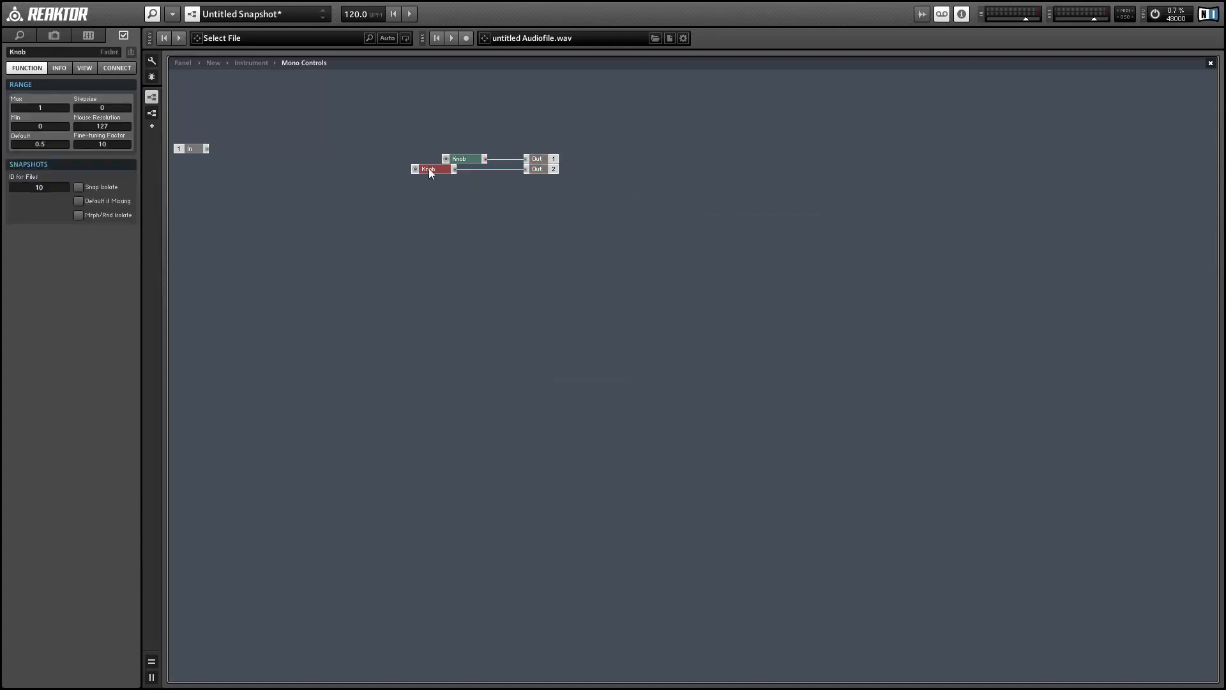
# Rename the first knob and the Out port it feeds as Bits.
pyautogui.click(461, 160)
pyautogui.doubleClick(19, 52)
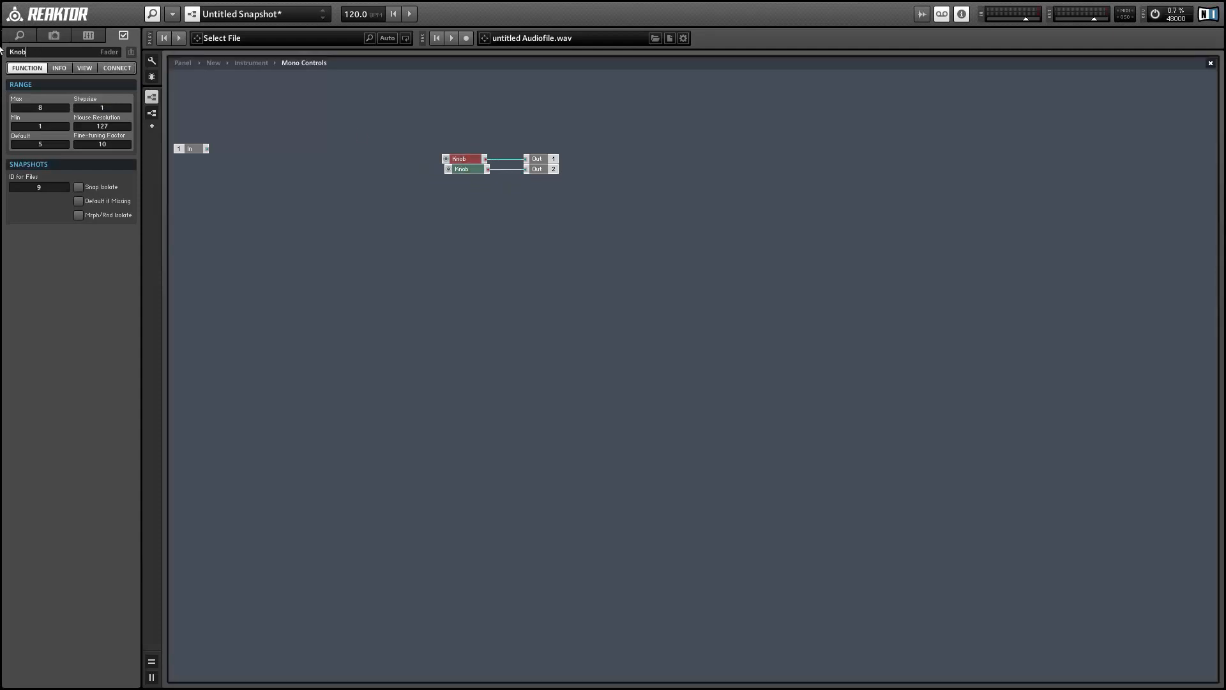
pyautogui.write('Bits')
pyautogui.click(538, 158)
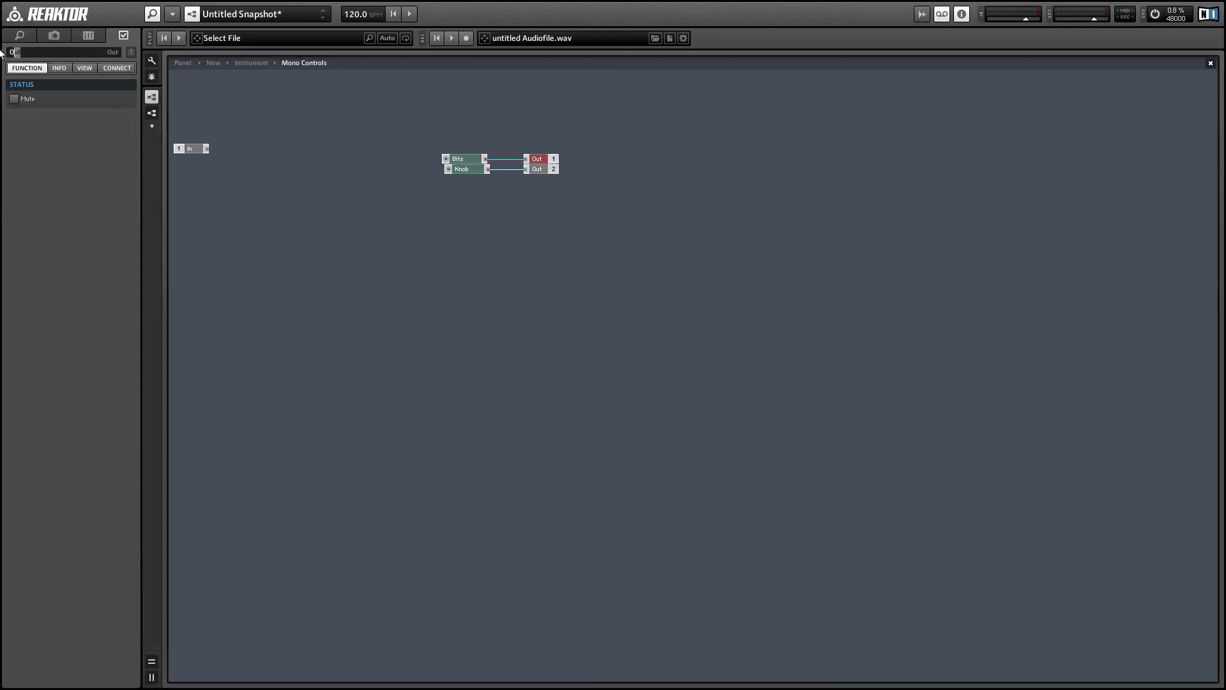
# Rename the second knob and the Out port it feeds as Dry/Wet.
pyautogui.click(464, 169)
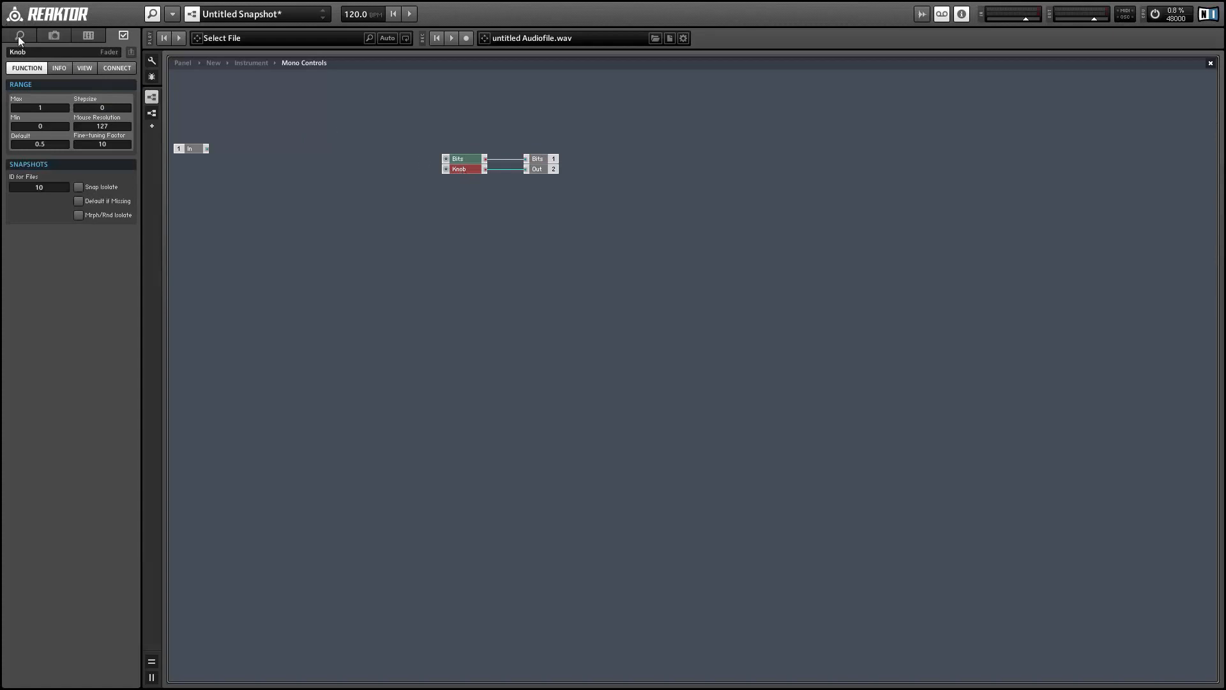
pyautogui.moveTo(14, 54); pyautogui.dragTo(7, 51)
pyautogui.press('BackSpace')
pyautogui.write('D')
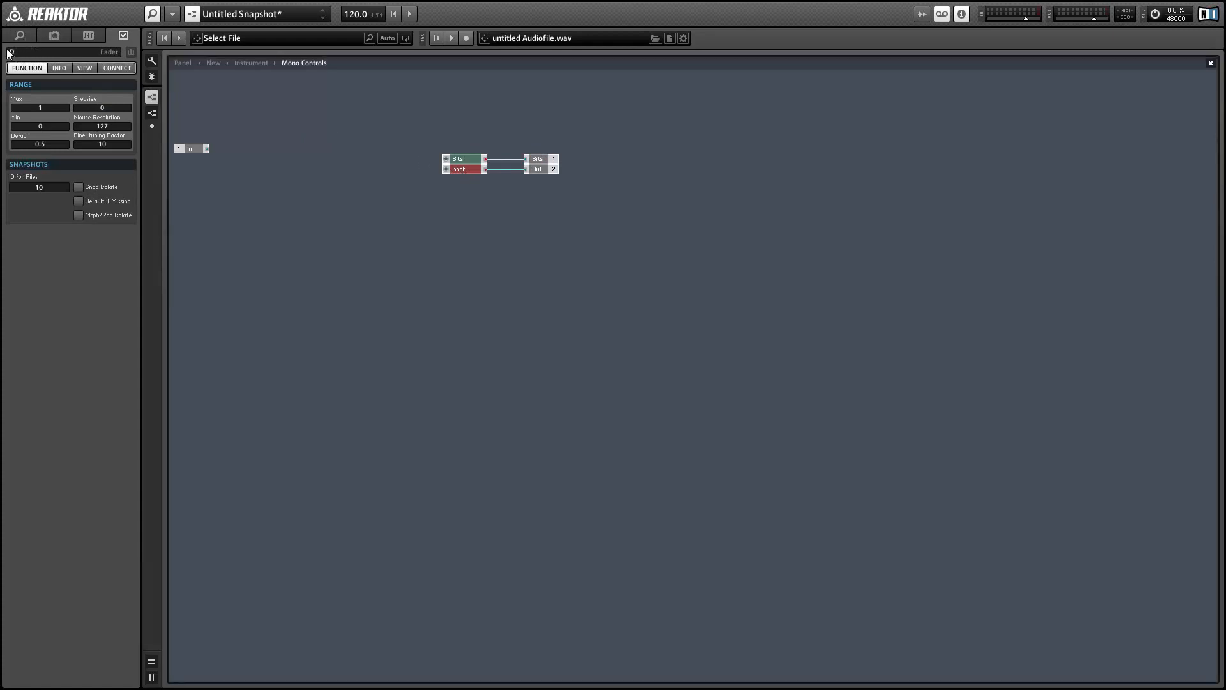
pyautogui.write('ry/Wet')
pyautogui.hotkey('shift', 'Left')
pyautogui.hotkey('shift', 'Left')
pyautogui.hotkey('shift', 'Left')
pyautogui.hotkey('shift', 'Left')
pyautogui.hotkey('shift', 'Left')
pyautogui.hotkey('shift', 'Left')
pyautogui.click(545, 169)
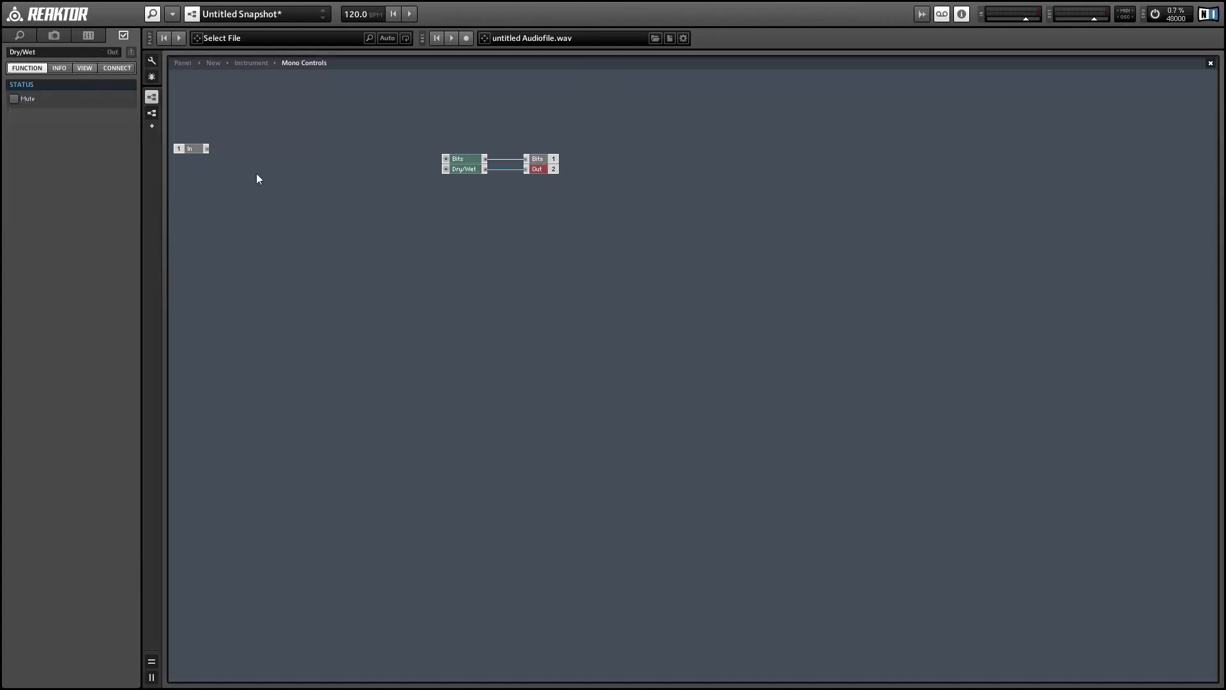
# Delete the Mono Controls macro's unused In port and move both control macros above FX1 in the Instrument structure.
pyautogui.moveTo(257, 177); pyautogui.dragTo(182, 135)
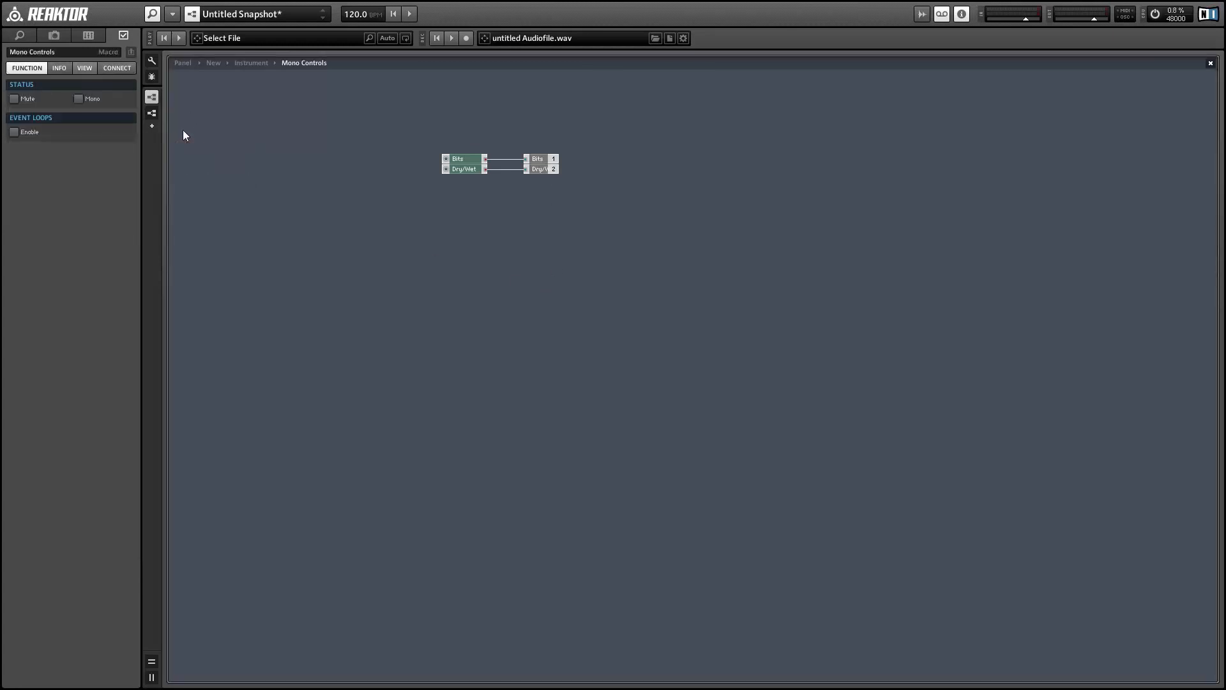
pyautogui.click(460, 163)
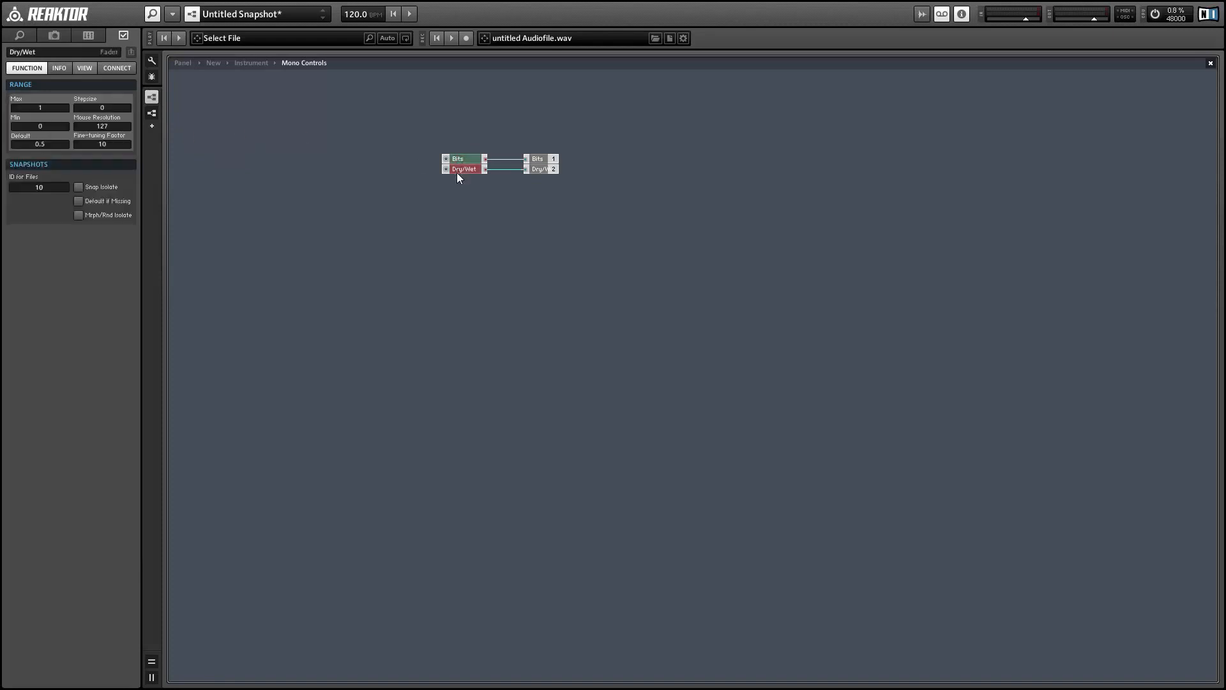
pyautogui.click(464, 198)
pyautogui.doubleClick(463, 194)
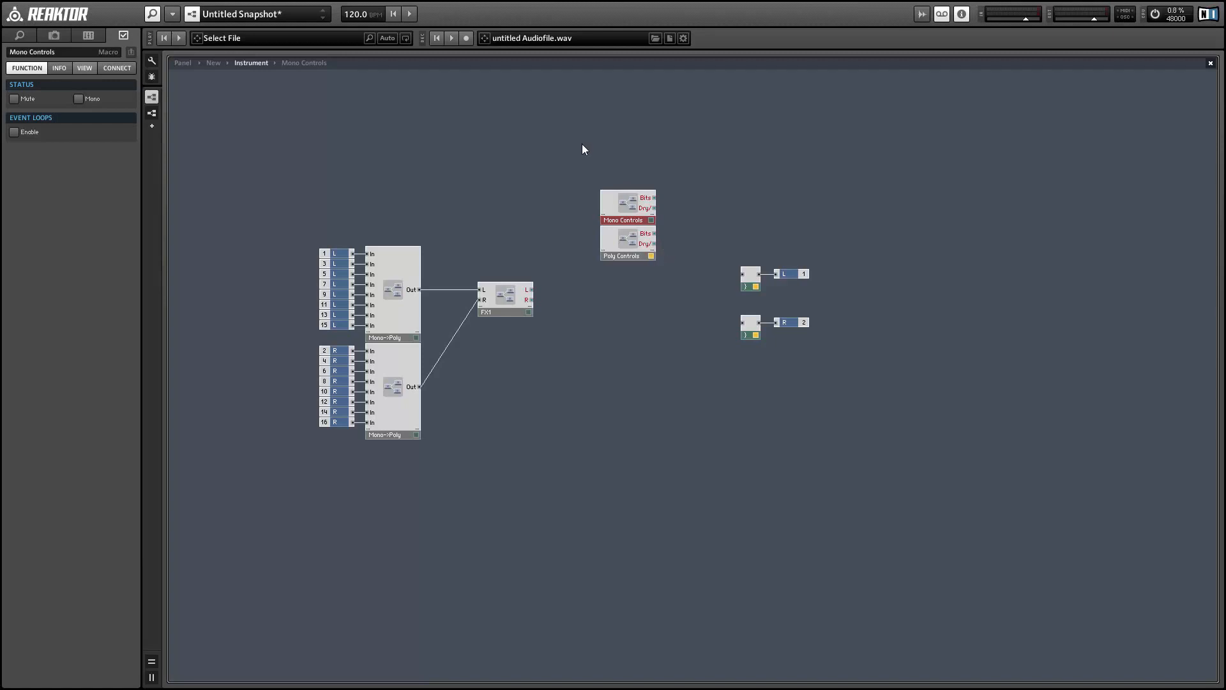
pyautogui.moveTo(582, 149); pyautogui.dragTo(561, 200)
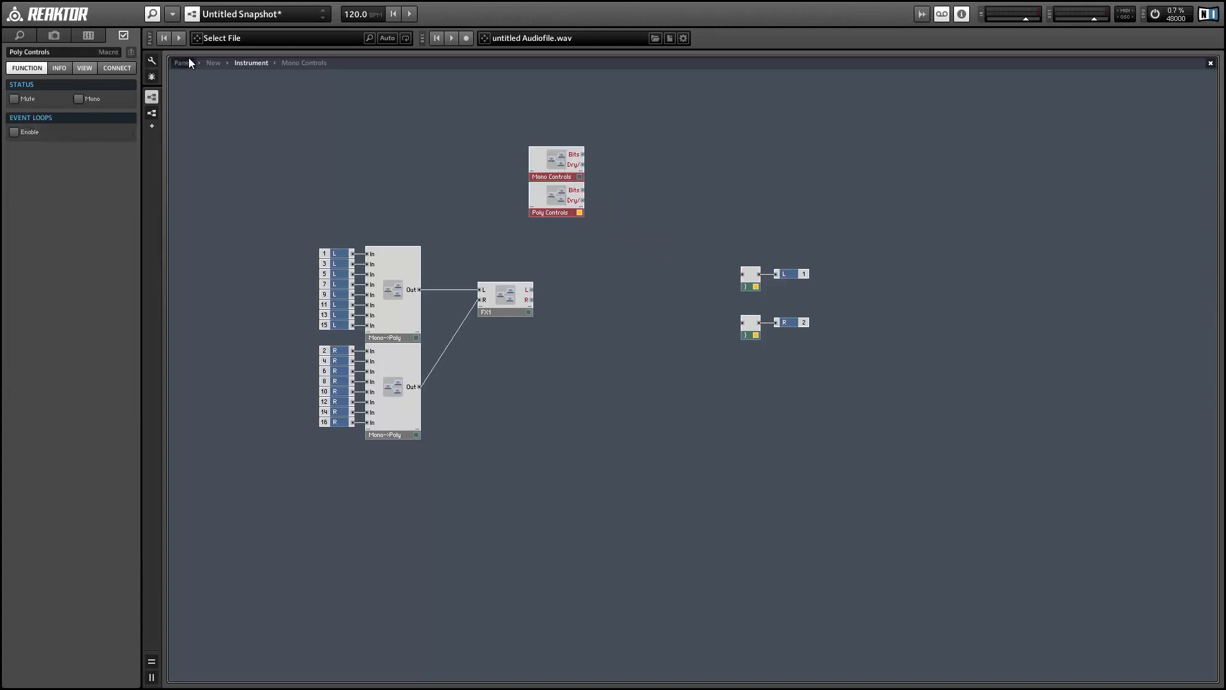
# Unlock the instrument panel for layout editing and move the Poly Controls frame down, clear of Mono Controls.
pyautogui.click(183, 63)
pyautogui.click(153, 60)
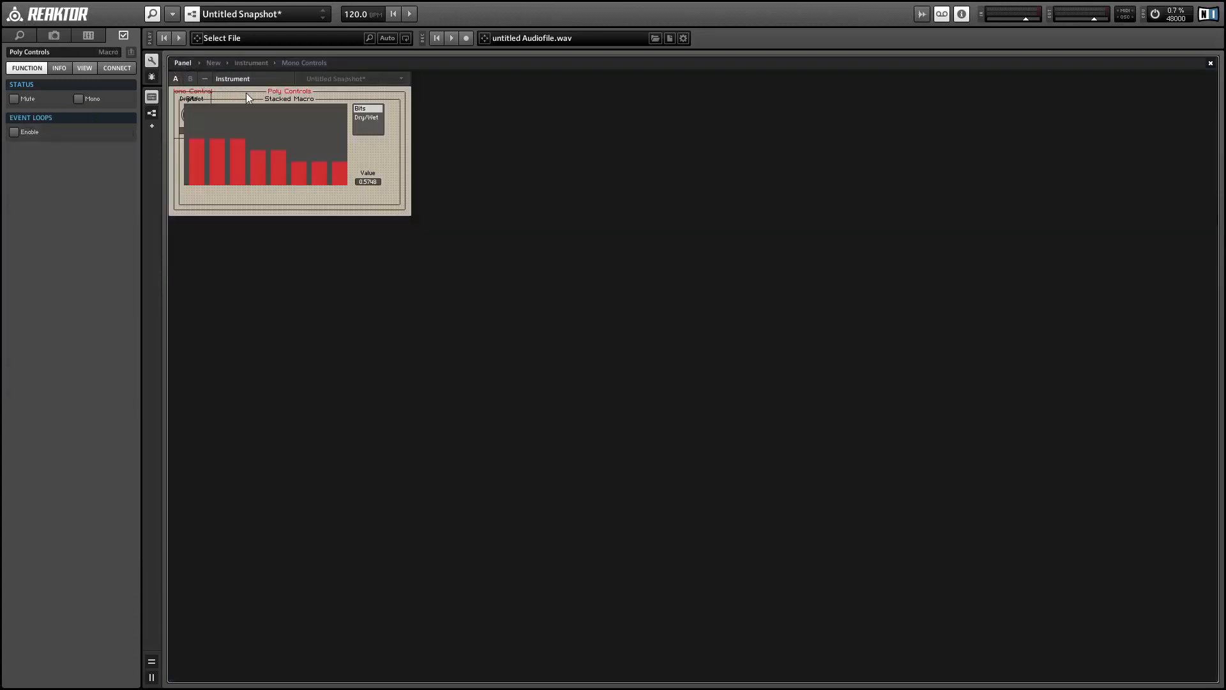
pyautogui.moveTo(278, 99); pyautogui.dragTo(341, 206)
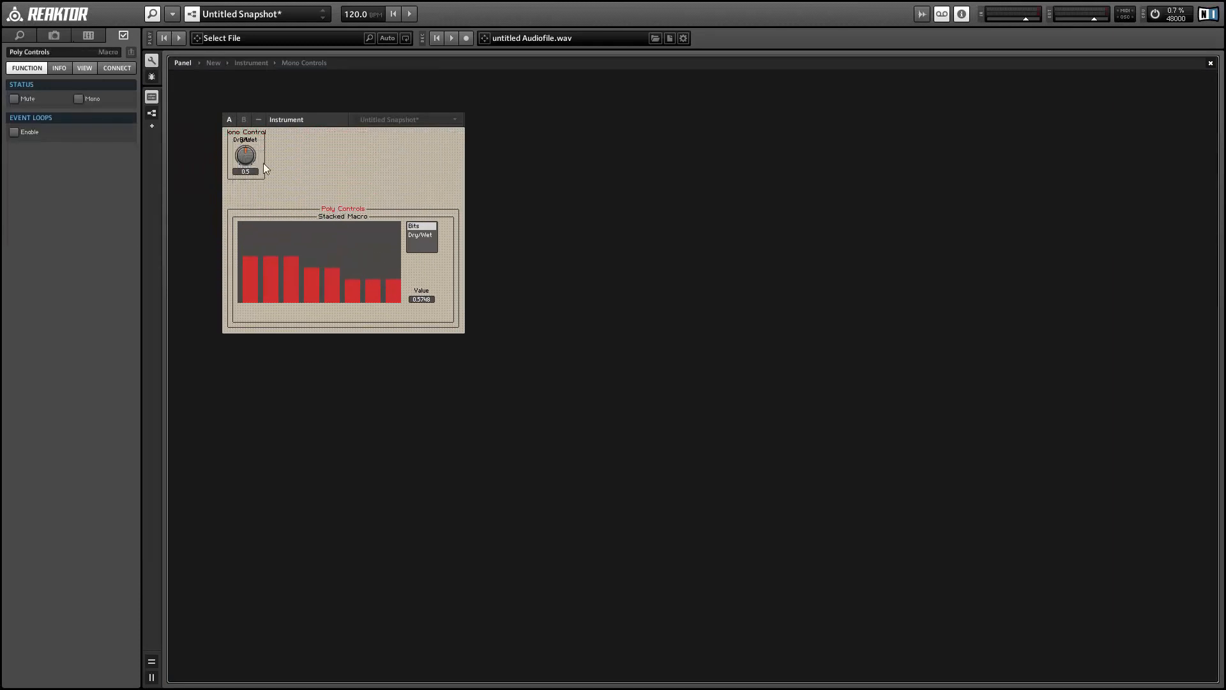
# Place the Dry/Wet knob beside the Bits knob and move the Mono Controls frame closer to Poly Controls.
pyautogui.click(278, 157)
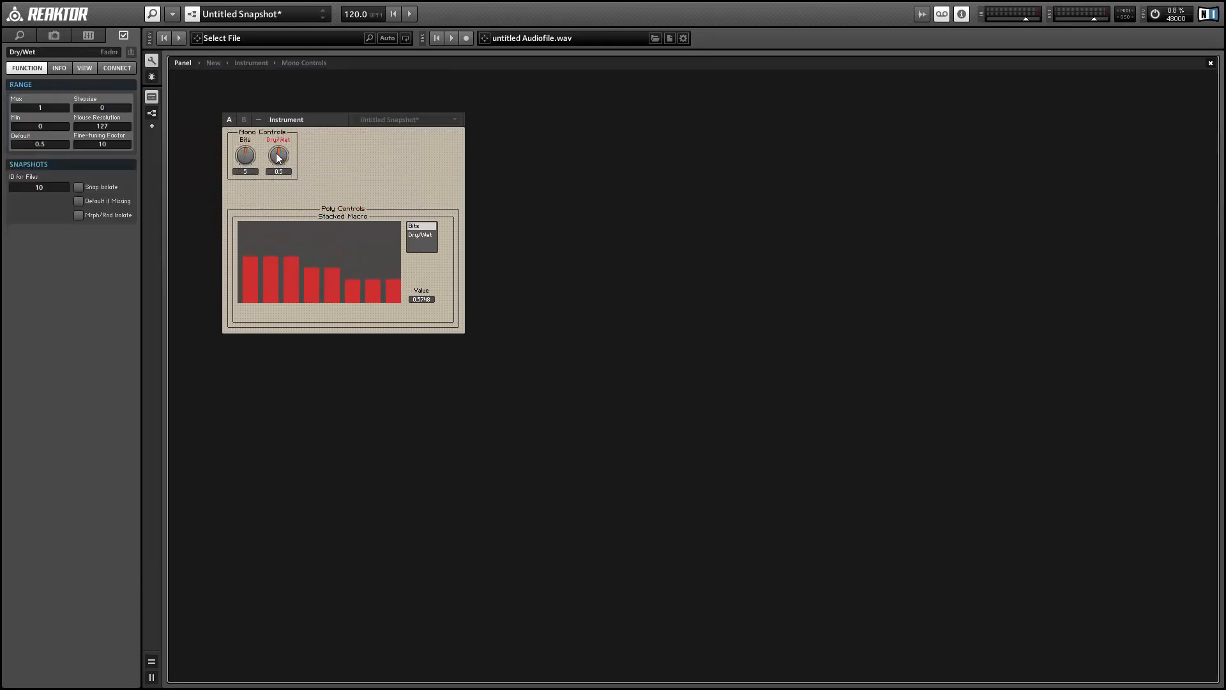
pyautogui.click(268, 141)
pyautogui.moveTo(267, 141); pyautogui.dragTo(265, 156)
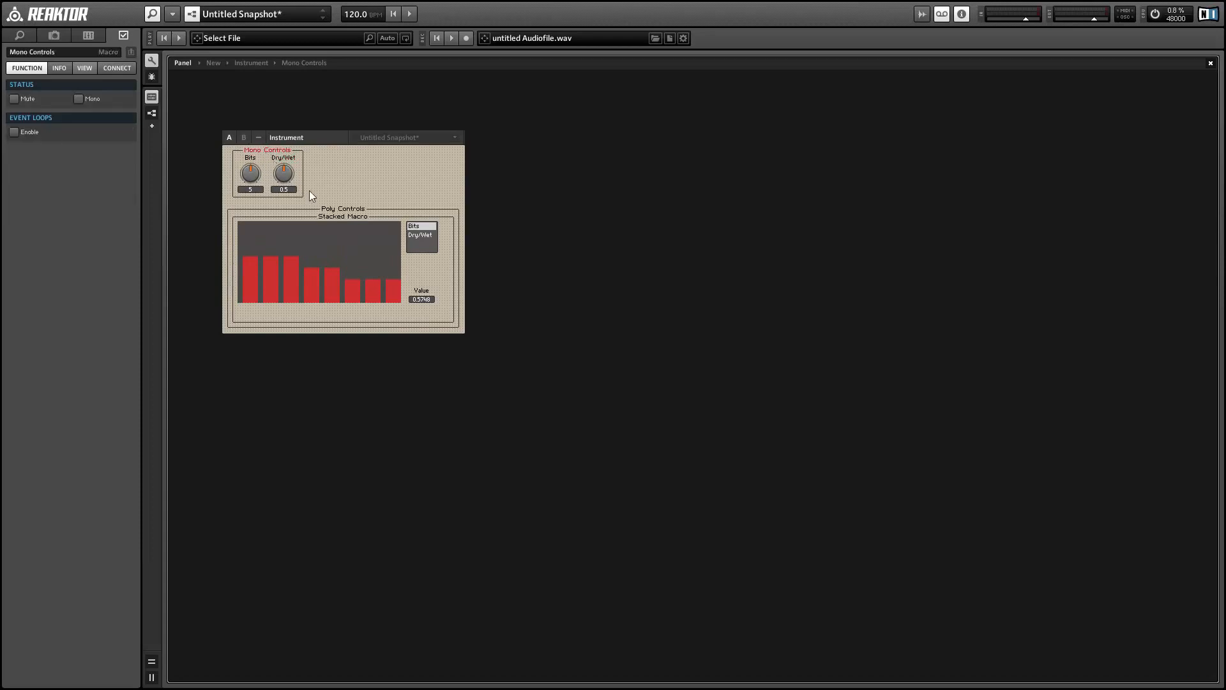
# Set the Stacked Macro's frame style to No Frame and check the locked panel before reopening it for layout editing.
pyautogui.click(333, 214)
pyautogui.click(87, 71)
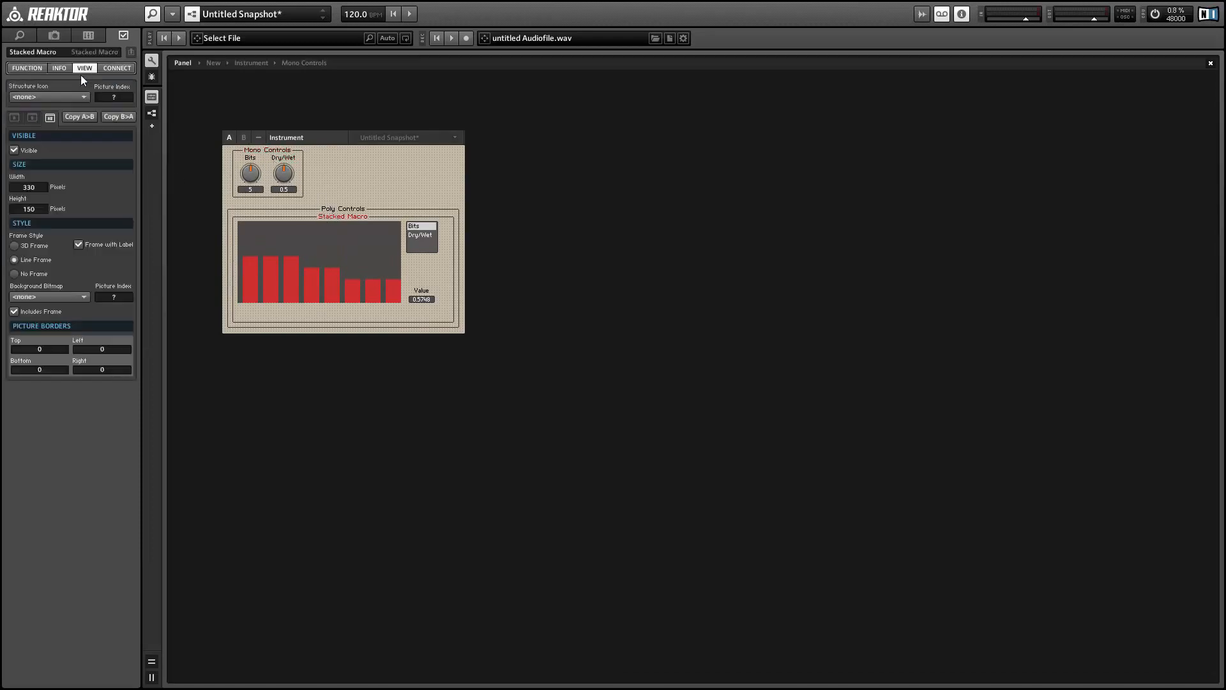
pyautogui.click(24, 274)
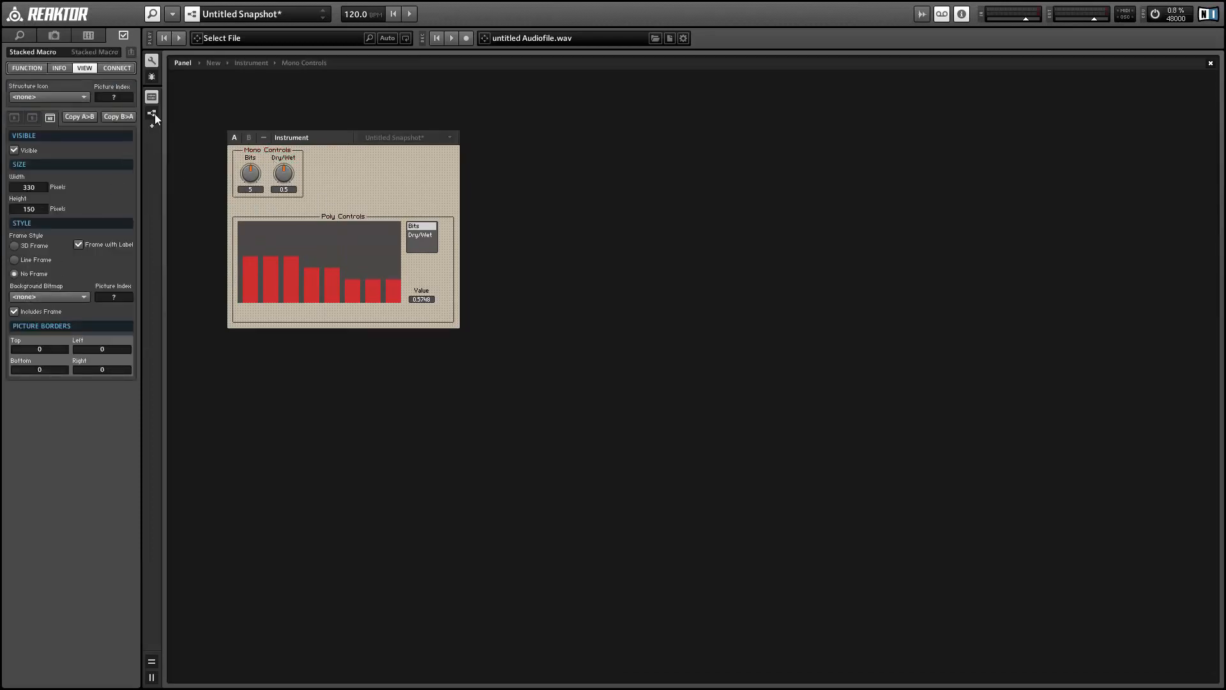
pyautogui.click(151, 61)
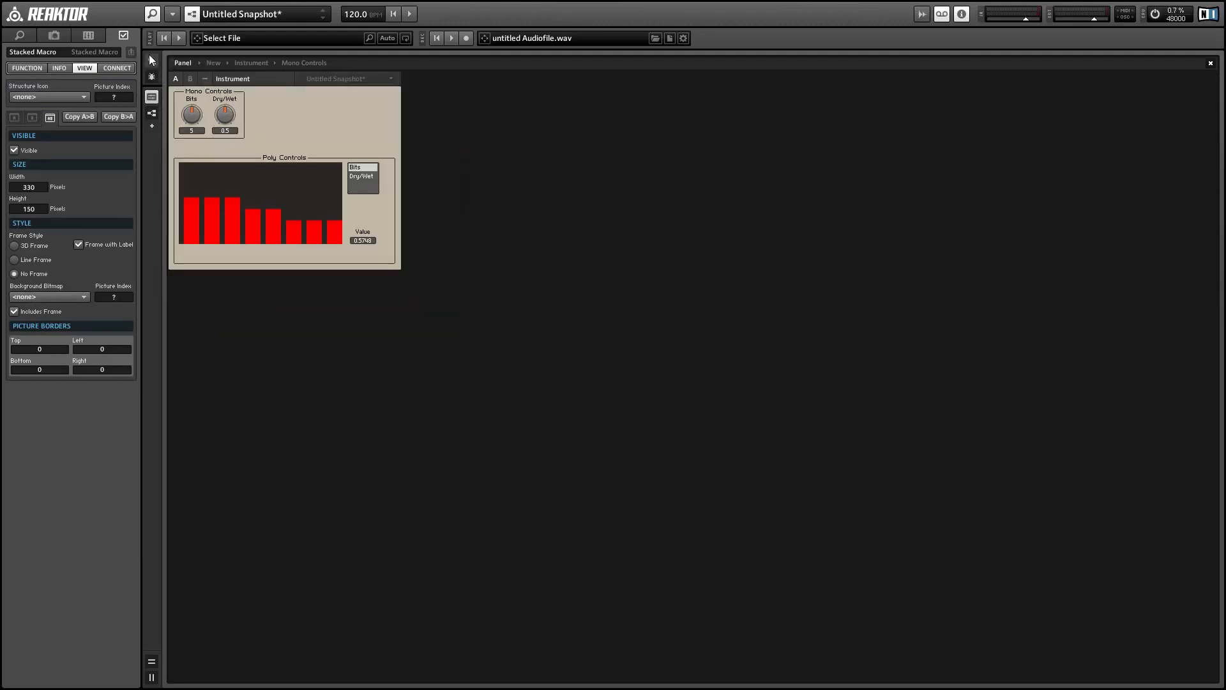
pyautogui.click(151, 60)
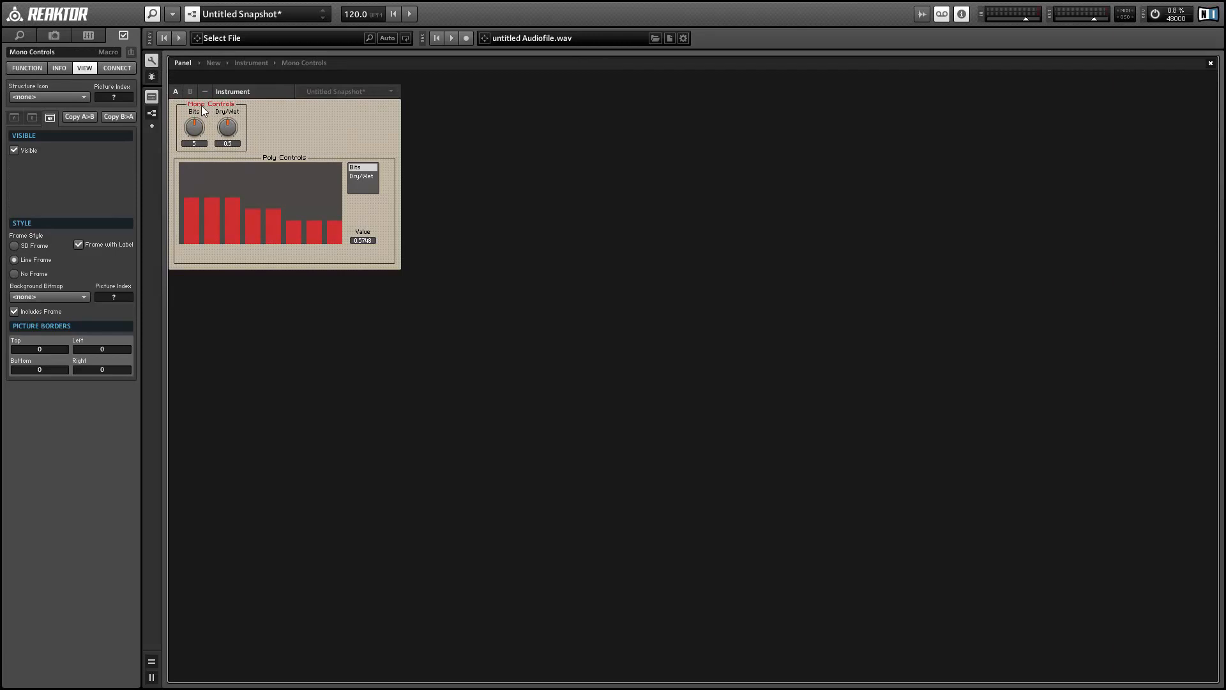
# Tighten the Mono Controls frame's placement on the locked panel and return to the Instrument structure.
pyautogui.click(200, 109)
pyautogui.click(151, 60)
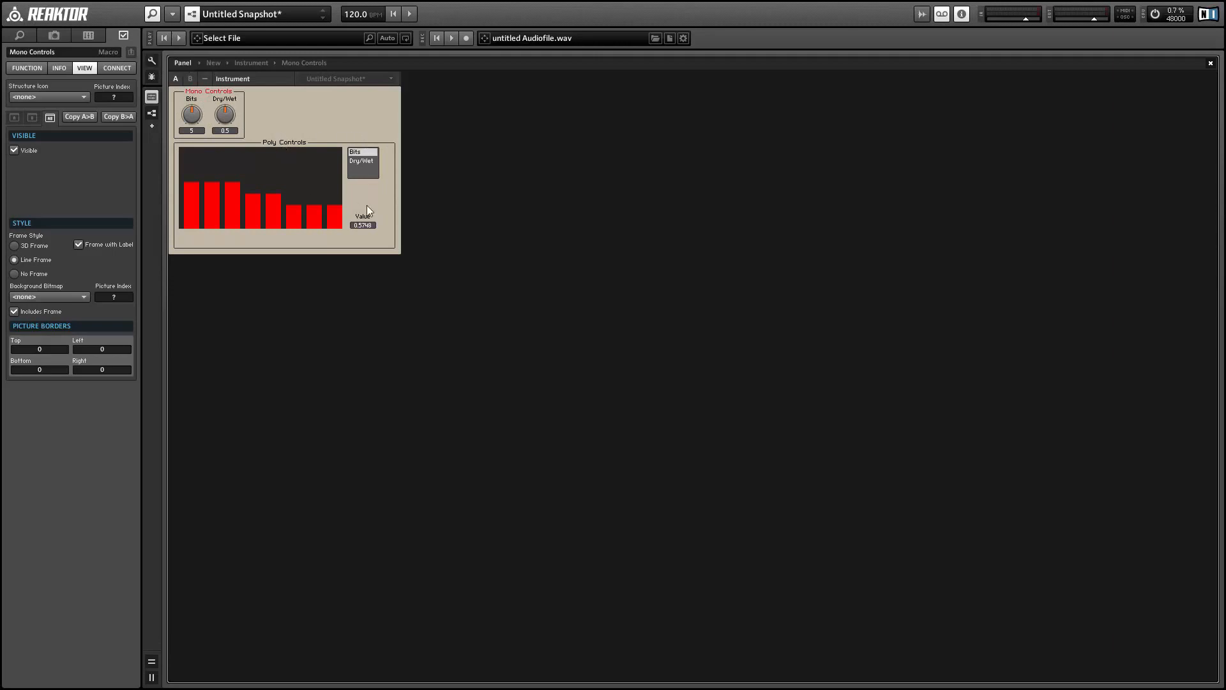
pyautogui.doubleClick(392, 205)
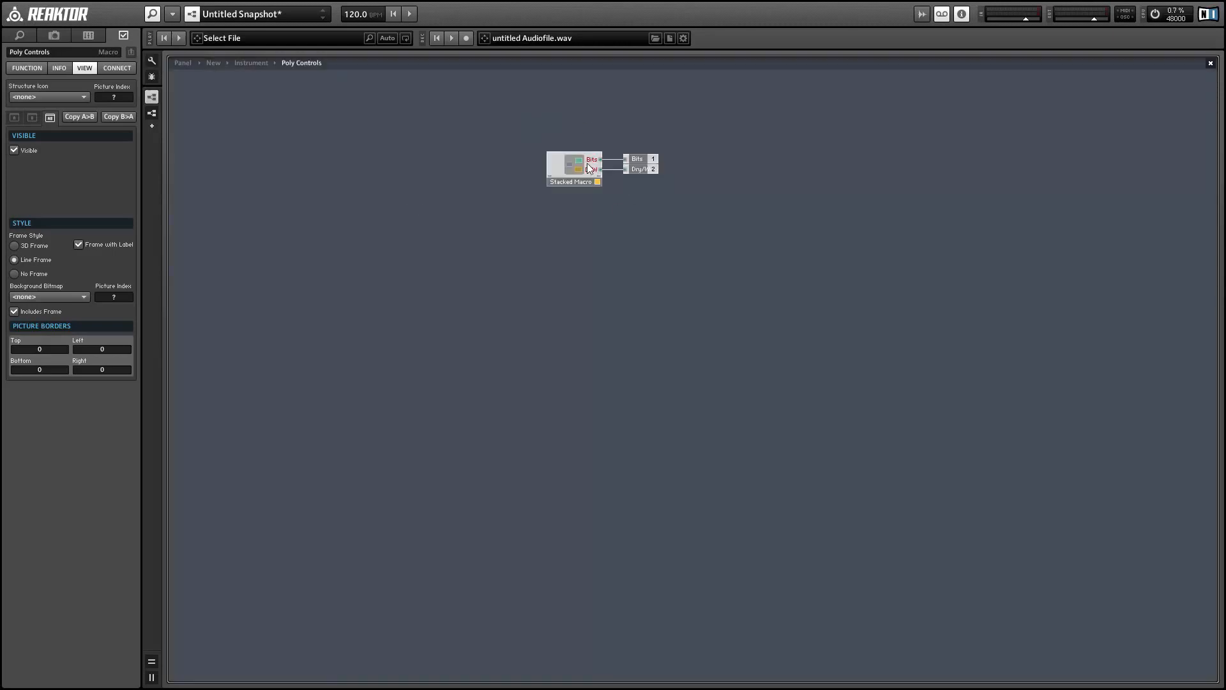
pyautogui.moveTo(527, 118); pyautogui.dragTo(641, 186)
pyautogui.doubleClick(641, 186)
# Insert a Stacked Macro module beside the Mono Controls and Poly Controls macros in the Instrument structure.
pyautogui.click(551, 158)
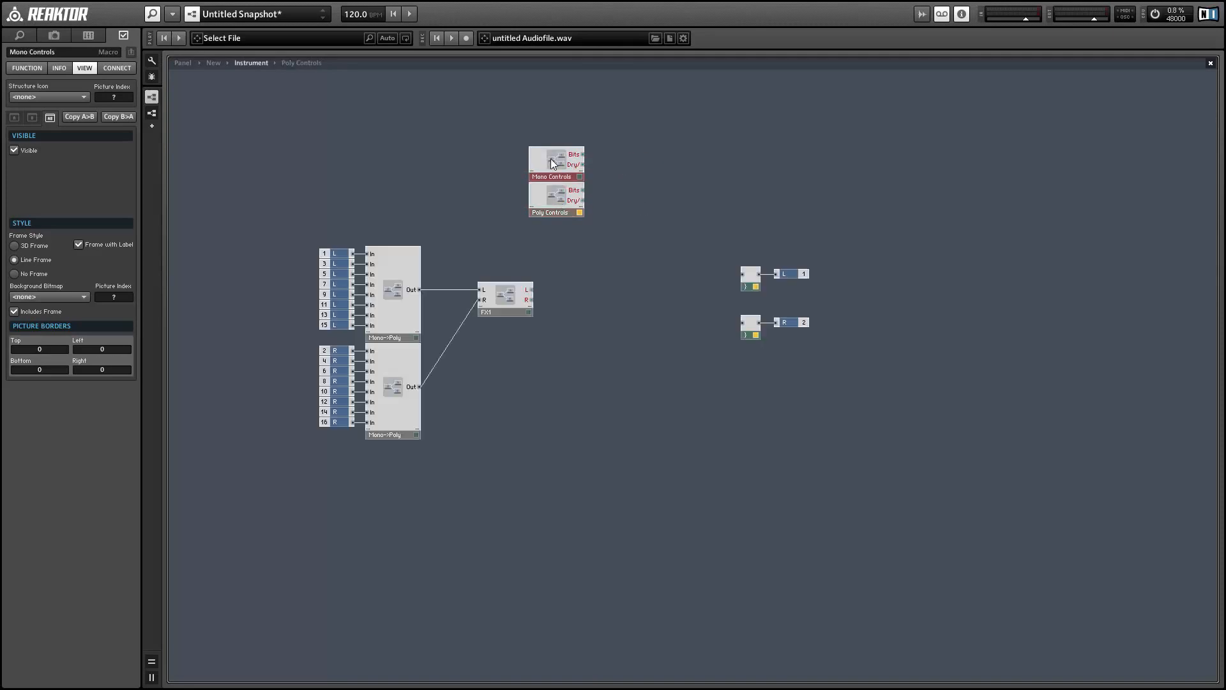
pyautogui.rightClick(589, 138)
pyautogui.moveTo(640, 147)
pyautogui.moveTo(794, 152)
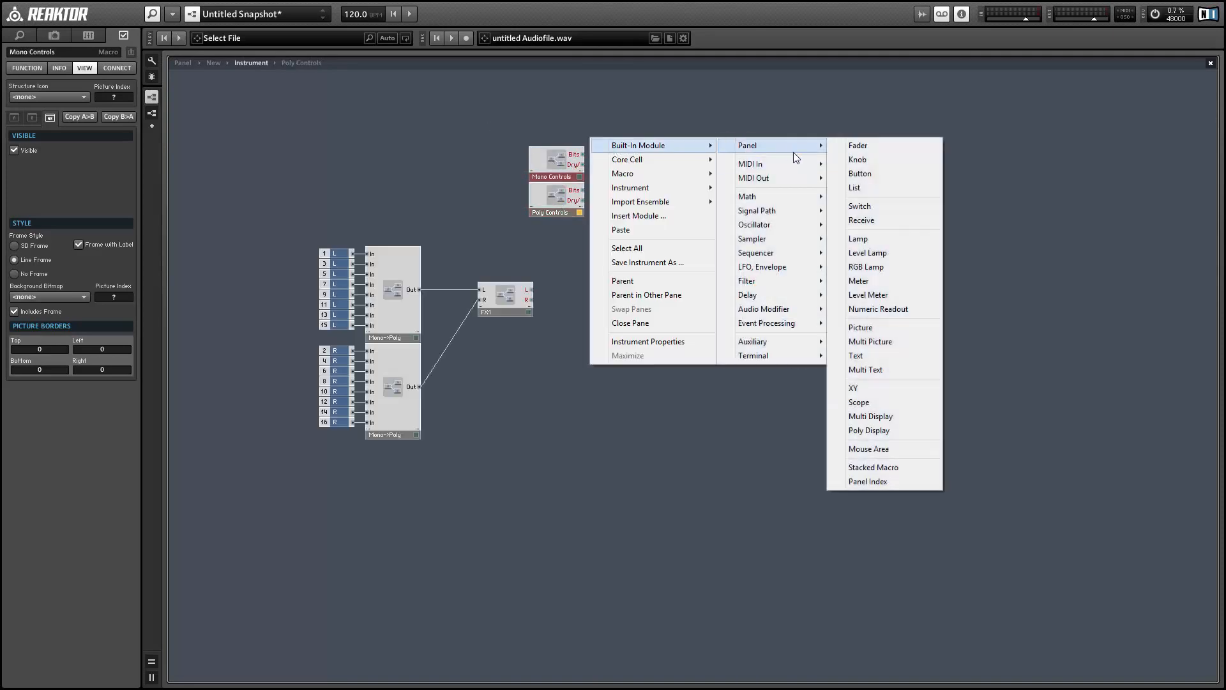
pyautogui.click(911, 467)
# Transfer the Mono Controls and Poly Controls macros from the Instrument structure into the new Stacked Macro.
pyautogui.click(546, 155)
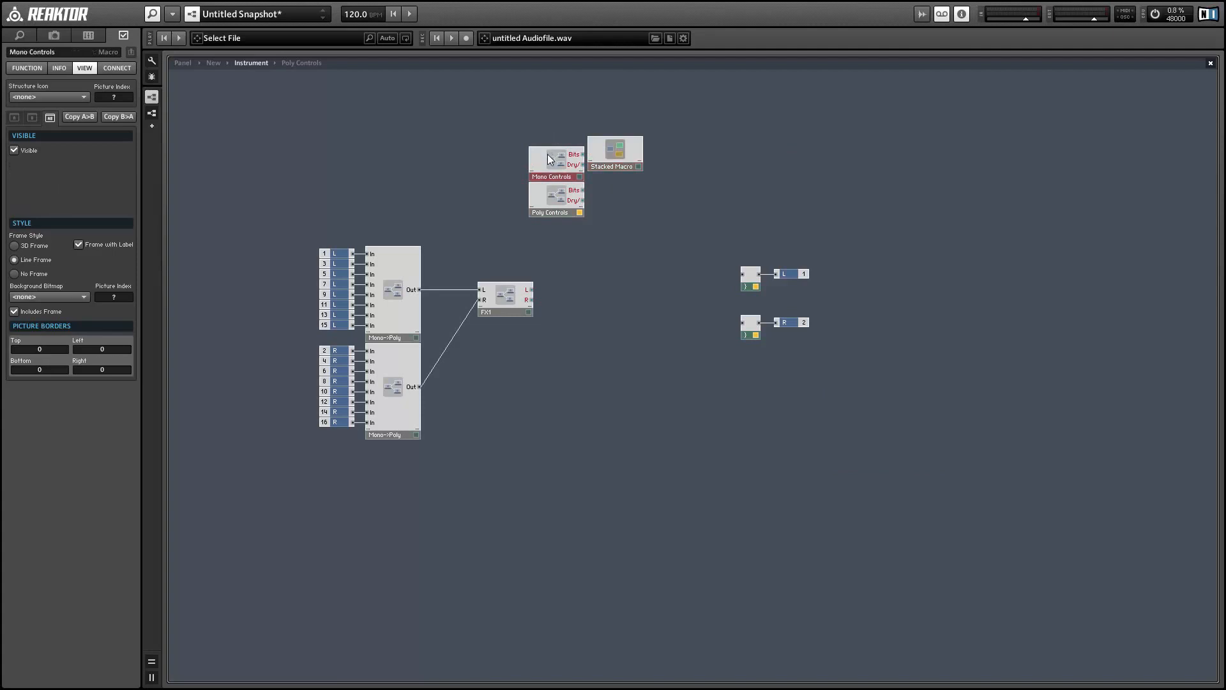
pyautogui.click(623, 148)
pyautogui.doubleClick(624, 148)
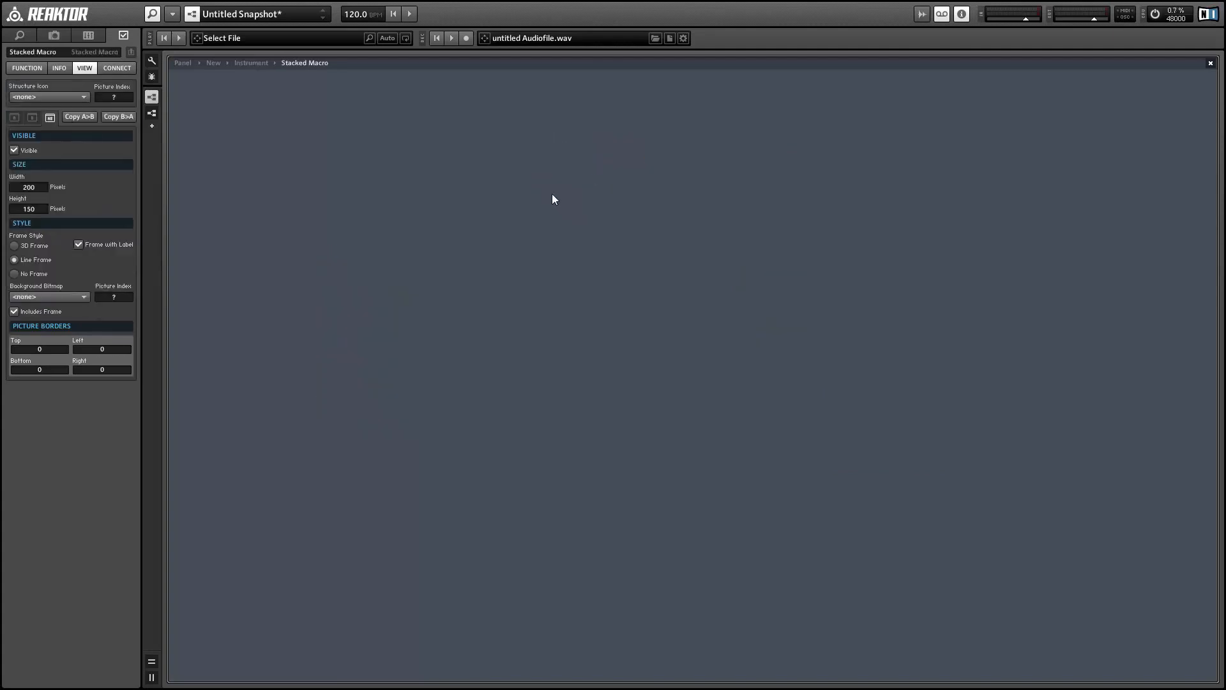
pyautogui.doubleClick(539, 204)
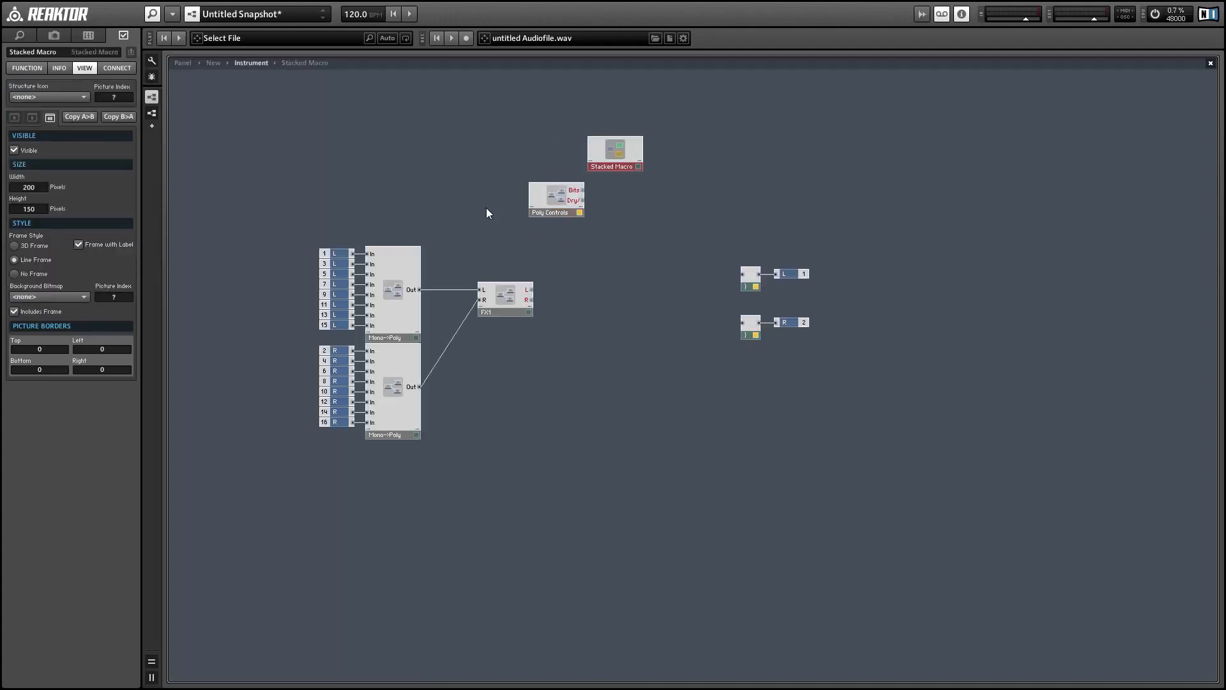
pyautogui.click(562, 203)
pyautogui.press('Delete')
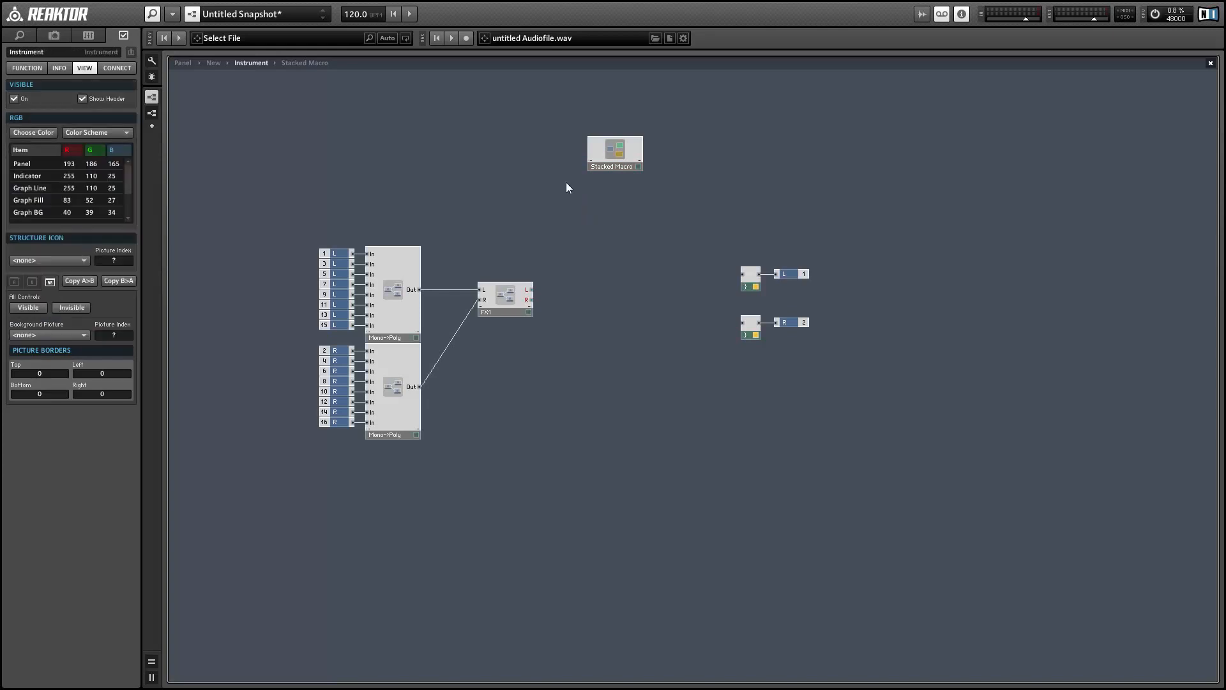
pyautogui.doubleClick(611, 152)
pyautogui.hotkey('ctrl', 'v')
pyautogui.moveTo(522, 241); pyautogui.dragTo(563, 268)
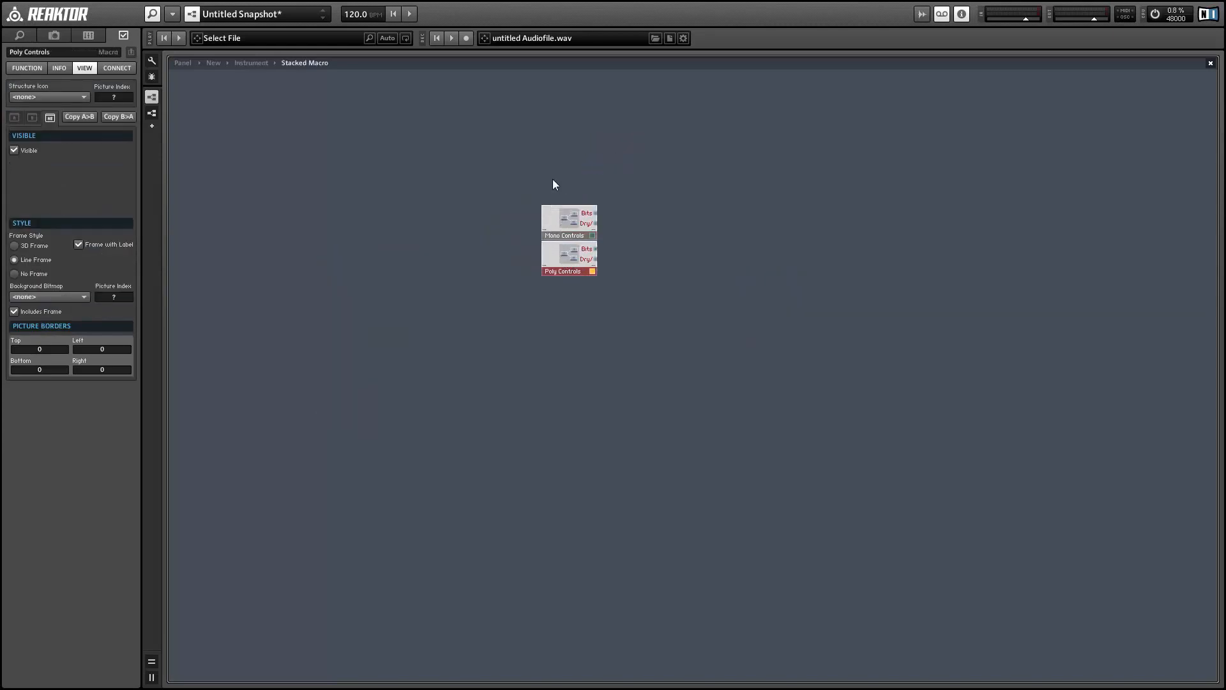
# Add a Button module above the control macros inside the Stacked Macro and name it Poly.
pyautogui.rightClick(593, 131)
pyautogui.moveTo(629, 135)
pyautogui.moveTo(750, 136)
pyautogui.click(881, 165)
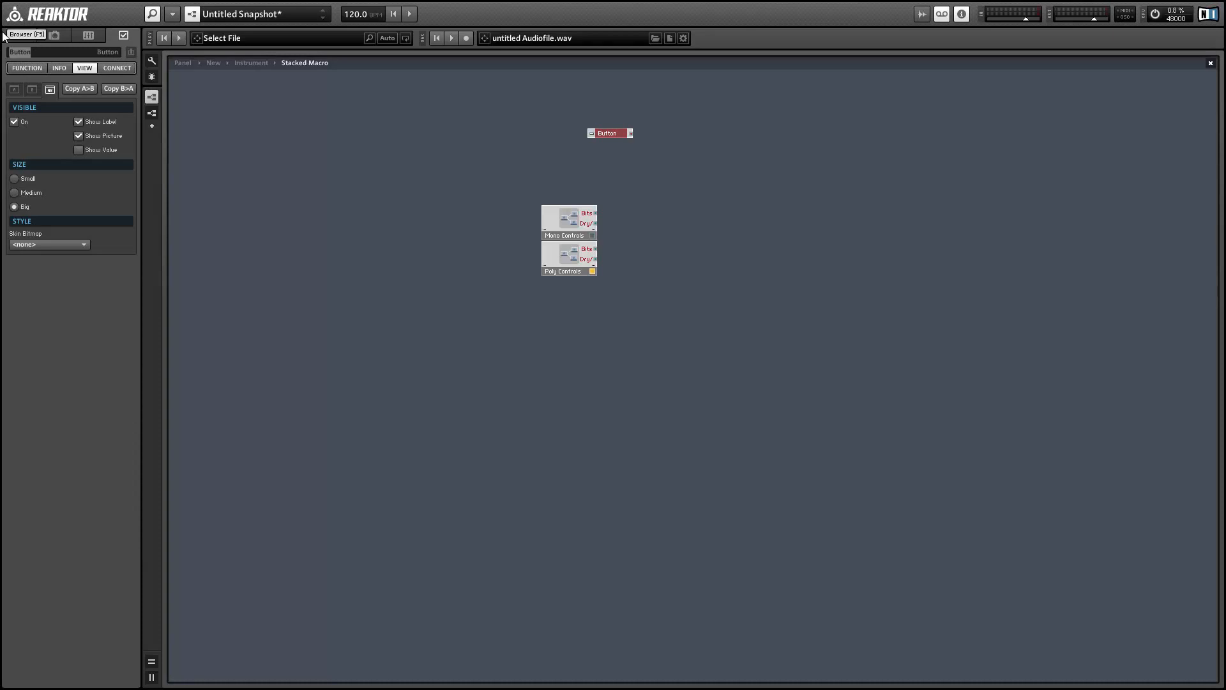
pyautogui.write('Poly')
pyautogui.press('Return')
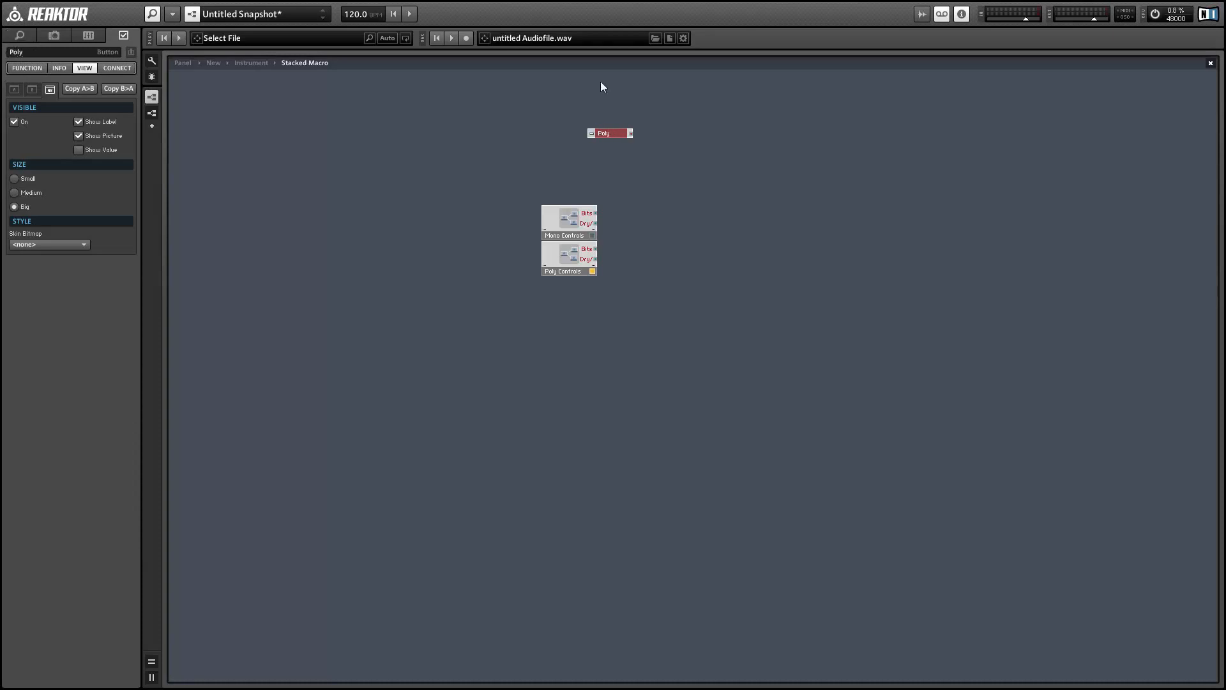
# Add a Panel Index module driven by the Poly button and align the button level with it.
pyautogui.rightClick(683, 131)
pyautogui.moveTo(753, 139)
pyautogui.moveTo(856, 139)
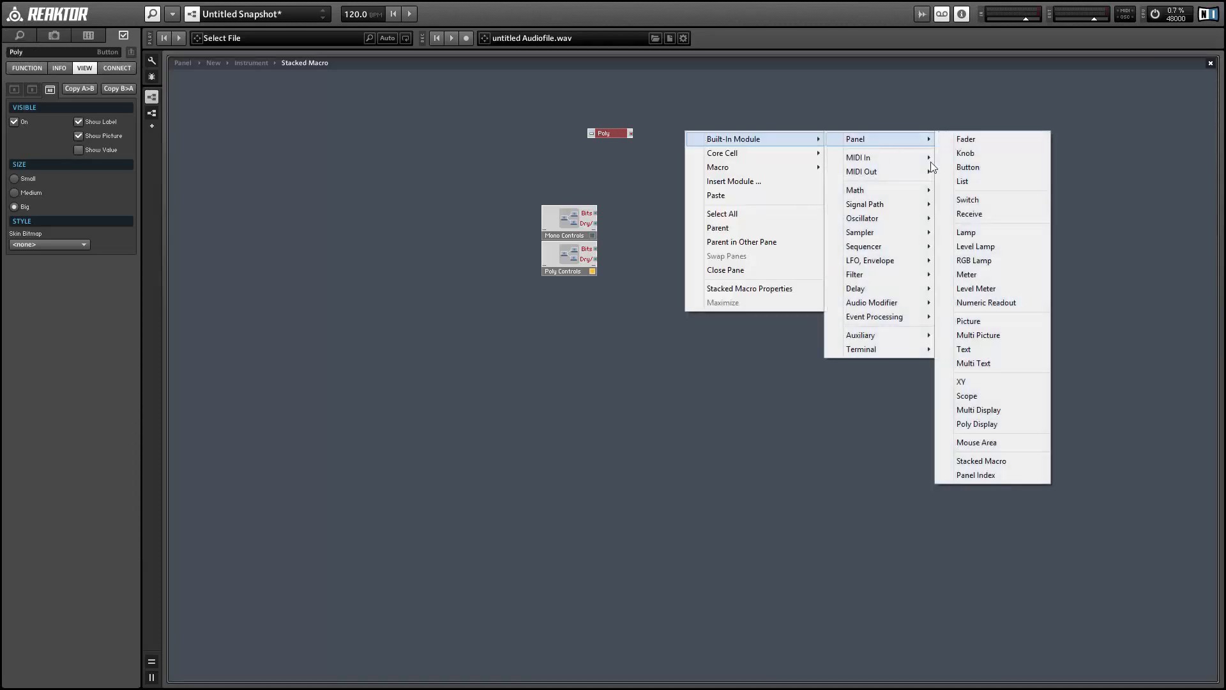
pyautogui.click(989, 477)
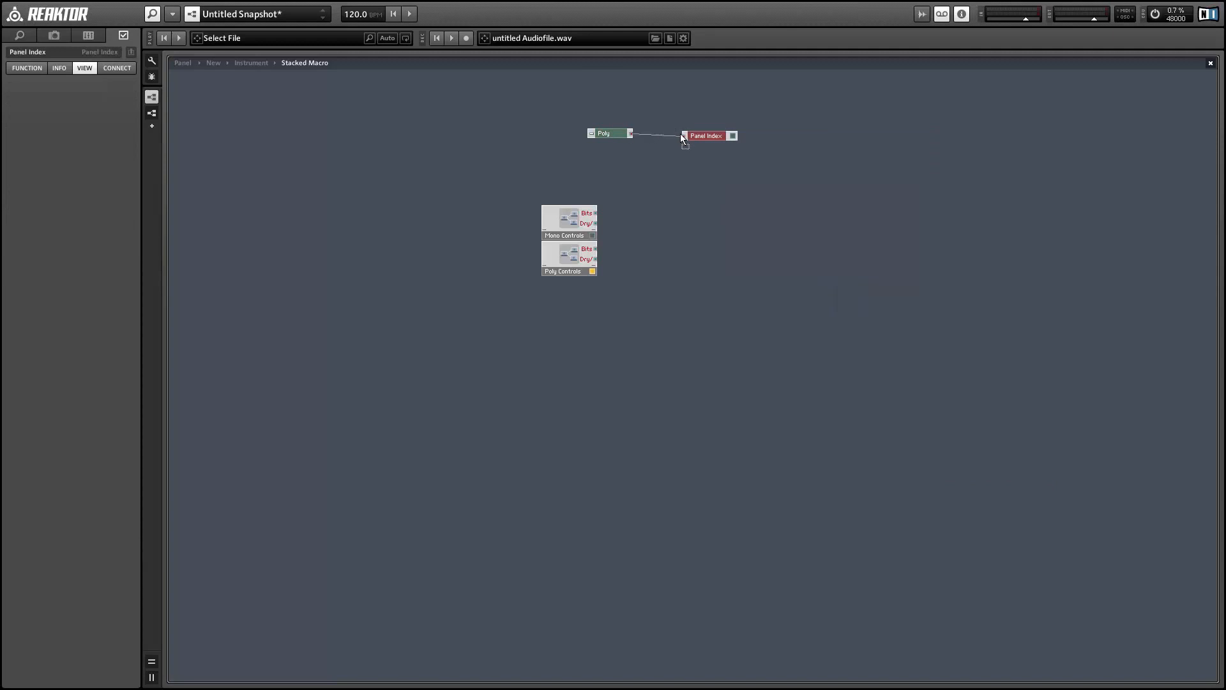
pyautogui.click(27, 69)
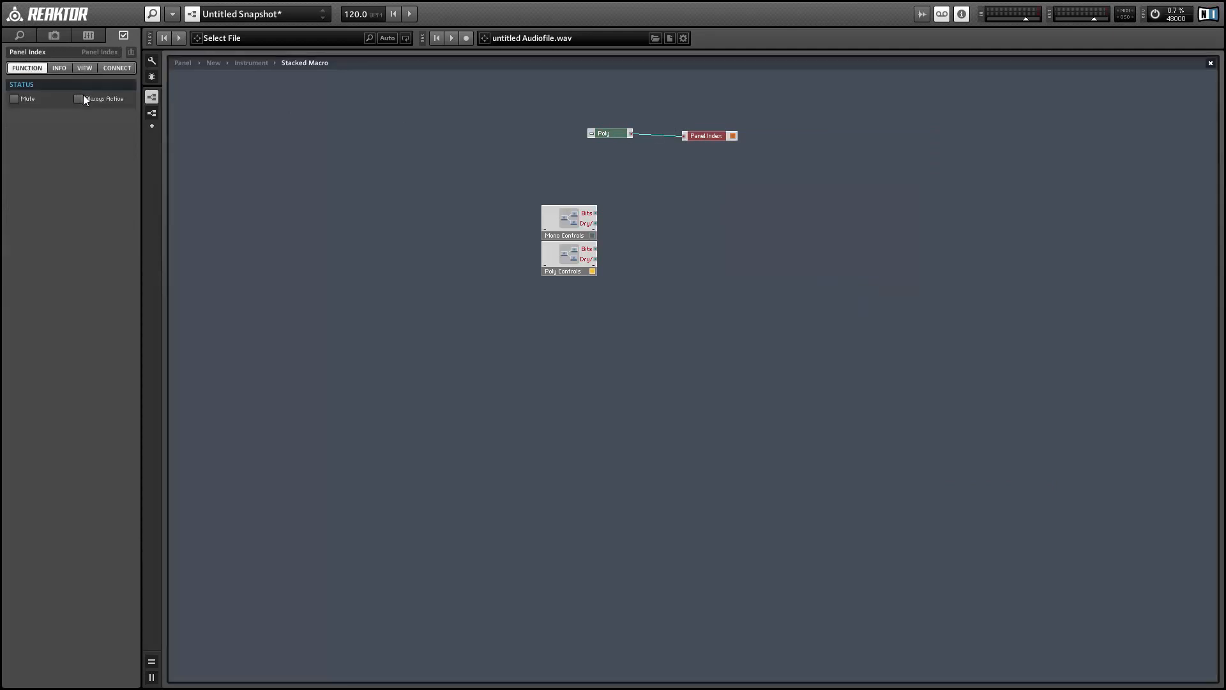
pyautogui.click(608, 136)
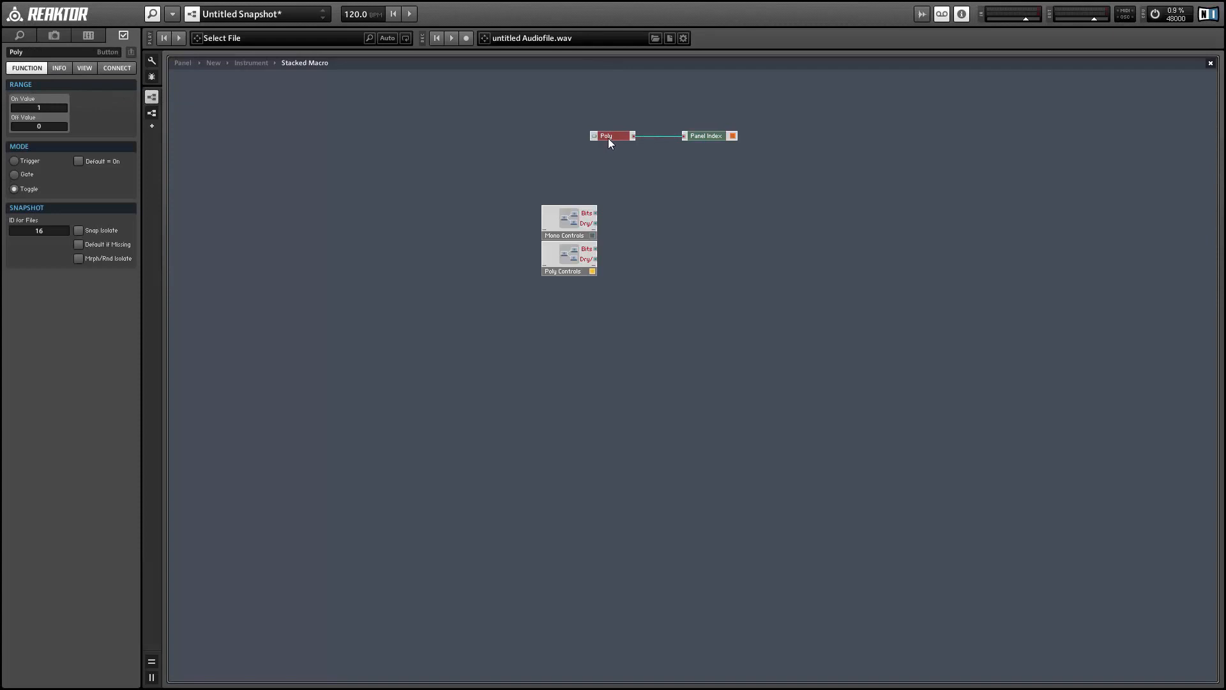
# Add a Selector module with a minimum of 2 input ports below the Panel Index.
pyautogui.rightClick(728, 157)
pyautogui.moveTo(798, 165)
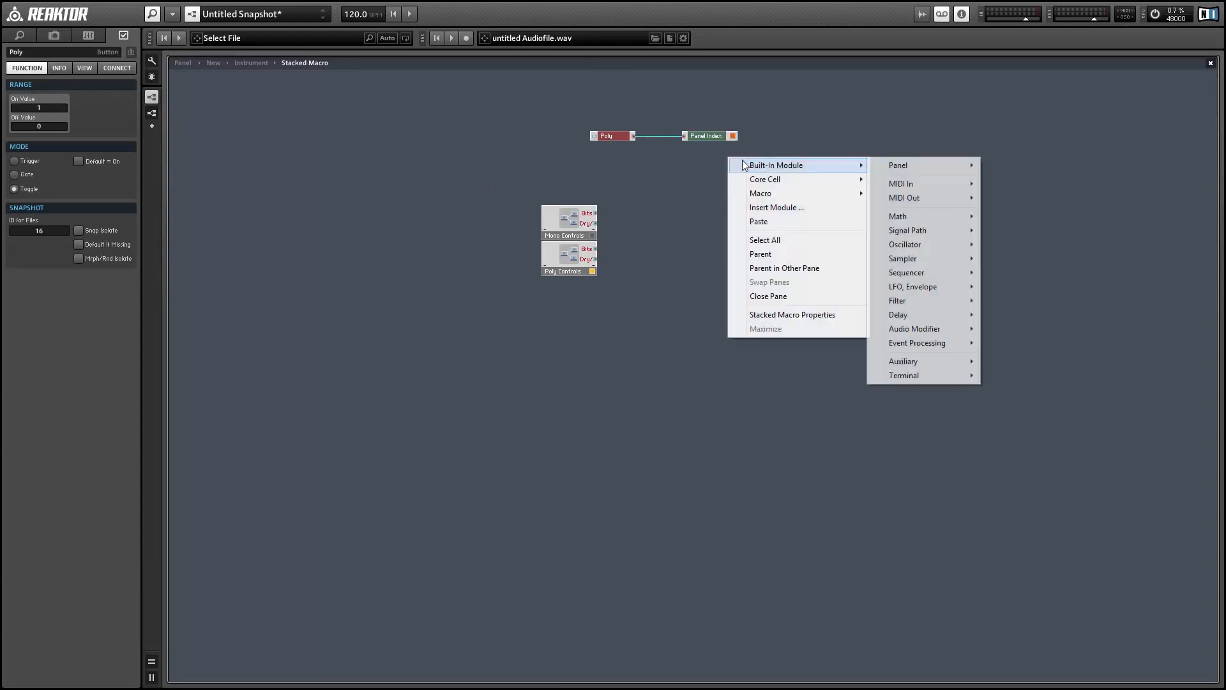
pyautogui.moveTo(905, 235)
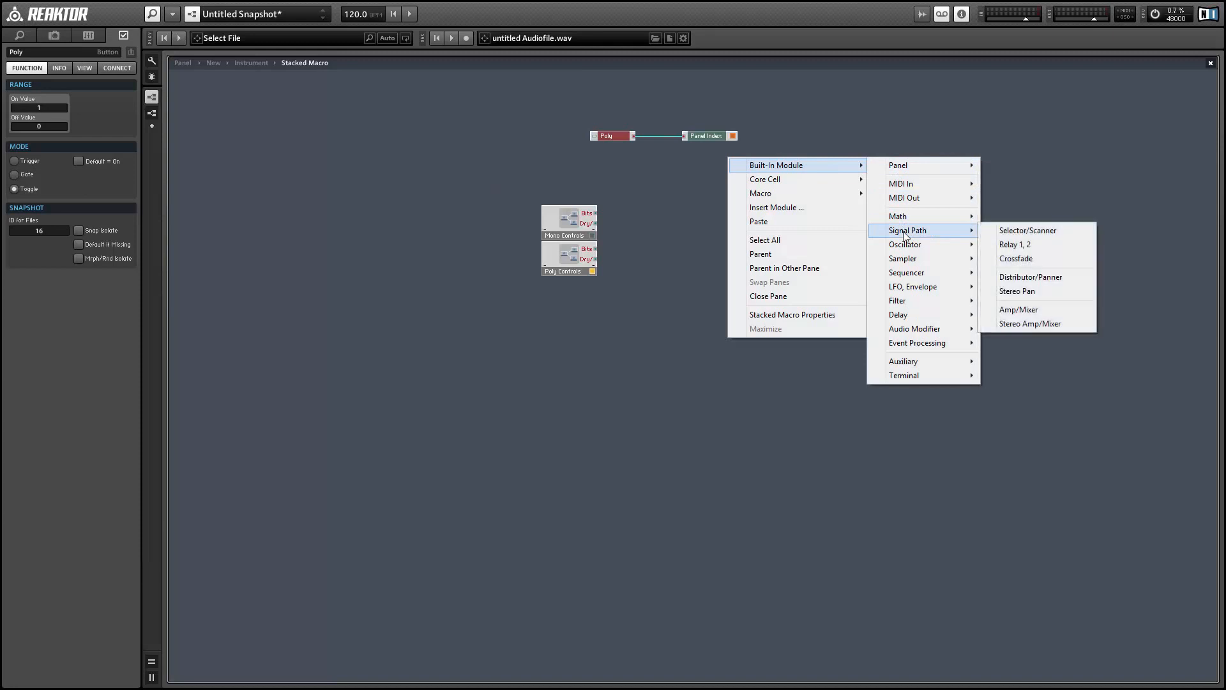
pyautogui.click(1058, 232)
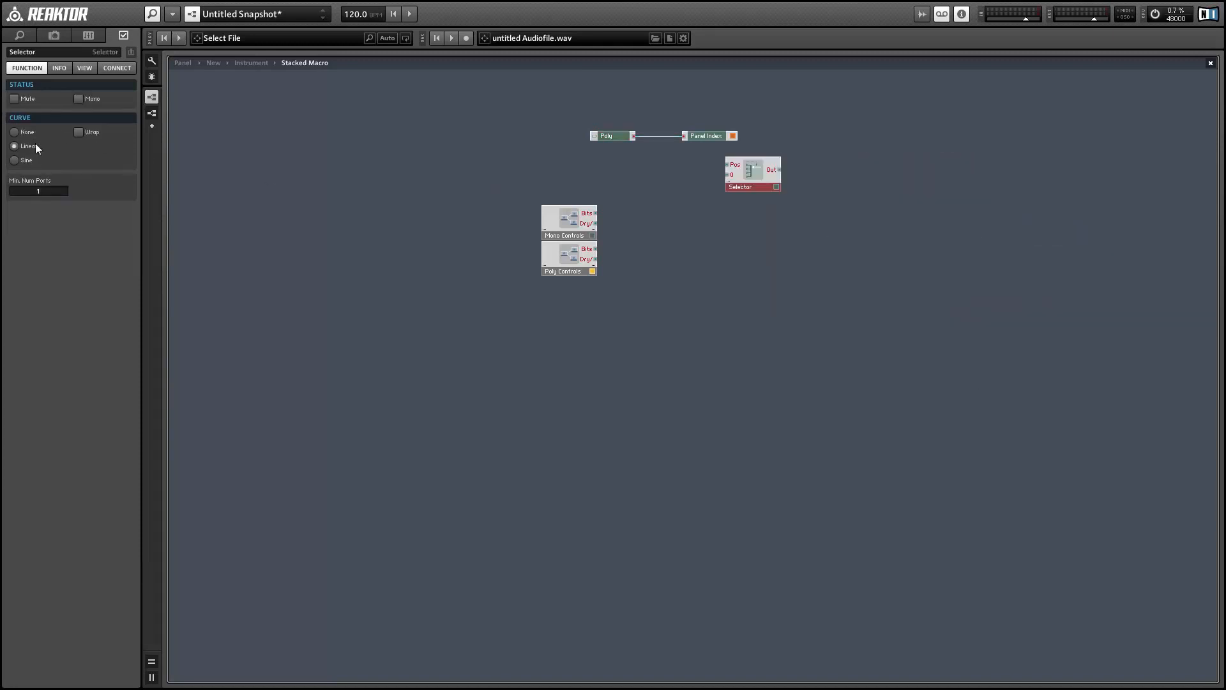
pyautogui.moveTo(40, 188); pyautogui.dragTo(44, 183)
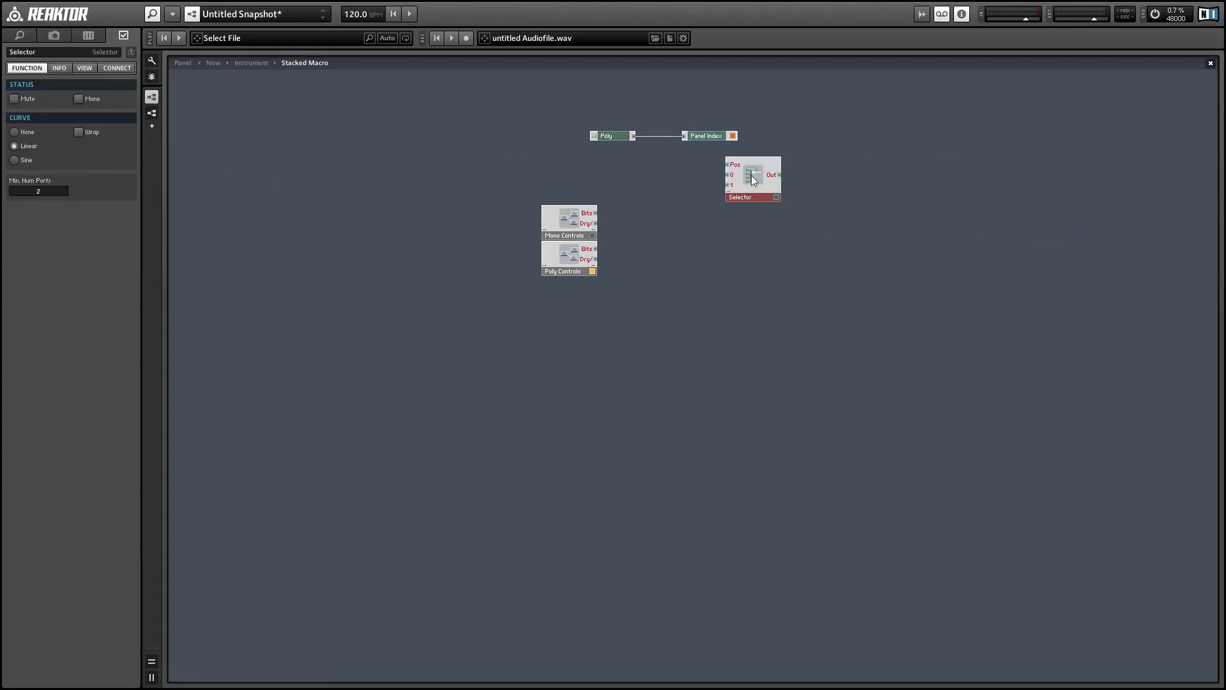
pyautogui.moveTo(757, 195); pyautogui.dragTo(750, 208)
# Wire the Poly button to the Selector's Pos and the Mono and Poly Bits outputs to inputs 0 and 1.
pyautogui.moveTo(633, 137); pyautogui.dragTo(714, 191)
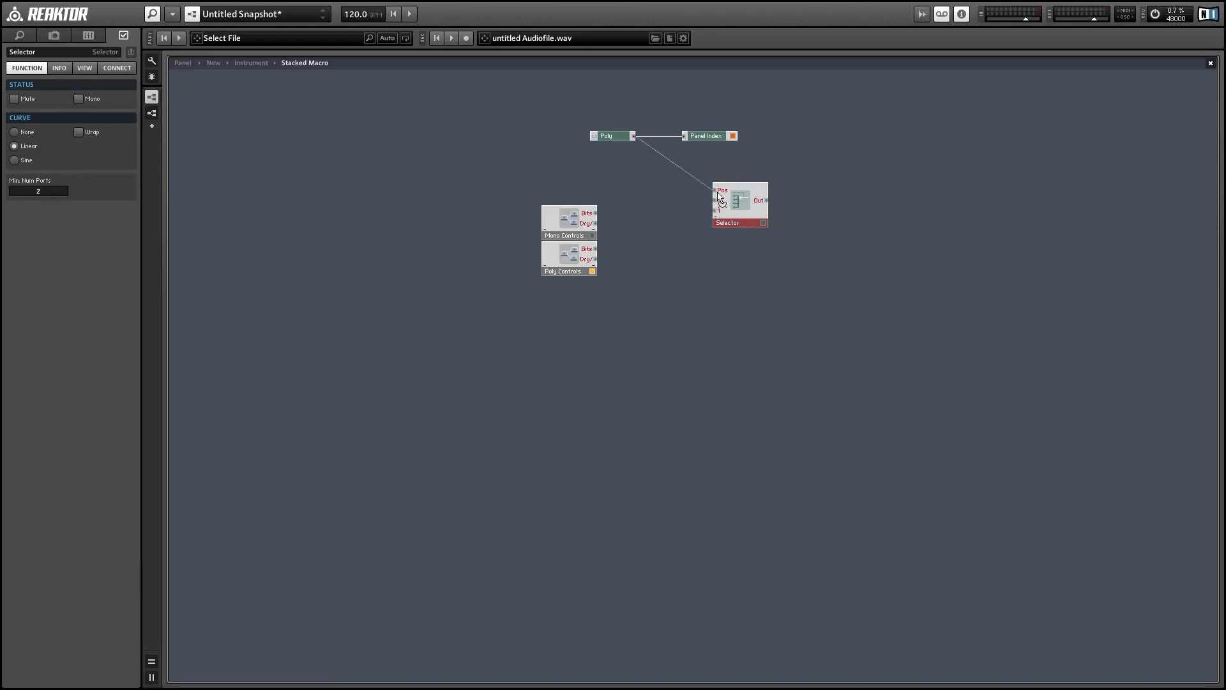
pyautogui.moveTo(595, 212); pyautogui.dragTo(714, 200)
pyautogui.moveTo(595, 249); pyautogui.dragTo(742, 234)
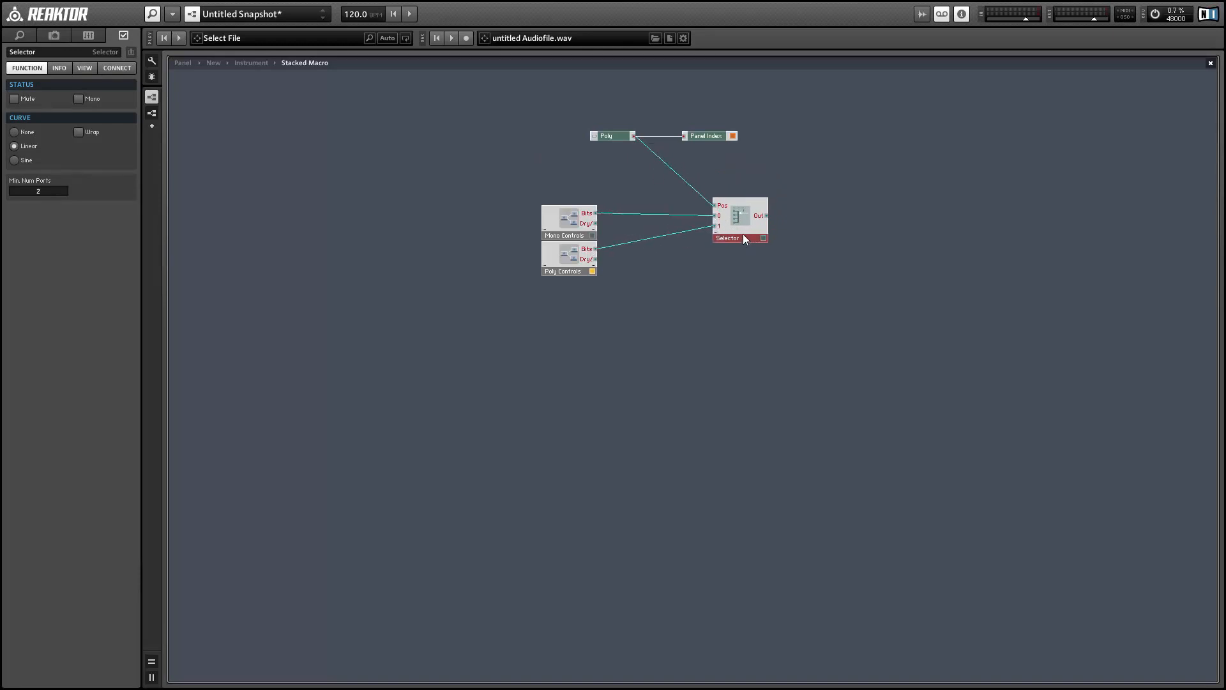
# Add an Out port terminal and connect the Selector's output to it.
pyautogui.rightClick(828, 200)
pyautogui.moveTo(907, 208)
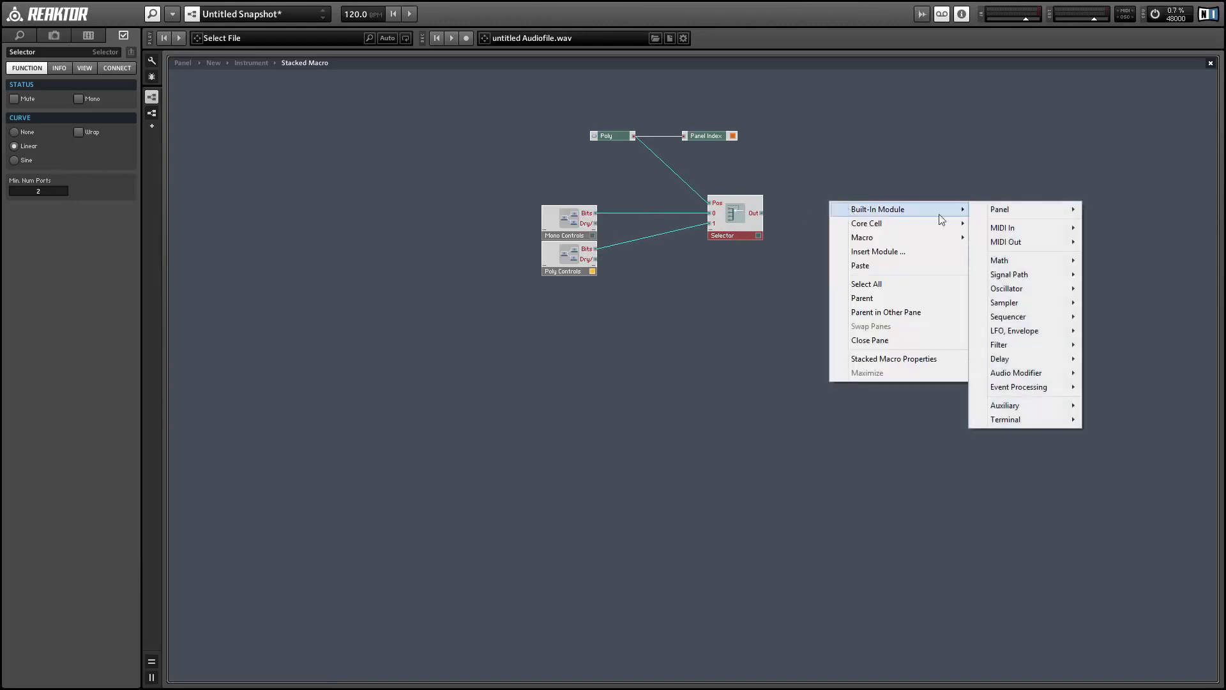
pyautogui.moveTo(1032, 416)
pyautogui.click(1115, 433)
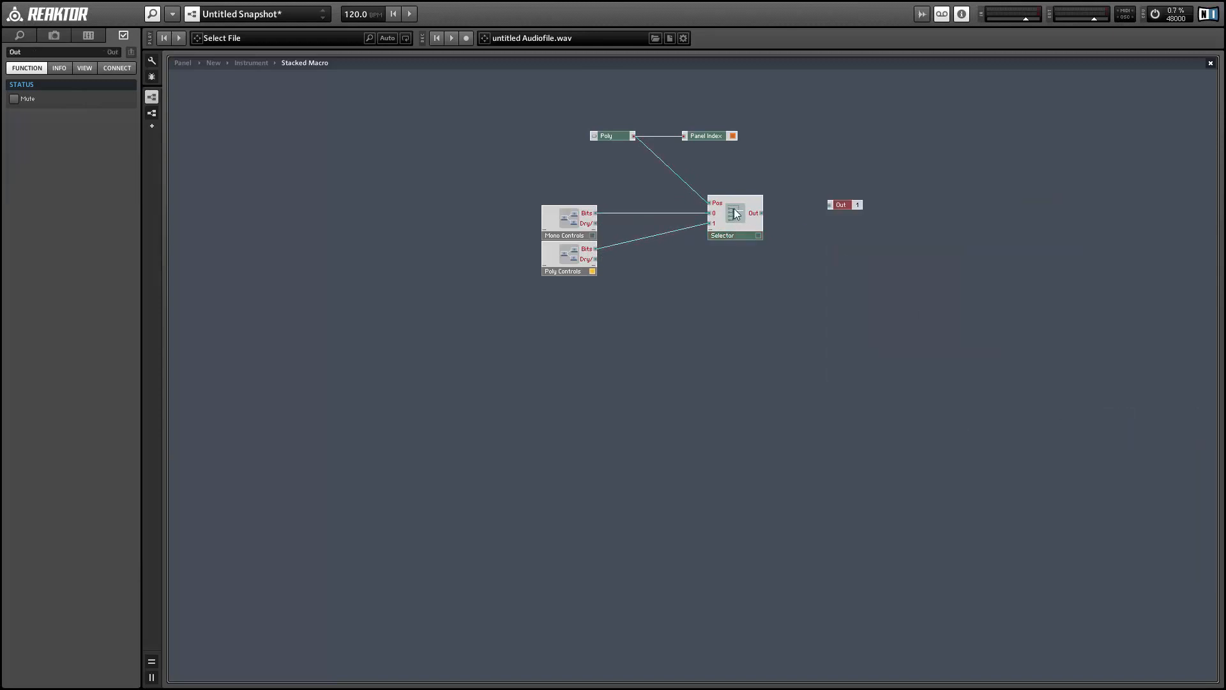
pyautogui.moveTo(822, 209); pyautogui.dragTo(804, 212)
# Duplicate the Selector with its Out port and feed the copy from the Mono and Poly Dry/Wet outputs.
pyautogui.moveTo(666, 188); pyautogui.dragTo(739, 274)
pyautogui.hotkey('ctrl', 'd')
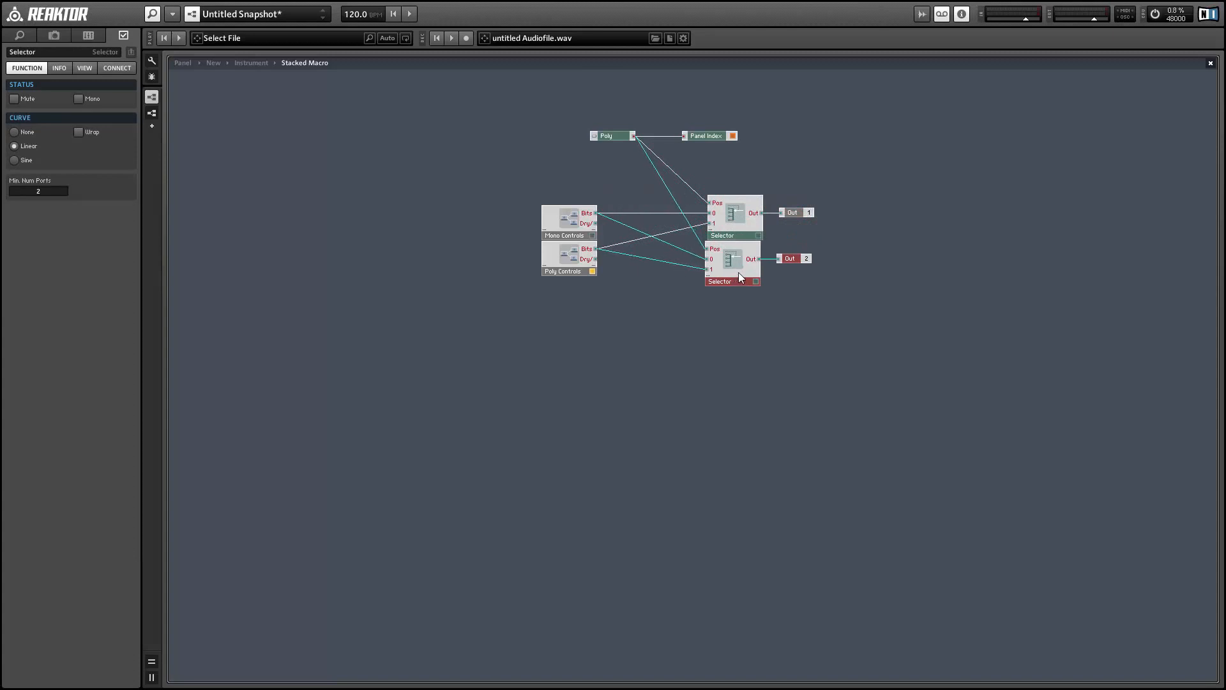
pyautogui.moveTo(664, 254); pyautogui.dragTo(708, 260)
pyautogui.moveTo(596, 259); pyautogui.dragTo(709, 268)
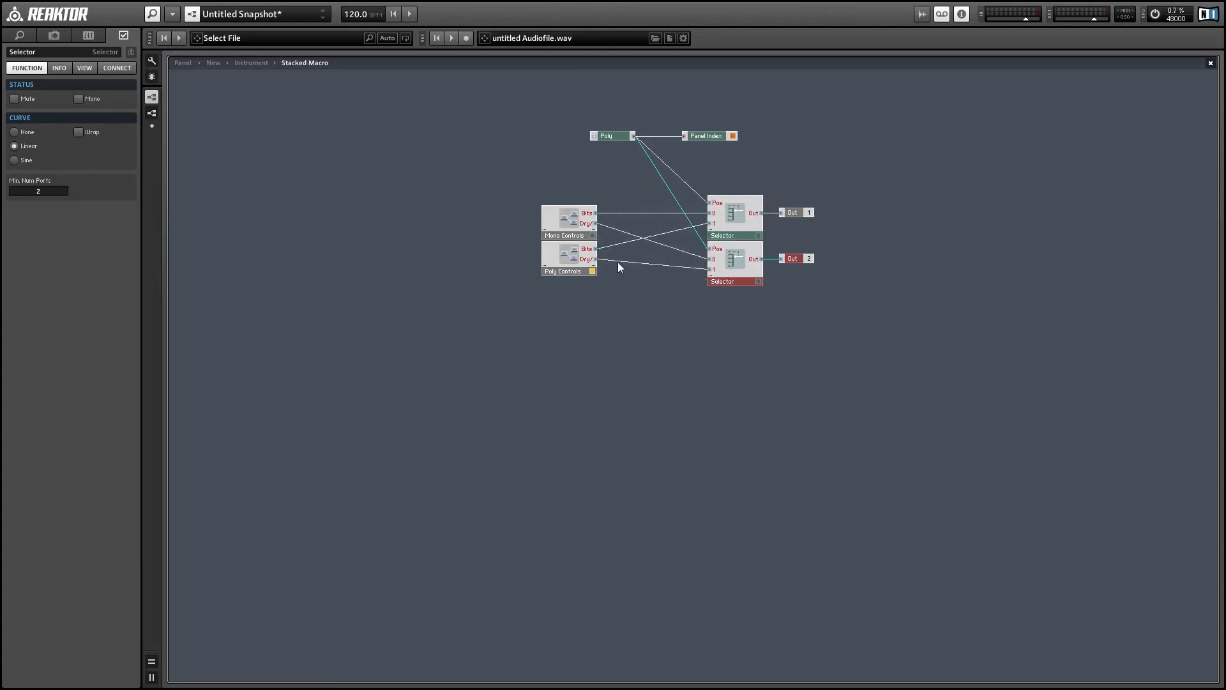
# Rename the Stacked Macro's first output port Bits and the second one D/W.
pyautogui.click(798, 212)
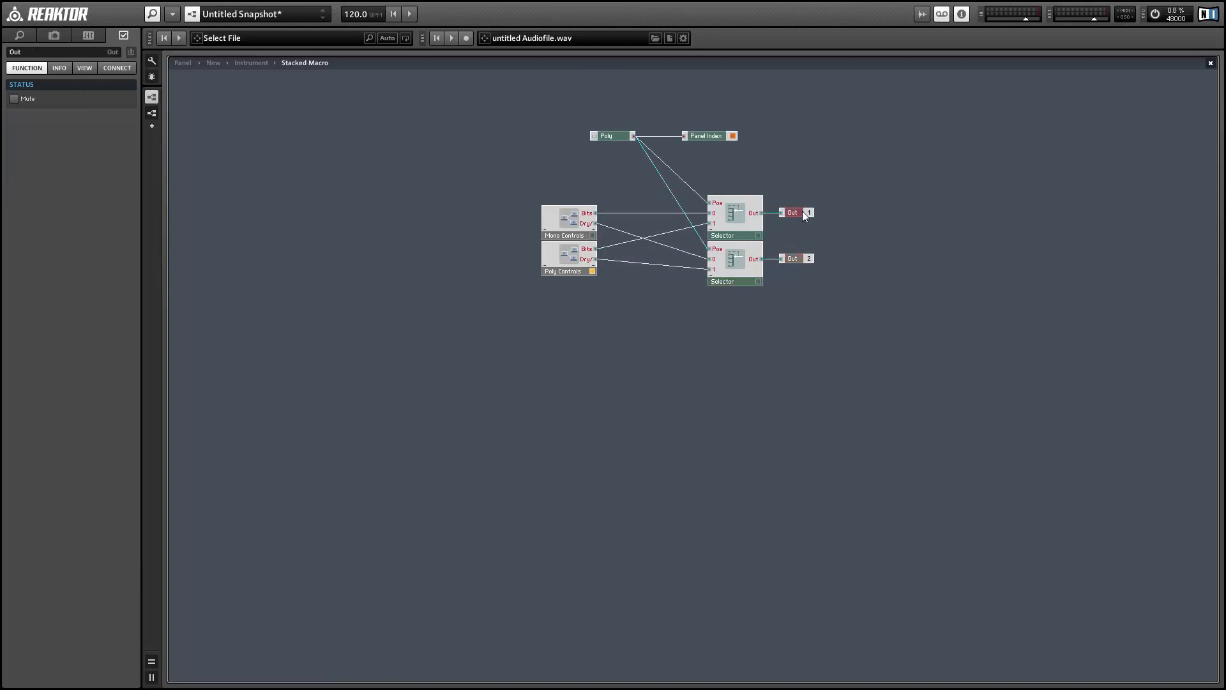
pyautogui.click(67, 53)
pyautogui.write('Bits')
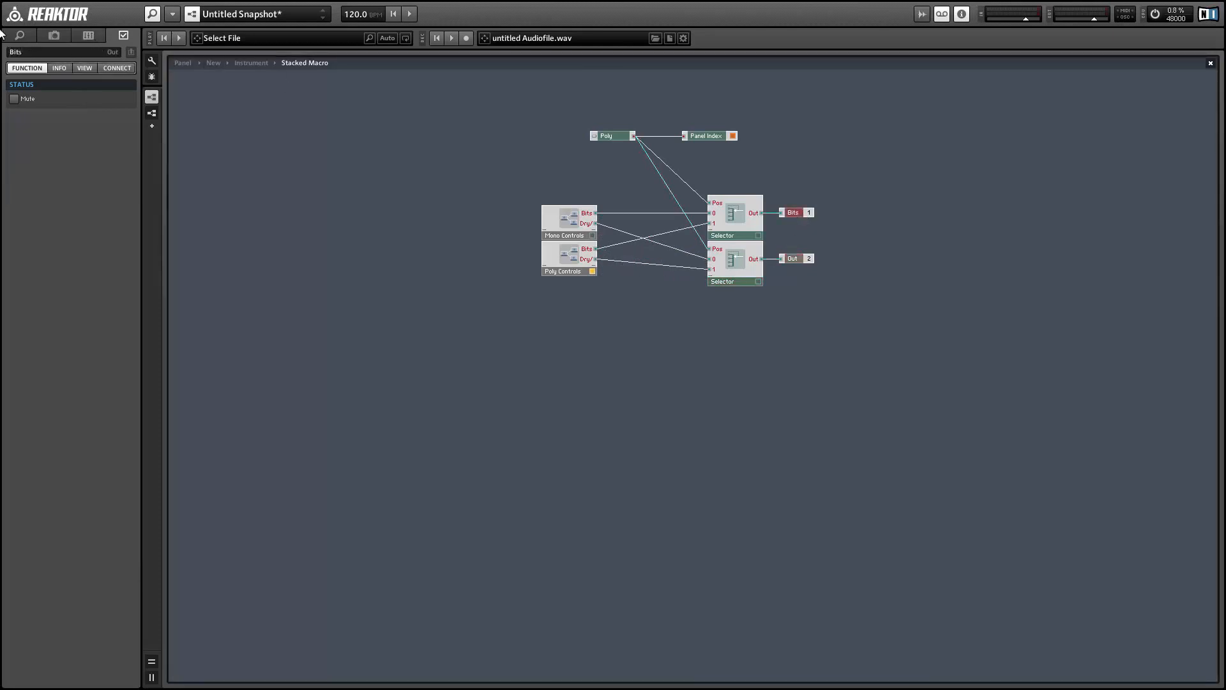
pyautogui.click(790, 259)
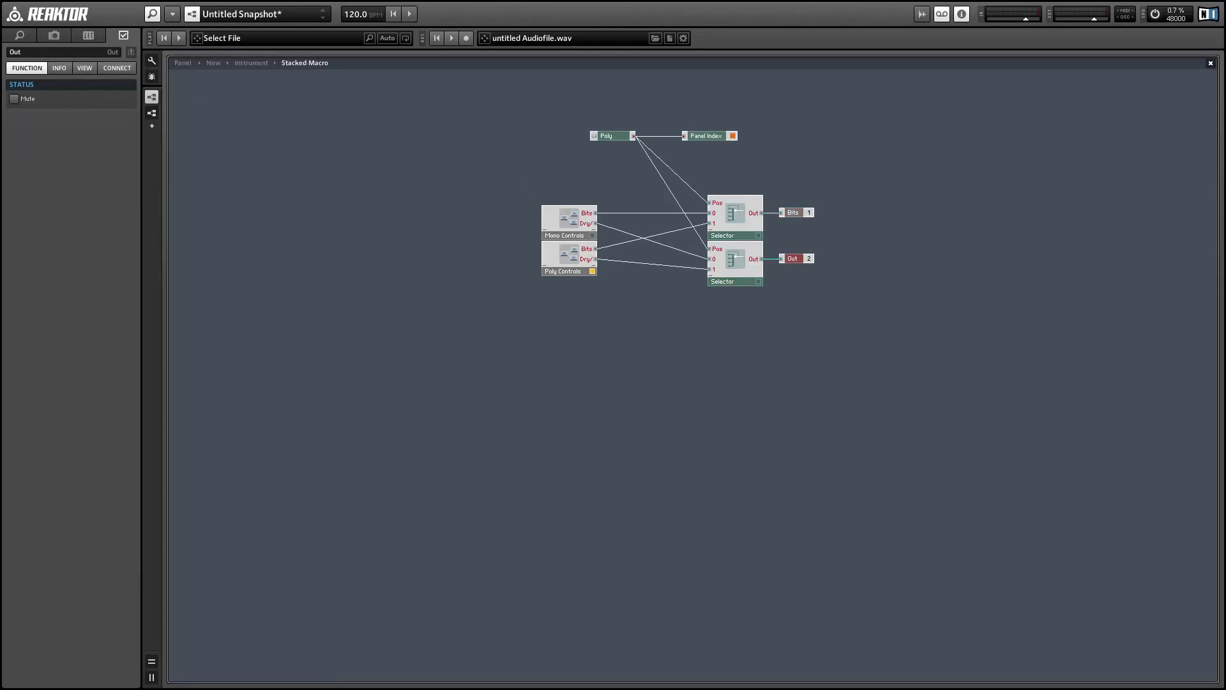
pyautogui.click(39, 52)
pyautogui.write('D/W')
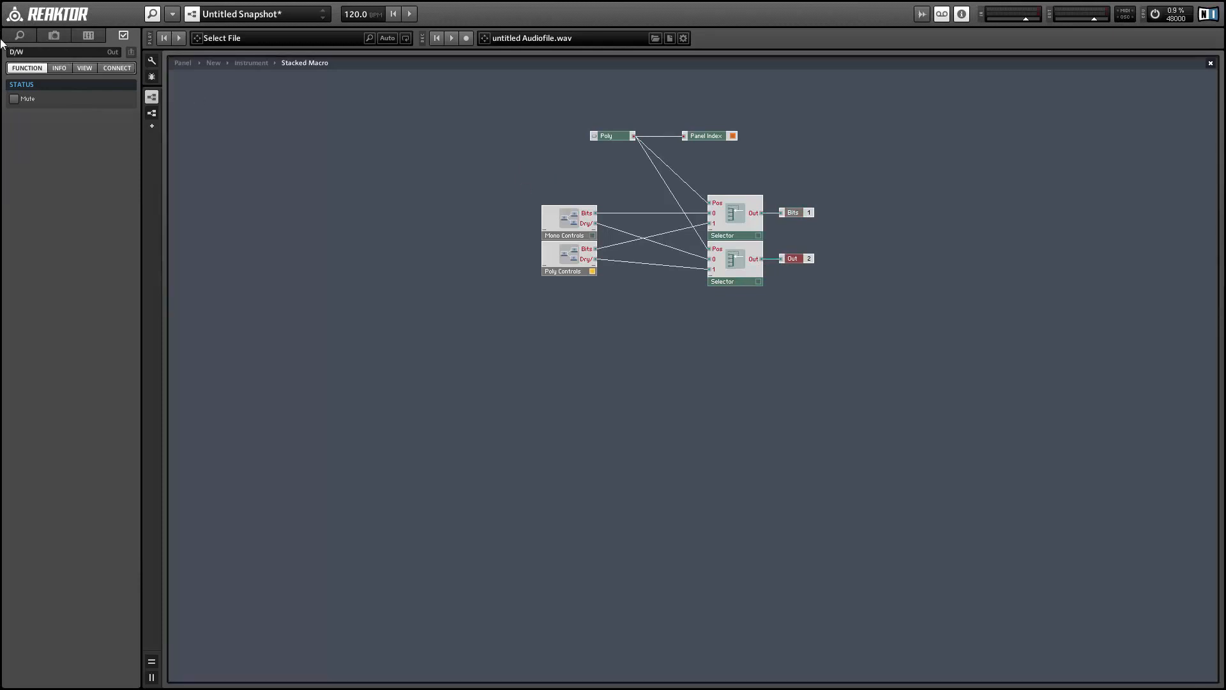
pyautogui.press('Return')
# Space Poly Controls slightly below Mono Controls, and move the Stacked Macro closer to FX1 in the Instrument structure.
pyautogui.moveTo(564, 255); pyautogui.dragTo(567, 264)
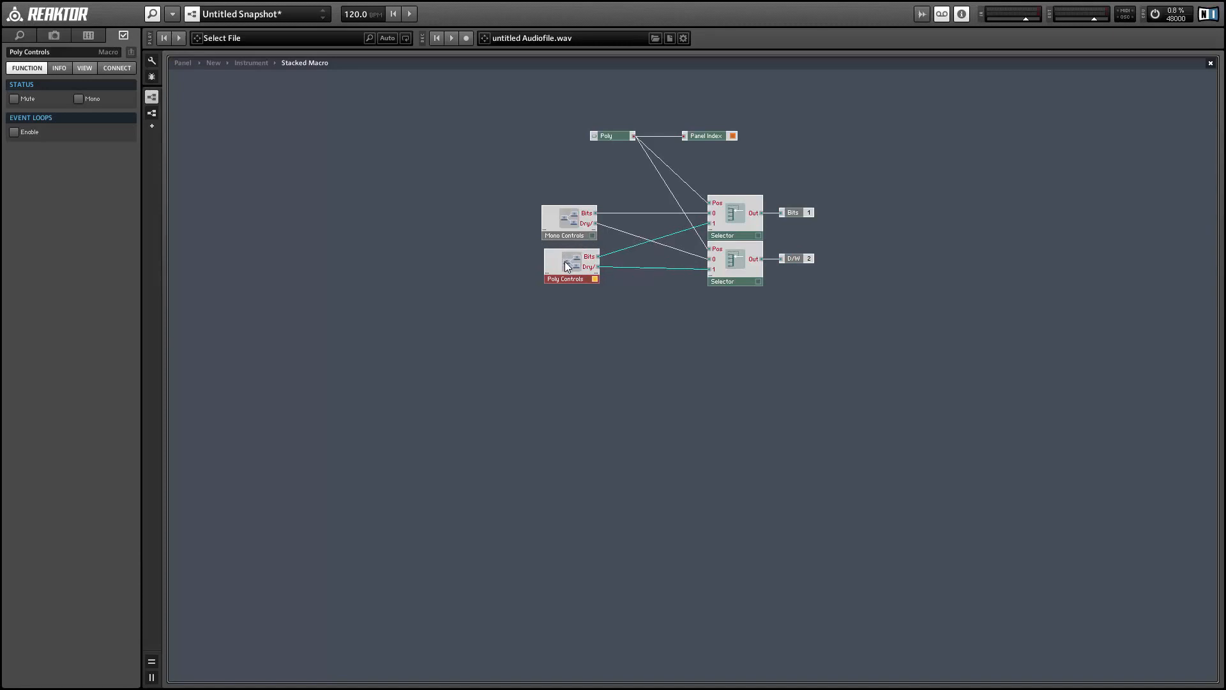
pyautogui.doubleClick(662, 294)
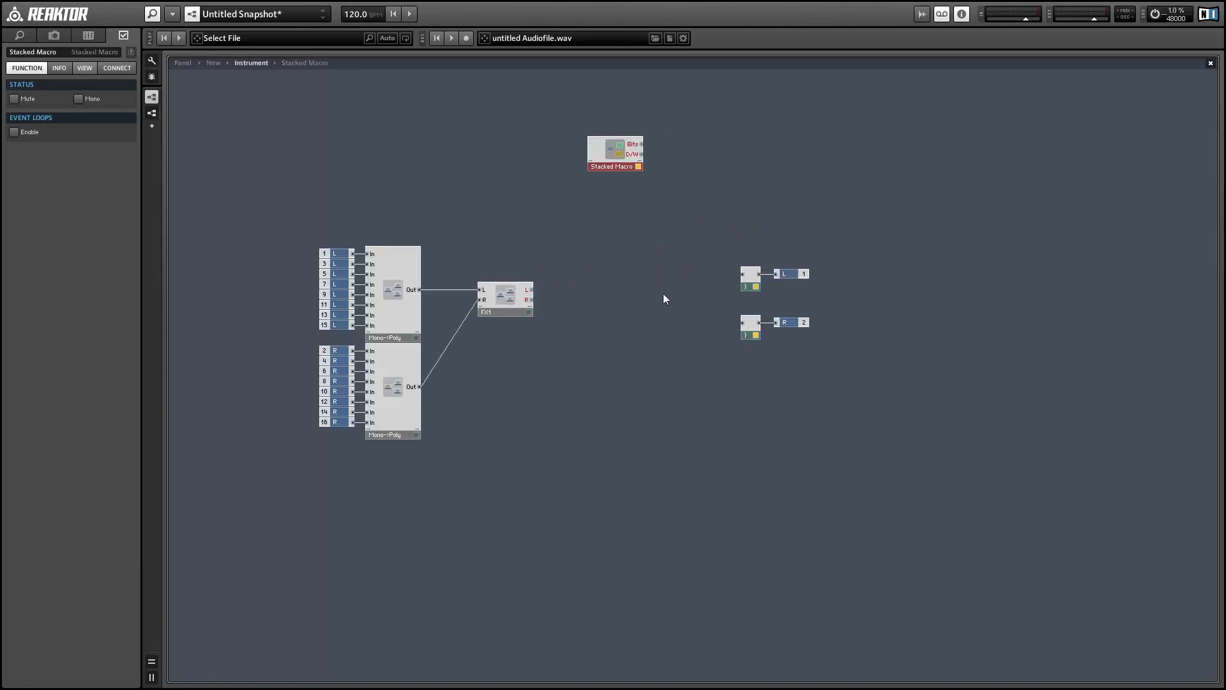
pyautogui.moveTo(618, 158)
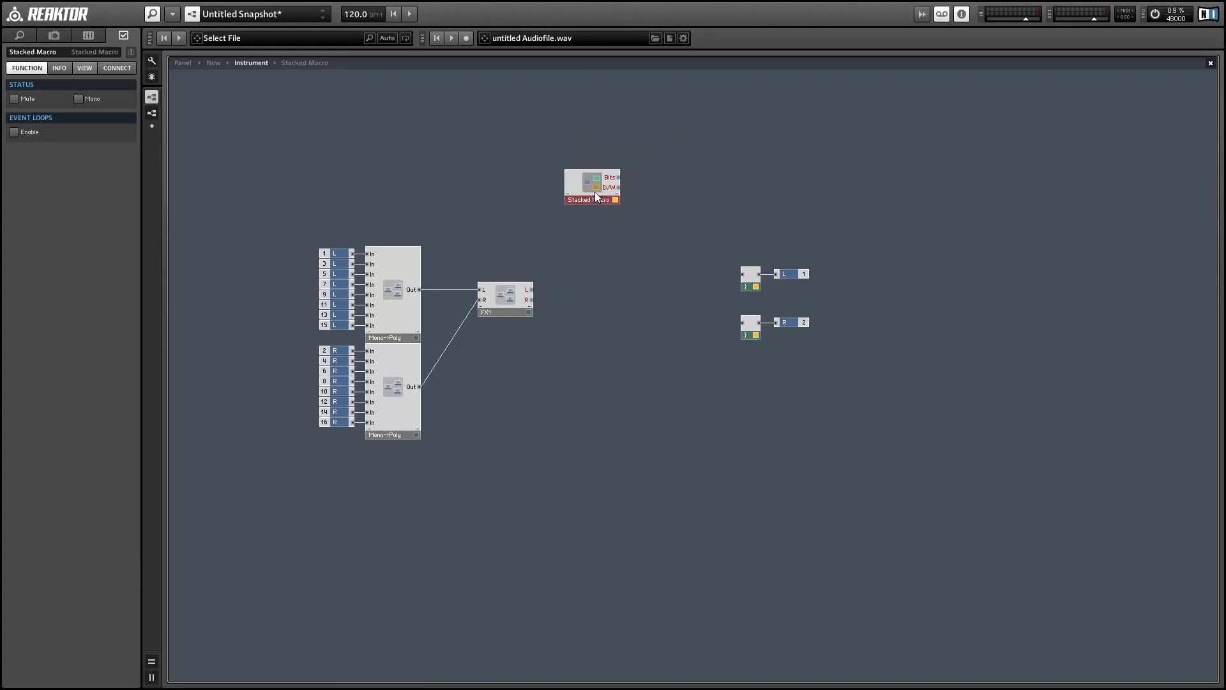
pyautogui.moveTo(594, 192); pyautogui.dragTo(599, 197)
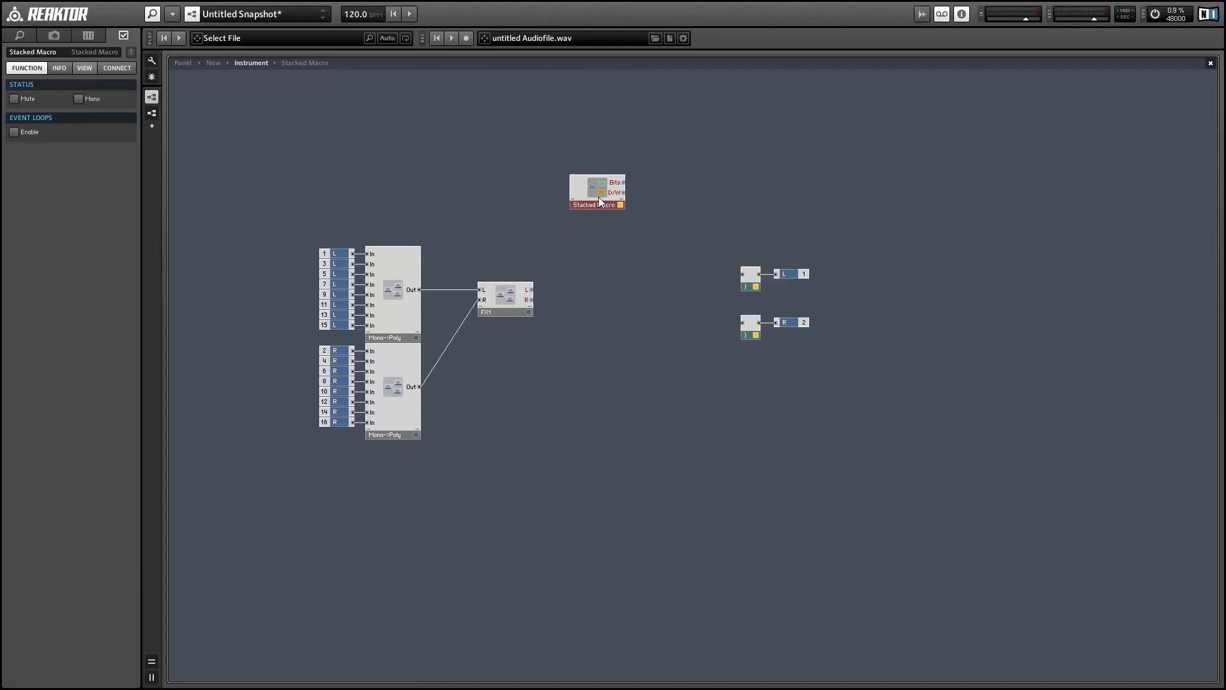
pyautogui.moveTo(599, 203)
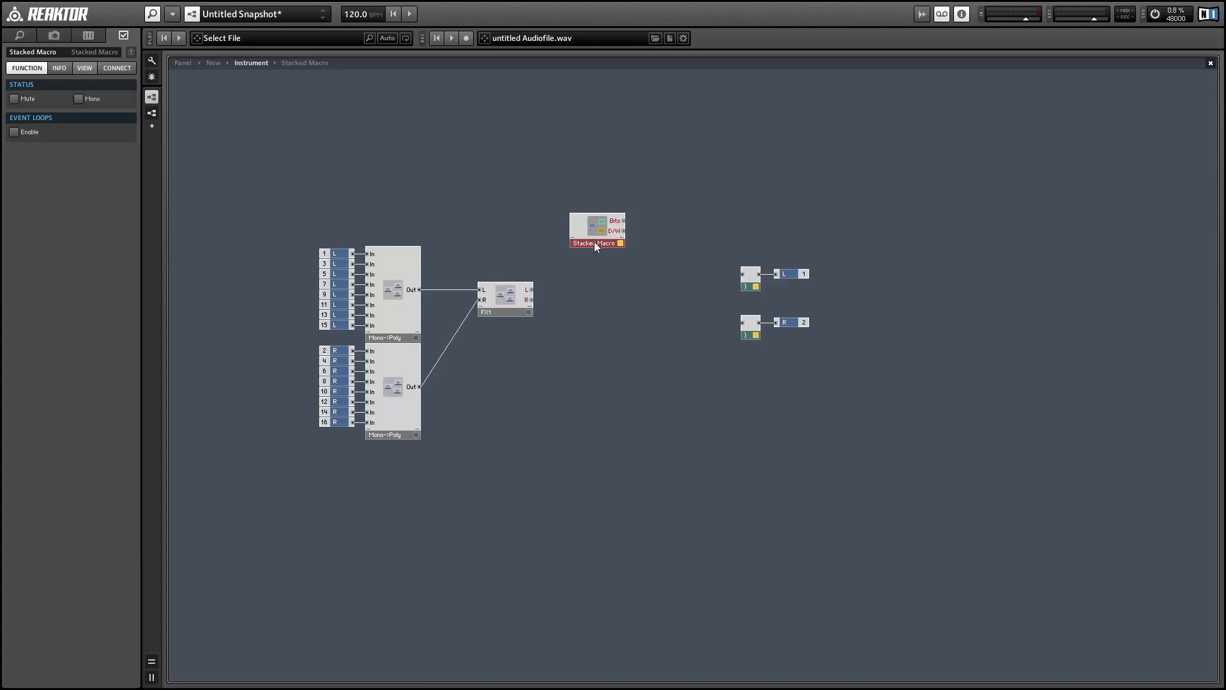
# Insert a _New - 1in1out macro in the Instrument structure, rename it Trigger, and place it directly above the Stacked Macro.
pyautogui.rightClick(583, 113)
pyautogui.moveTo(612, 150)
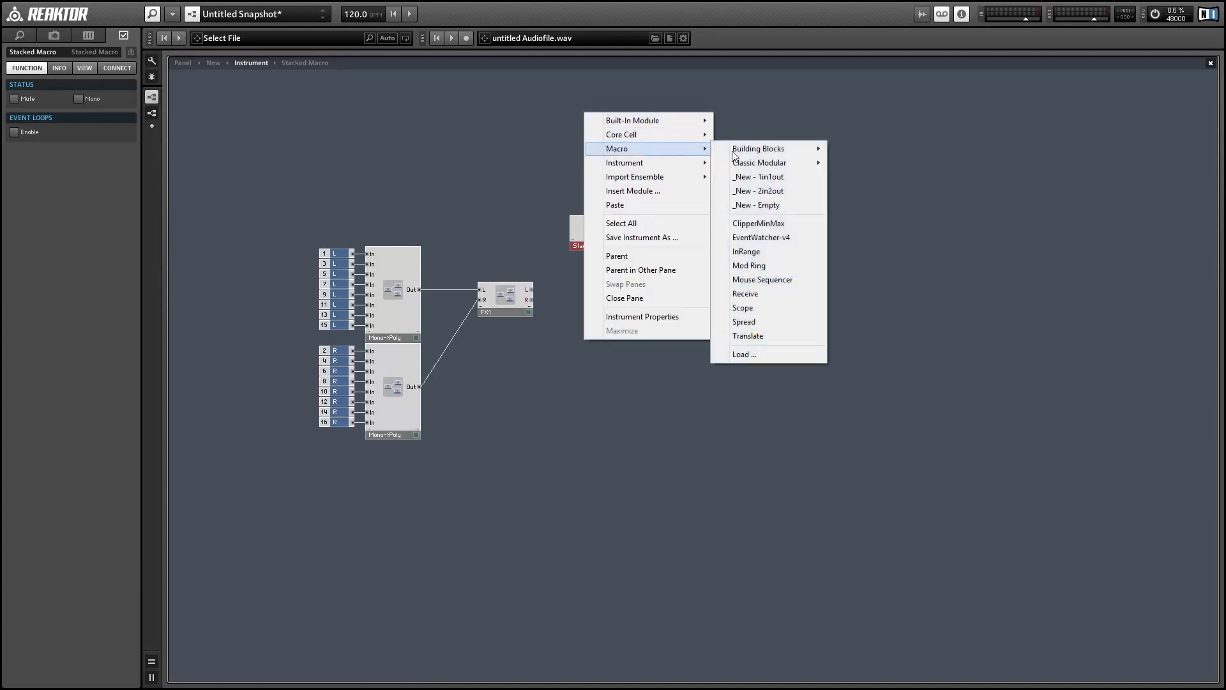
pyautogui.click(757, 176)
pyautogui.moveTo(31, 53); pyautogui.dragTo(1, 49)
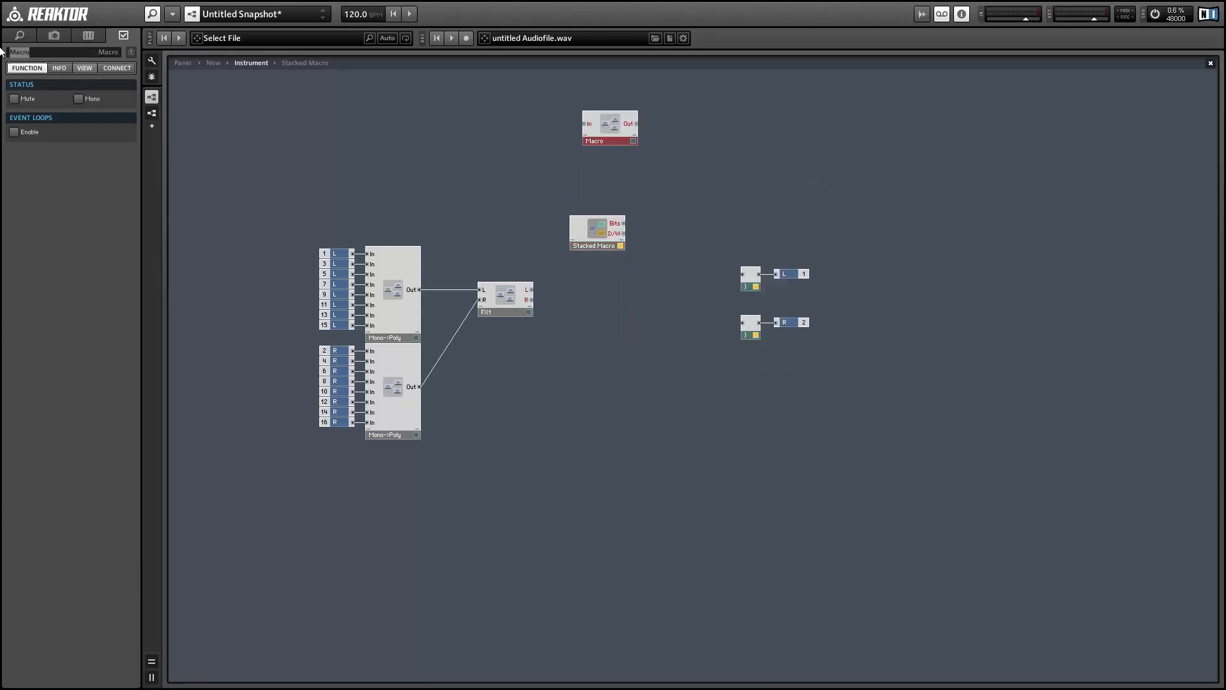
pyautogui.write('Trigger')
pyautogui.press('Return')
pyautogui.moveTo(601, 144); pyautogui.dragTo(587, 202)
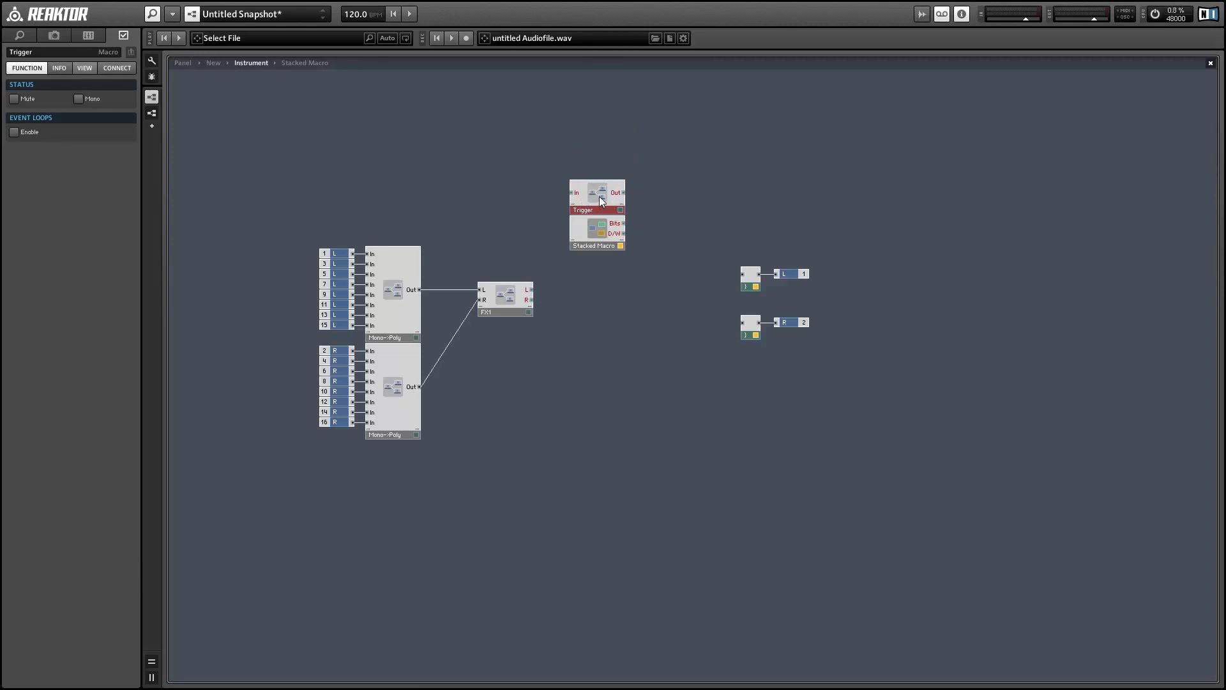
# Copy the upper Mono->Poly macro from the Instrument structure into the Trigger macro.
pyautogui.moveTo(599, 196); pyautogui.dragTo(598, 197)
pyautogui.doubleClick(599, 196)
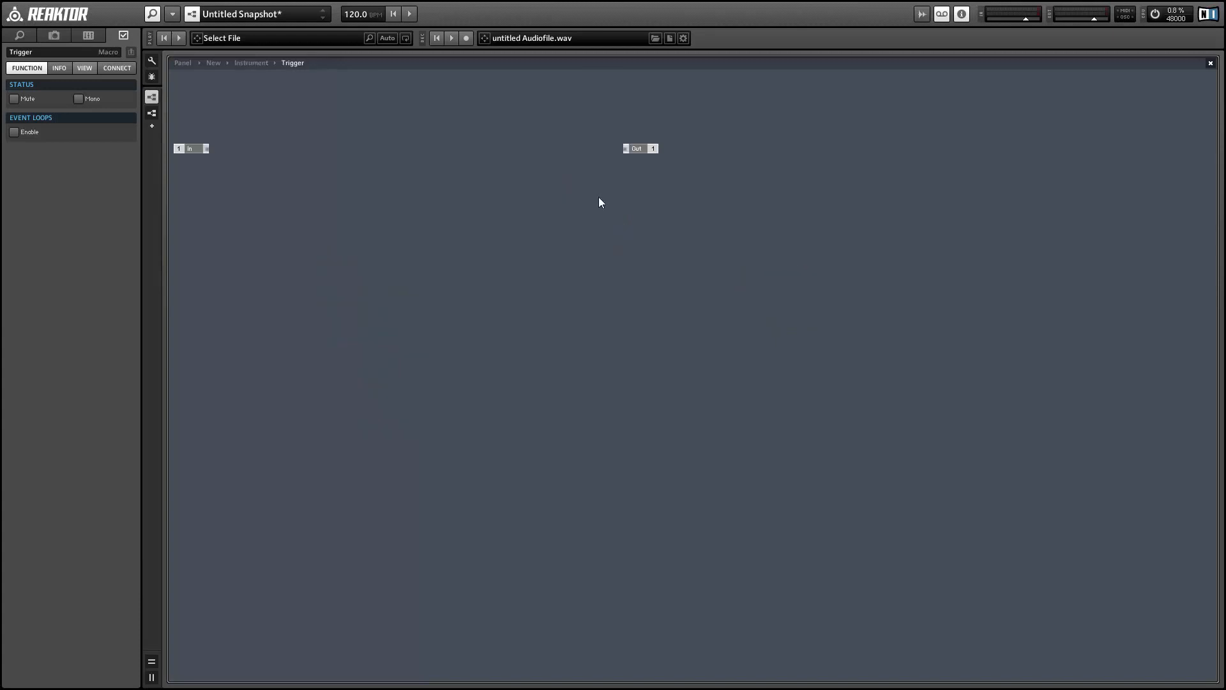
pyautogui.doubleClick(555, 220)
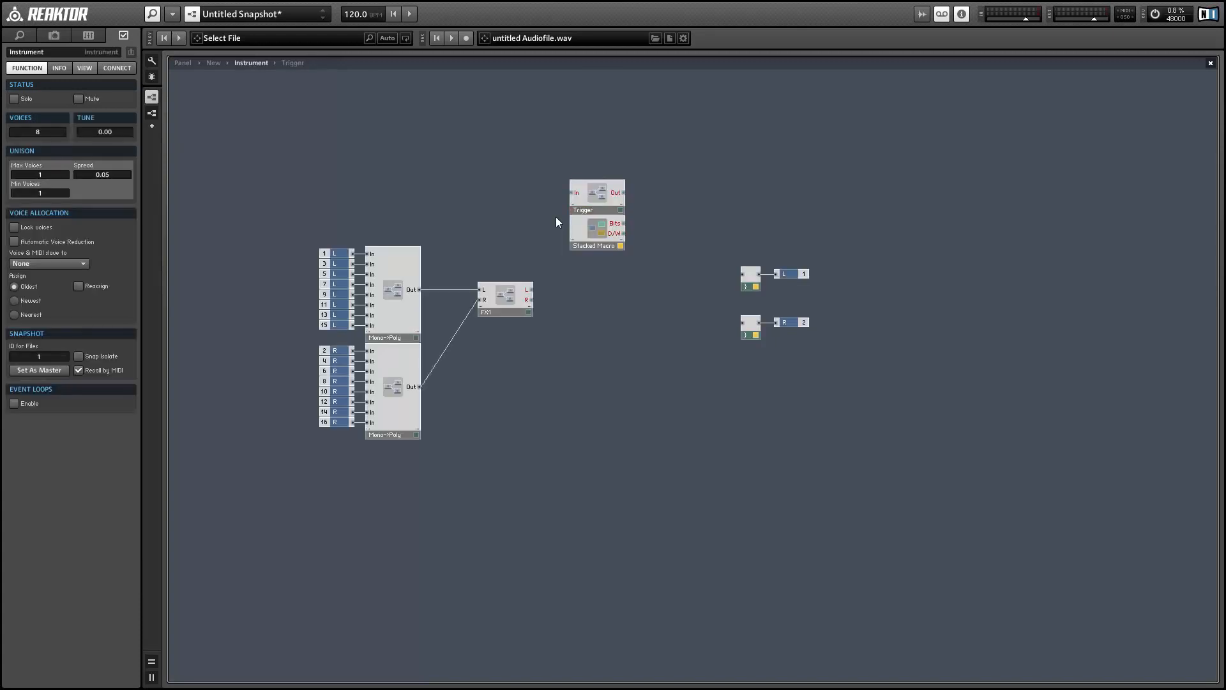
pyautogui.click(398, 324)
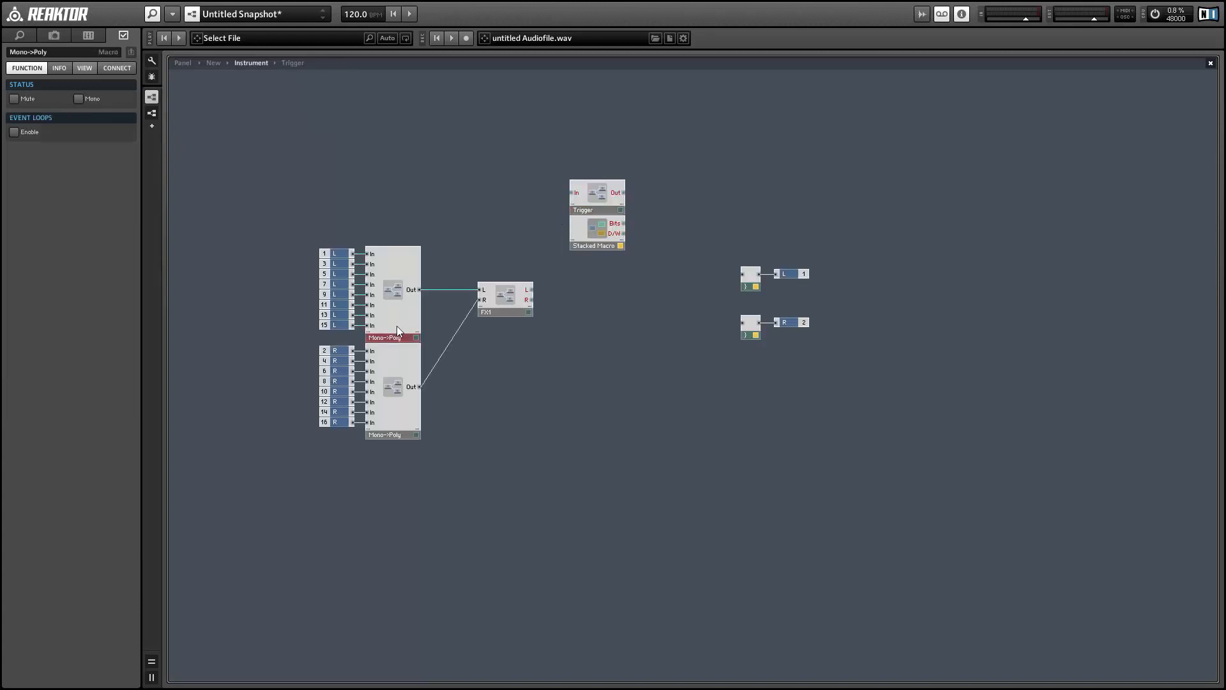
pyautogui.click(604, 201)
pyautogui.doubleClick(604, 201)
pyautogui.hotkey('ctrl', 'v')
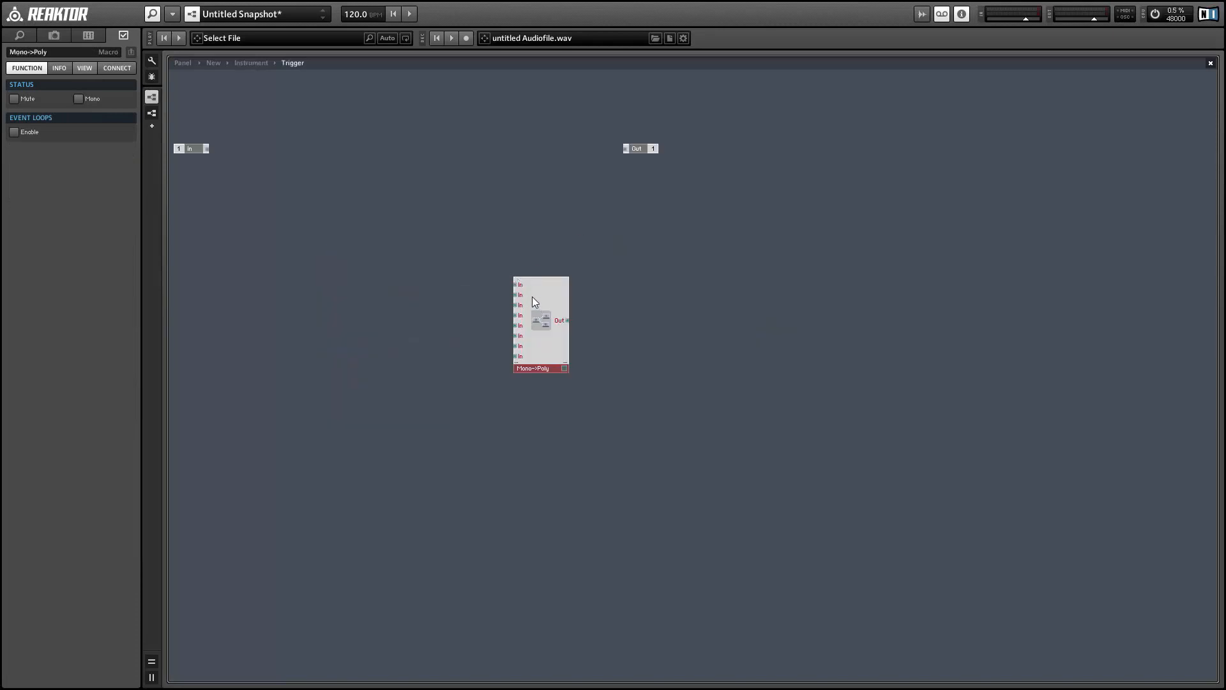
# Insert a Button module beside the Mono->Poly macro and connect it to the macro's first input.
pyautogui.rightClick(466, 242)
pyautogui.moveTo(507, 242)
pyautogui.moveTo(616, 242)
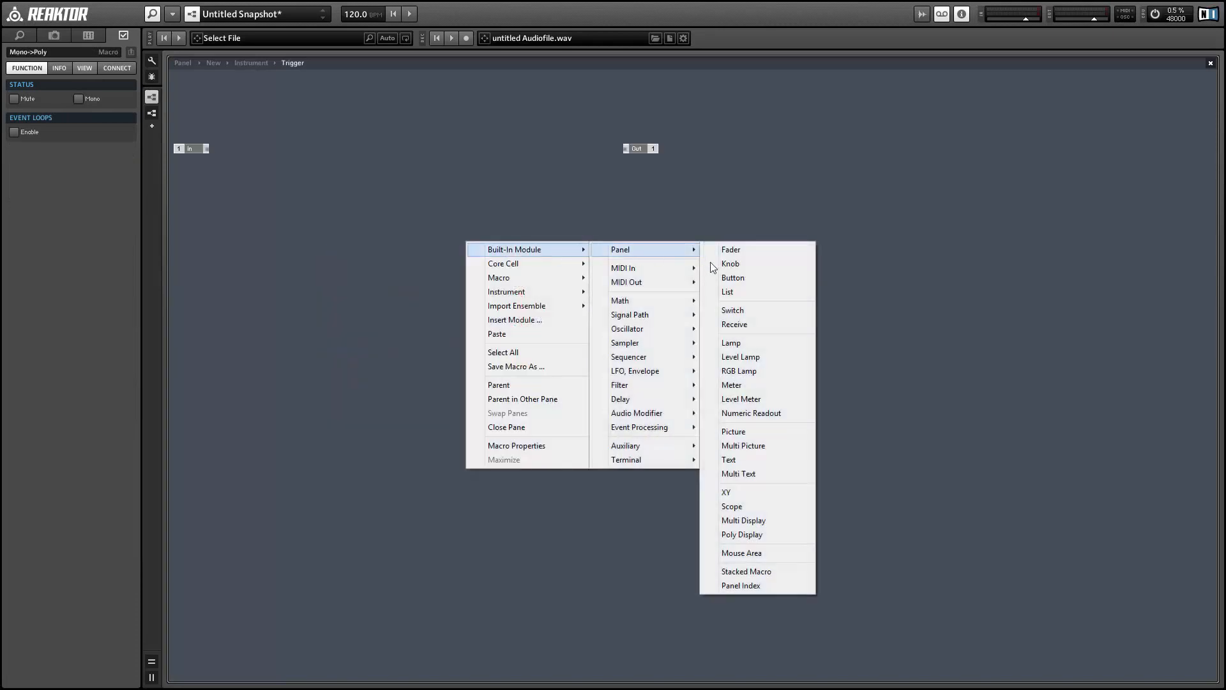
pyautogui.click(735, 277)
pyautogui.moveTo(507, 245); pyautogui.dragTo(467, 280)
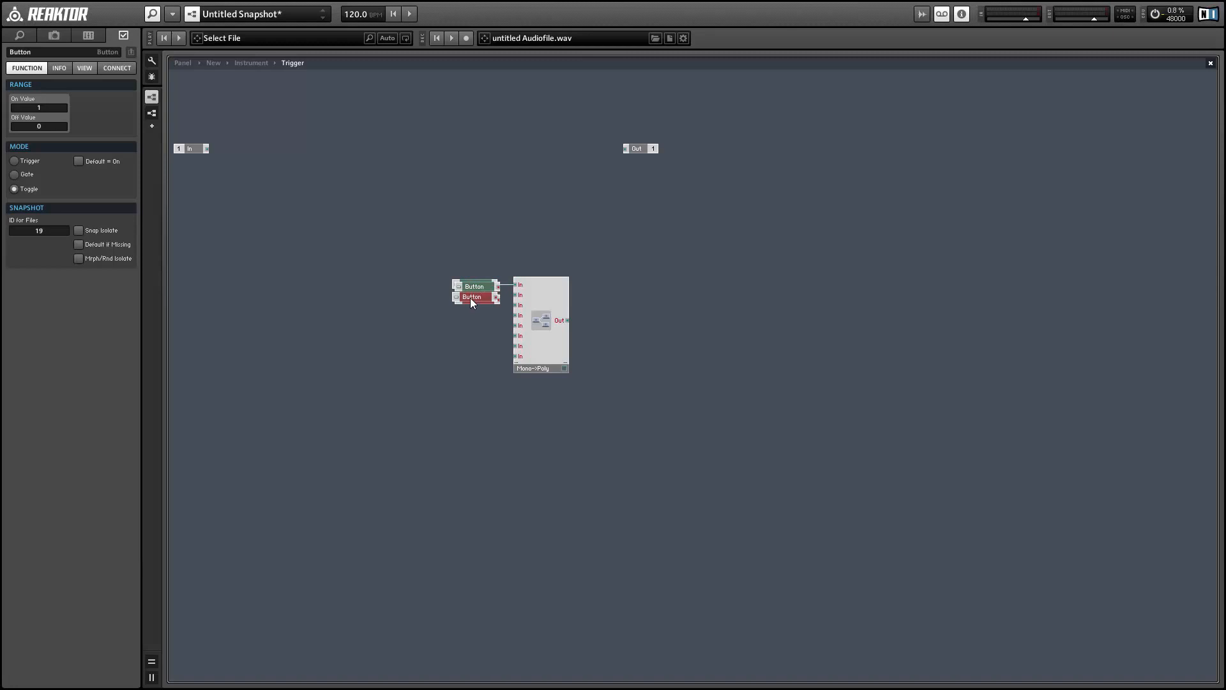
# Duplicate the Button into a stack of eight and connect each one to its matching Mono->Poly input.
pyautogui.hotkey('ctrl', 'z')
pyautogui.moveTo(472, 288); pyautogui.dragTo(472, 290)
pyautogui.click(475, 263)
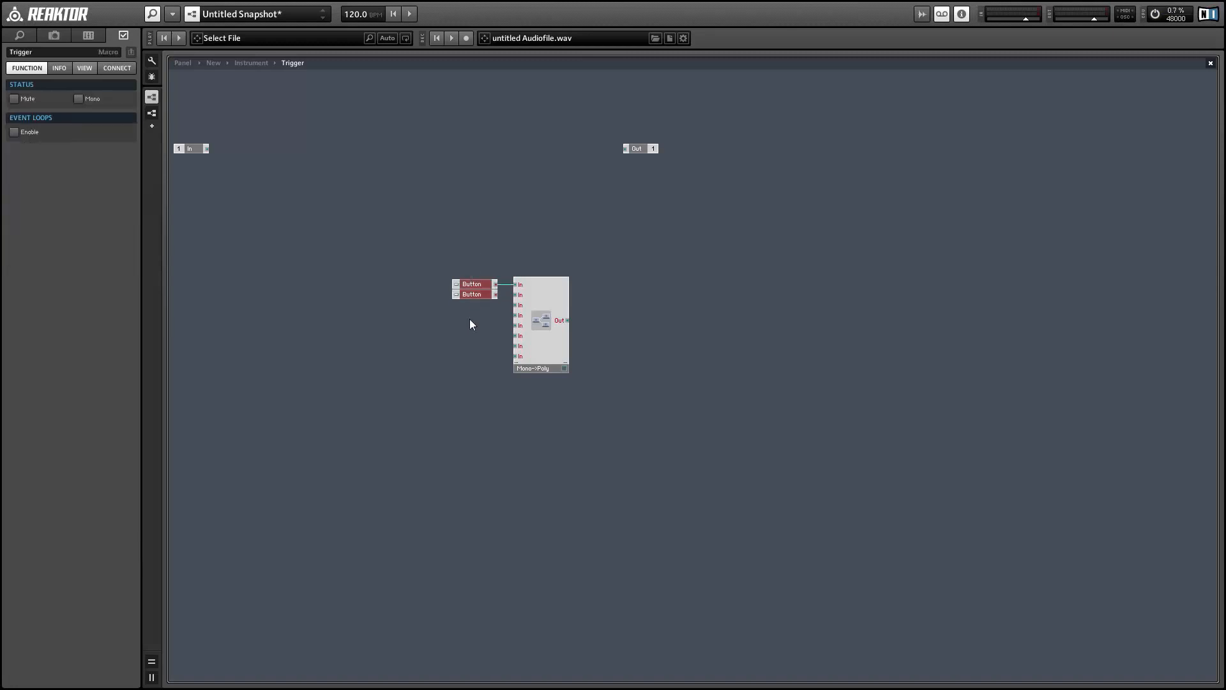
pyautogui.hotkey('ctrl', 'd')
pyautogui.moveTo(473, 298); pyautogui.dragTo(470, 314)
pyautogui.moveTo(470, 244); pyautogui.dragTo(515, 356)
pyautogui.hotkey('ctrl', 'd')
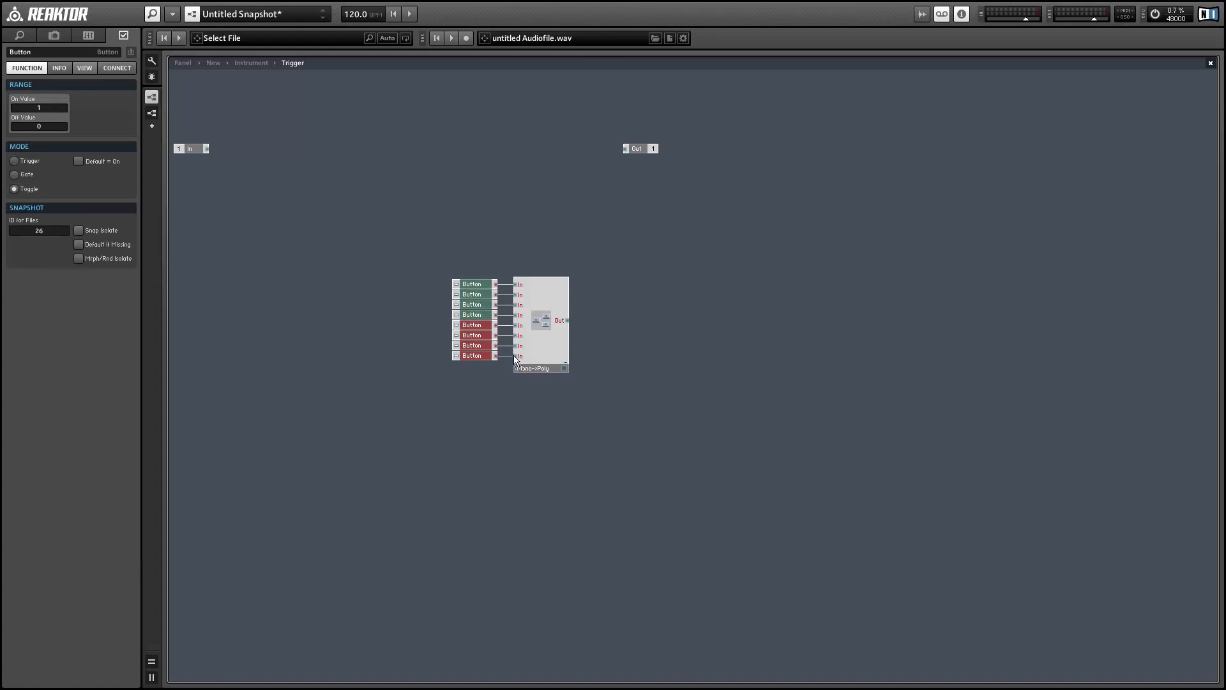
# Rename the four upper Buttons 1, 2, 3 and 4 in order.
pyautogui.click(472, 286)
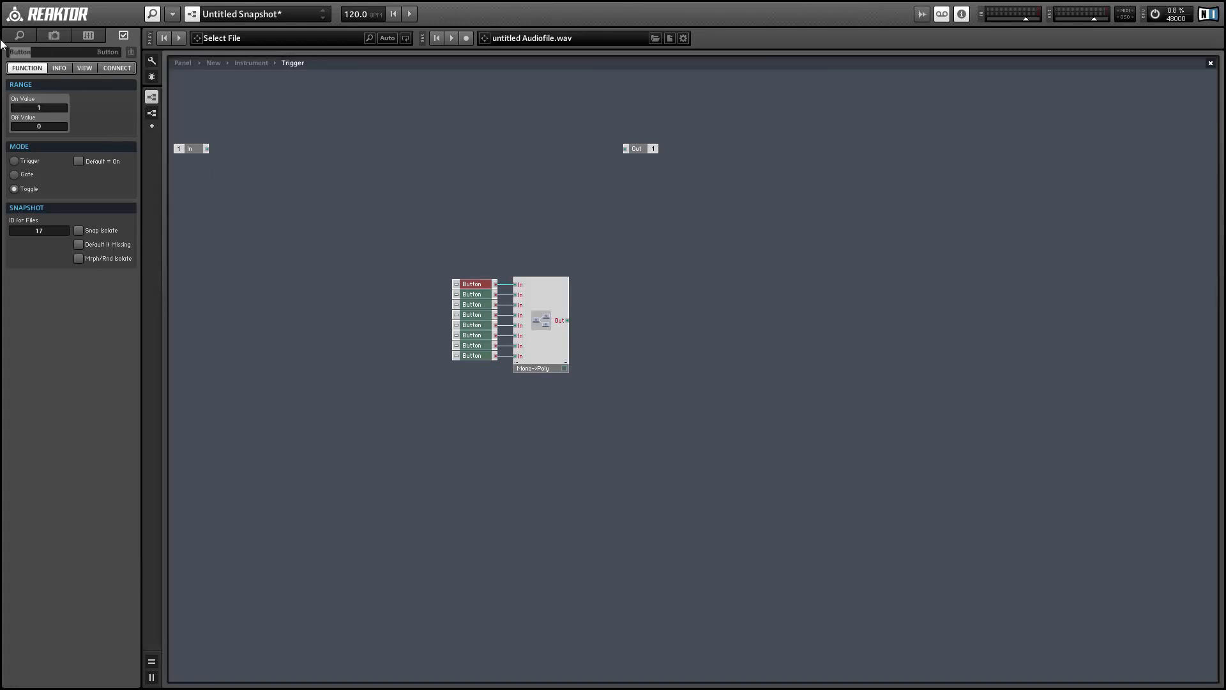
pyautogui.click(476, 295)
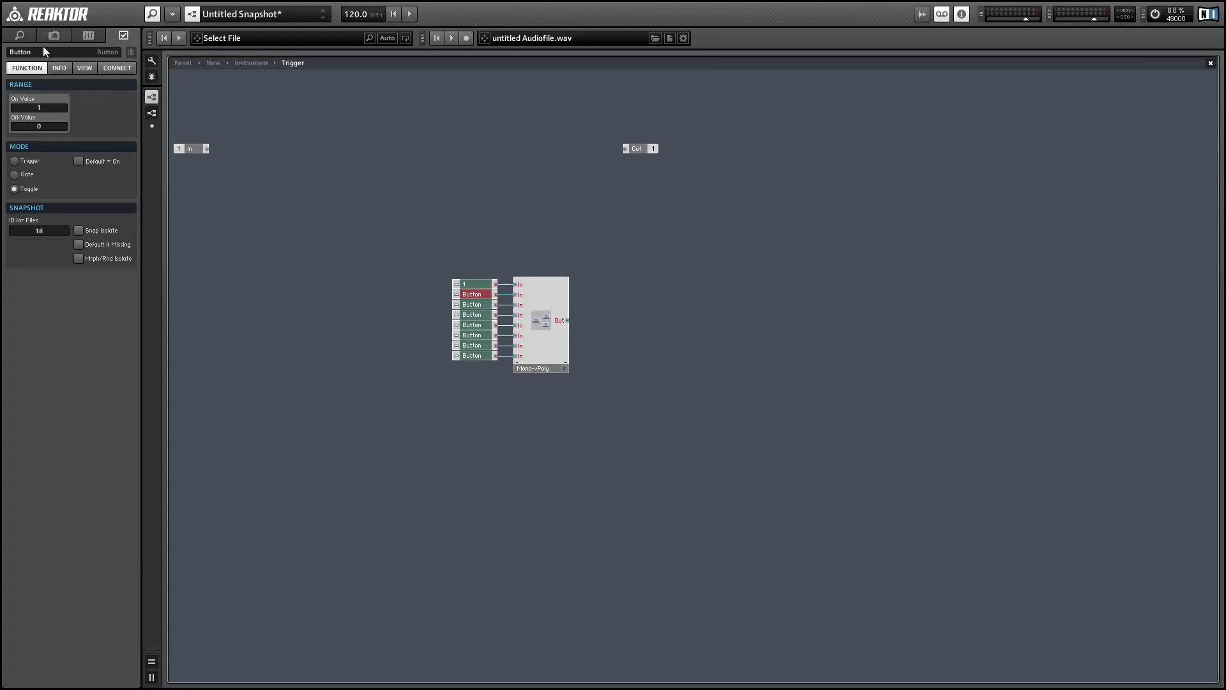
pyautogui.click(44, 51)
pyautogui.write('2')
pyautogui.click(466, 305)
pyautogui.click(26, 52)
pyautogui.write('3')
pyautogui.click(486, 314)
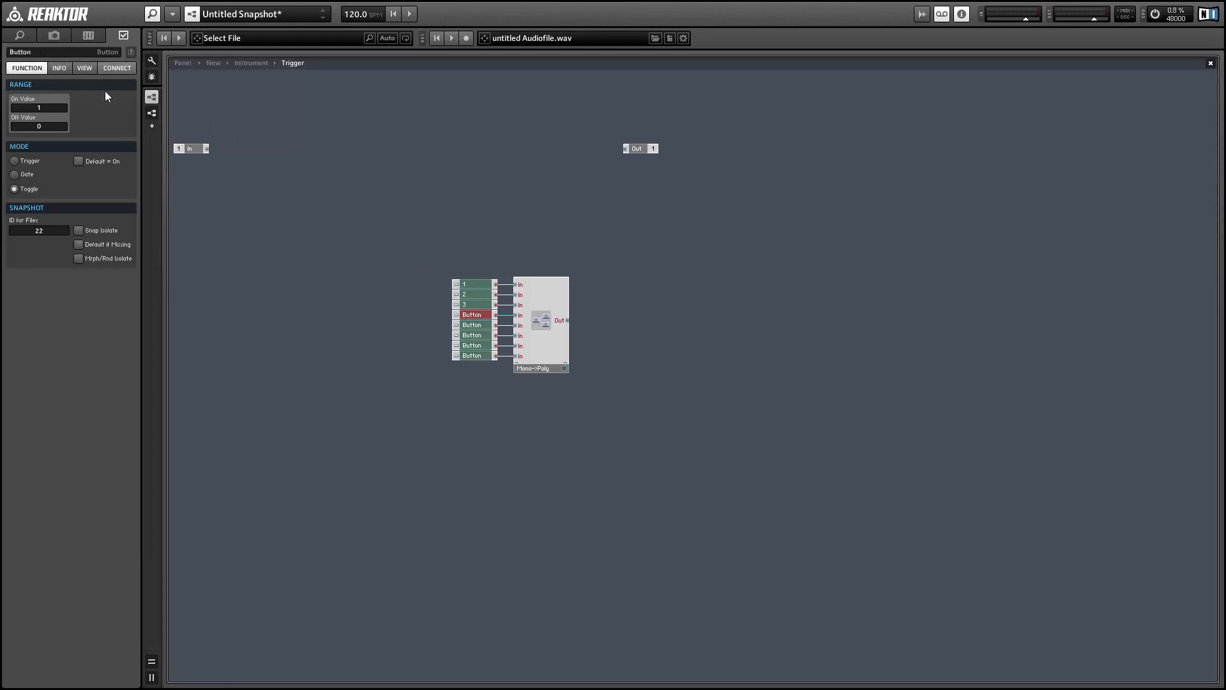
pyautogui.click(37, 51)
pyautogui.write('4')
# Rename the four lower Buttons 5, 6, 7 and 8, keeping them aligned in the stack.
pyautogui.click(475, 325)
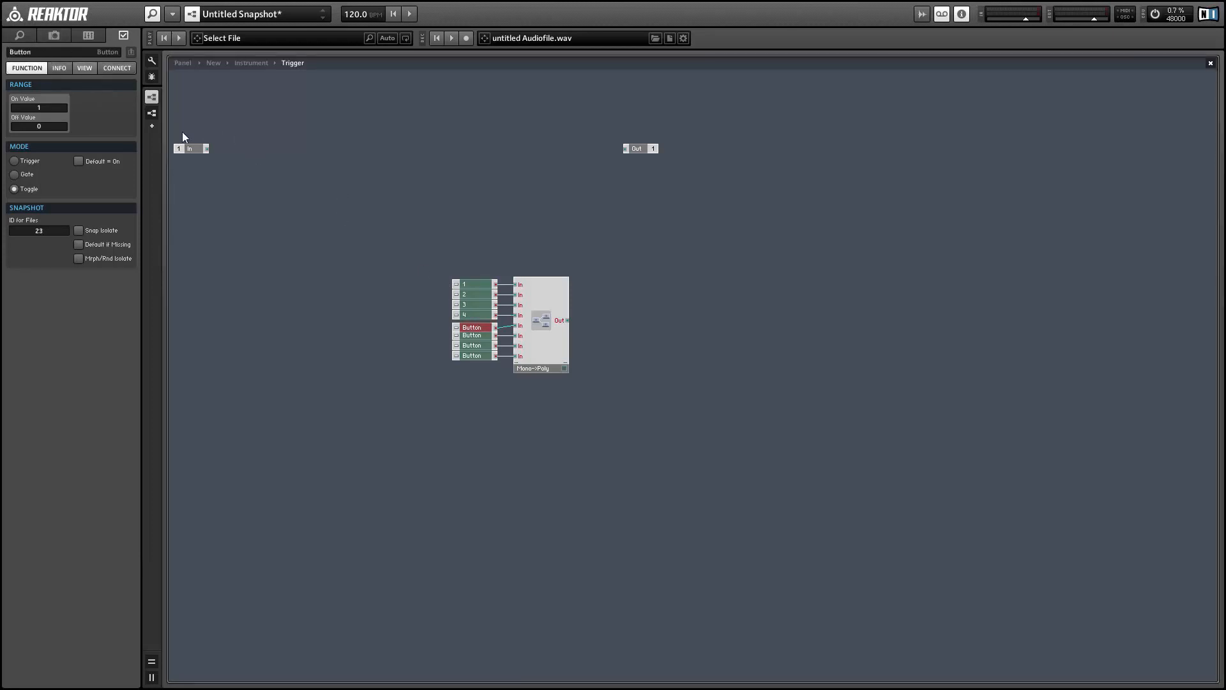
pyautogui.click(29, 52)
pyautogui.write('5')
pyautogui.moveTo(477, 327); pyautogui.dragTo(474, 325)
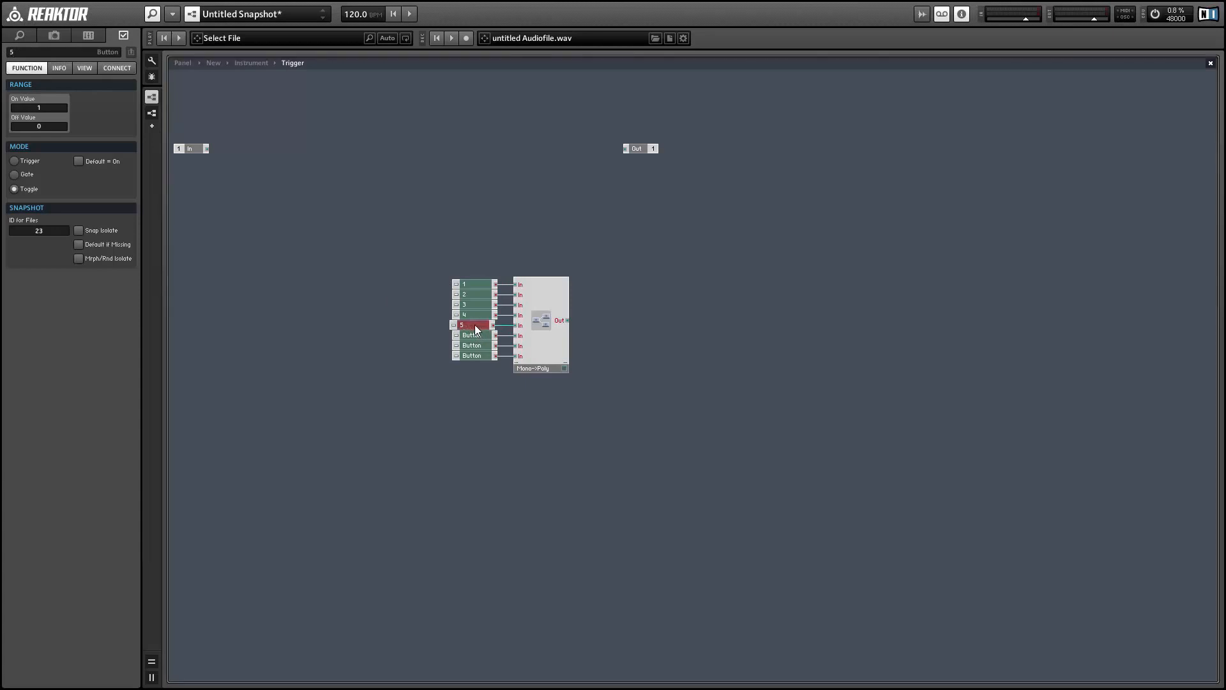
pyautogui.click(476, 335)
pyautogui.click(4, 53)
pyautogui.write('6')
pyautogui.click(476, 345)
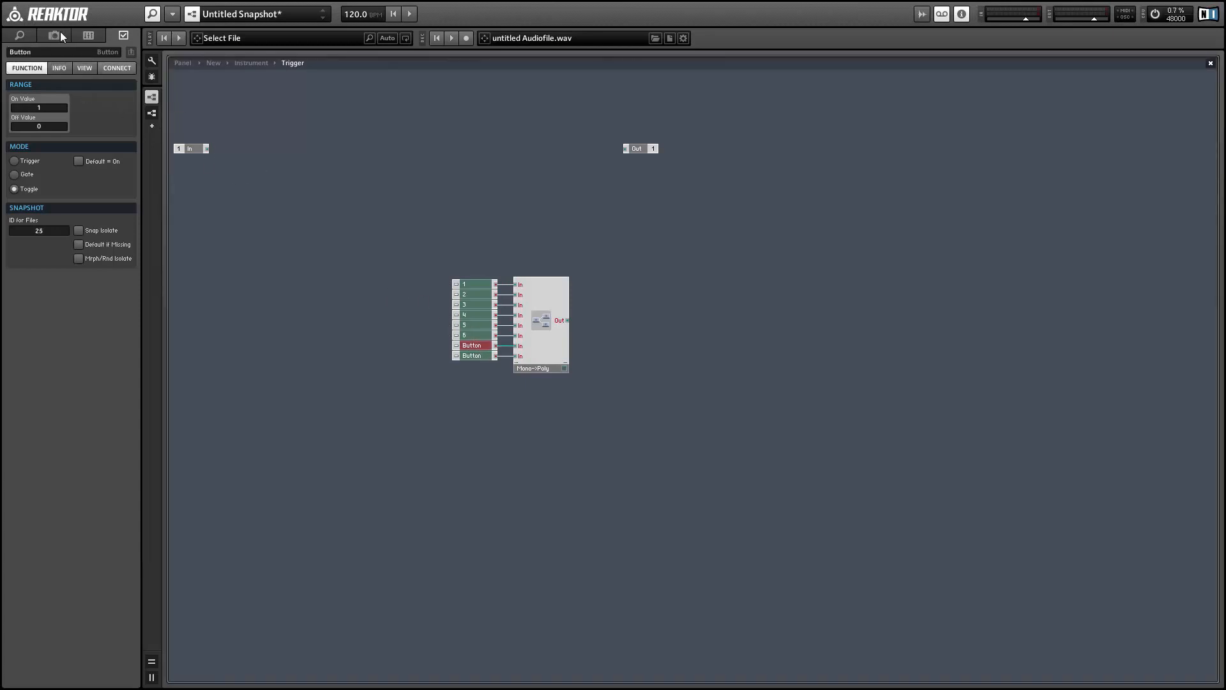
pyautogui.click(19, 51)
pyautogui.write('7')
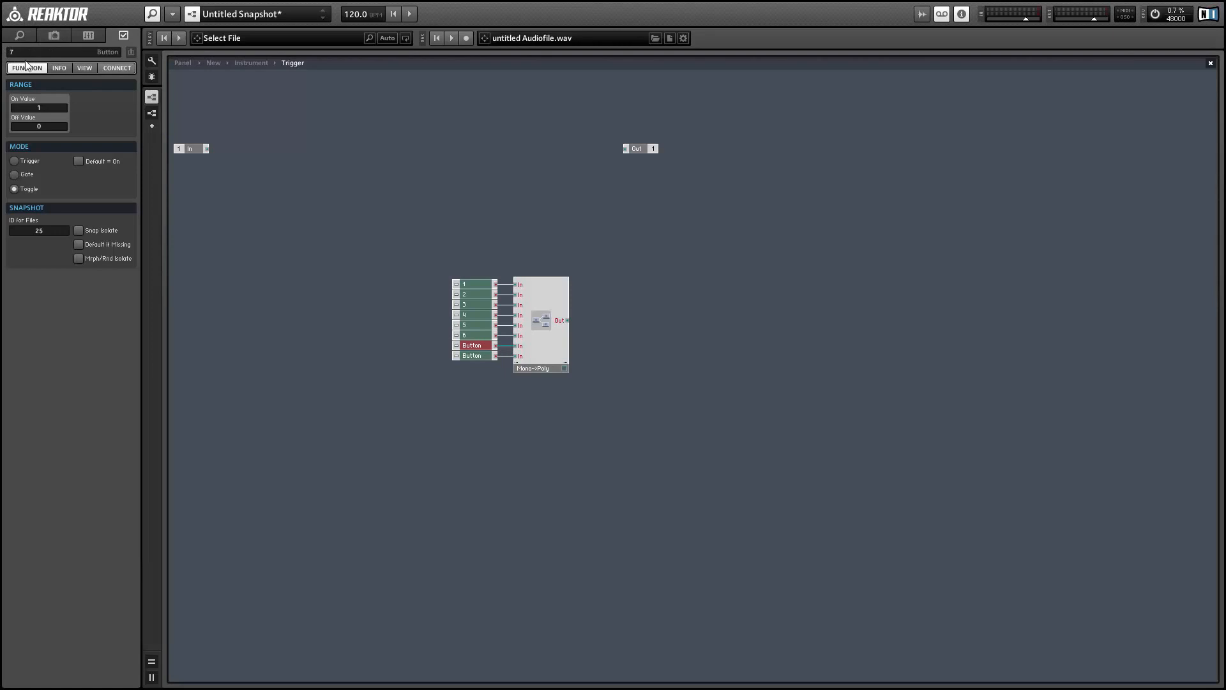
pyautogui.click(489, 356)
pyautogui.click(50, 52)
pyautogui.write('8')
pyautogui.click(397, 198)
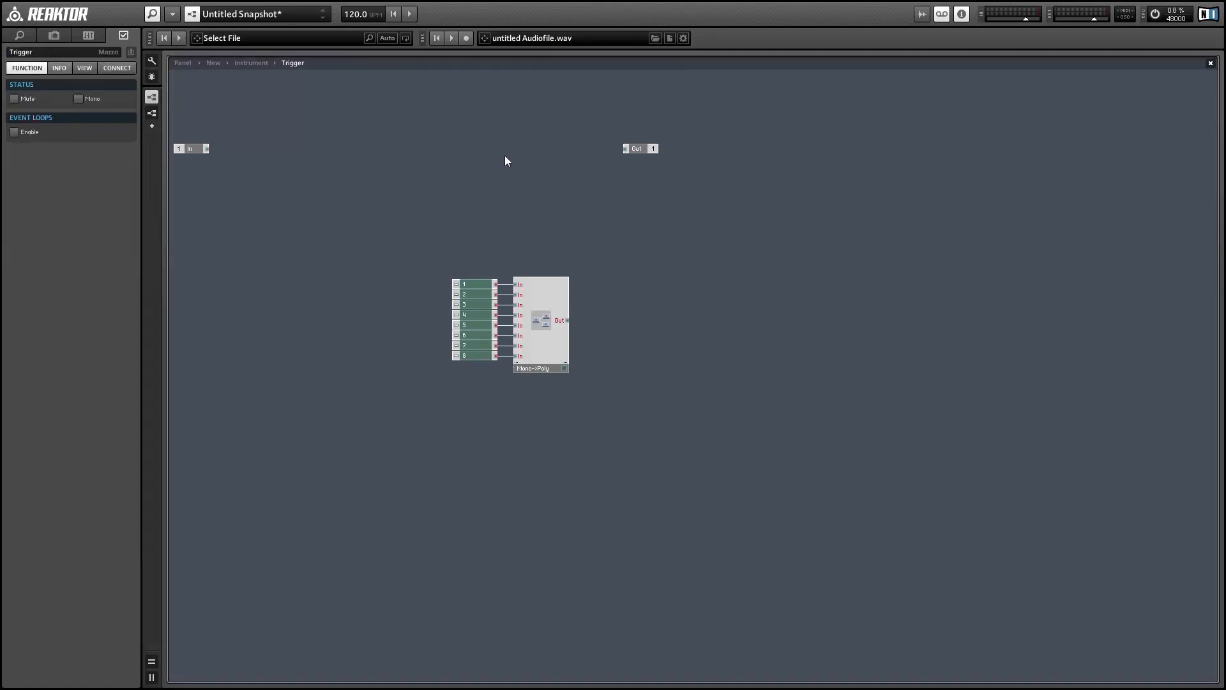
# Move the Out port beyond Mono->Poly, then add a Sel. Note Gate above that macro with its note set to C2.
pyautogui.moveTo(647, 152); pyautogui.dragTo(765, 291)
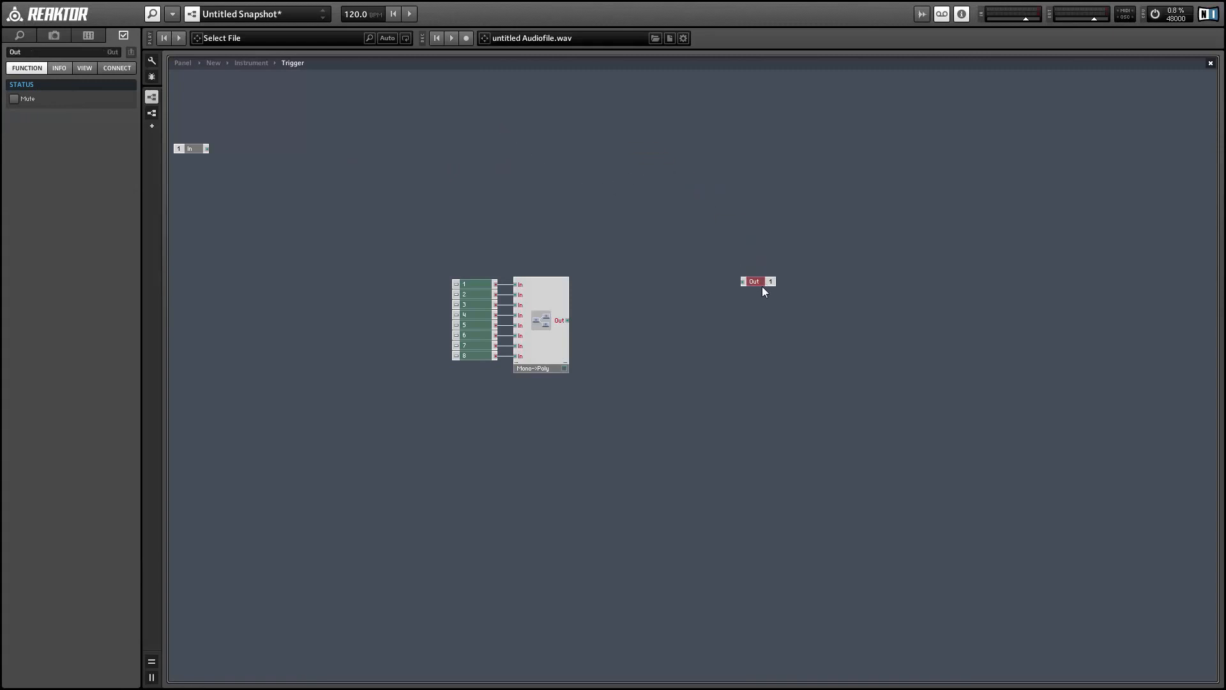
pyautogui.rightClick(644, 199)
pyautogui.moveTo(806, 206)
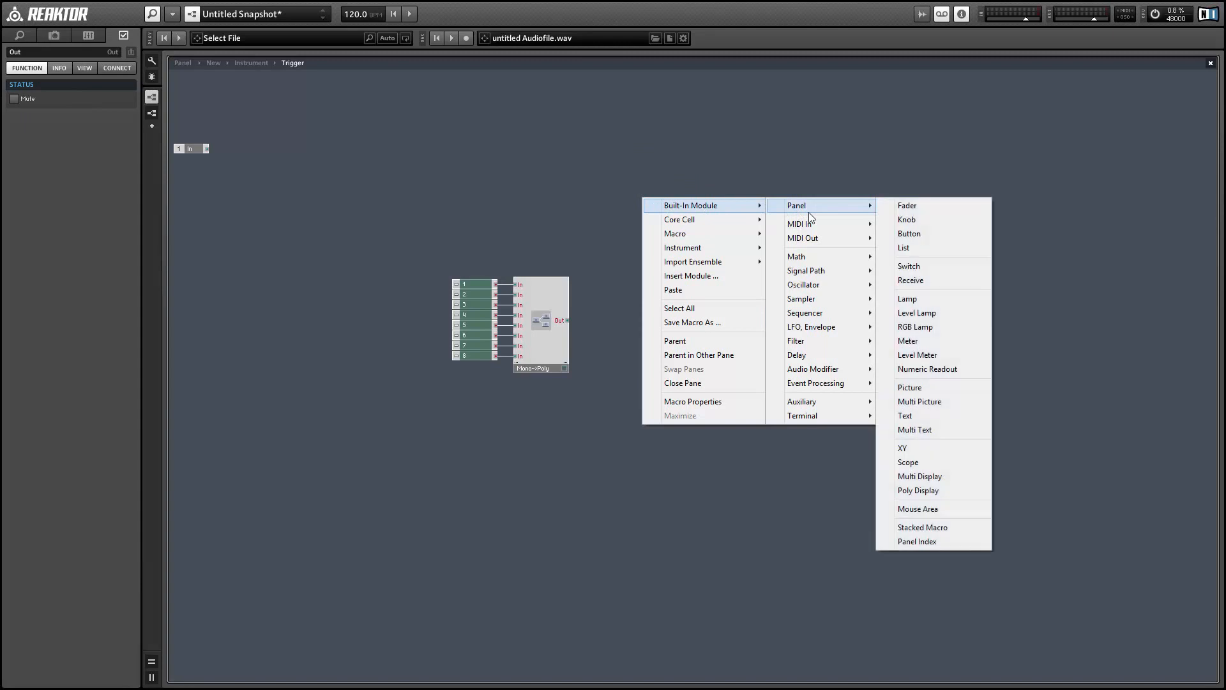
pyautogui.moveTo(818, 237)
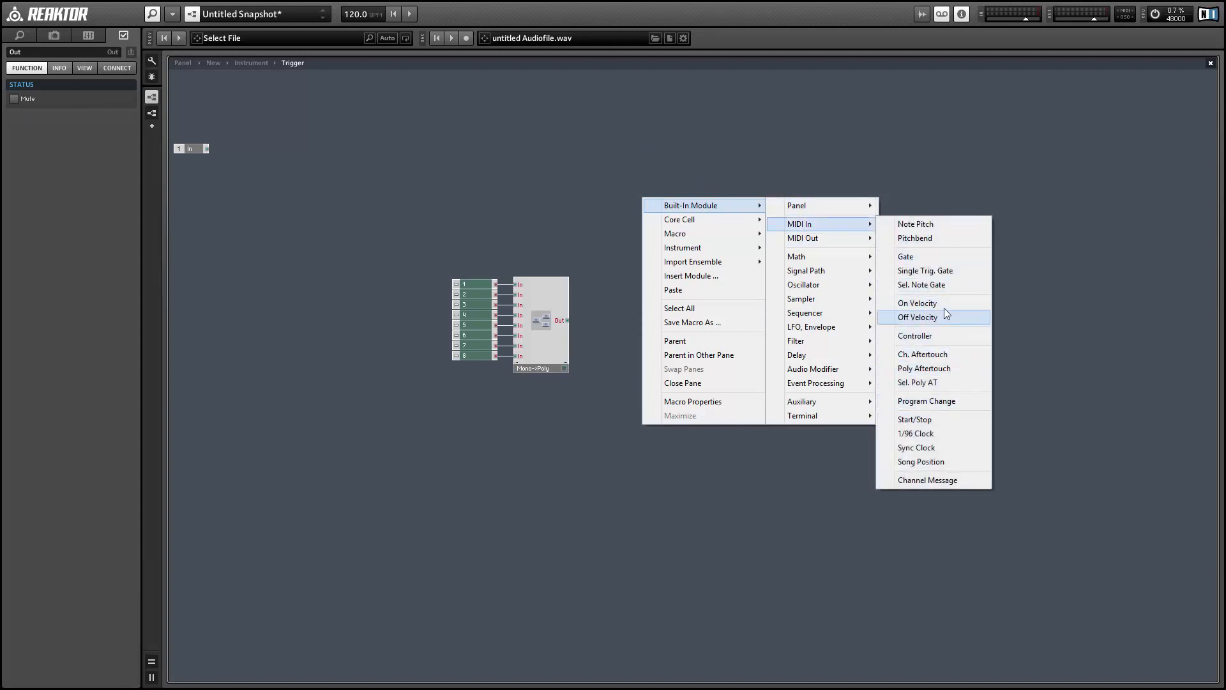
pyautogui.click(922, 284)
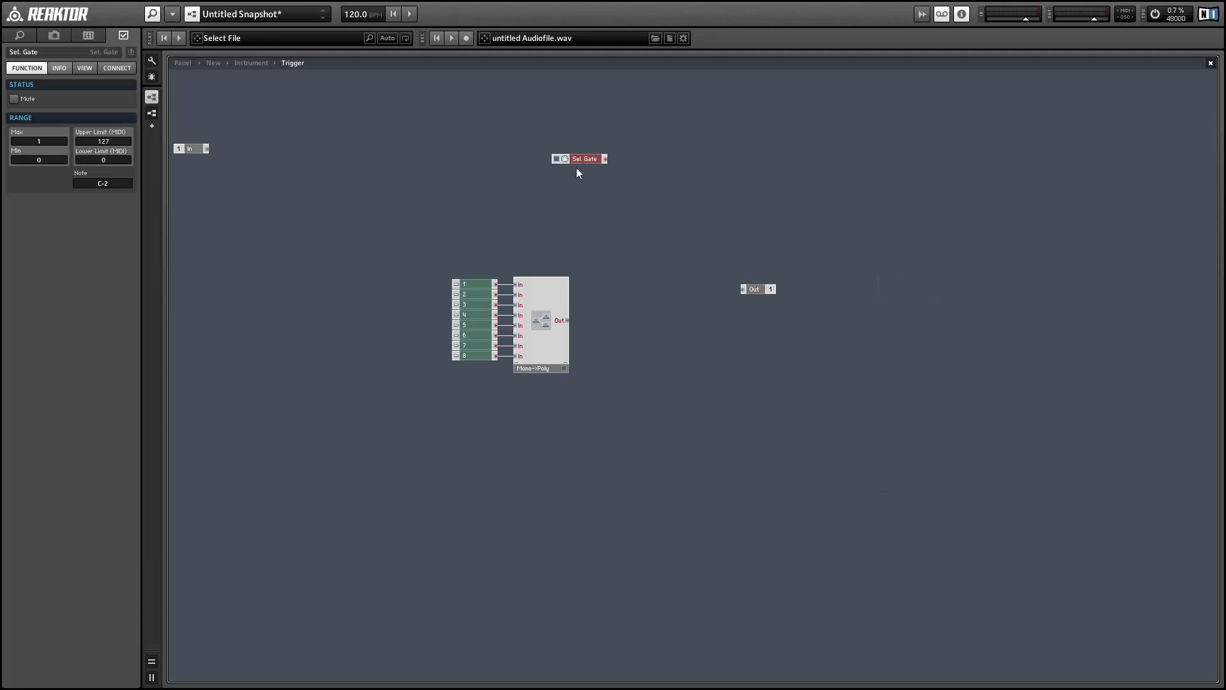
pyautogui.moveTo(582, 159); pyautogui.dragTo(568, 182)
pyautogui.doubleClick(118, 182)
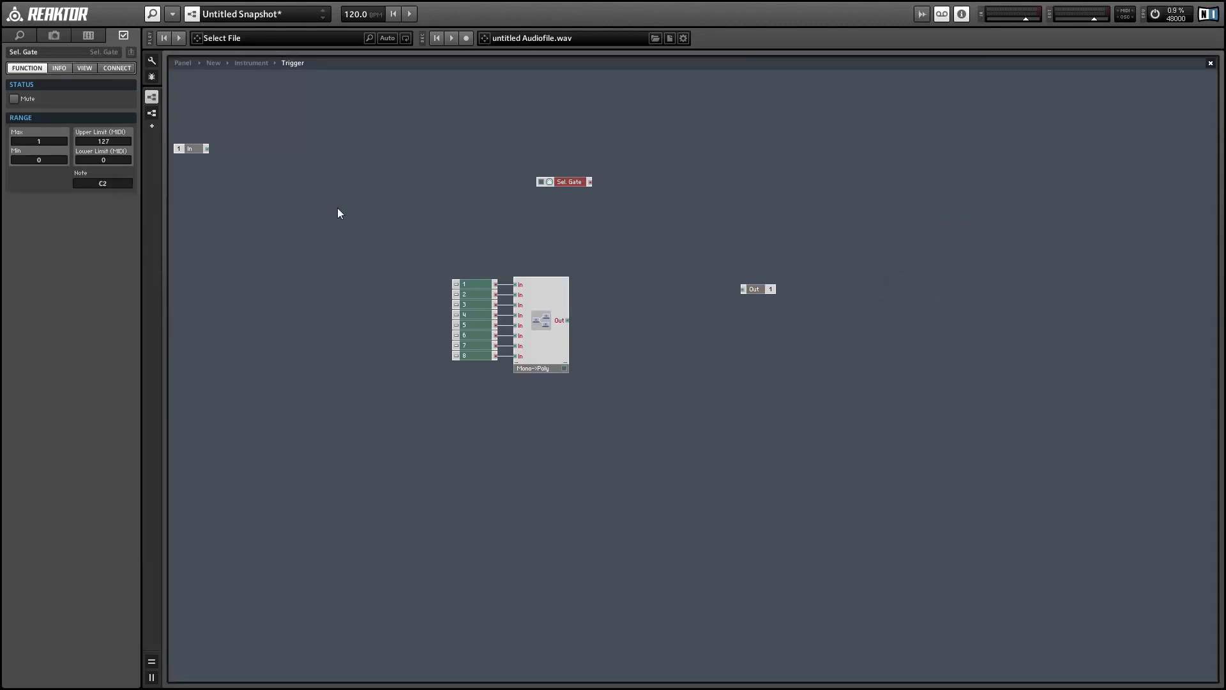
# Insert a Compare module and connect the Sel. Gate output to its A input.
pyautogui.rightClick(672, 141)
pyautogui.moveTo(715, 149)
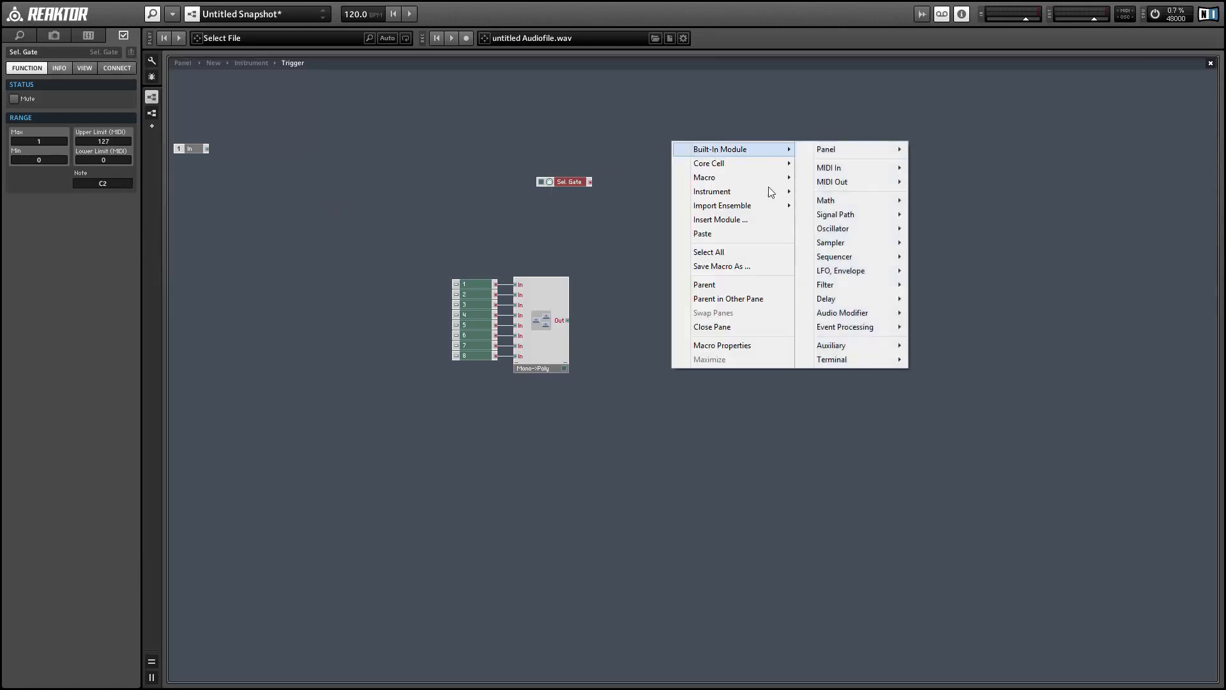
pyautogui.moveTo(842, 200)
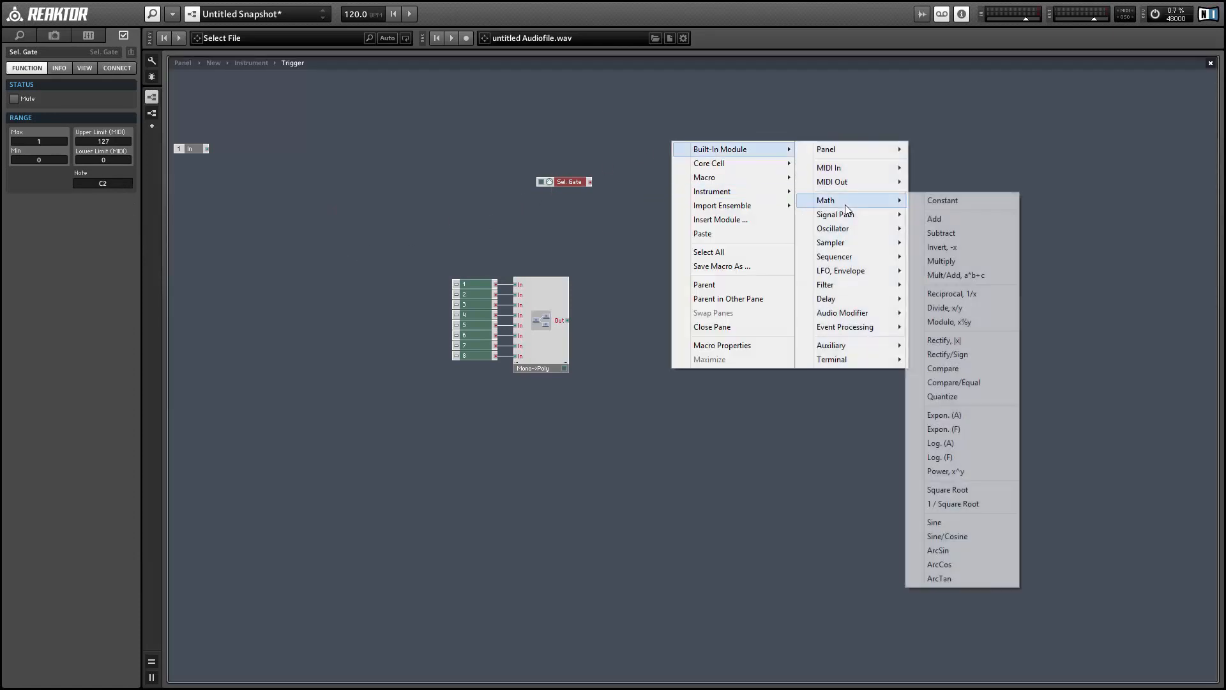
pyautogui.click(972, 369)
pyautogui.moveTo(589, 181)
pyautogui.mouseDown()
pyautogui.moveTo(669, 145)
pyautogui.moveTo(670, 191)
pyautogui.moveTo(641, 200)
pyautogui.mouseUp()
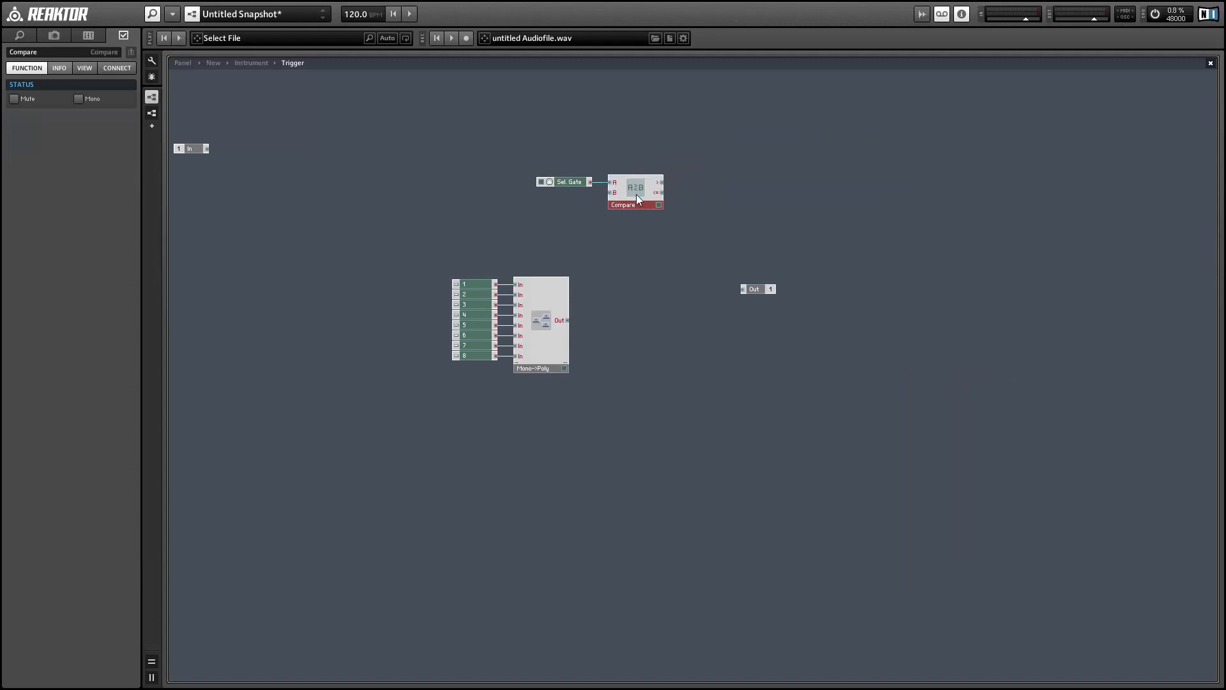
# Insert an Order module fed by Compare's > output, and shift the Sel. Gate, Compare and Order chain up and left.
pyautogui.rightClick(699, 143)
pyautogui.moveTo(703, 151)
pyautogui.moveTo(873, 329)
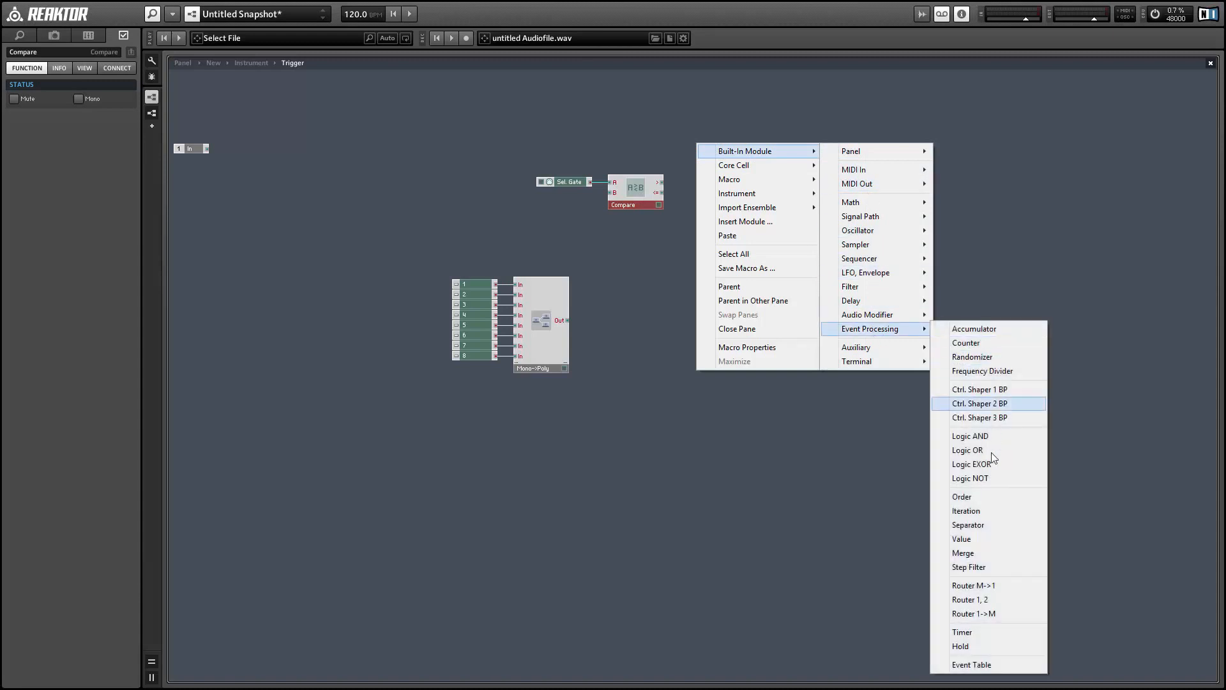
pyautogui.click(980, 497)
pyautogui.moveTo(658, 185); pyautogui.dragTo(685, 206)
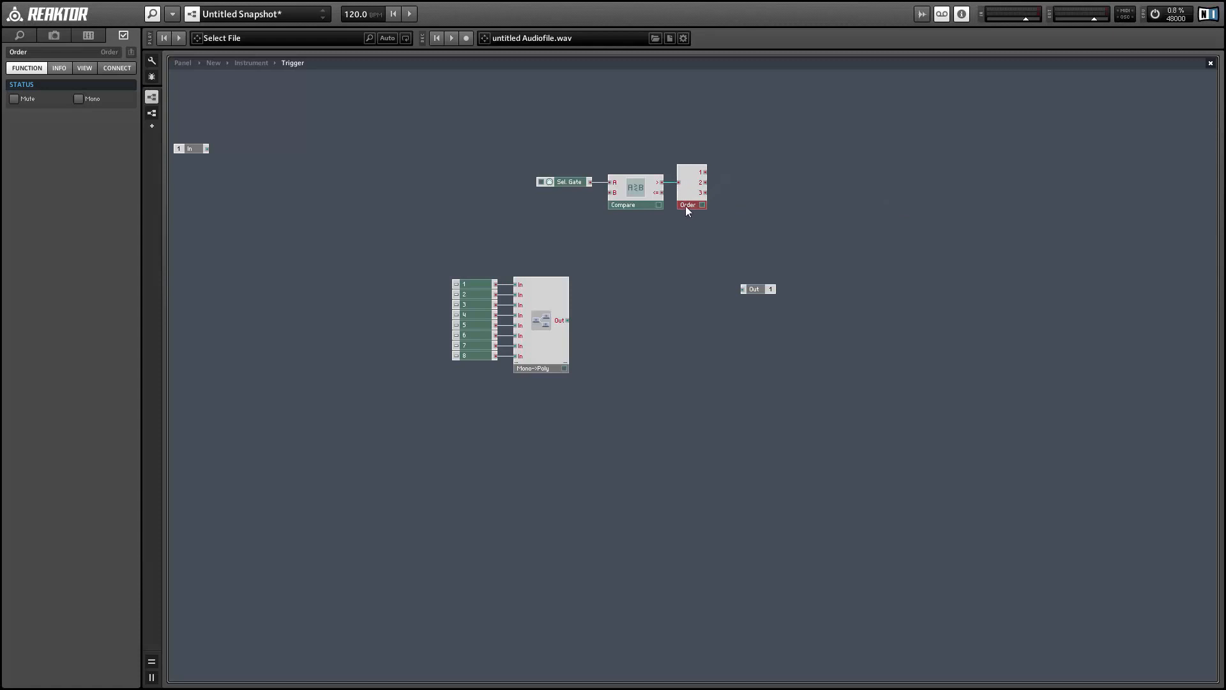
pyautogui.moveTo(534, 134); pyautogui.dragTo(629, 203)
pyautogui.moveTo(626, 198); pyautogui.dragTo(603, 185)
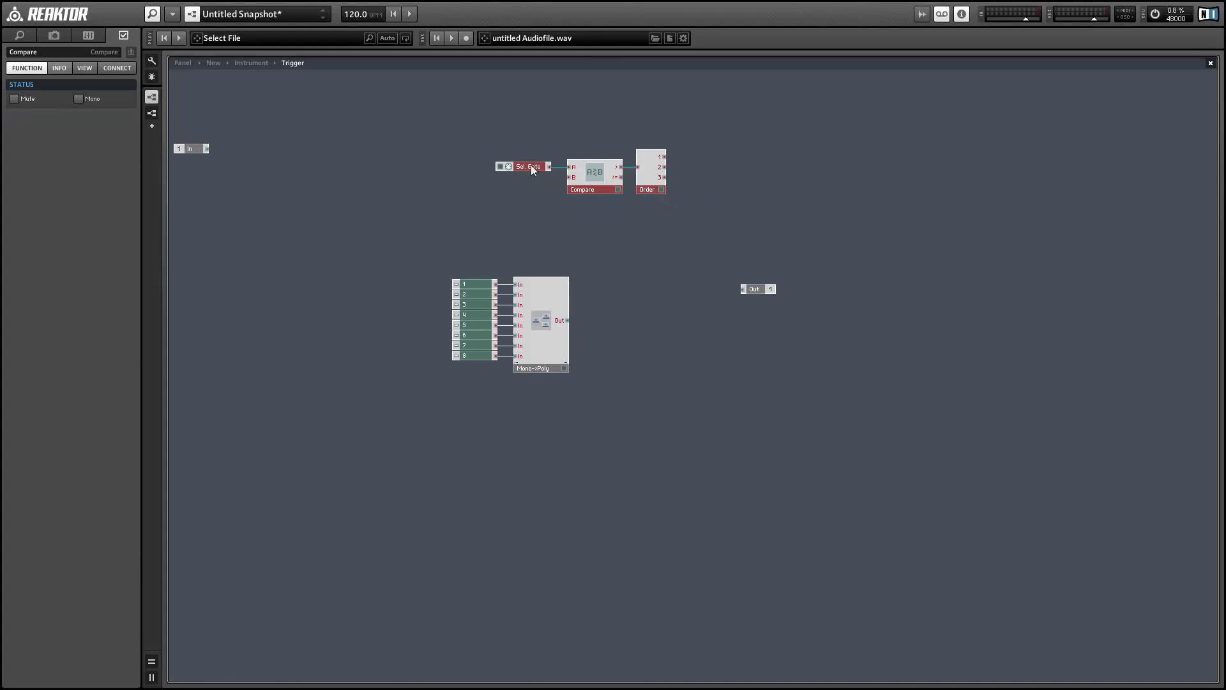
# Add a Value module beyond Order and connect the In port to its lower input.
pyautogui.moveTo(192, 149); pyautogui.dragTo(702, 231)
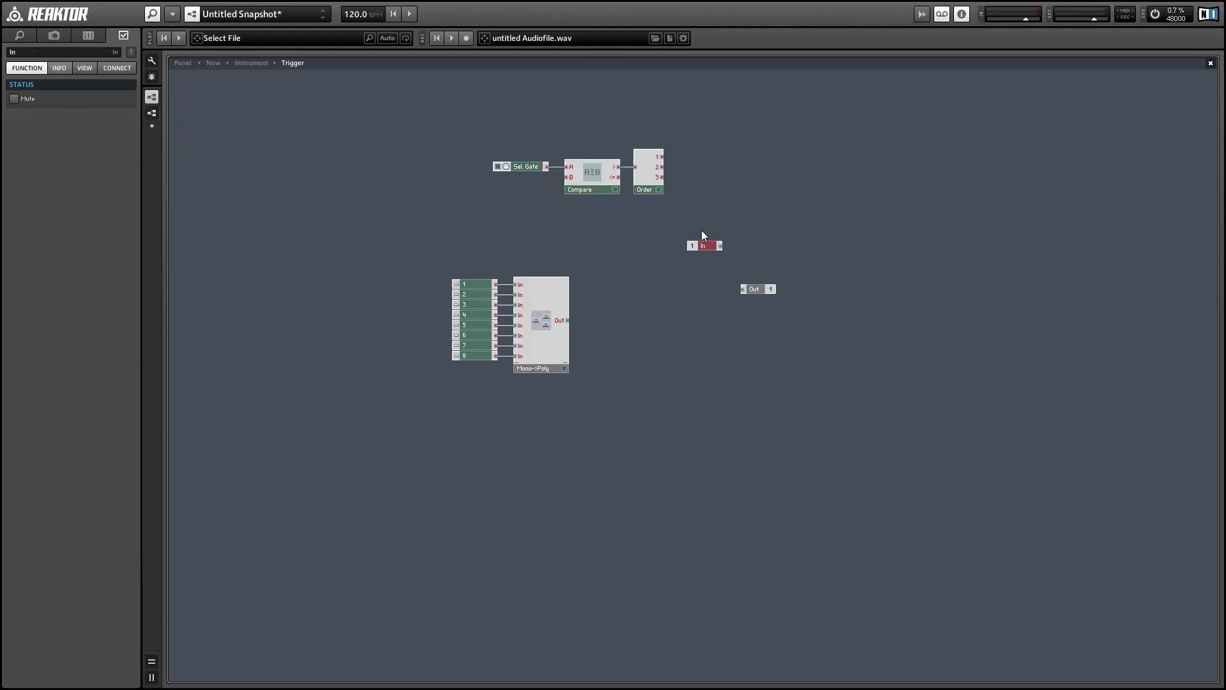
pyautogui.rightClick(725, 164)
pyautogui.moveTo(728, 168)
pyautogui.moveTo(911, 345)
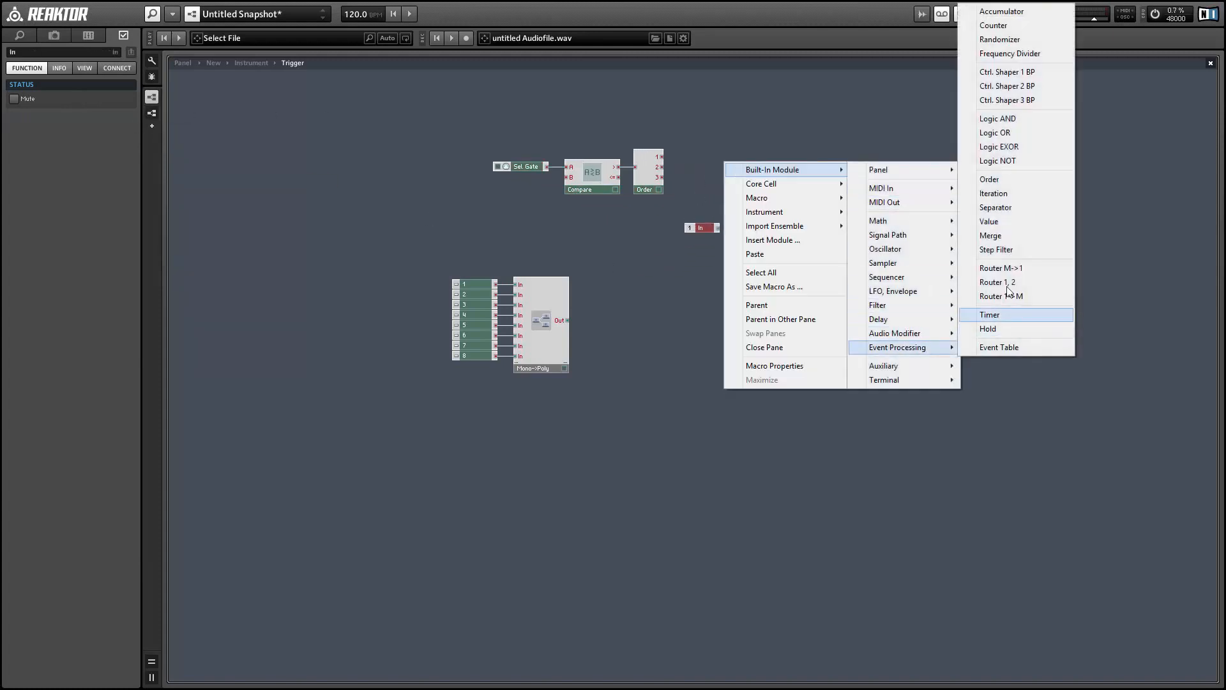
pyautogui.click(990, 221)
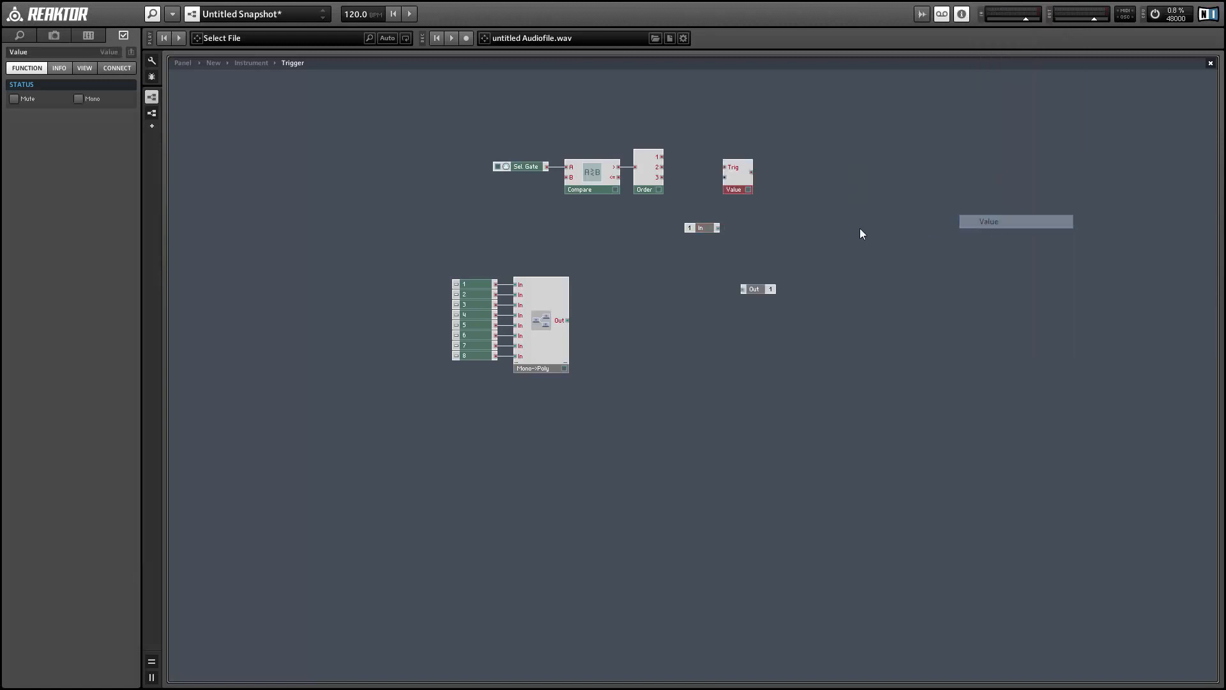
pyautogui.moveTo(705, 221); pyautogui.dragTo(720, 169)
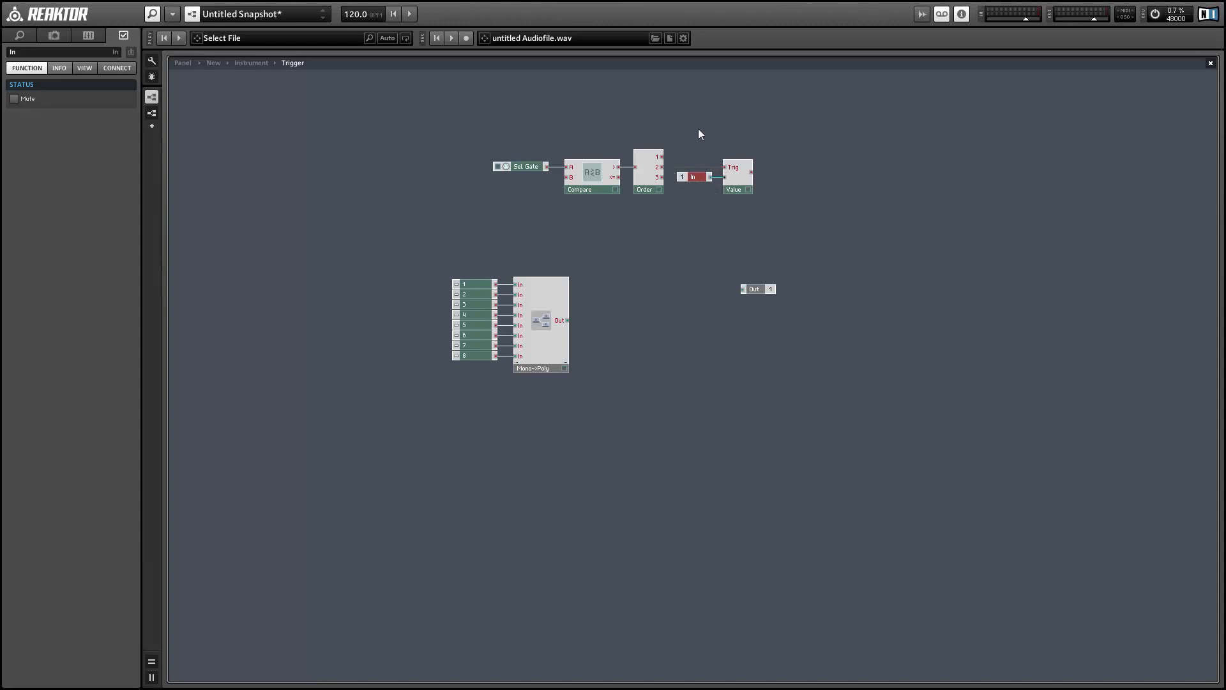
# Insert a Separator between Order and Value, wiring Order output 2 to its input and its Hi output to Value's Trig.
pyautogui.moveTo(698, 134); pyautogui.dragTo(863, 193)
pyautogui.rightClick(763, 144)
pyautogui.moveTo(787, 152)
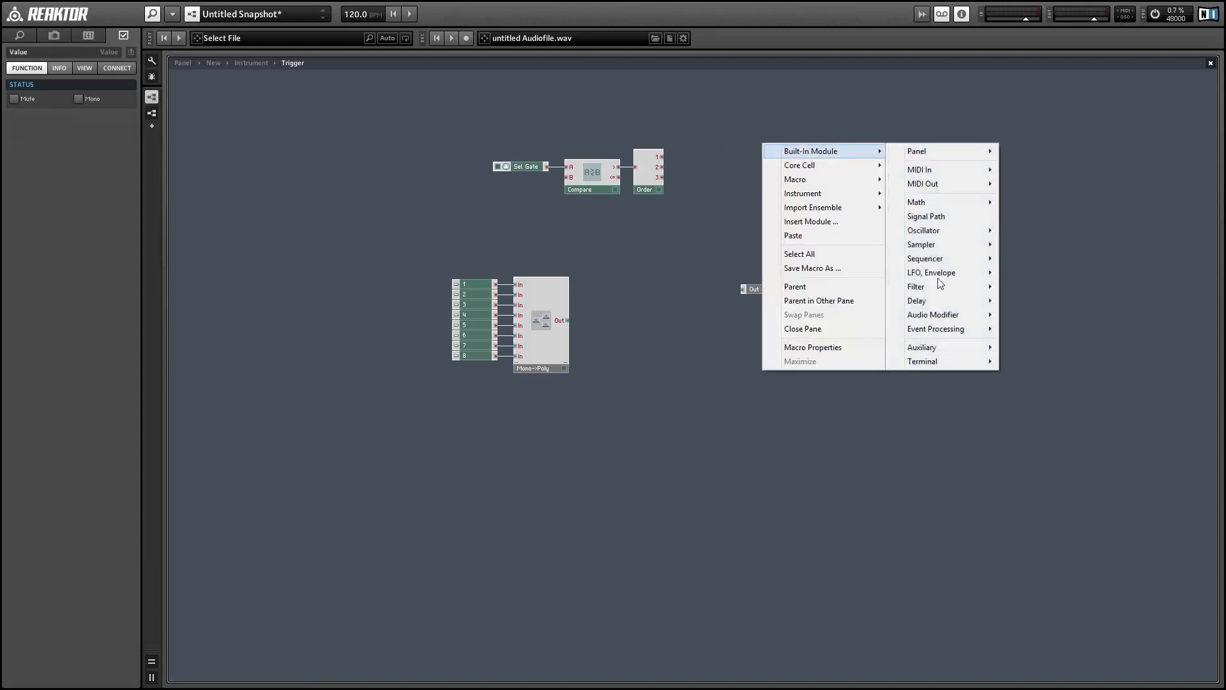
pyautogui.moveTo(937, 329)
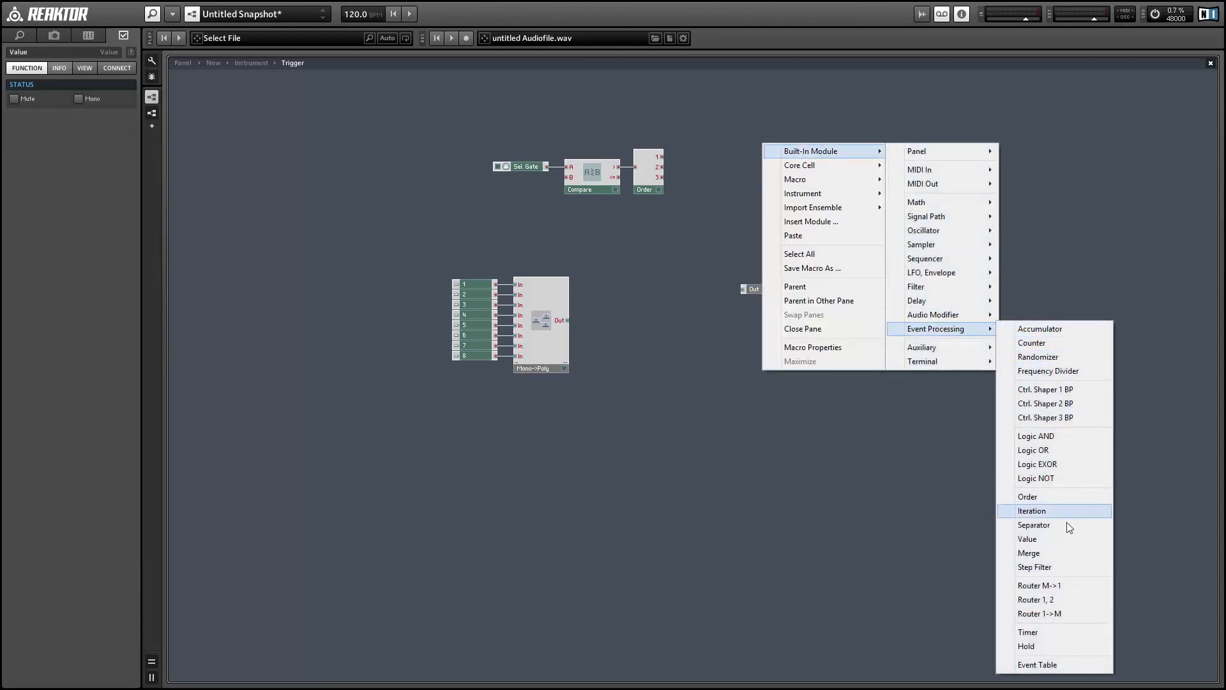
pyautogui.click(1066, 525)
pyautogui.moveTo(662, 167); pyautogui.dragTo(839, 174)
pyautogui.moveTo(778, 139); pyautogui.dragTo(863, 205)
pyautogui.moveTo(859, 199); pyautogui.dragTo(803, 183)
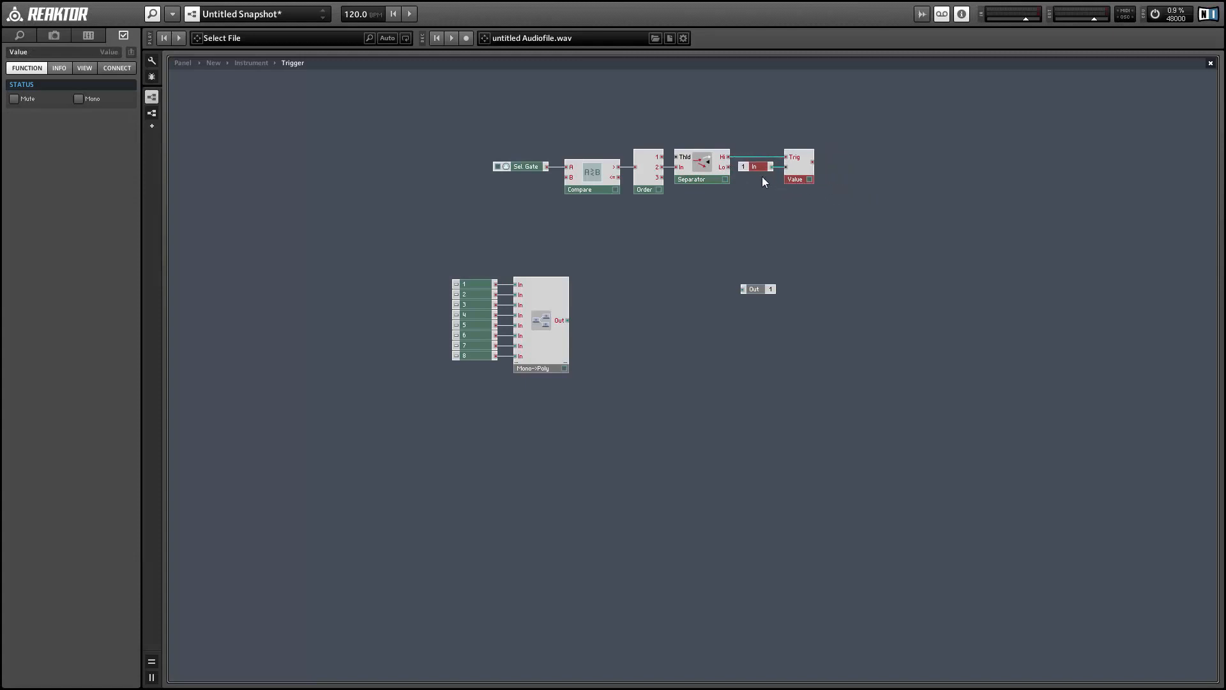
pyautogui.moveTo(662, 184)
# Place the Out port beside the Value module, connected to Value's output, and rename the port Pos.
pyautogui.rightClick(715, 241)
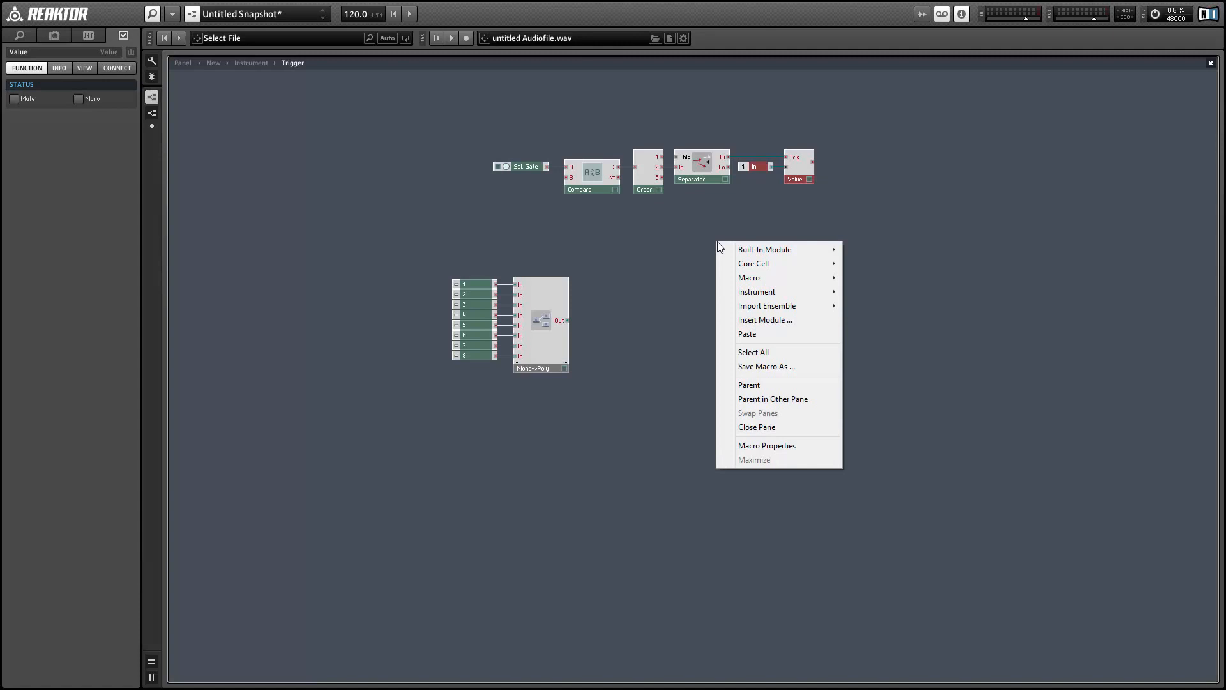
pyautogui.moveTo(750, 289); pyautogui.dragTo(846, 165)
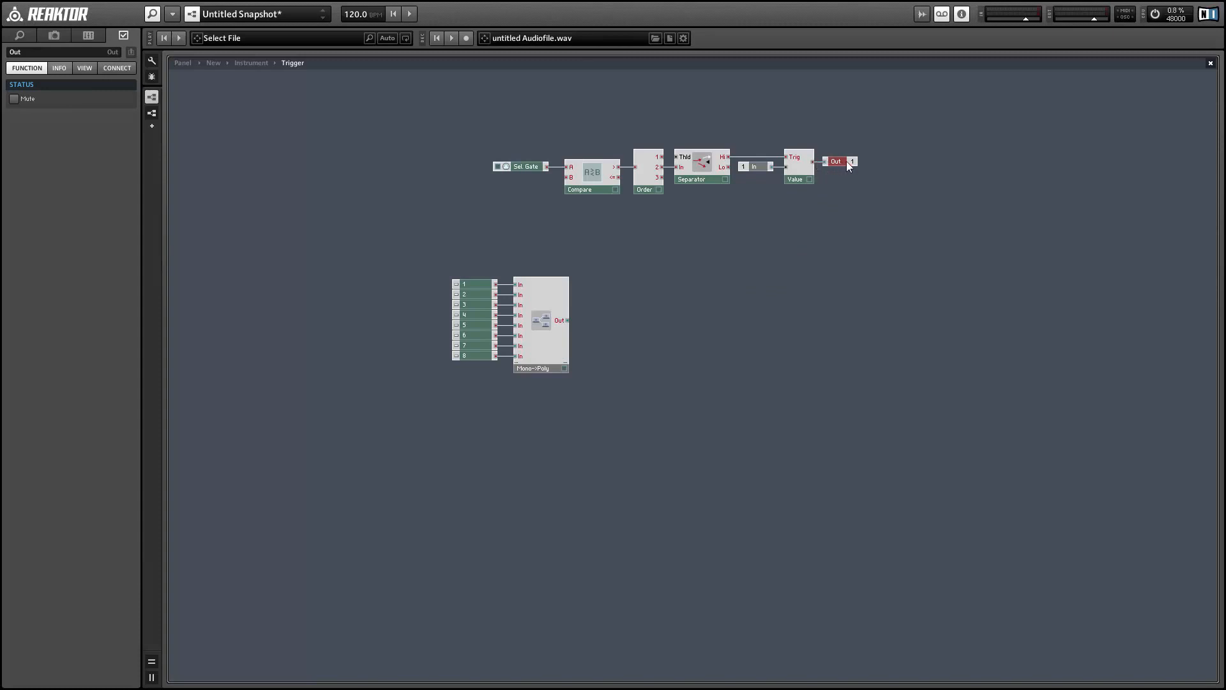
pyautogui.click(15, 52)
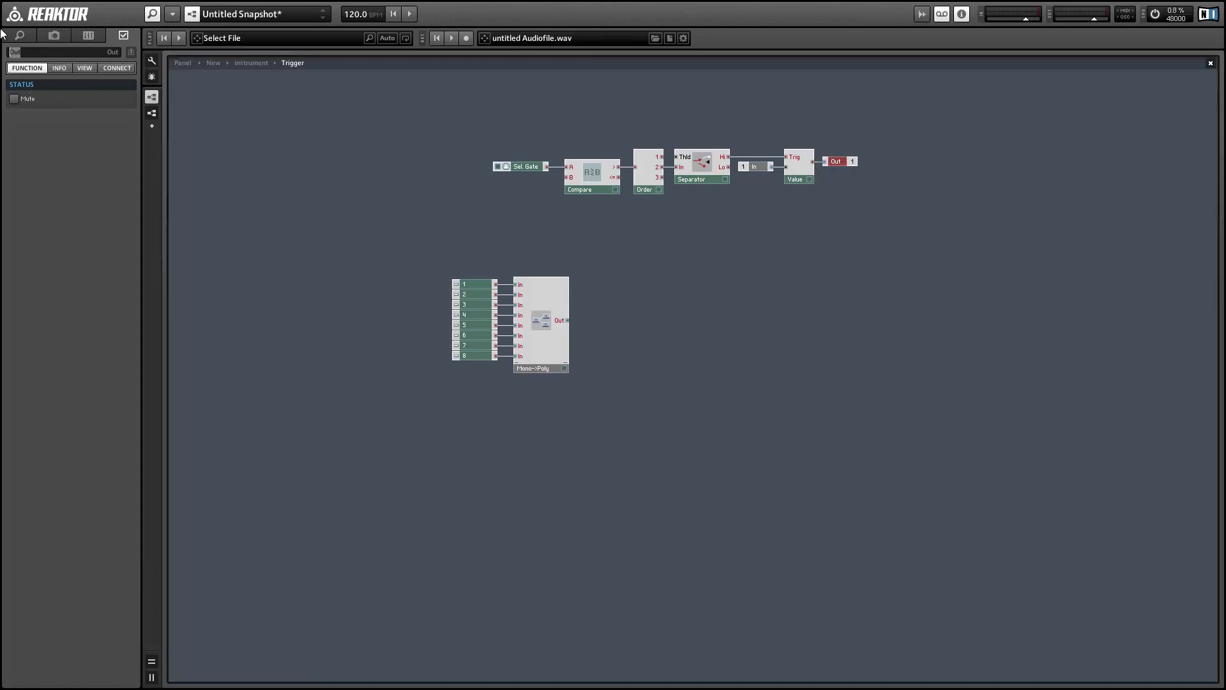
pyautogui.write('Pos')
pyautogui.click(664, 243)
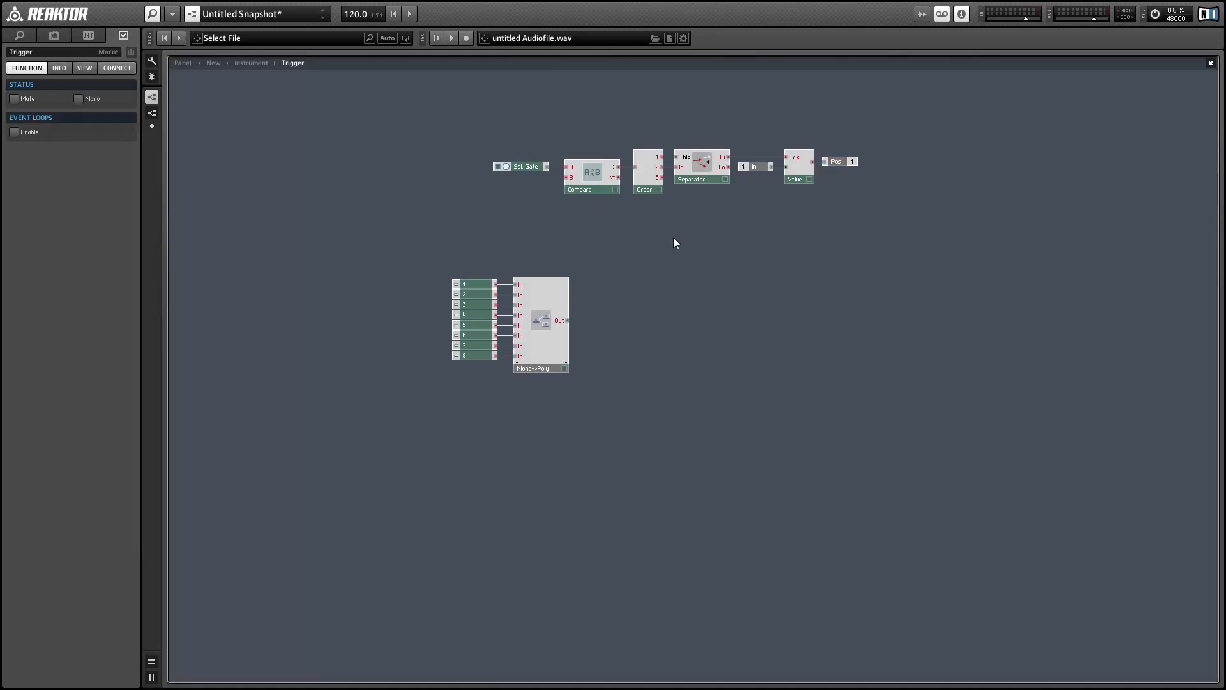
# Add a Multiply module fed by Order output 3 and the Mono->Poly output, and move the buttons and Mono->Poly closer to it.
pyautogui.rightClick(674, 238)
pyautogui.moveTo(680, 246)
pyautogui.moveTo(830, 296)
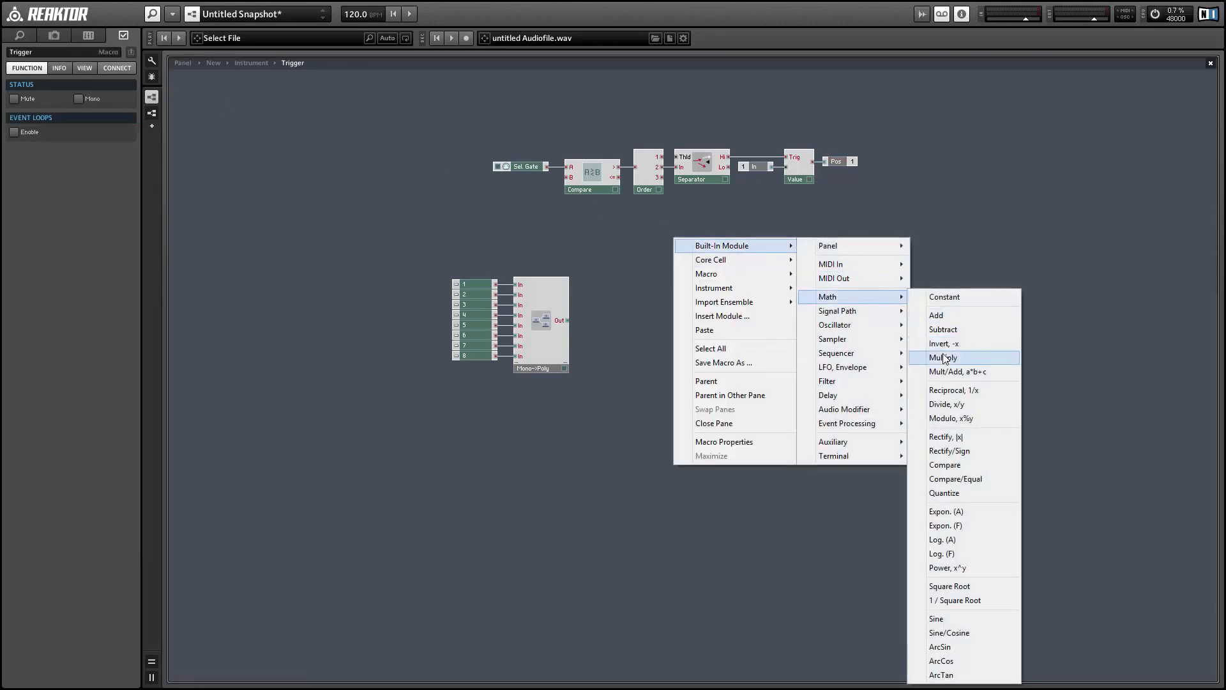
pyautogui.click(944, 358)
pyautogui.moveTo(662, 177); pyautogui.dragTo(703, 283)
pyautogui.moveTo(568, 320); pyautogui.dragTo(703, 285)
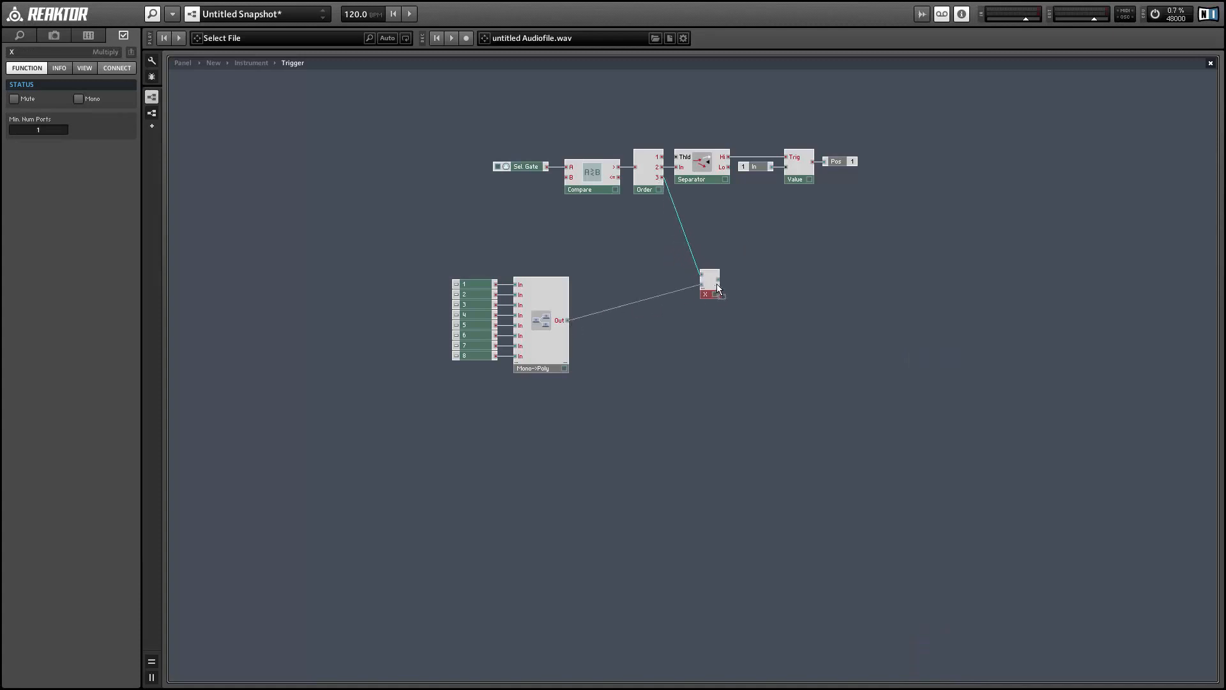
pyautogui.moveTo(439, 252); pyautogui.dragTo(648, 328)
# Add a second Out port connected to the Multiply output, name it On, and return to the Instrument level.
pyautogui.rightClick(901, 240)
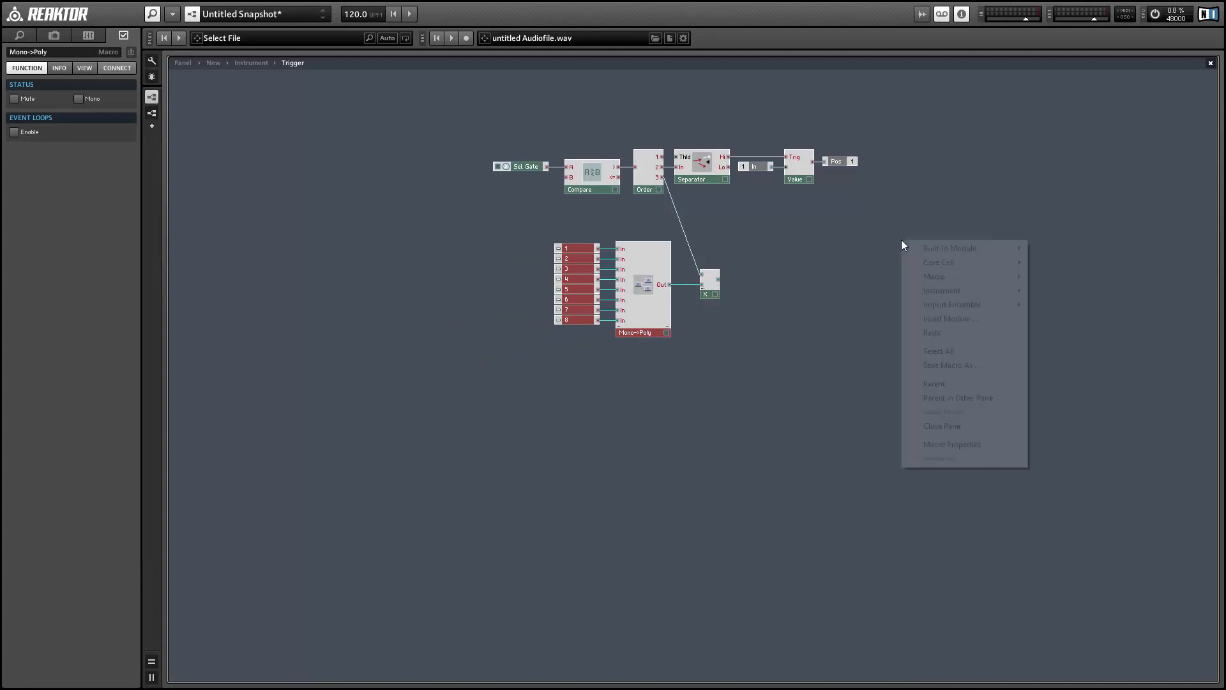
pyautogui.moveTo(945, 249)
pyautogui.moveTo(1052, 457)
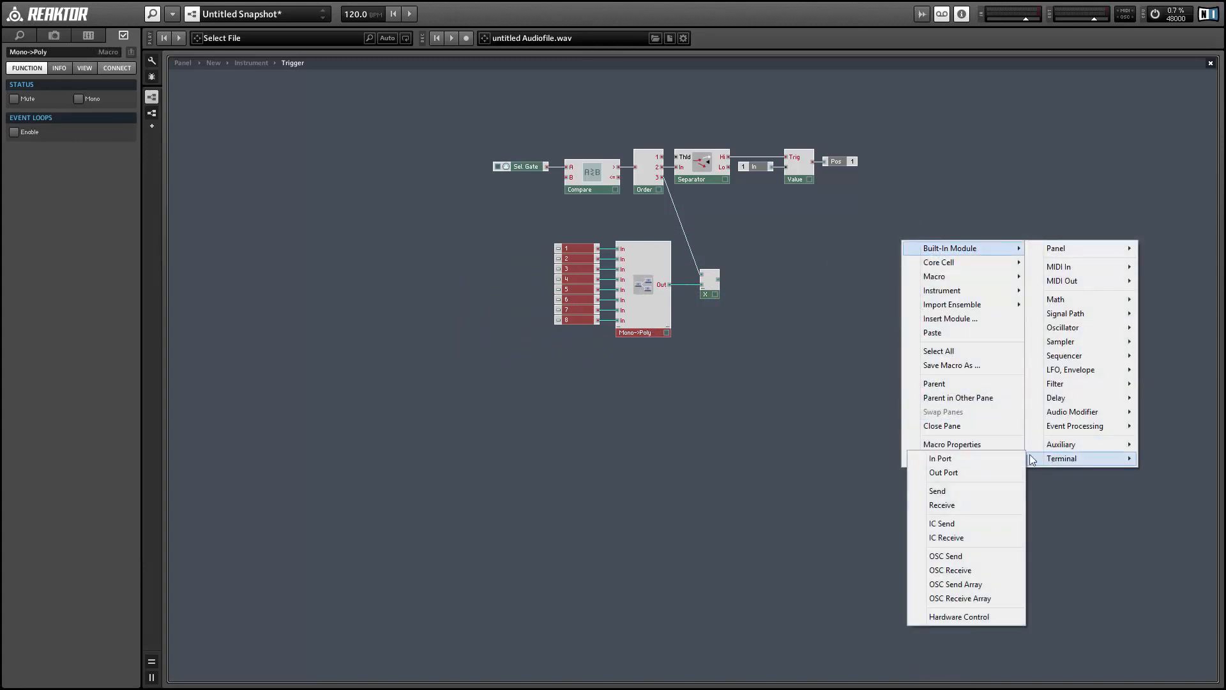
pyautogui.click(945, 473)
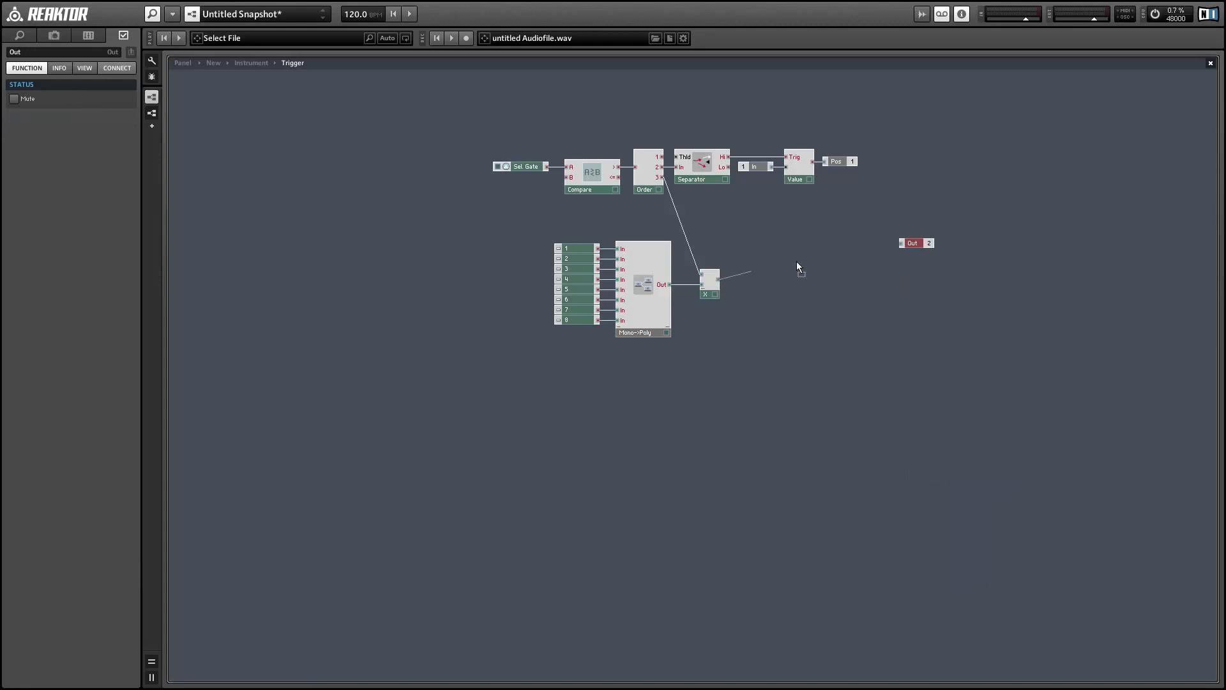
pyautogui.moveTo(880, 247); pyautogui.dragTo(760, 280)
pyautogui.click(71, 54)
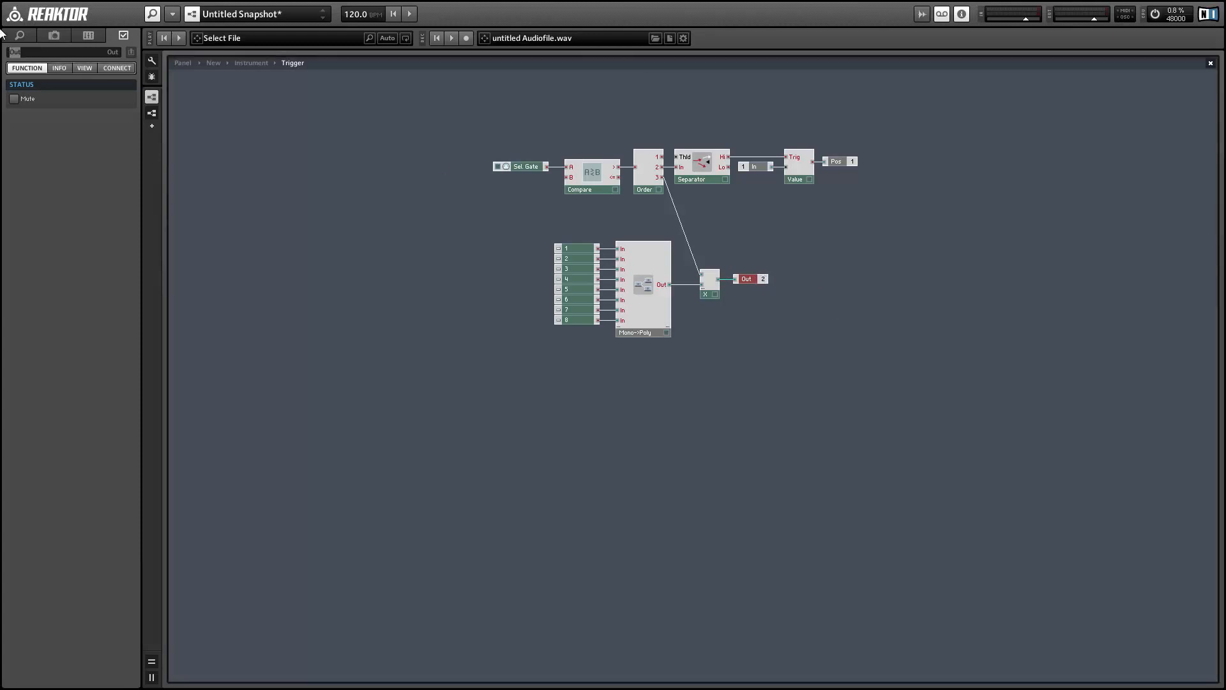
pyautogui.write('0')
pyautogui.doubleClick(676, 353)
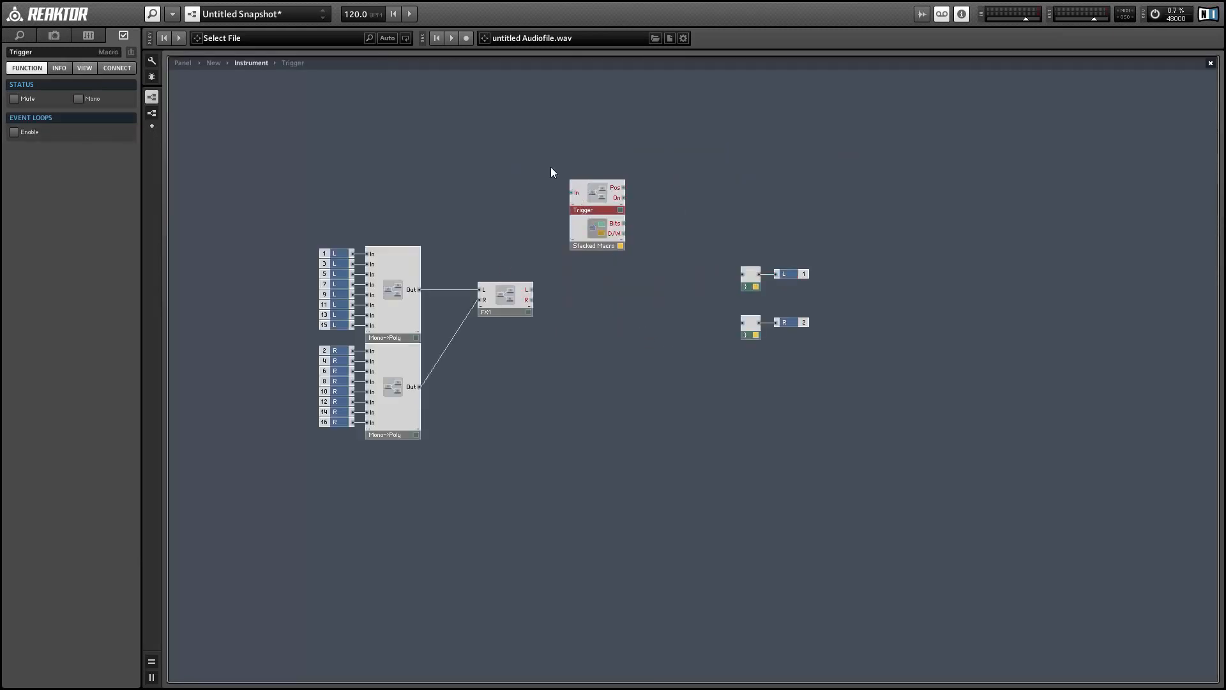
# Rename the stacked macro below the Trigger macro as Controls.
pyautogui.click(575, 239)
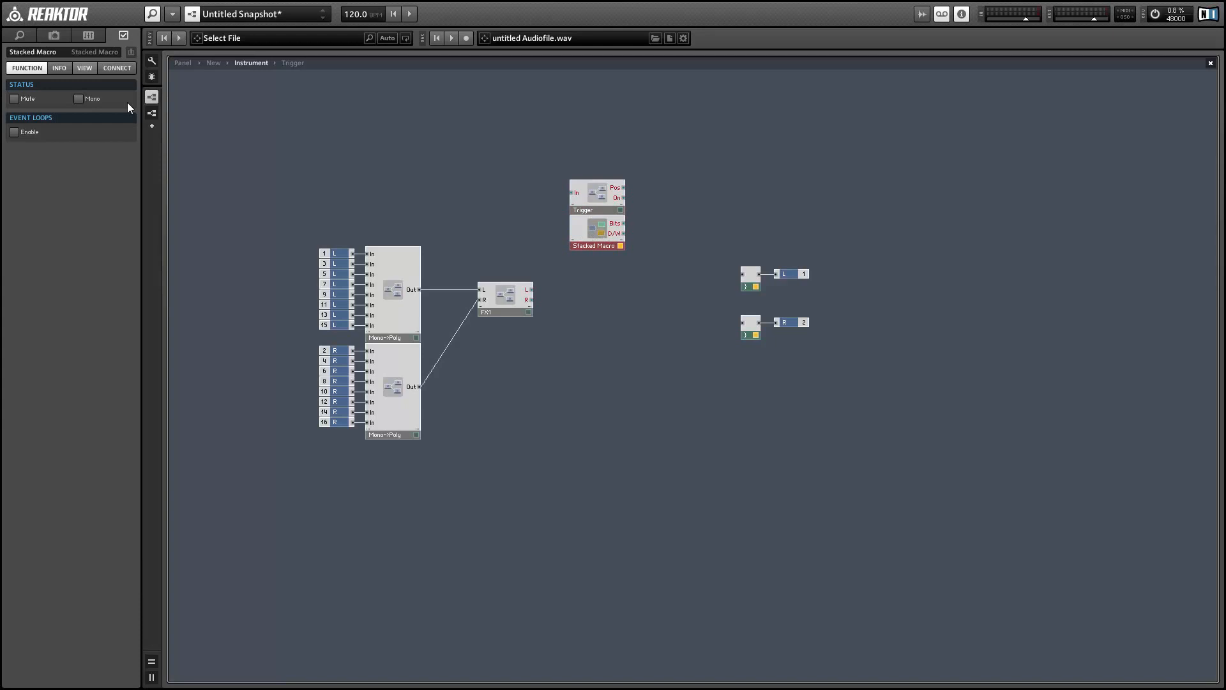
pyautogui.click(61, 50)
pyautogui.write('Control')
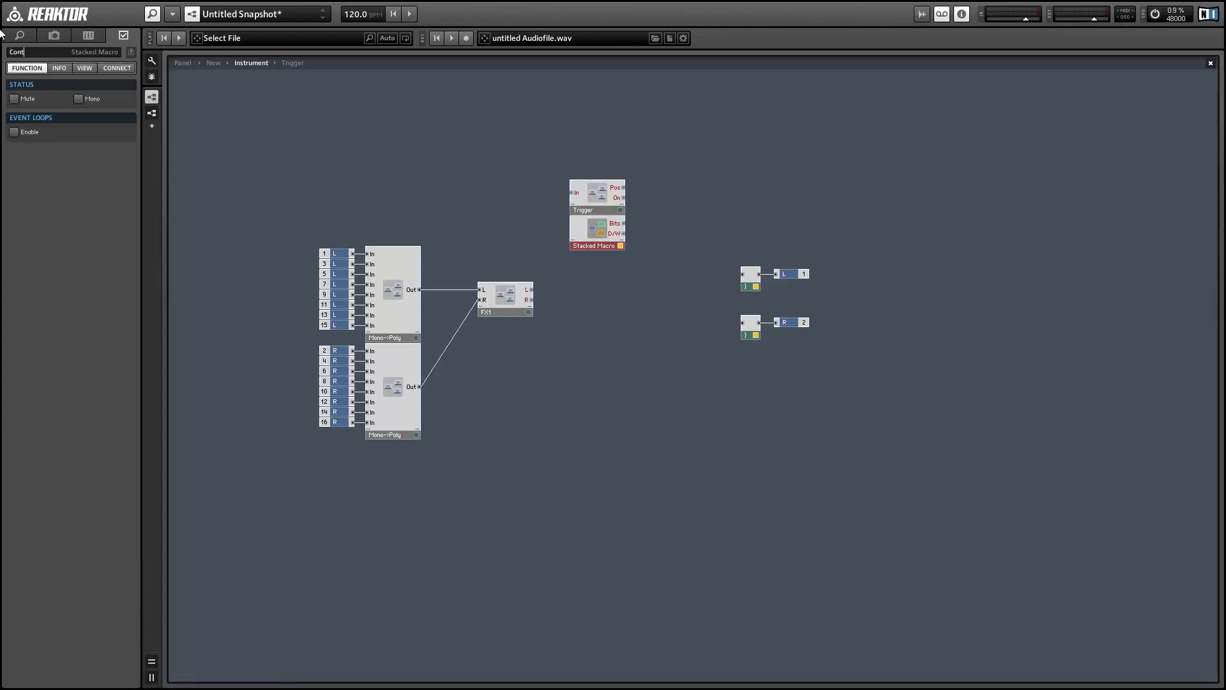
pyautogui.write('s')
pyautogui.press('Return')
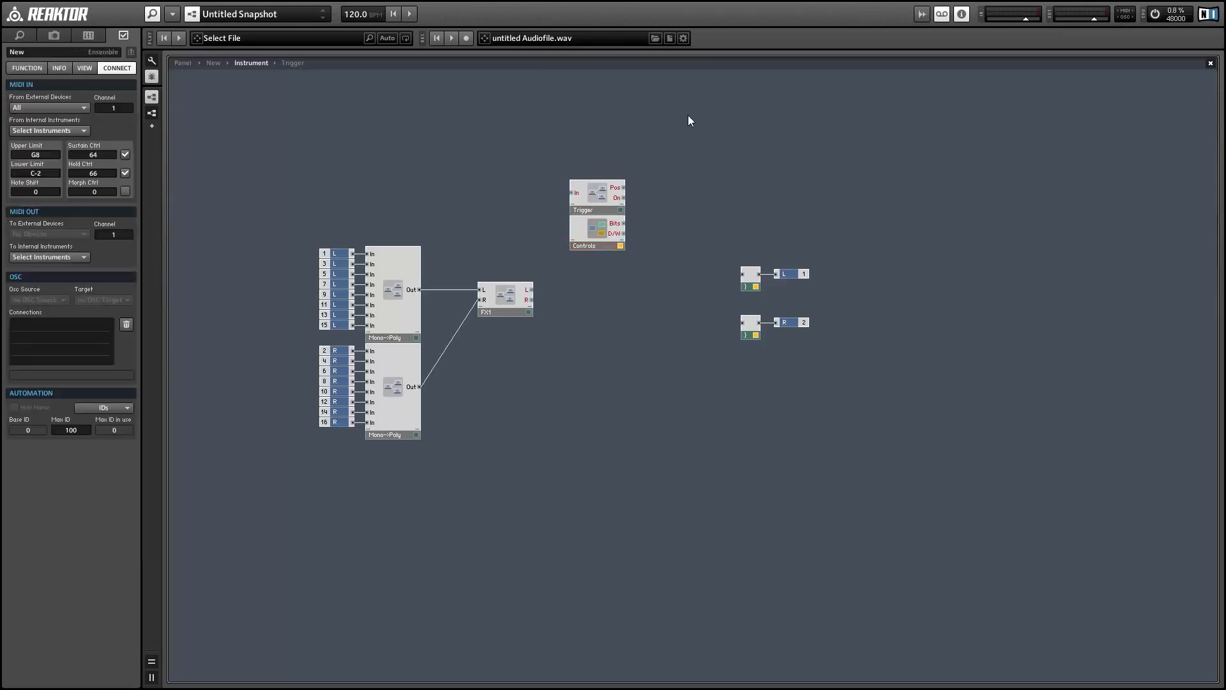
pyautogui.rightClick(688, 116)
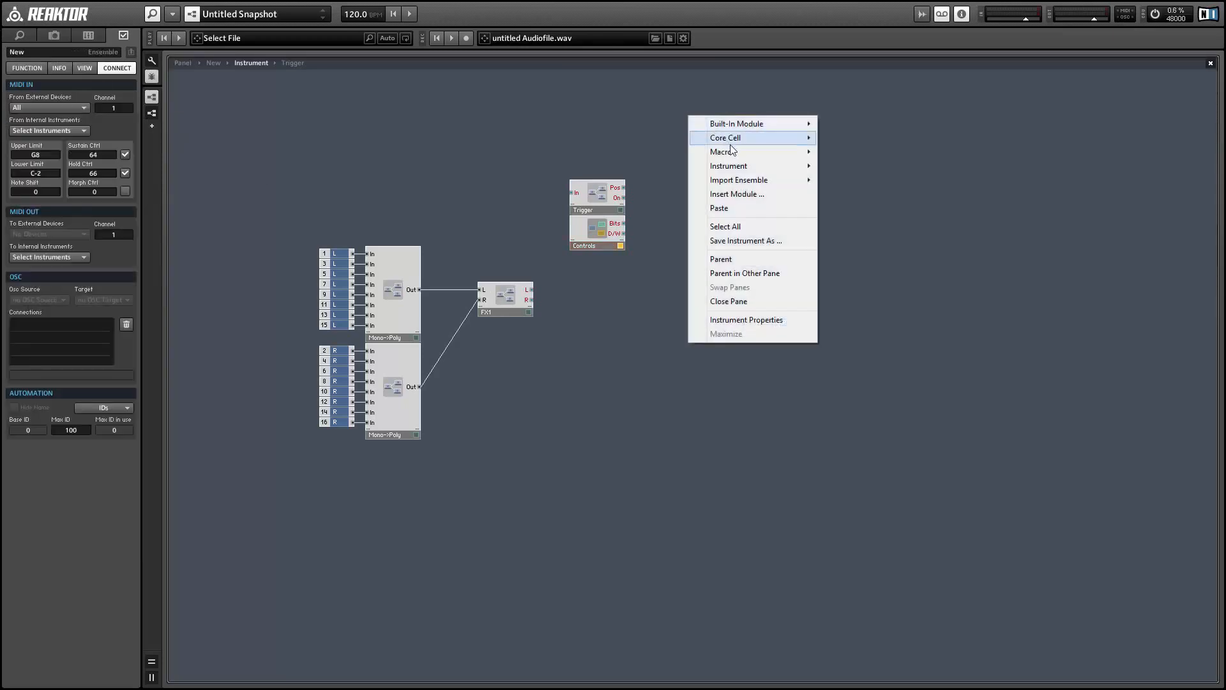
pyautogui.click(484, 97)
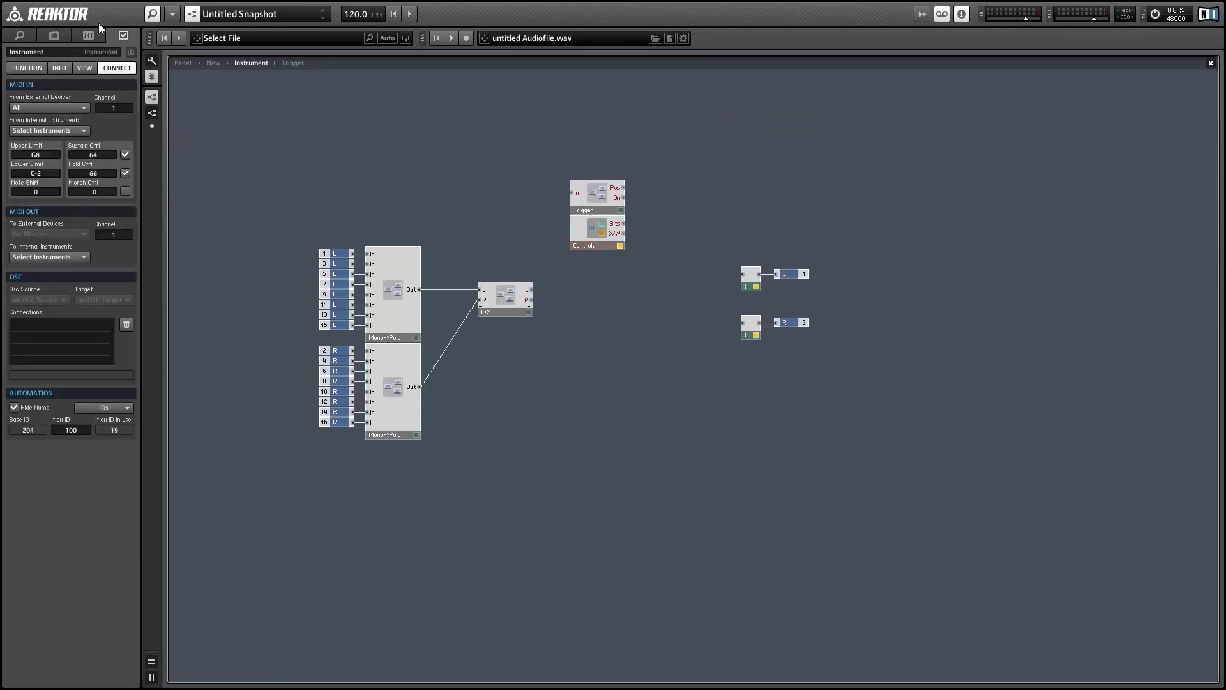
# Unlock the instrument panel for editing, move the Trigger macro below and right of Controls, and place buttons 7 and 8 side by side.
pyautogui.click(179, 63)
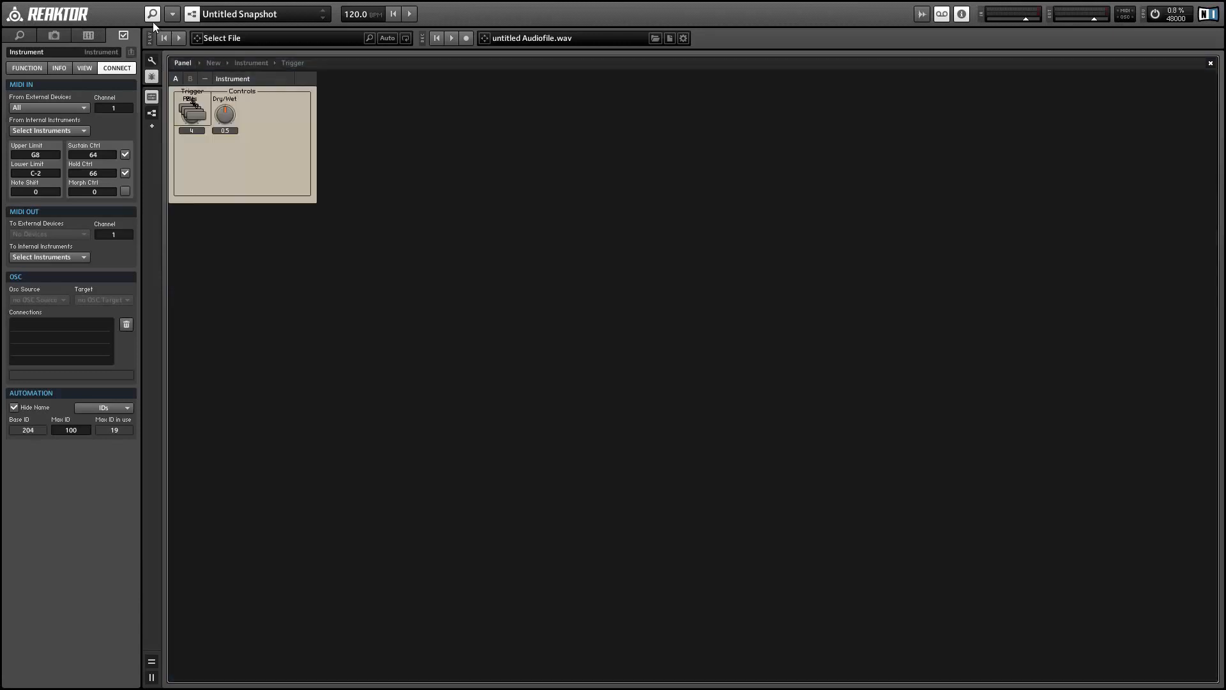
pyautogui.click(152, 60)
pyautogui.moveTo(194, 89); pyautogui.dragTo(499, 258)
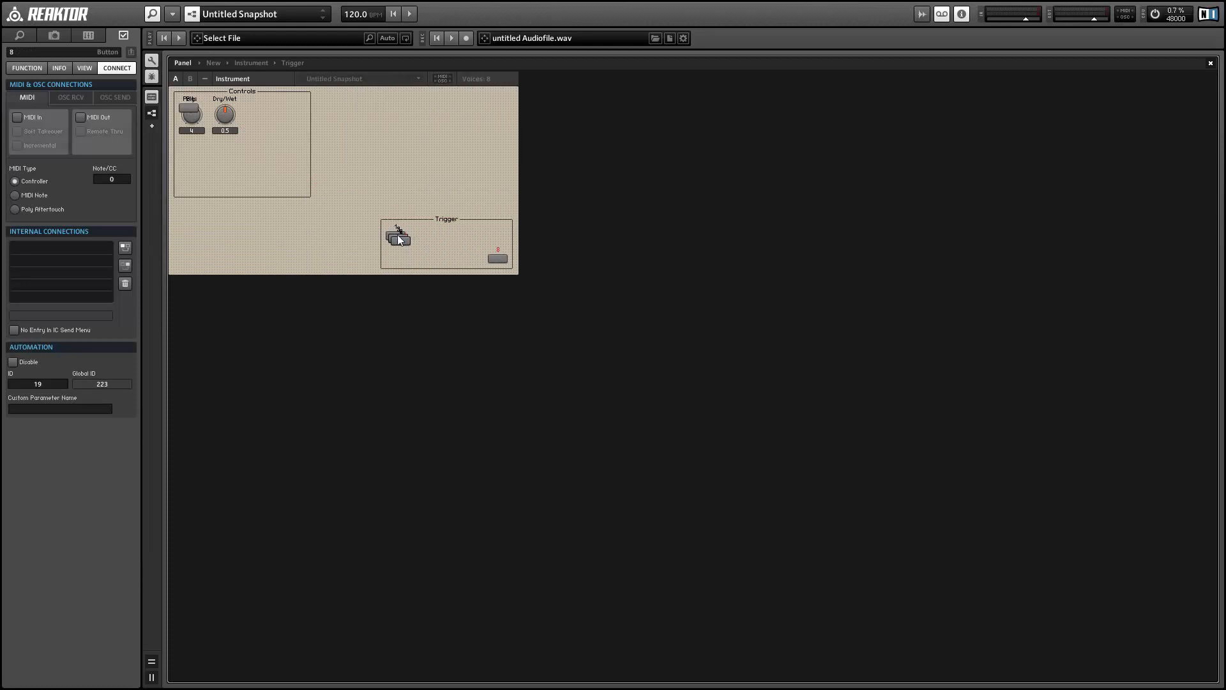
pyautogui.moveTo(399, 240); pyautogui.dragTo(481, 260)
# Set the size of trigger buttons 8 and 7 to Small.
pyautogui.click(500, 259)
pyautogui.click(85, 68)
pyautogui.click(27, 193)
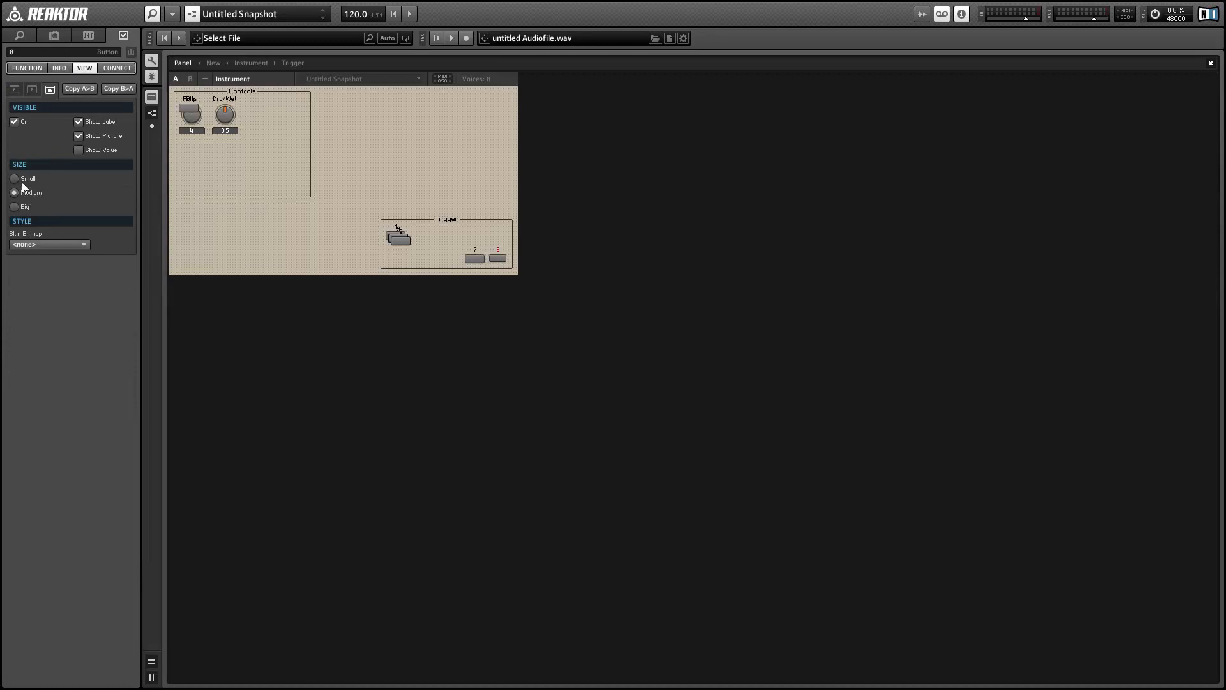
pyautogui.click(24, 179)
pyautogui.click(471, 259)
pyautogui.click(29, 180)
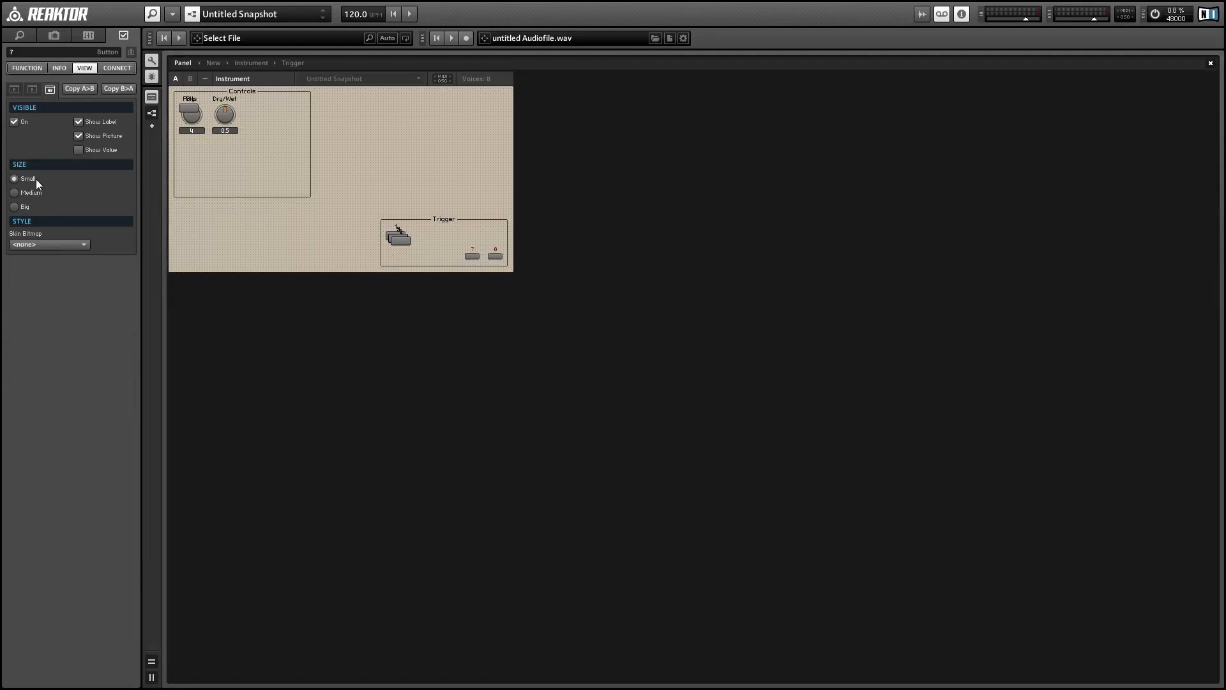
# Make the remaining trigger buttons Small and line up all eight in one evenly spaced row, ordered 1 to 8.
pyautogui.moveTo(401, 240); pyautogui.dragTo(397, 267)
pyautogui.click(29, 179)
pyautogui.click(28, 179)
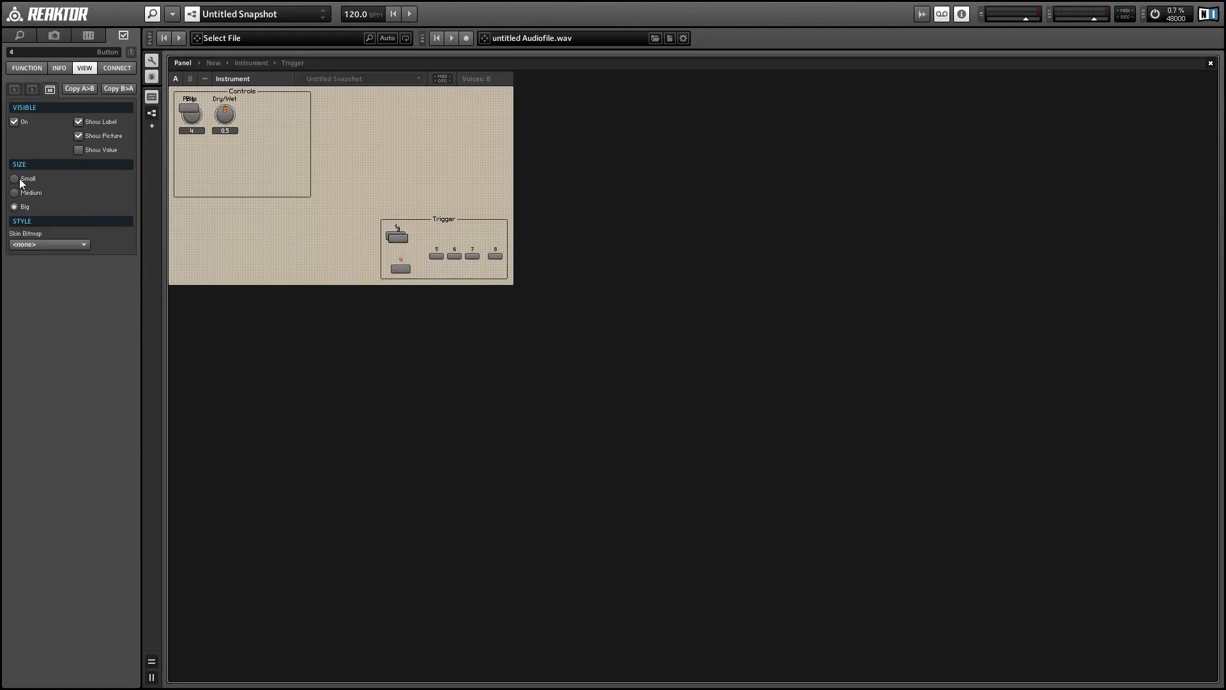
pyautogui.moveTo(504, 258); pyautogui.dragTo(496, 259)
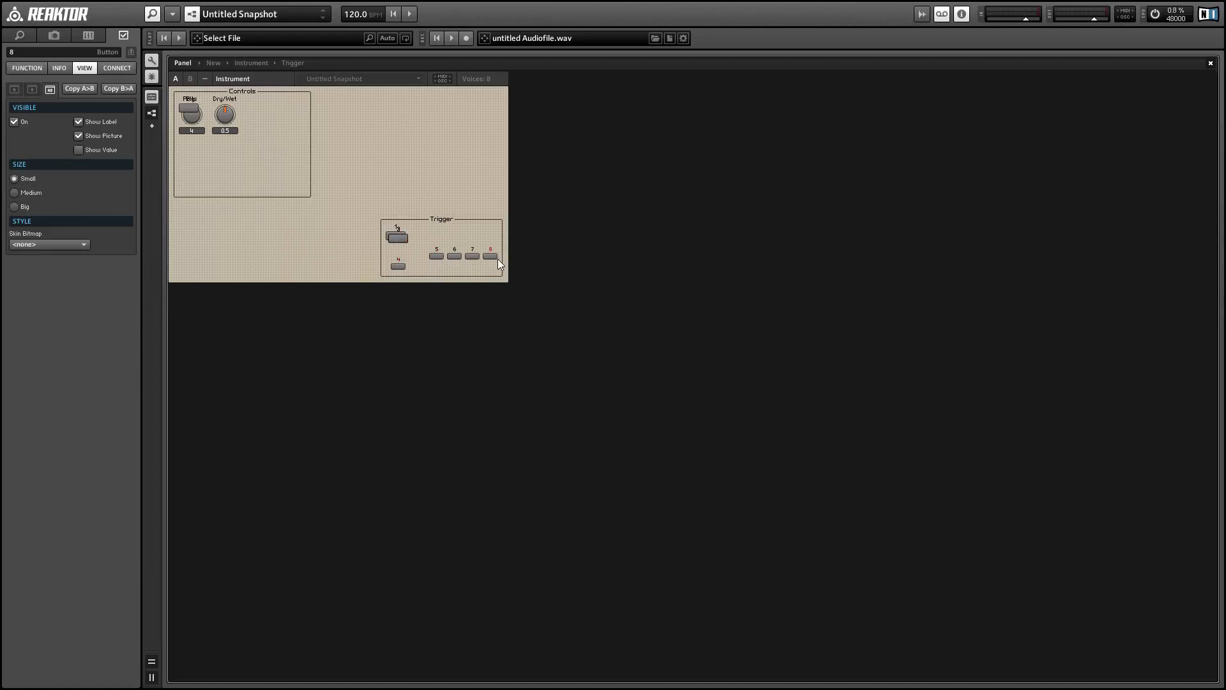
pyautogui.moveTo(398, 265); pyautogui.dragTo(367, 254)
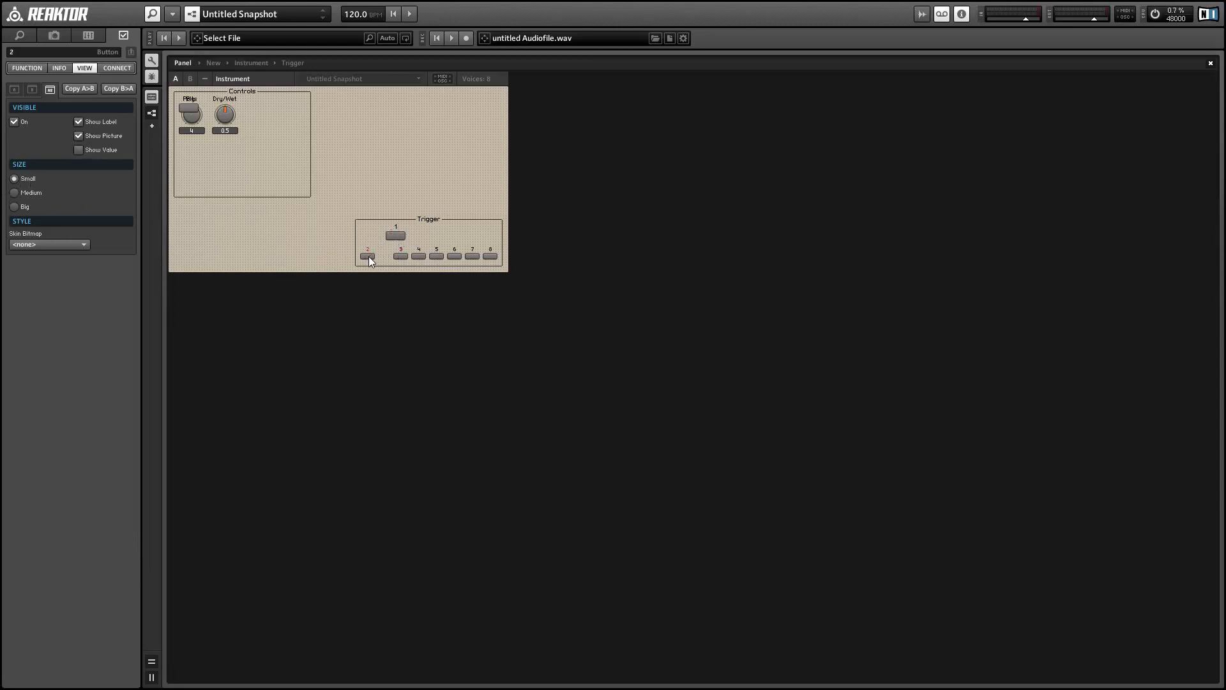
pyautogui.moveTo(390, 236); pyautogui.dragTo(368, 258)
pyautogui.click(24, 179)
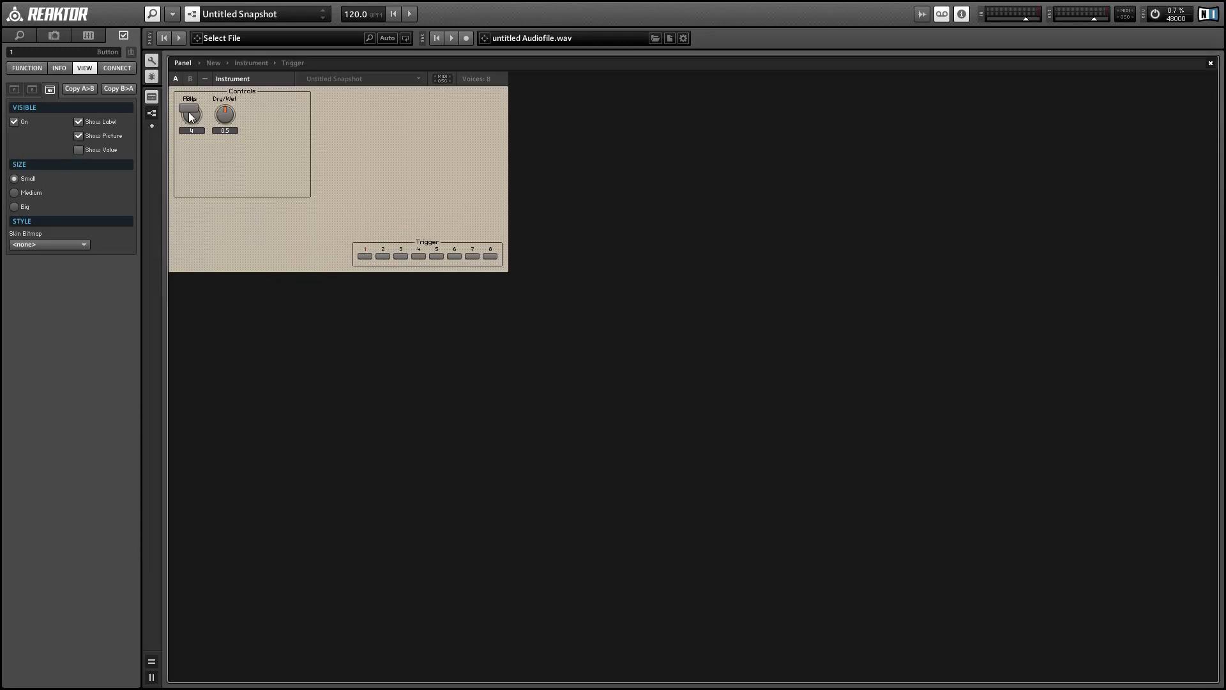
# Move the Poly button well right of the Dry/Wet knob, lock the panel, and set the Controls macro's width to 330 pixels.
pyautogui.moveTo(190, 118); pyautogui.dragTo(381, 119)
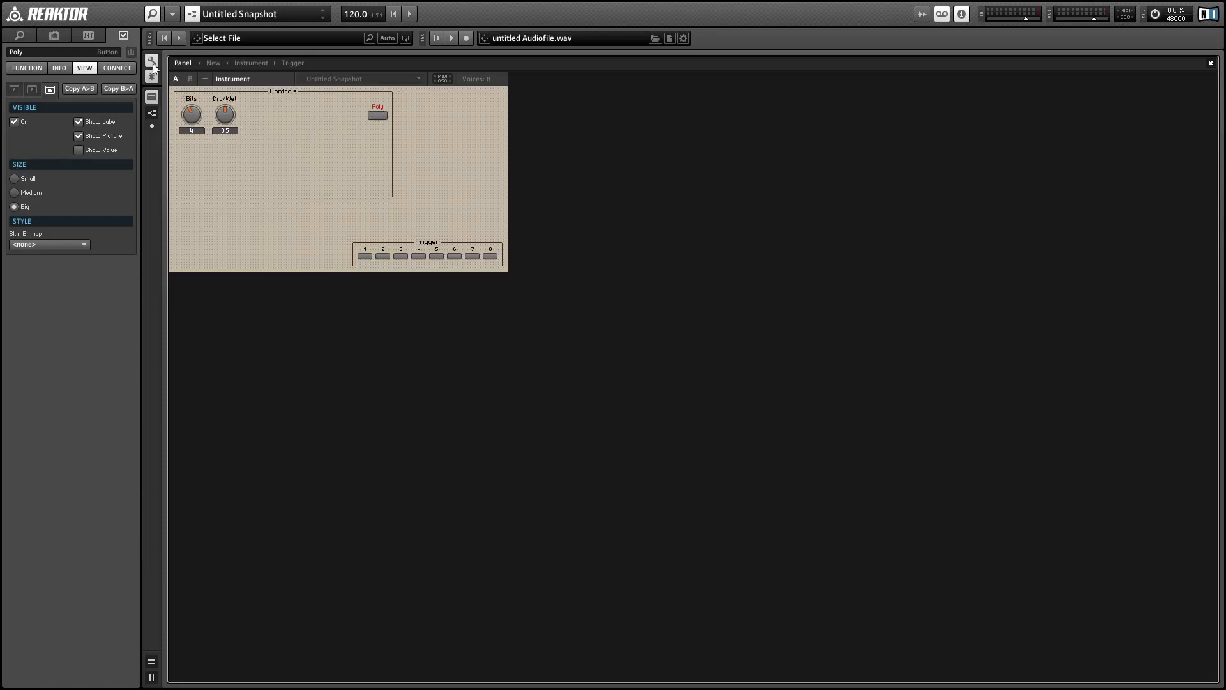
pyautogui.click(153, 64)
pyautogui.click(244, 91)
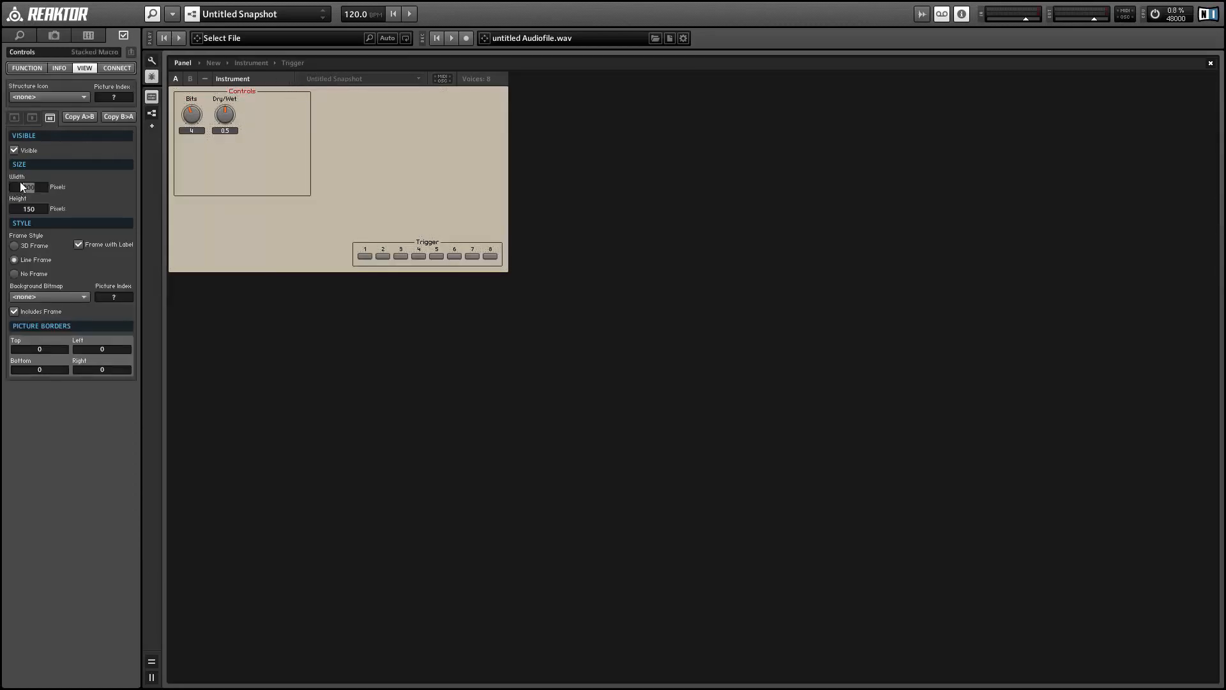
pyautogui.click(21, 183)
pyautogui.write('330')
pyautogui.press('Return')
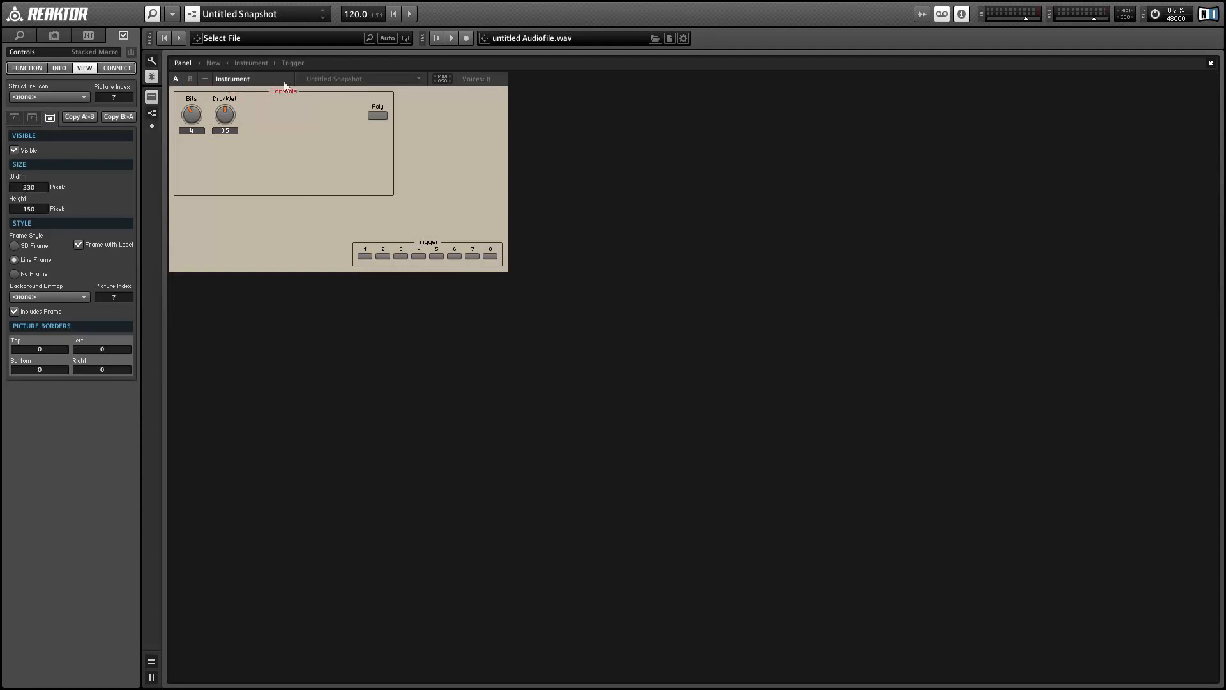
# Turn on Poly, unlock the panel, and stack the Poly button and the parameter list above Value beside the bar display.
pyautogui.click(378, 116)
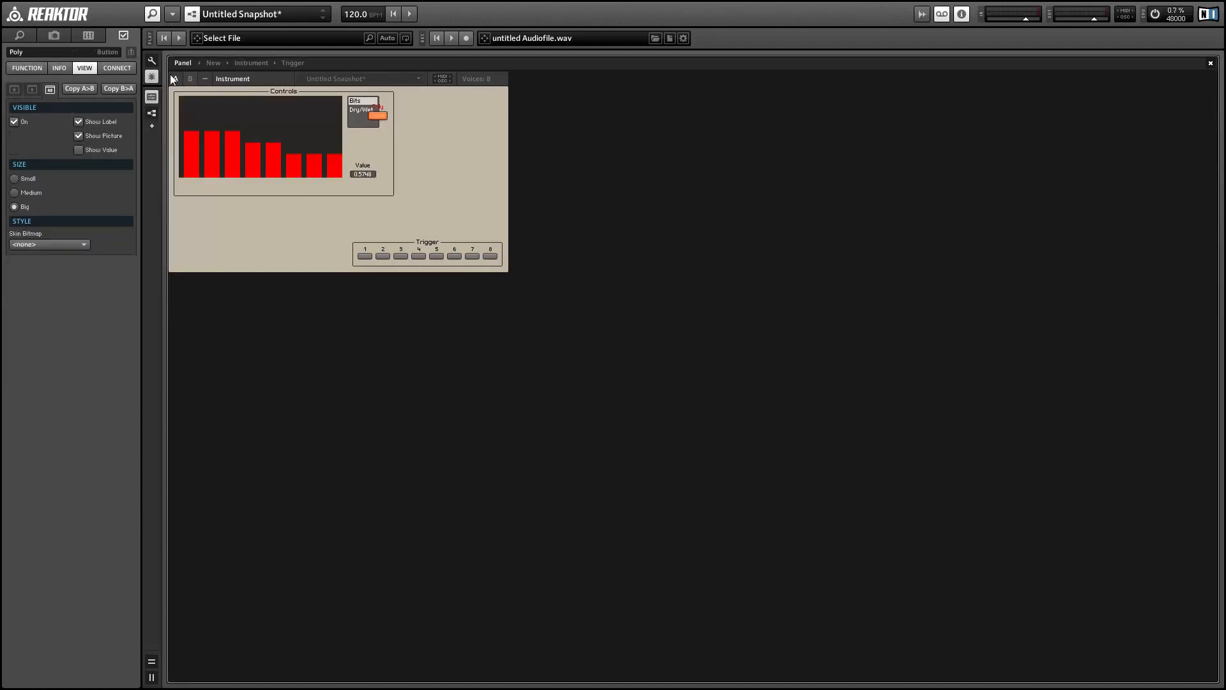
pyautogui.click(152, 62)
pyautogui.click(359, 123)
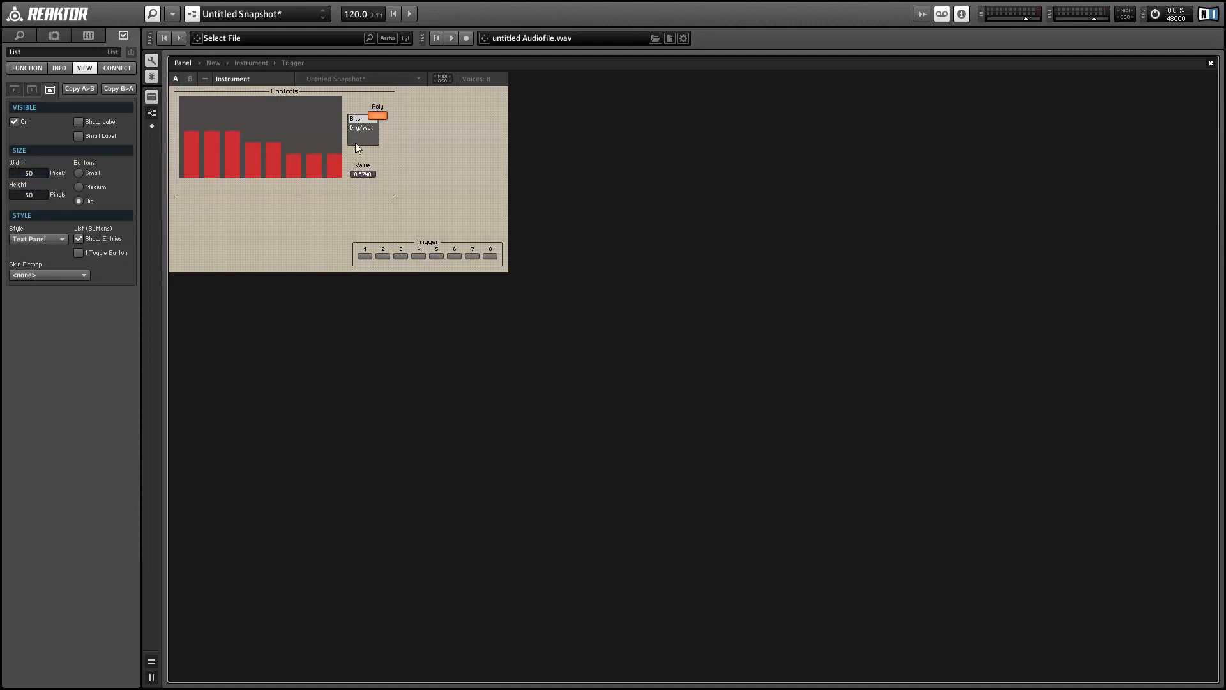
pyautogui.moveTo(374, 112); pyautogui.dragTo(359, 105)
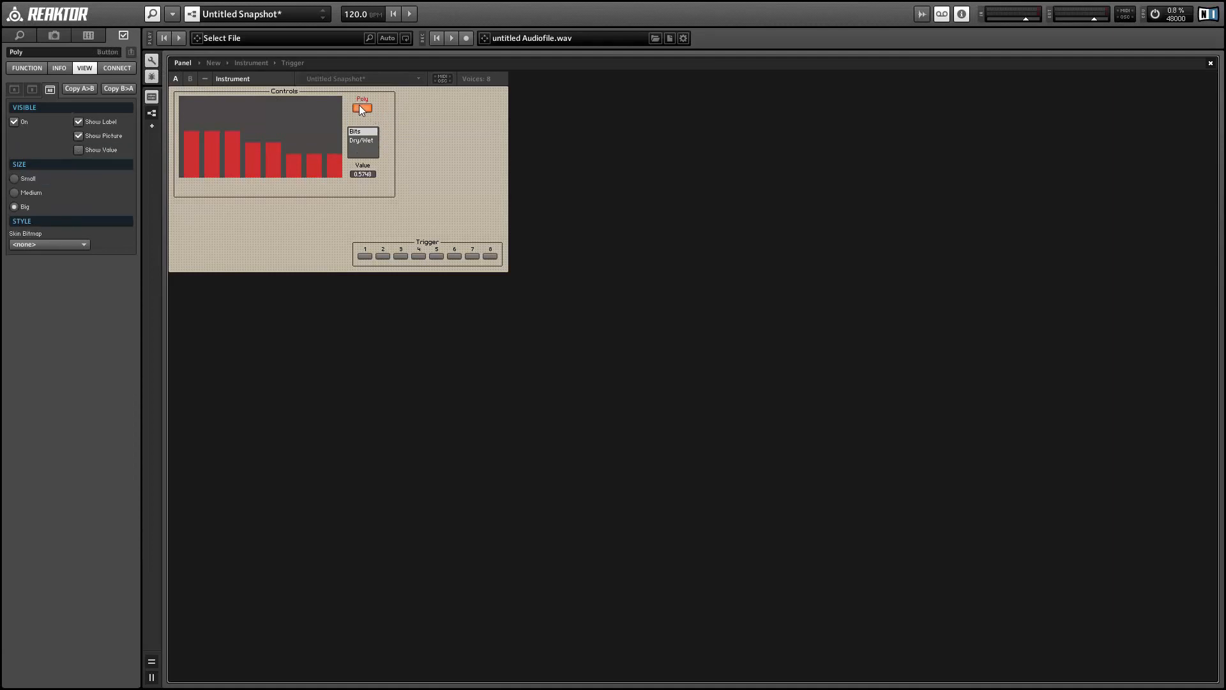
pyautogui.moveTo(362, 153); pyautogui.dragTo(361, 143)
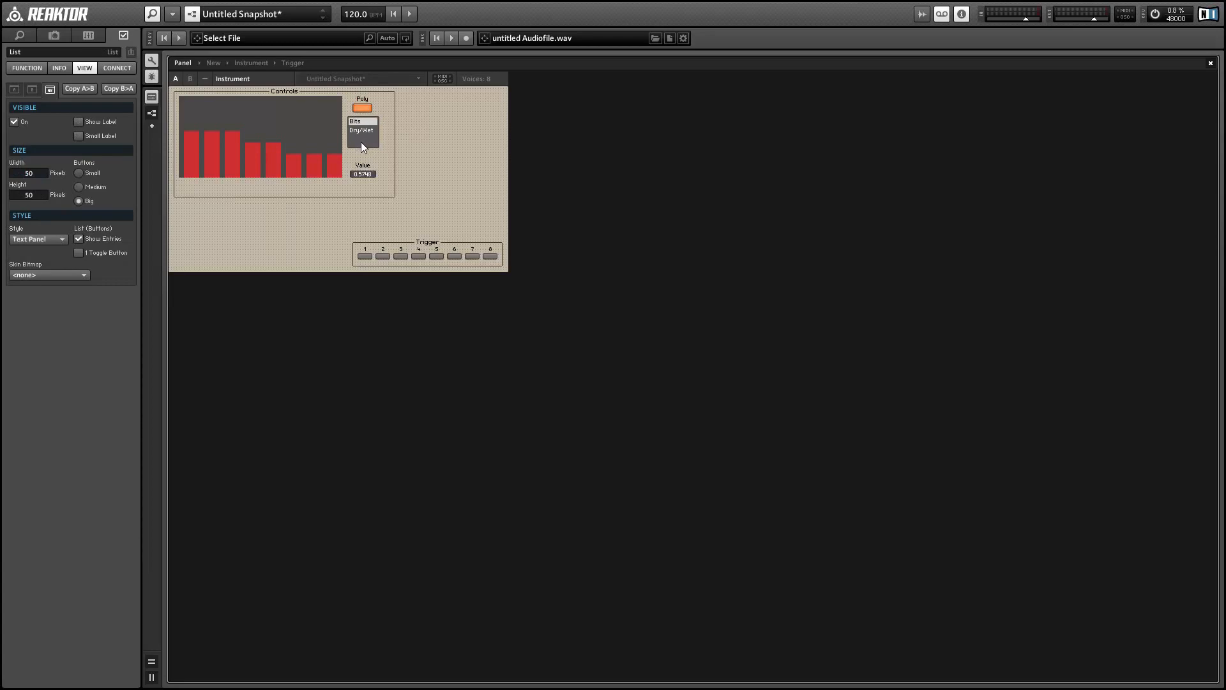
# Move the Trigger row directly under the bar display and align each of the eight buttons beneath its own bar.
pyautogui.moveTo(425, 245); pyautogui.dragTo(254, 170)
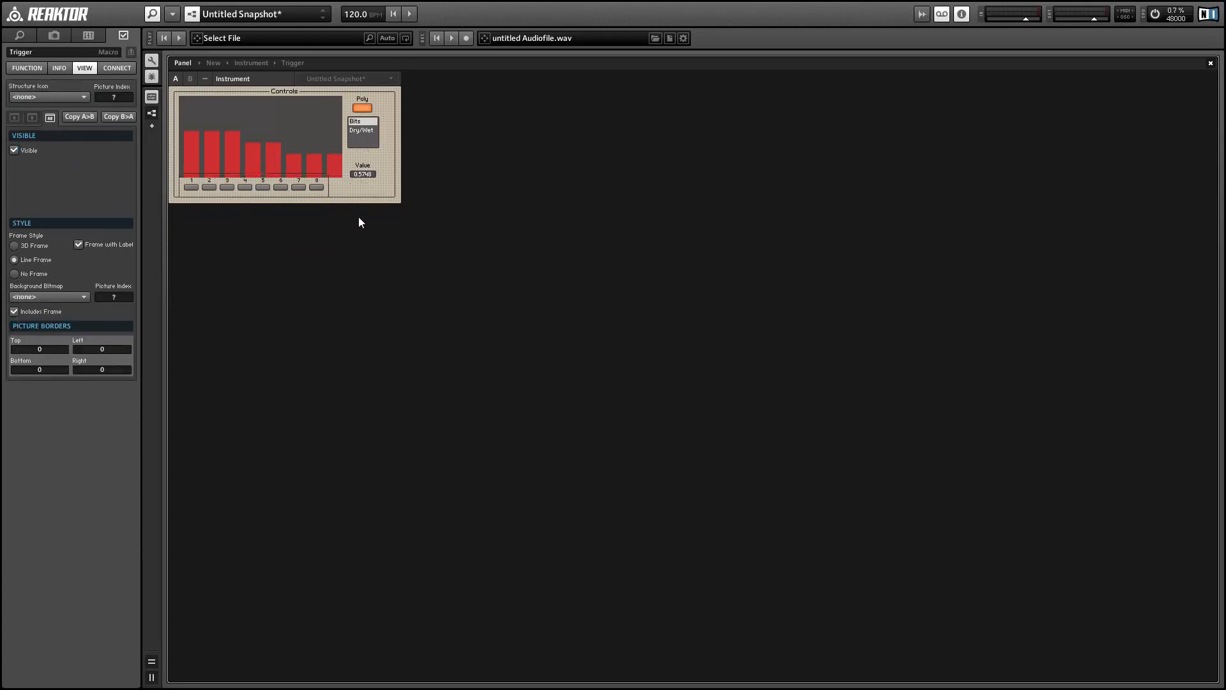
pyautogui.click(209, 165)
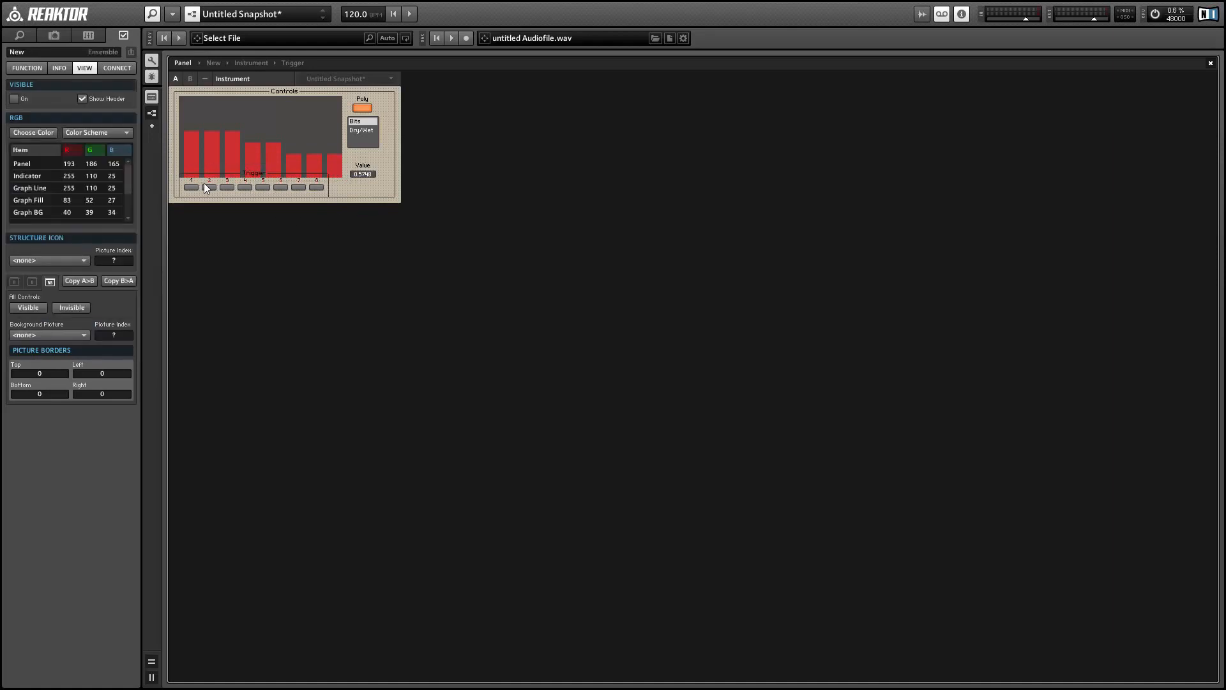
pyautogui.click(210, 187)
pyautogui.moveTo(210, 185); pyautogui.dragTo(213, 186)
pyautogui.moveTo(351, 221); pyautogui.dragTo(231, 184)
pyautogui.click(228, 184)
pyautogui.moveTo(398, 232); pyautogui.dragTo(245, 168)
pyautogui.moveTo(345, 212); pyautogui.dragTo(253, 186)
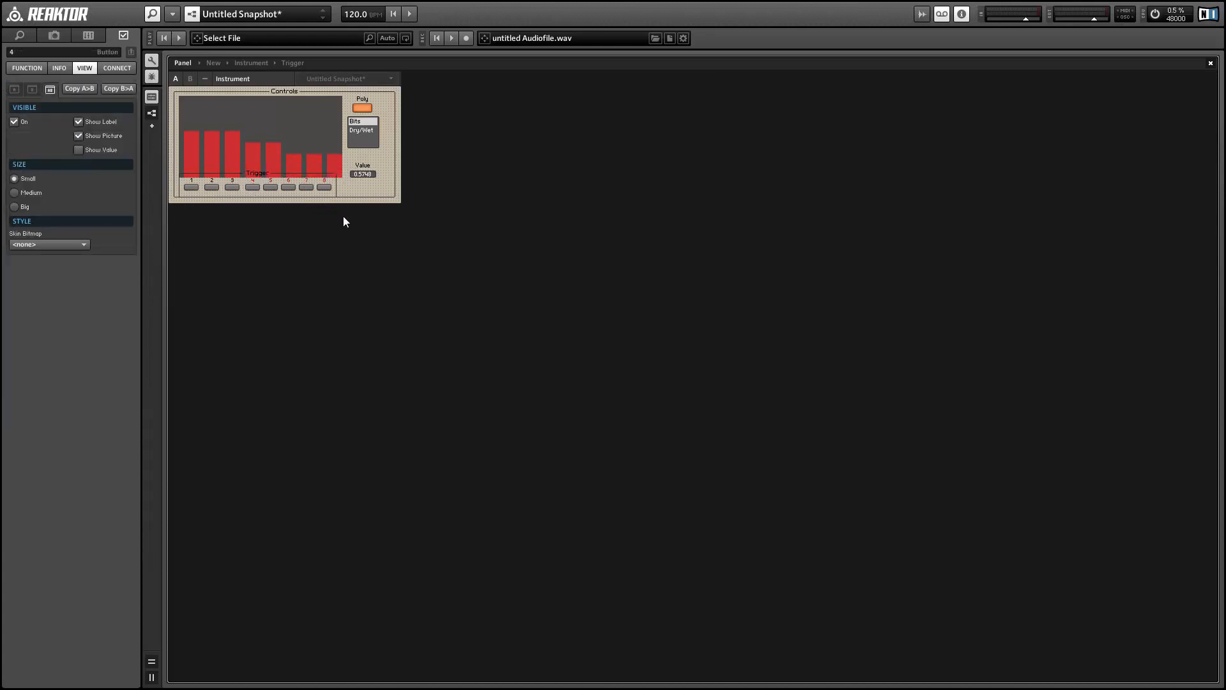
pyautogui.moveTo(343, 215); pyautogui.dragTo(271, 186)
pyautogui.click(270, 186)
pyautogui.moveTo(354, 215); pyautogui.dragTo(335, 188)
pyautogui.click(361, 217)
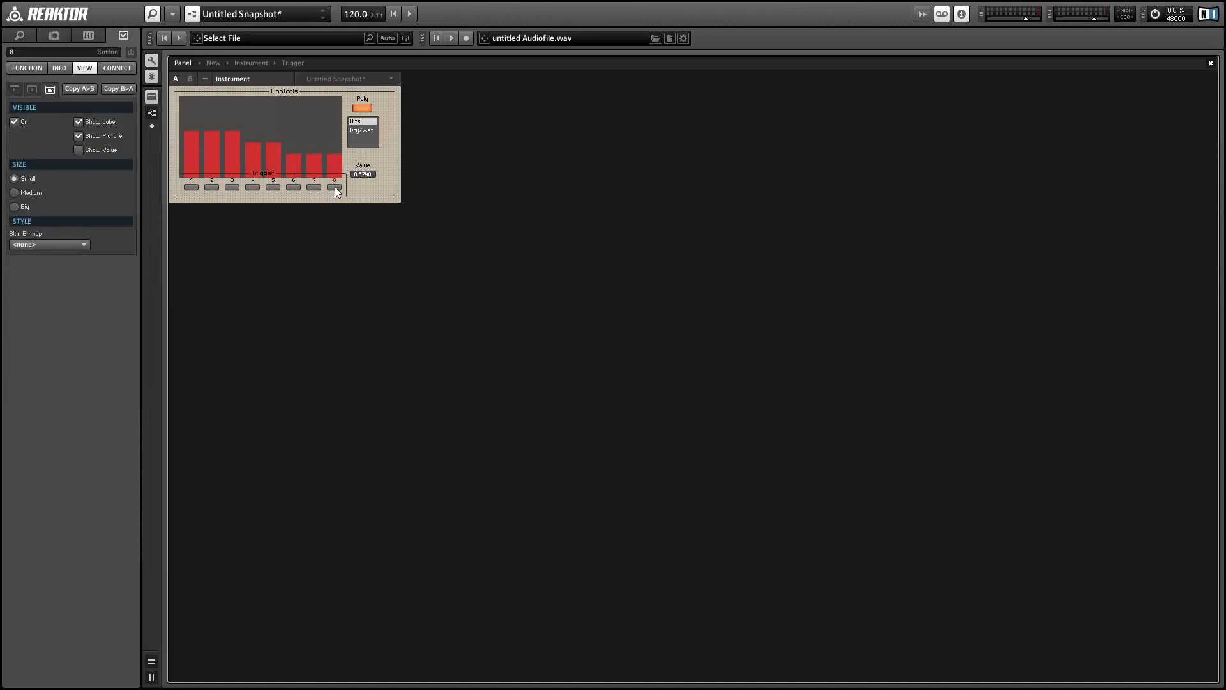
# Set the Trigger macro's frame style to No Frame and nudge its button row slightly down from the bar display.
pyautogui.click(257, 172)
pyautogui.click(21, 273)
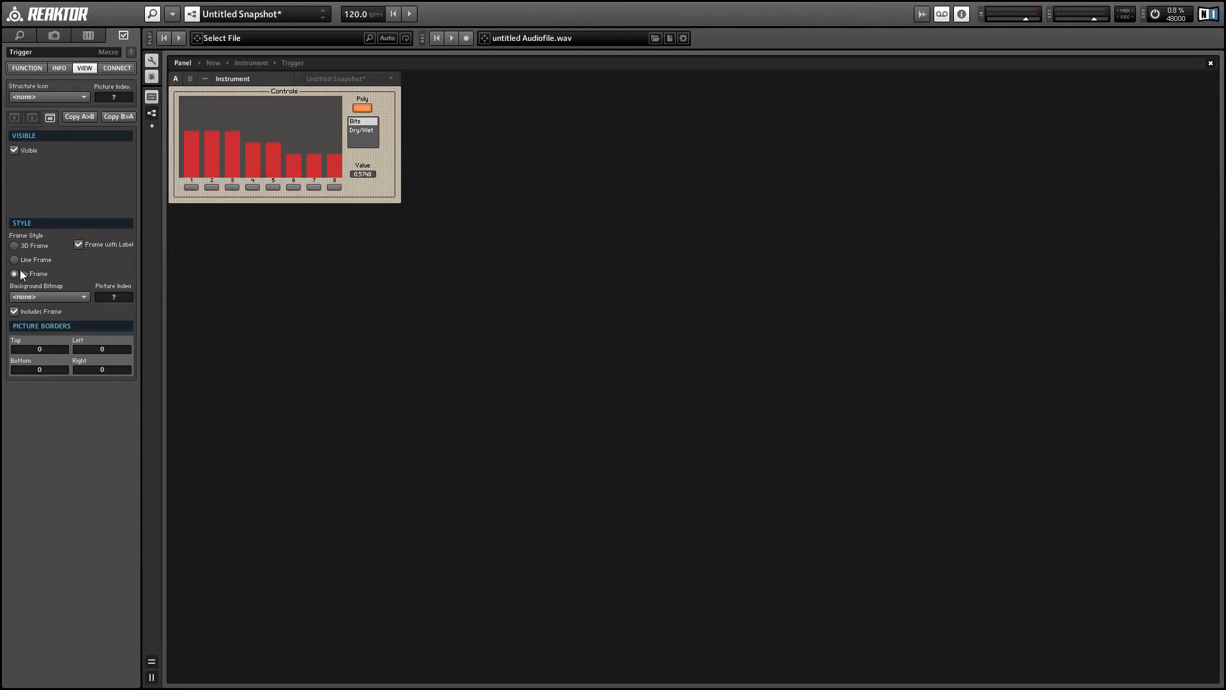
pyautogui.moveTo(345, 223); pyautogui.dragTo(188, 189)
pyautogui.click(380, 182)
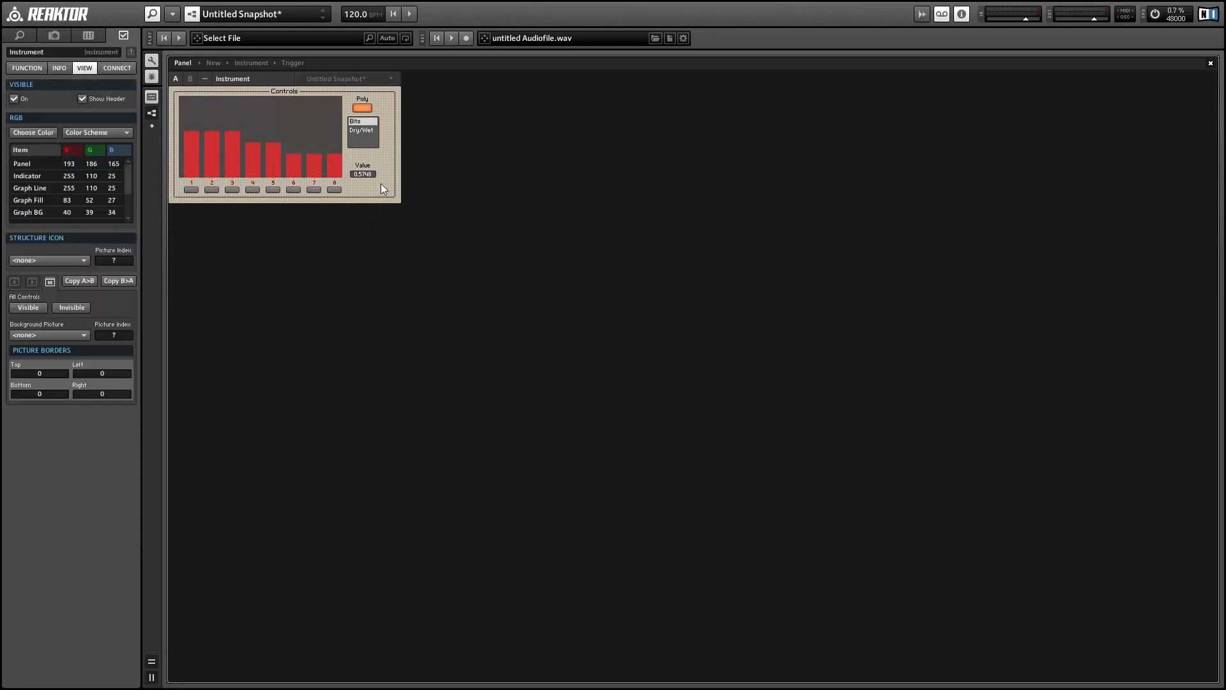
# Lock the panel and redraw the Bits values across the bar display.
pyautogui.click(151, 74)
pyautogui.click(182, 143)
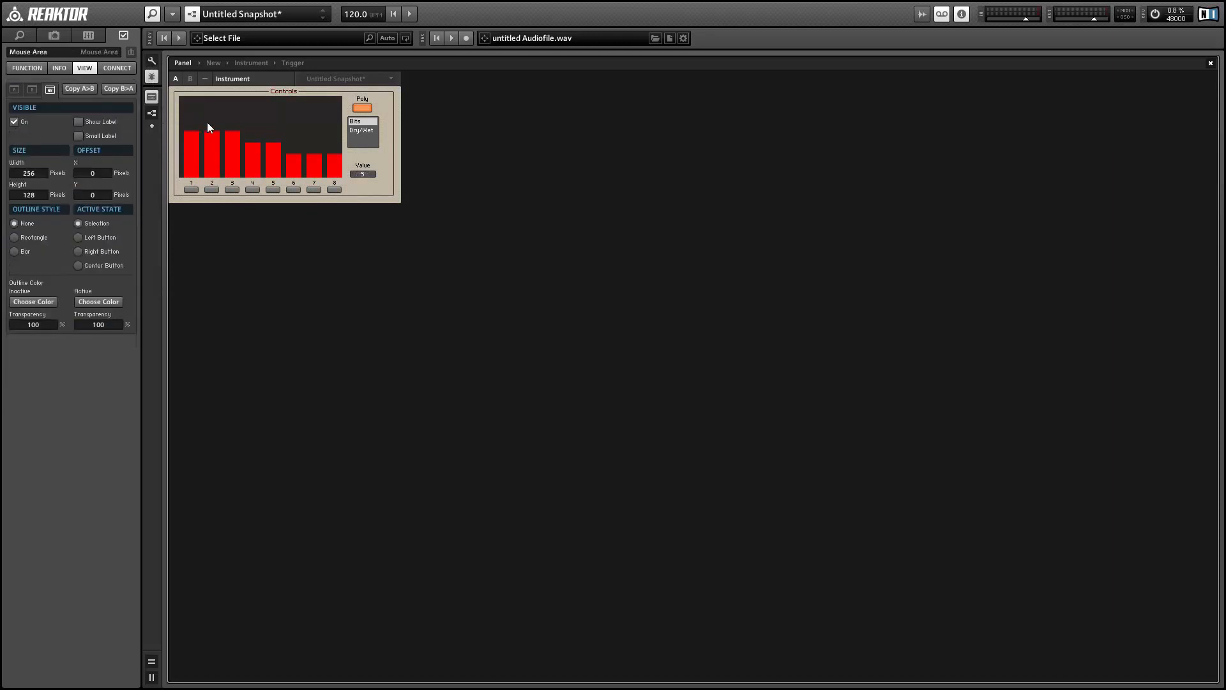
pyautogui.moveTo(337, 182)
pyautogui.mouseDown()
pyautogui.moveTo(268, 167)
pyautogui.moveTo(343, 129)
pyautogui.moveTo(234, 142)
pyautogui.mouseUp()
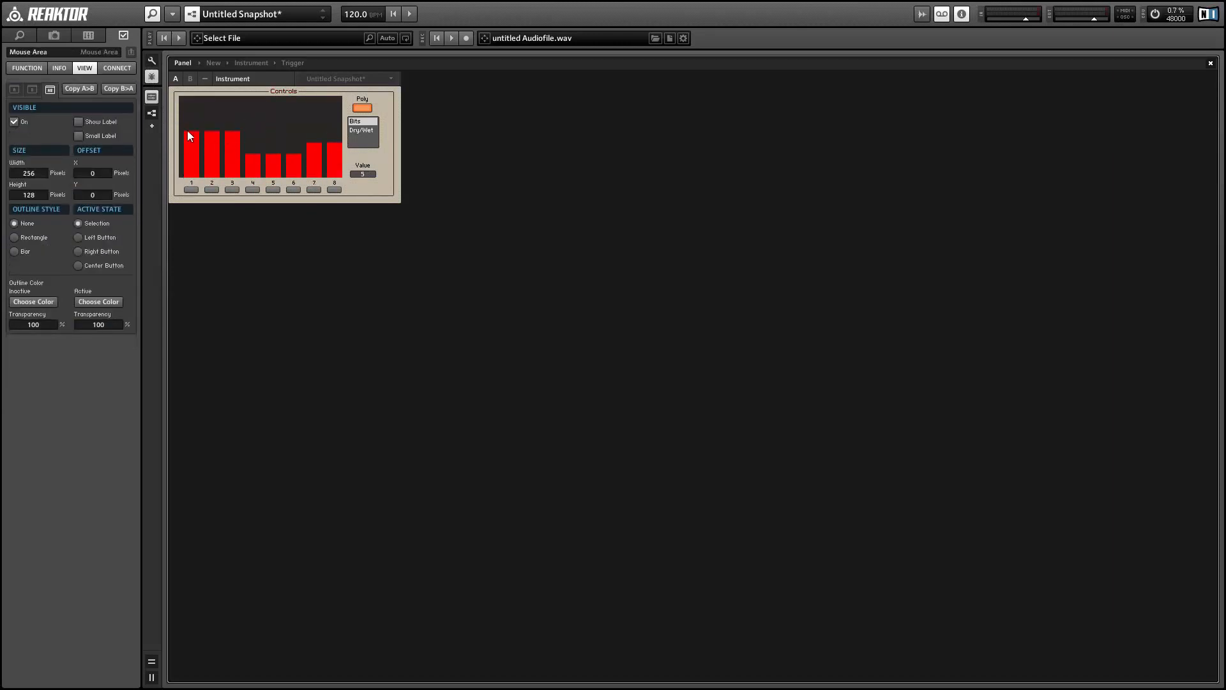
# Go back up to the Instrument structure and insert a new 1in1out macro above the output terminals.
pyautogui.doubleClick(370, 185)
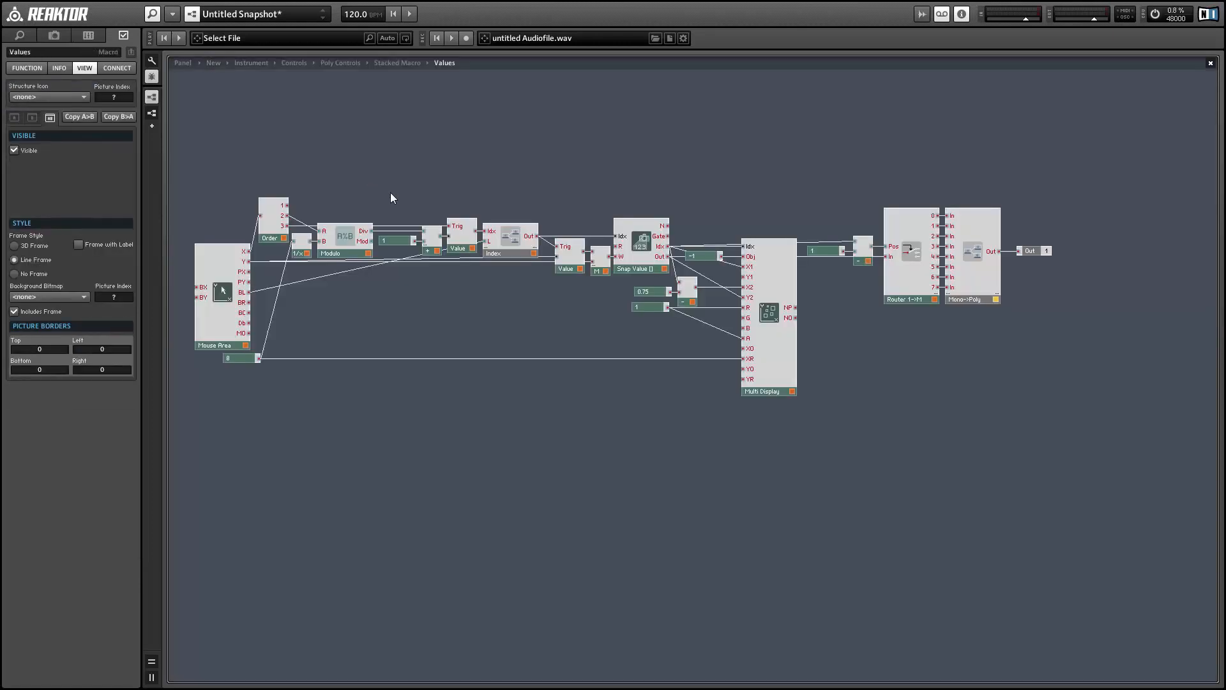
pyautogui.doubleClick(509, 286)
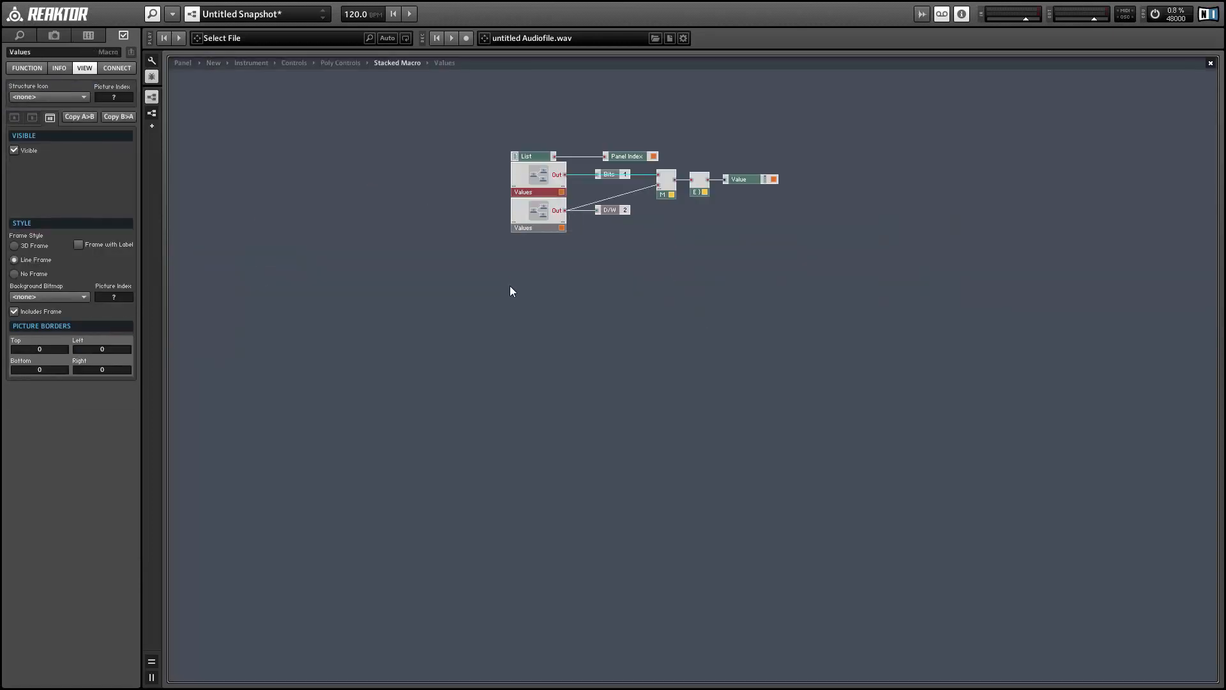
pyautogui.doubleClick(542, 260)
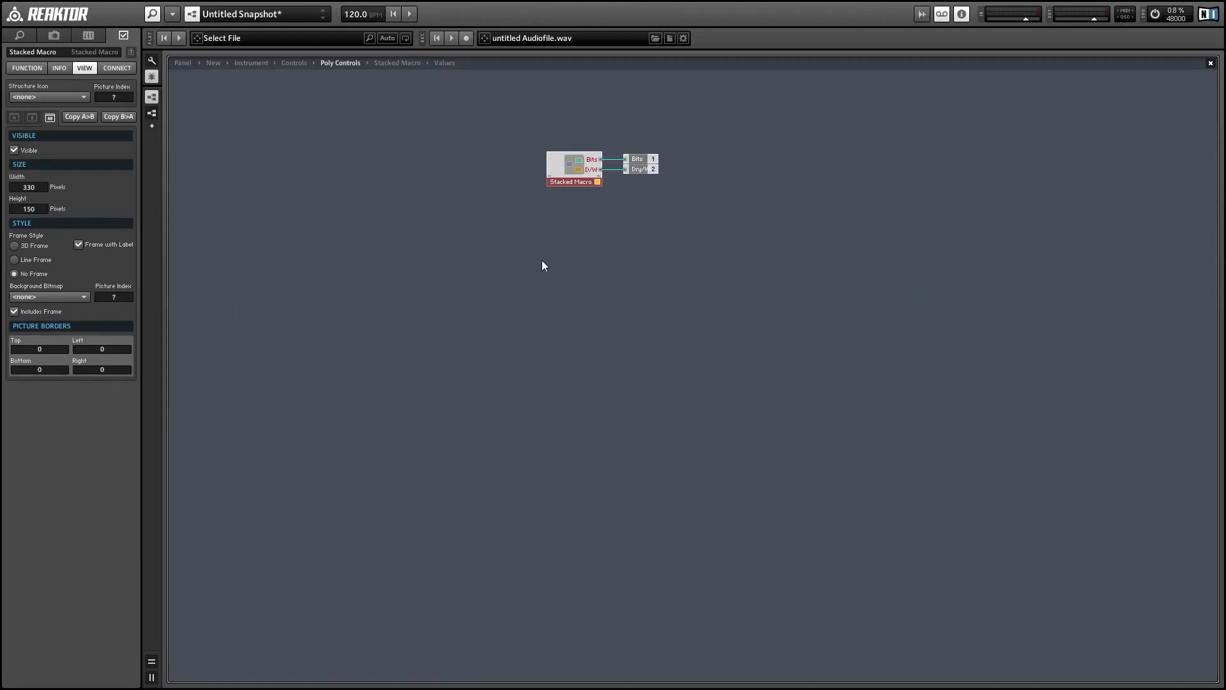
pyautogui.doubleClick(541, 262)
pyautogui.doubleClick(504, 272)
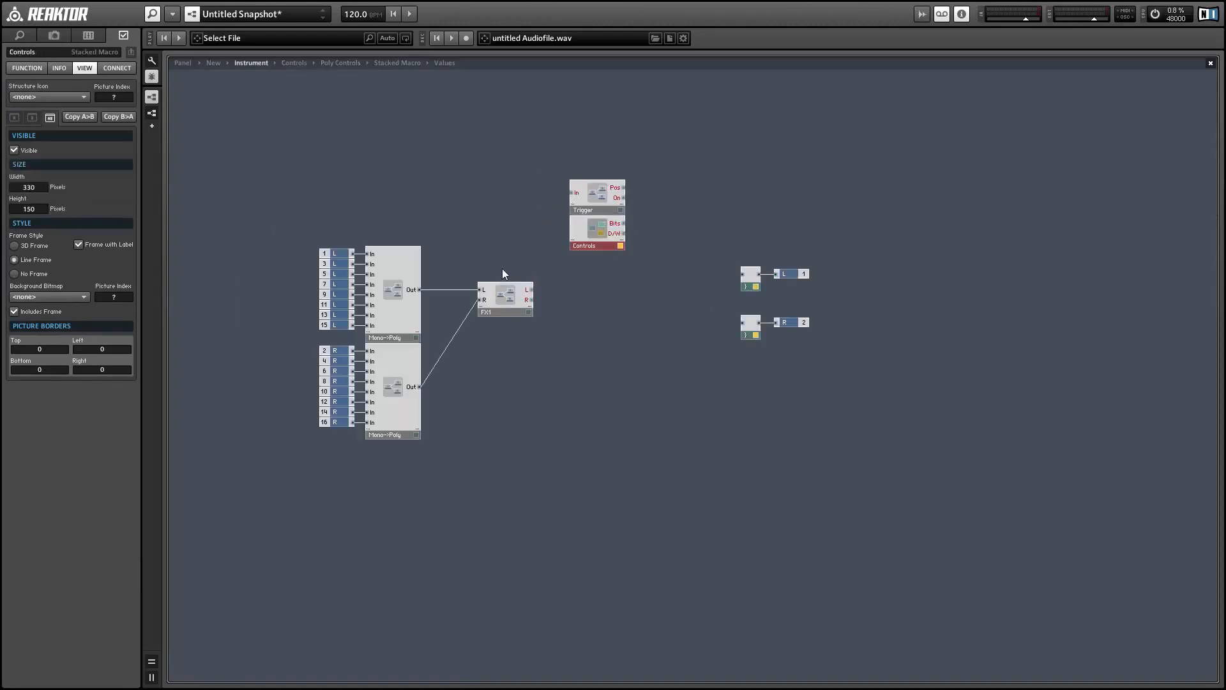
pyautogui.rightClick(697, 136)
pyautogui.moveTo(731, 173)
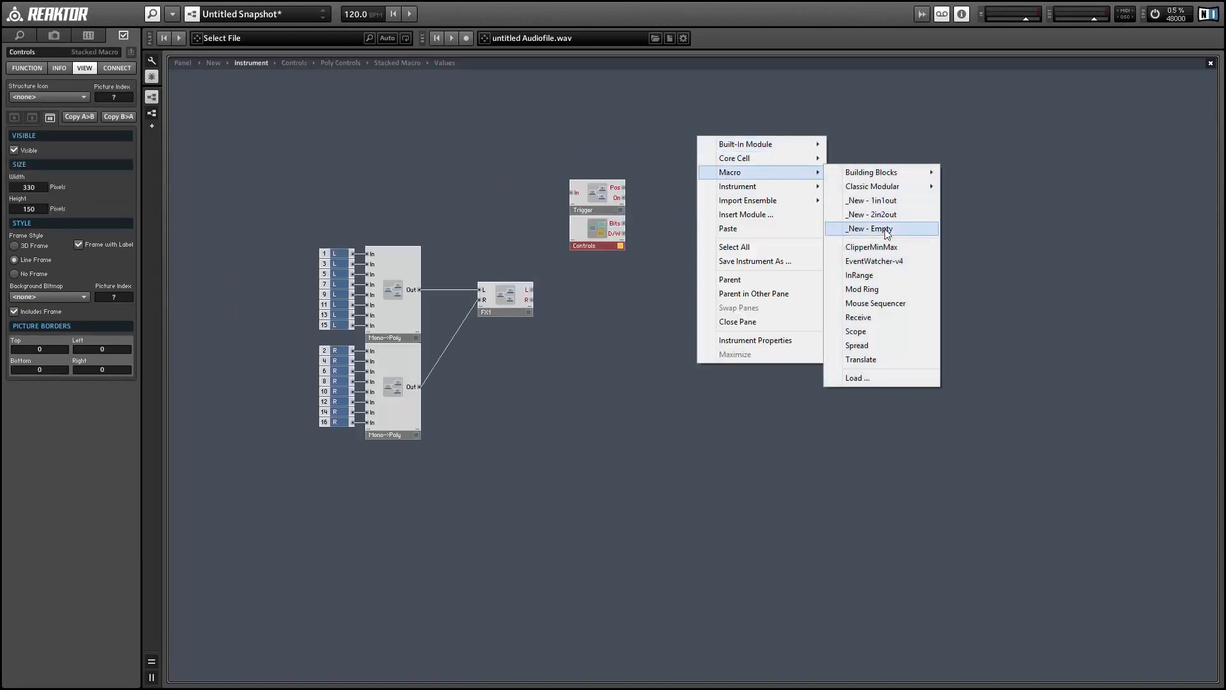
pyautogui.click(879, 203)
# Move the Trigger and Controls macros from the Instrument structure into the new macro, between its In and Out terminals.
pyautogui.moveTo(567, 132); pyautogui.dragTo(593, 251)
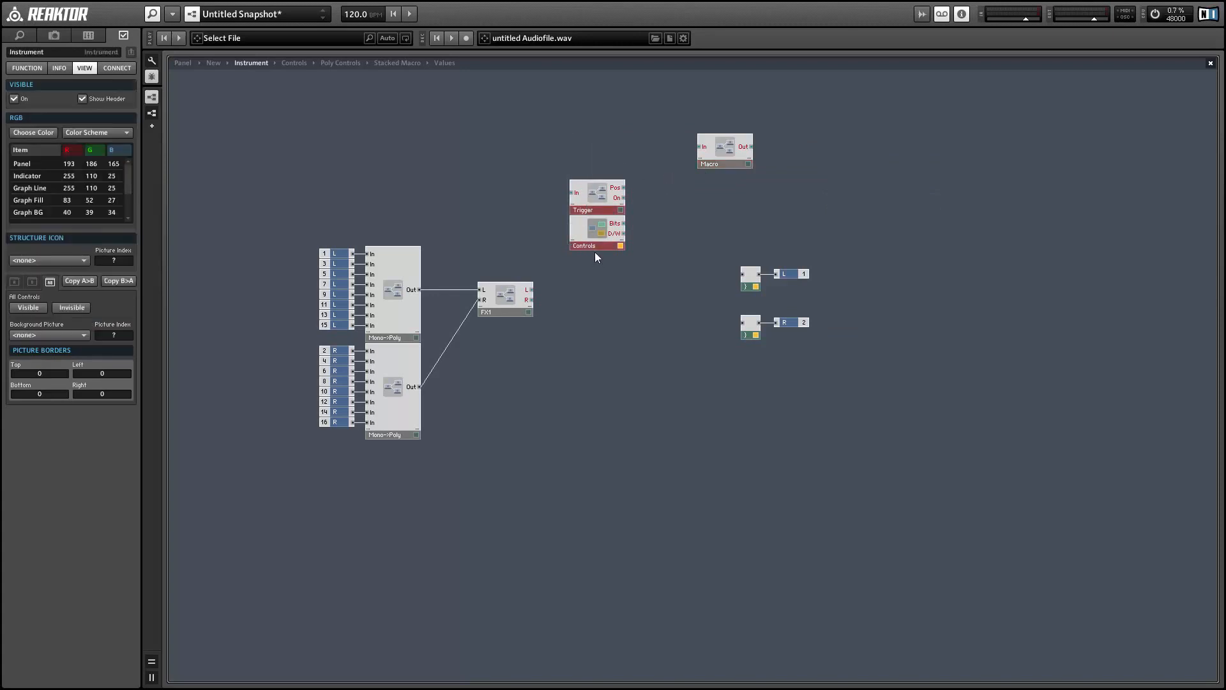
pyautogui.press('Delete')
pyautogui.doubleClick(666, 204)
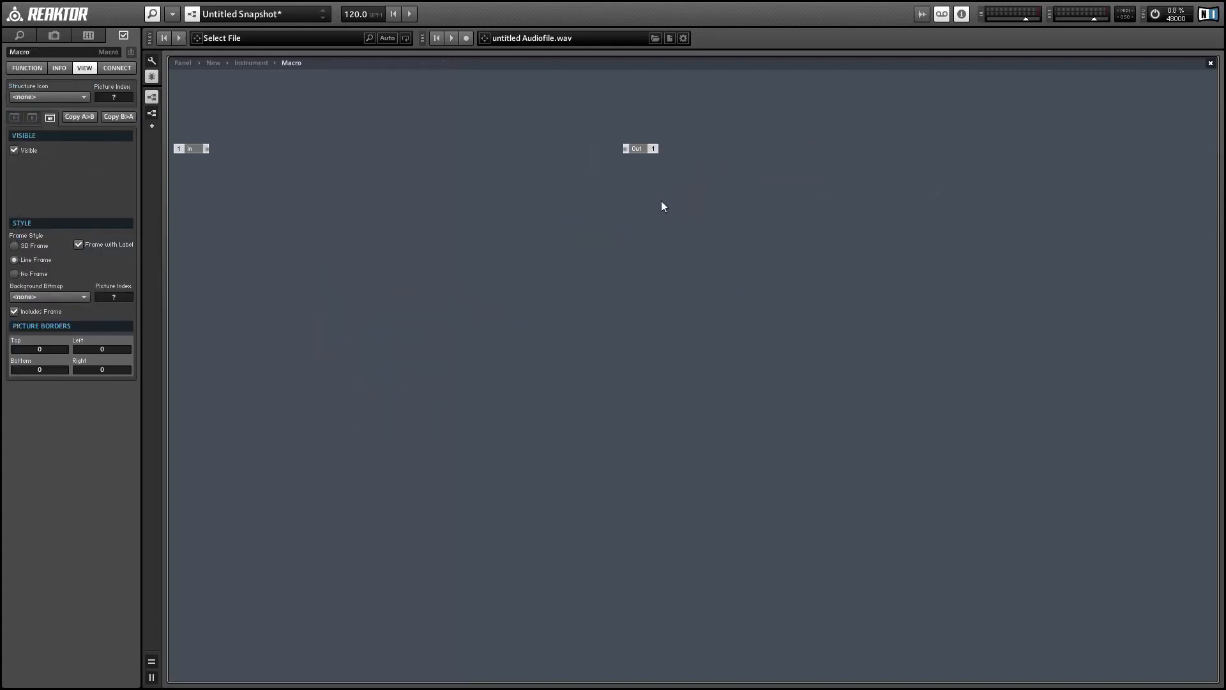
pyautogui.moveTo(214, 141); pyautogui.dragTo(569, 223)
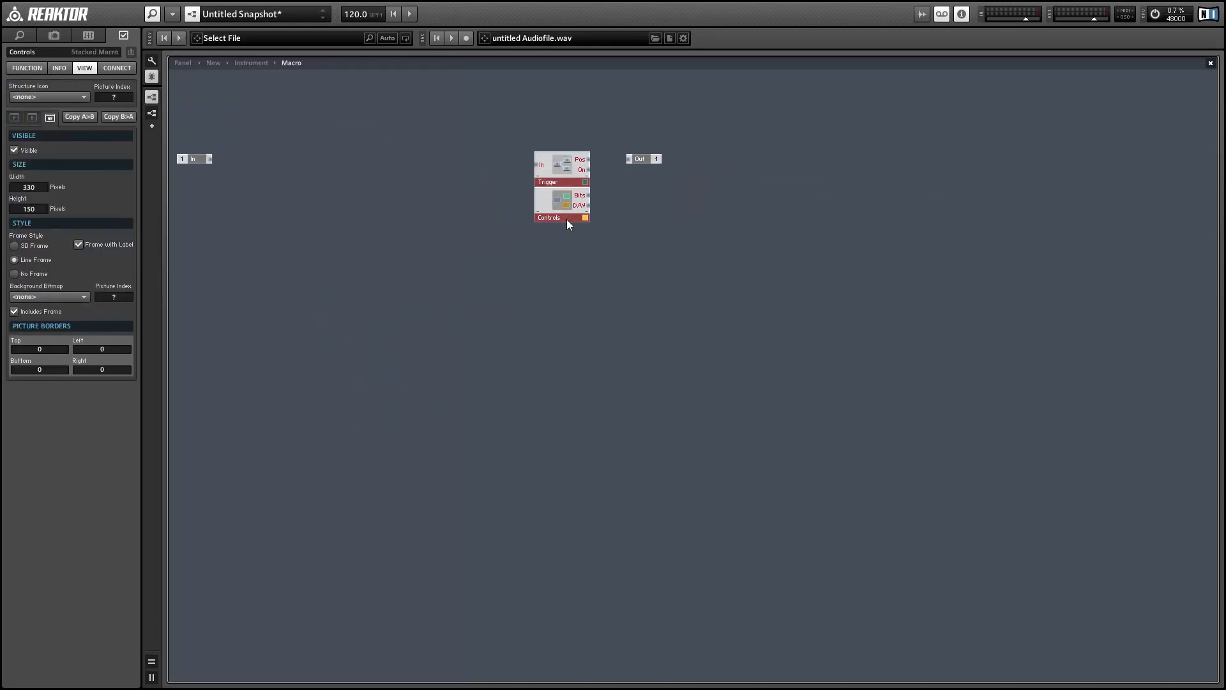
# Duplicate the Out terminal to wire separate outputs to Pos, On, Bits and D/W, and connect the In terminal to Trigger.
pyautogui.moveTo(619, 156); pyautogui.dragTo(627, 157)
pyautogui.click(643, 161)
pyautogui.hotkey('ctrl', 'd')
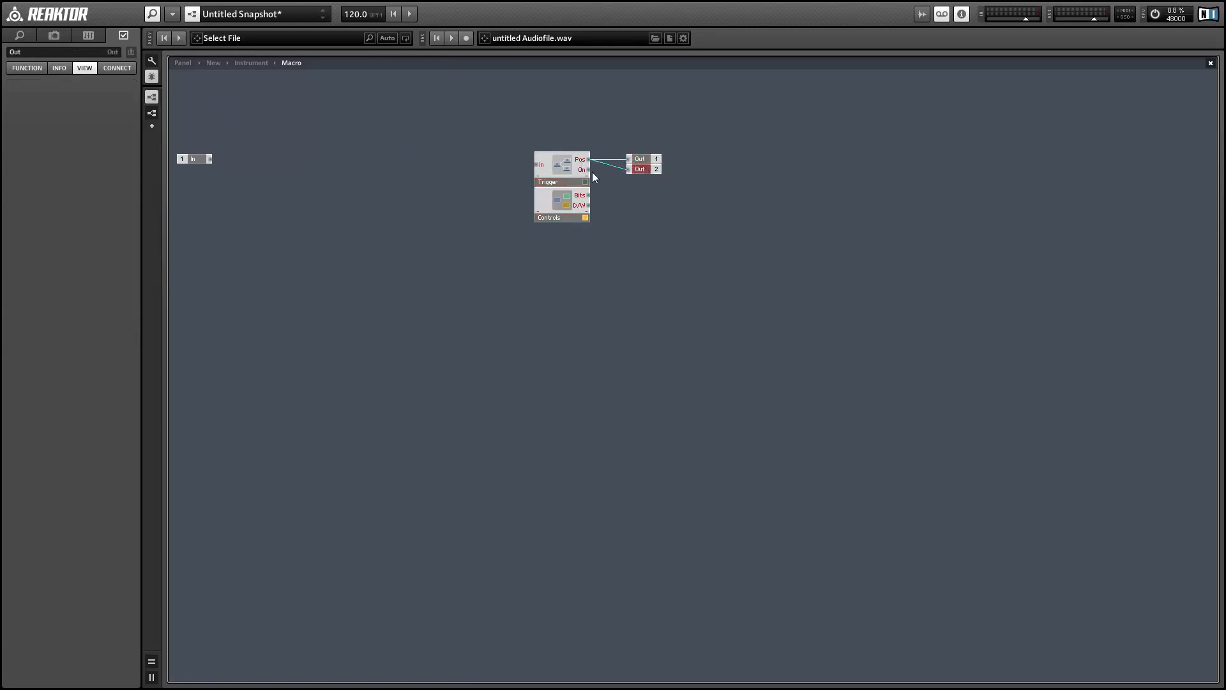
pyautogui.moveTo(634, 143); pyautogui.dragTo(588, 205)
pyautogui.hotkey('ctrl', 'd')
pyautogui.moveTo(211, 159); pyautogui.dragTo(460, 167)
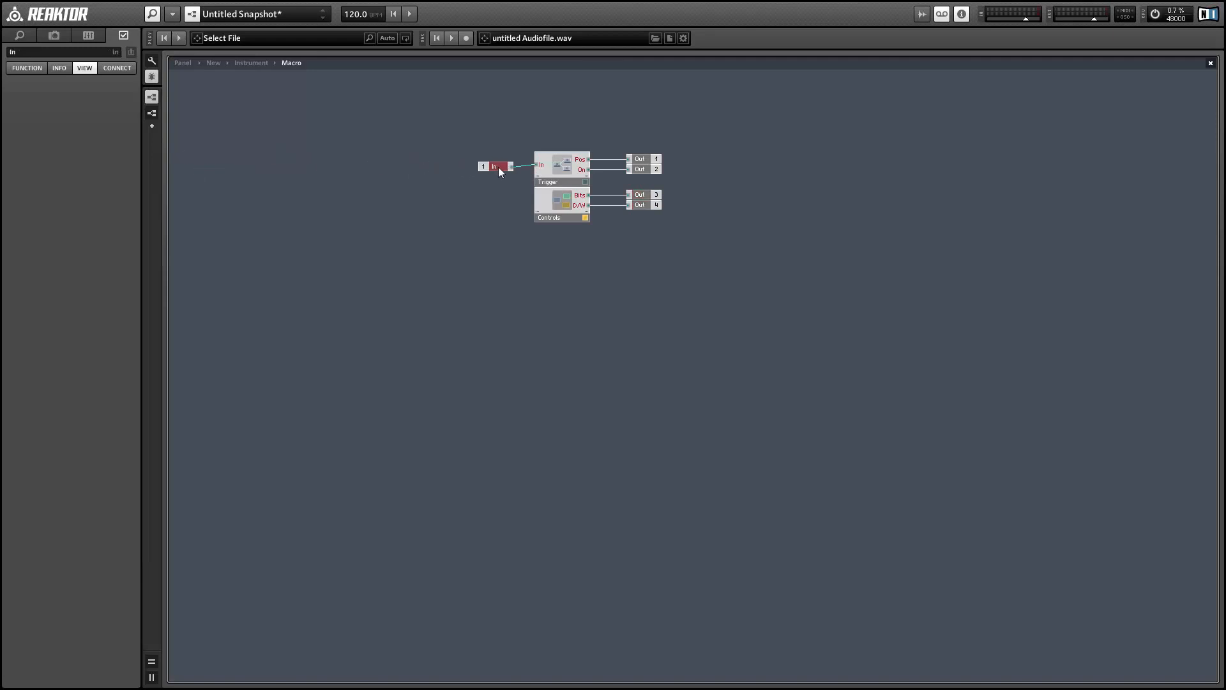
# Rename the In terminal and the first output terminal as Pos, and the second output terminal as On.
pyautogui.click(27, 54)
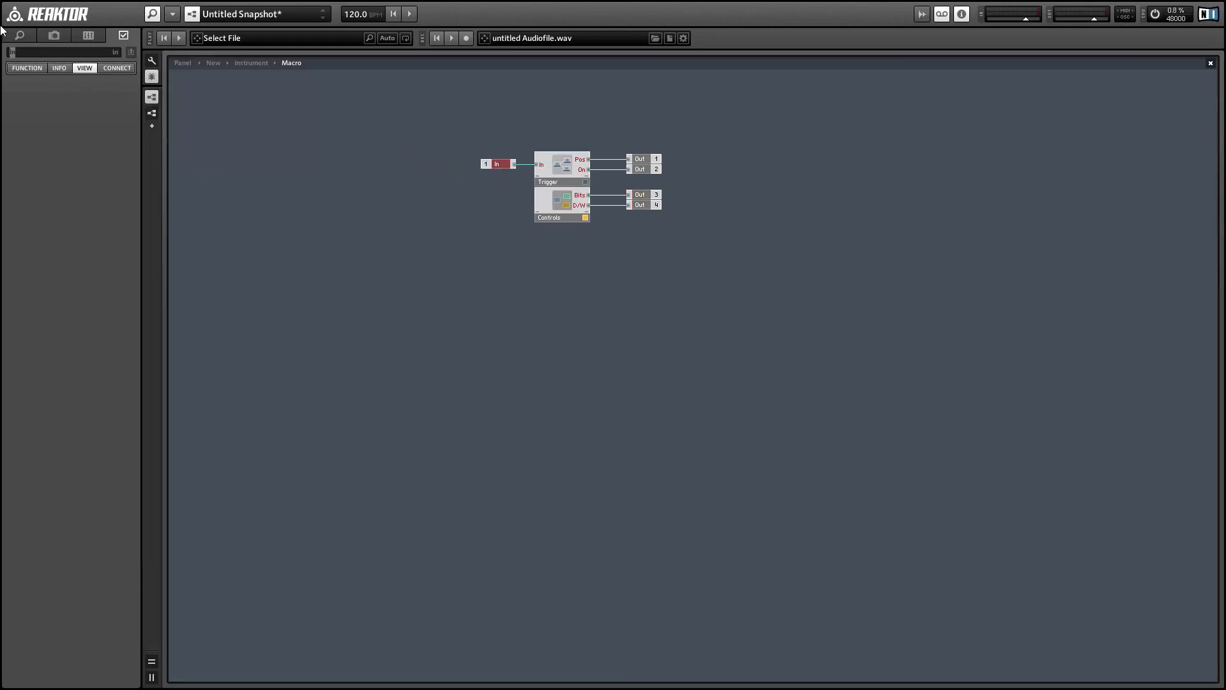
pyautogui.write('Pos')
pyautogui.click(639, 159)
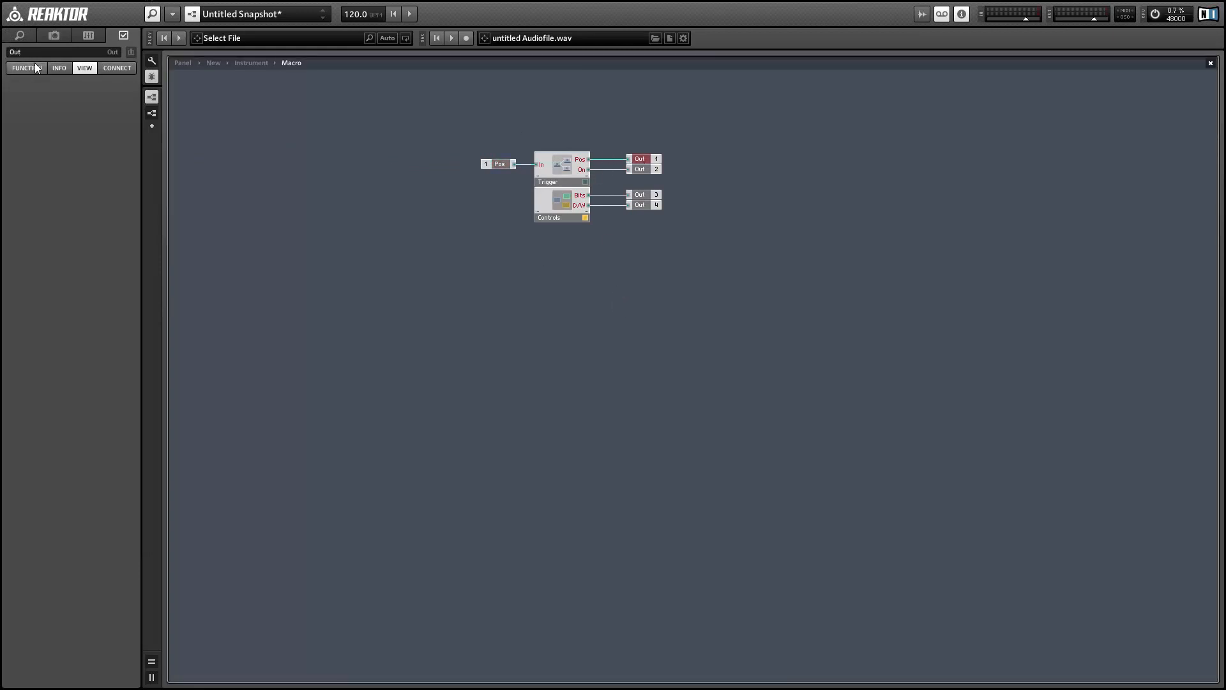
pyautogui.click(12, 52)
pyautogui.write('Pos')
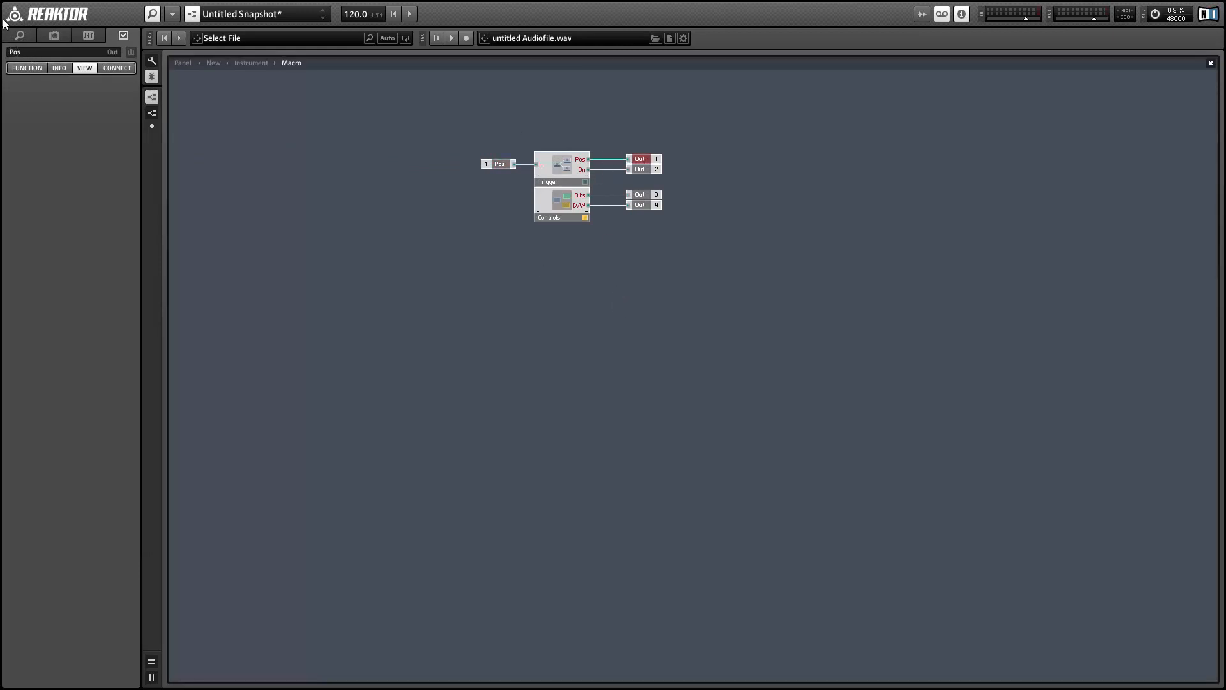
pyautogui.click(639, 170)
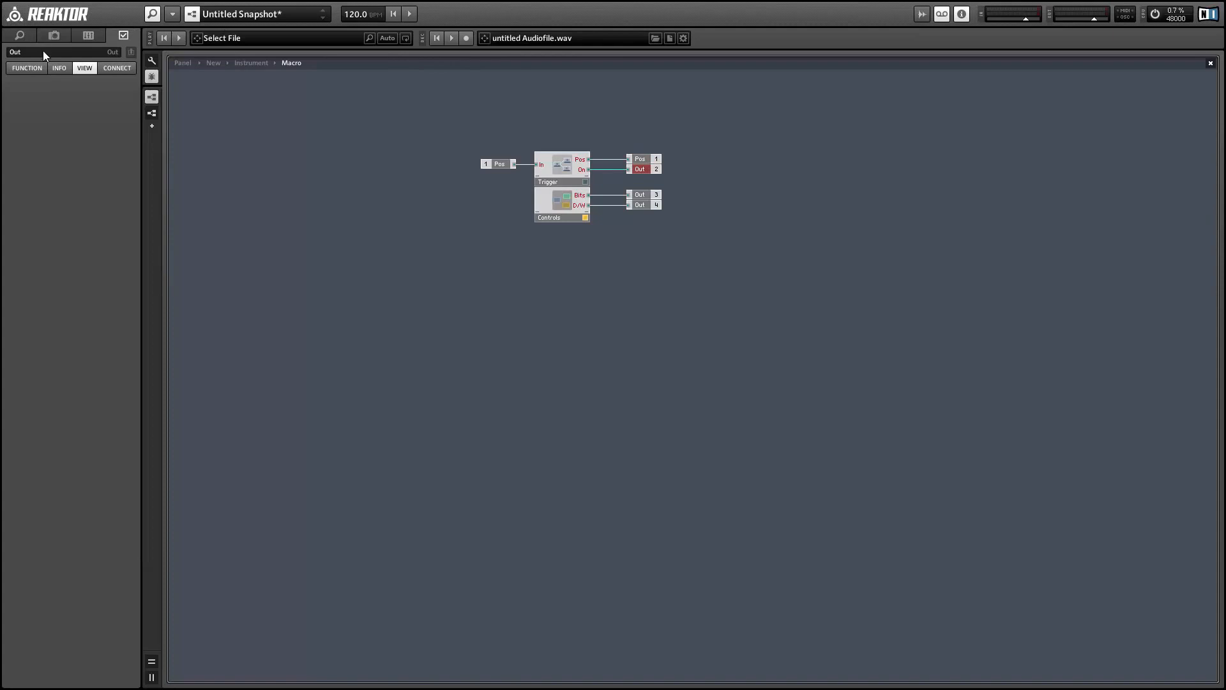
pyautogui.click(18, 53)
pyautogui.write('On')
pyautogui.press('Return')
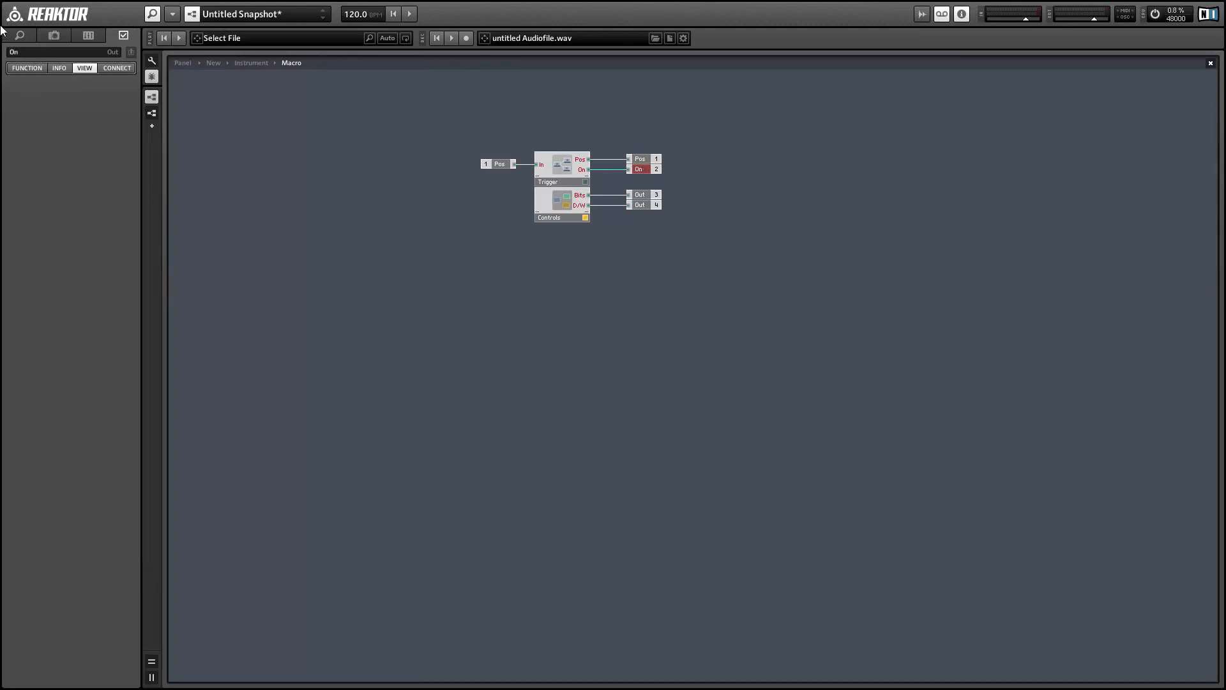
# Rename the third output terminal as Bits and the fourth as D/W.
pyautogui.click(639, 195)
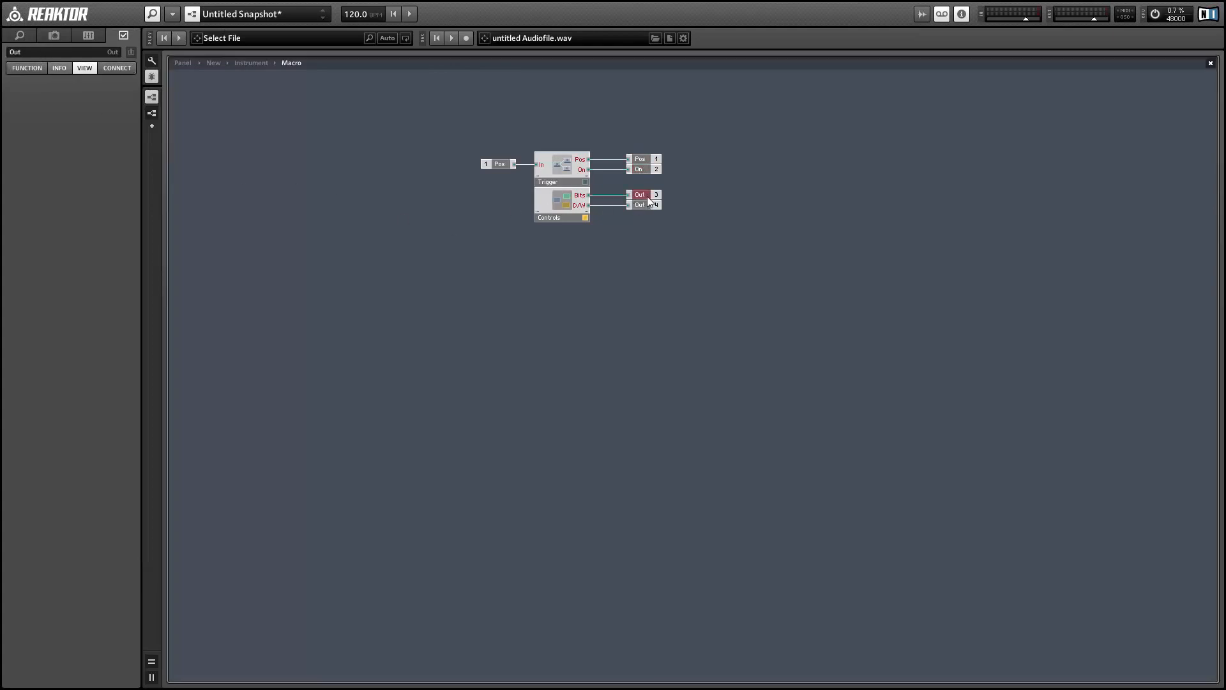
pyautogui.click(41, 51)
pyautogui.write('Bits')
pyautogui.press('Return')
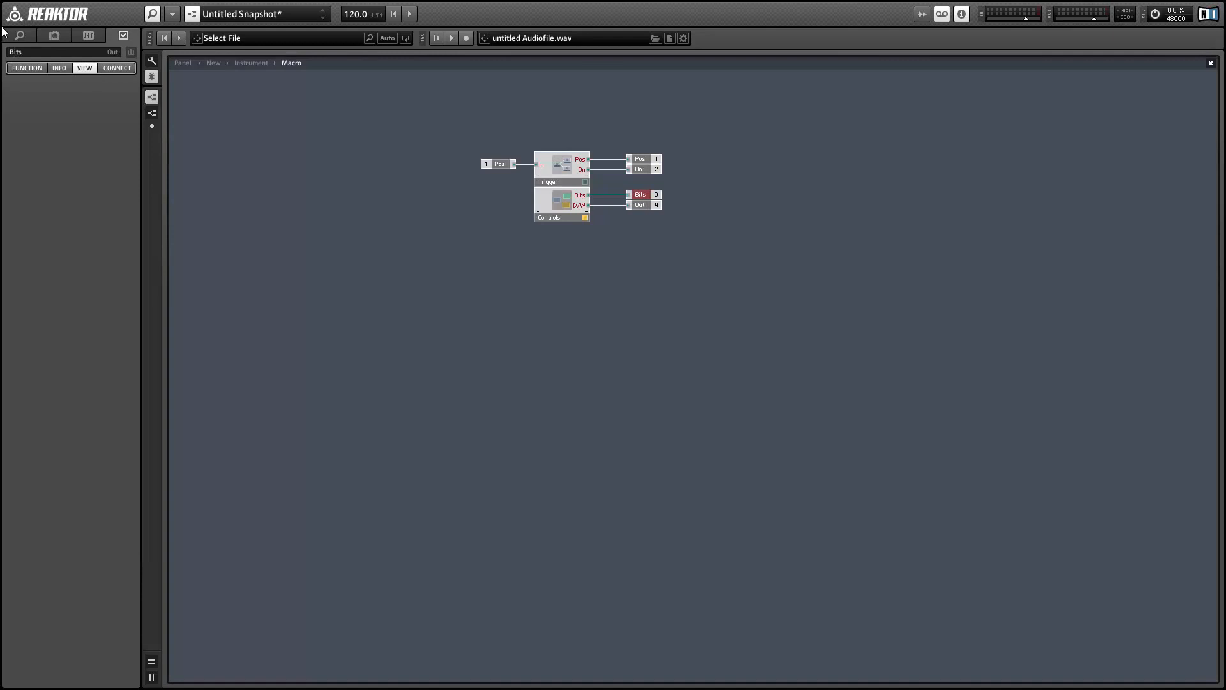
pyautogui.click(637, 205)
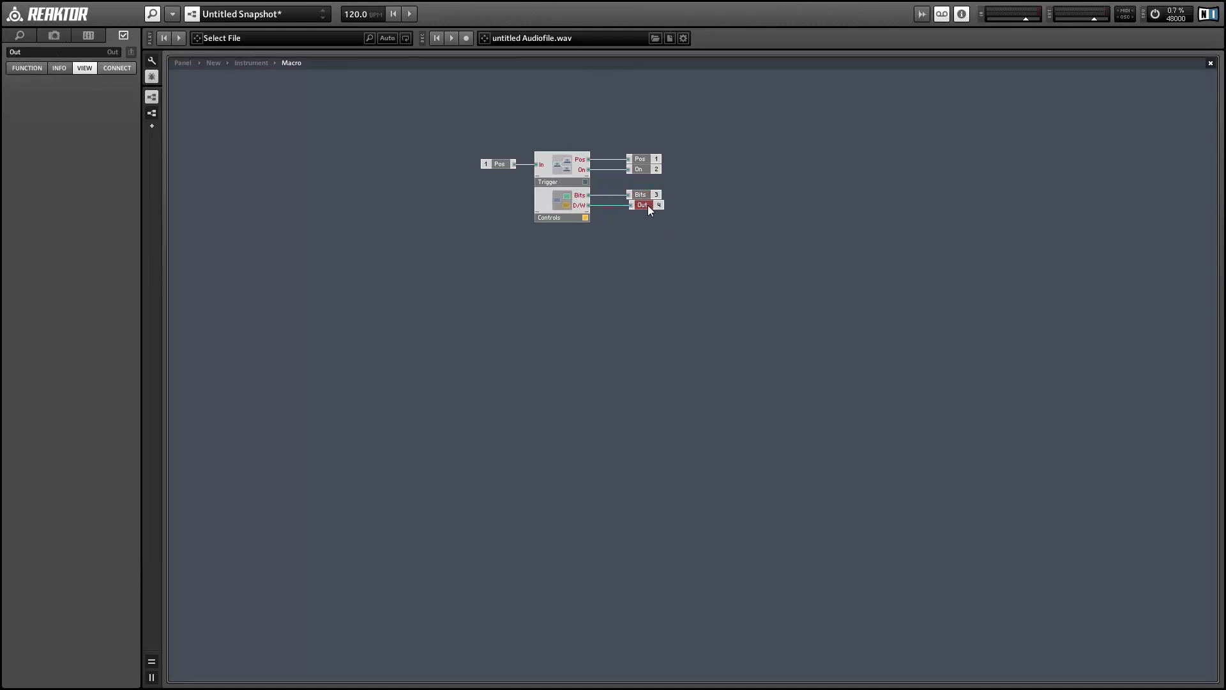
pyautogui.click(23, 52)
pyautogui.write('D/W')
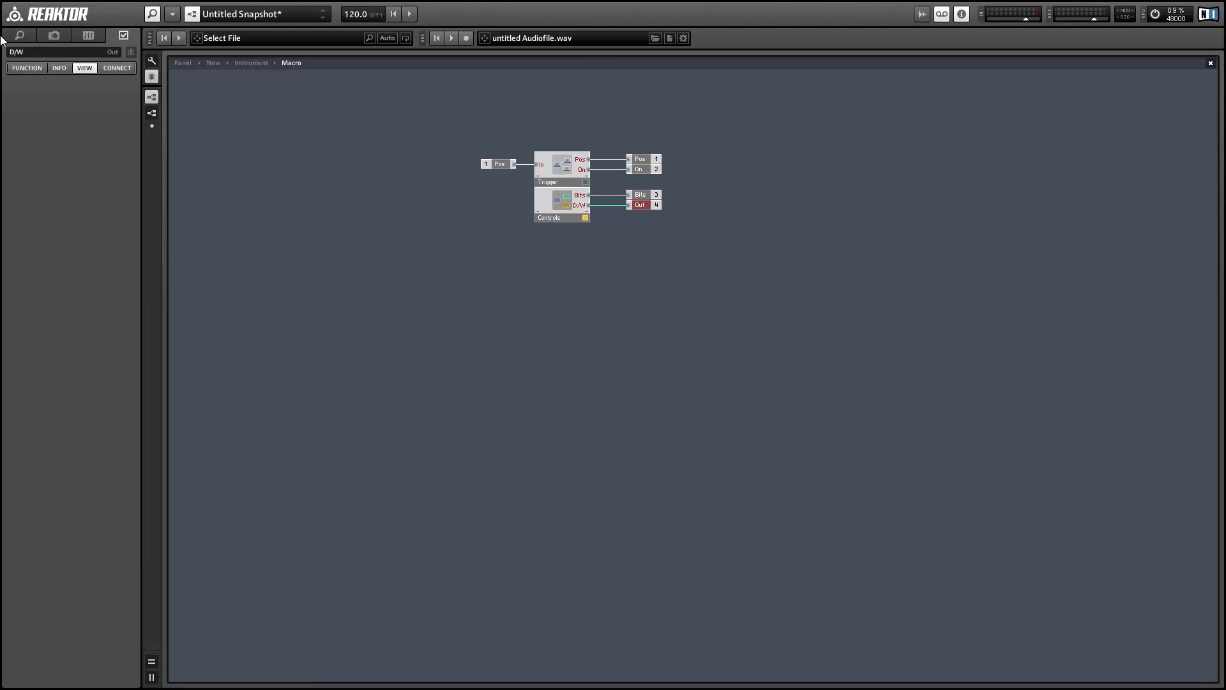
pyautogui.press('Return')
# Return to the Instrument structure, reposition the macro above FX1, and insert a Stacked Macro beside it.
pyautogui.doubleClick(608, 223)
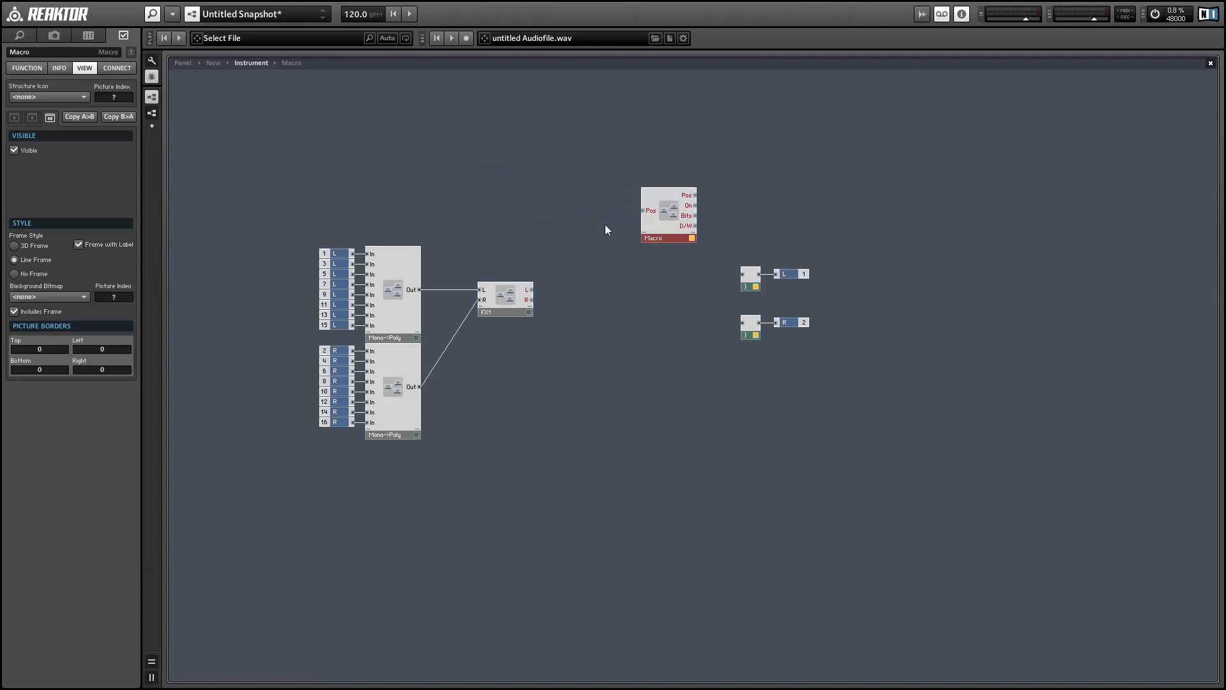
pyautogui.moveTo(659, 231); pyautogui.dragTo(567, 196)
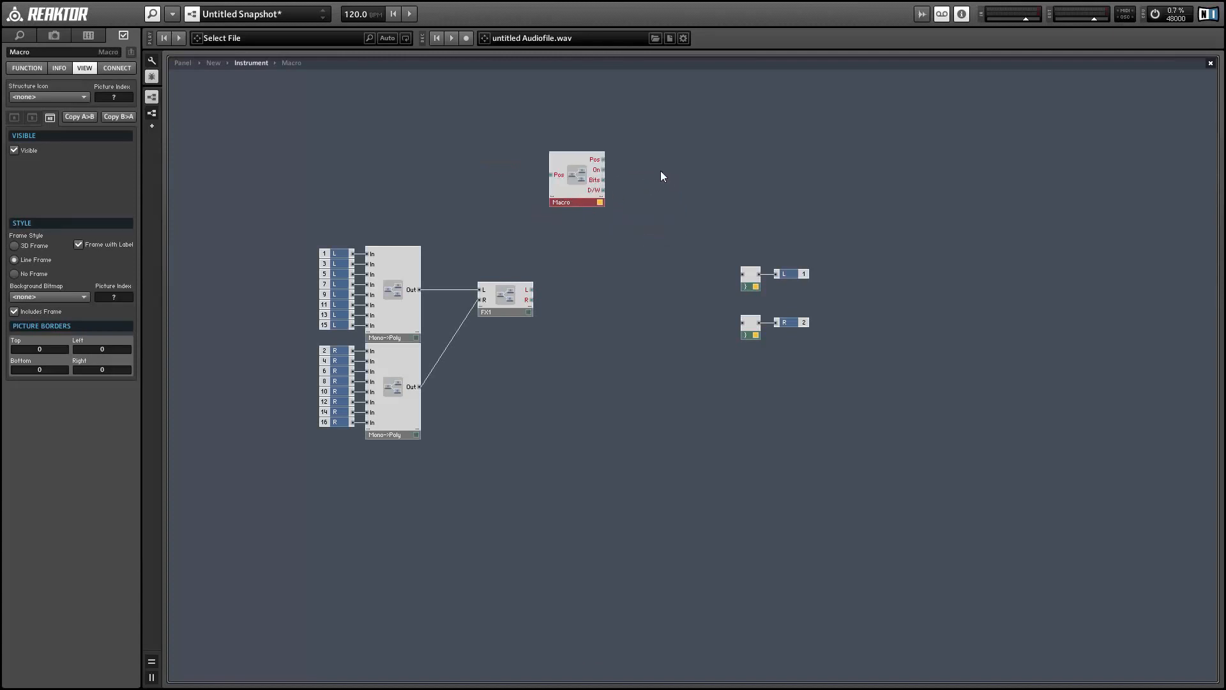
pyautogui.rightClick(674, 138)
pyautogui.moveTo(715, 145)
pyautogui.moveTo(874, 320)
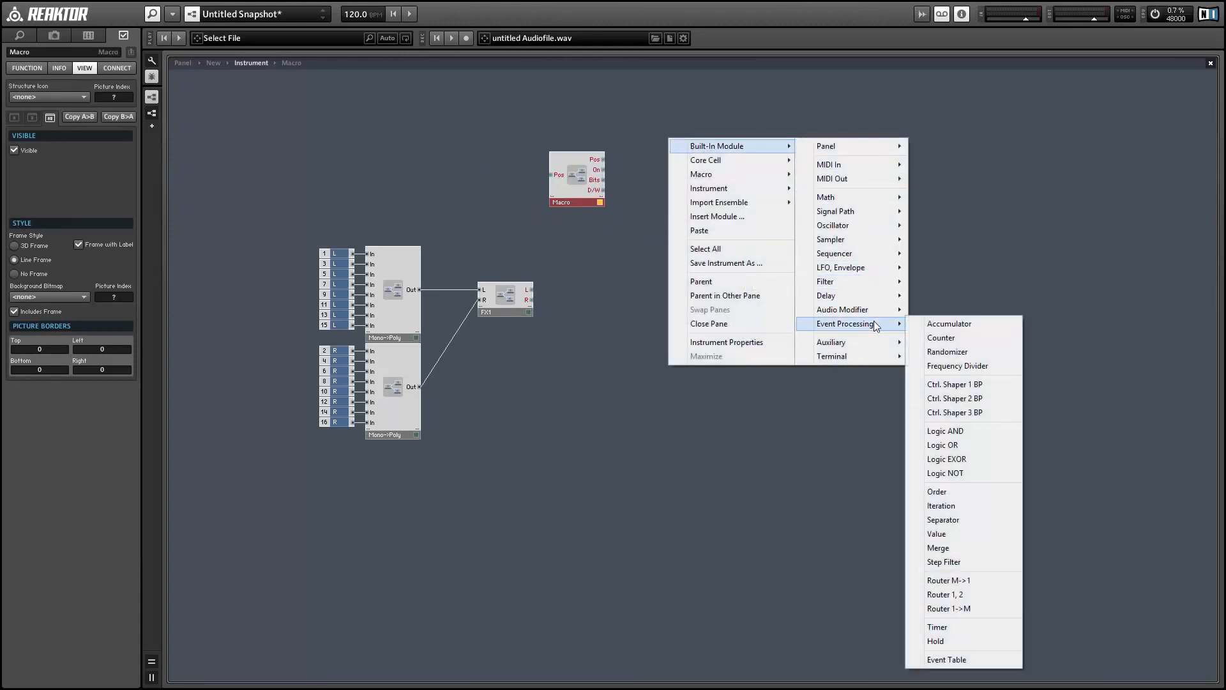
pyautogui.moveTo(852, 144)
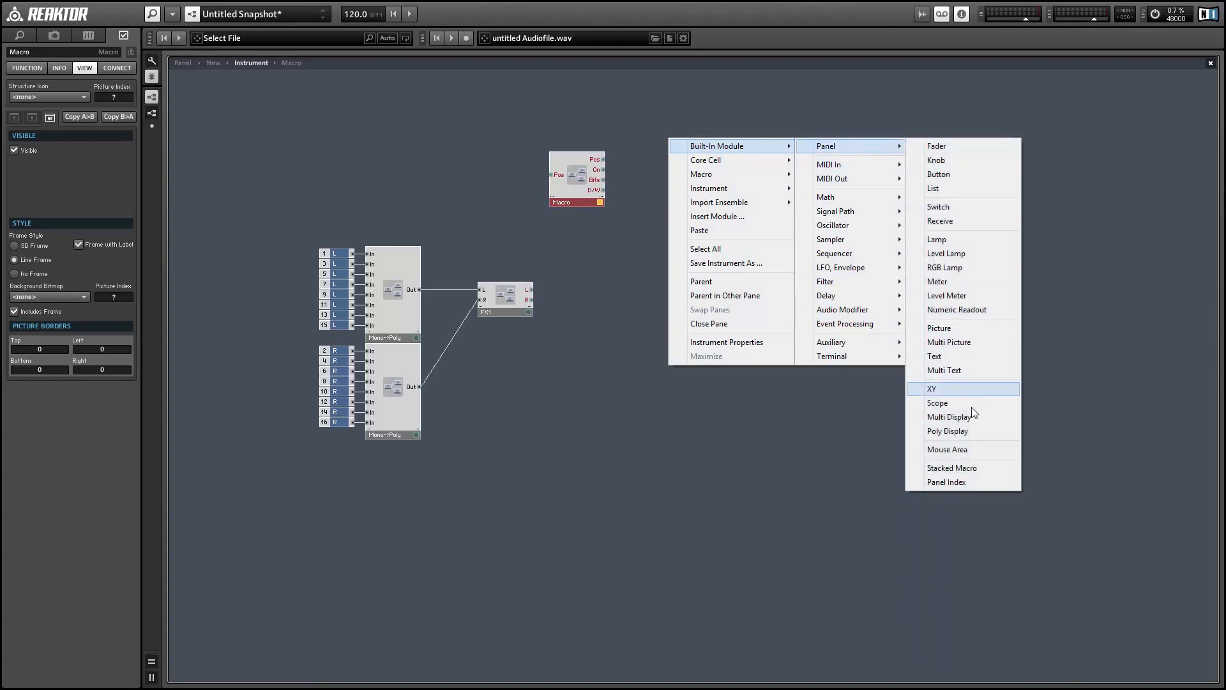
pyautogui.click(969, 467)
# Move the macro from the Instrument level into the Stacked Macro and paste a second copy directly beneath it.
pyautogui.click(567, 190)
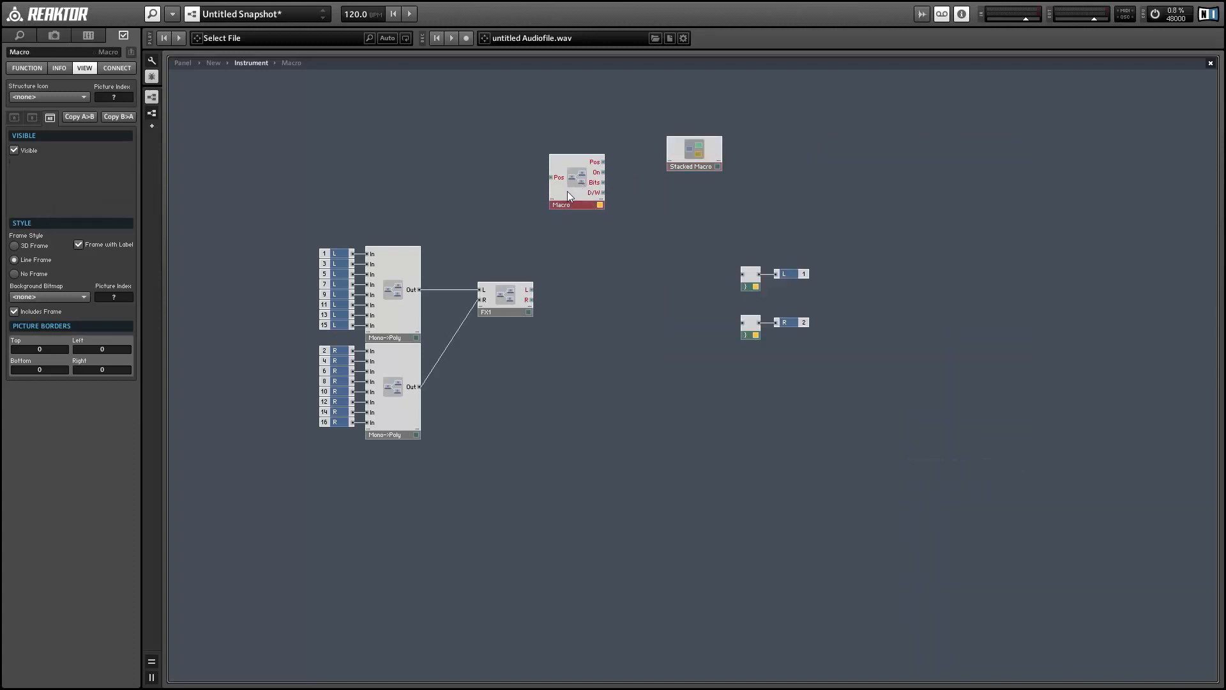
pyautogui.press('Delete')
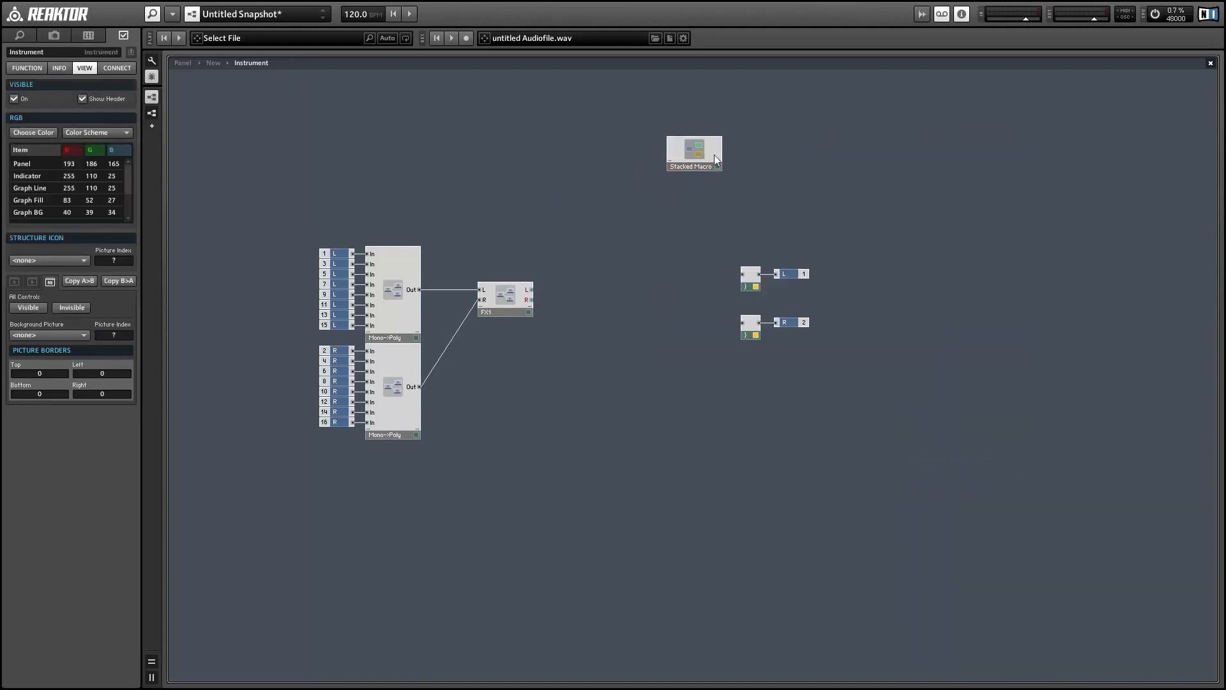
pyautogui.doubleClick(699, 149)
pyautogui.hotkey('ctrl', 'v')
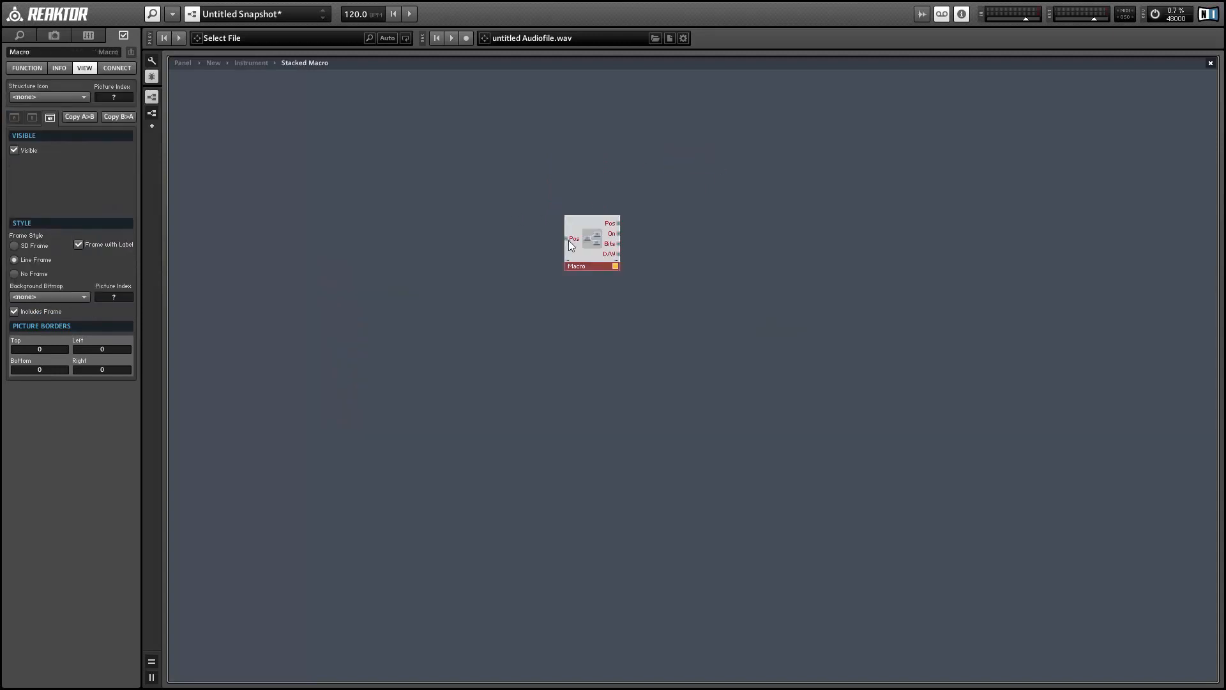
pyautogui.moveTo(594, 255); pyautogui.dragTo(462, 191)
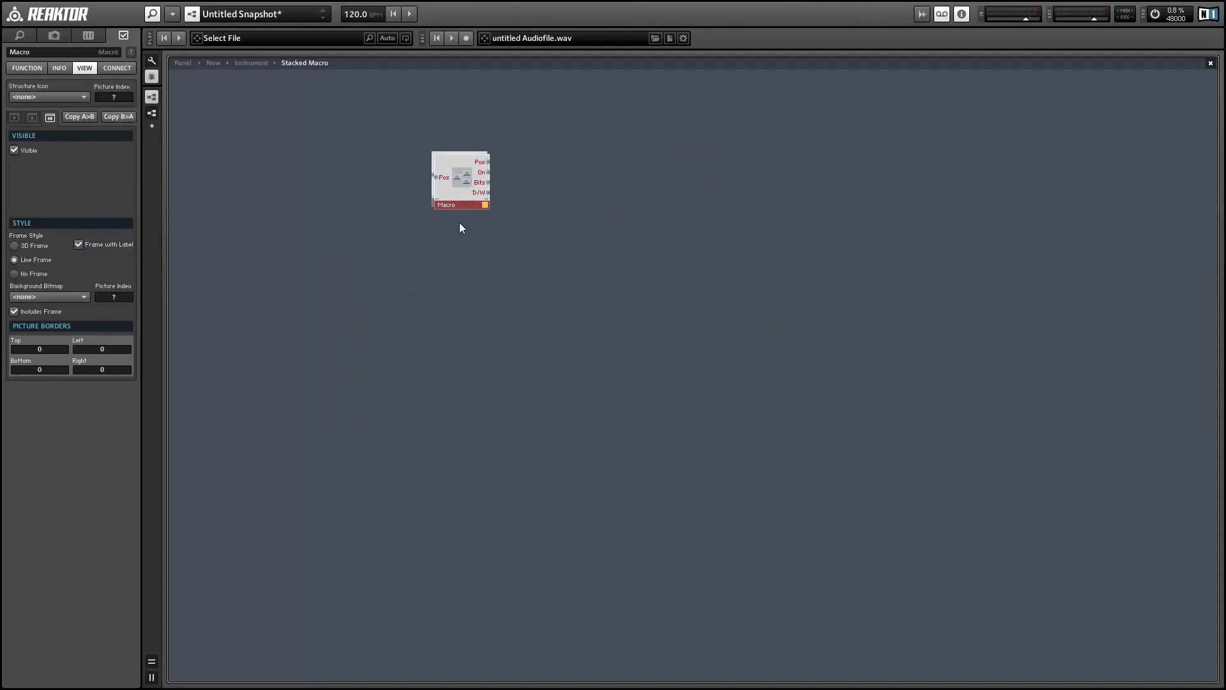
pyautogui.hotkey('ctrl', 'v')
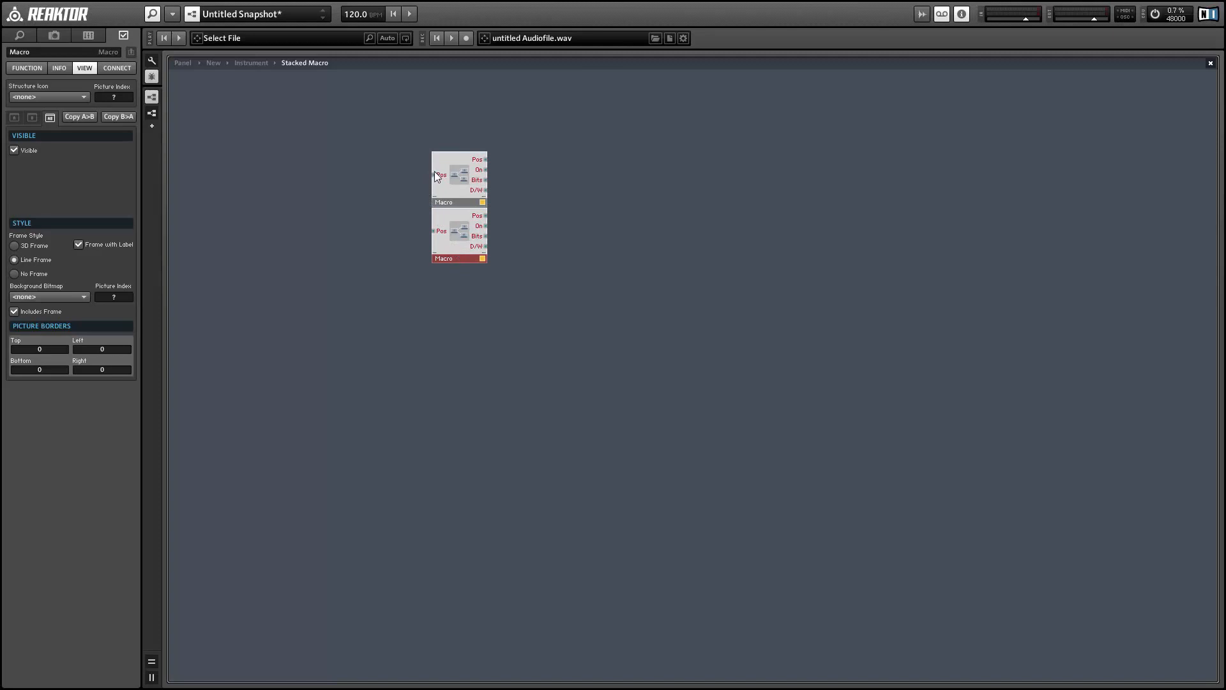
# Create a constant at the Pos input of each of the two macro copies.
pyautogui.rightClick(437, 176)
pyautogui.click(461, 195)
pyautogui.rightClick(437, 231)
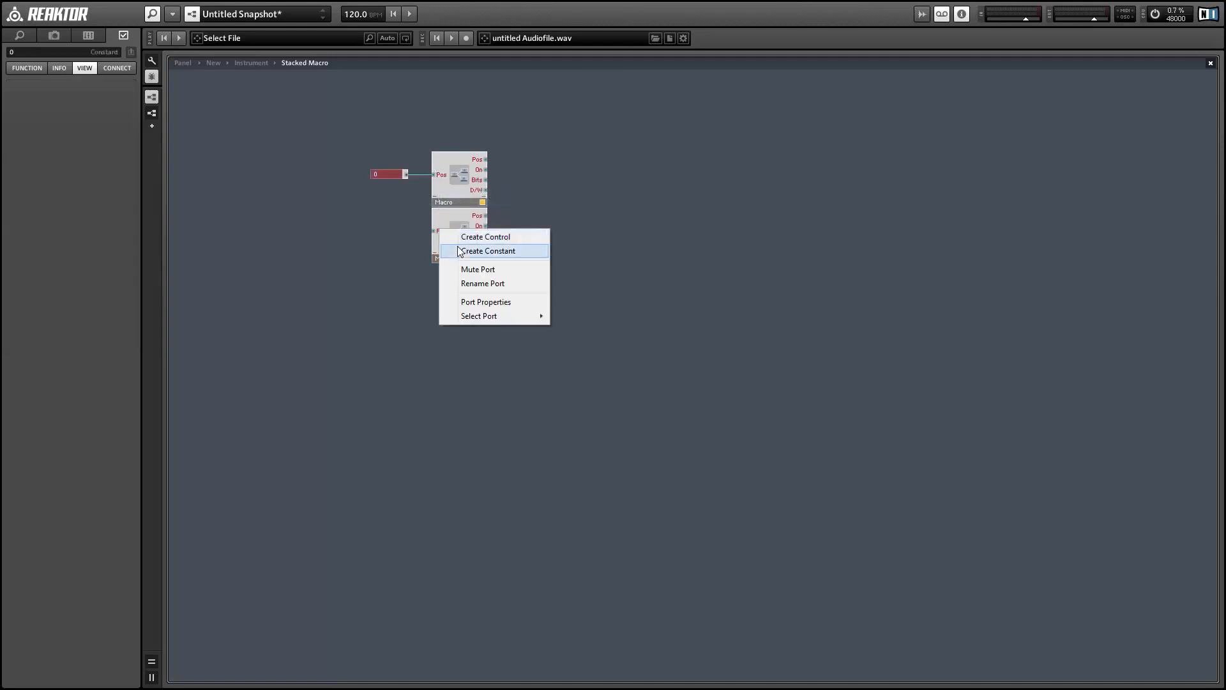
pyautogui.click(460, 251)
# Duplicate the macros with their constants until eight are stacked in one column.
pyautogui.moveTo(359, 136); pyautogui.dragTo(381, 334)
pyautogui.hotkey('ctrl', 'd')
pyautogui.moveTo(249, 107); pyautogui.dragTo(397, 388)
pyautogui.hotkey('ctrl', 'd')
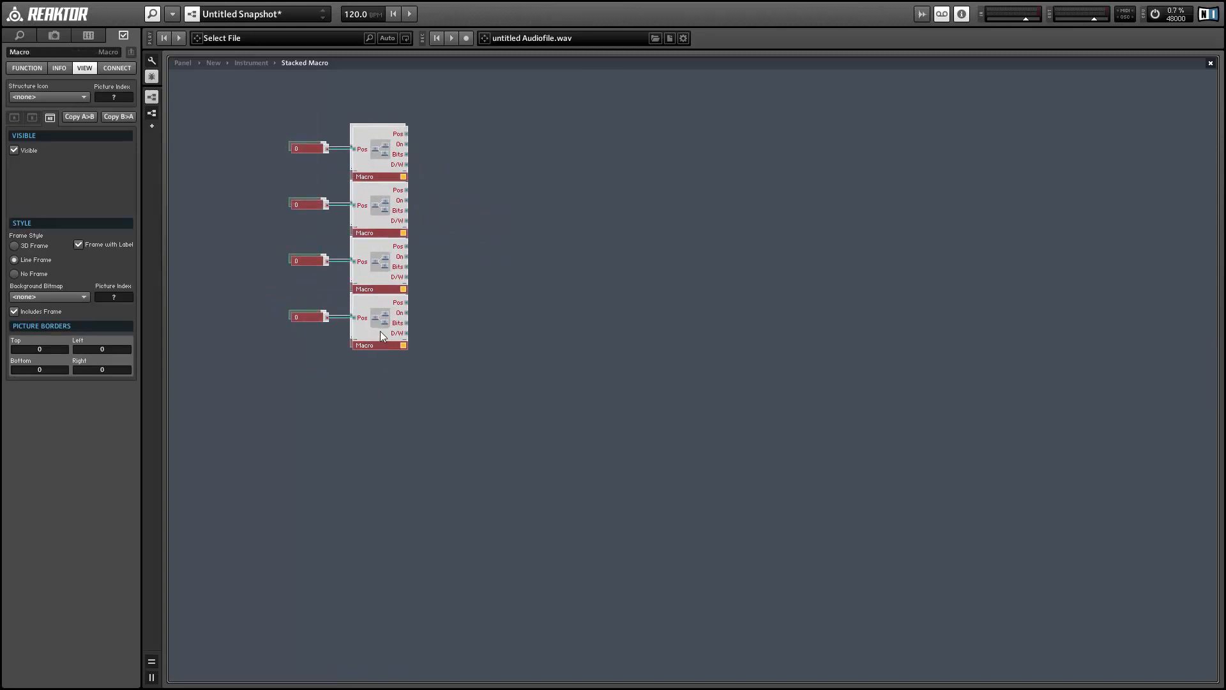
pyautogui.moveTo(382, 337); pyautogui.dragTo(381, 557)
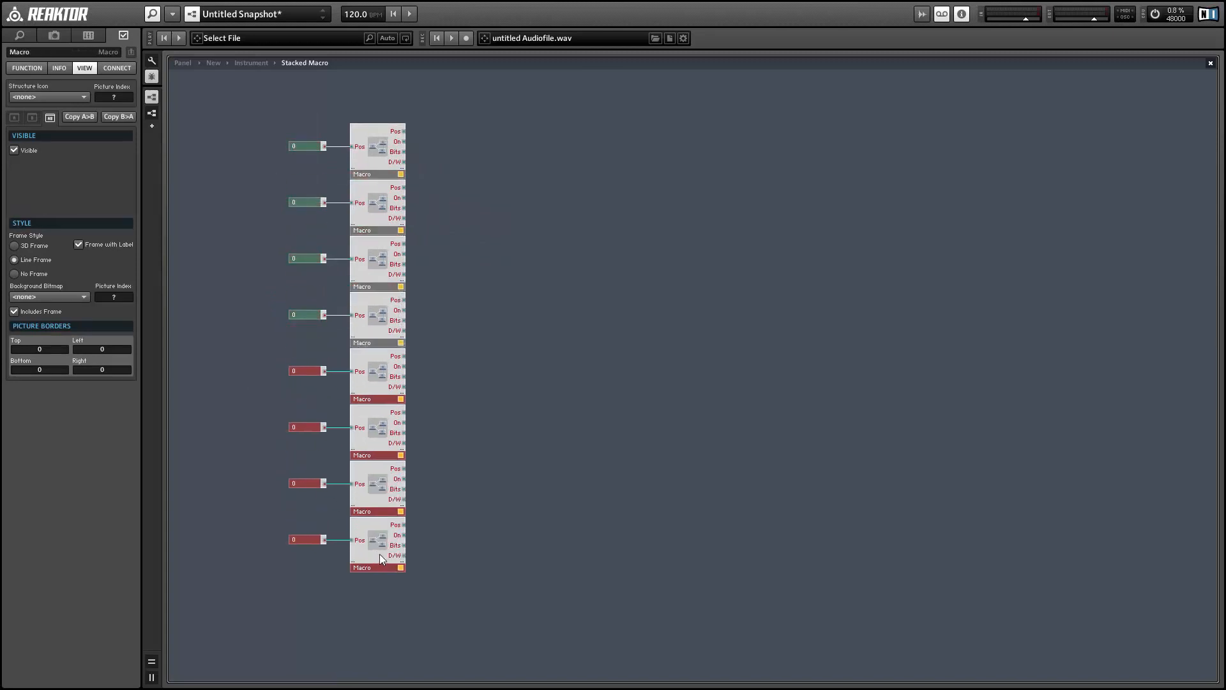
# Set the Pos constants of the second to fifth macros to 1, 2, 3 and 4.
pyautogui.click(297, 203)
pyautogui.write('1')
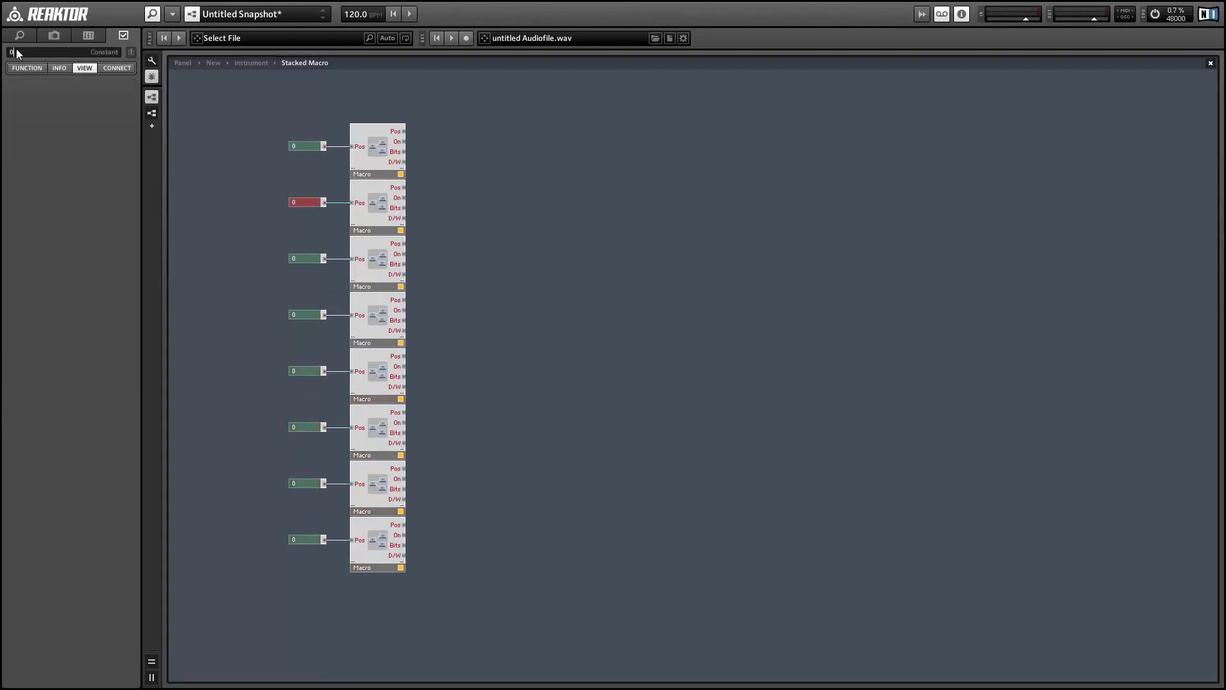
pyautogui.click(305, 257)
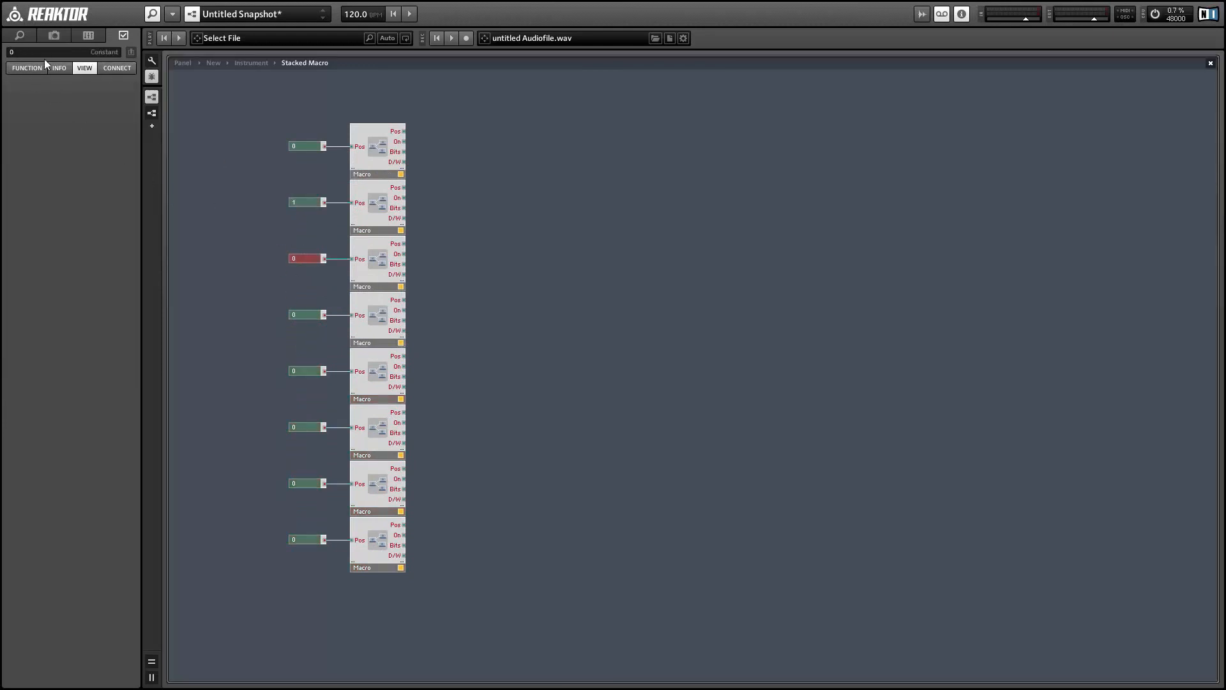
pyautogui.write('2')
pyautogui.click(303, 315)
pyautogui.write('3')
pyautogui.click(304, 370)
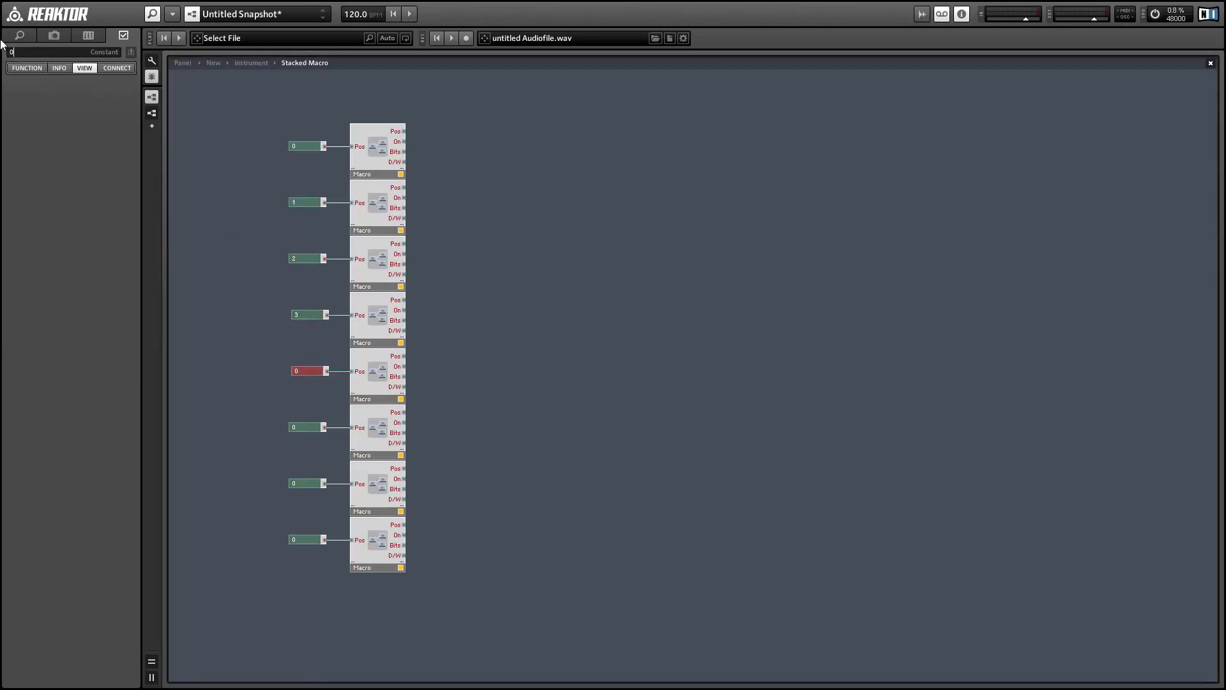
pyautogui.write('4')
# Set the Pos constants of the last three macros to 5, 6 and 7.
pyautogui.click(307, 428)
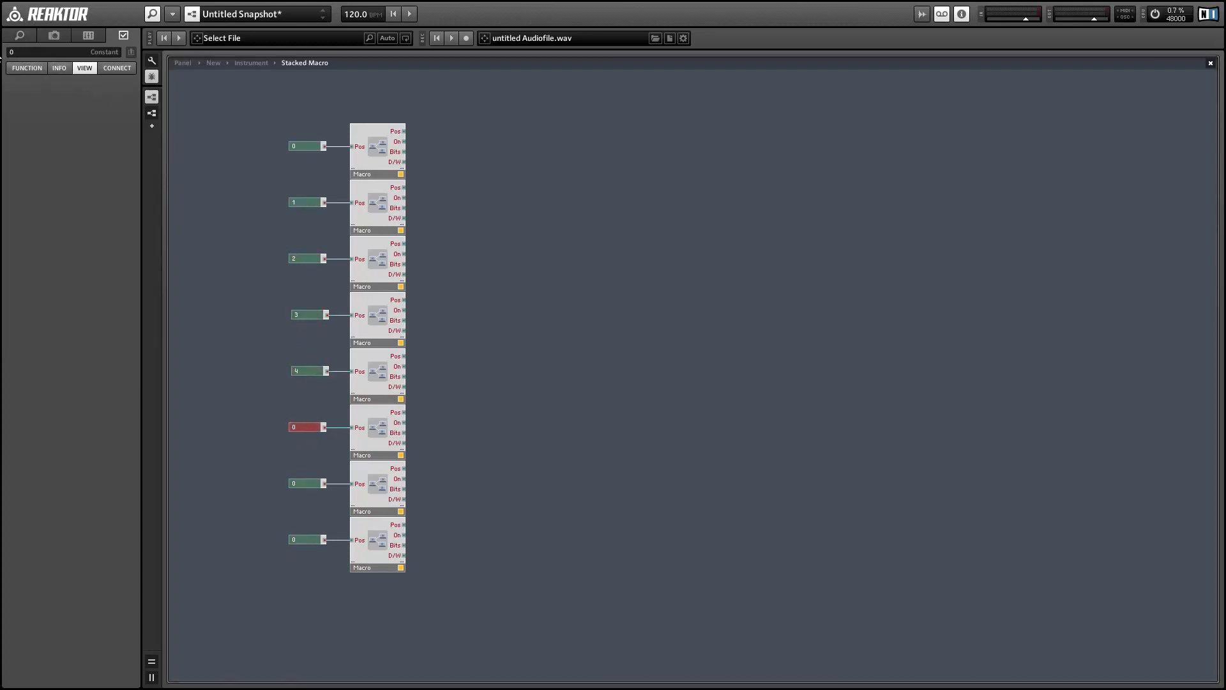
pyautogui.write('5')
pyautogui.click(316, 486)
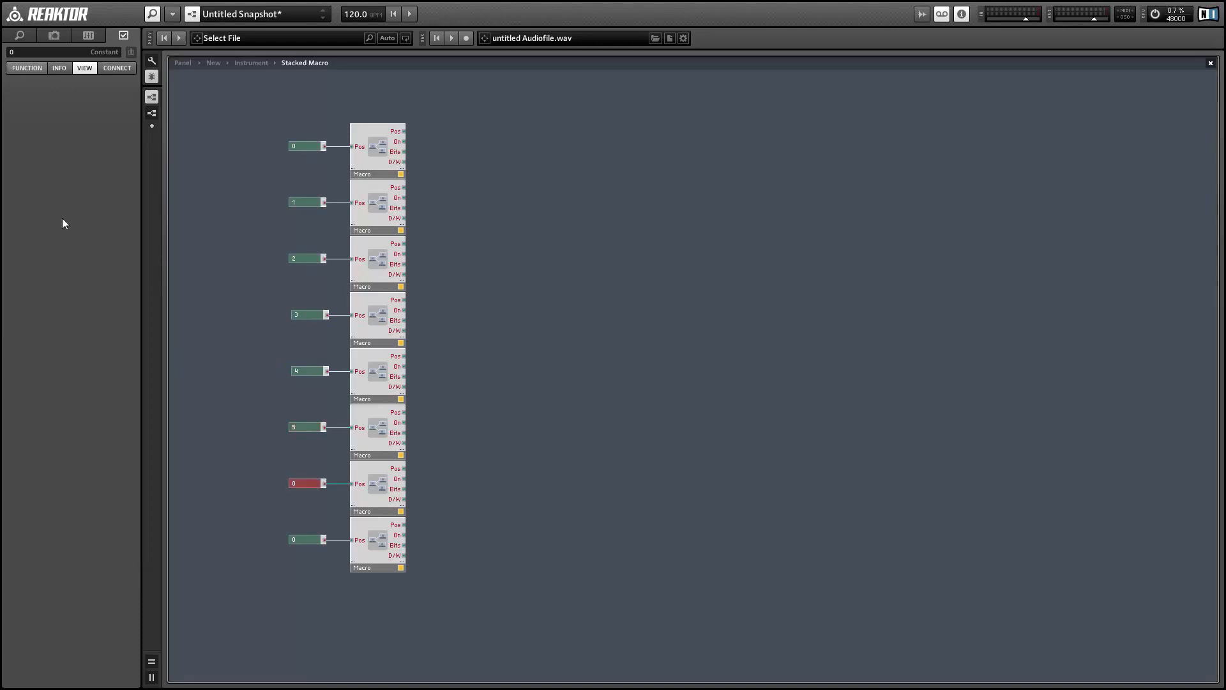
pyautogui.click(21, 52)
pyautogui.write('6')
pyautogui.click(312, 536)
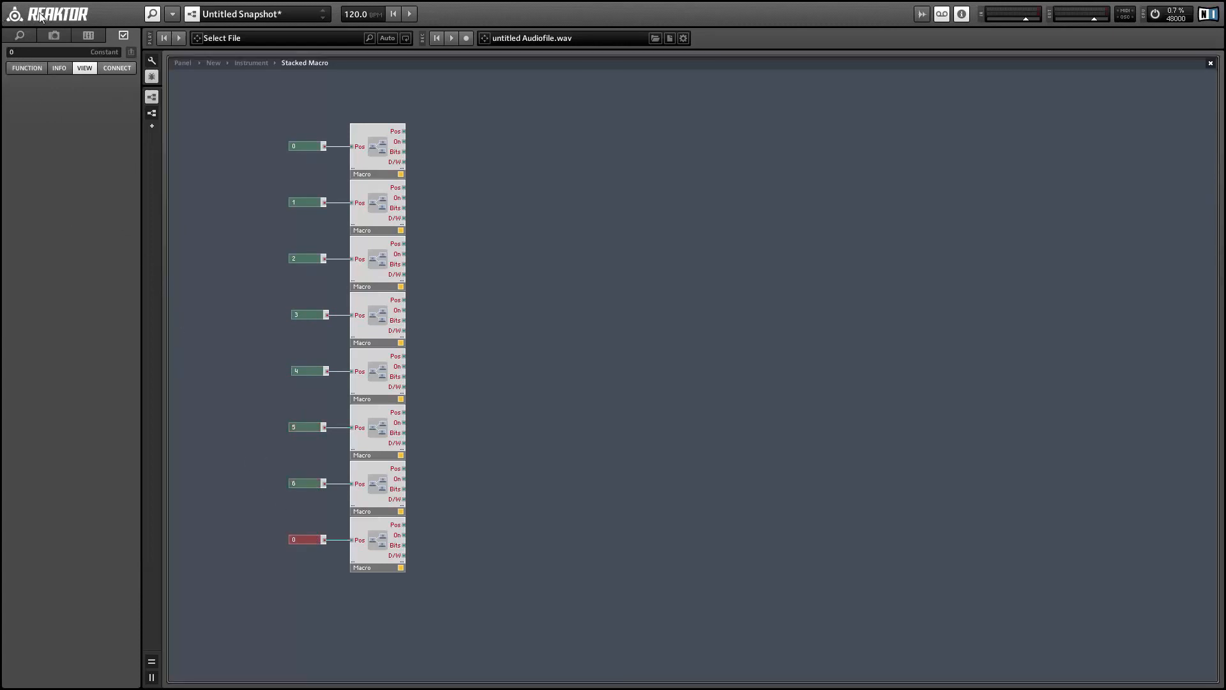
pyautogui.click(21, 52)
pyautogui.write('7')
pyautogui.click(459, 183)
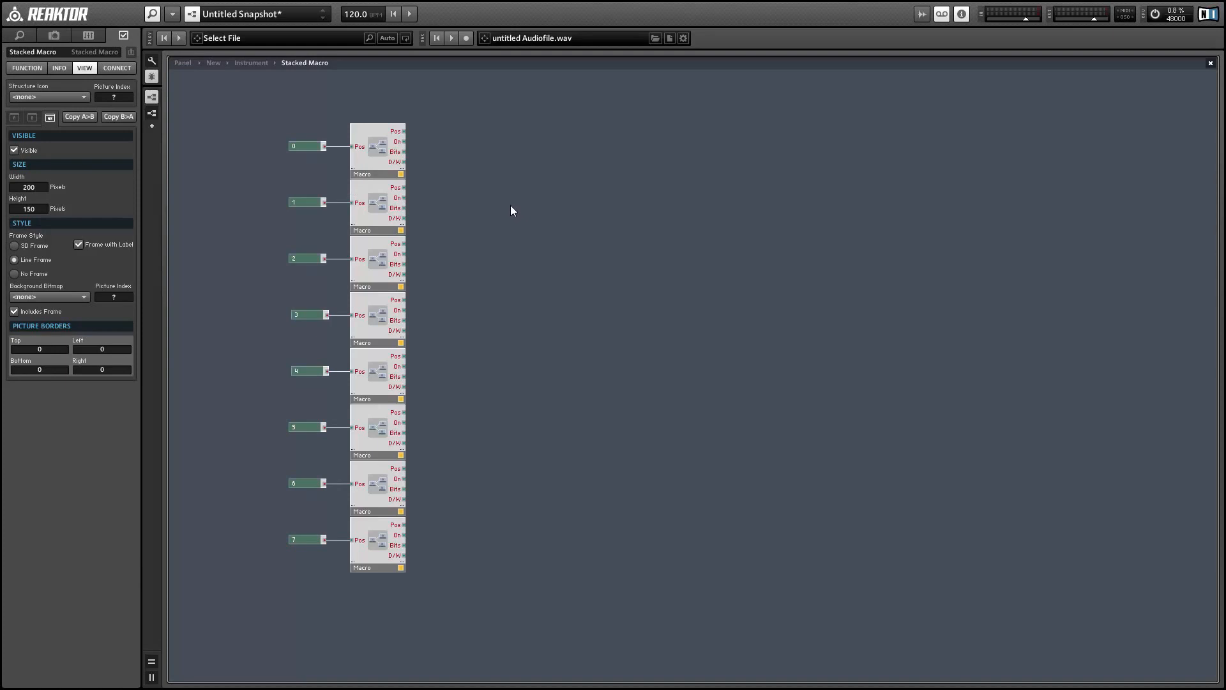
# Insert an event Merge module with eight input ports beside the macro column.
pyautogui.rightClick(645, 170)
pyautogui.moveTo(671, 180)
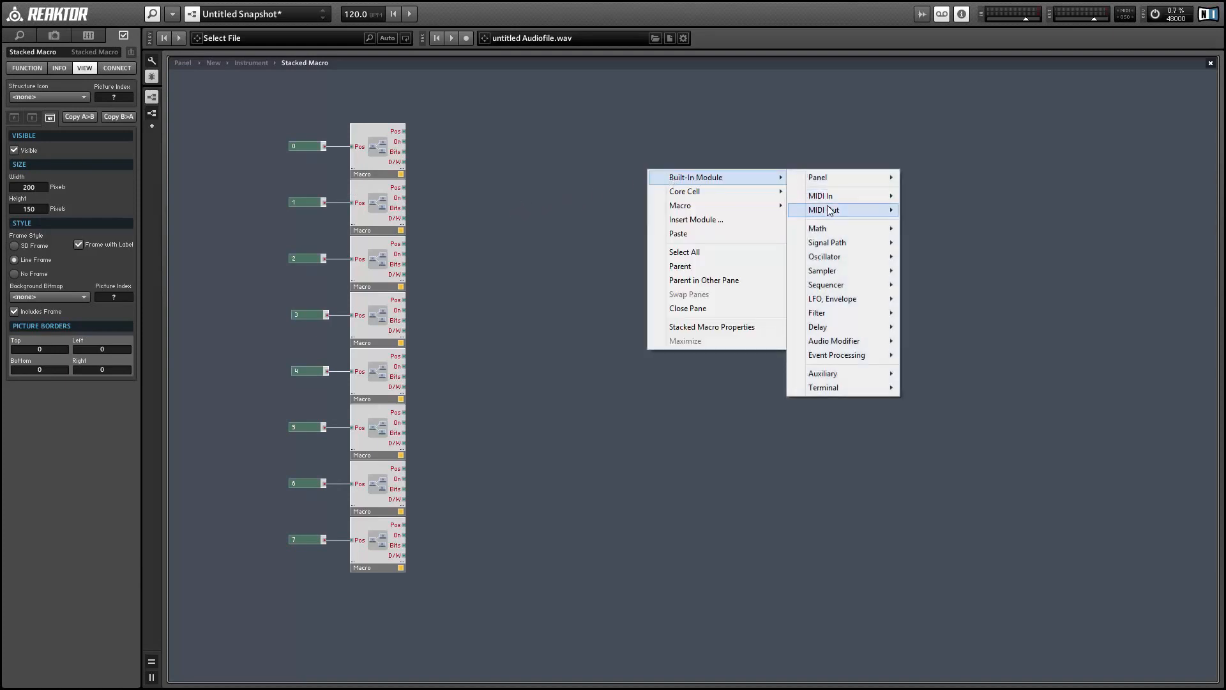
pyautogui.moveTo(888, 356)
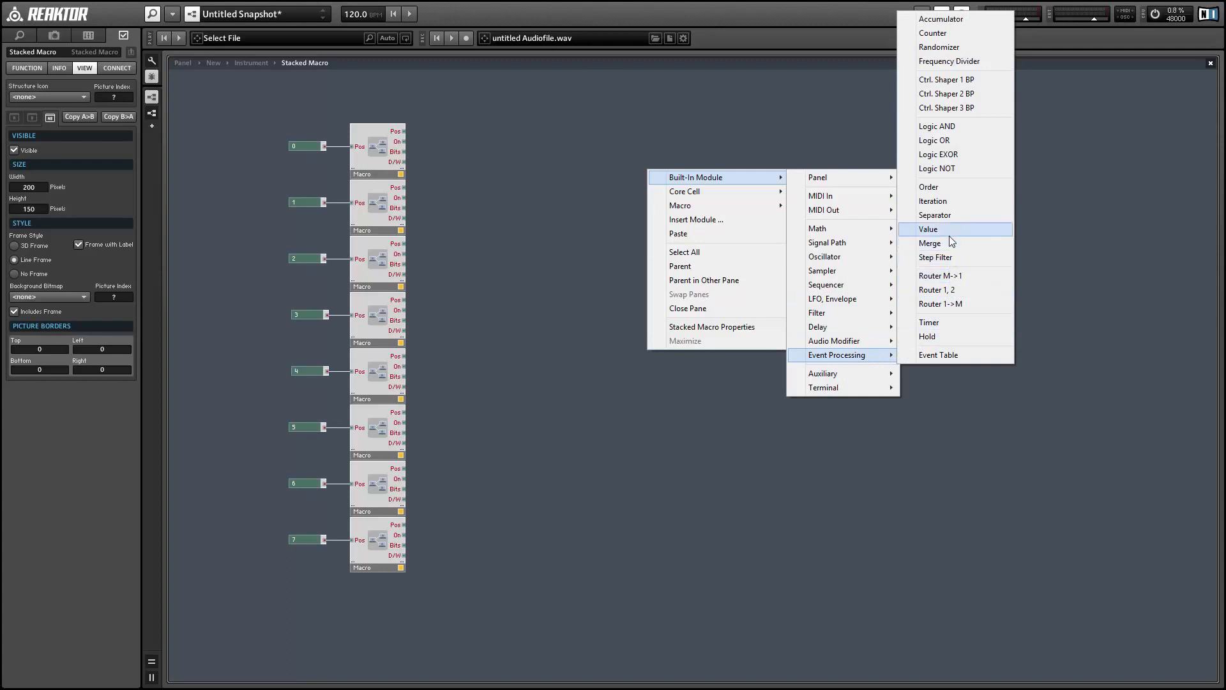
pyautogui.click(929, 243)
pyautogui.click(27, 68)
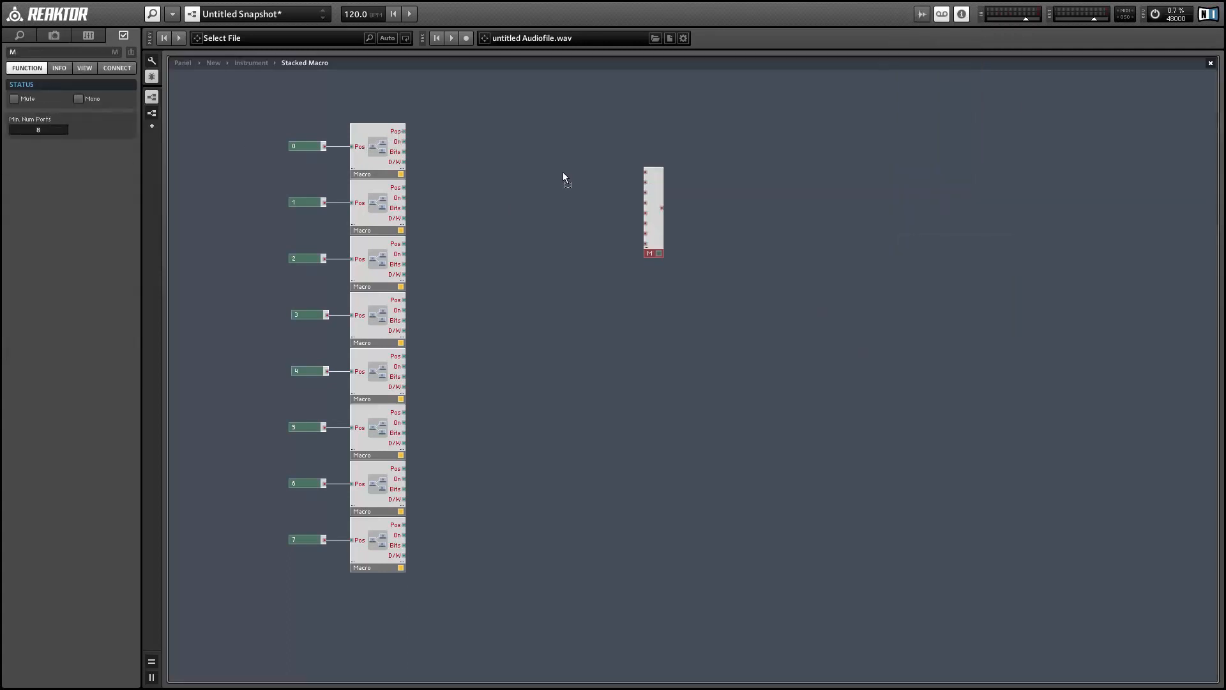
# Connect the Pos output of each of the eight macros to its own Merge input, in order.
pyautogui.moveTo(403, 131); pyautogui.dragTo(645, 172)
pyautogui.moveTo(403, 187); pyautogui.dragTo(645, 182)
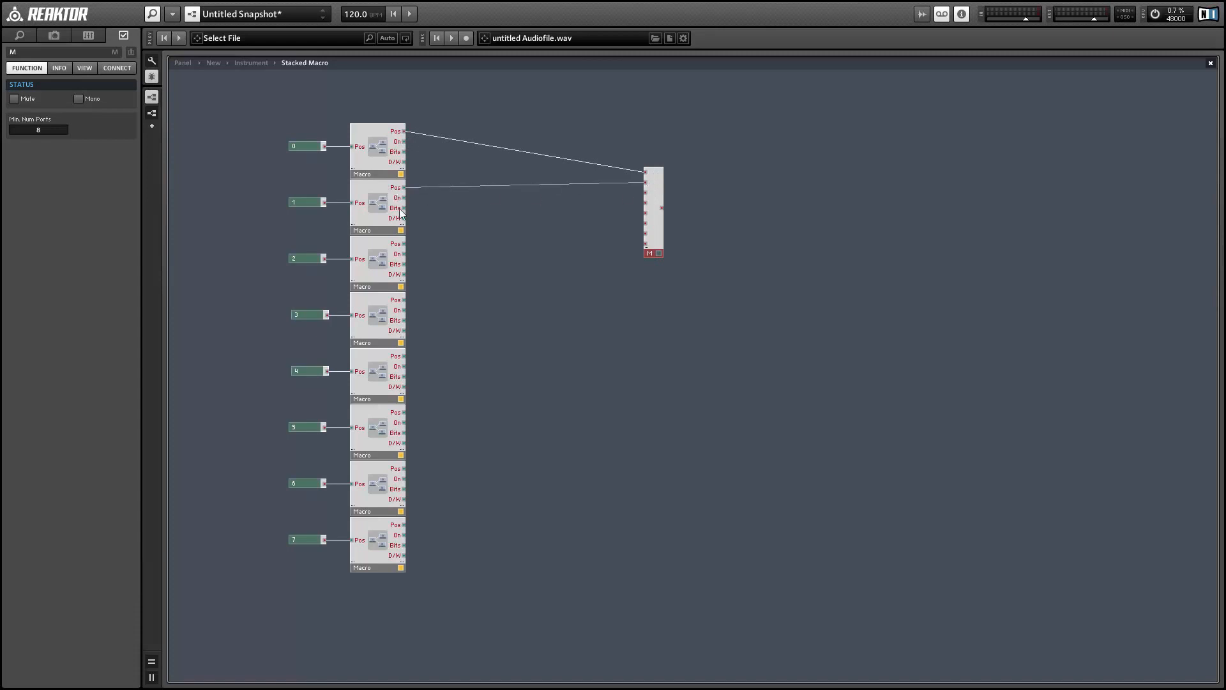
pyautogui.moveTo(403, 243); pyautogui.dragTo(403, 300)
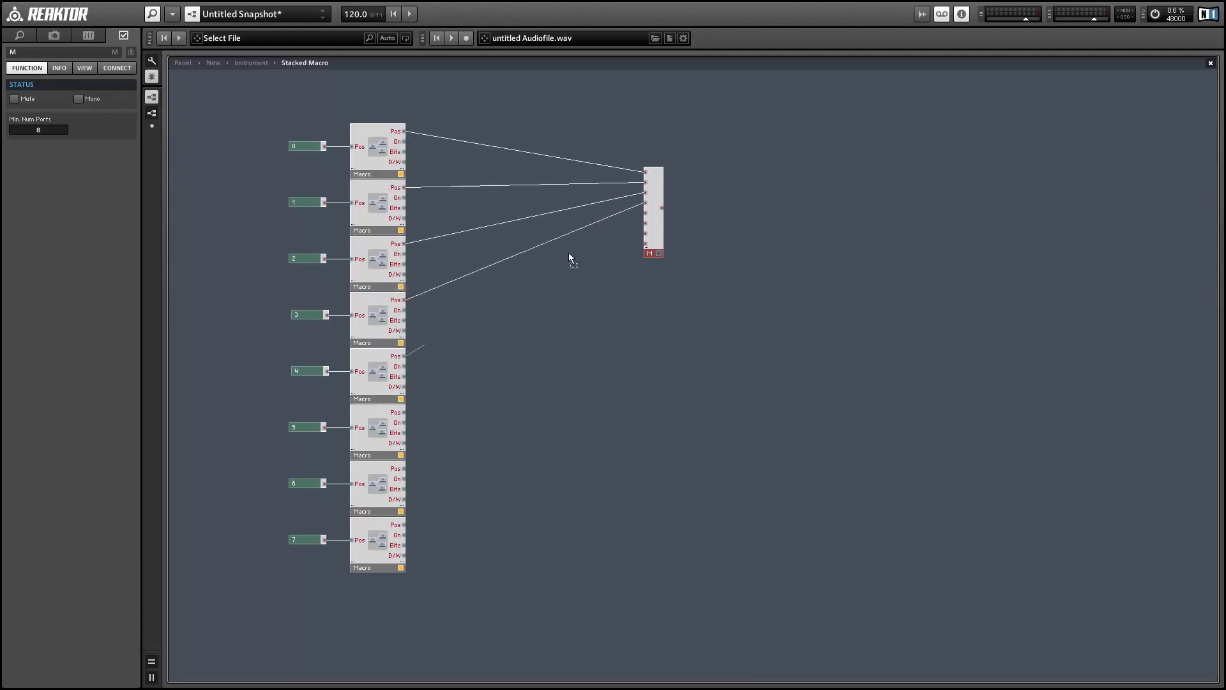
pyautogui.moveTo(569, 254); pyautogui.dragTo(403, 423)
pyautogui.moveTo(645, 233); pyautogui.dragTo(403, 468)
pyautogui.moveTo(645, 243); pyautogui.dragTo(403, 524)
# Place the Merge module close beside the macro column and shift all the modules down to free space above.
pyautogui.moveTo(649, 247); pyautogui.dragTo(476, 203)
pyautogui.moveTo(191, 75); pyautogui.dragTo(573, 592)
pyautogui.moveTo(376, 563); pyautogui.dragTo(378, 589)
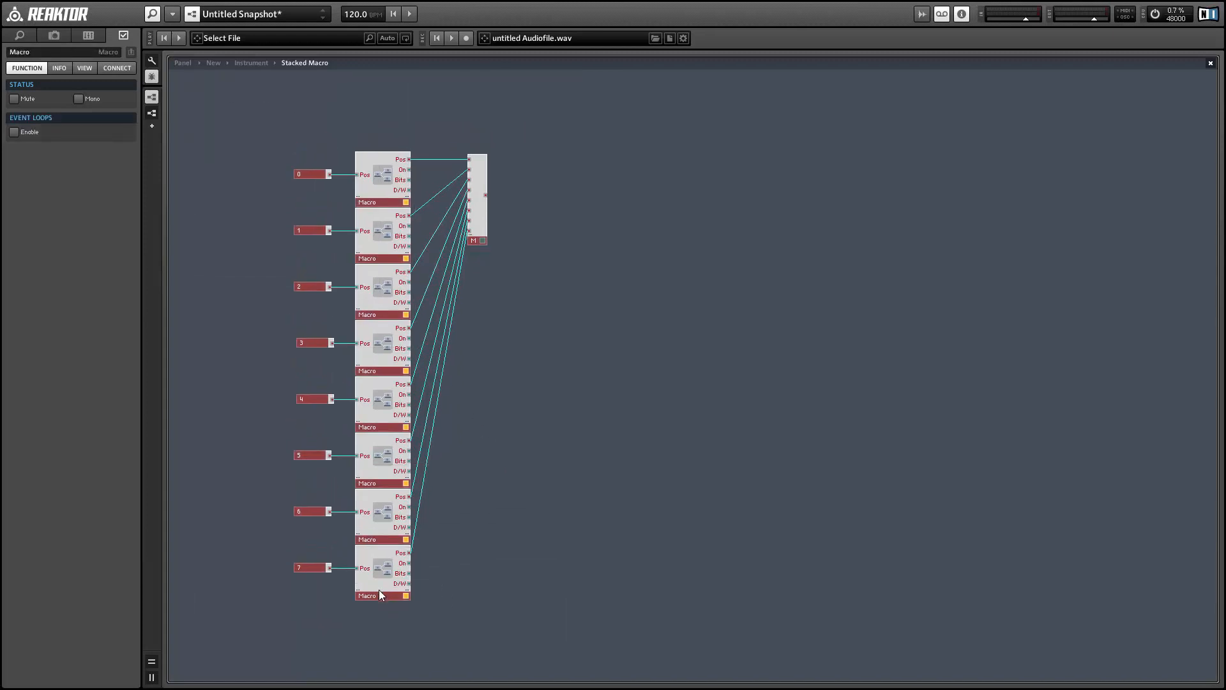
pyautogui.click(523, 448)
# Add a Panel Index module and an In Port above the macros, with the In Port wired to the Panel Index.
pyautogui.rightClick(538, 98)
pyautogui.moveTo(575, 108)
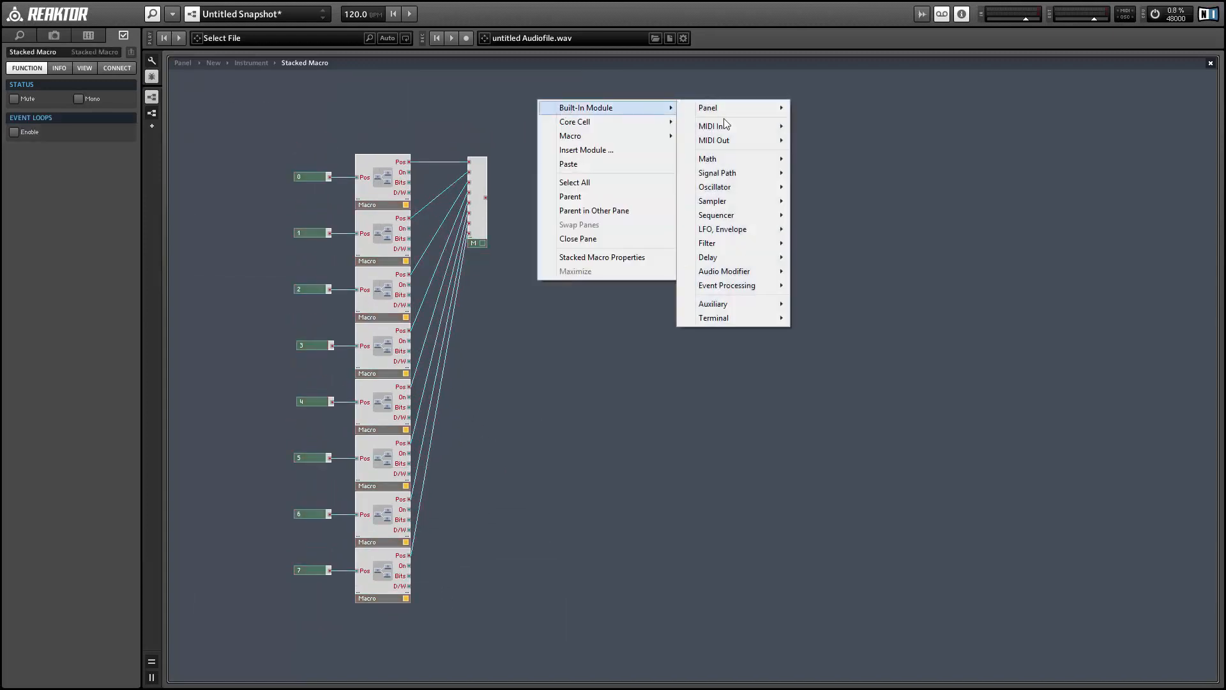
pyautogui.moveTo(731, 110)
pyautogui.click(862, 444)
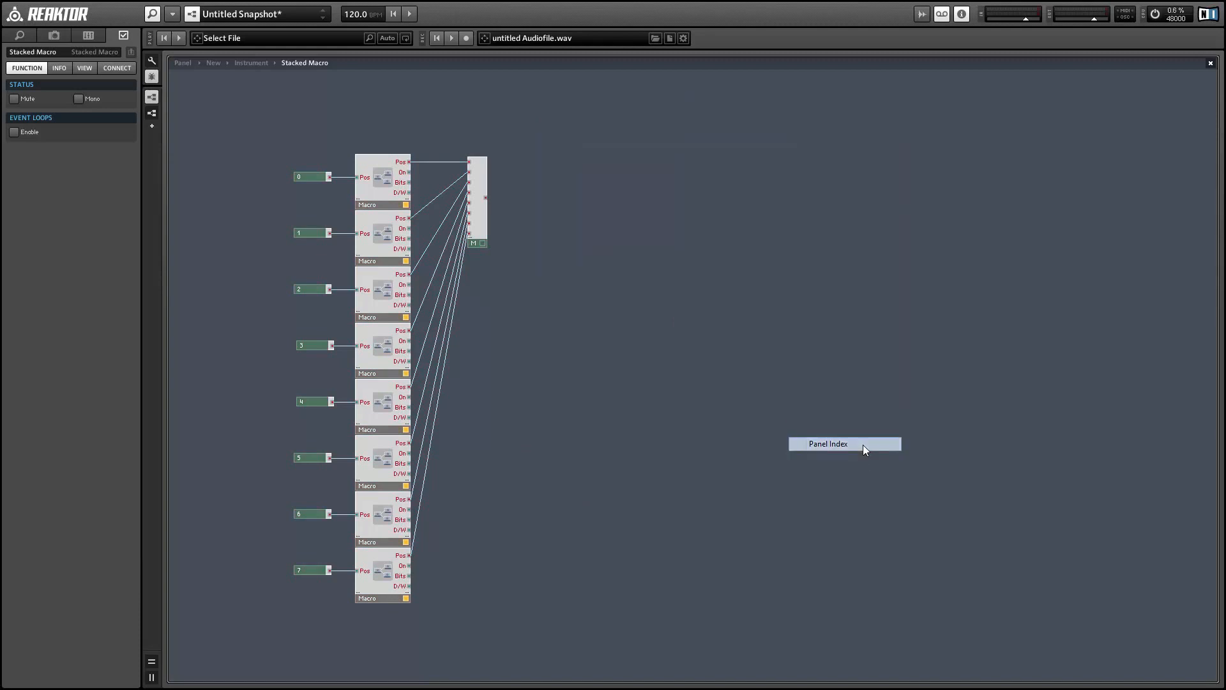
pyautogui.rightClick(411, 89)
pyautogui.moveTo(458, 95)
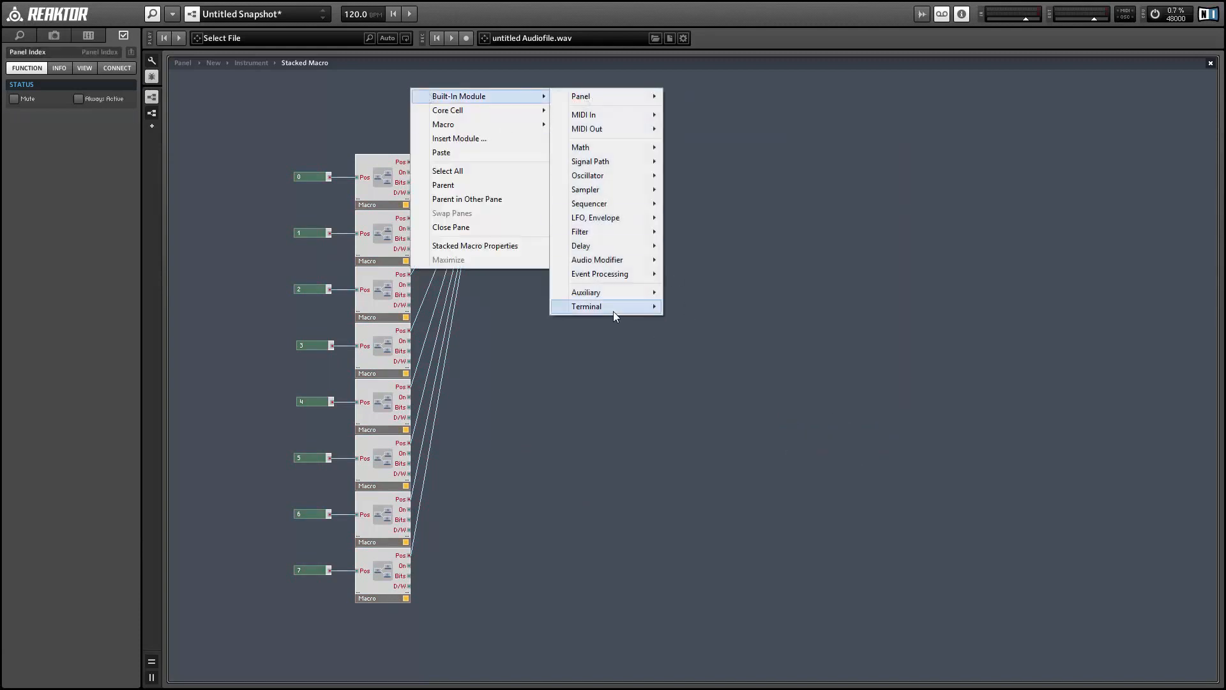
pyautogui.moveTo(613, 309)
pyautogui.click(703, 307)
pyautogui.moveTo(442, 93); pyautogui.dragTo(557, 104)
pyautogui.click(561, 103)
# Set the Panel Index module to Always Active.
pyautogui.rightClick(559, 105)
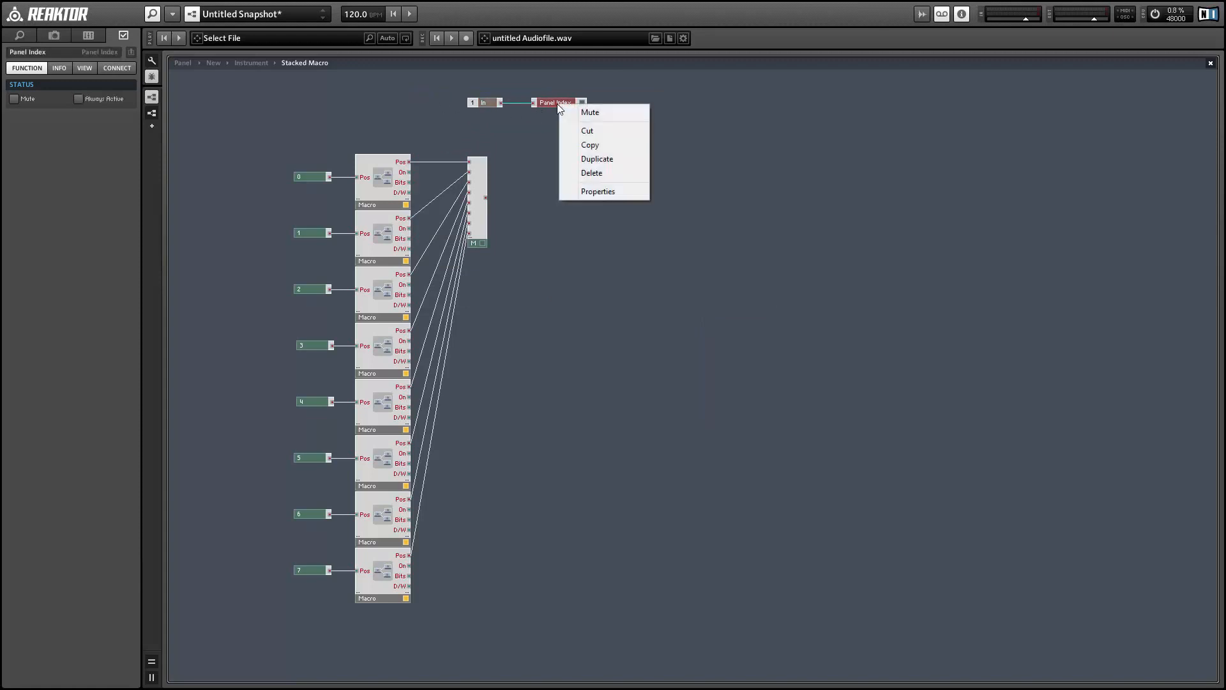
pyautogui.click(553, 100)
pyautogui.click(553, 101)
pyautogui.click(109, 100)
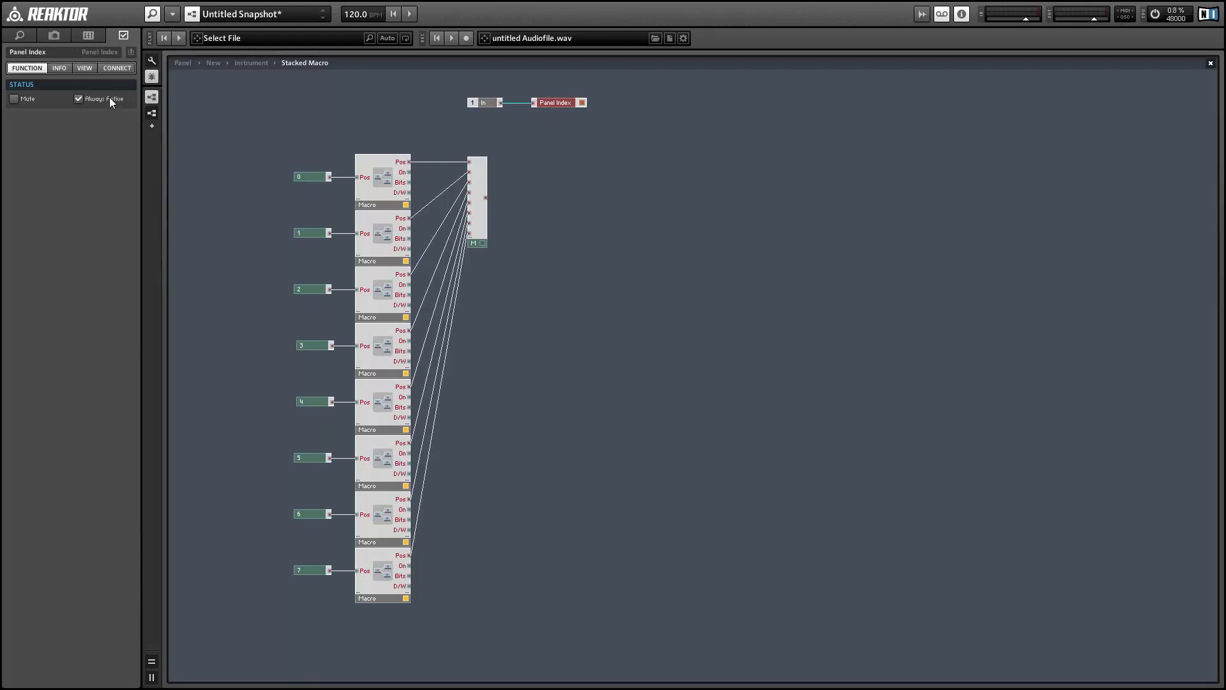
# Insert a List panel module at the Instrument level near the Stacked Macro.
pyautogui.doubleClick(530, 127)
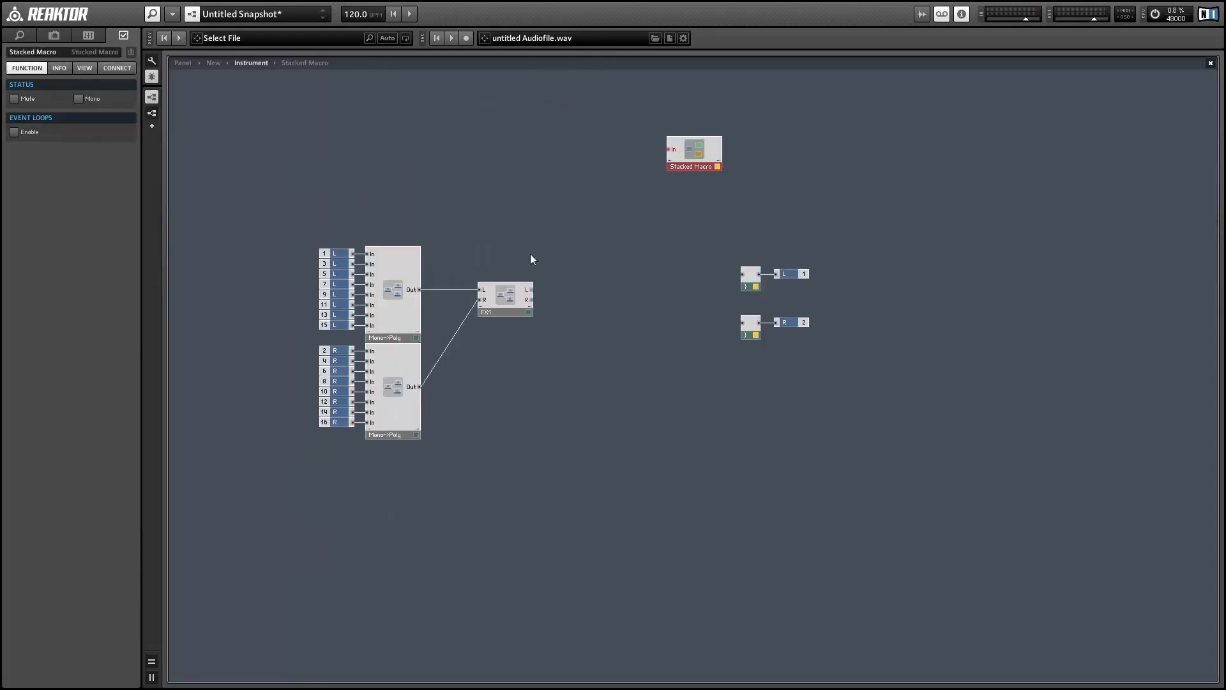
pyautogui.rightClick(673, 148)
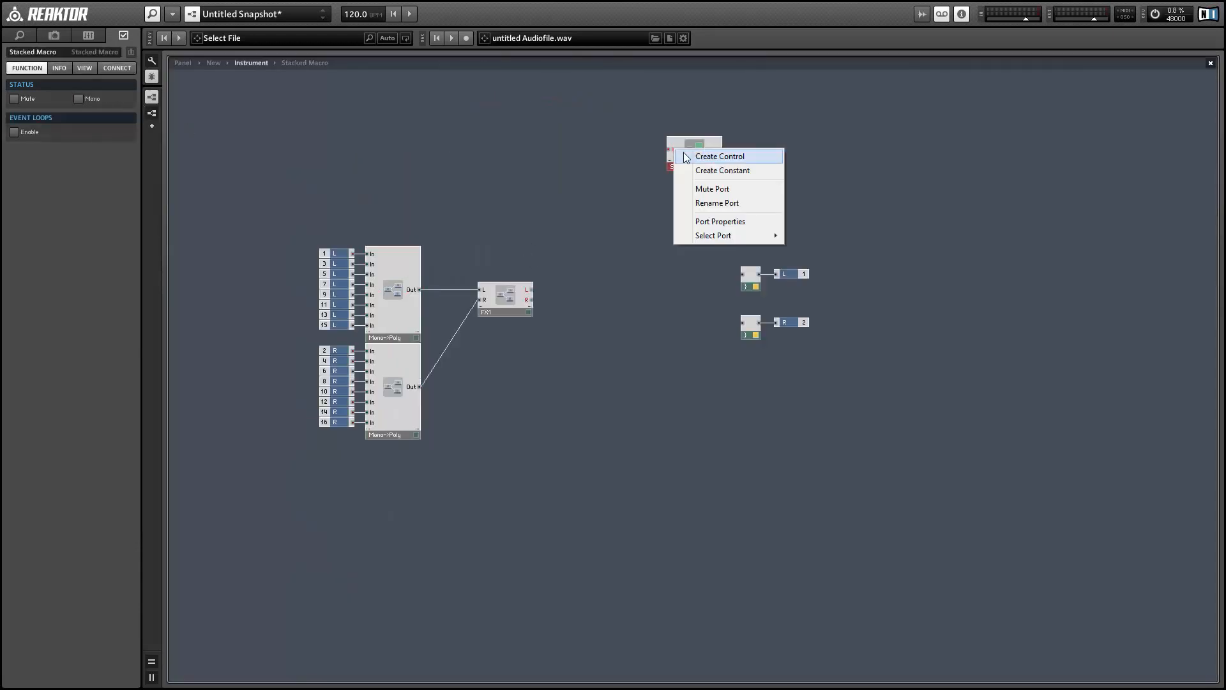
pyautogui.click(564, 126)
pyautogui.rightClick(563, 126)
pyautogui.moveTo(681, 142)
pyautogui.moveTo(728, 141)
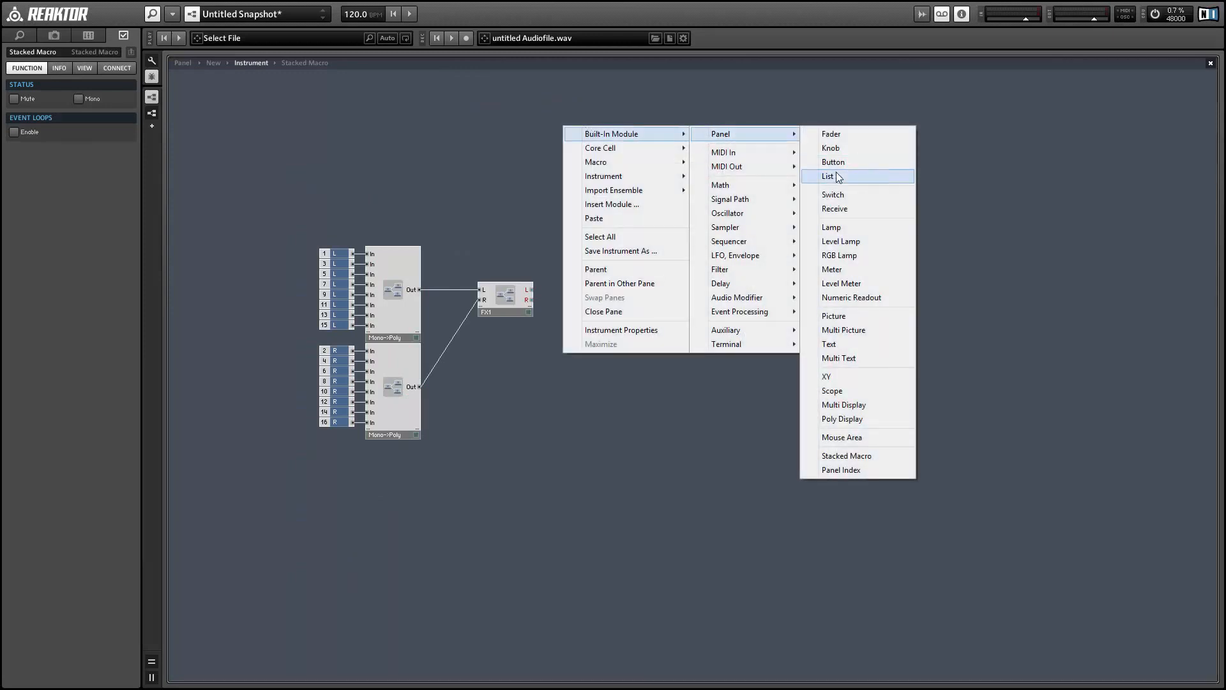
pyautogui.click(830, 177)
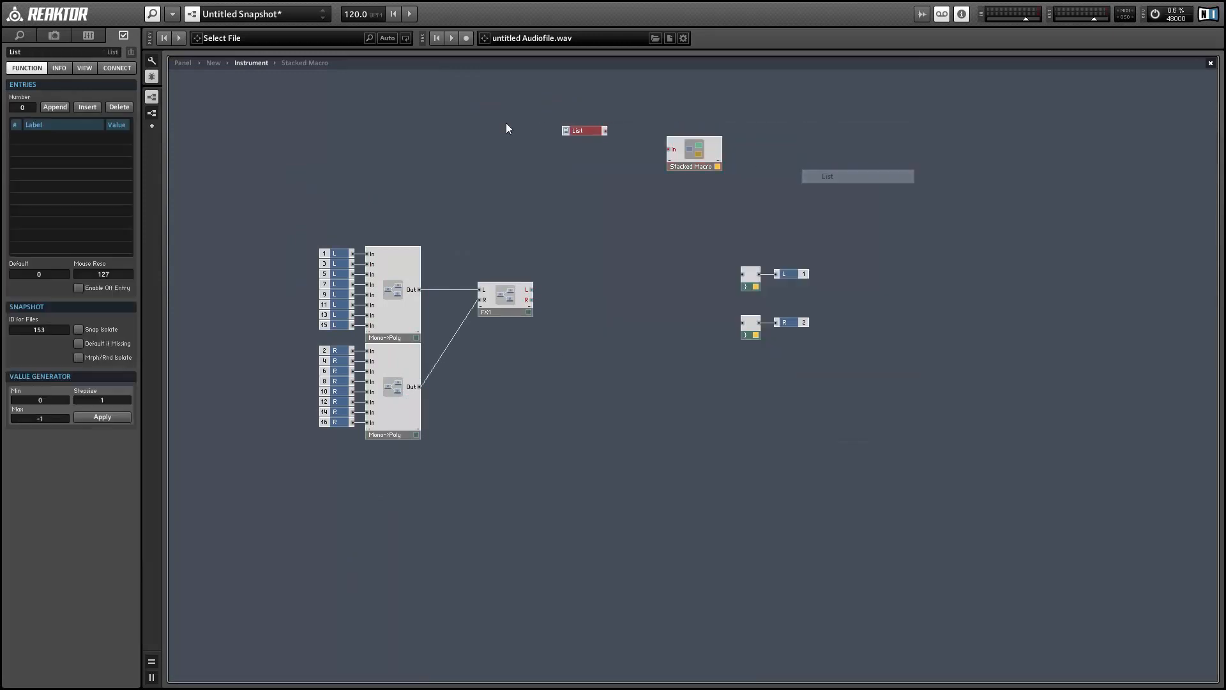
# Give the List eight entries, with generated values running from 0 to 7 in steps of 1.
pyautogui.click(56, 106)
pyautogui.click(56, 106)
pyautogui.click(56, 106)
pyautogui.click(56, 106)
pyautogui.click(56, 106)
pyautogui.click(57, 106)
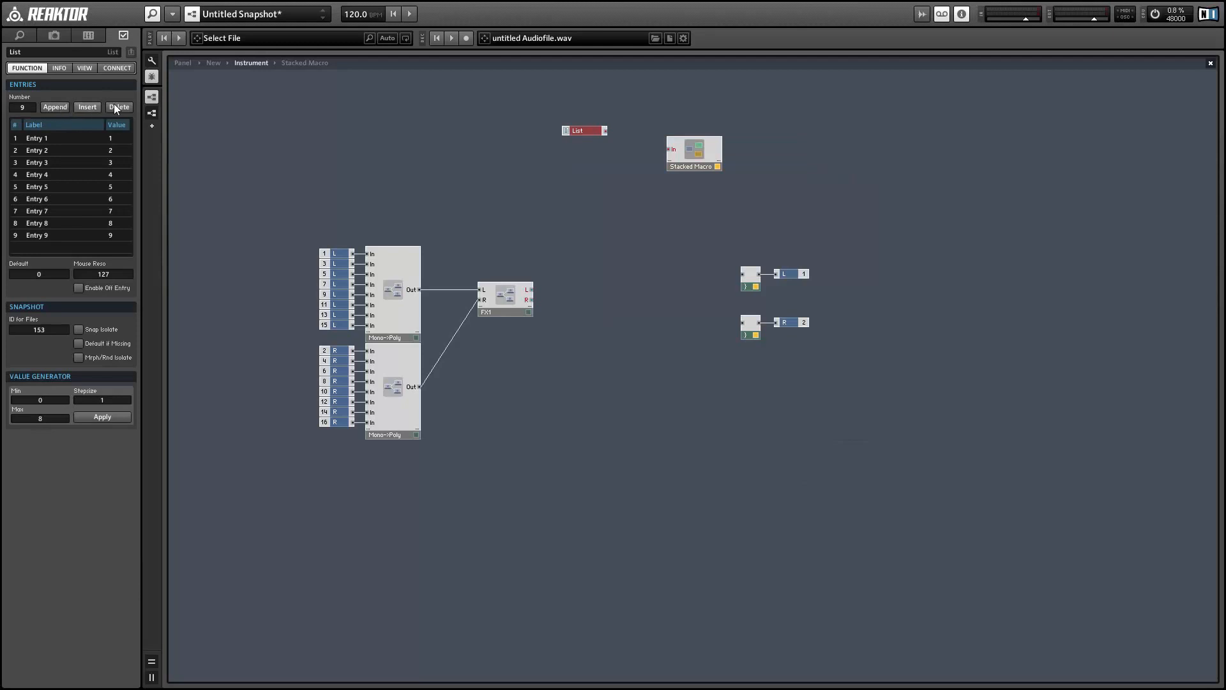
pyautogui.click(102, 235)
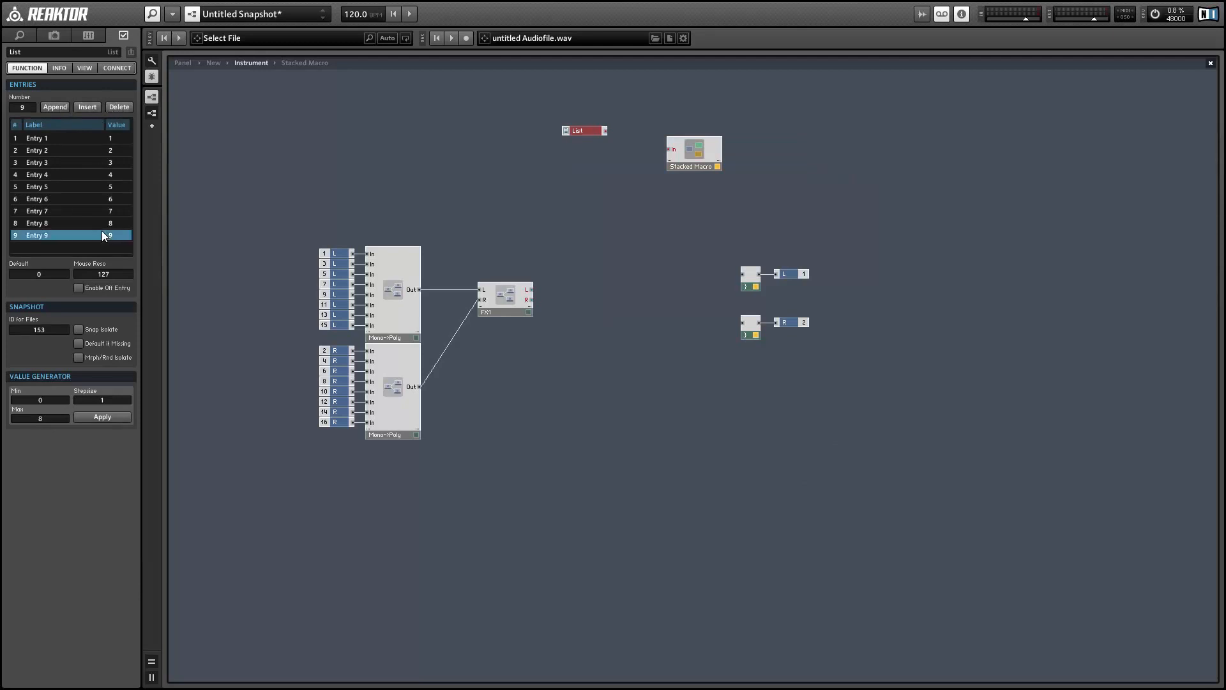
pyautogui.click(123, 109)
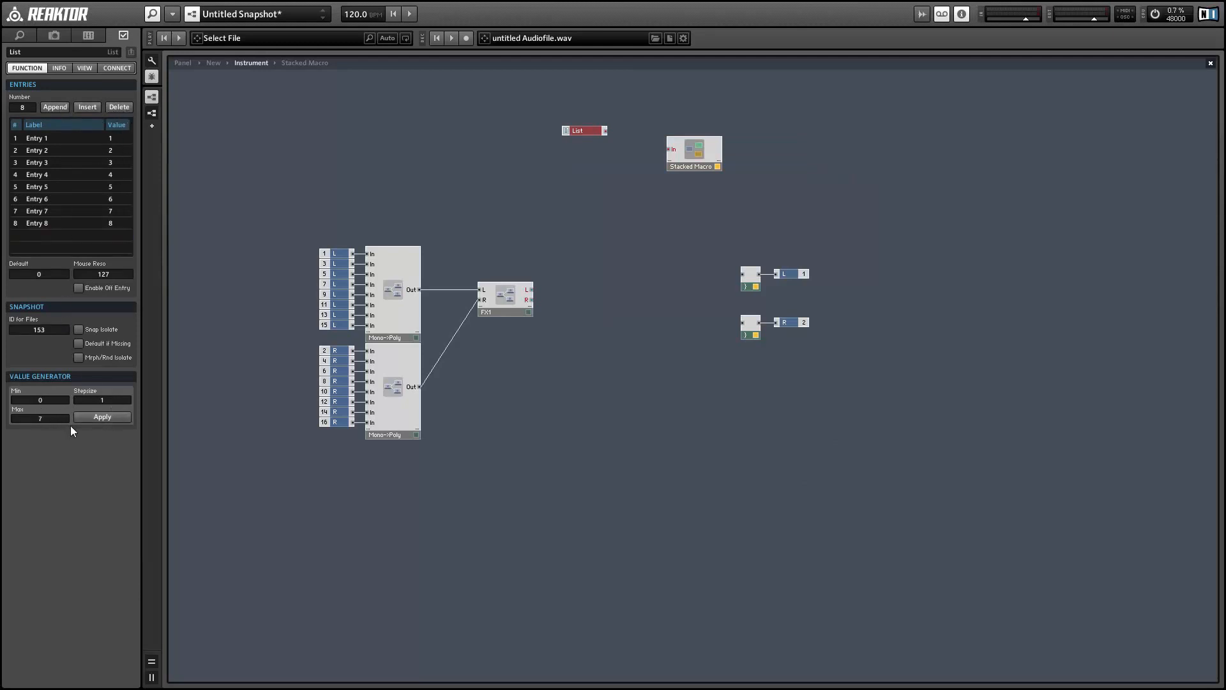
# Relabel the eight List entries with the numbers 1 to 8.
pyautogui.doubleClick(46, 138)
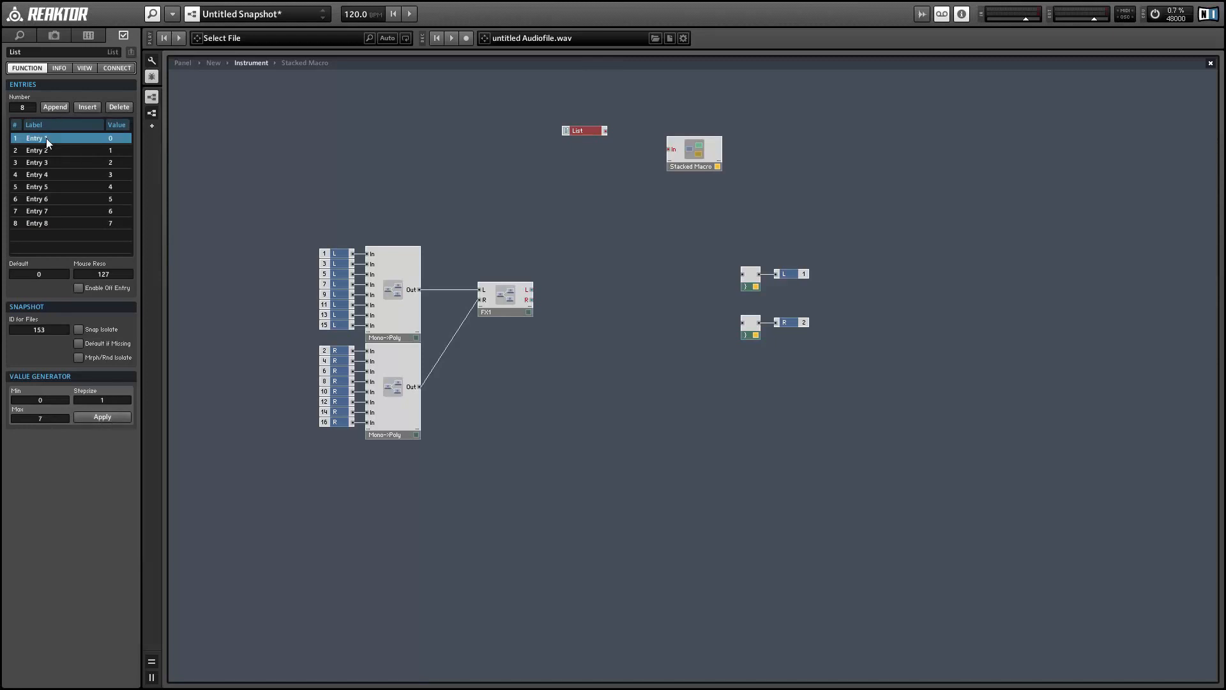
pyautogui.write('1')
pyautogui.doubleClick(45, 150)
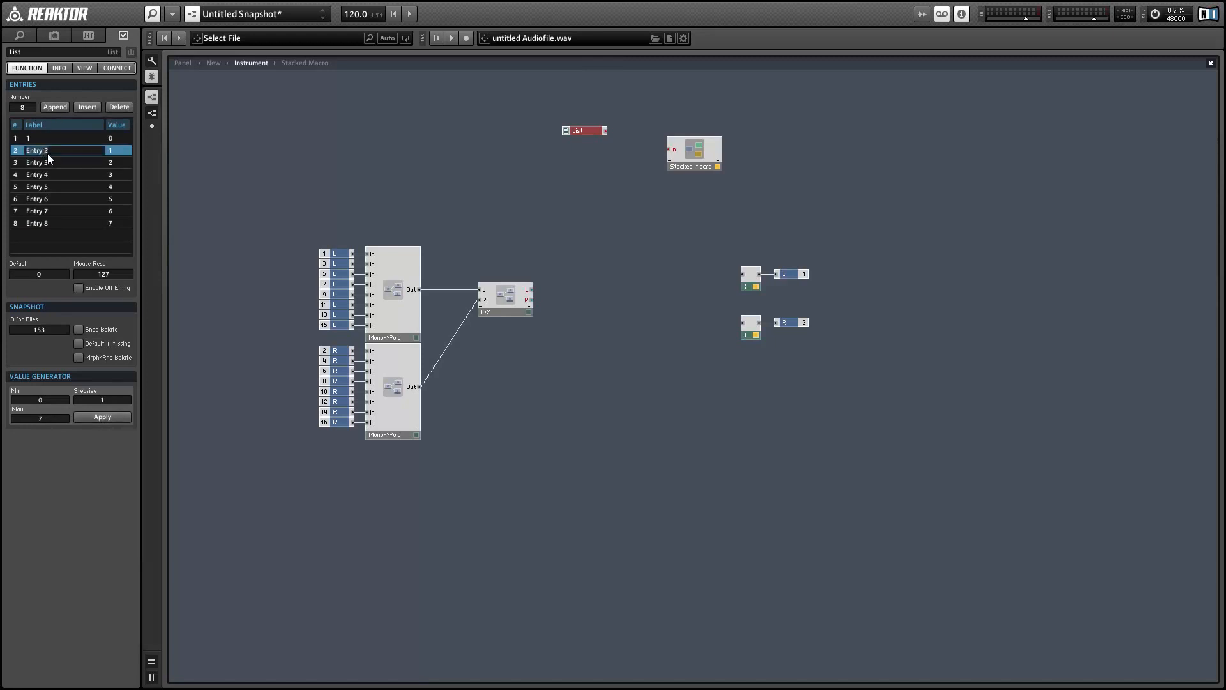
pyautogui.write('2')
pyautogui.doubleClick(49, 160)
pyautogui.write('3')
pyautogui.click(48, 174)
pyautogui.doubleClick(48, 174)
pyautogui.write('4')
pyautogui.doubleClick(47, 186)
pyautogui.write('5')
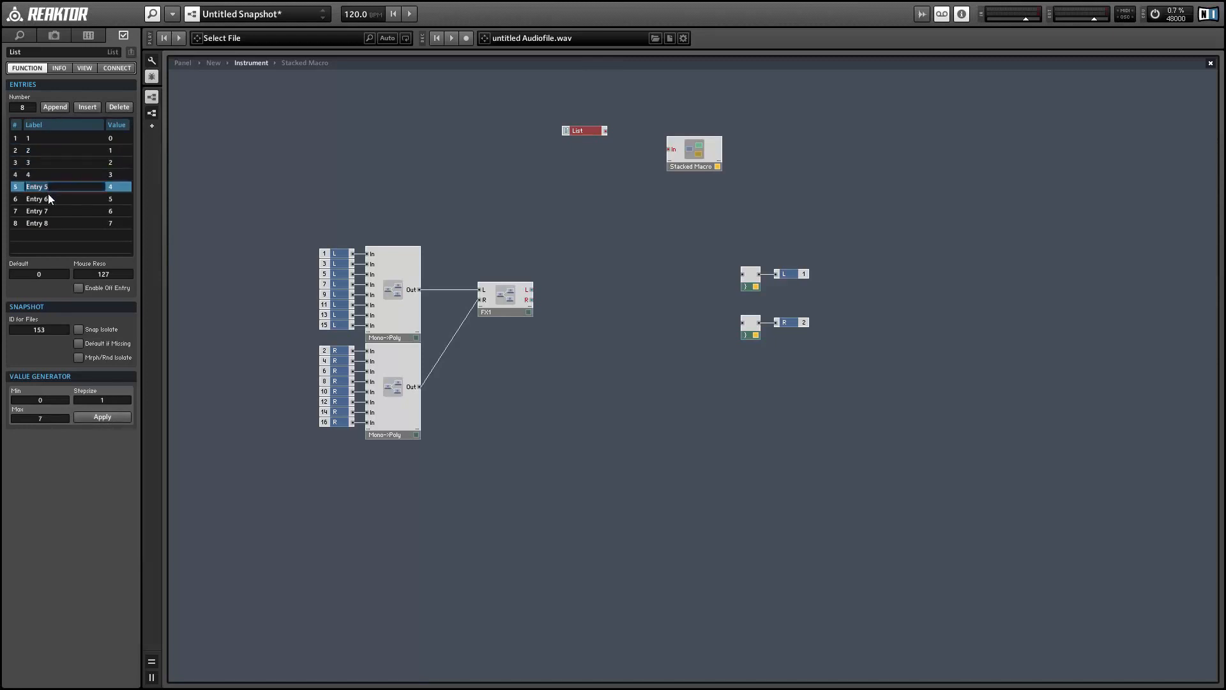
pyautogui.doubleClick(47, 198)
pyautogui.write('6')
pyautogui.click(47, 210)
pyautogui.doubleClick(47, 212)
pyautogui.write('7')
pyautogui.doubleClick(51, 221)
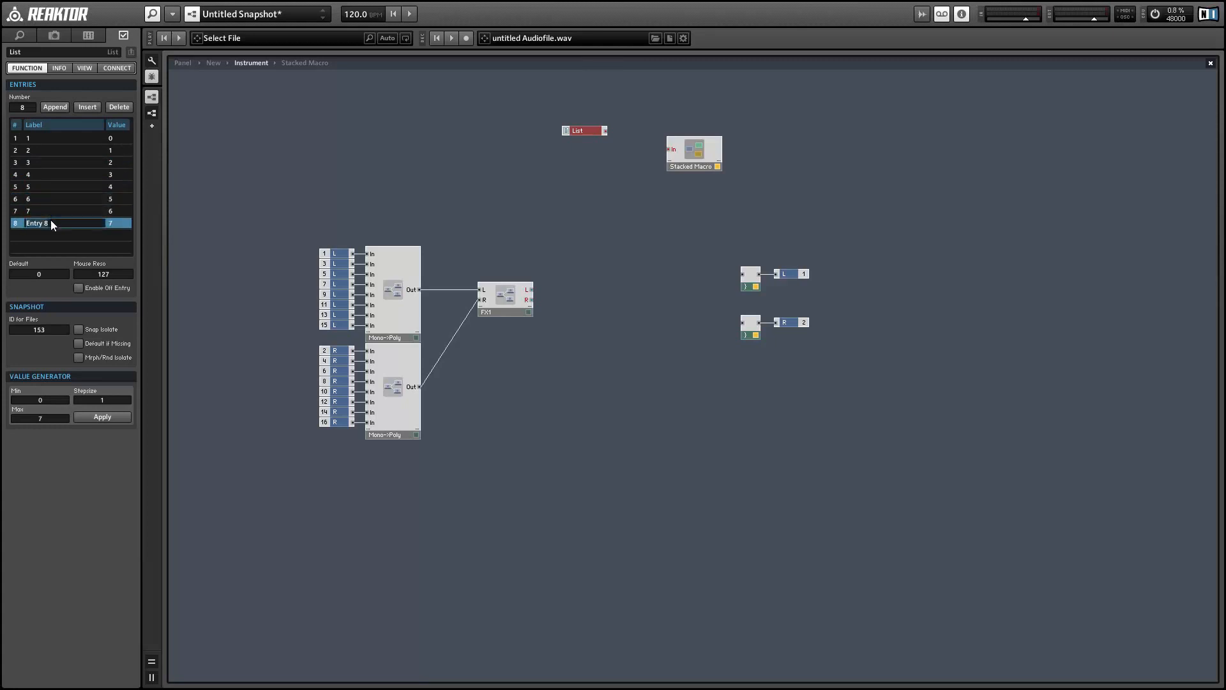
# Display the List as a text panel 100 pixels high and connect it to the Stacked Macro's In port.
pyautogui.click(82, 67)
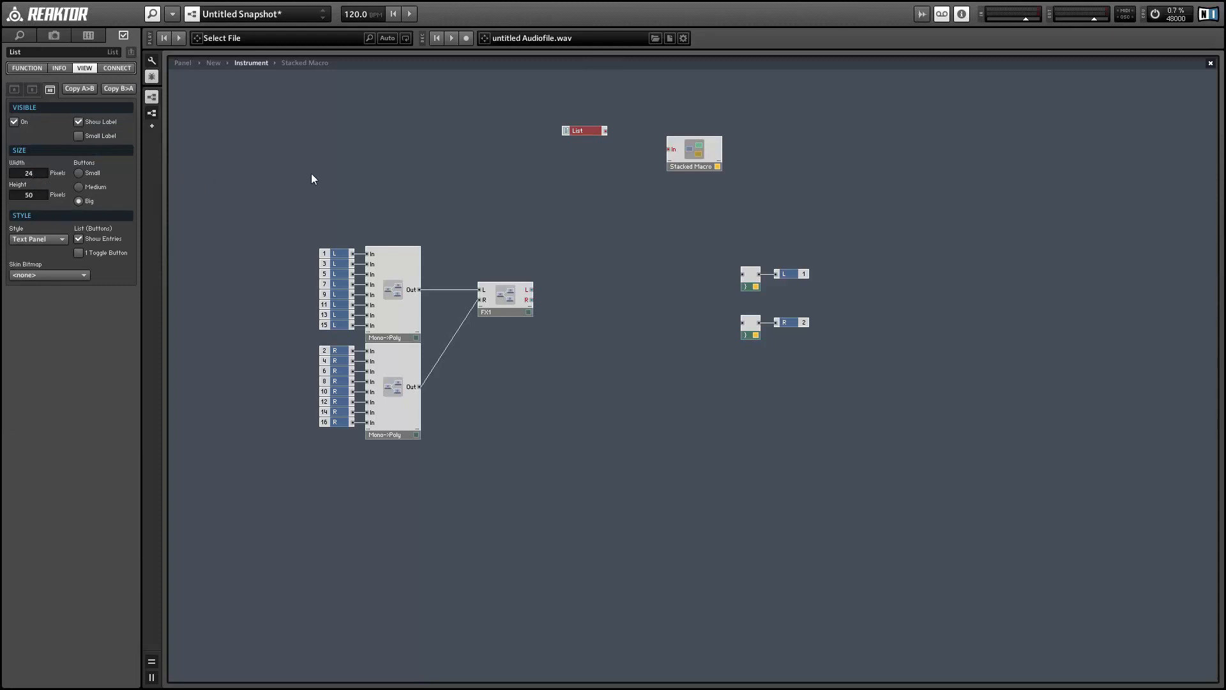
pyautogui.click(623, 117)
pyautogui.click(585, 131)
pyautogui.moveTo(608, 133); pyautogui.dragTo(638, 149)
# Inside the Stacked Macro, insert an IC Send fed by the Merge output and place it above the Merge module.
pyautogui.doubleClick(694, 151)
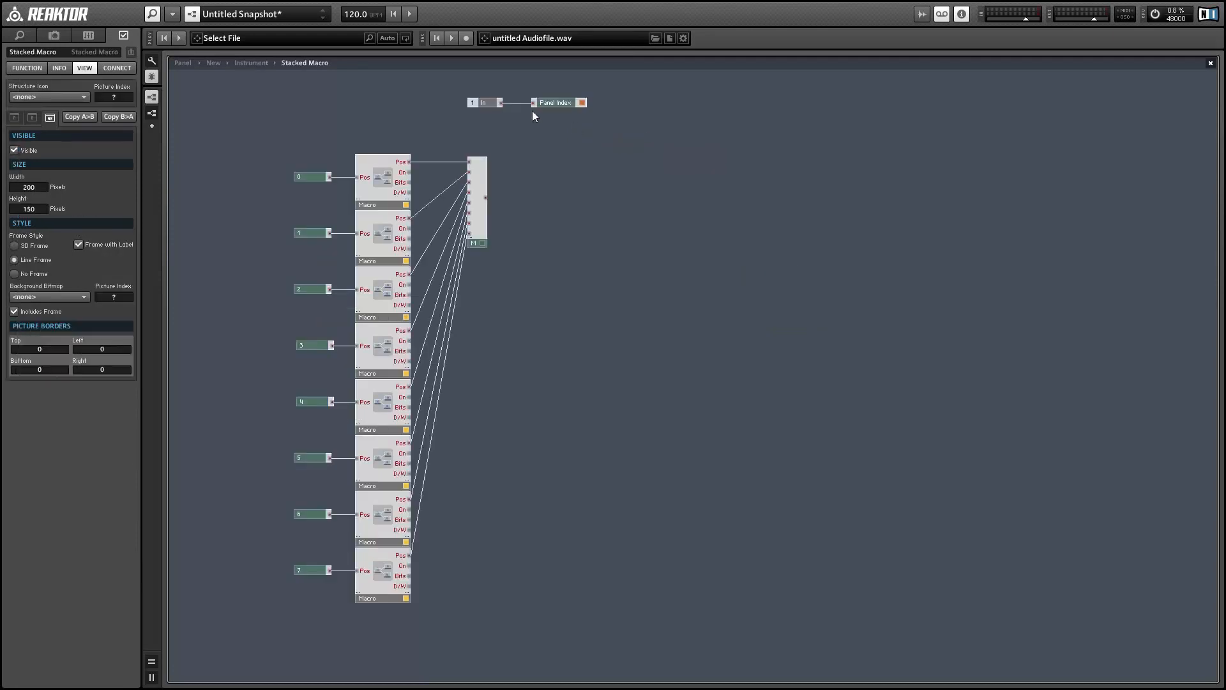
pyautogui.rightClick(555, 162)
pyautogui.moveTo(556, 160)
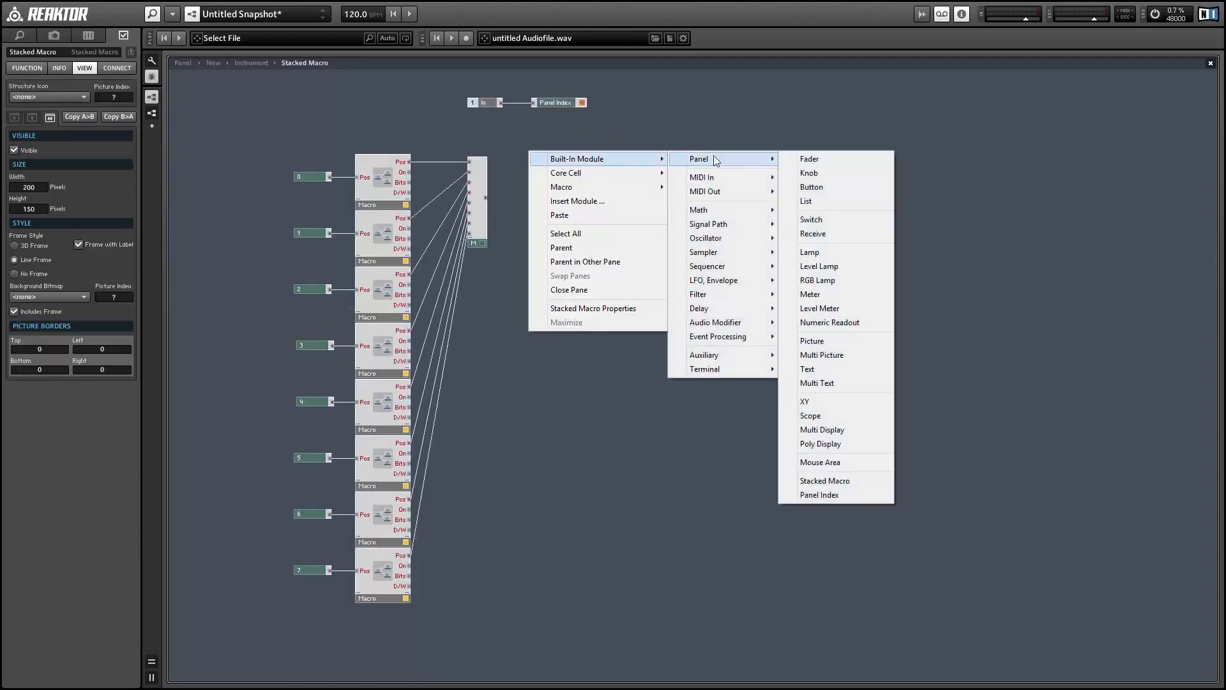
pyautogui.moveTo(725, 374)
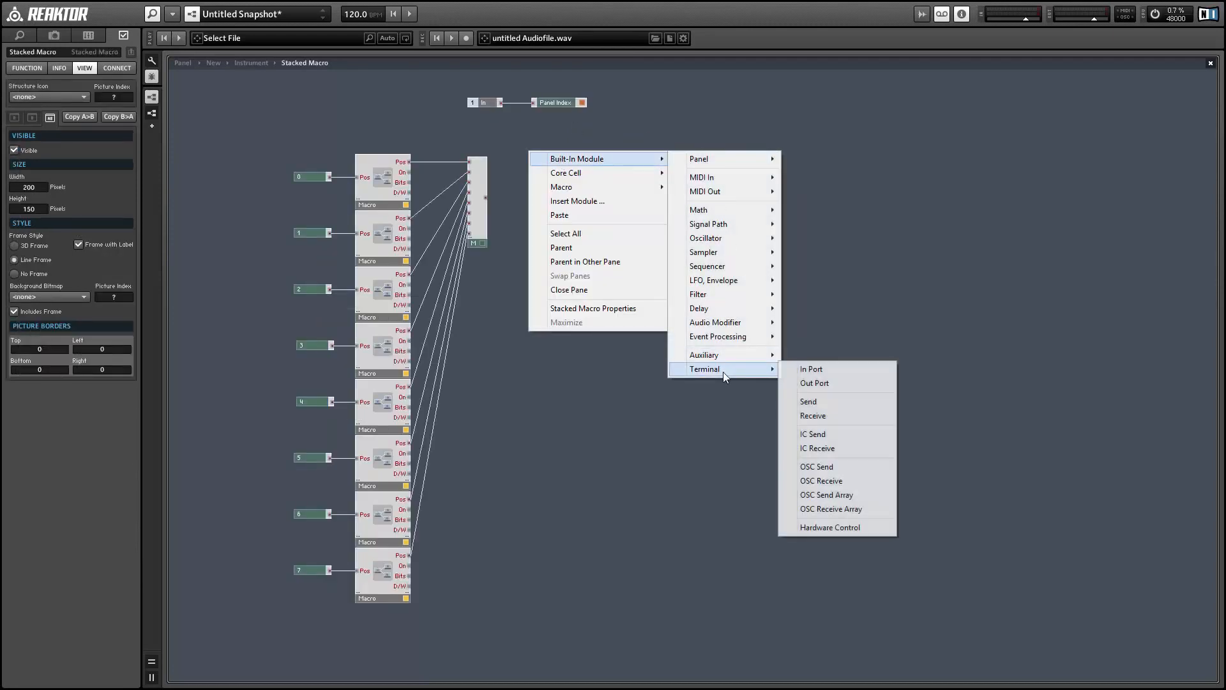
pyautogui.click(813, 434)
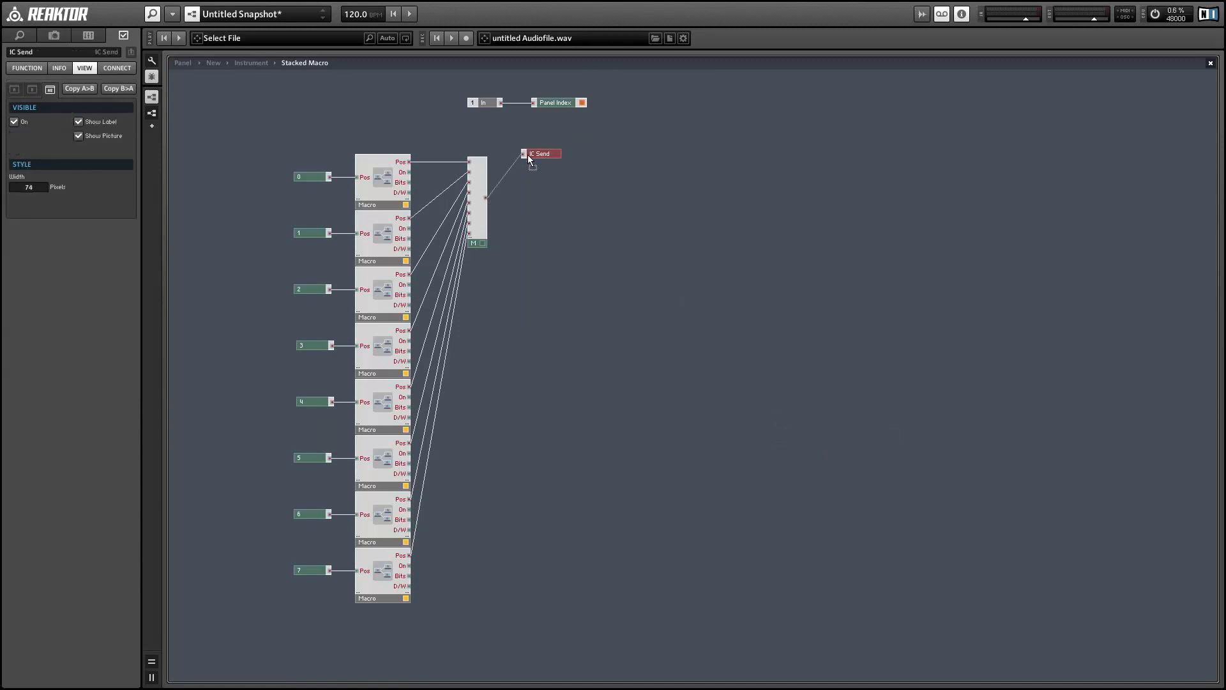
pyautogui.moveTo(540, 160); pyautogui.dragTo(491, 155)
pyautogui.moveTo(515, 164)
pyautogui.mouseDown()
pyautogui.moveTo(489, 148)
pyautogui.moveTo(504, 152)
pyautogui.mouseUp()
# Create an internal connection from the Stacked Macro's IC Send to the List.
pyautogui.doubleClick(520, 155)
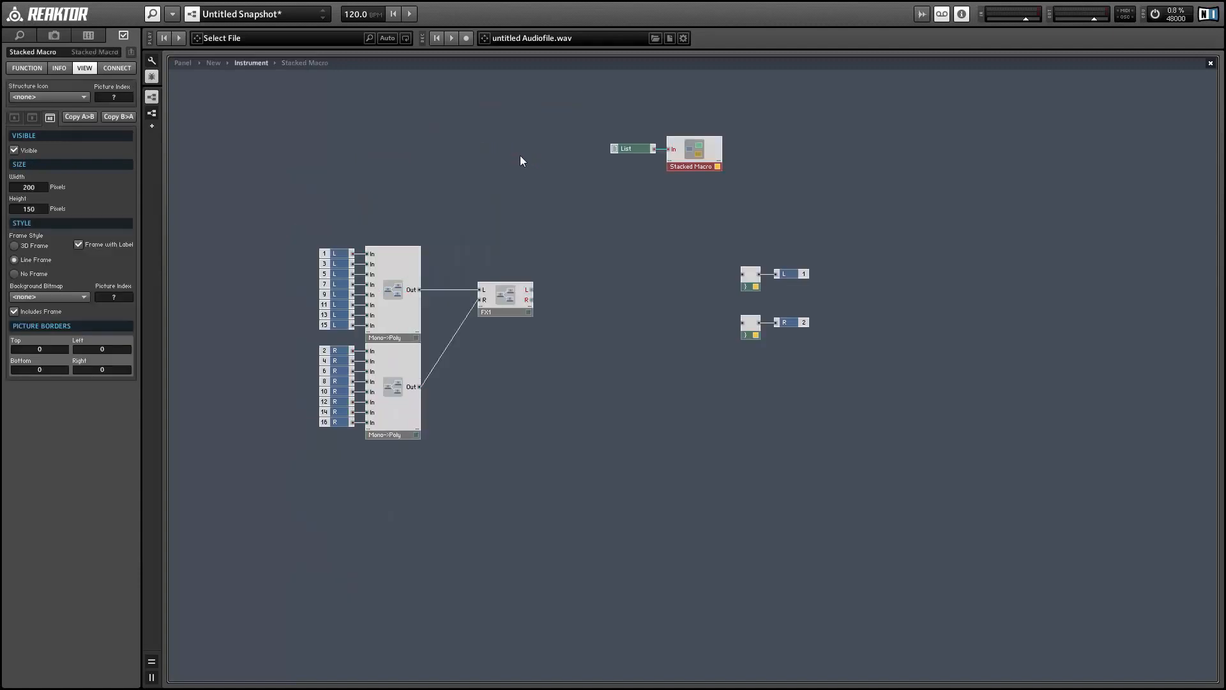
pyautogui.click(637, 144)
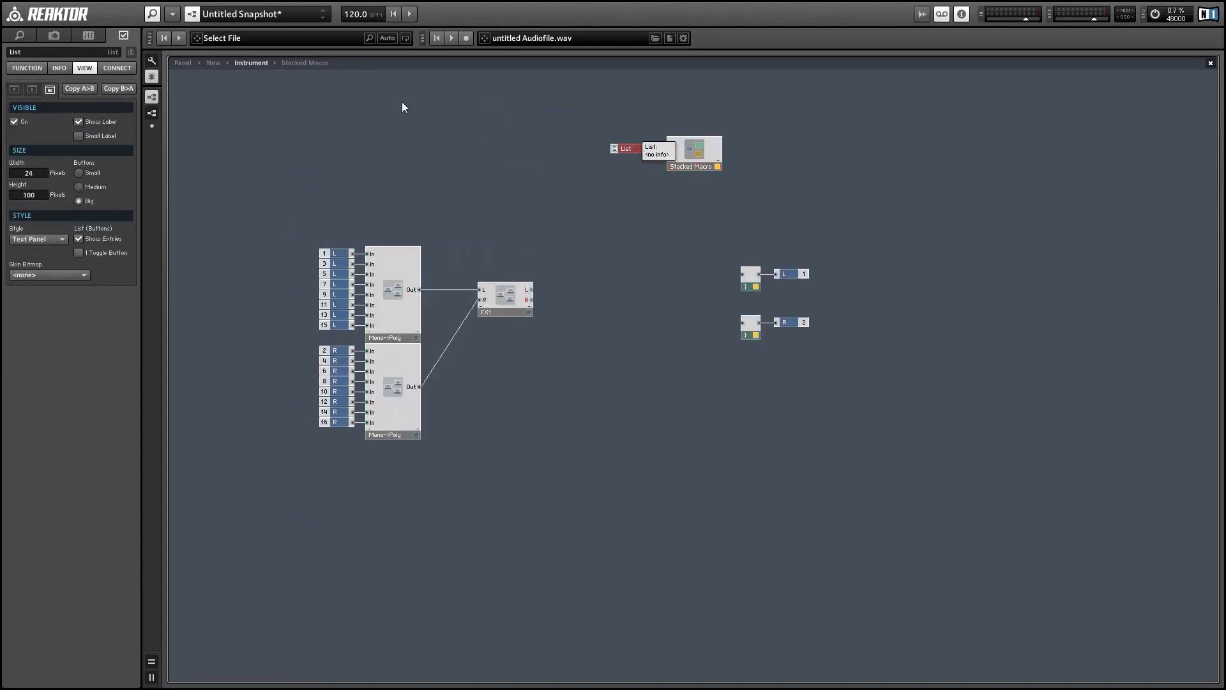
pyautogui.doubleClick(682, 147)
pyautogui.click(501, 151)
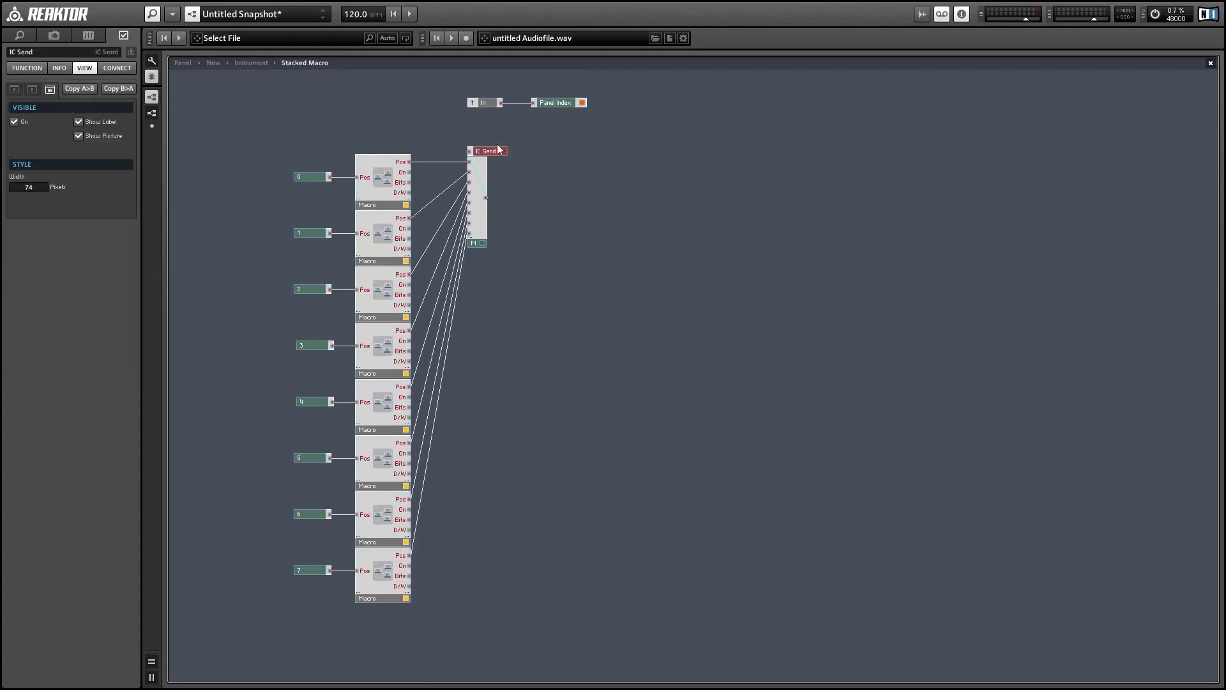
pyautogui.click(110, 68)
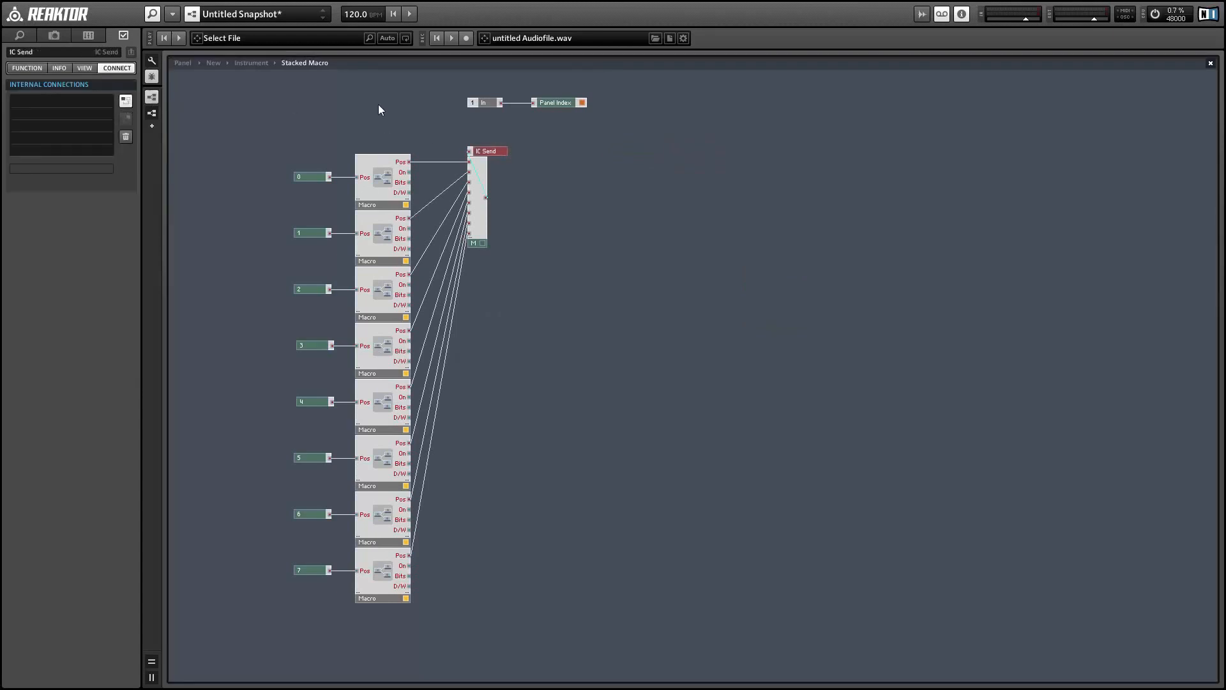
pyautogui.doubleClick(463, 144)
pyautogui.click(625, 153)
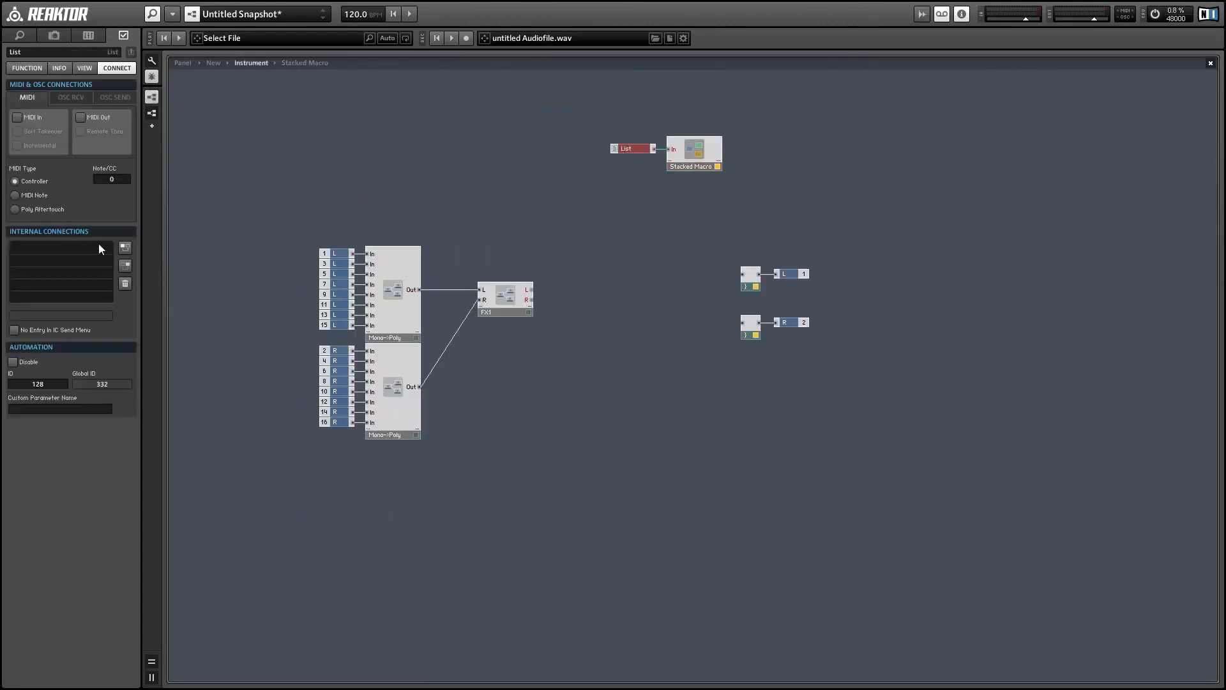
pyautogui.click(121, 265)
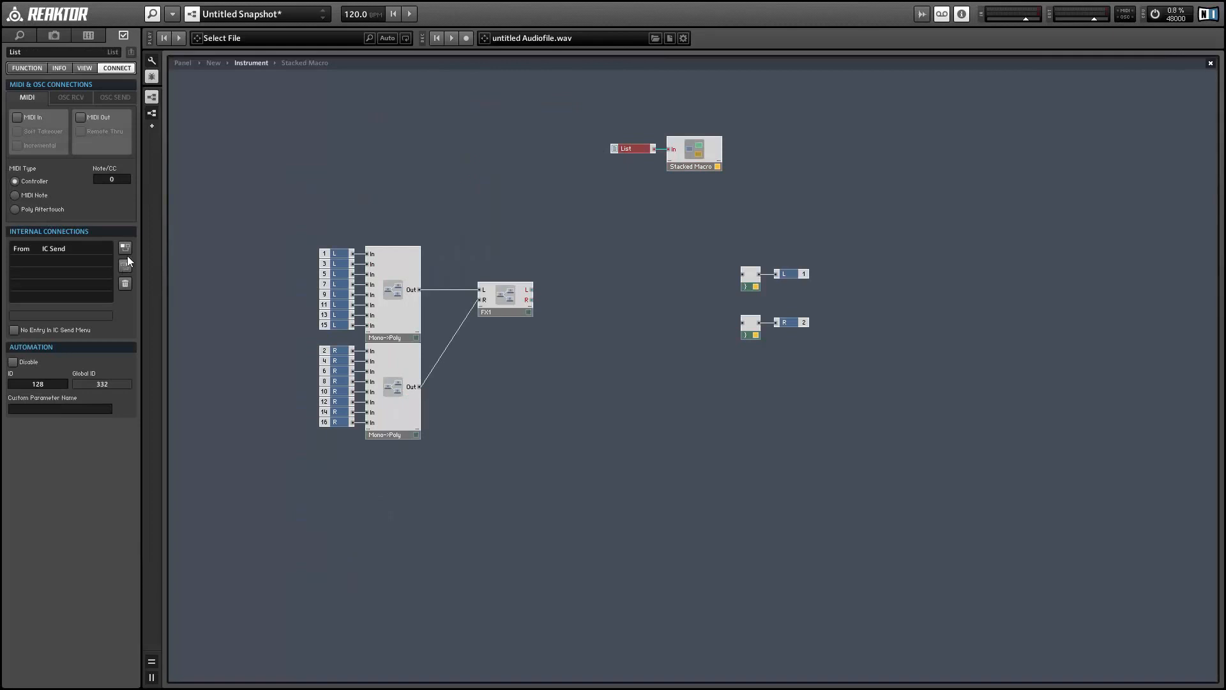
# Inspect the Note setting of the Sel. Gate in the Trigger of the Stacked Macro's first position macro.
pyautogui.doubleClick(712, 155)
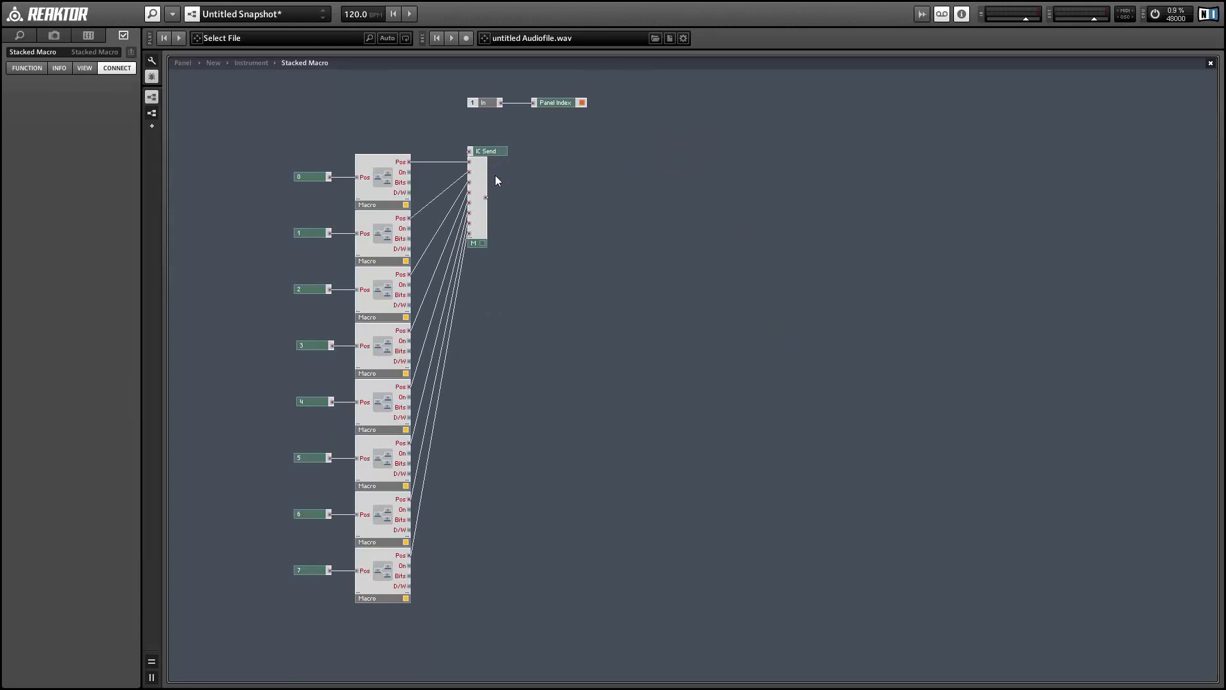
pyautogui.doubleClick(378, 188)
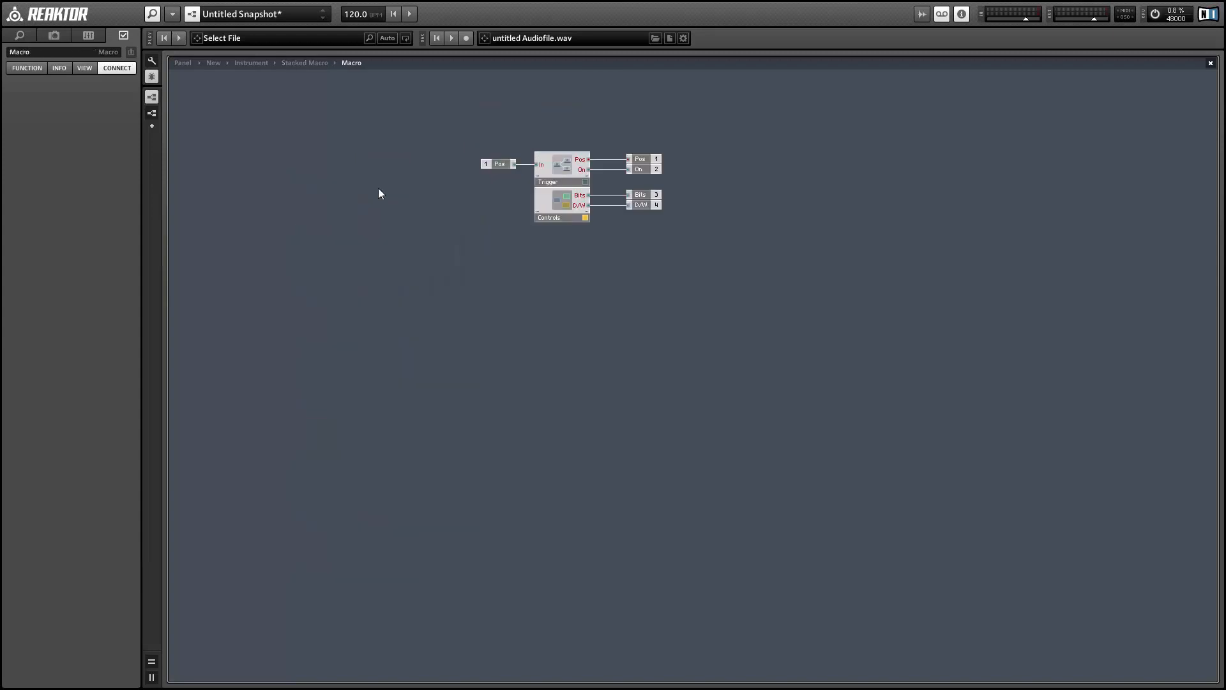
pyautogui.doubleClick(546, 167)
pyautogui.click(519, 166)
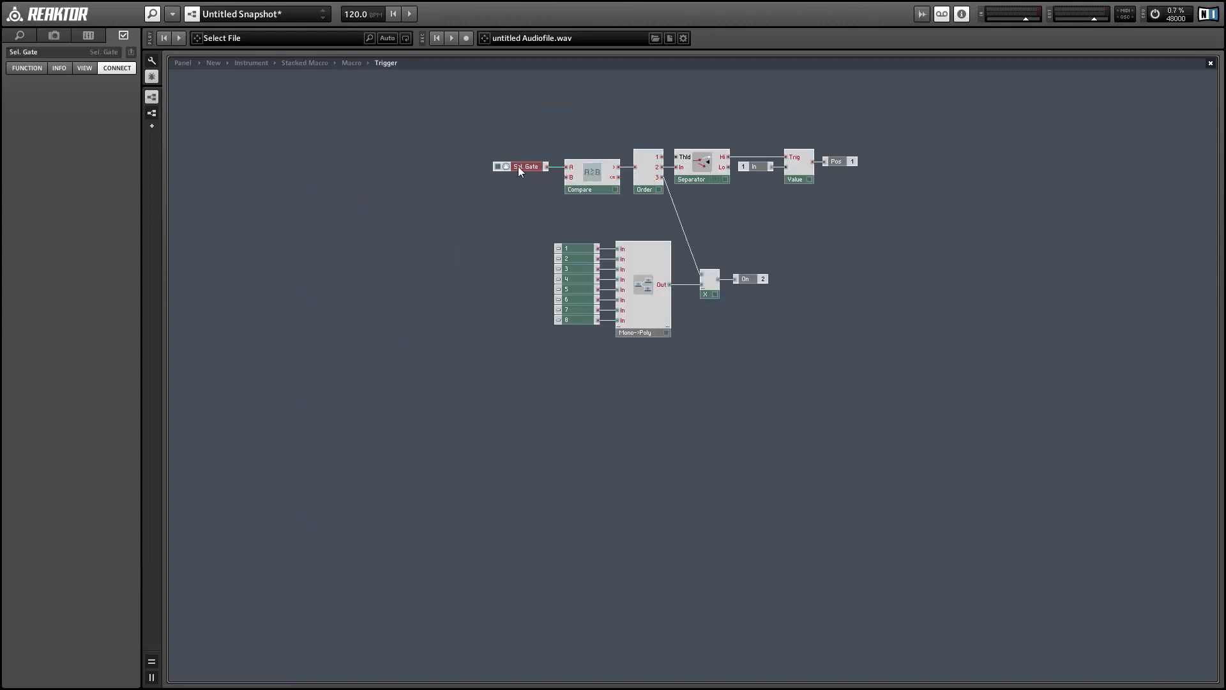
pyautogui.click(28, 68)
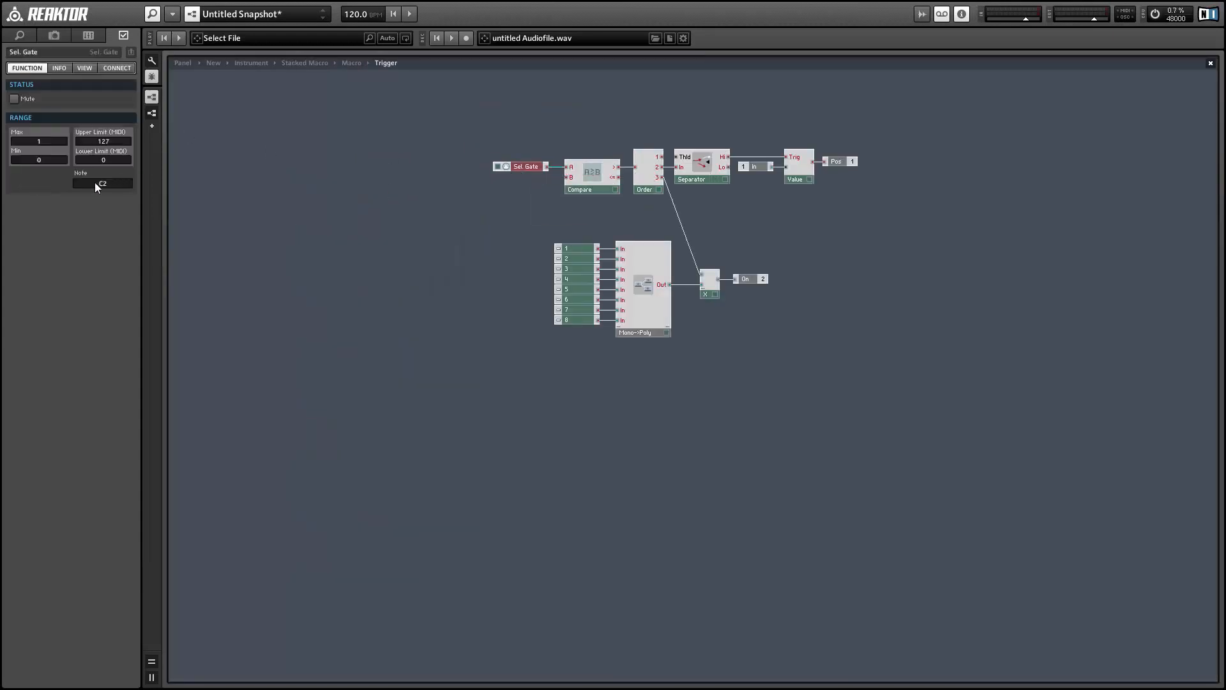
pyautogui.doubleClick(496, 221)
pyautogui.doubleClick(495, 219)
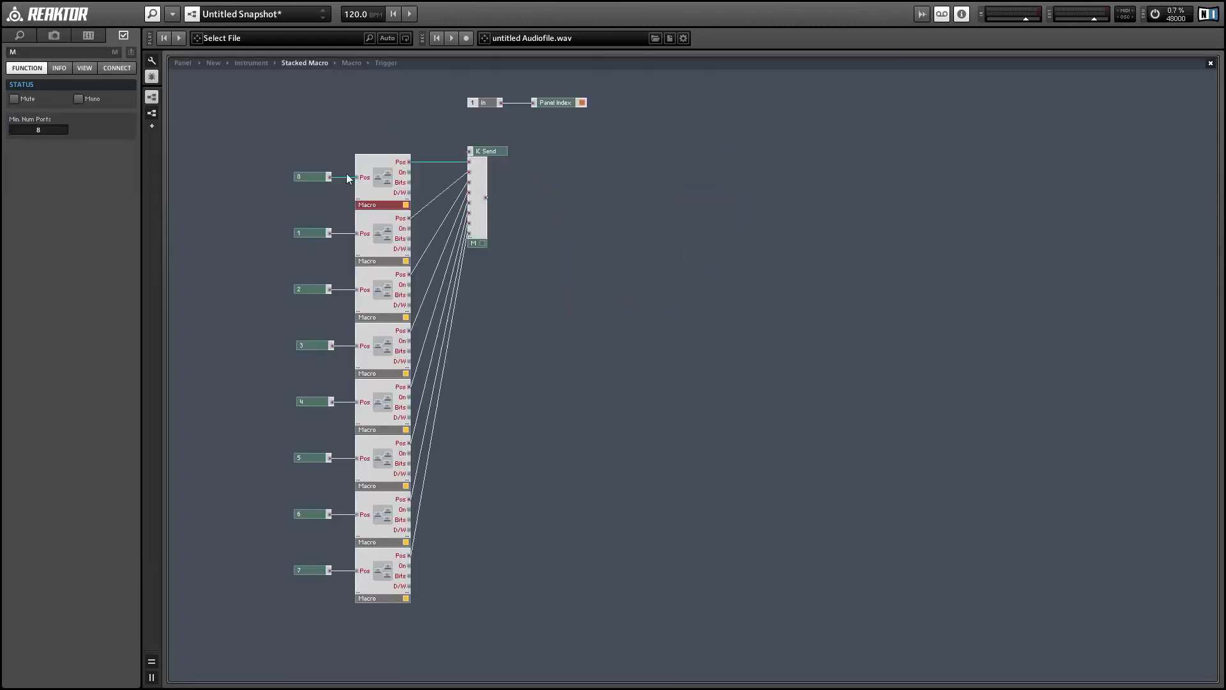
# Change the Note of the Sel. Gate inside the second position macro's Trigger and return to the Stacked Macro.
pyautogui.doubleClick(371, 234)
pyautogui.doubleClick(551, 179)
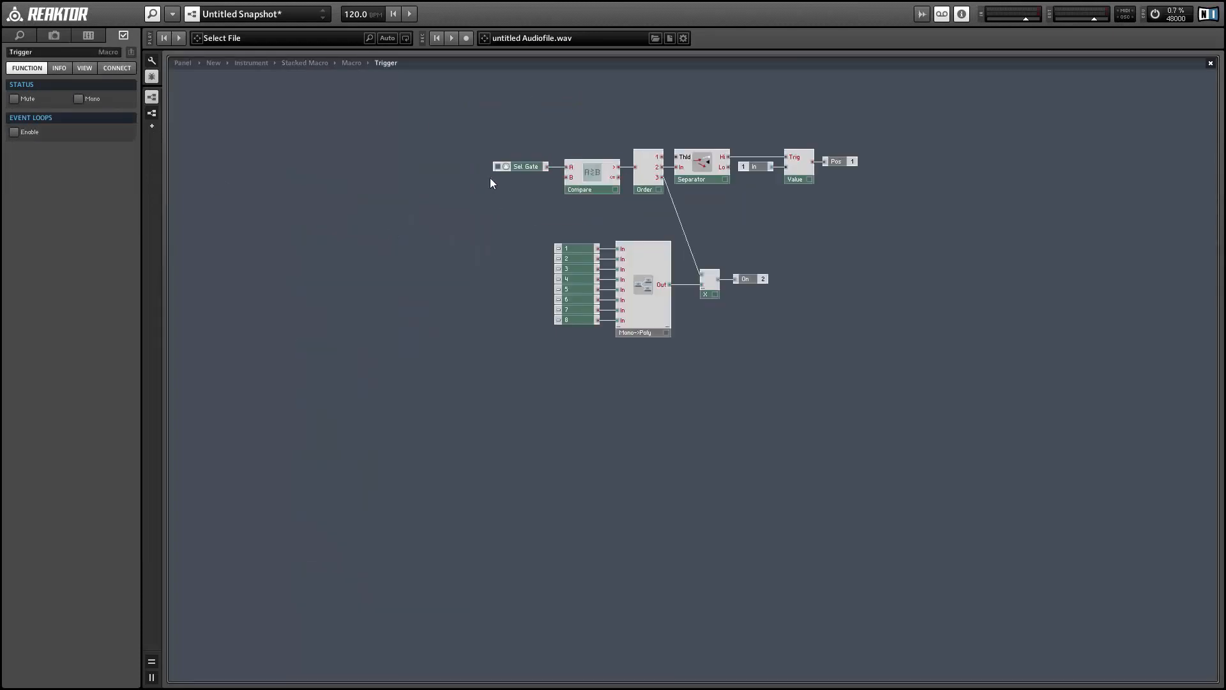
pyautogui.click(513, 164)
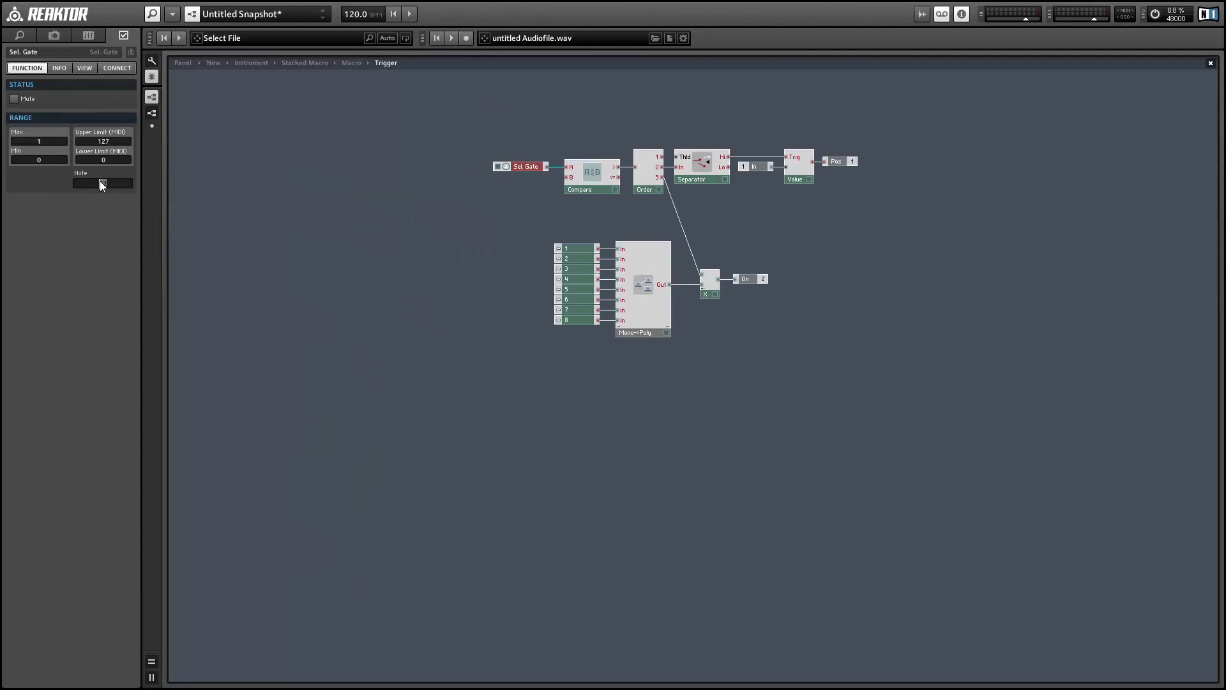
pyautogui.doubleClick(332, 239)
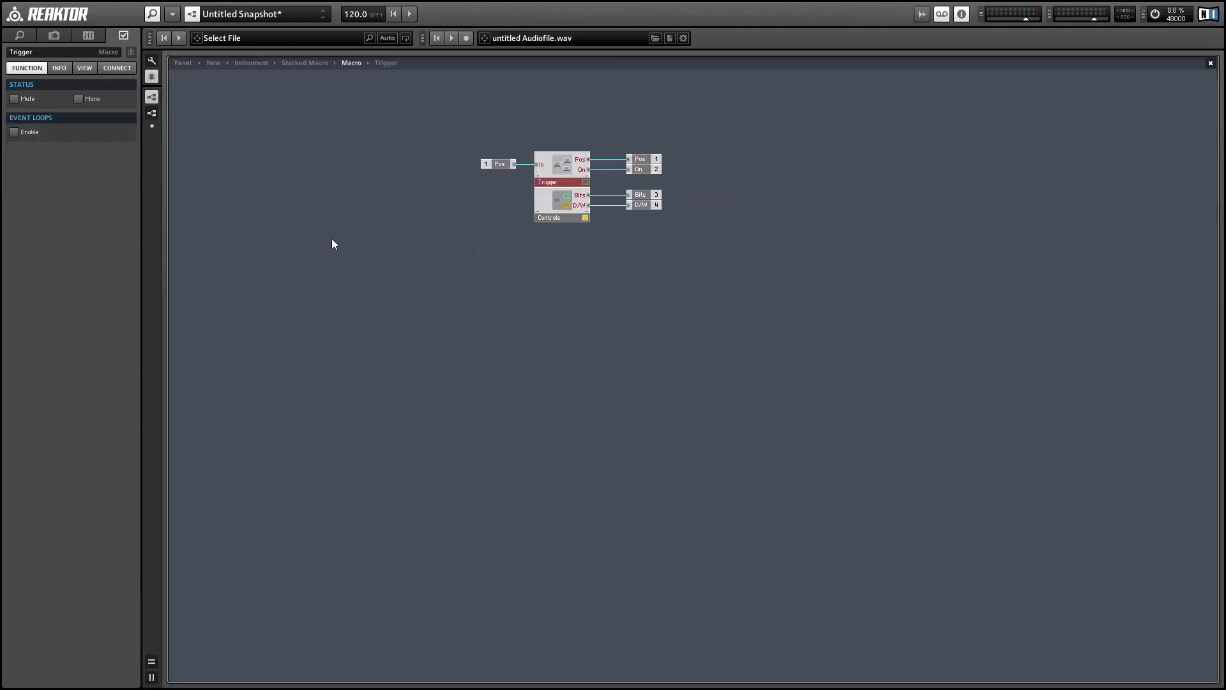
pyautogui.doubleClick(331, 239)
# Set the Note of the Sel. Gate inside the third position macro's Trigger to 50.
pyautogui.doubleClick(380, 286)
pyautogui.doubleClick(559, 175)
pyautogui.click(514, 169)
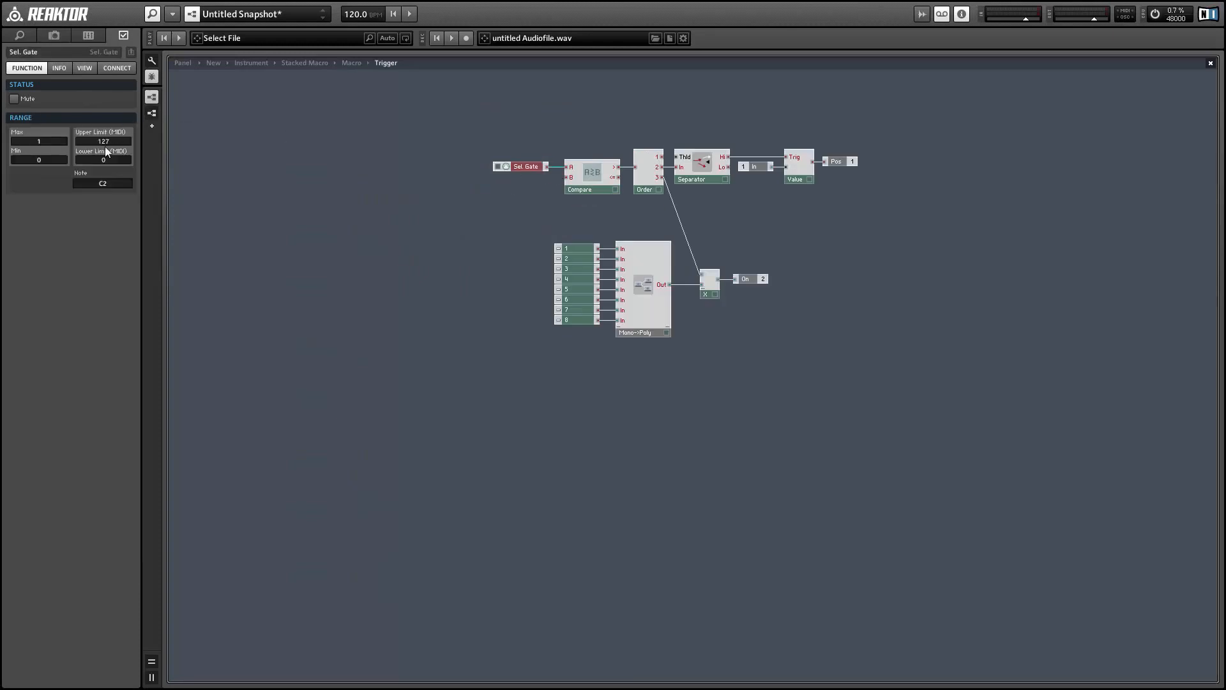
pyautogui.doubleClick(100, 183)
pyautogui.write('50')
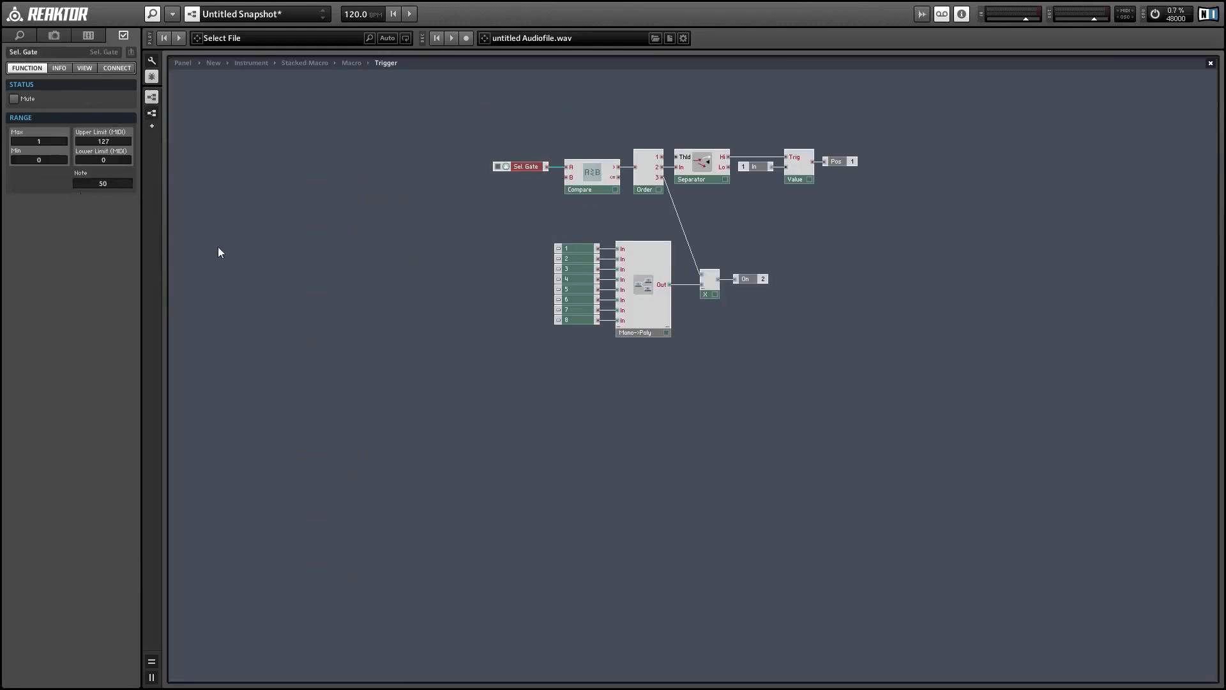
pyautogui.doubleClick(218, 248)
pyautogui.doubleClick(218, 248)
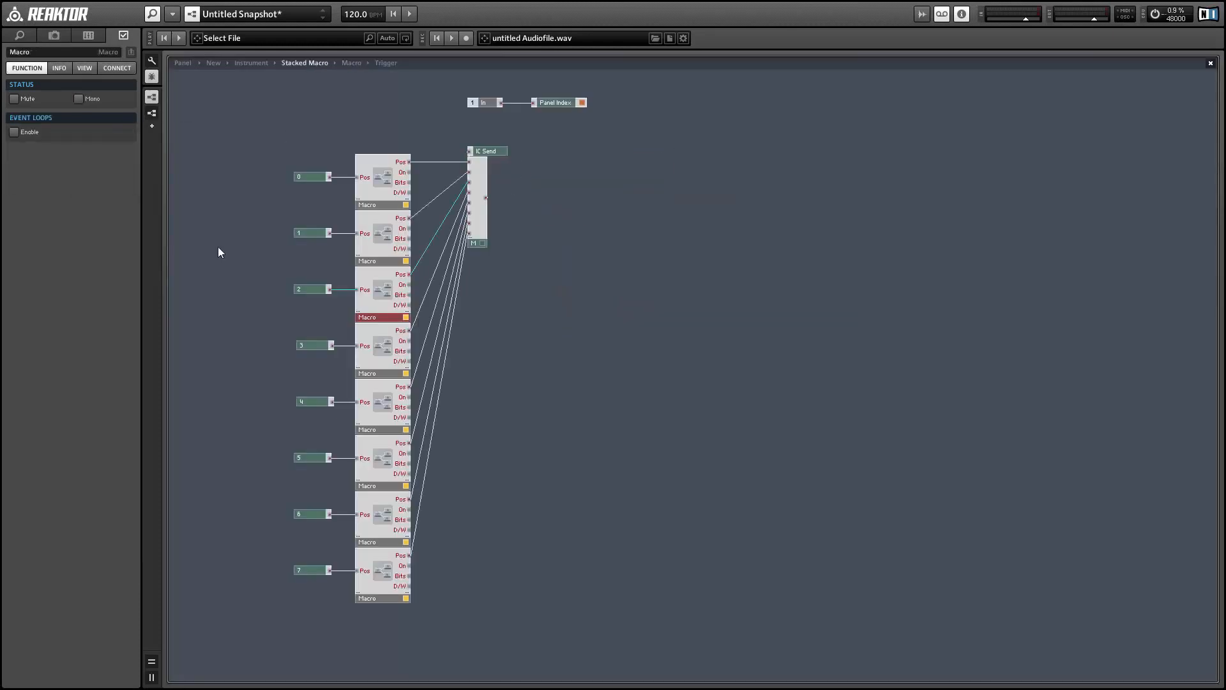
# Change the Note of the Sel. Gate inside the fourth position macro's Trigger and return to the Stacked Macro.
pyautogui.doubleClick(375, 355)
pyautogui.doubleClick(554, 173)
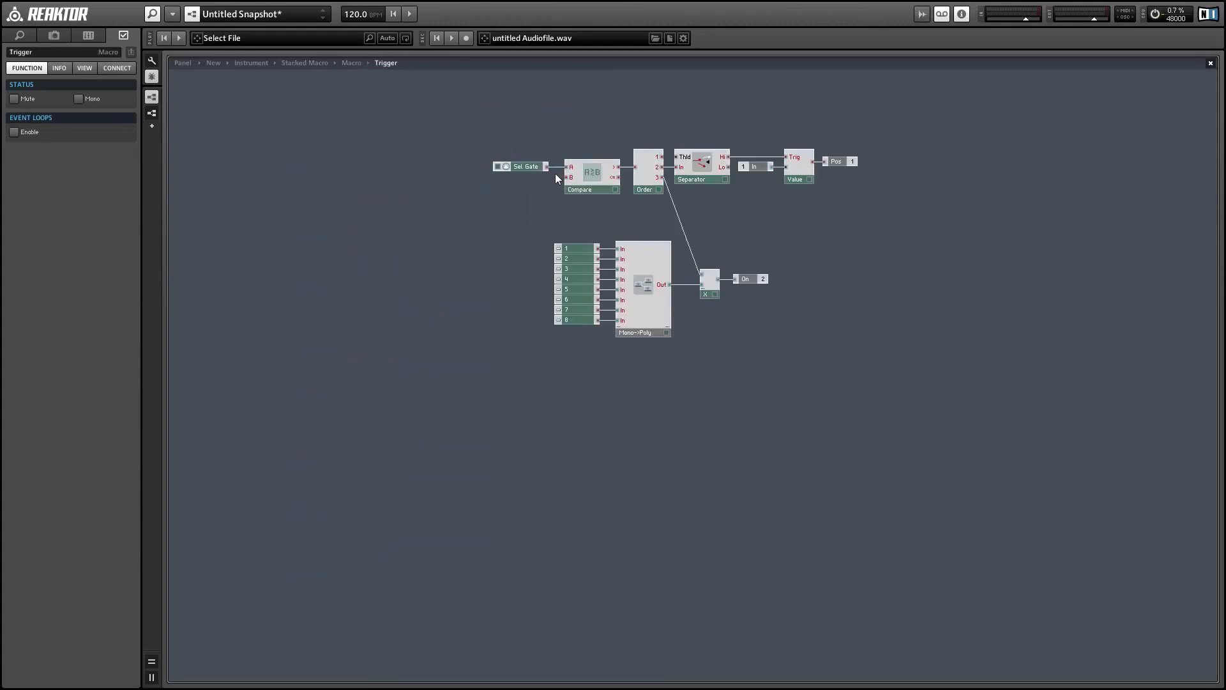
pyautogui.click(530, 167)
pyautogui.click(100, 184)
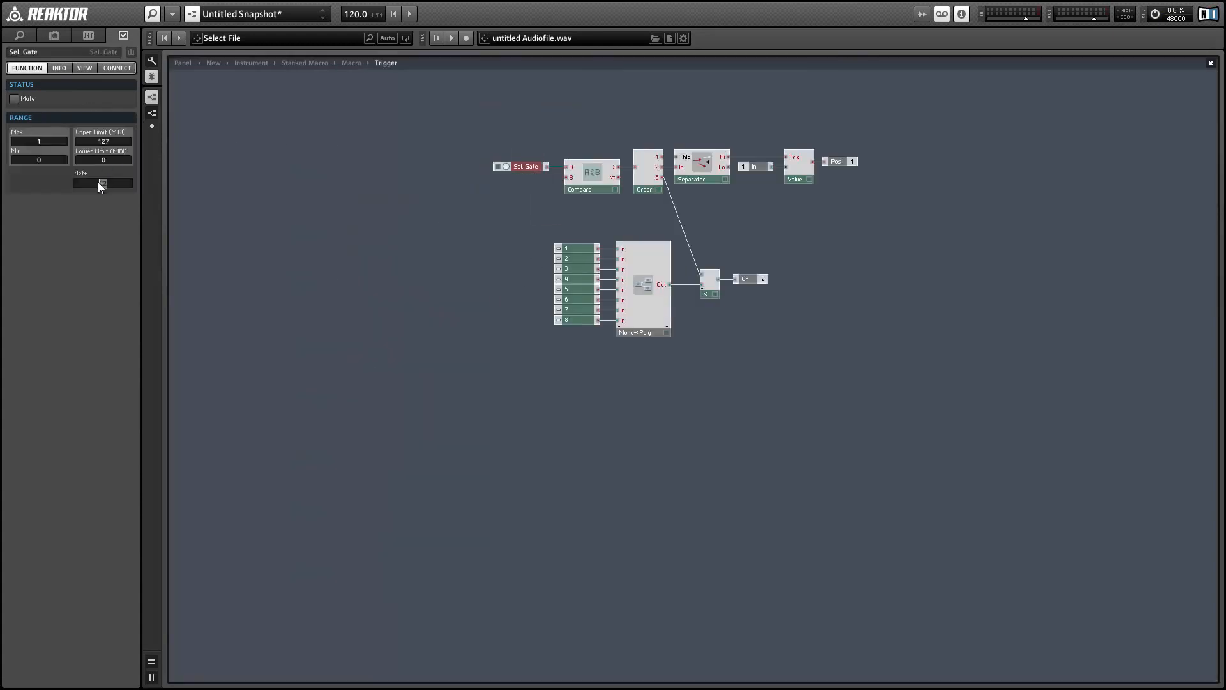
pyautogui.doubleClick(270, 258)
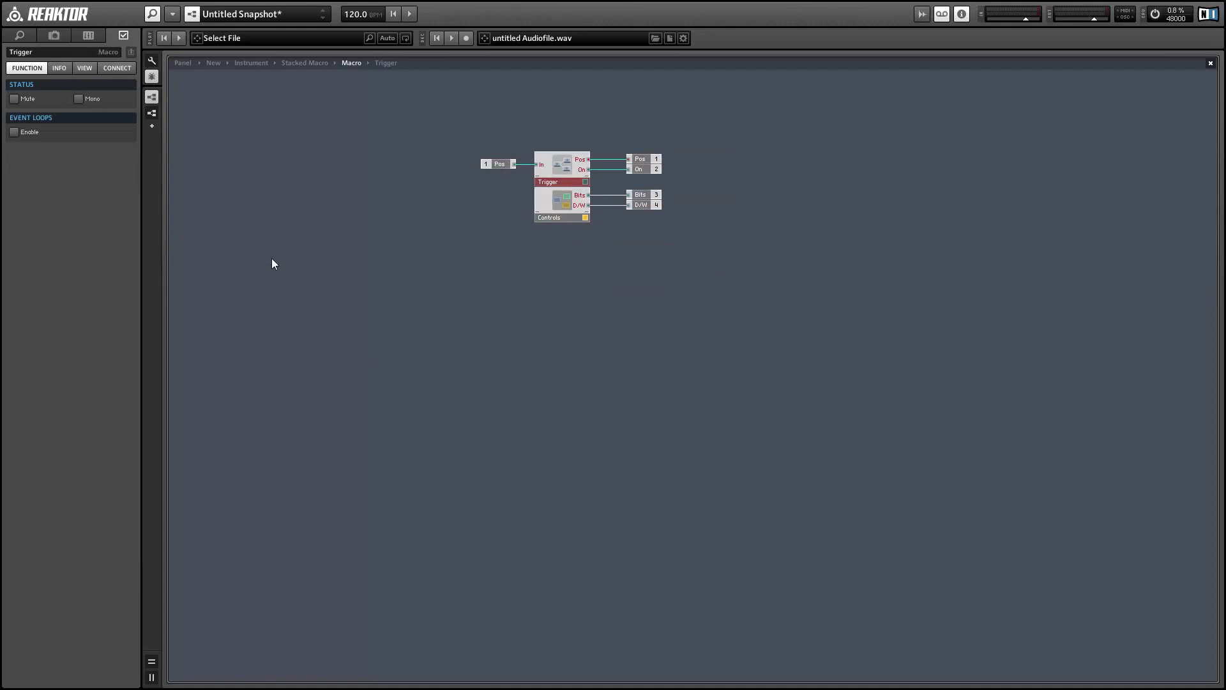
pyautogui.doubleClick(472, 249)
# Change the Note of the Sel. Gate inside the fifth position macro's Trigger and return to the Stacked Macro.
pyautogui.doubleClick(378, 402)
pyautogui.doubleClick(555, 180)
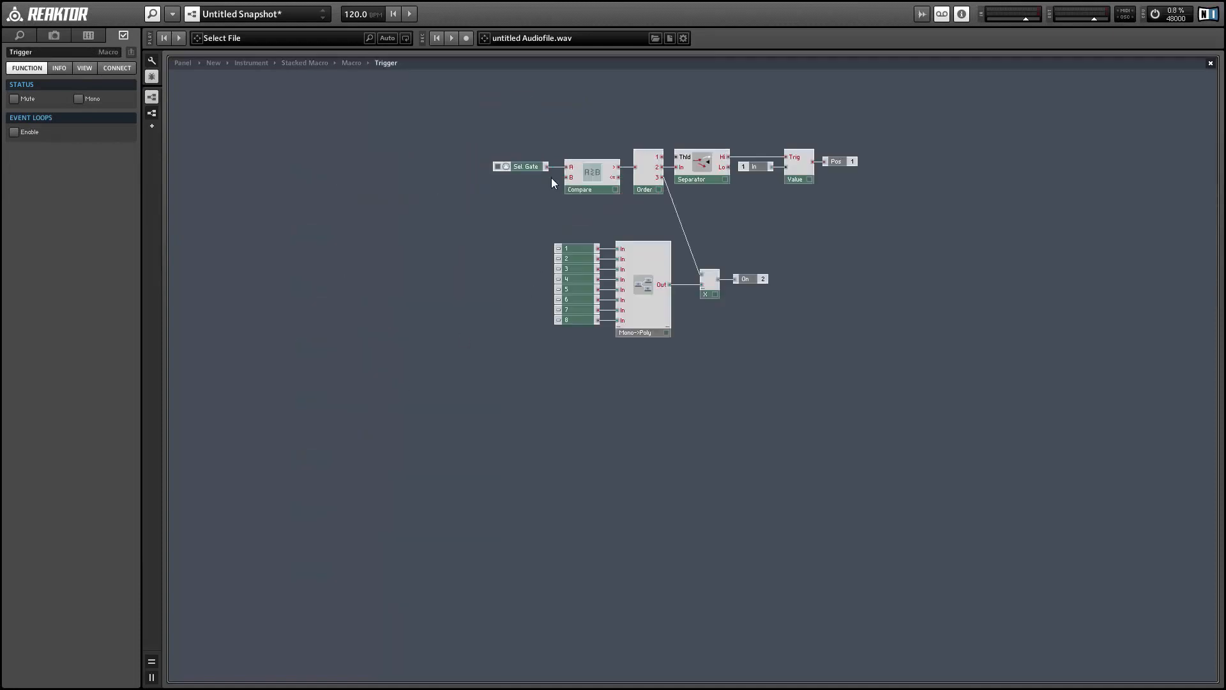
pyautogui.click(514, 169)
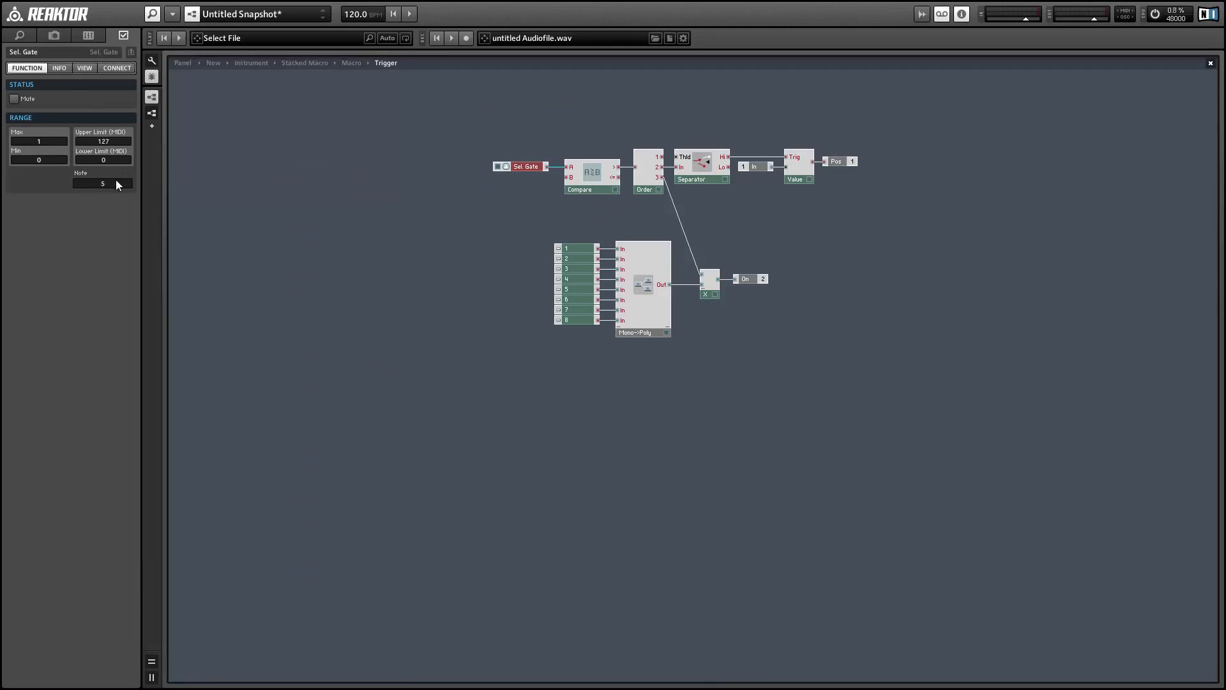
pyautogui.doubleClick(484, 267)
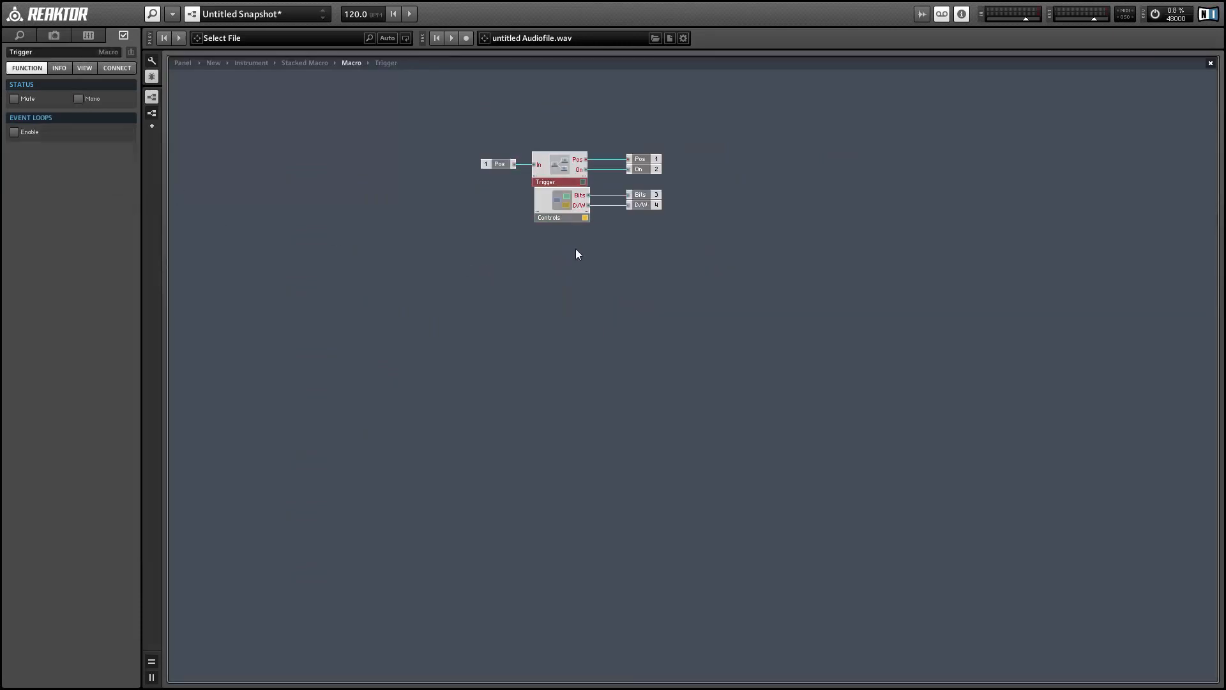
pyautogui.click(560, 204)
pyautogui.doubleClick(570, 283)
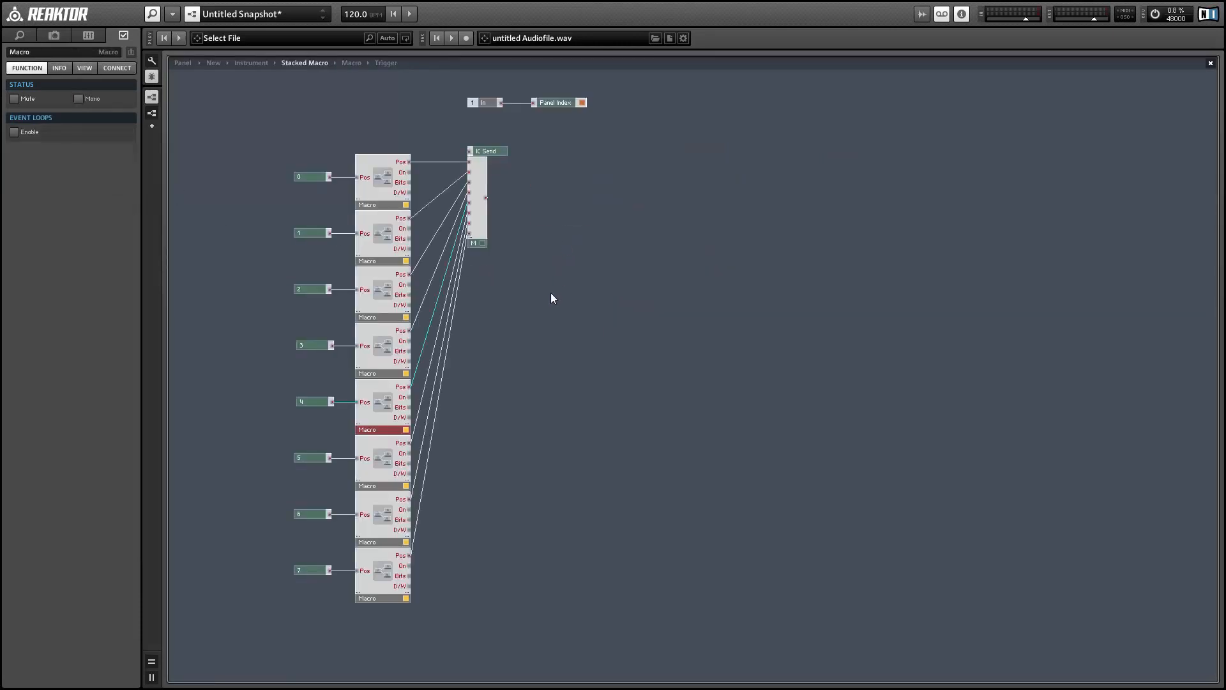
# Set the Note of the Sel. Gate inside the sixth position macro's Trigger to 53.
pyautogui.doubleClick(366, 423)
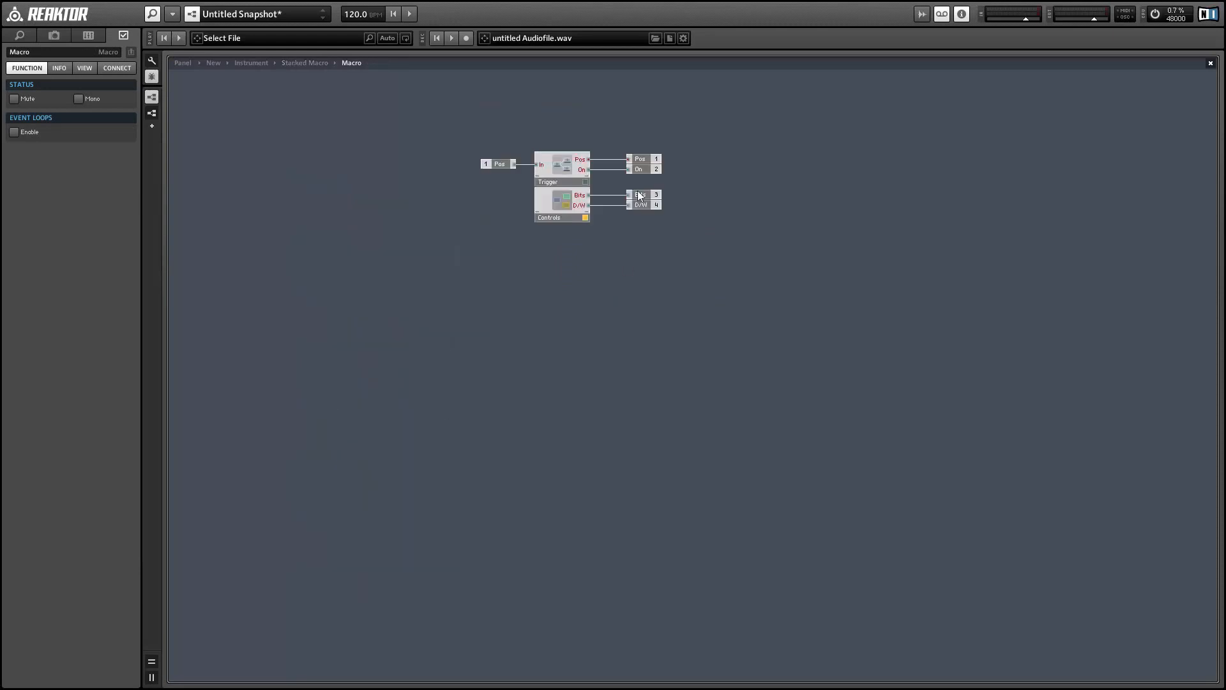
pyautogui.doubleClick(553, 171)
pyautogui.moveTo(520, 169); pyautogui.dragTo(520, 167)
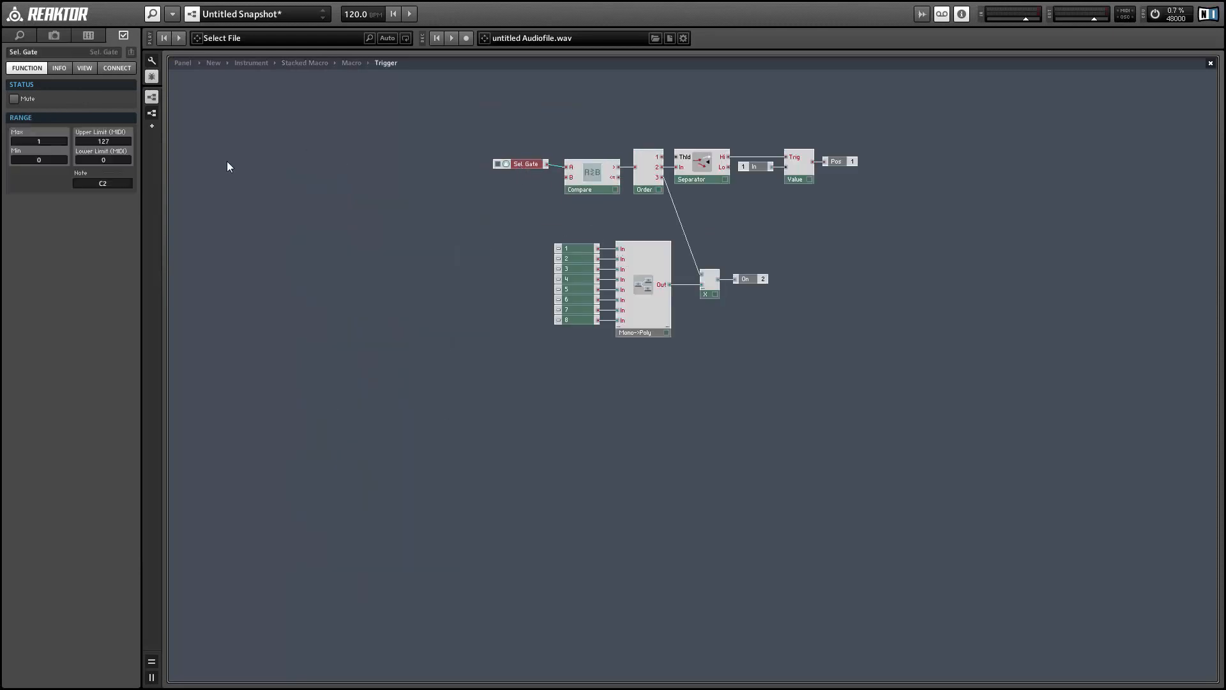
pyautogui.scroll(-1, 123, 182)
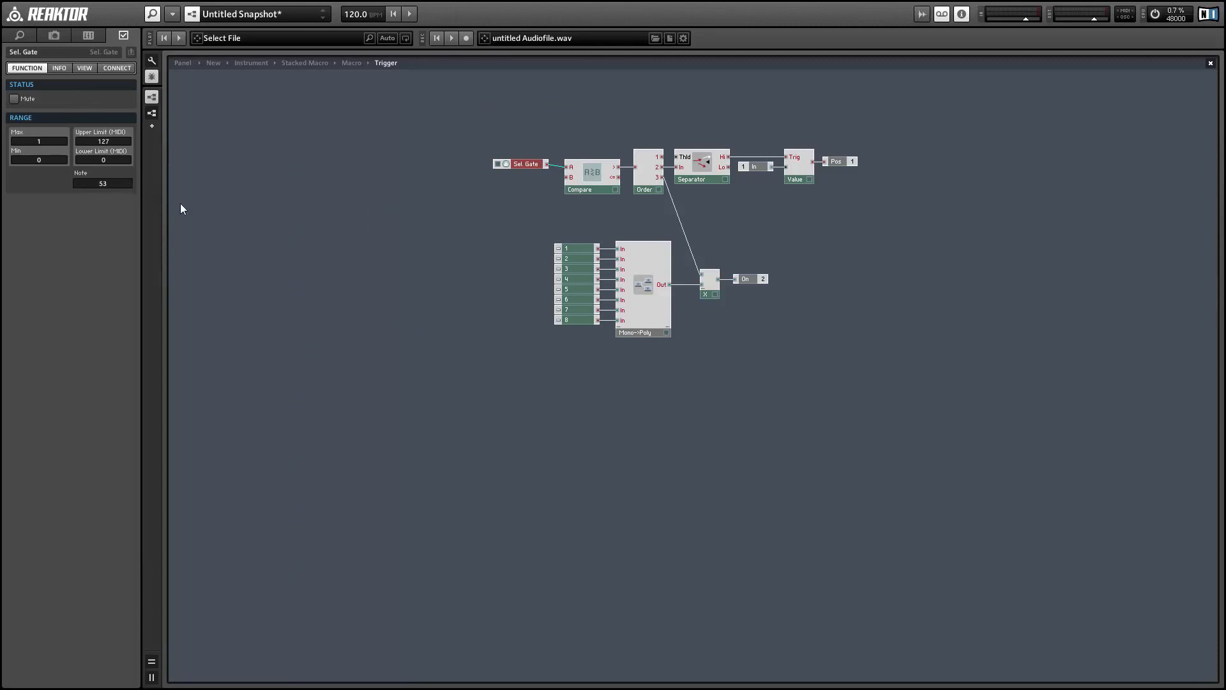
pyautogui.click(402, 204)
pyautogui.click(523, 169)
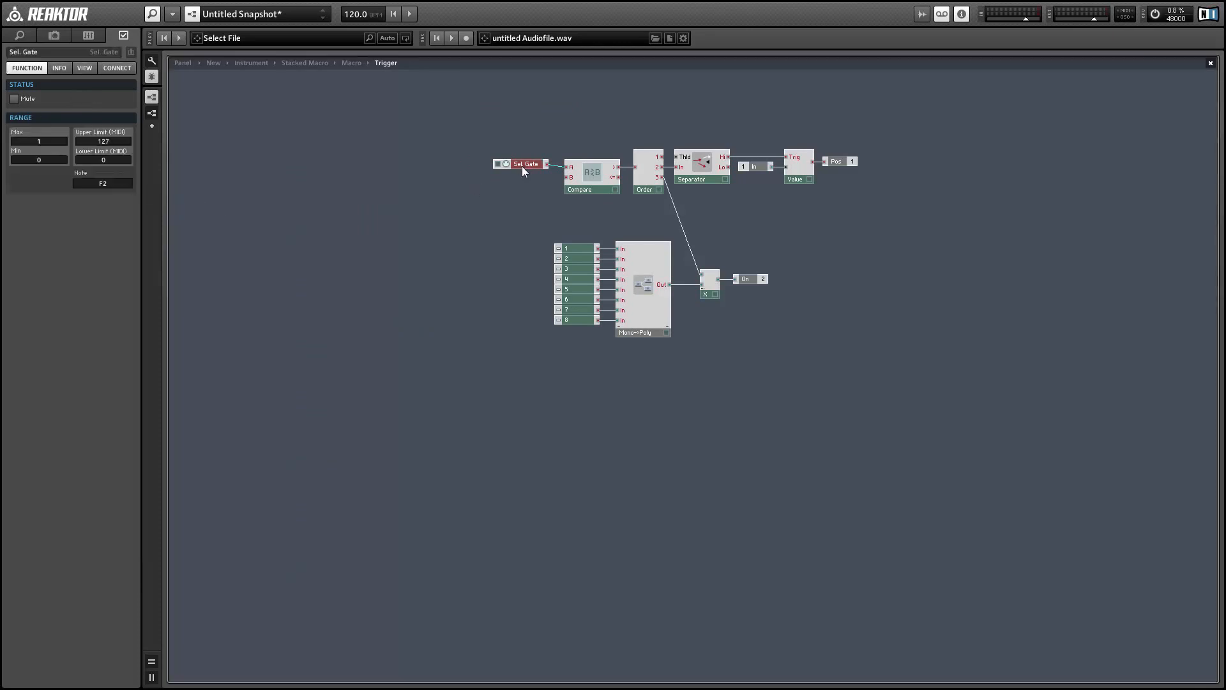
pyautogui.doubleClick(524, 217)
pyautogui.doubleClick(506, 234)
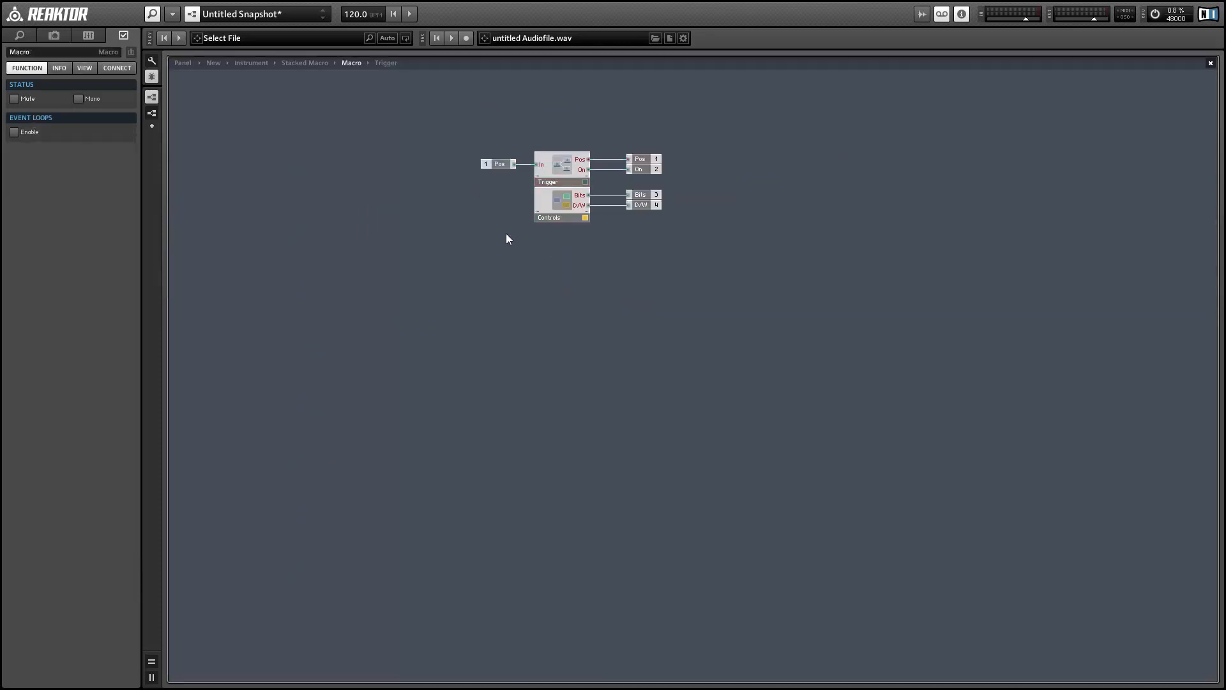
# Change the Note of the Sel. Gate inside the seventh position macro's Trigger and return to the Stacked Macro.
pyautogui.doubleClick(381, 527)
pyautogui.doubleClick(562, 172)
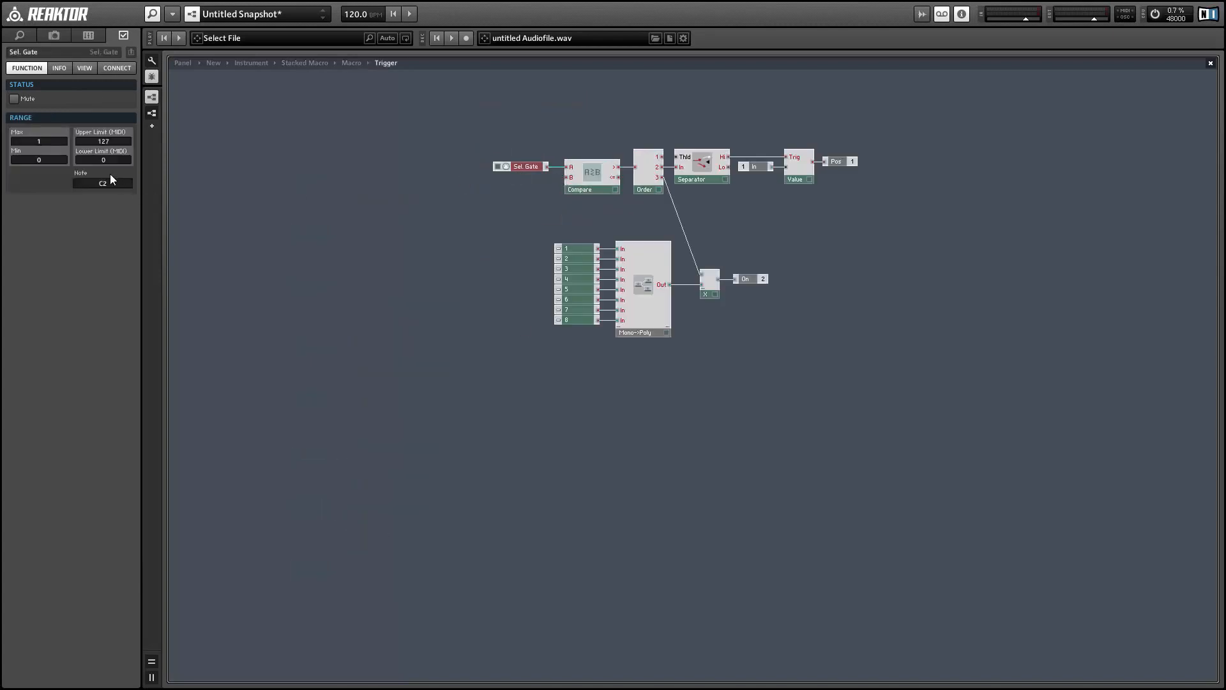
pyautogui.doubleClick(272, 257)
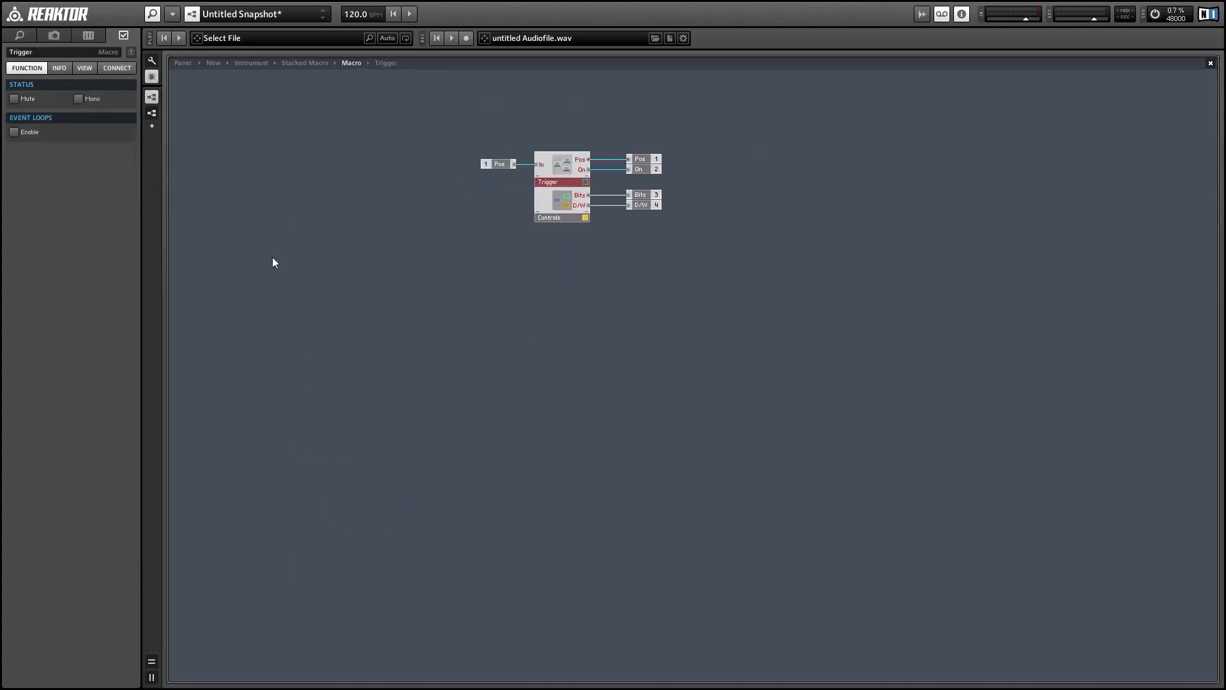
pyautogui.doubleClick(342, 333)
# Change the Note of the Sel. Gate inside the eighth position macro's Trigger and return to the Stacked Macro.
pyautogui.doubleClick(385, 581)
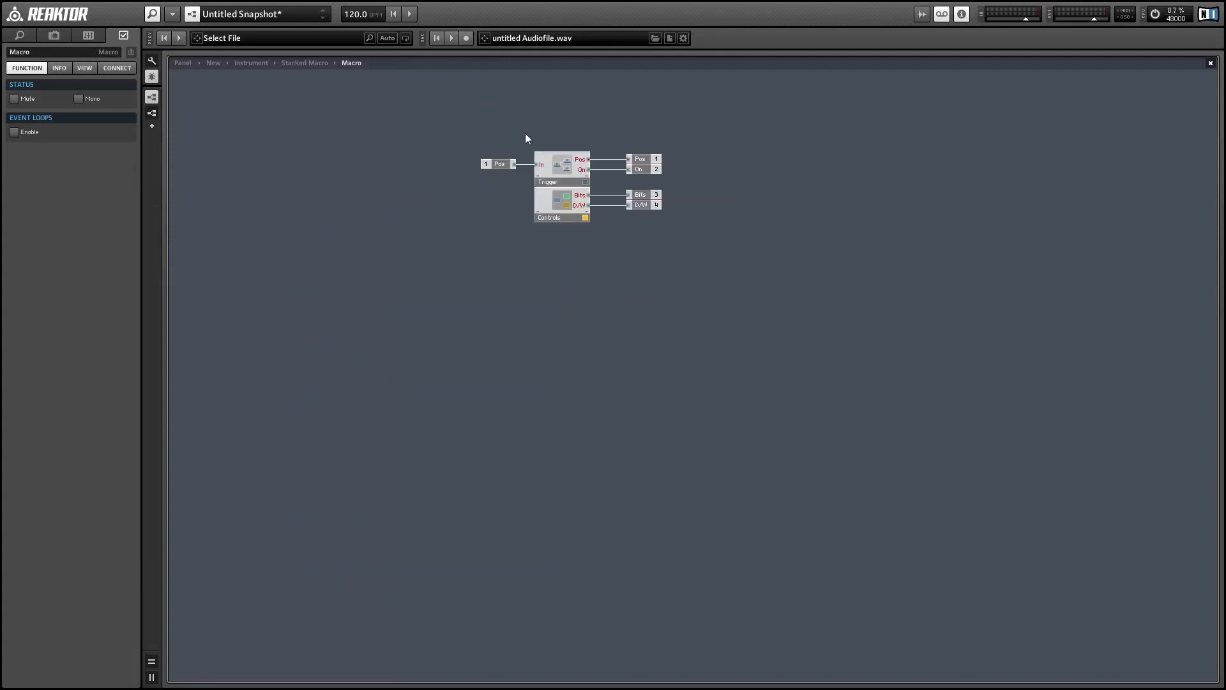
pyautogui.doubleClick(553, 164)
pyautogui.click(525, 166)
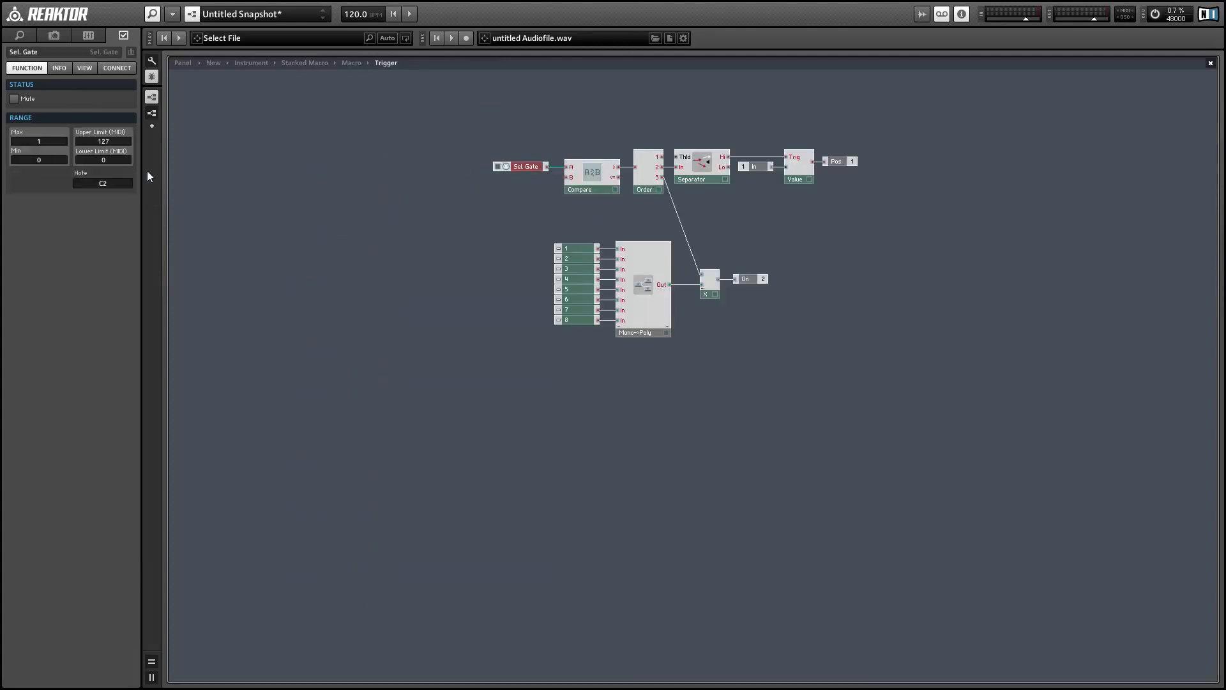
pyautogui.click(258, 216)
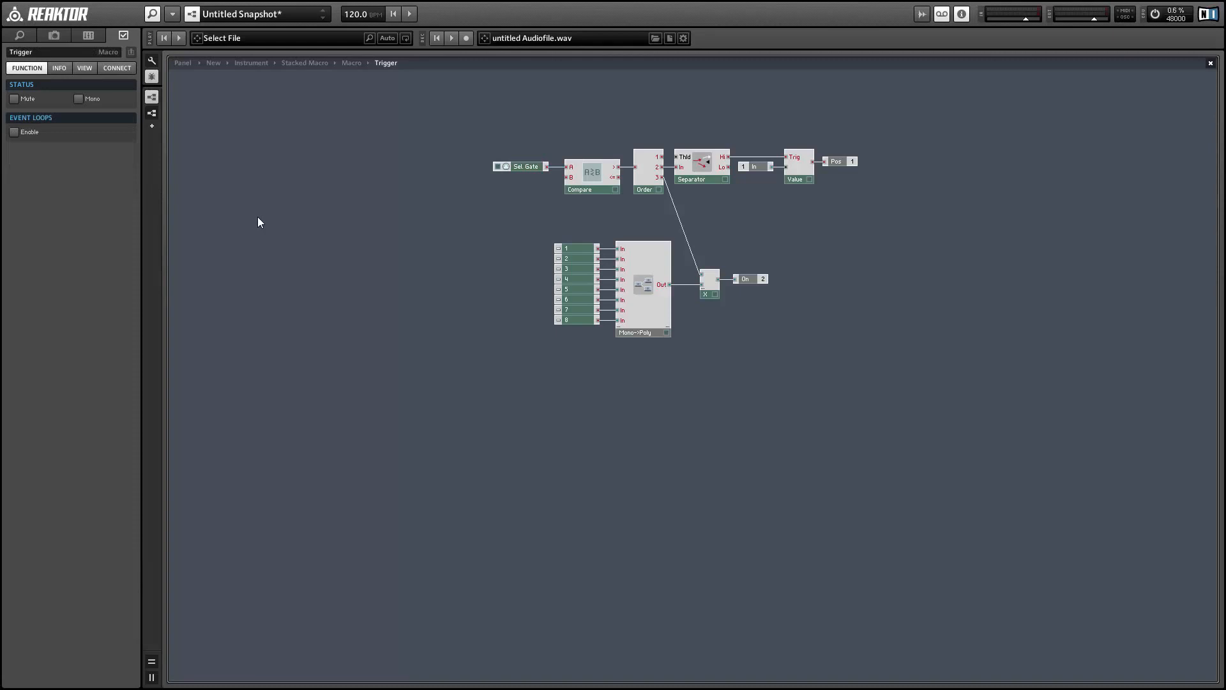
pyautogui.doubleClick(365, 240)
pyautogui.doubleClick(365, 240)
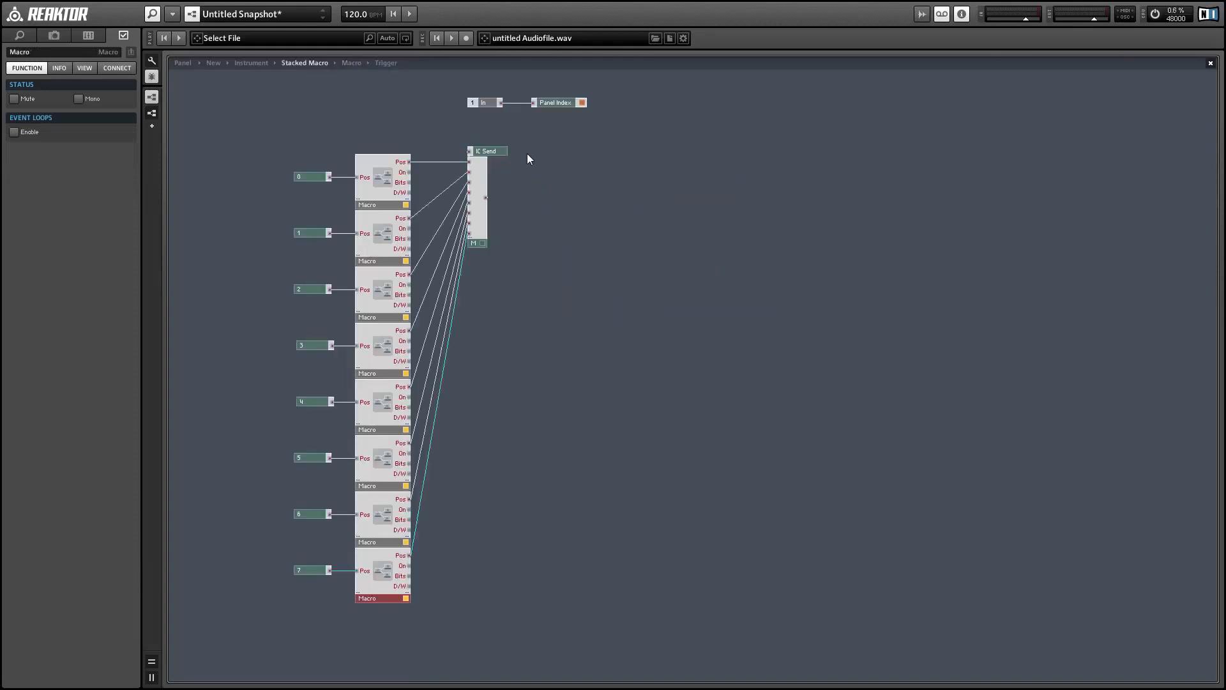
# Unlock the instrument panel for editing and turn off the IC Send's panel visibility.
pyautogui.click(495, 152)
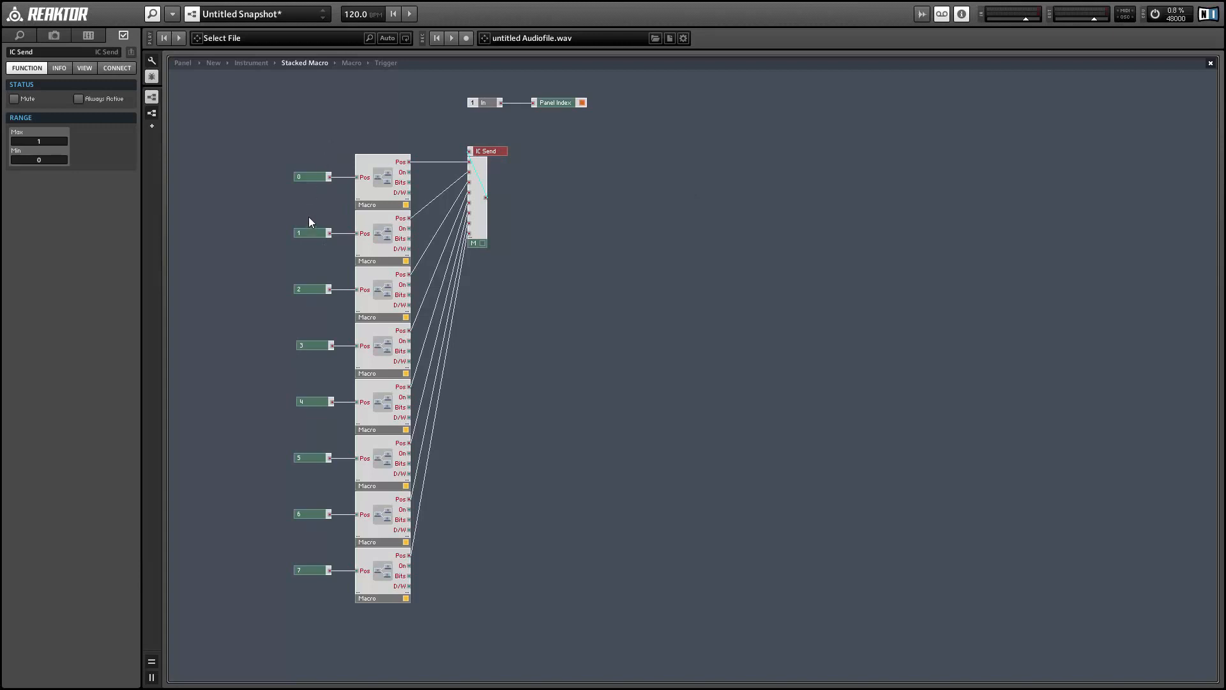
pyautogui.click(185, 64)
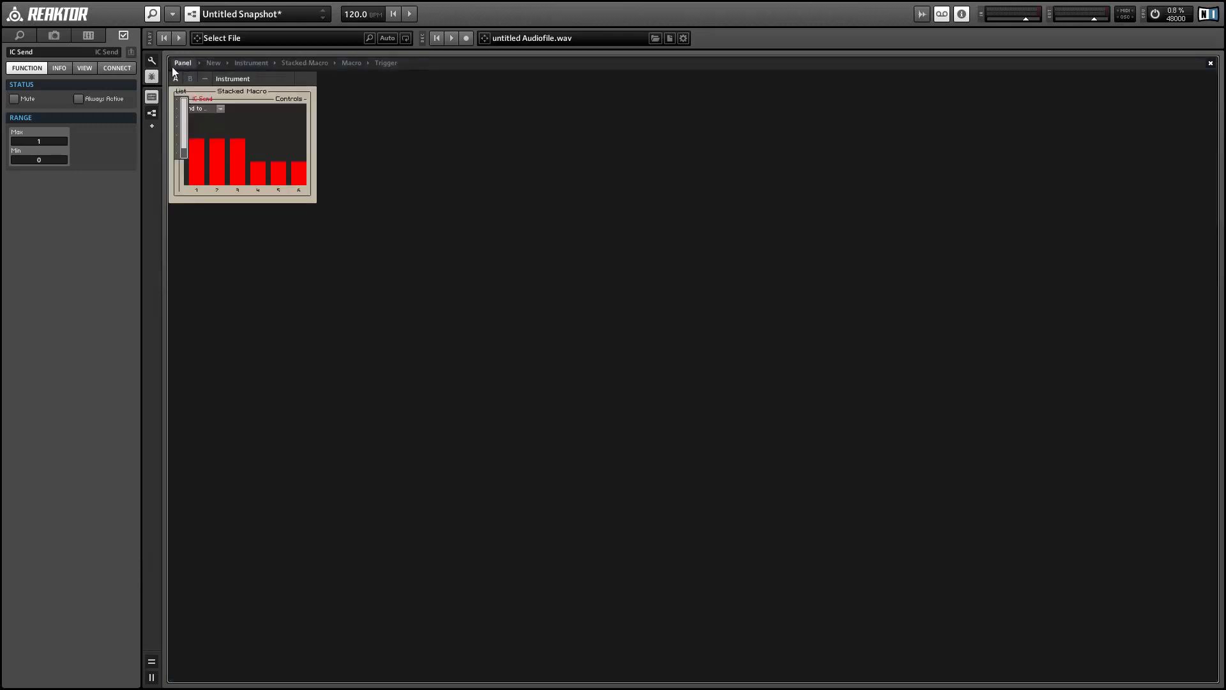
pyautogui.click(150, 61)
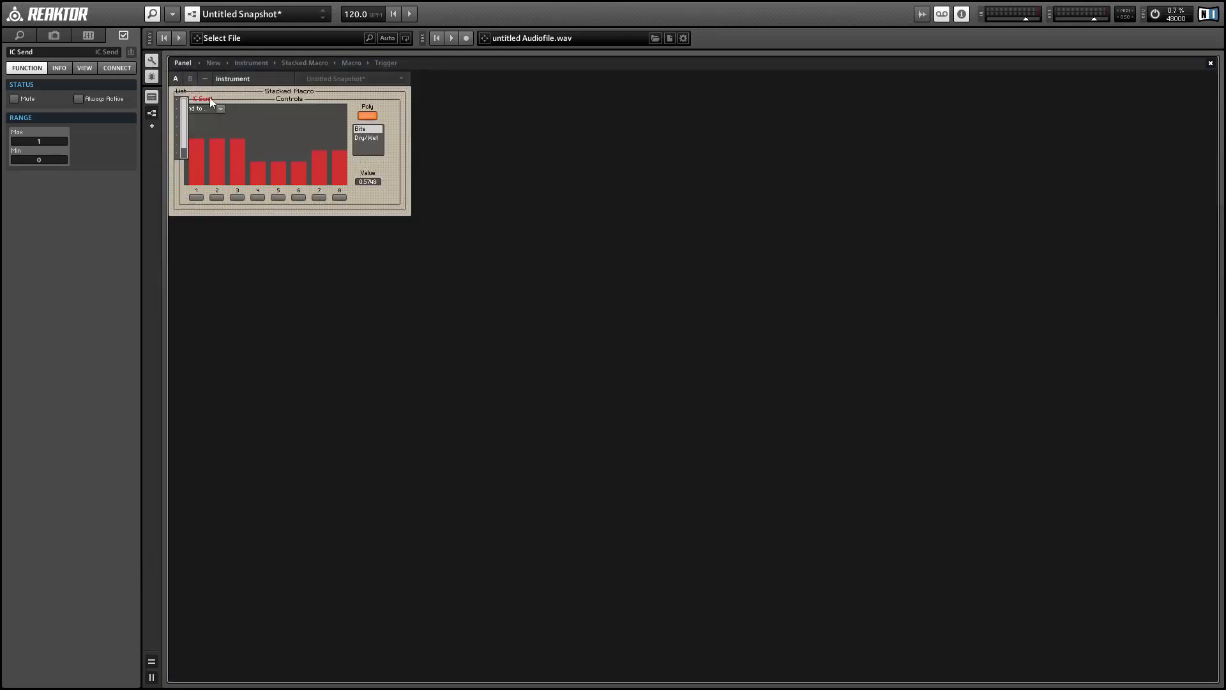
pyautogui.moveTo(225, 99); pyautogui.dragTo(277, 248)
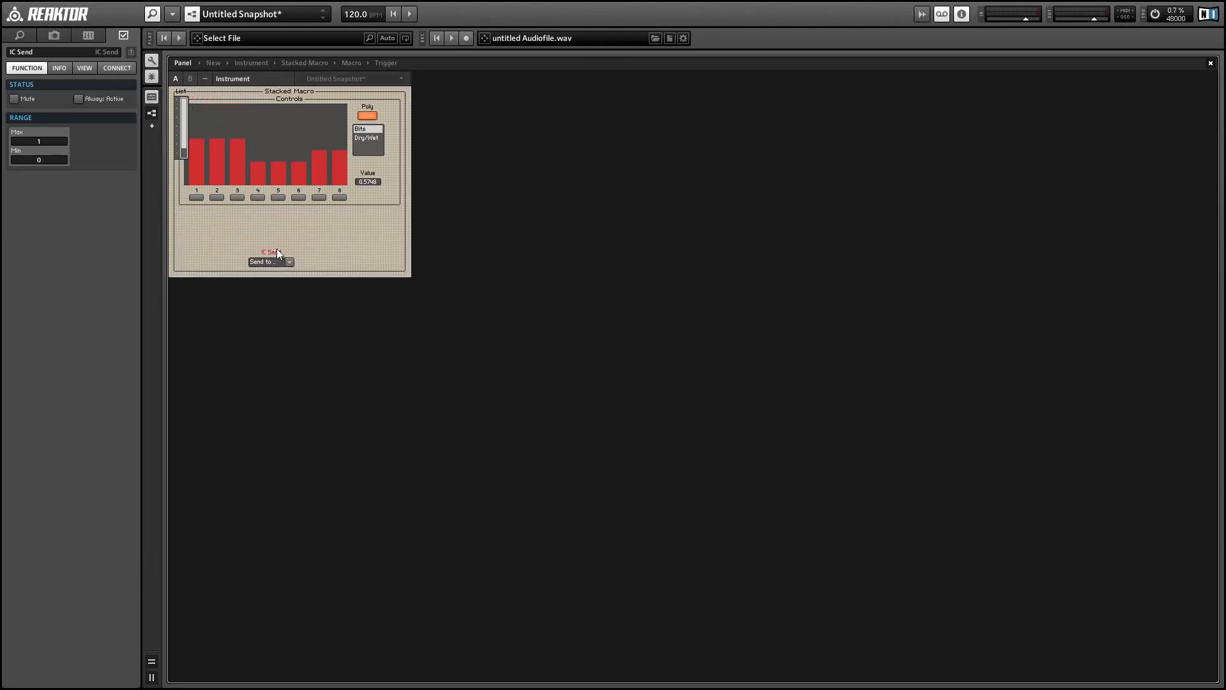
pyautogui.click(85, 68)
pyautogui.click(32, 122)
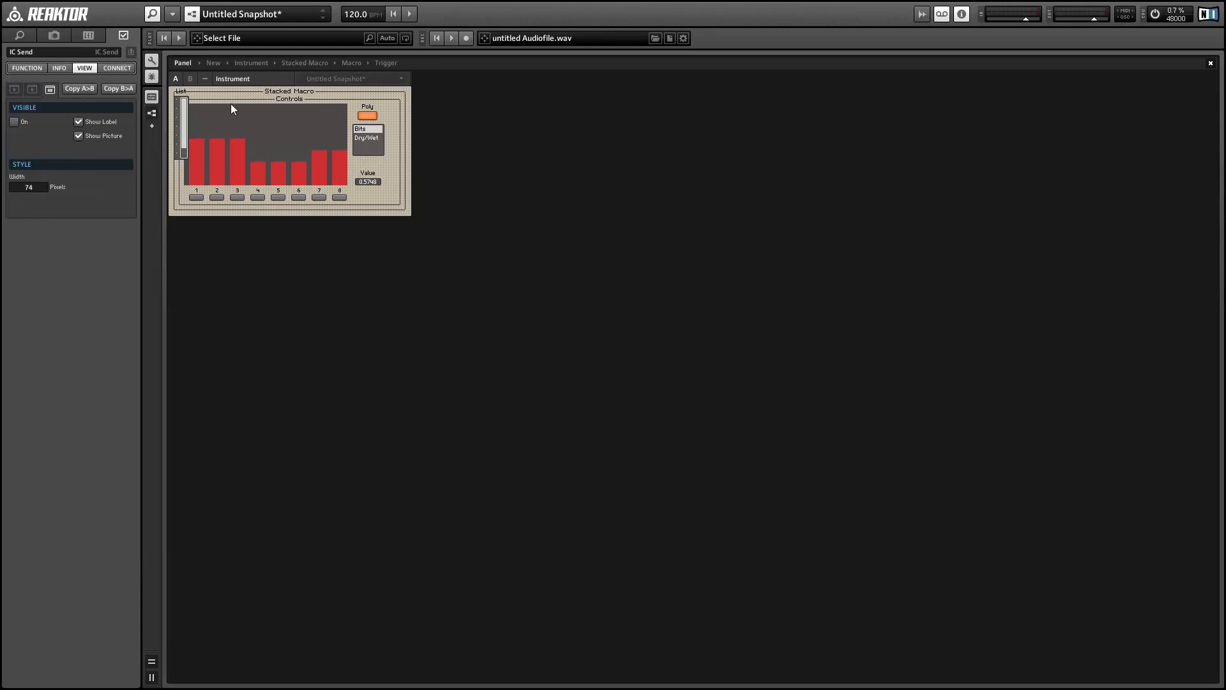
# Rearrange the panel elements so the List sits clear of the Stacked Macro, in the empty area below its frame.
pyautogui.moveTo(279, 100); pyautogui.dragTo(380, 97)
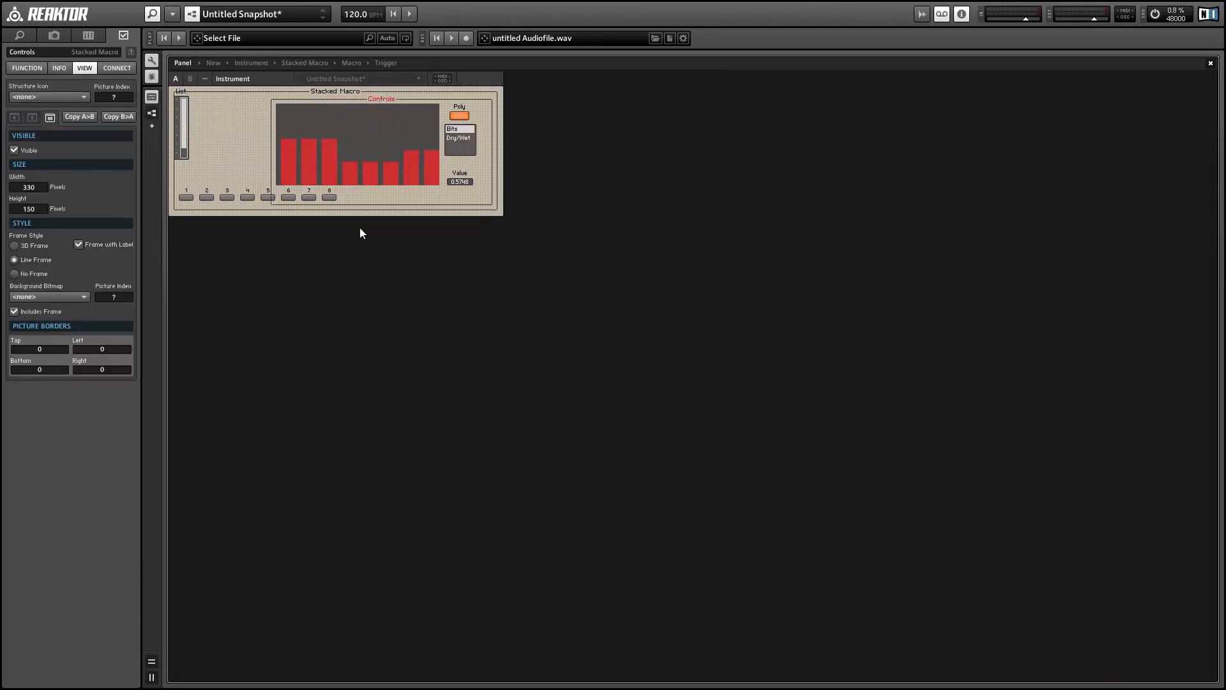
pyautogui.moveTo(361, 226); pyautogui.dragTo(283, 197)
pyautogui.moveTo(178, 106); pyautogui.dragTo(258, 232)
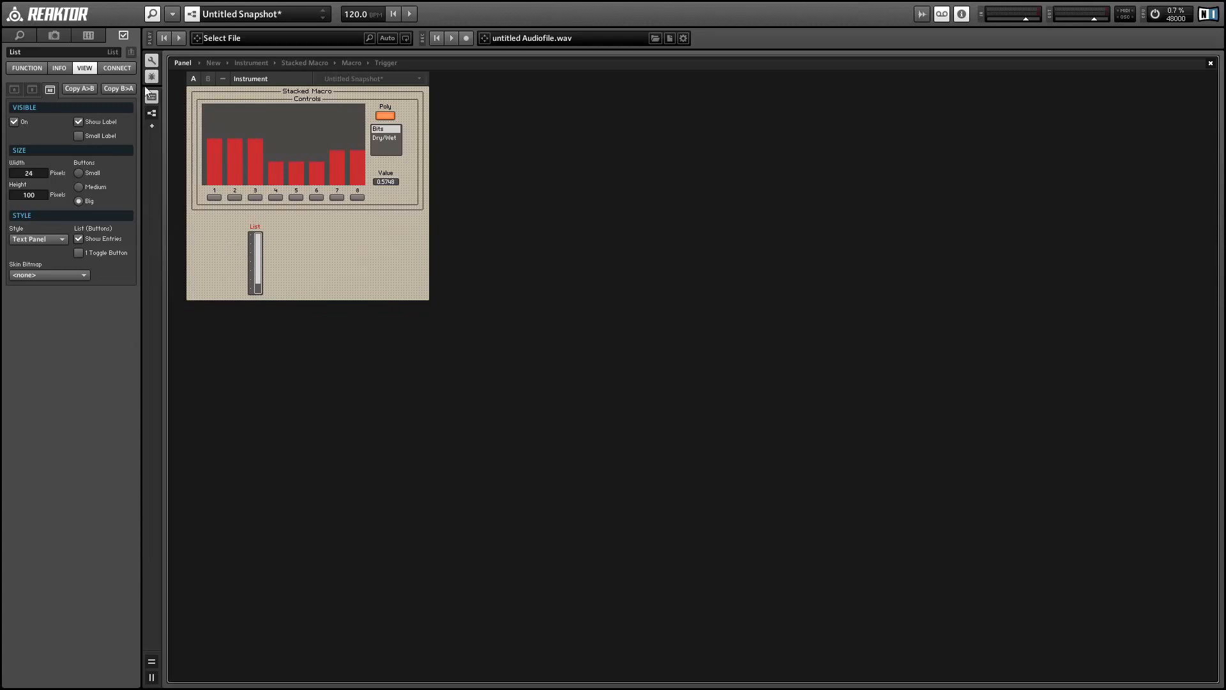
# Resize the List to 26 by 120 pixels so all eight entries fit, and hide its label.
pyautogui.click(153, 60)
pyautogui.moveTo(34, 173); pyautogui.dragTo(44, 161)
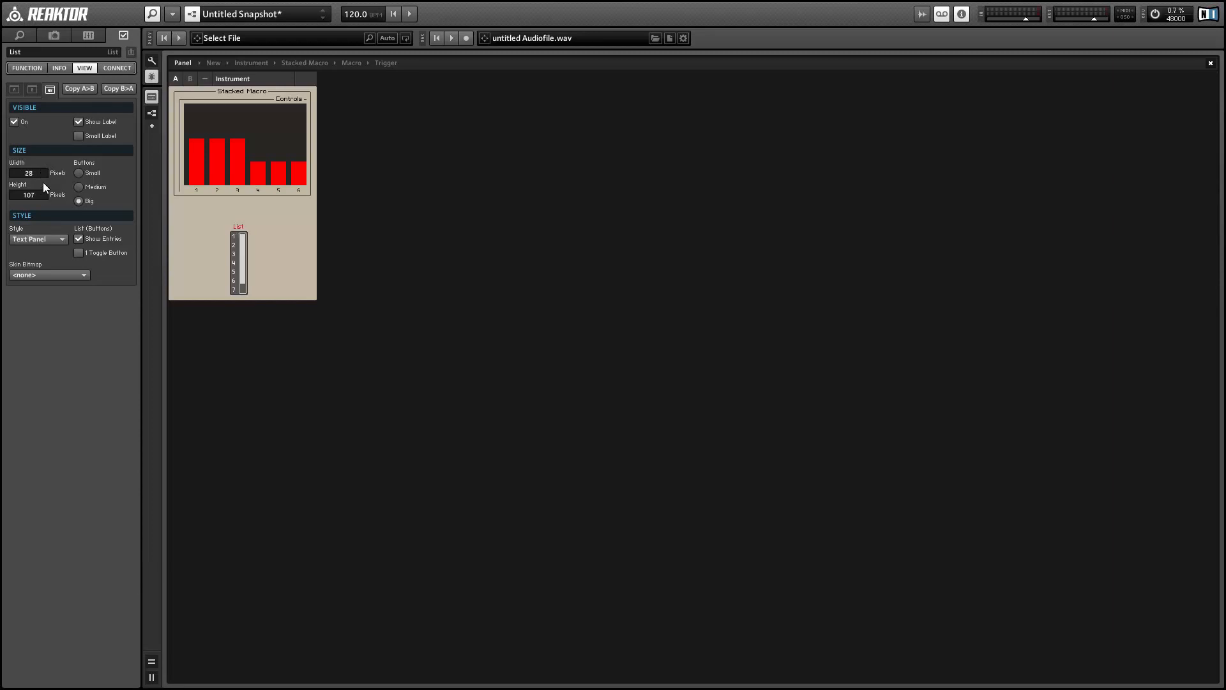
pyautogui.moveTo(43, 182); pyautogui.dragTo(44, 181)
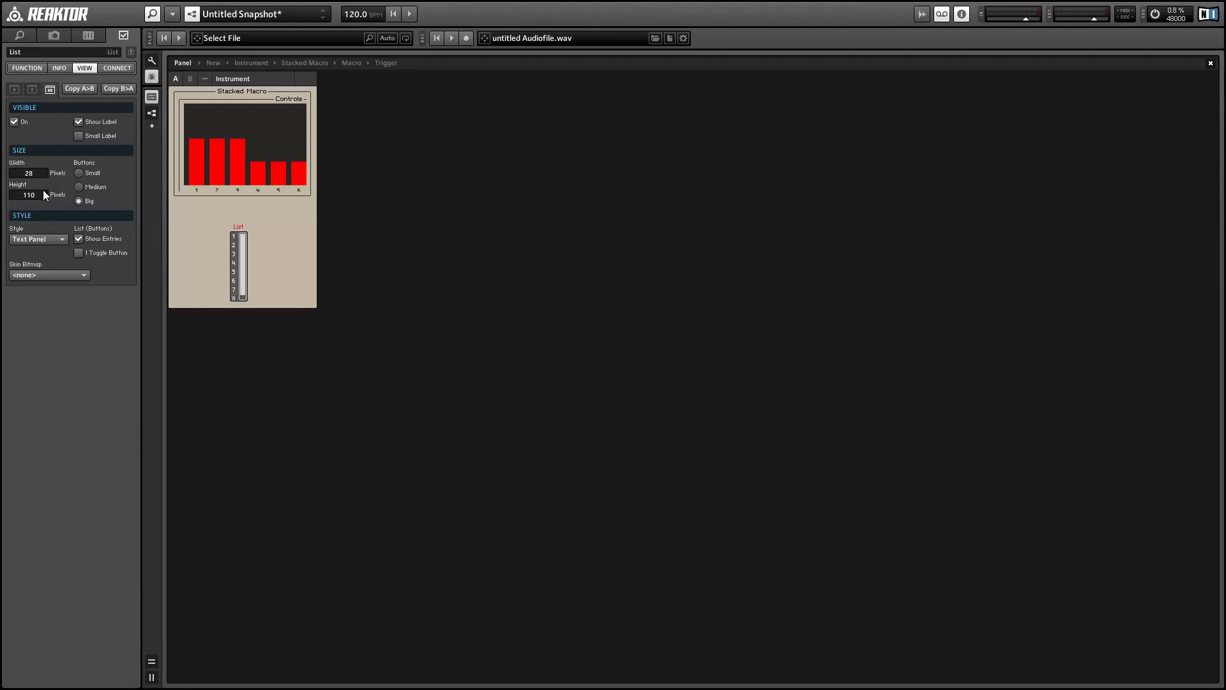
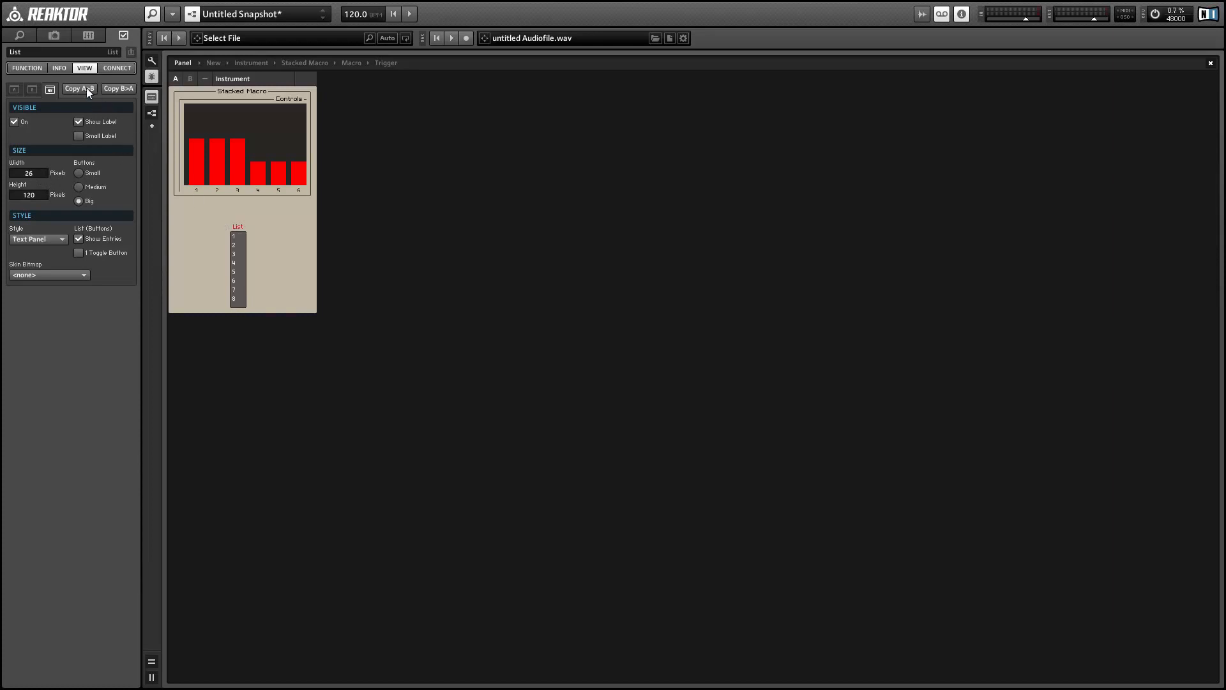
pyautogui.click(90, 124)
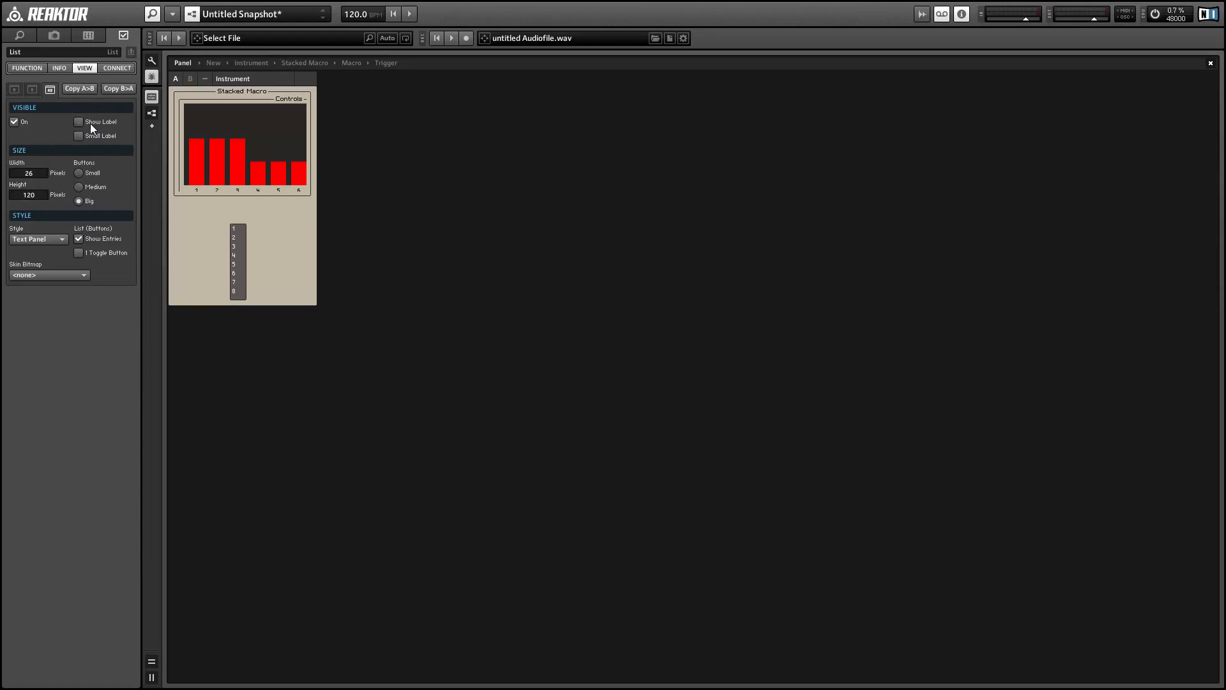
# Unlock the panel, move the List directly beside the left edge of the Stacked Macro, and lock the panel again.
pyautogui.click(152, 64)
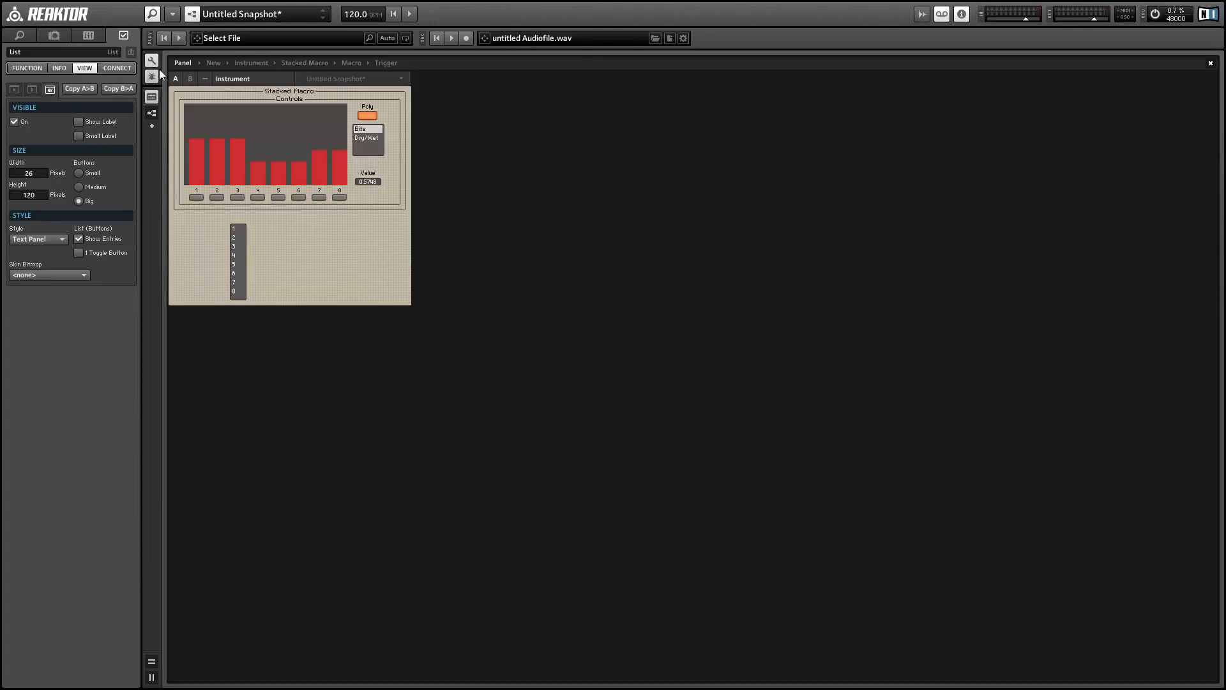
pyautogui.moveTo(238, 272); pyautogui.dragTo(163, 163)
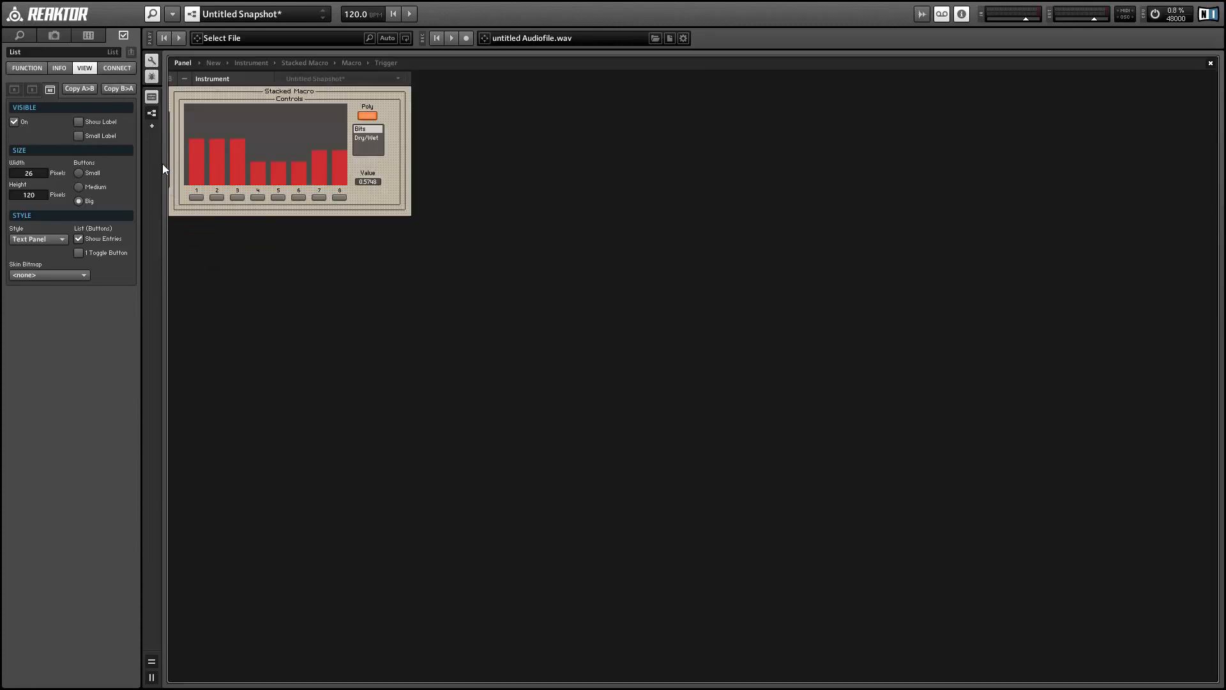
pyautogui.click(151, 62)
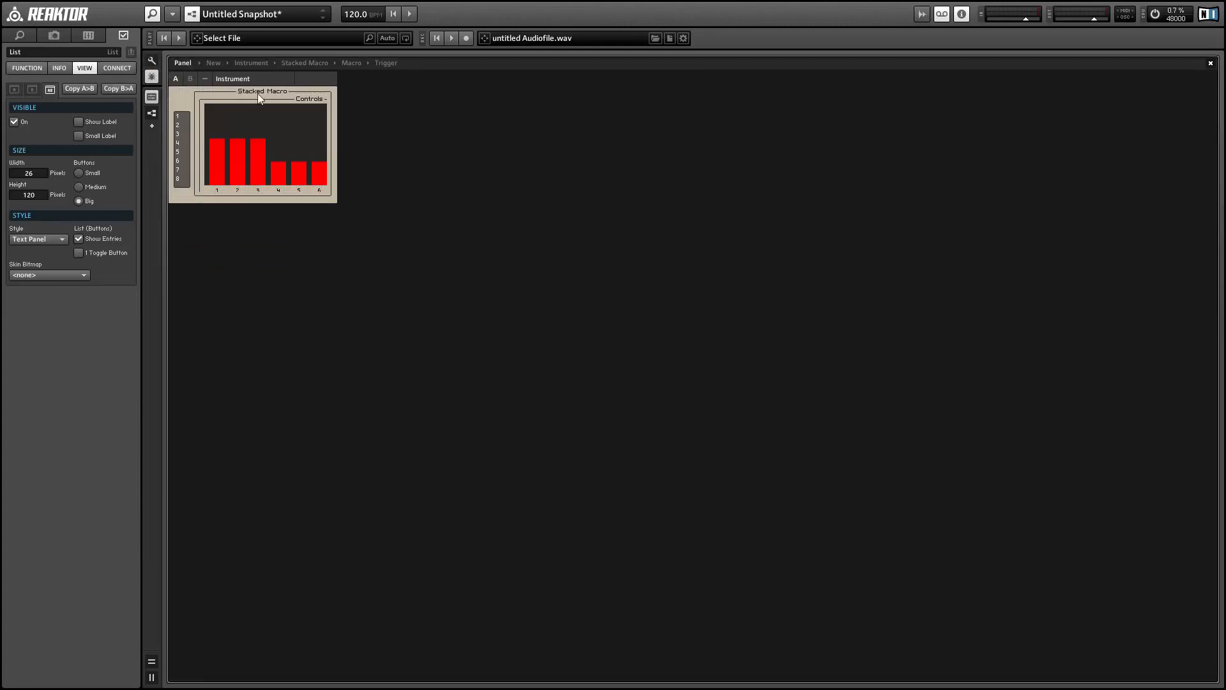
# Set the Stacked Macro's width to 330 pixels and toggle panel editing to refresh the layout.
pyautogui.click(277, 88)
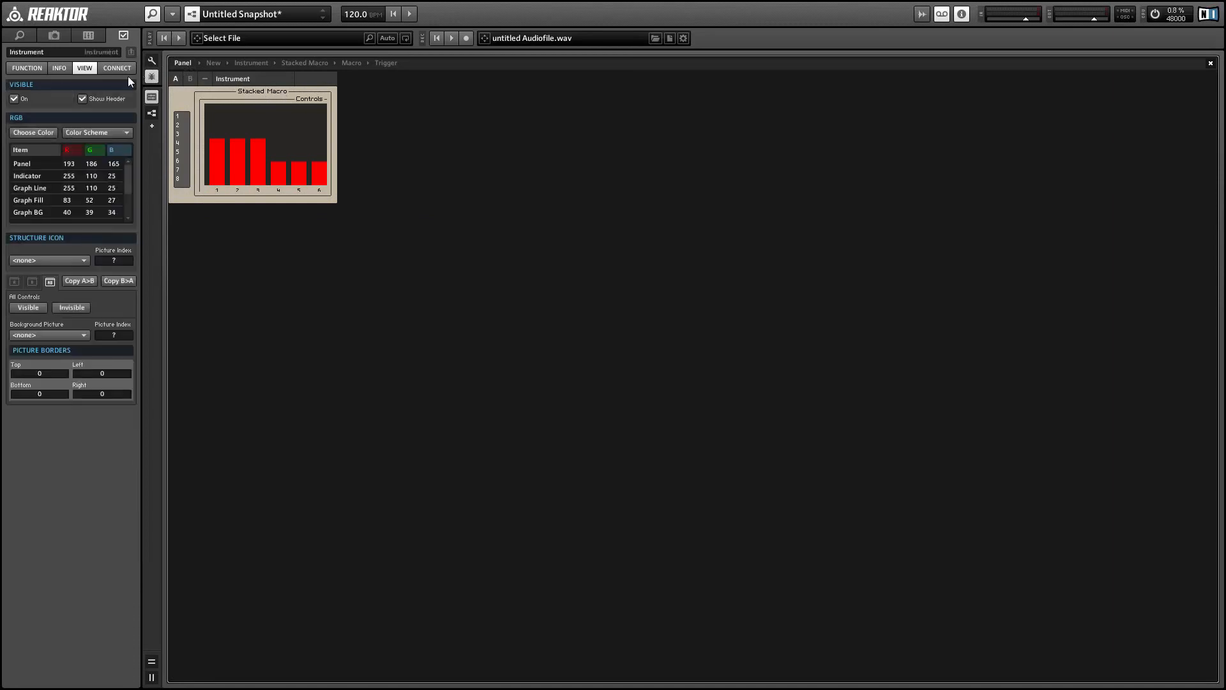
pyautogui.click(259, 94)
pyautogui.click(39, 189)
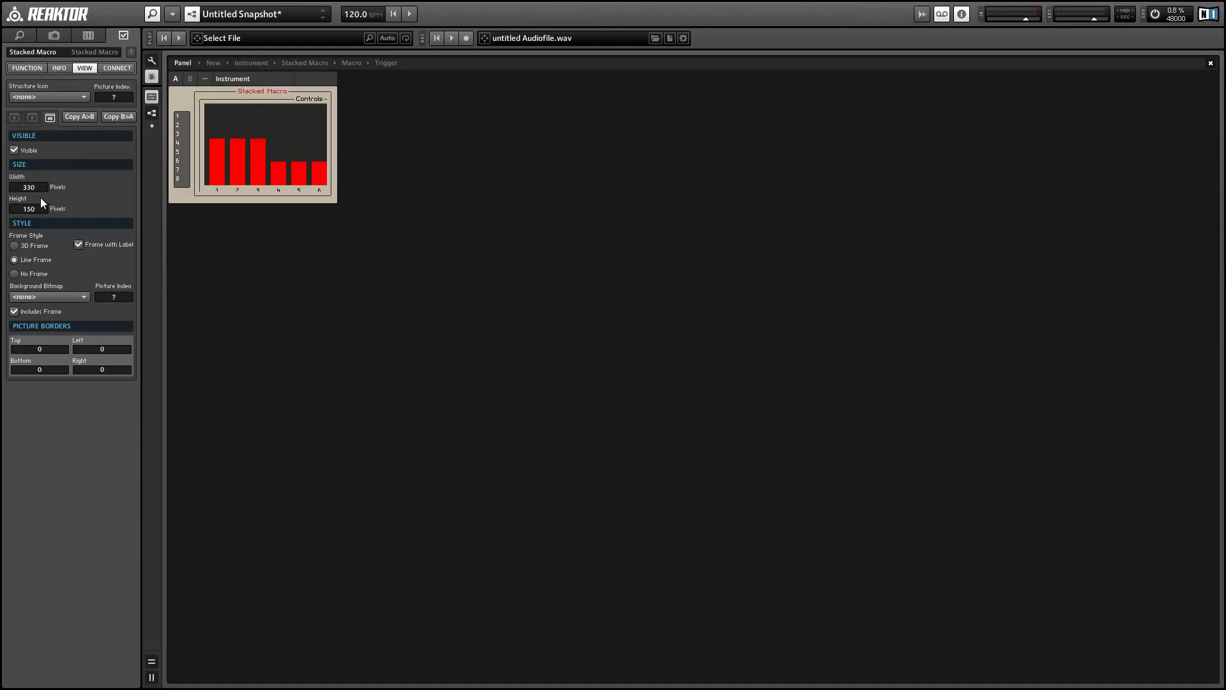
pyautogui.write('330')
pyautogui.press('Return')
pyautogui.click(155, 62)
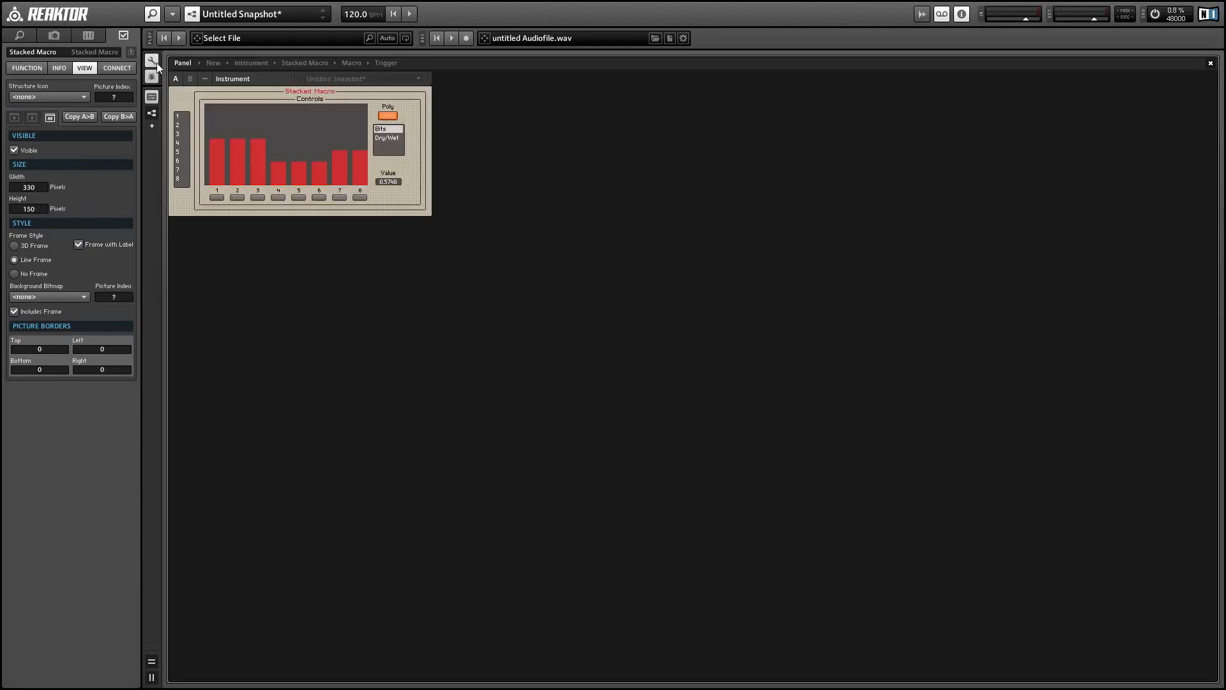
pyautogui.click(155, 62)
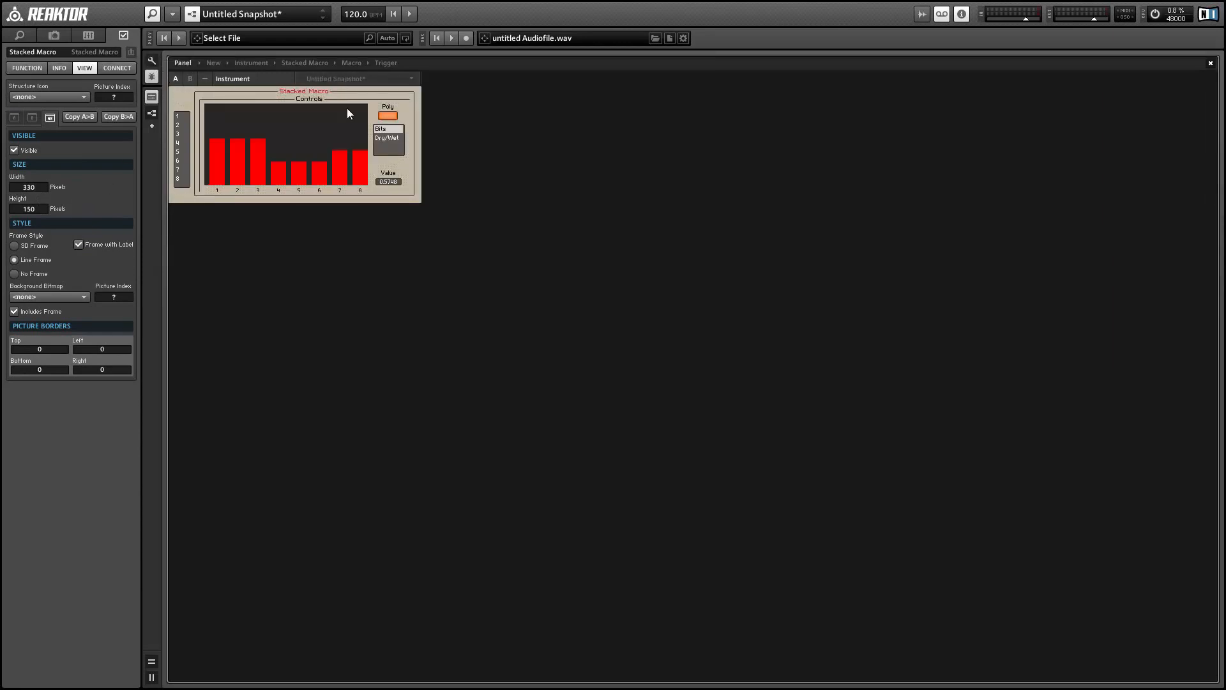
# Set the displayed Controls macro's frame style to No Frame and the Stacked Macro's height to 160 pixels.
pyautogui.click(317, 97)
pyautogui.click(15, 273)
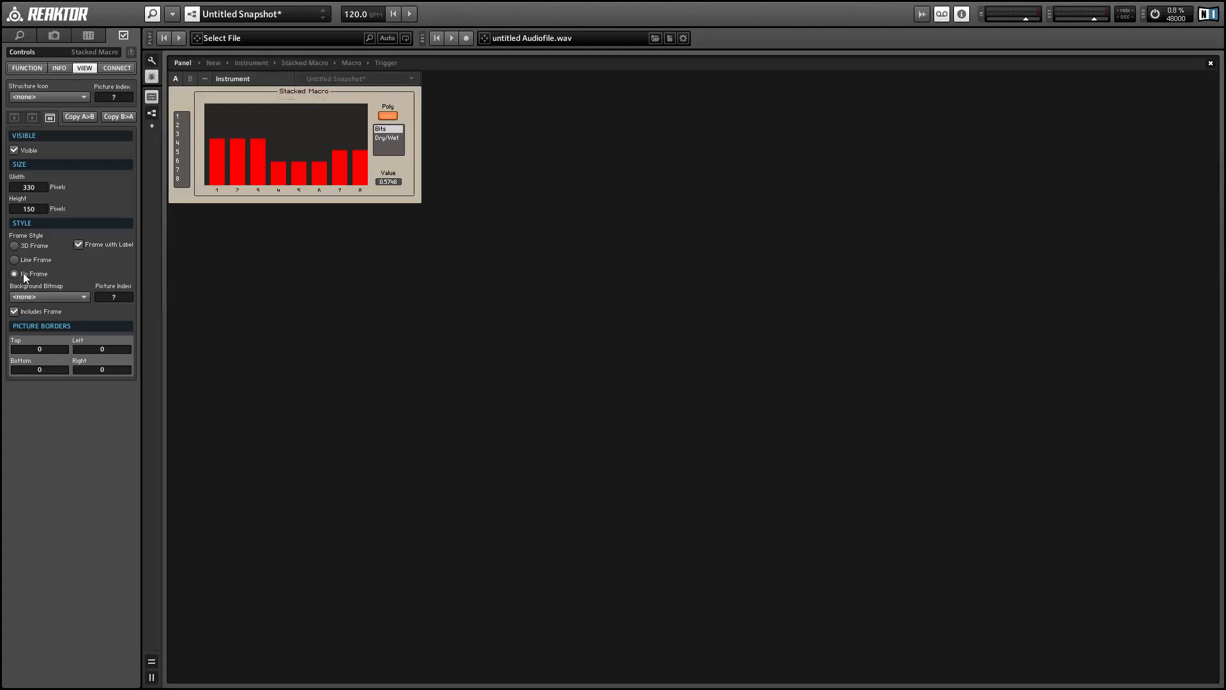
pyautogui.click(151, 63)
pyautogui.click(151, 63)
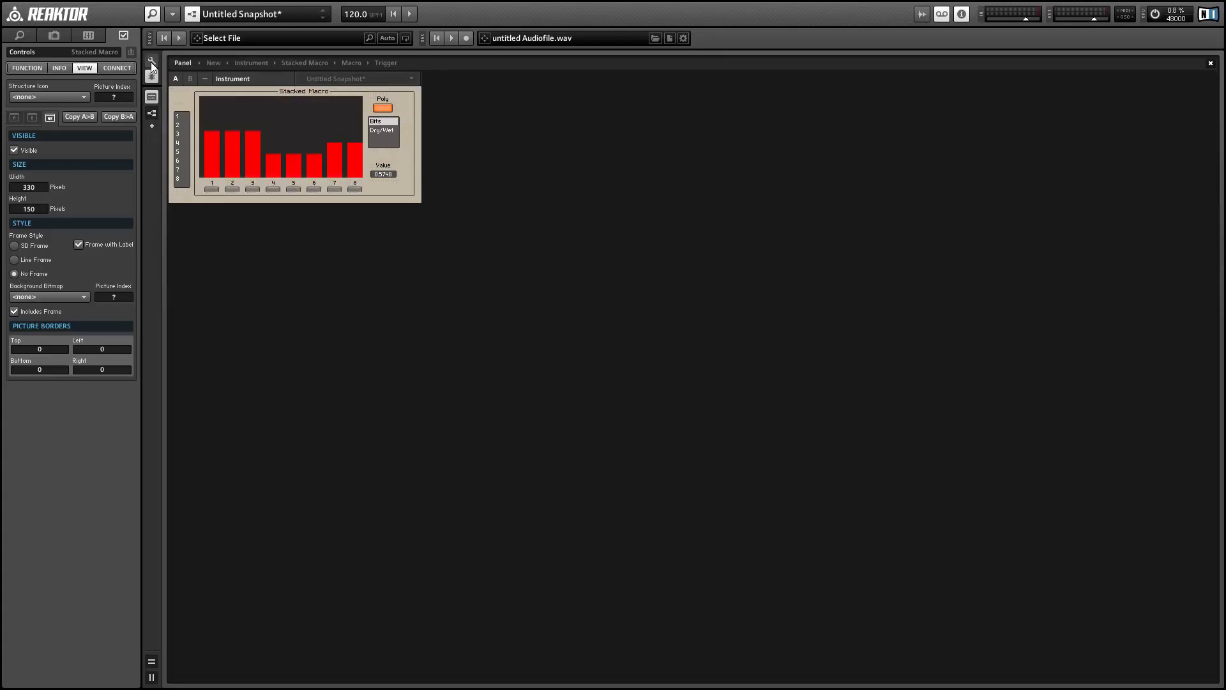
pyautogui.click(290, 92)
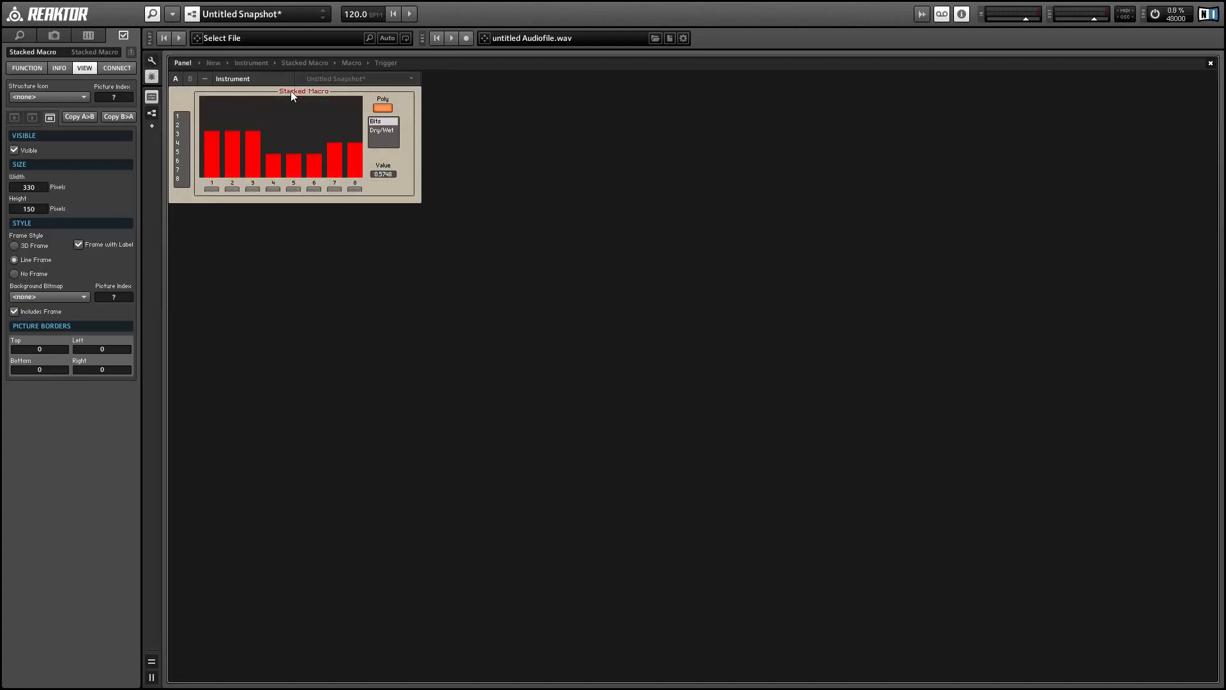
pyautogui.moveTo(34, 211); pyautogui.dragTo(45, 193)
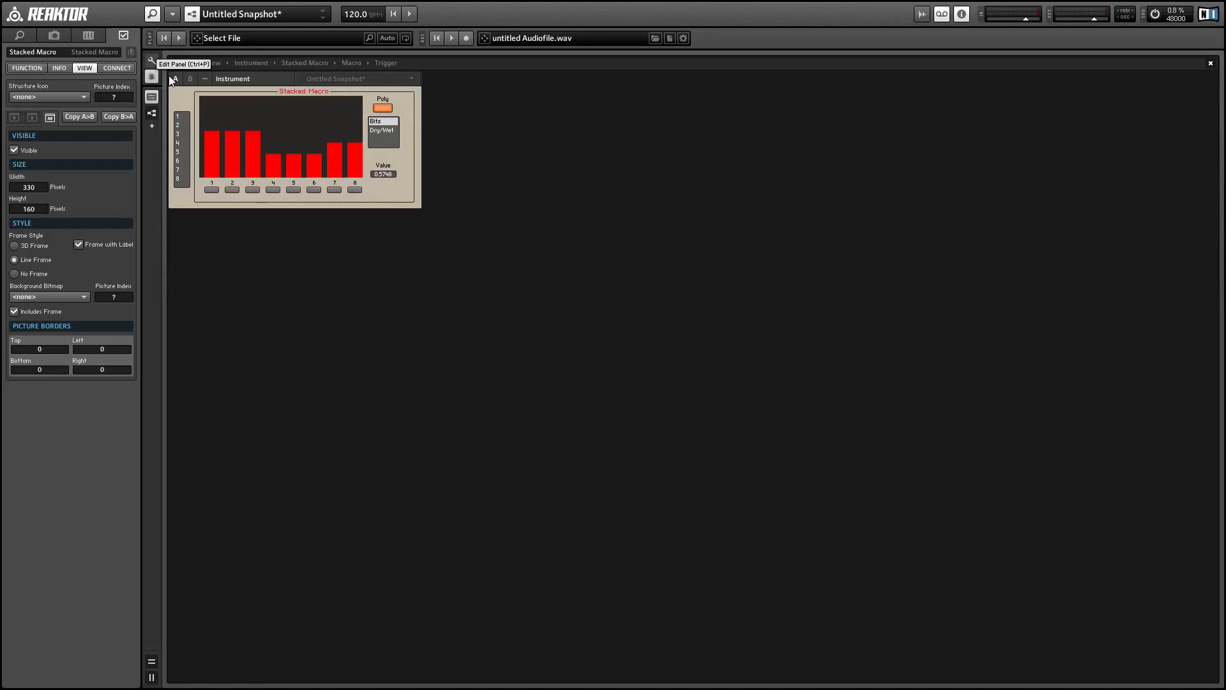
# Set the frame style of the Controls macros in positions 2 to 5 to No Frame.
pyautogui.click(181, 117)
pyautogui.click(181, 125)
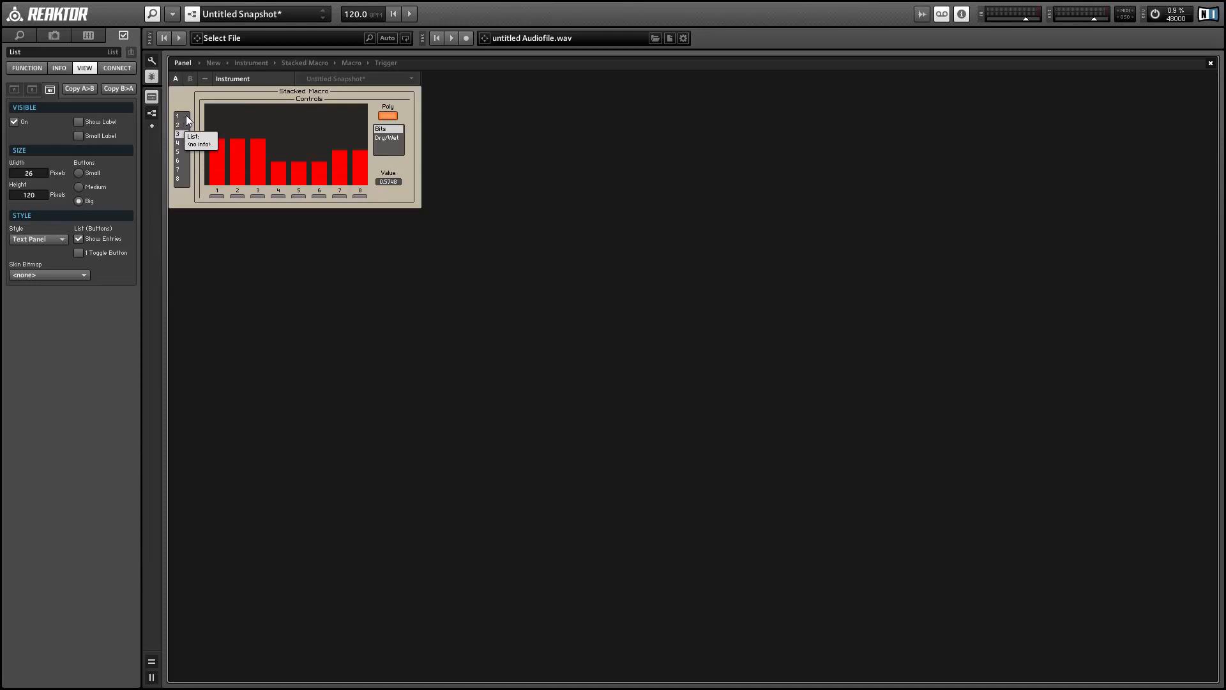
pyautogui.click(301, 102)
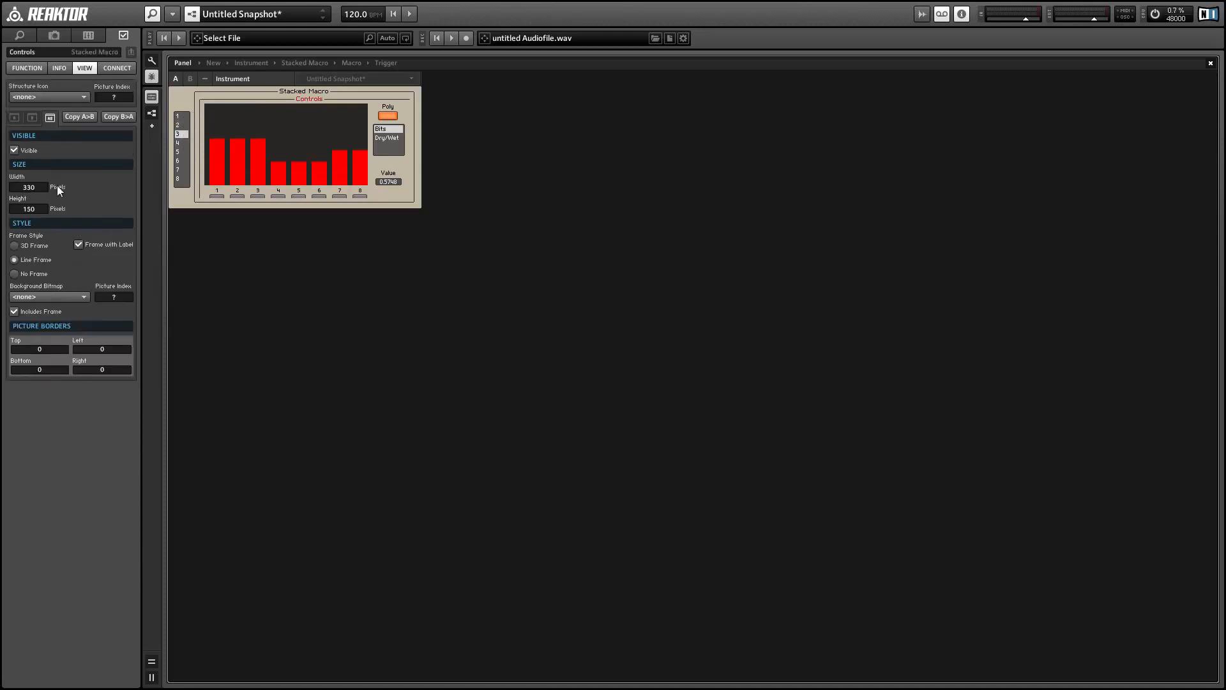
pyautogui.click(180, 125)
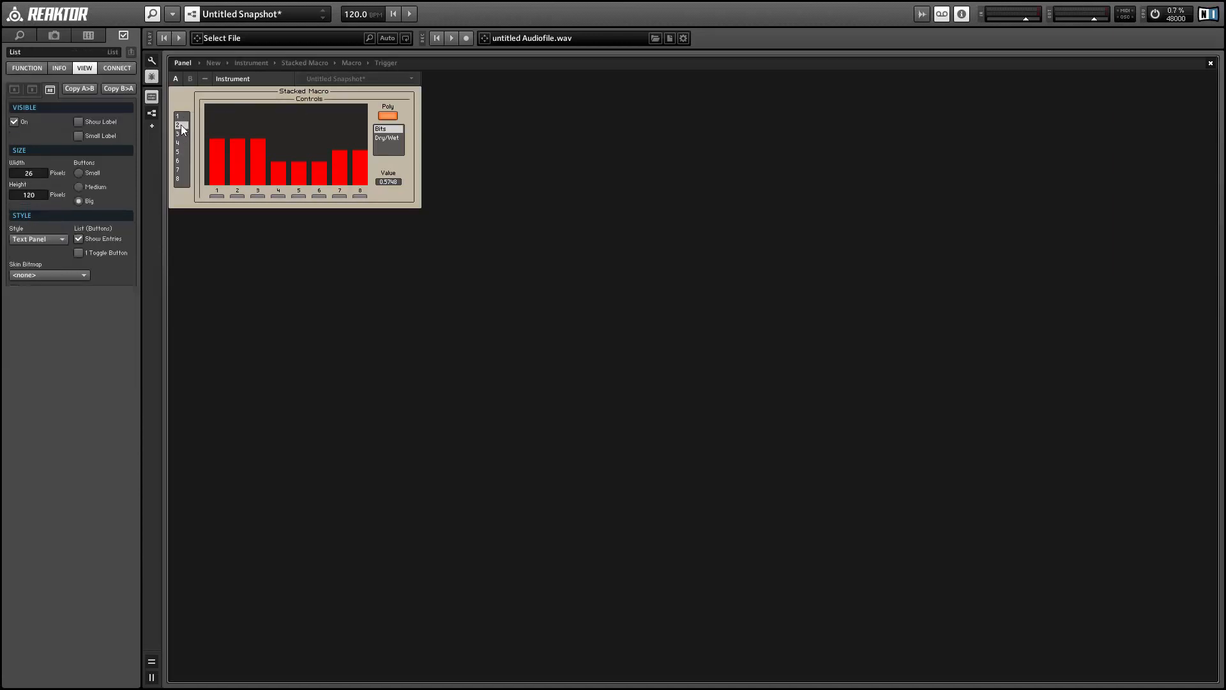
pyautogui.click(15, 274)
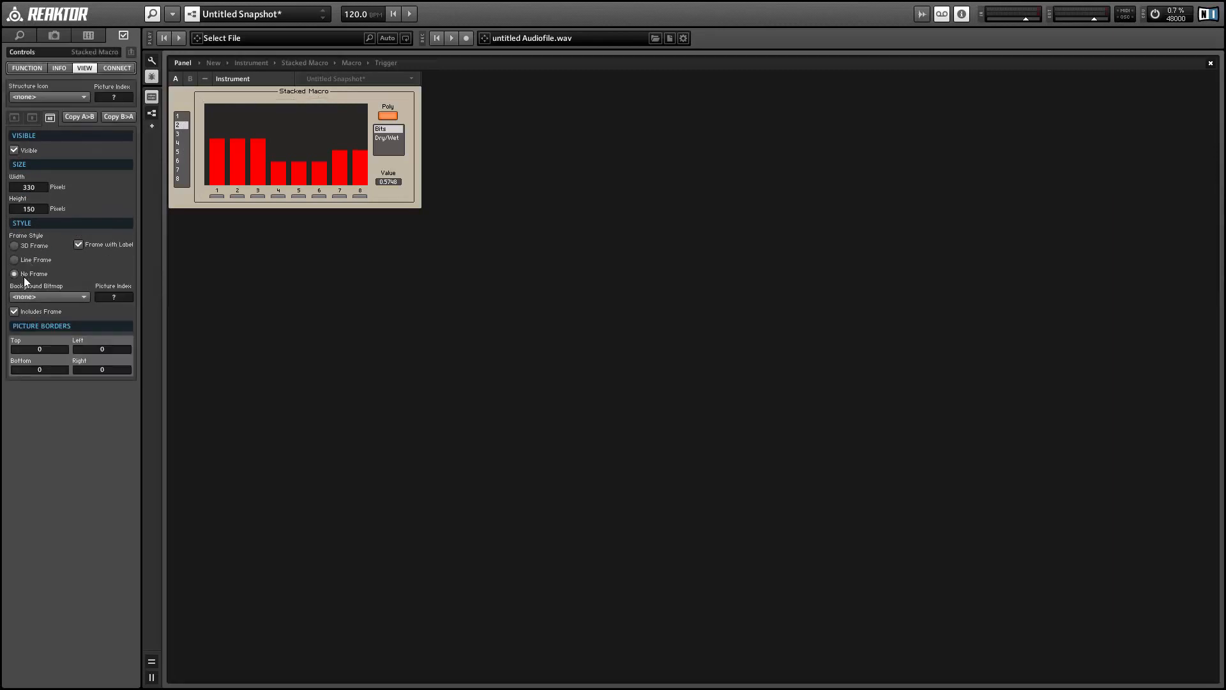
pyautogui.click(180, 143)
pyautogui.click(247, 97)
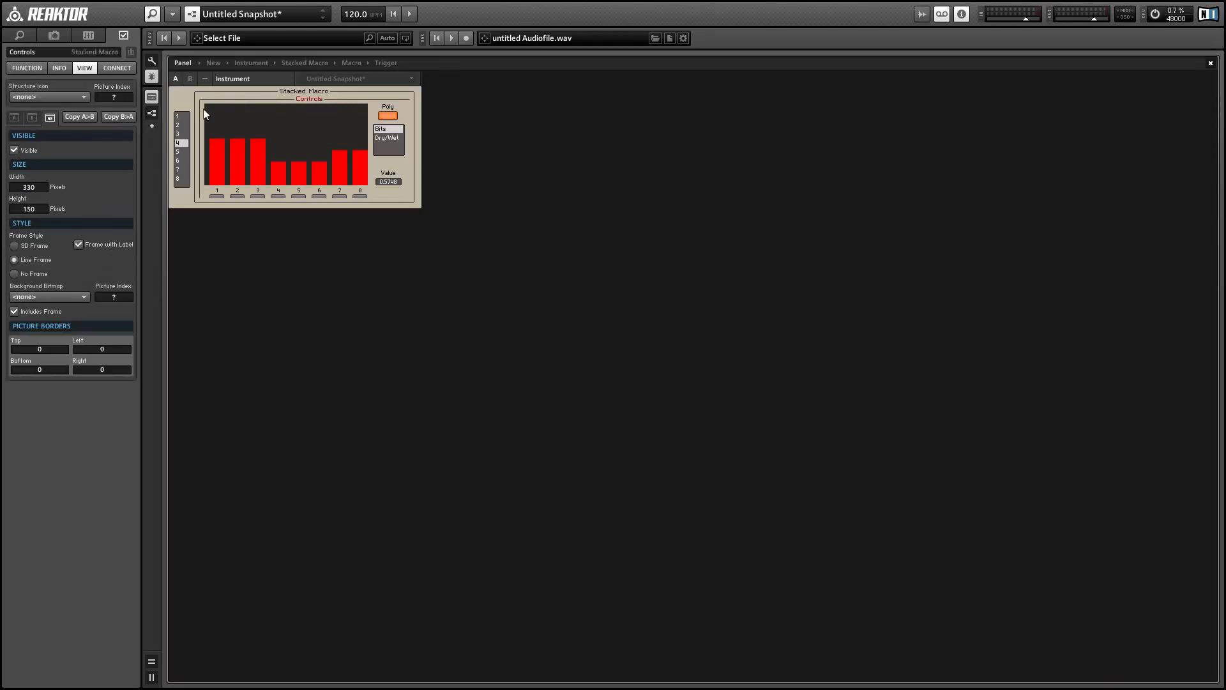
pyautogui.click(14, 275)
pyautogui.click(183, 153)
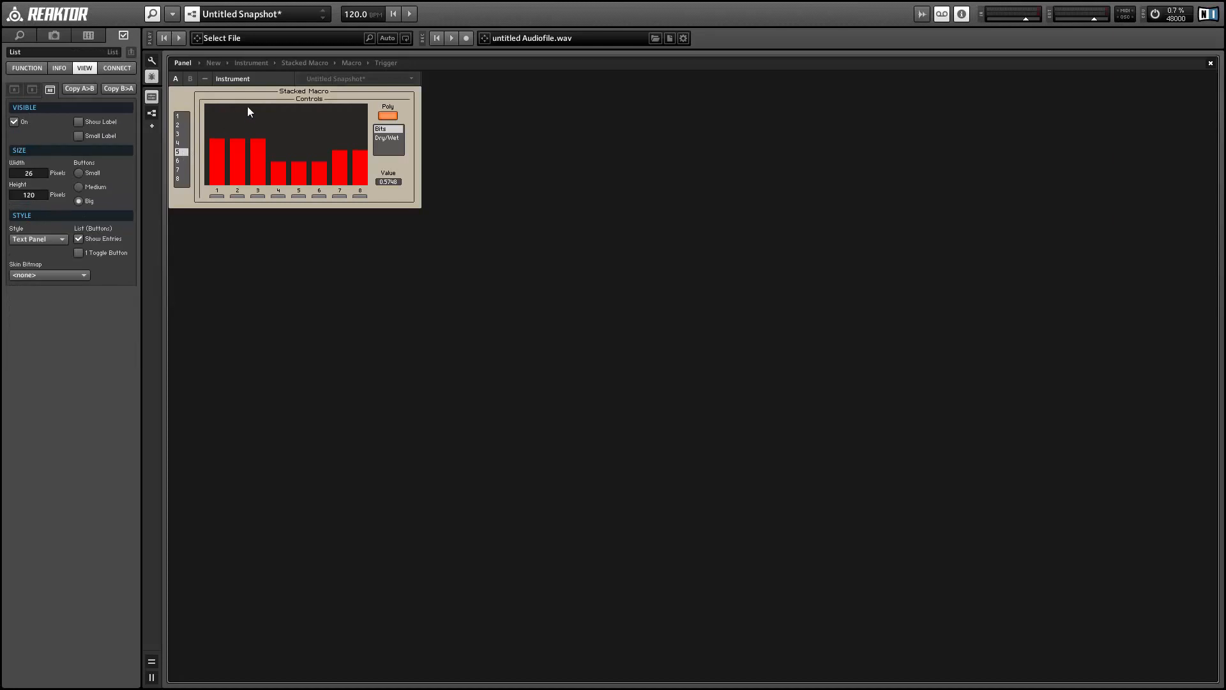
pyautogui.click(15, 274)
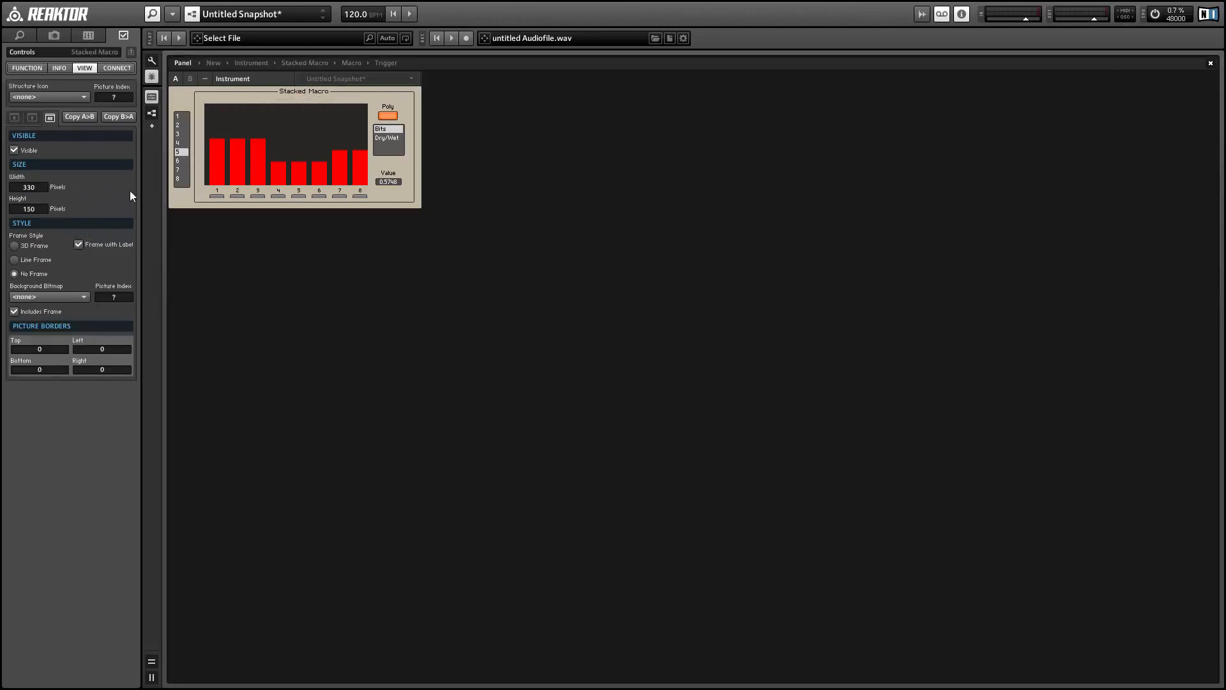
# Set the frame style of the Controls macros in positions 6, 7 and 8 to No Frame and toggle panel editing.
pyautogui.click(178, 161)
pyautogui.click(240, 100)
pyautogui.click(26, 272)
pyautogui.click(175, 171)
pyautogui.click(217, 108)
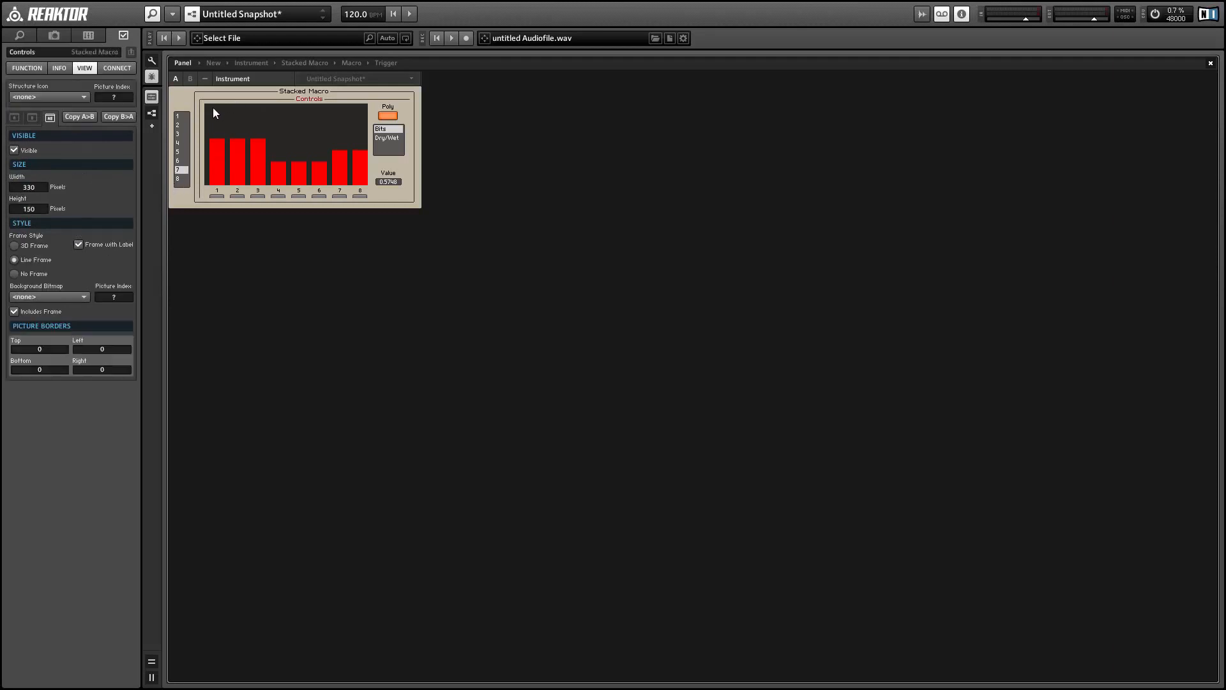
pyautogui.click(17, 278)
pyautogui.click(178, 178)
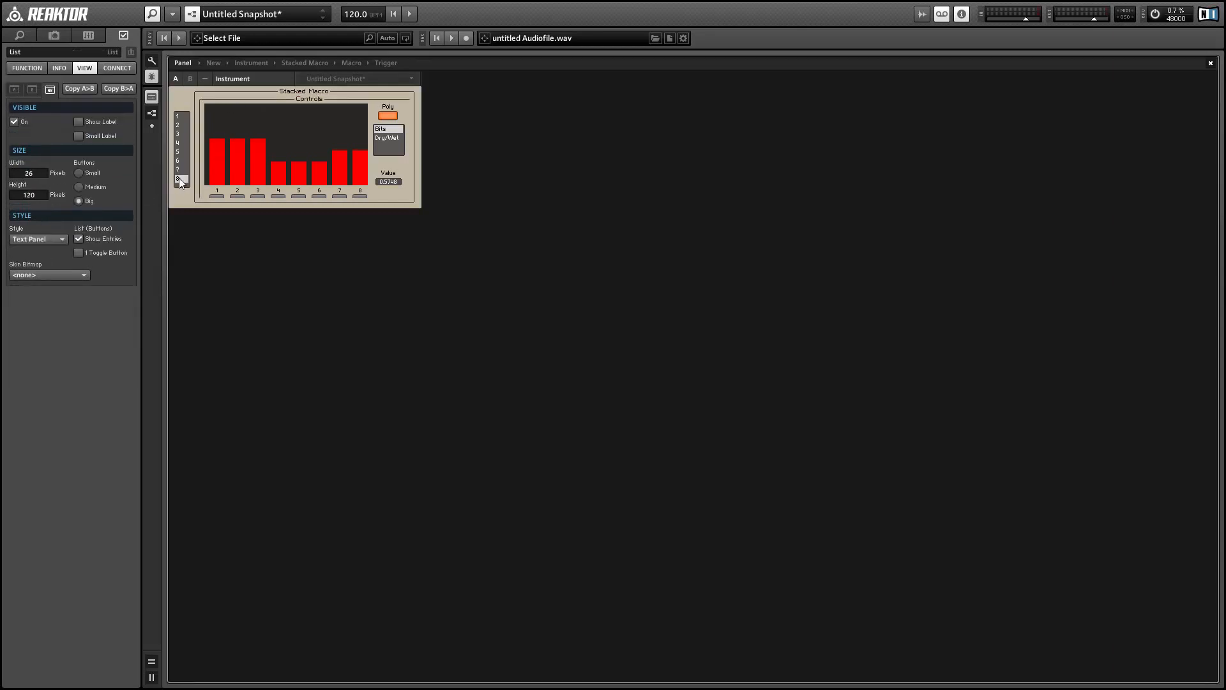
pyautogui.click(235, 99)
pyautogui.click(25, 271)
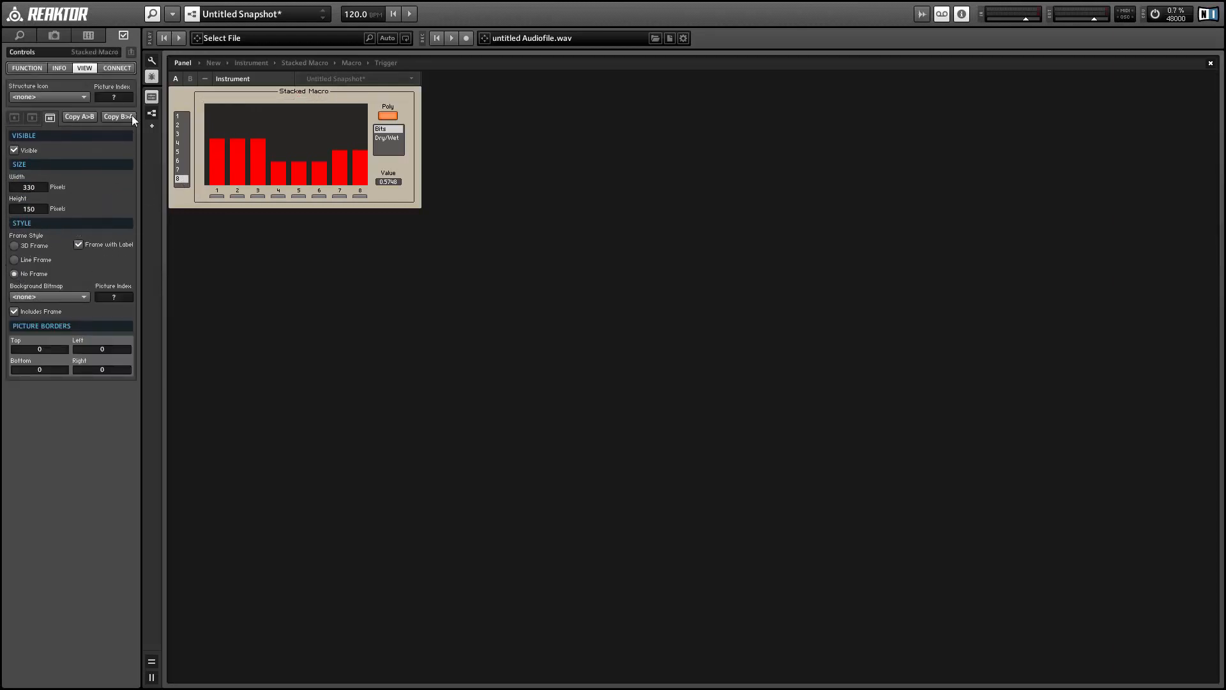
pyautogui.click(151, 64)
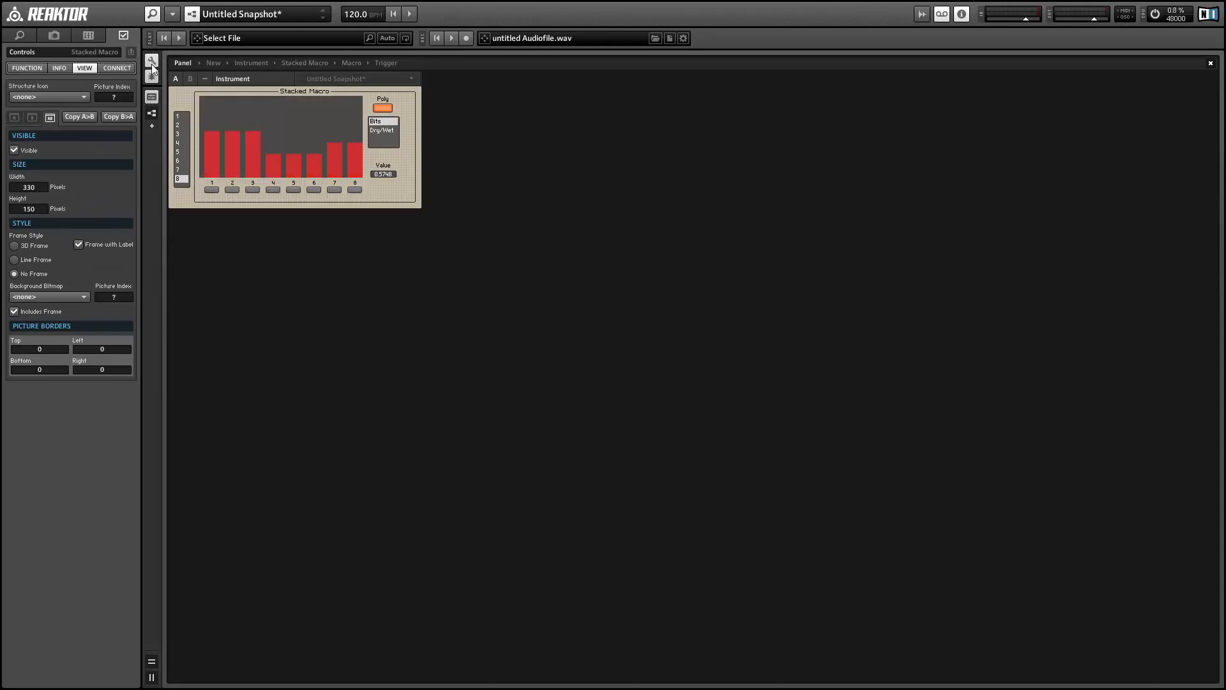
# Check several positions through the List and move position 2's Poly button up into line above the Bits and Dry/Wet list.
pyautogui.click(180, 172)
pyautogui.click(182, 144)
pyautogui.click(180, 134)
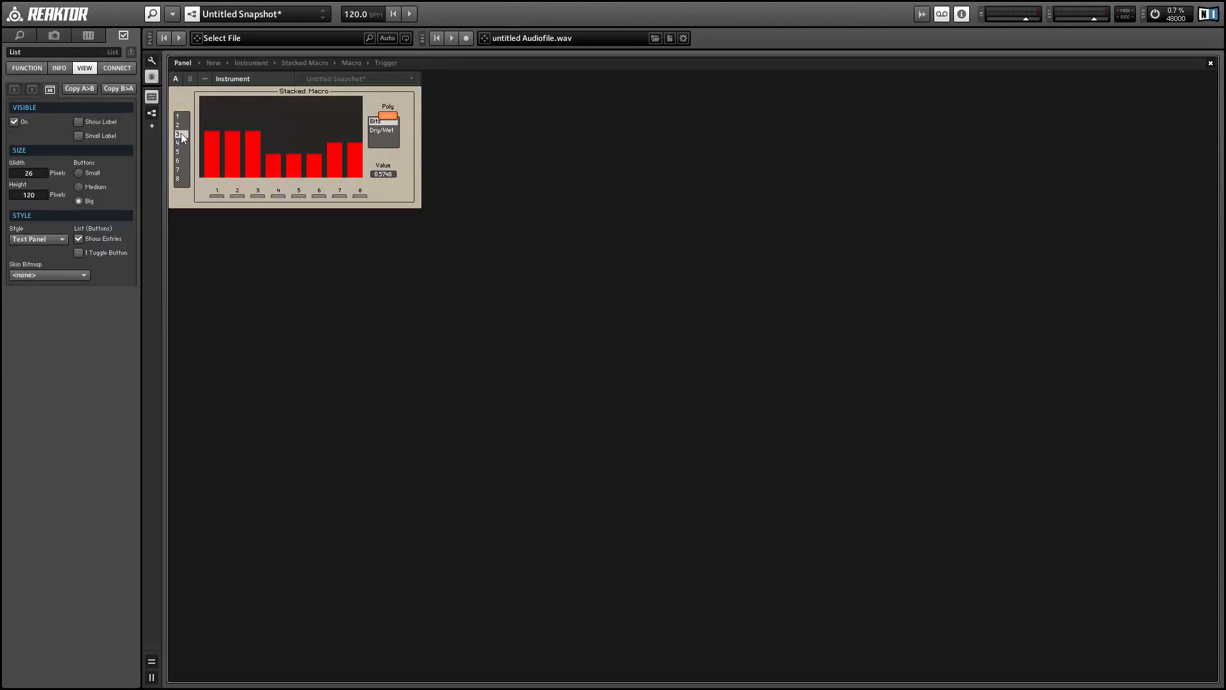
pyautogui.click(177, 117)
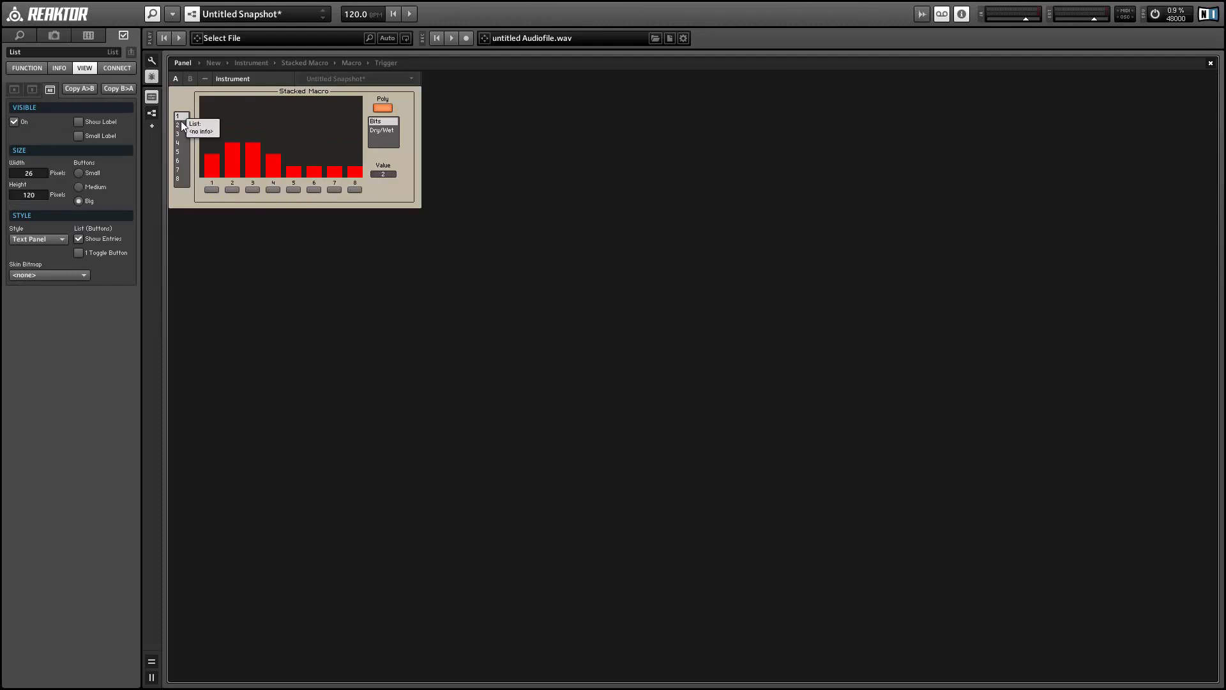
pyautogui.click(181, 122)
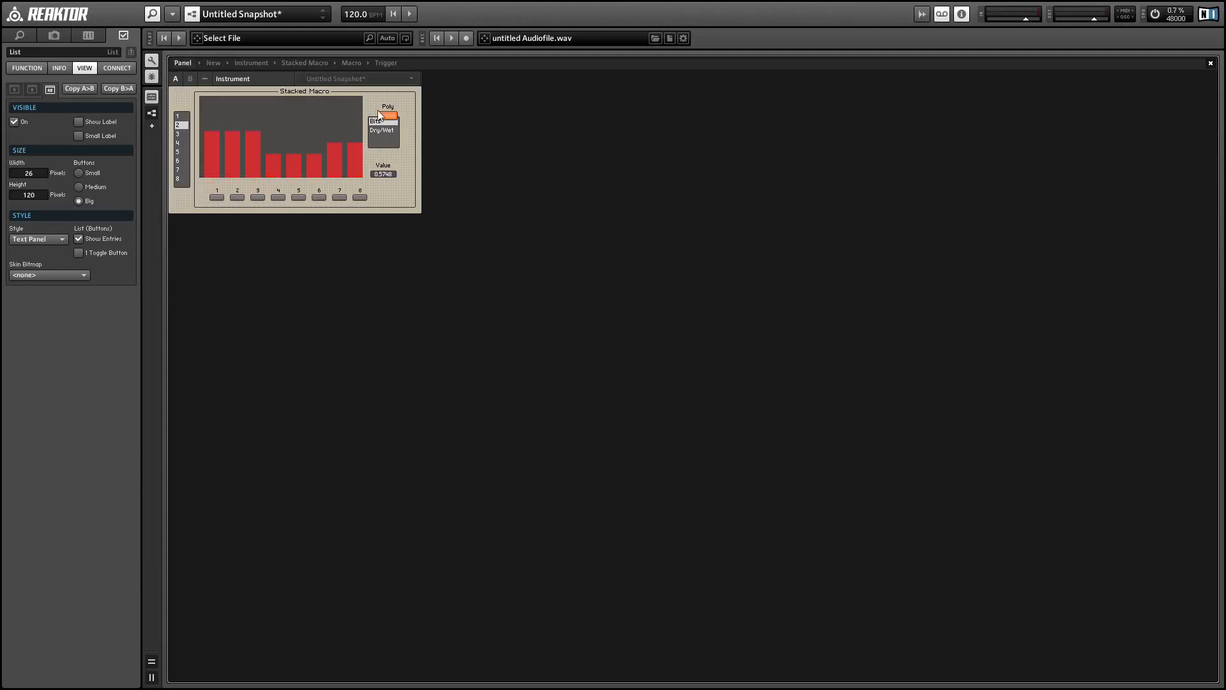
pyautogui.moveTo(388, 116); pyautogui.dragTo(383, 108)
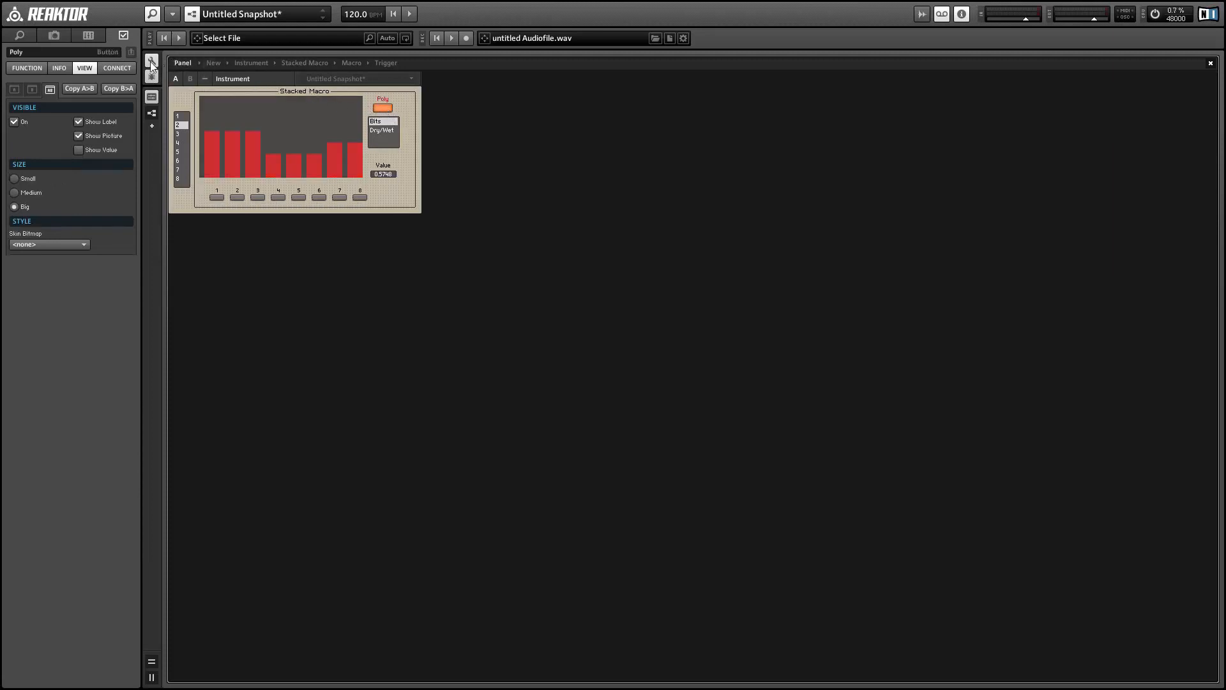
pyautogui.click(151, 61)
# Compare the control layouts of positions 1 and 2 through the List, ending on position 2 with the panel unlocked.
pyautogui.click(183, 117)
pyautogui.click(181, 126)
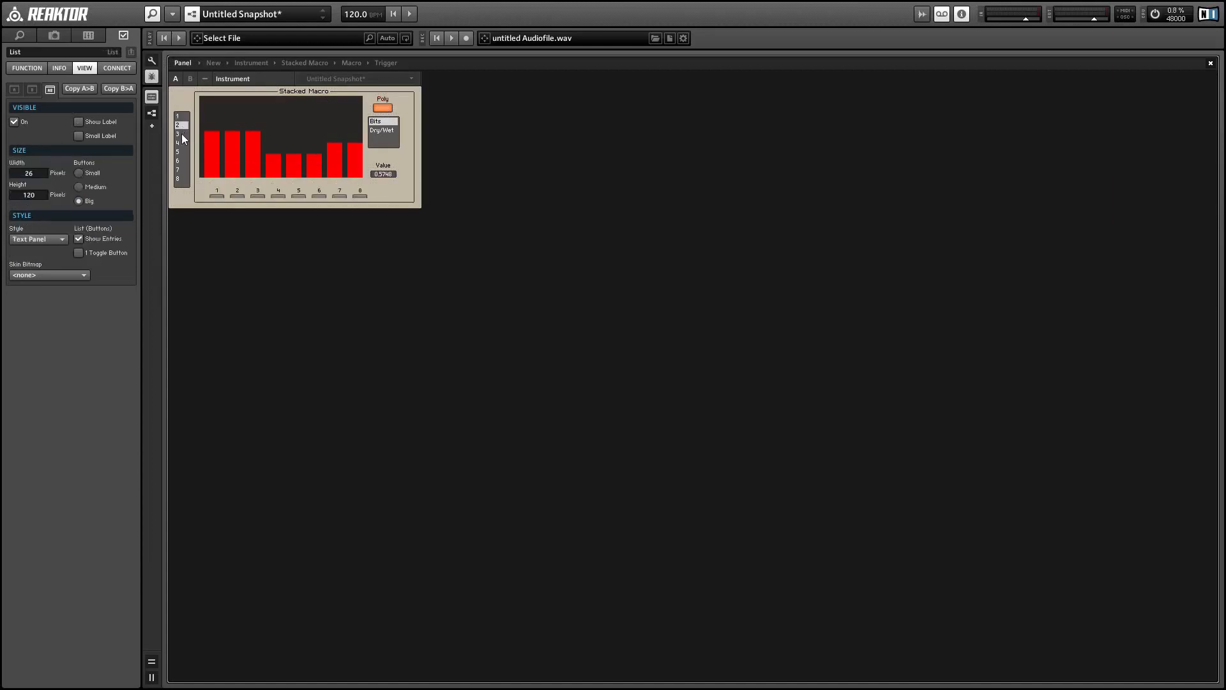
pyautogui.click(186, 115)
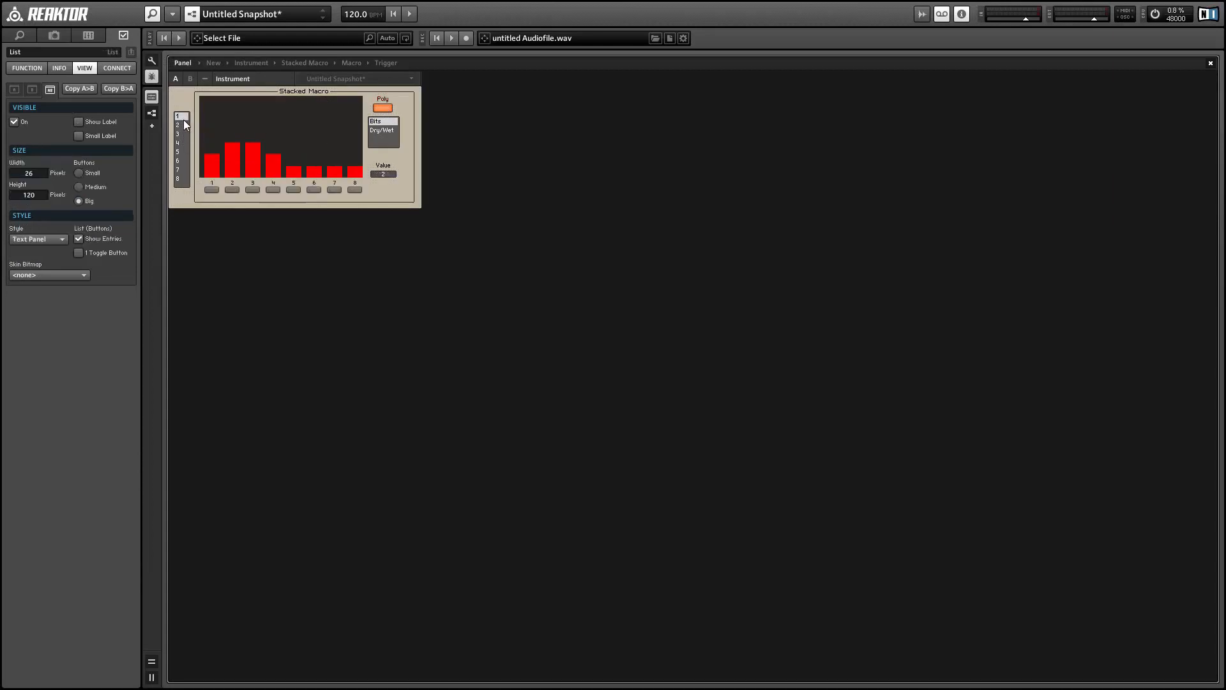
pyautogui.click(182, 124)
pyautogui.click(151, 60)
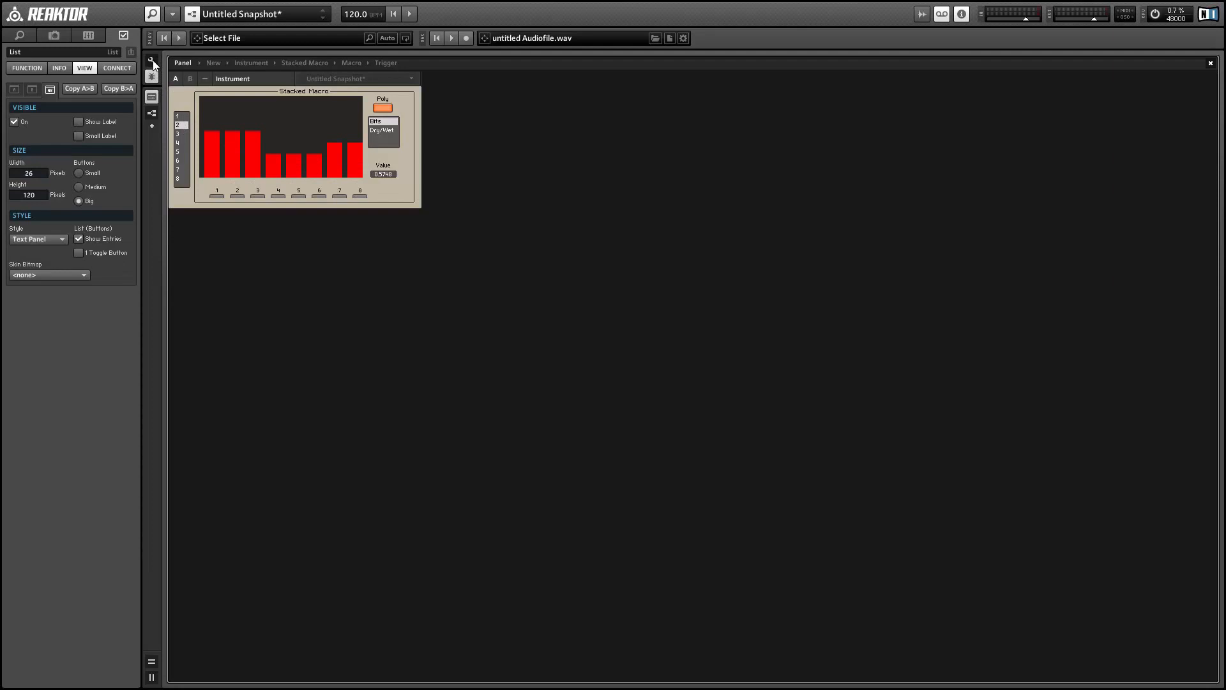
# Move position 2's row of eight buttons up directly beneath its bar display and compare it with position 1.
pyautogui.click(338, 220)
pyautogui.click(218, 198)
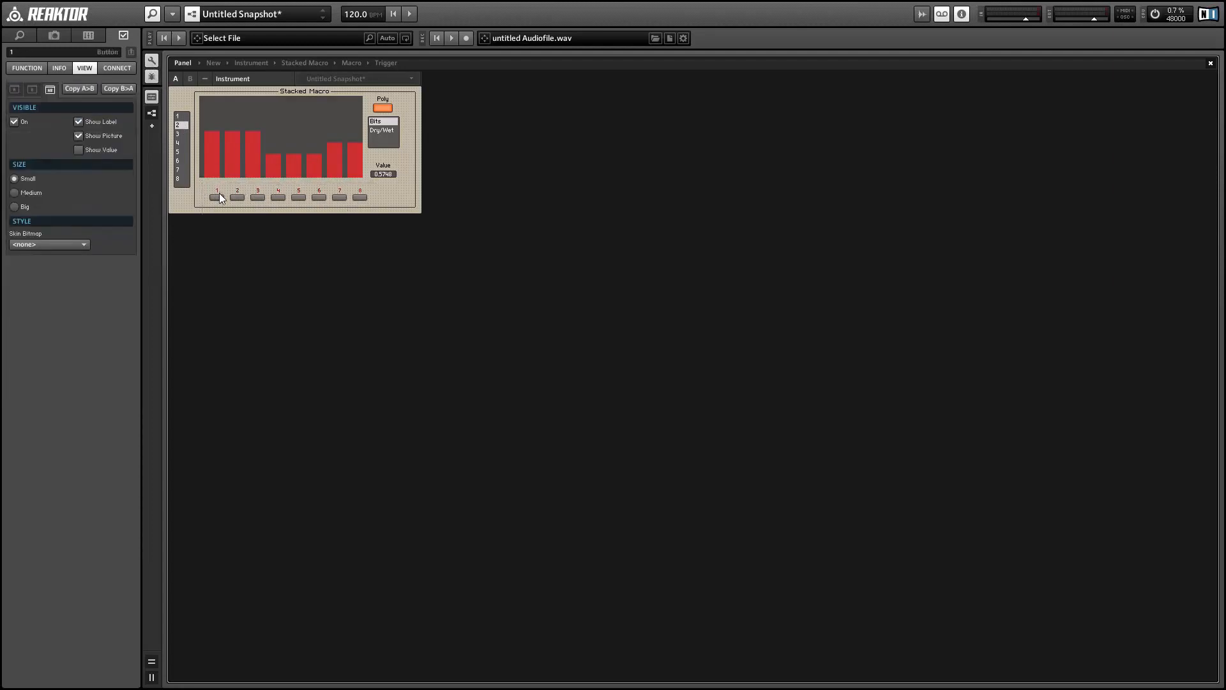
pyautogui.moveTo(219, 199); pyautogui.dragTo(215, 186)
pyautogui.click(153, 62)
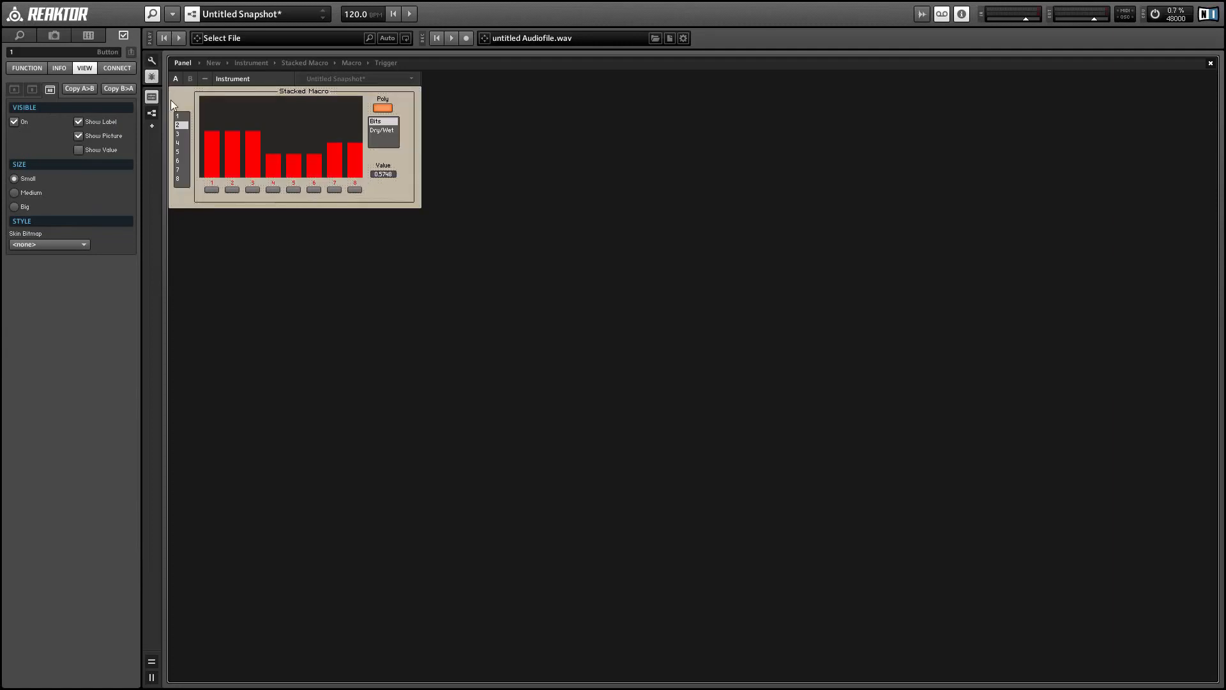
pyautogui.click(183, 122)
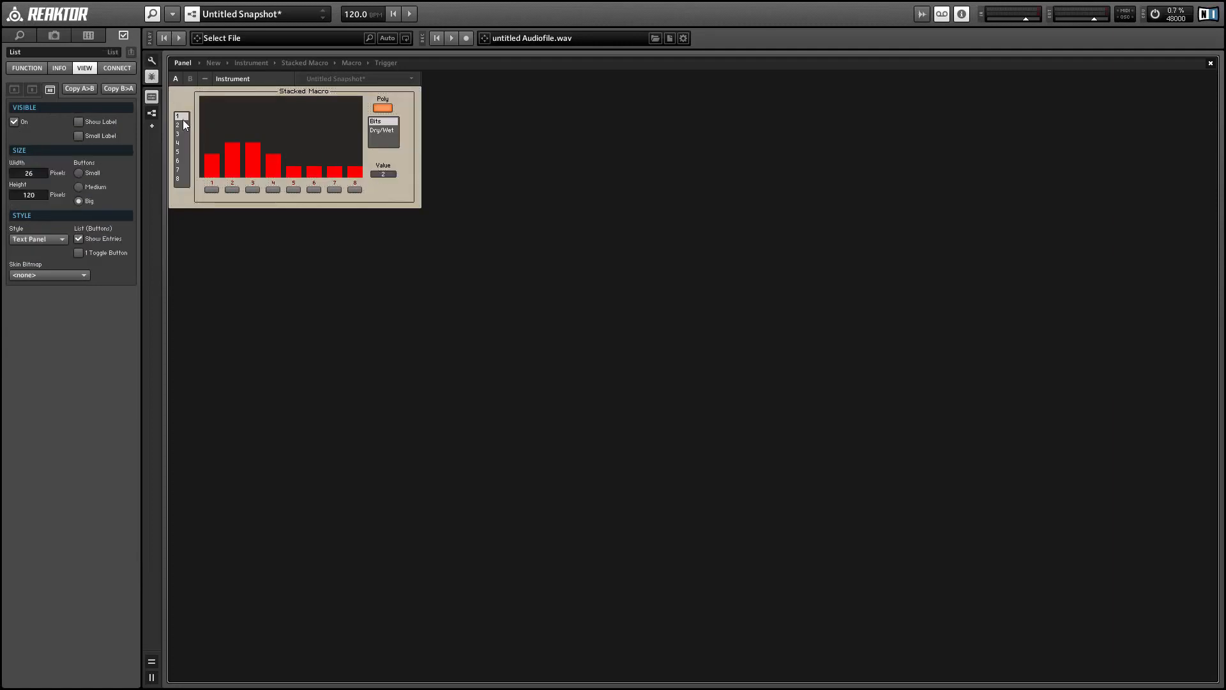
# Move position 3's row of eight buttons up beneath the bar display, with each button aligned to its bar.
pyautogui.click(155, 71)
pyautogui.click(369, 210)
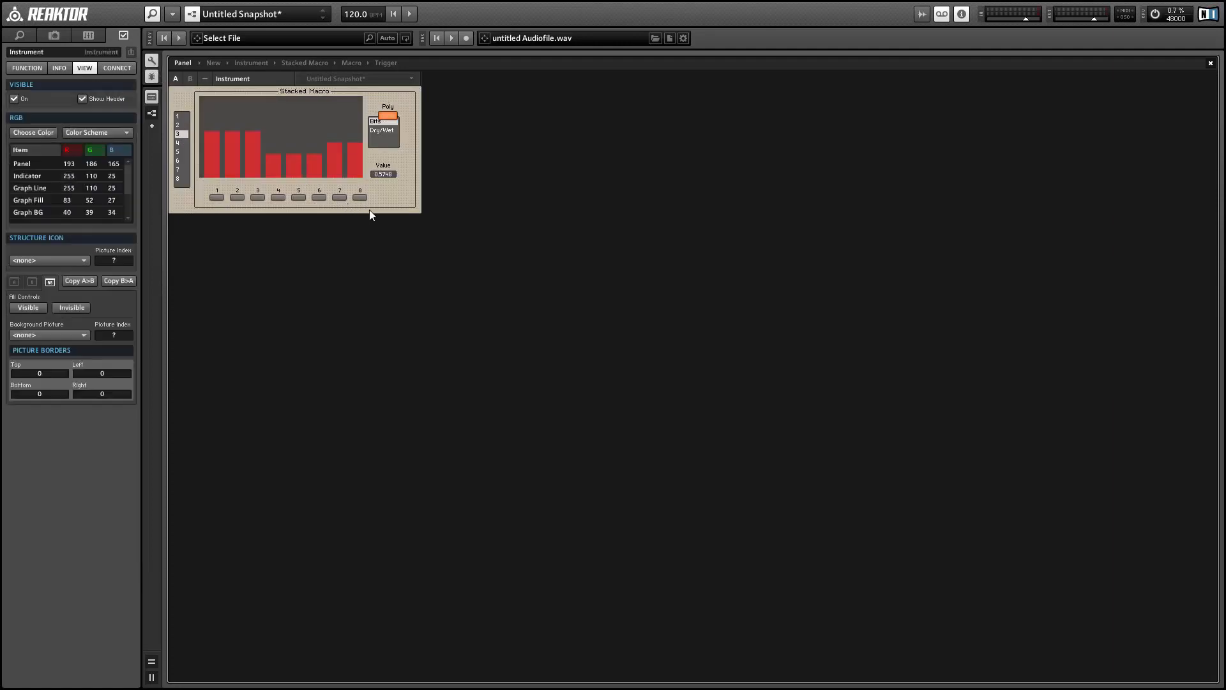
pyautogui.click(204, 183)
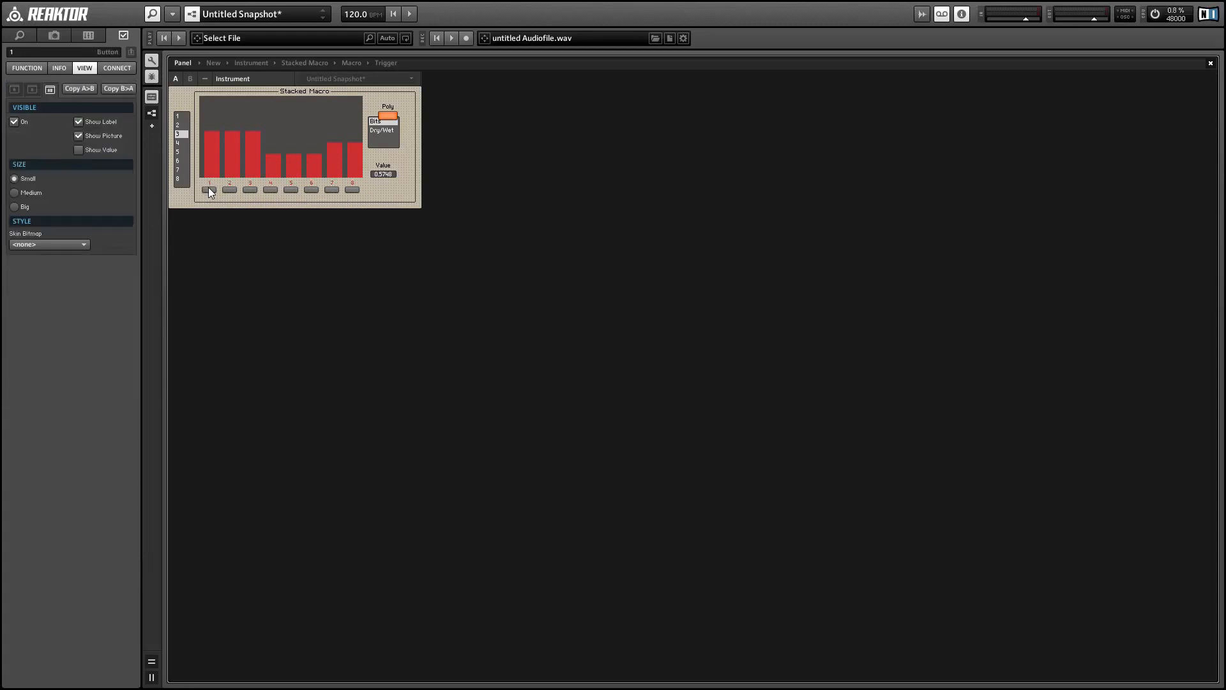
pyautogui.click(177, 137)
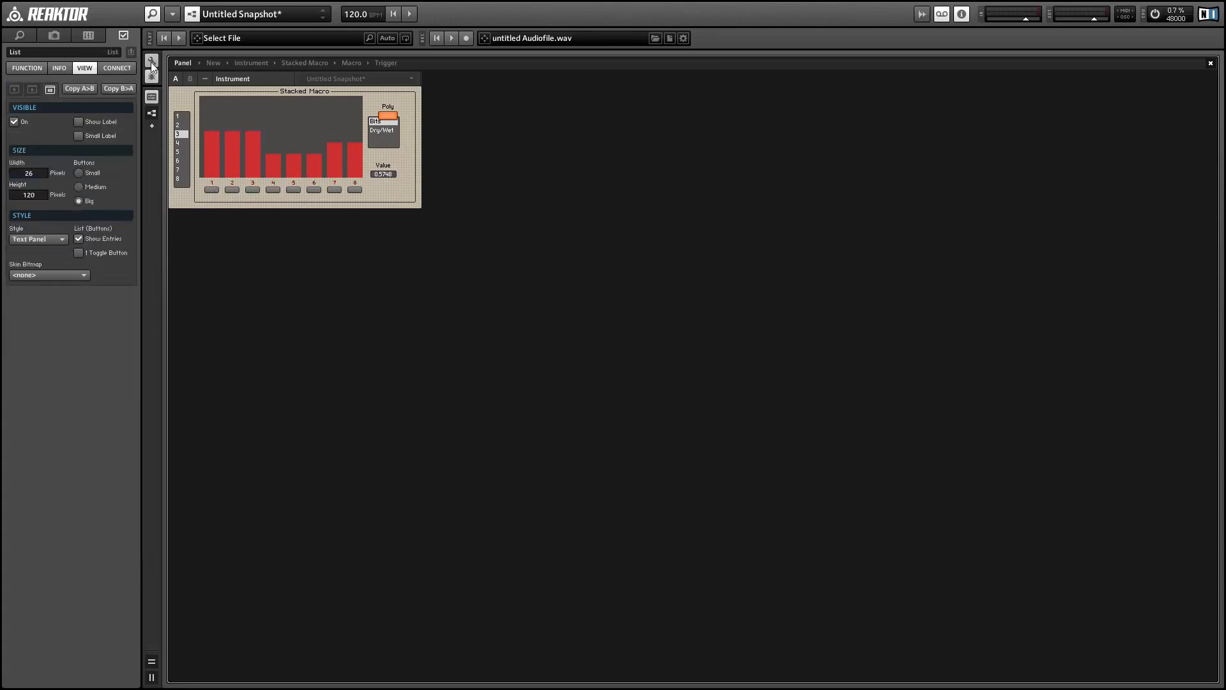
# Switch to position 4 and move its row of eight buttons up beneath the bar display.
pyautogui.click(152, 64)
pyautogui.click(182, 142)
pyautogui.click(151, 61)
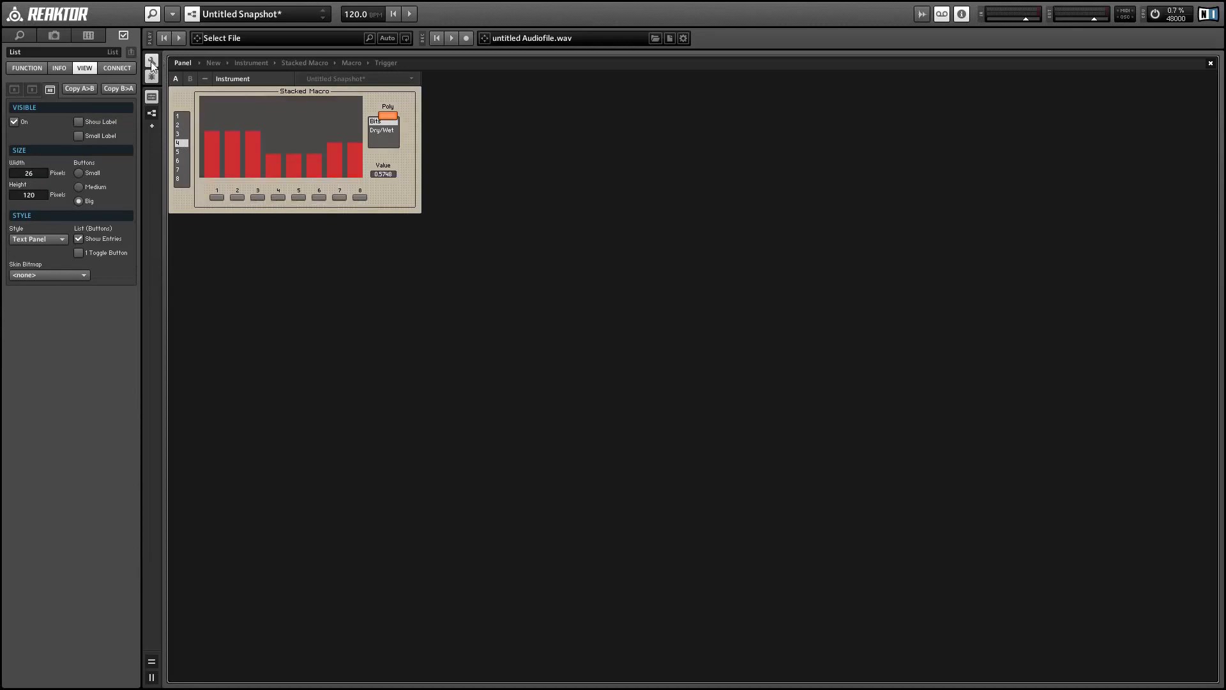
pyautogui.moveTo(383, 221); pyautogui.dragTo(202, 185)
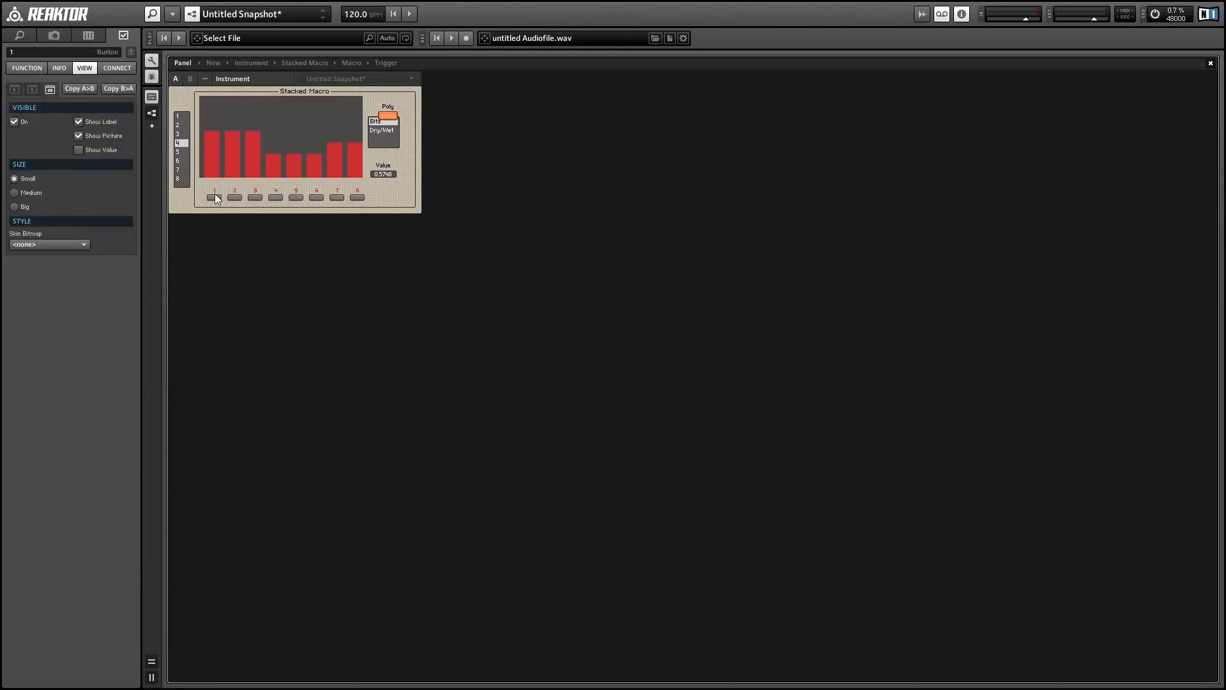
pyautogui.click(150, 63)
# Switch to position 5 and move its row of eight buttons up beneath the bar display.
pyautogui.click(182, 152)
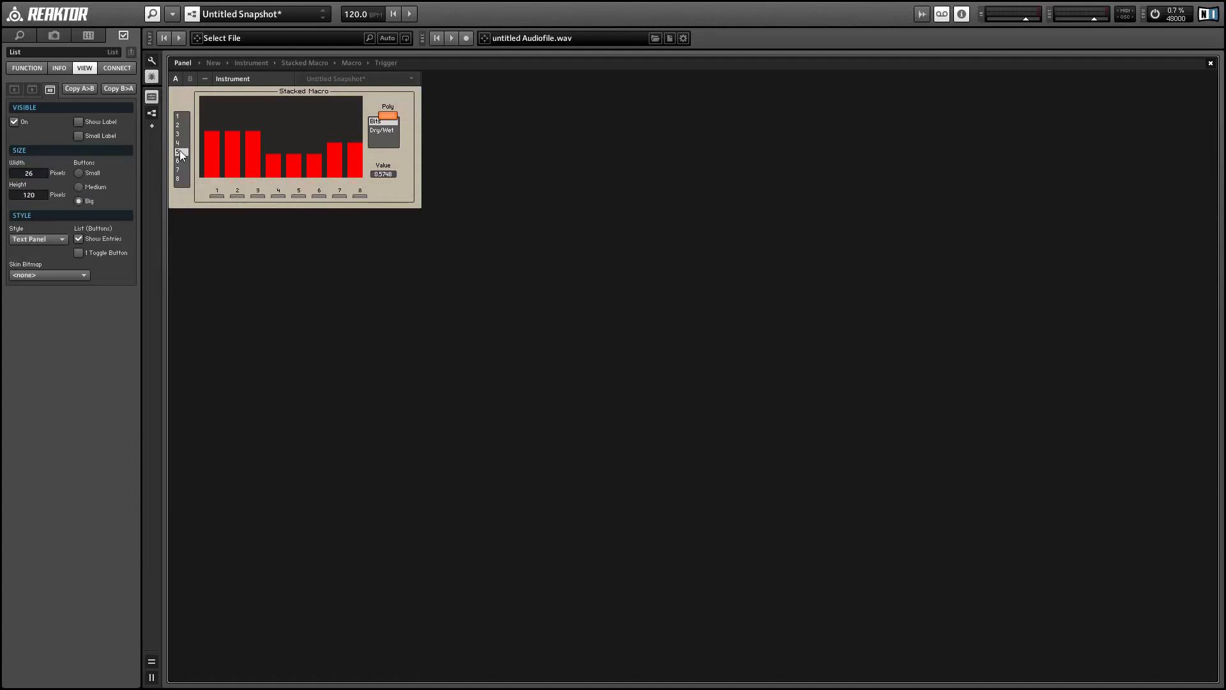
pyautogui.click(151, 64)
pyautogui.moveTo(386, 233); pyautogui.dragTo(209, 186)
pyautogui.click(152, 61)
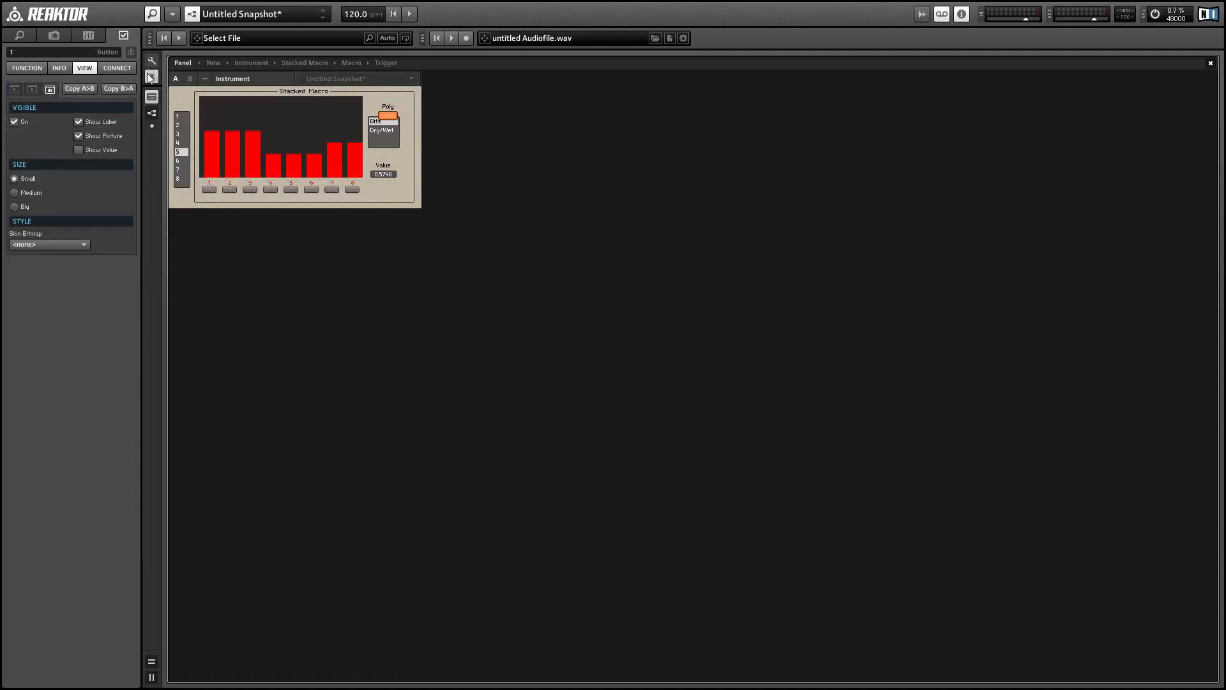
# Switch to position 6 and move its row of eight buttons up beneath the bar display, then lock the panel.
pyautogui.click(179, 160)
pyautogui.click(152, 60)
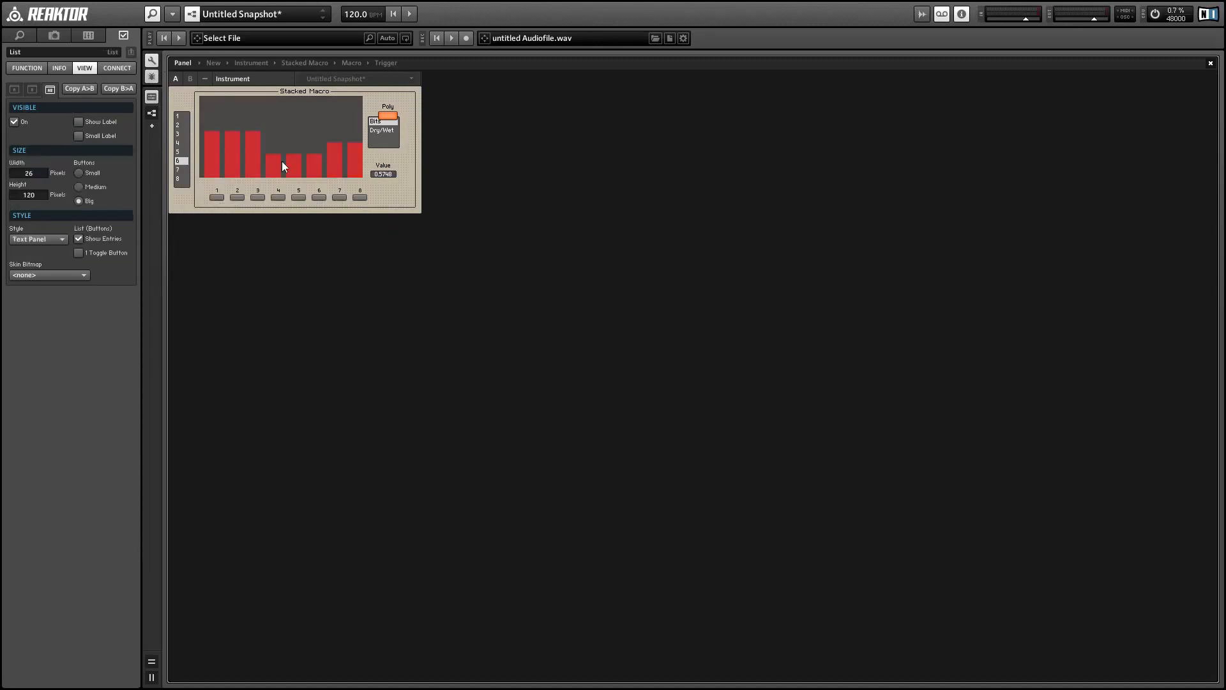
pyautogui.moveTo(391, 214); pyautogui.dragTo(215, 188)
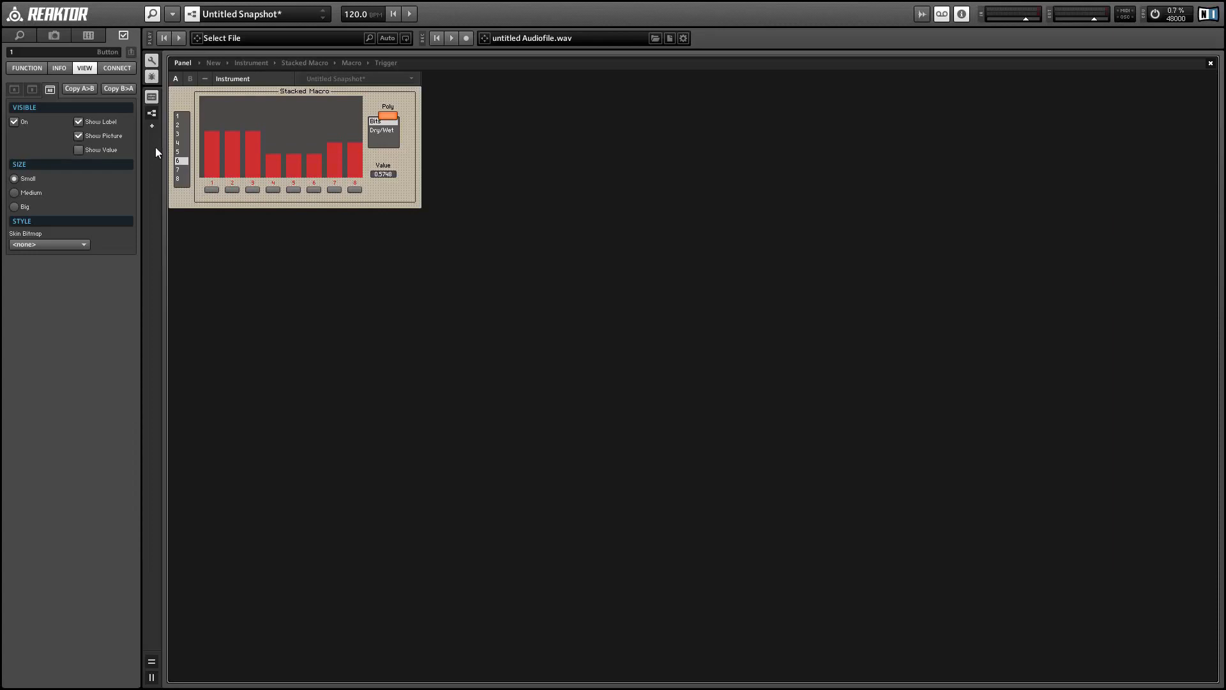
pyautogui.click(151, 60)
# Move the rows of eight buttons in positions 7 and 8 up beneath their bar displays.
pyautogui.click(184, 172)
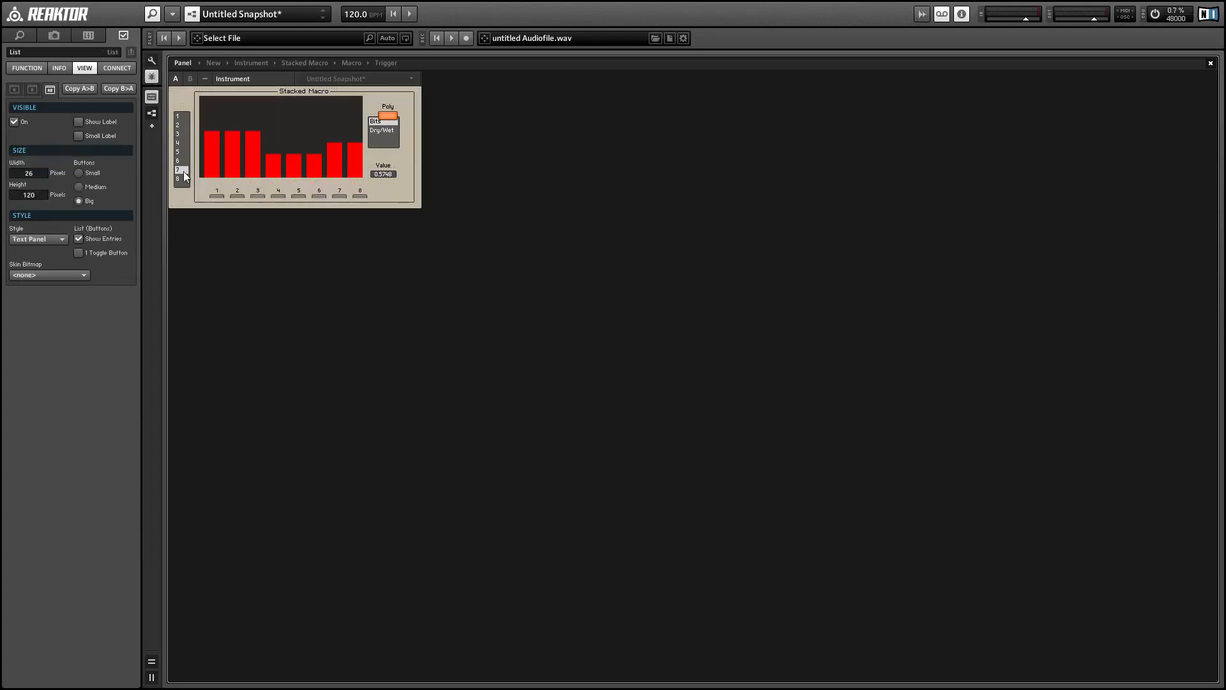
pyautogui.click(387, 222)
pyautogui.click(151, 61)
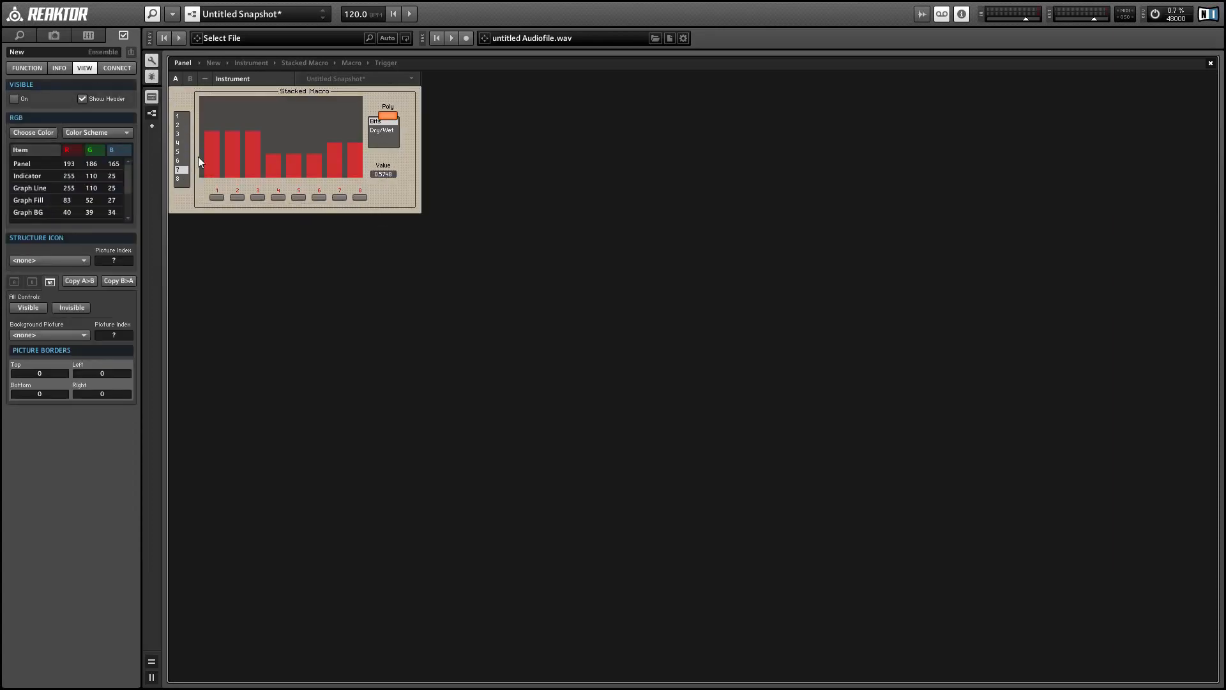
pyautogui.click(216, 196)
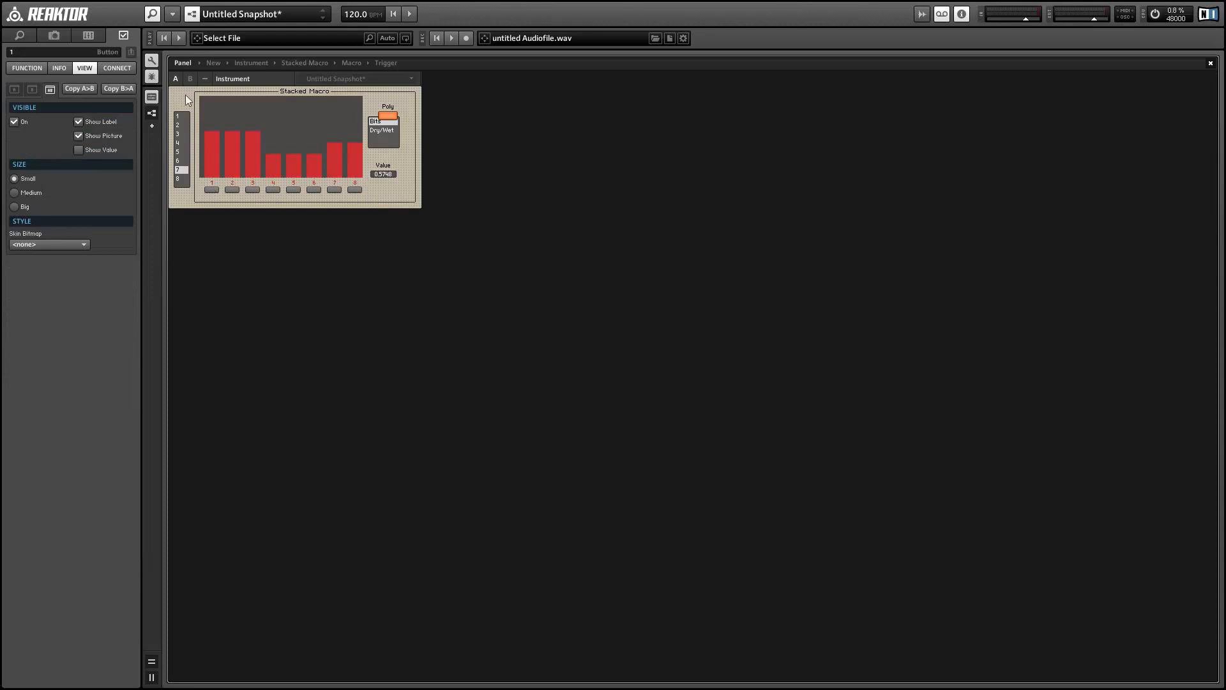
pyautogui.moveTo(371, 228); pyautogui.dragTo(235, 189)
pyautogui.click(152, 61)
# Move the Poly buttons of positions 8, 7 and 6 up into line above their Bits and Dry/Wet lists.
pyautogui.click(182, 179)
pyautogui.click(181, 170)
pyautogui.click(152, 62)
pyautogui.click(152, 61)
pyautogui.click(182, 162)
pyautogui.moveTo(387, 115); pyautogui.dragTo(383, 107)
pyautogui.click(152, 61)
# Move the Poly buttons of positions 5, 4 and 3 up above their Bits and Dry/Wet lists and return to position 2.
pyautogui.click(152, 62)
pyautogui.click(182, 153)
pyautogui.click(152, 61)
pyautogui.click(152, 62)
pyautogui.click(182, 144)
pyautogui.click(152, 61)
pyautogui.click(182, 135)
pyautogui.click(152, 61)
pyautogui.click(152, 61)
pyautogui.click(152, 62)
pyautogui.click(181, 126)
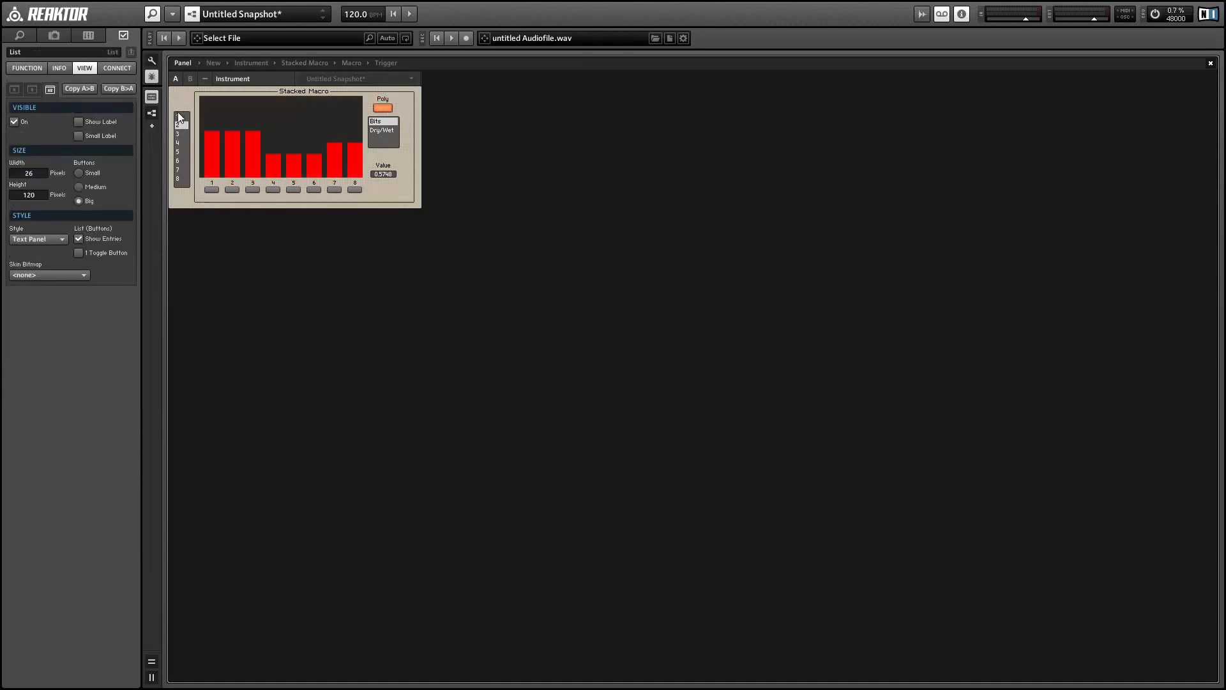
# Draw rising and falling Bits bars in the displays of positions 3 and 5.
pyautogui.click(182, 135)
pyautogui.click(182, 135)
pyautogui.click(289, 128)
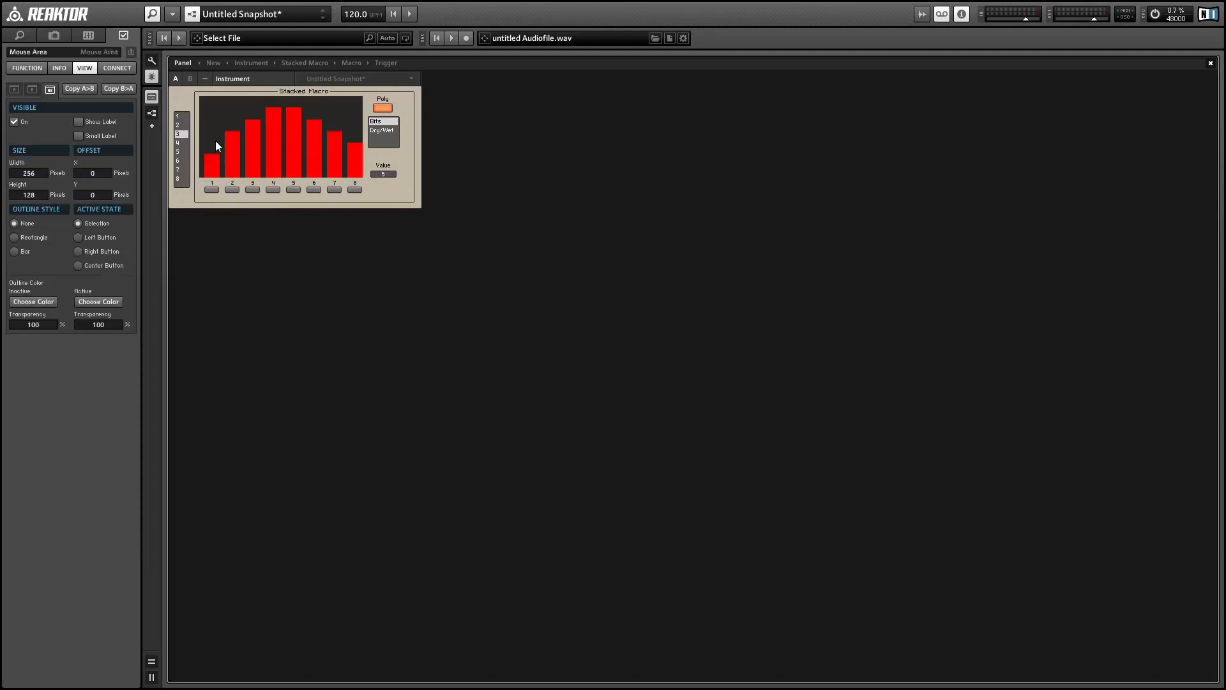
pyautogui.click(181, 152)
pyautogui.click(342, 146)
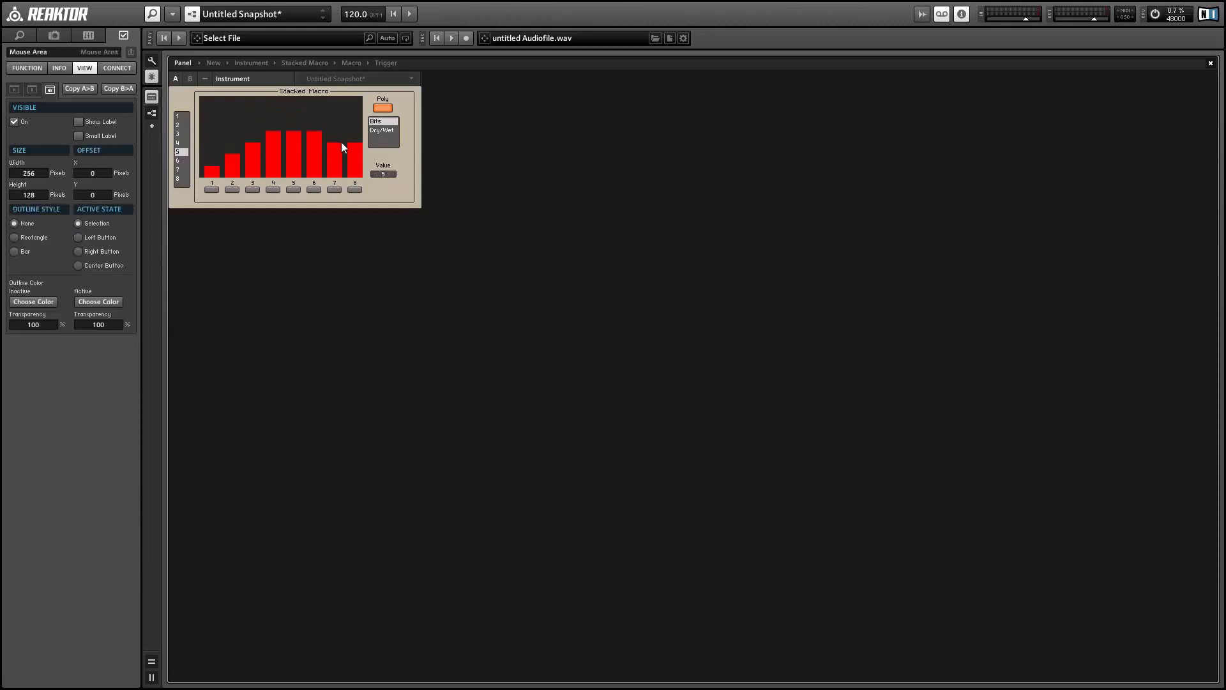
# Draw a new Bits bar pattern in position 1 and compare it with the other positions through the List.
pyautogui.click(188, 155)
pyautogui.click(178, 143)
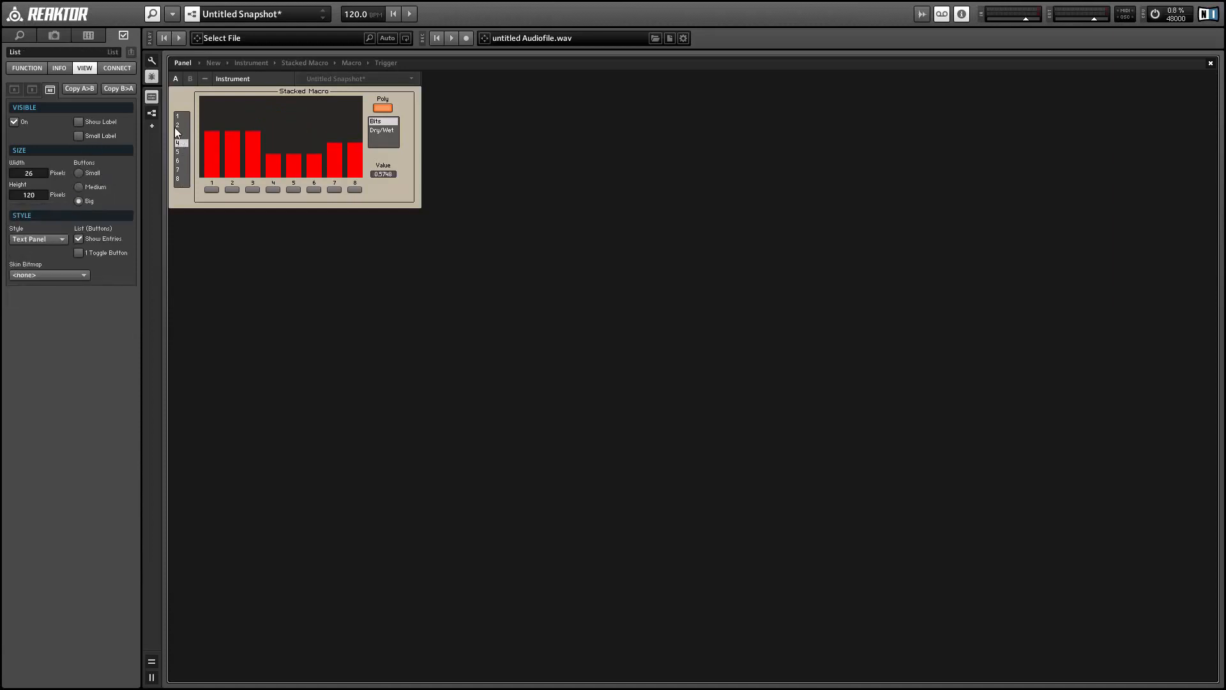
pyautogui.click(178, 125)
pyautogui.click(181, 117)
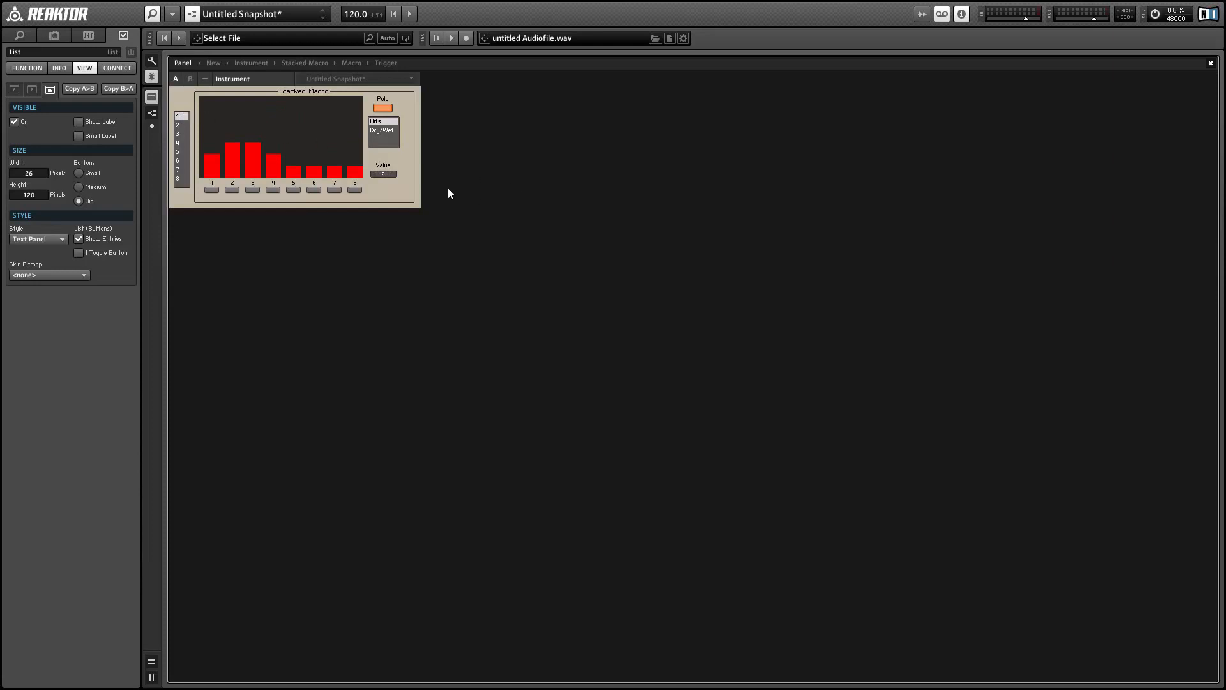
pyautogui.moveTo(329, 148); pyautogui.dragTo(228, 120)
pyautogui.click(189, 133)
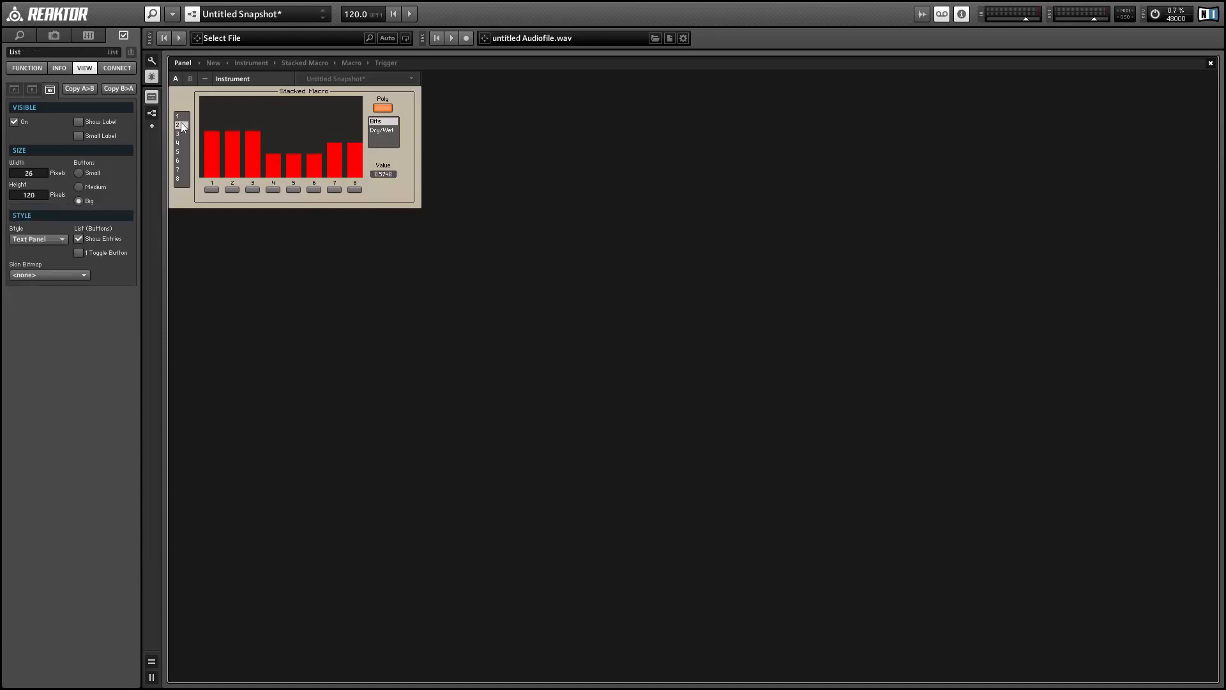
pyautogui.click(382, 121)
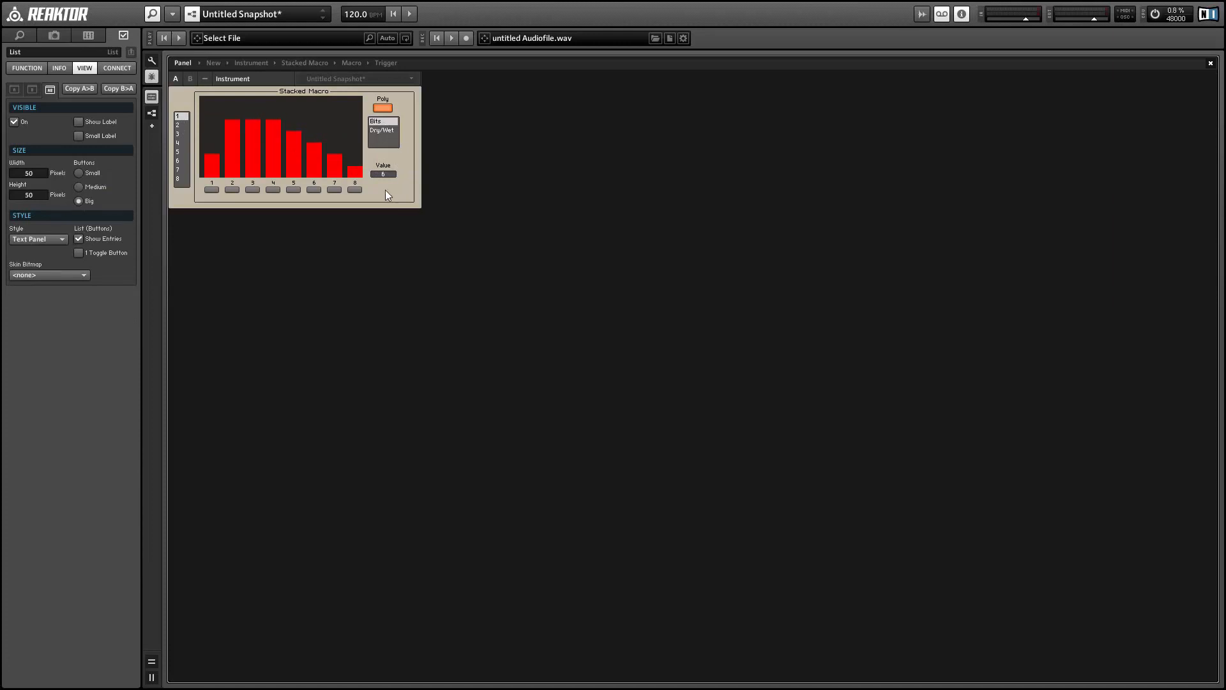
# Check positions 5 and 3, then move the List up so its top aligns with the bar display.
pyautogui.click(184, 153)
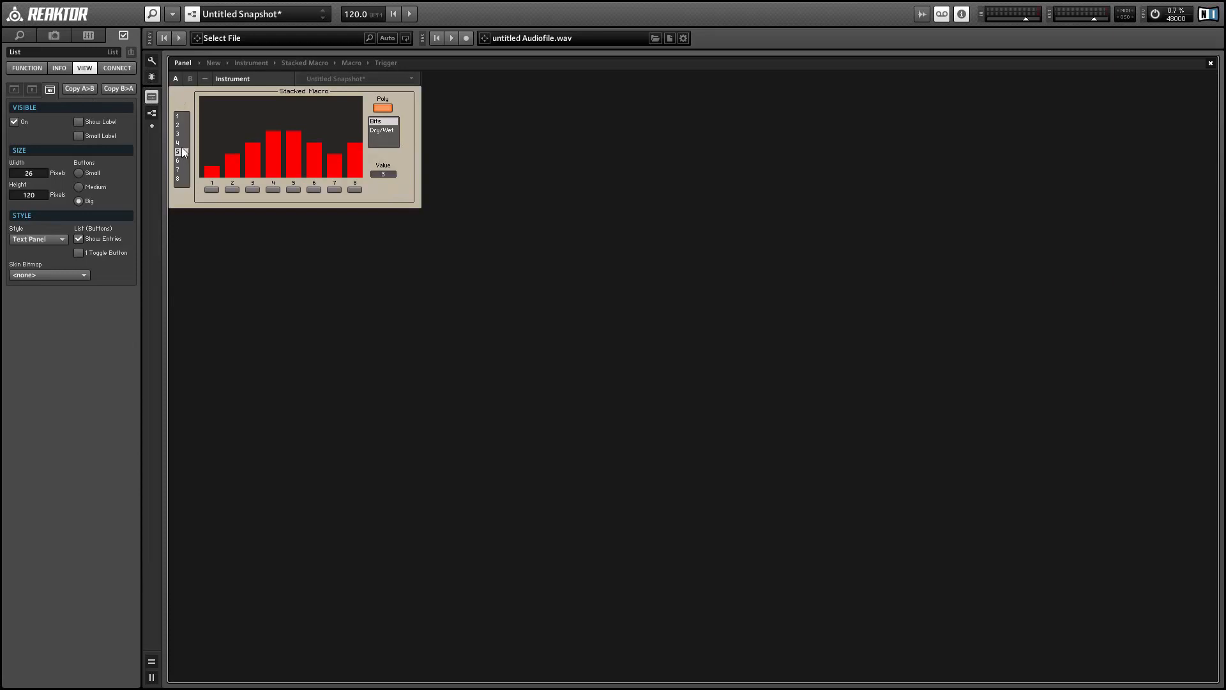
pyautogui.click(180, 133)
pyautogui.click(151, 61)
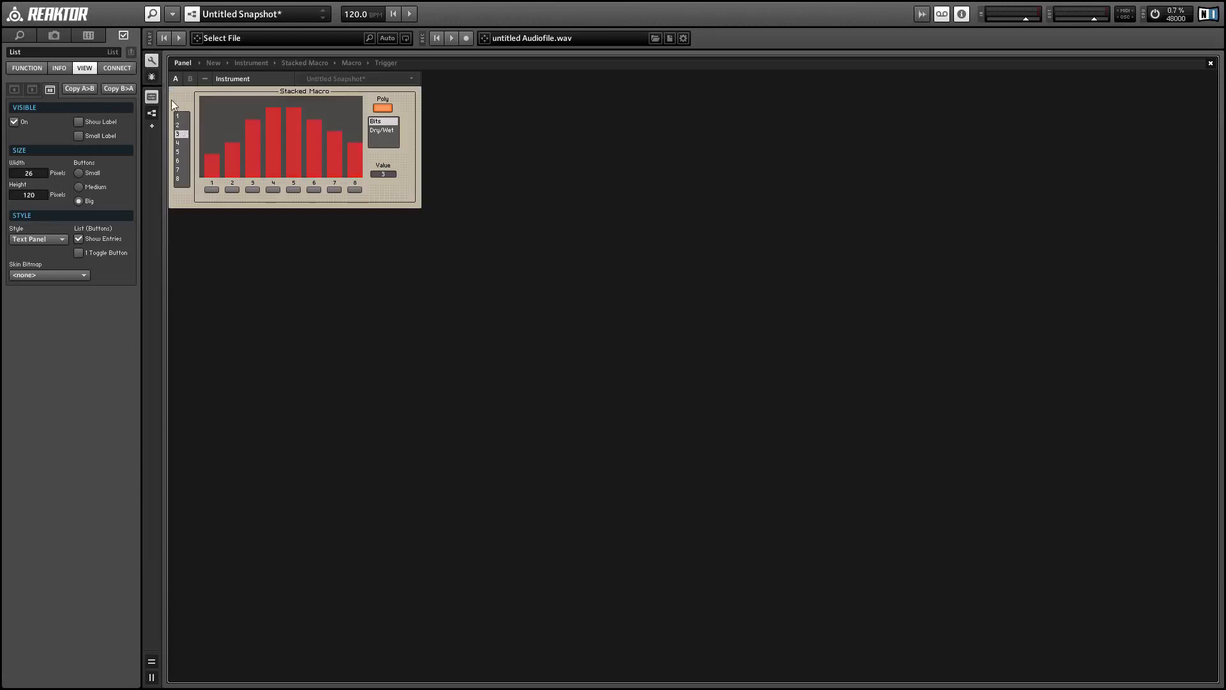
pyautogui.moveTo(184, 135); pyautogui.dragTo(183, 127)
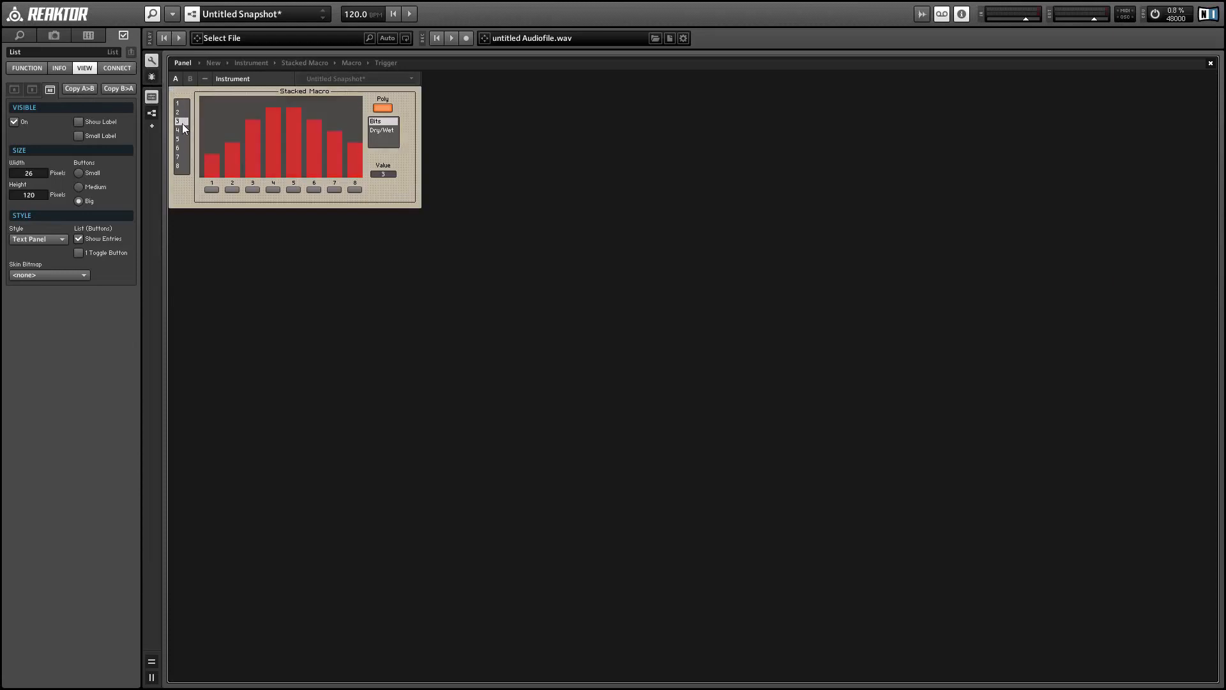
pyautogui.click(152, 61)
# Set the Stacked Macro's frame style to No Frame, shift the panel controls up to the top edge and check another position.
pyautogui.click(256, 89)
pyautogui.click(14, 274)
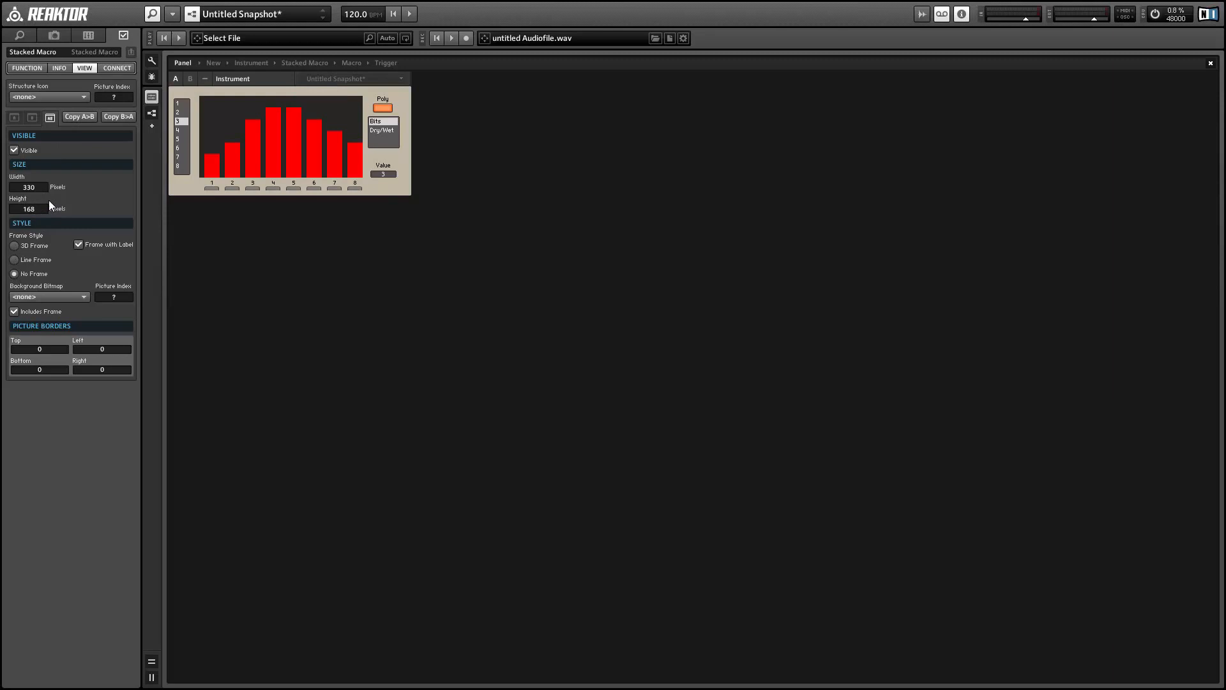
pyautogui.click(151, 61)
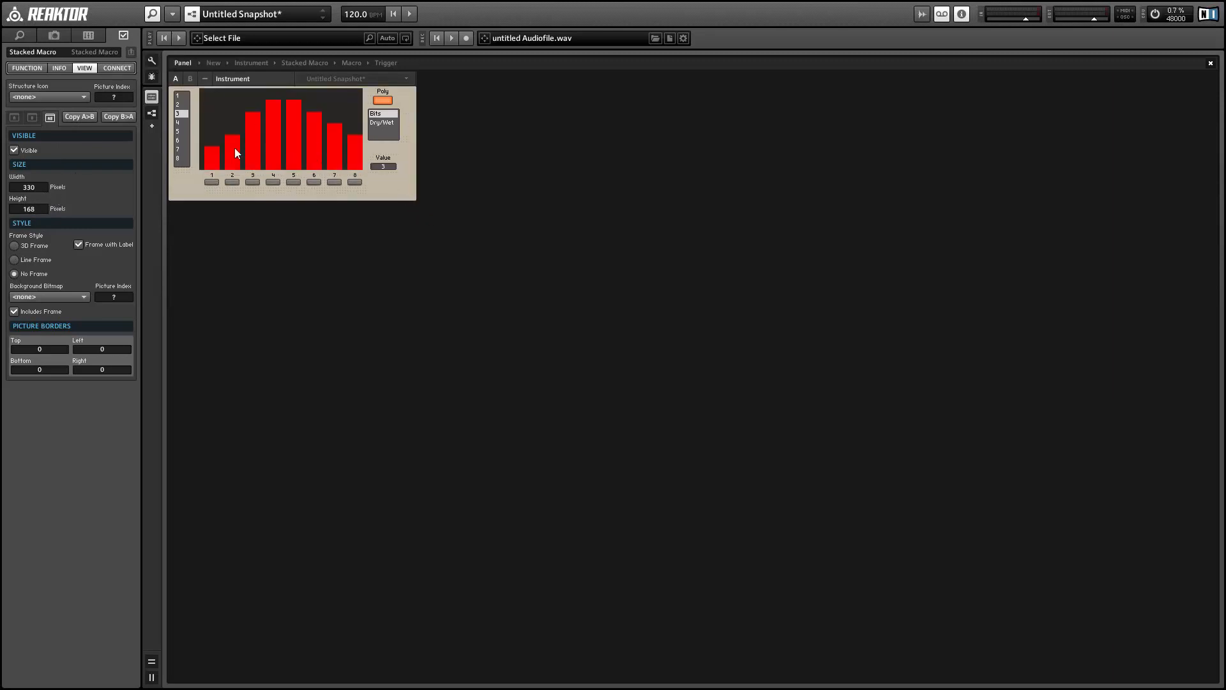
pyautogui.click(181, 159)
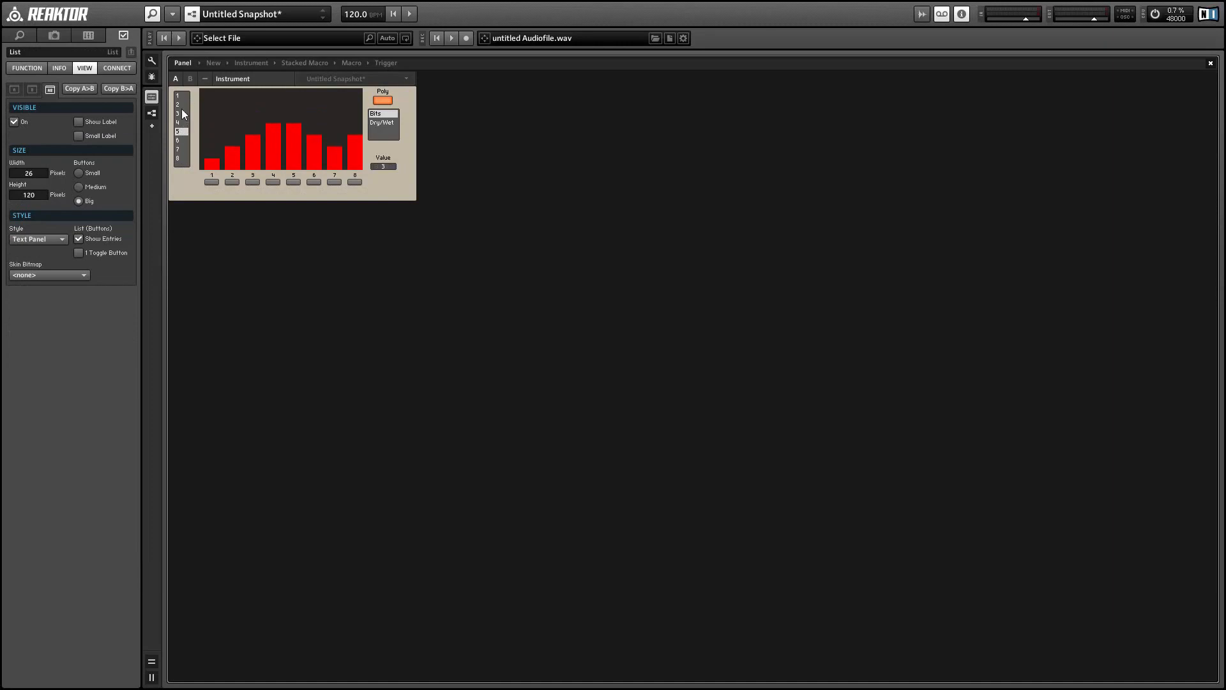
# Insert a Selector/Scanner module in the Stacked Macro structure and set its minimum number of ports to 8.
pyautogui.doubleClick(392, 190)
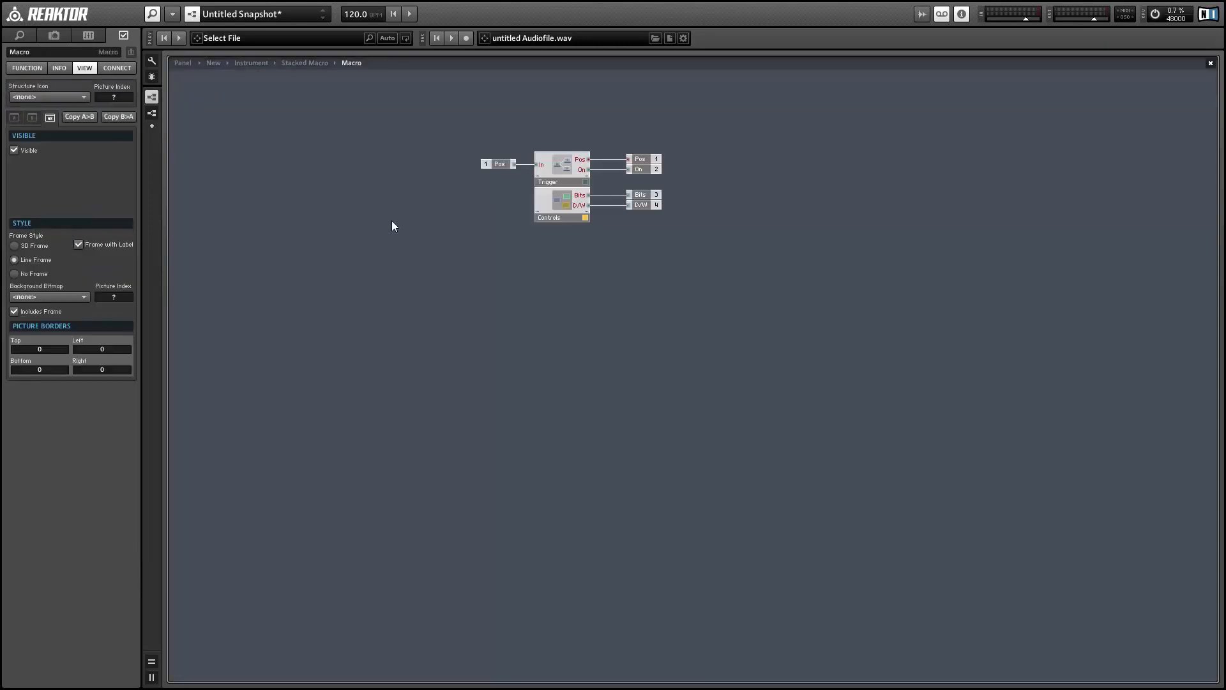
pyautogui.doubleClick(499, 220)
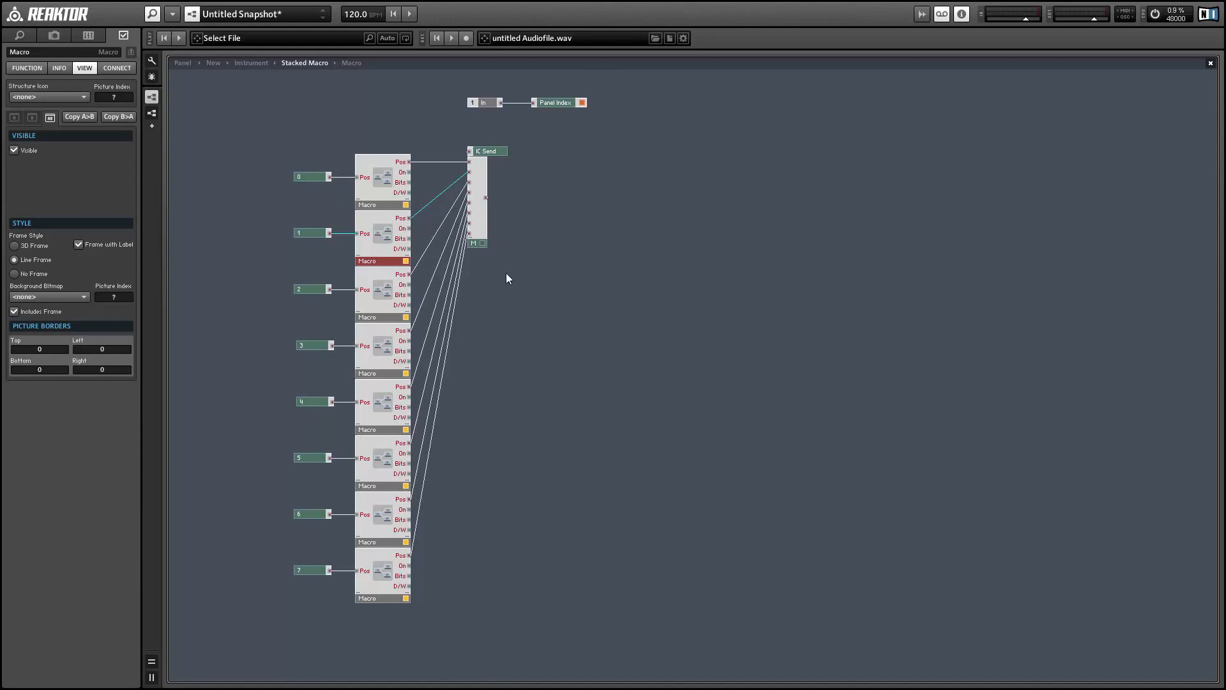
pyautogui.rightClick(611, 136)
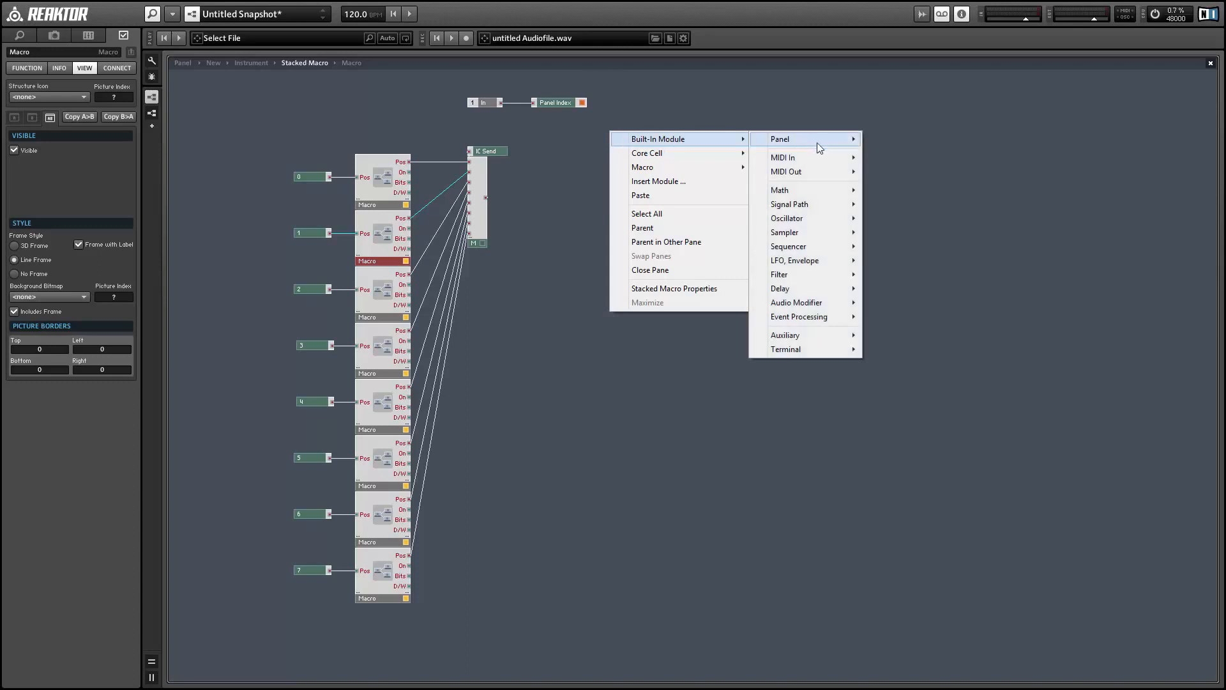
pyautogui.moveTo(834, 323)
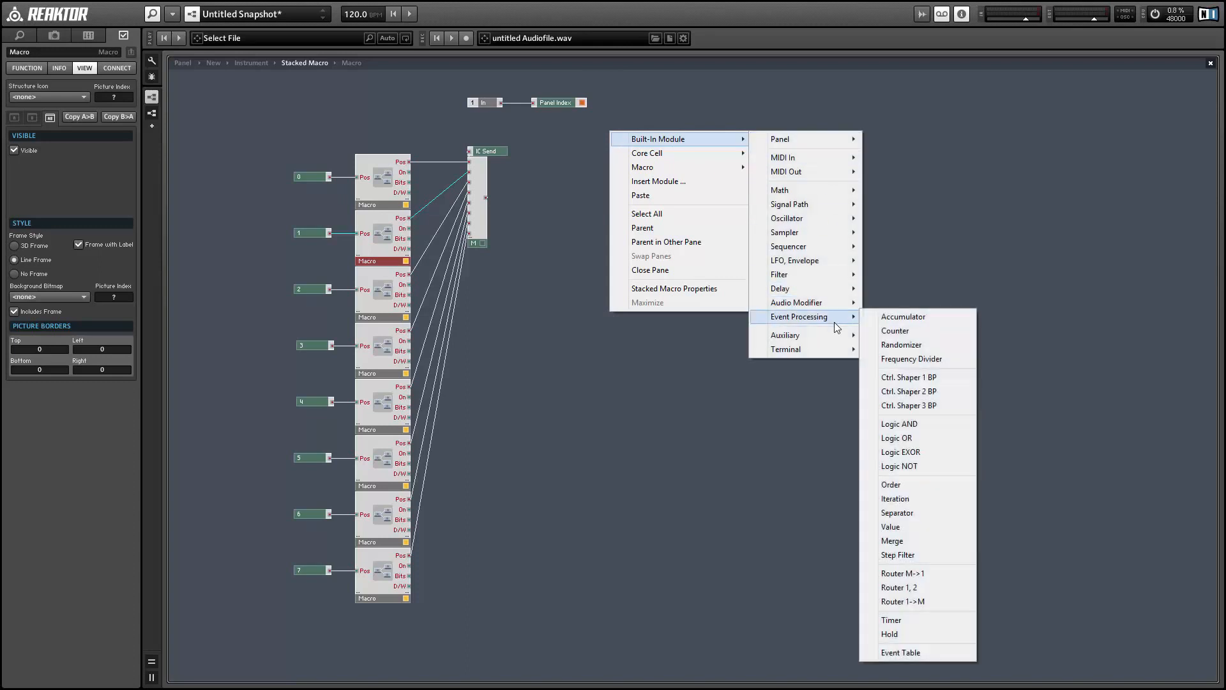
pyautogui.moveTo(806, 204)
pyautogui.click(875, 205)
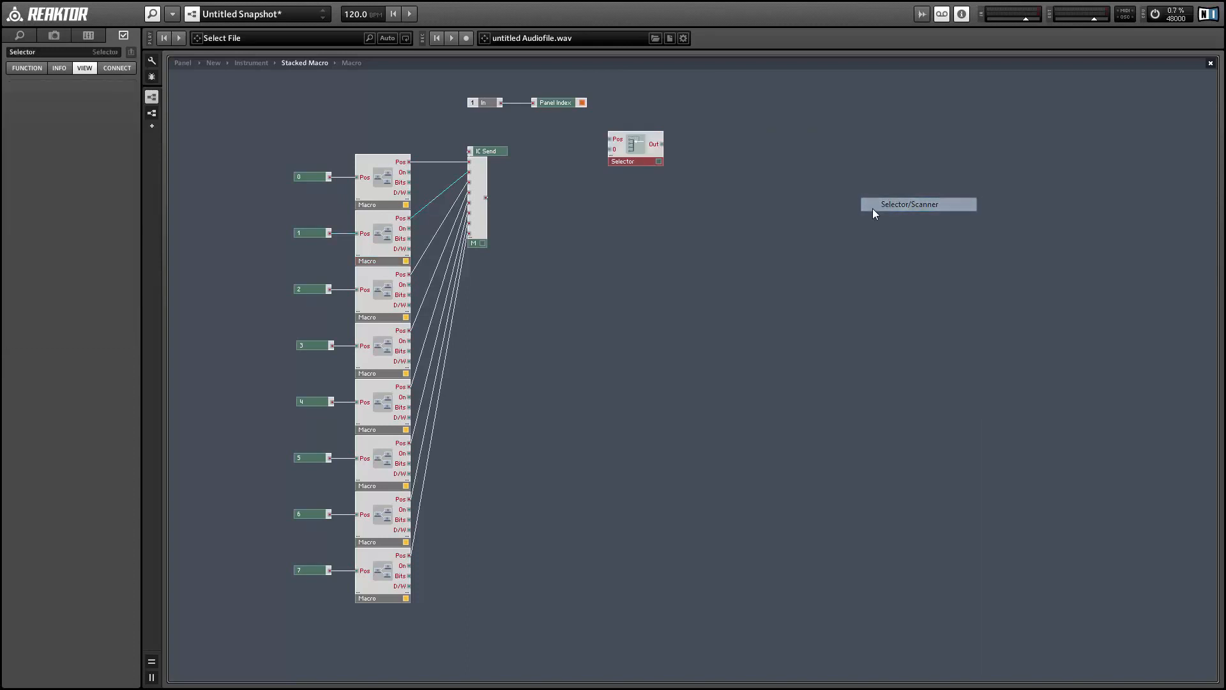
pyautogui.click(21, 67)
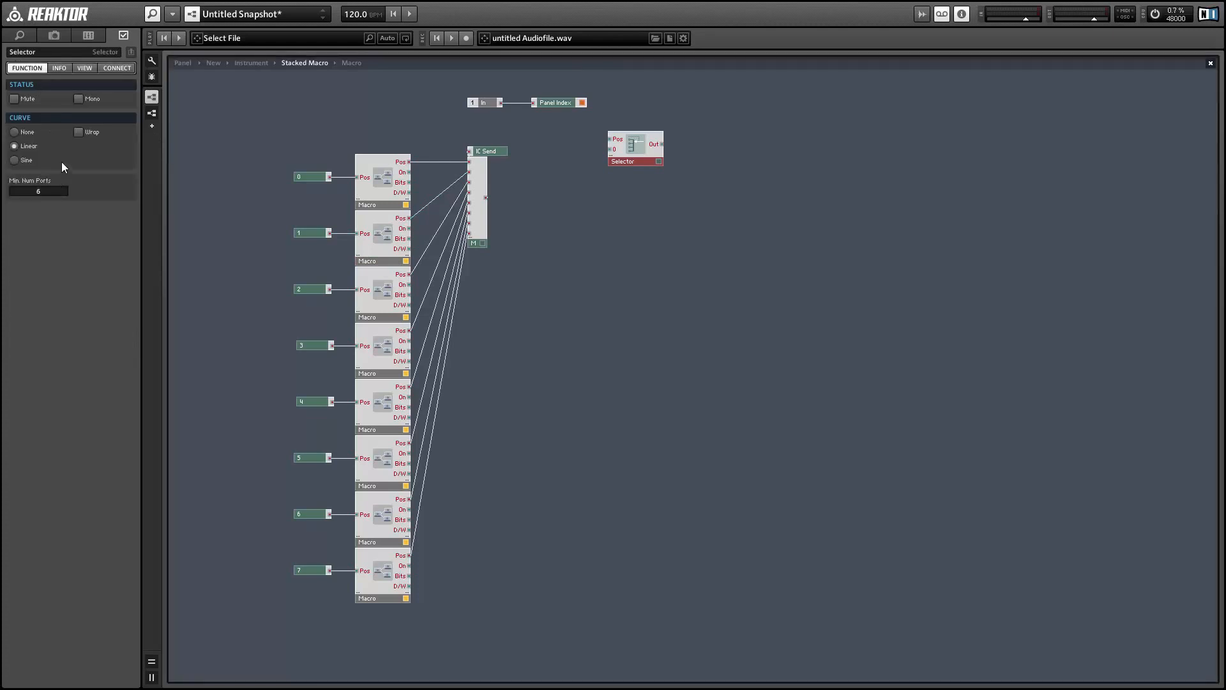
pyautogui.moveTo(63, 151); pyautogui.dragTo(62, 149)
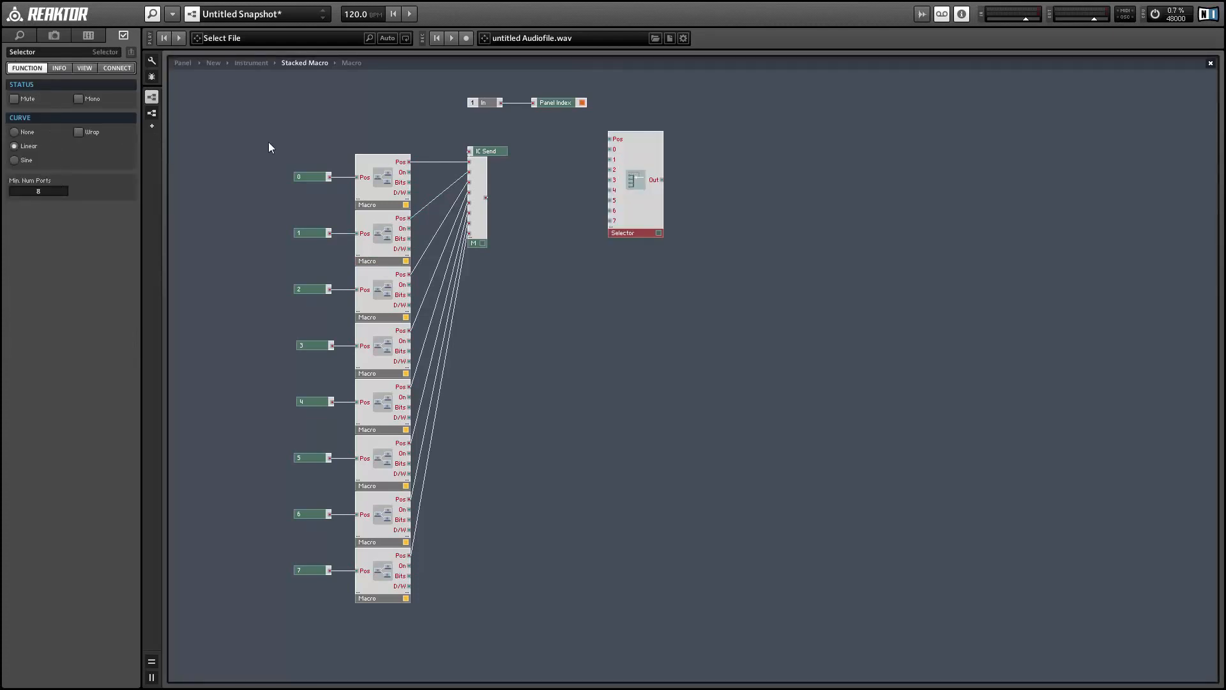
# Wire the Merge output to the Selector's Pos input and the eight macros' On outputs to Selector inputs 0 to 7 in order.
pyautogui.moveTo(487, 197); pyautogui.dragTo(653, 226)
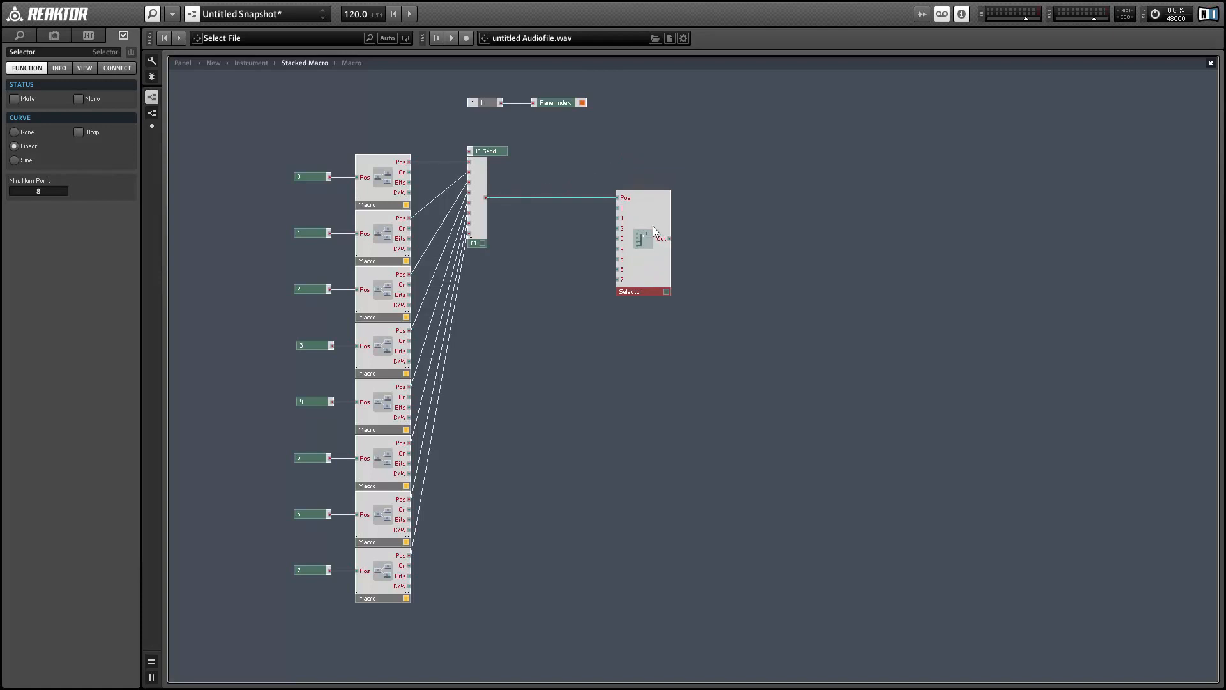
pyautogui.moveTo(408, 171); pyautogui.dragTo(409, 228)
pyautogui.moveTo(409, 284); pyautogui.dragTo(409, 341)
pyautogui.moveTo(409, 396); pyautogui.dragTo(618, 248)
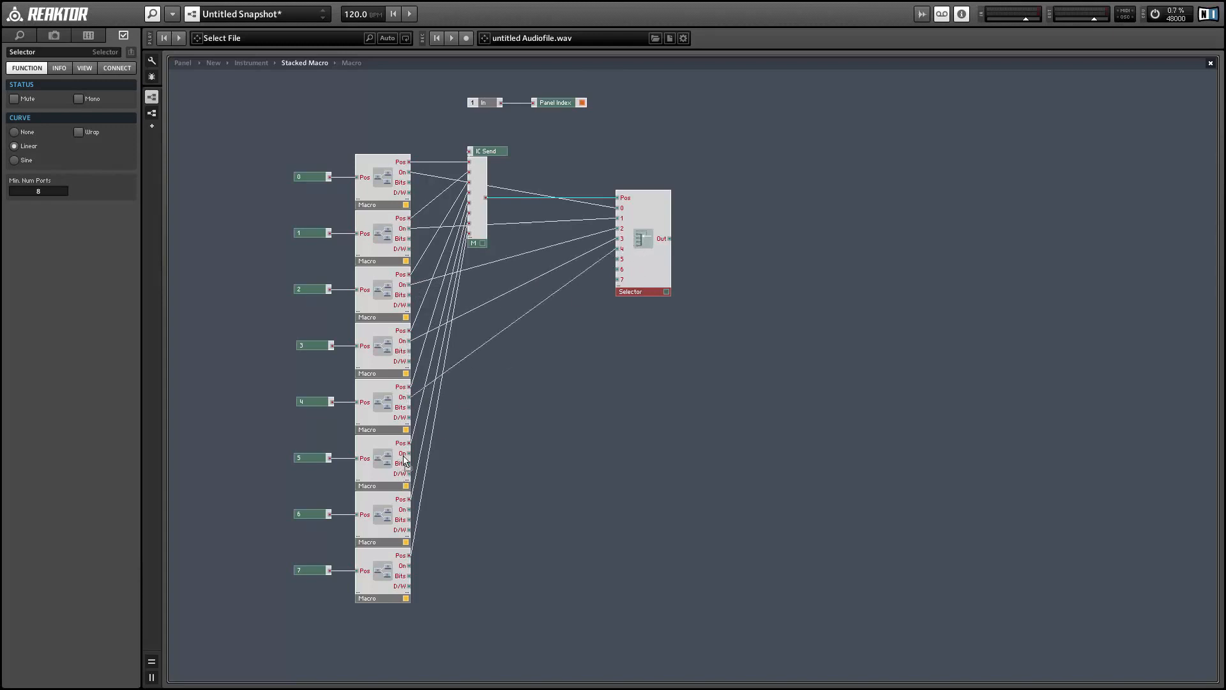
pyautogui.moveTo(409, 453); pyautogui.dragTo(624, 261)
pyautogui.hotkey('ctrl', 'z')
pyautogui.moveTo(409, 452); pyautogui.dragTo(408, 509)
pyautogui.moveTo(409, 565); pyautogui.dragTo(564, 288)
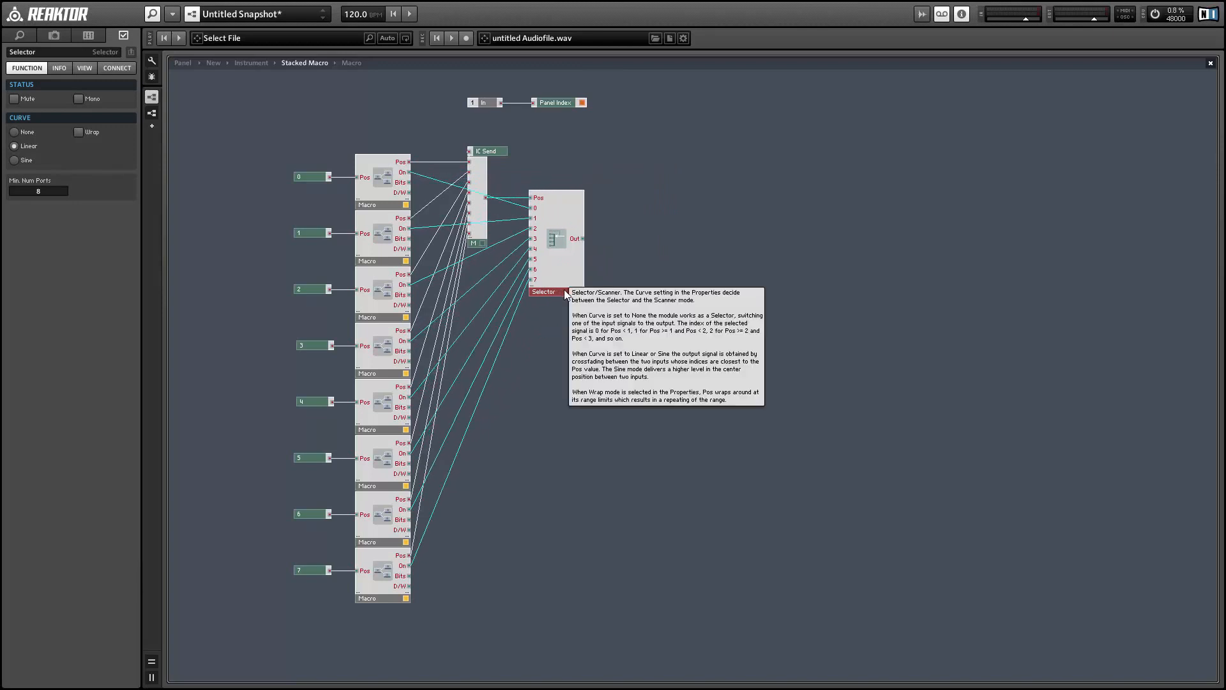
# Move the Selector farther from the macros and add an Out Port connected to its output.
pyautogui.moveTo(565, 290); pyautogui.dragTo(665, 290)
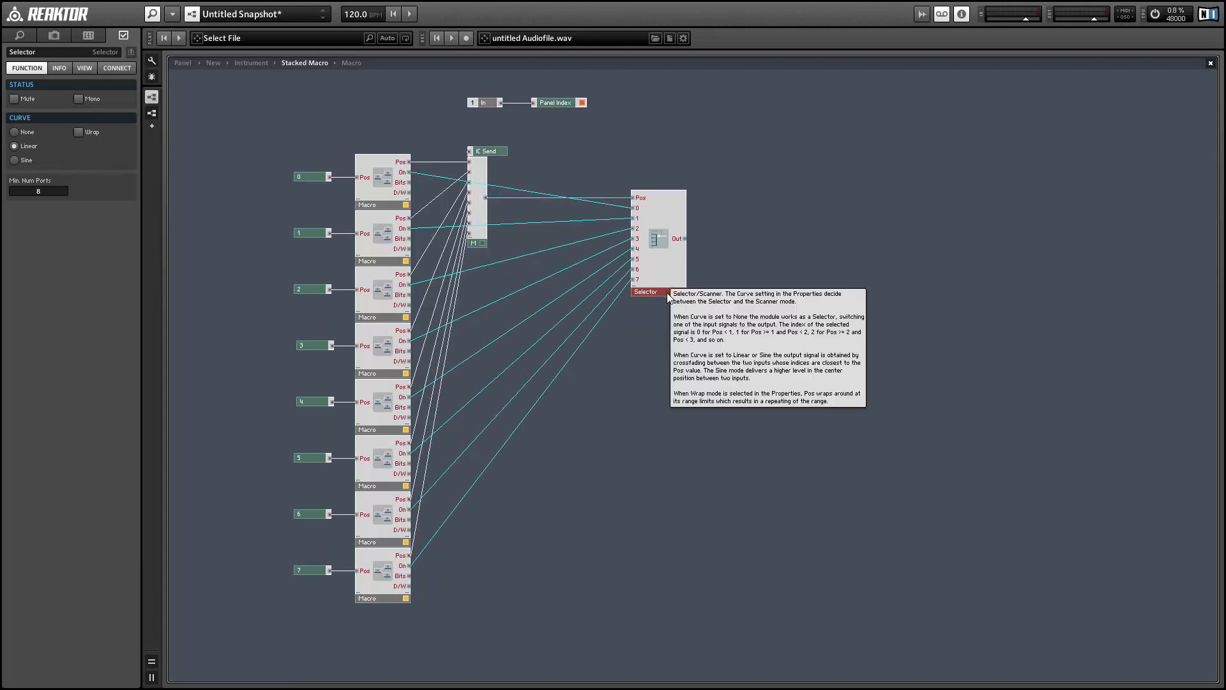
pyautogui.rightClick(736, 239)
pyautogui.moveTo(892, 455)
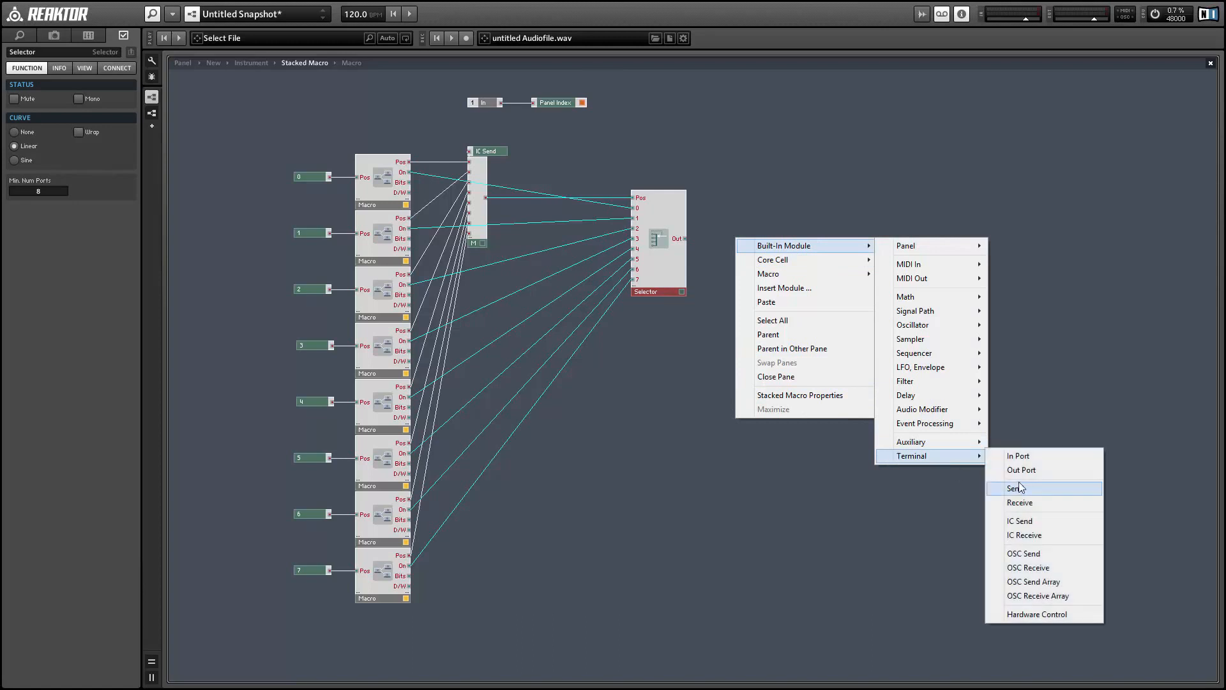
pyautogui.click(1015, 469)
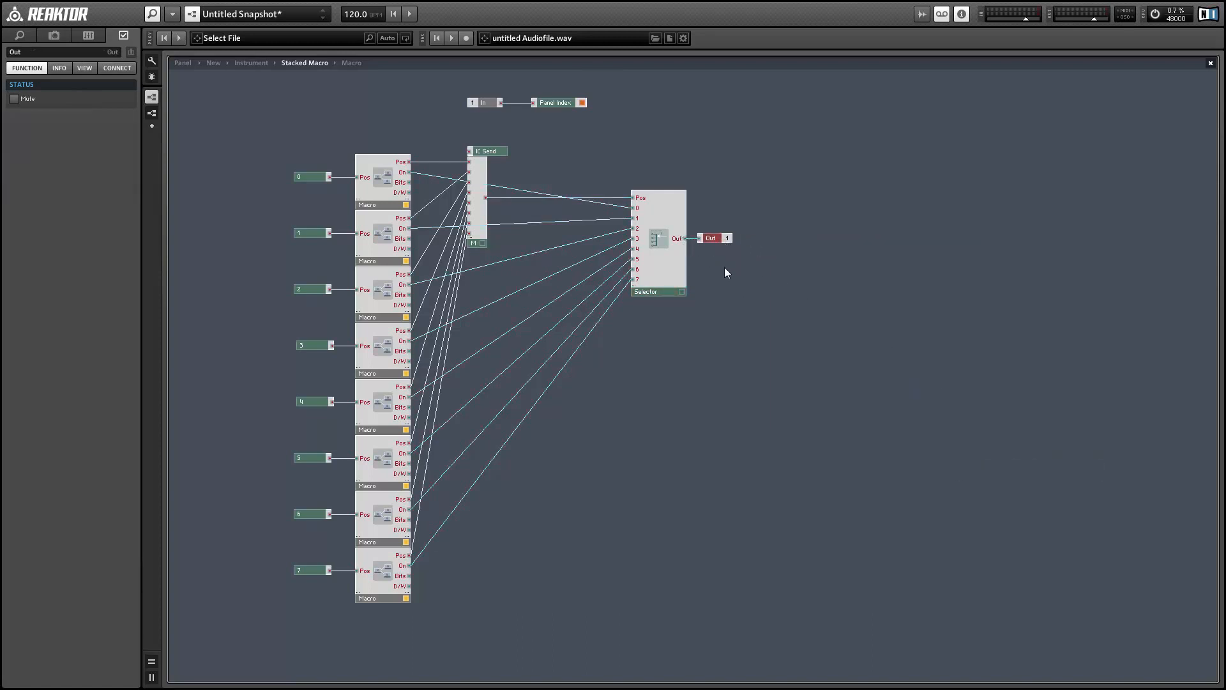
# Duplicate the Selector together with its Out Port and place the copy below and beyond the original.
pyautogui.moveTo(744, 284); pyautogui.dragTo(671, 198)
pyautogui.hotkey('ctrl', 'd')
pyautogui.moveTo(677, 297); pyautogui.dragTo(826, 393)
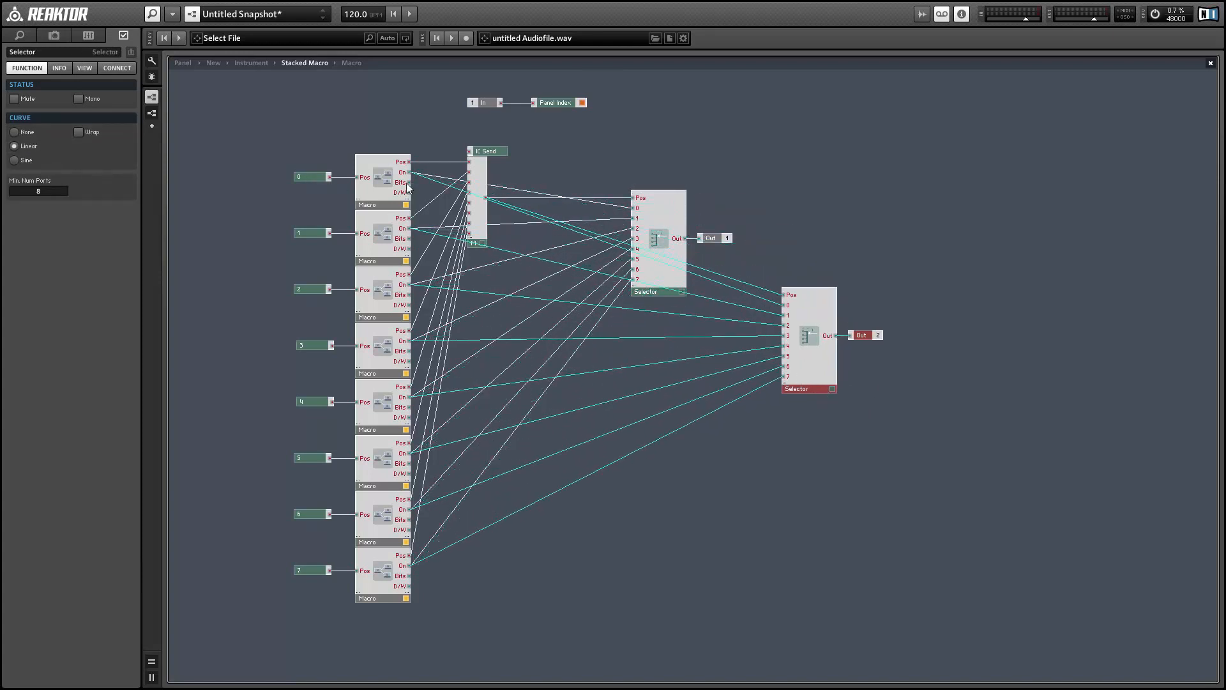
# Rewire inputs 0 to 7 of the second Selector to the Bits outputs of the eight macros in order.
pyautogui.moveTo(408, 184); pyautogui.dragTo(784, 305)
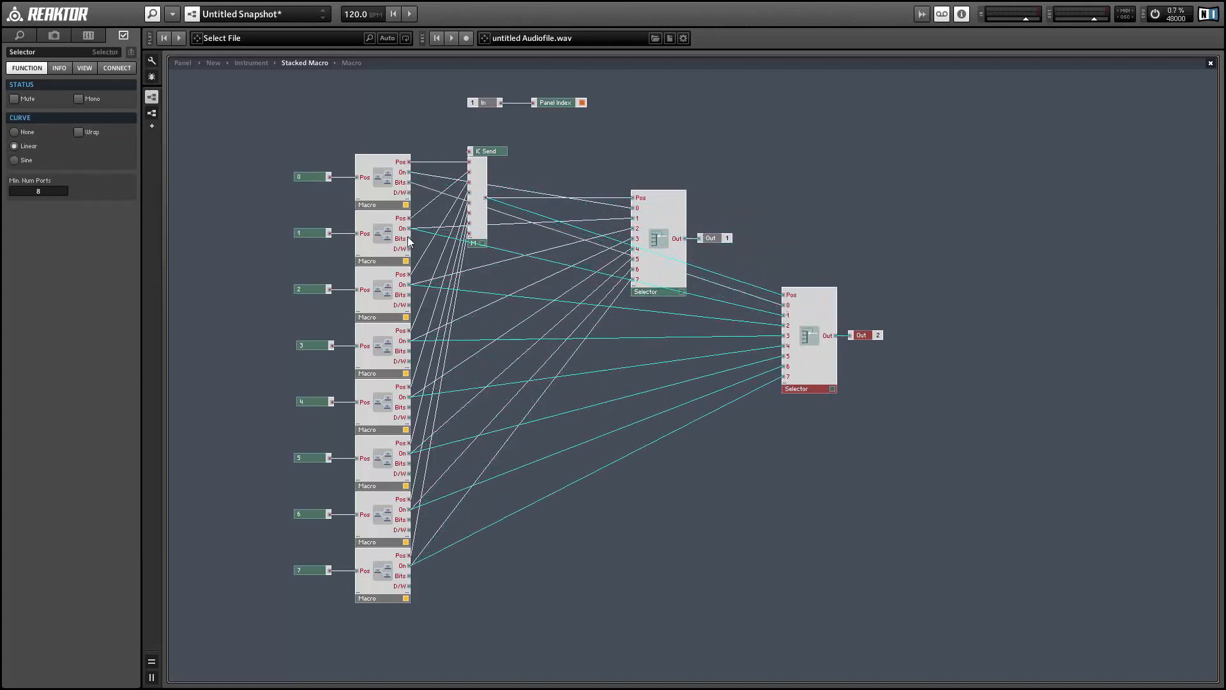
pyautogui.moveTo(409, 238); pyautogui.dragTo(774, 316)
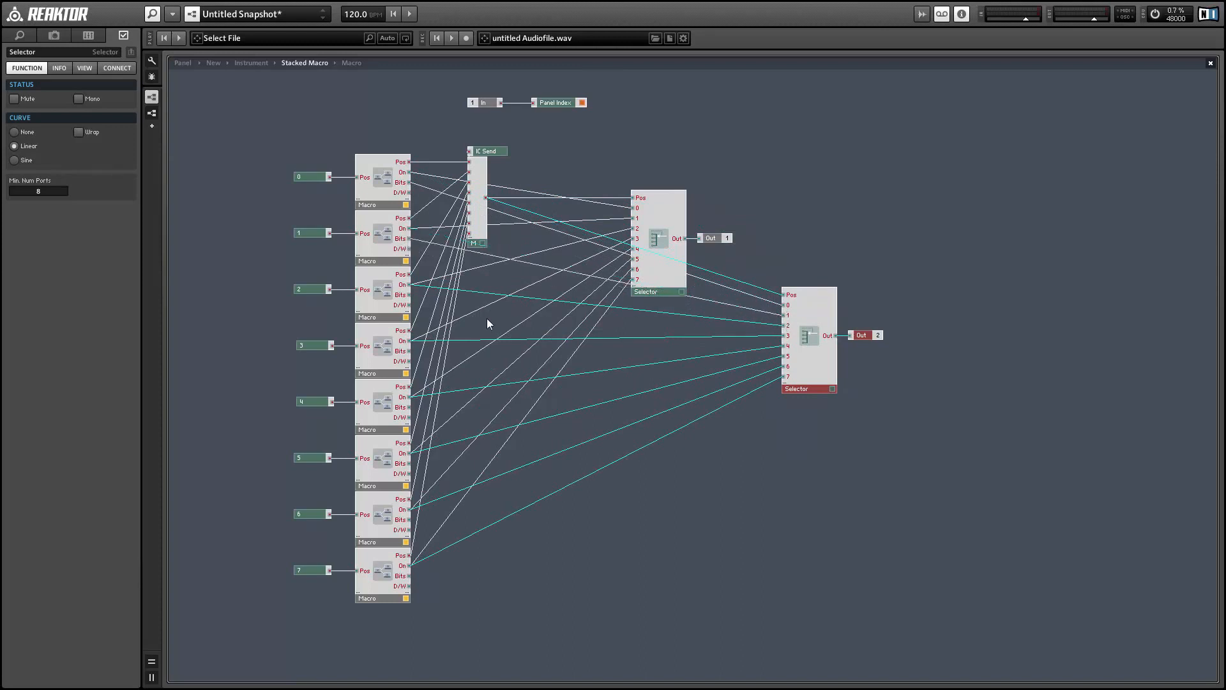
pyautogui.moveTo(409, 295); pyautogui.dragTo(784, 326)
pyautogui.moveTo(409, 350); pyautogui.dragTo(786, 336)
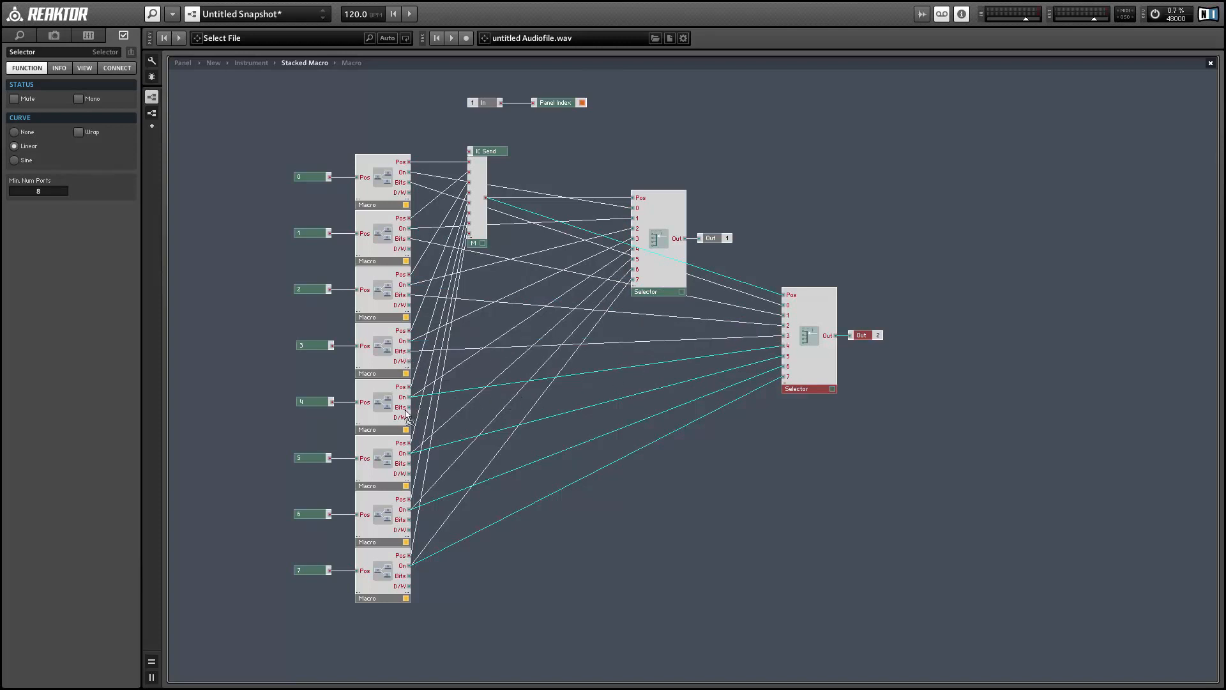
pyautogui.moveTo(408, 407); pyautogui.dragTo(784, 345)
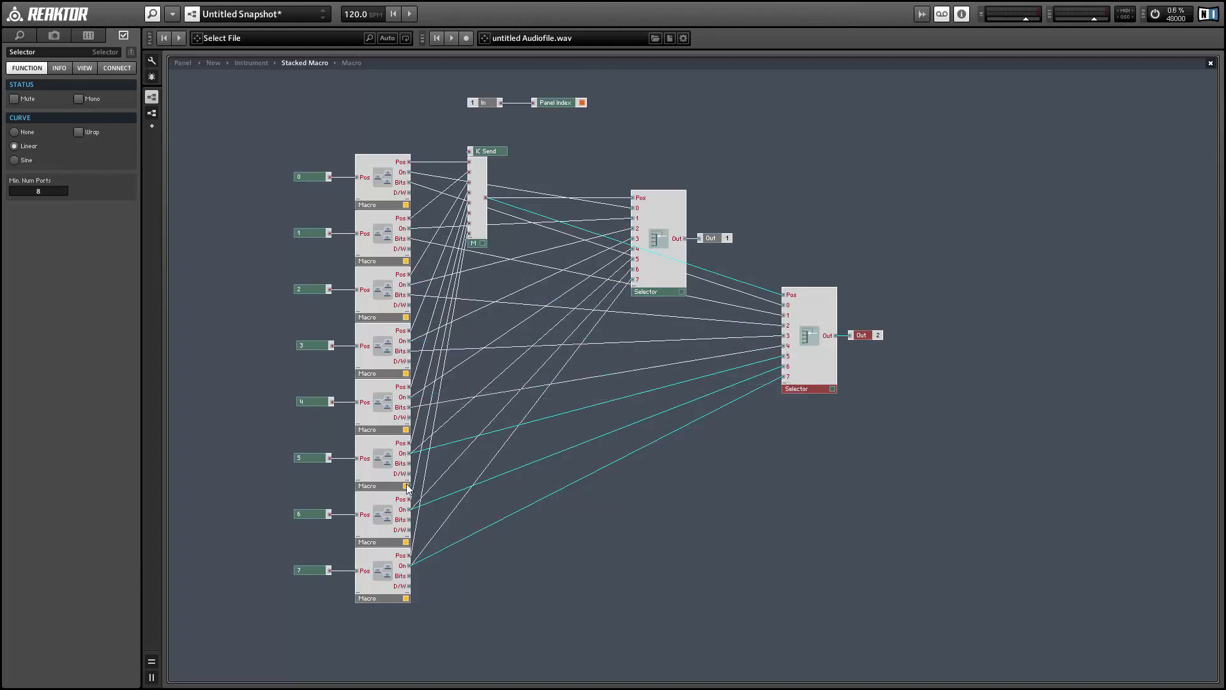
pyautogui.moveTo(409, 463); pyautogui.dragTo(784, 356)
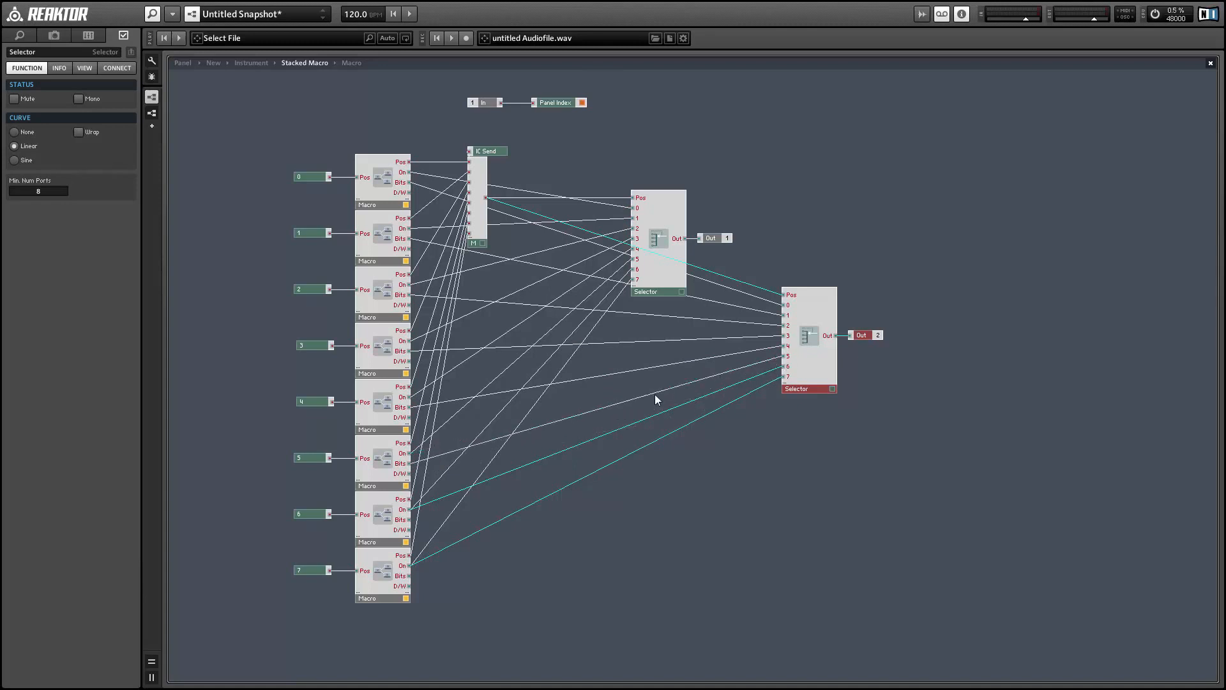
pyautogui.moveTo(408, 519); pyautogui.dragTo(785, 366)
pyautogui.moveTo(409, 576); pyautogui.dragTo(784, 376)
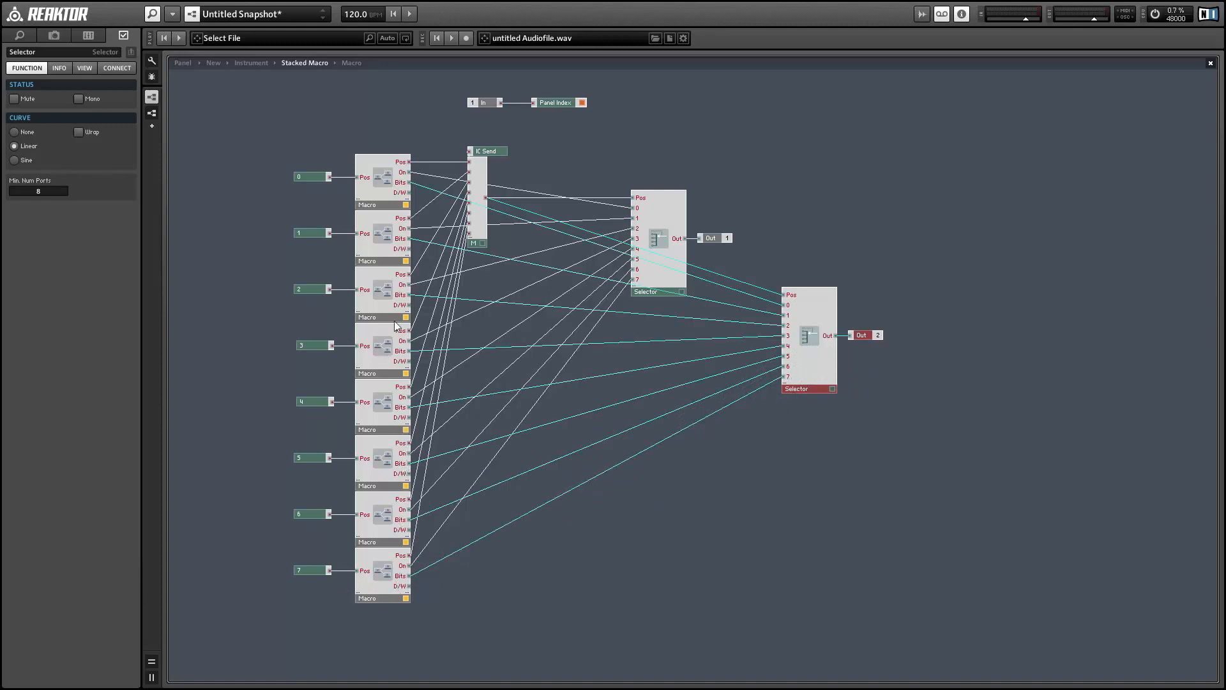
# Duplicate the second Selector with its Out Port and place the new pair beneath it.
pyautogui.moveTo(915, 397); pyautogui.dragTo(829, 304)
pyautogui.hotkey('ctrl', 'd')
pyautogui.moveTo(823, 390); pyautogui.dragTo(779, 546)
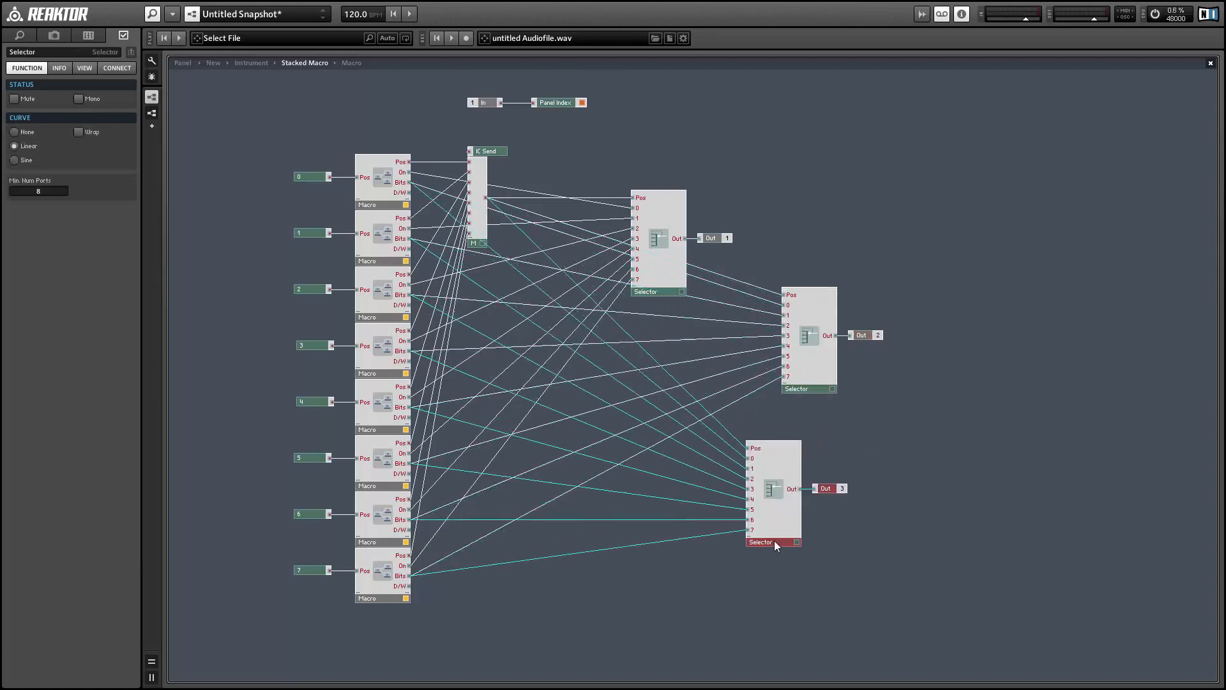
# Rewire inputs 0 to 7 of the third Selector to the D/W outputs of the eight macros.
pyautogui.moveTo(412, 584)
pyautogui.mouseDown()
pyautogui.moveTo(543, 587)
pyautogui.moveTo(744, 535)
pyautogui.mouseUp()
pyautogui.moveTo(411, 529); pyautogui.dragTo(743, 525)
pyautogui.moveTo(410, 473); pyautogui.dragTo(744, 514)
pyautogui.moveTo(409, 417); pyautogui.dragTo(744, 503)
pyautogui.moveTo(447, 386); pyautogui.dragTo(744, 494)
pyautogui.moveTo(408, 307); pyautogui.dragTo(745, 484)
pyautogui.moveTo(407, 249); pyautogui.dragTo(744, 474)
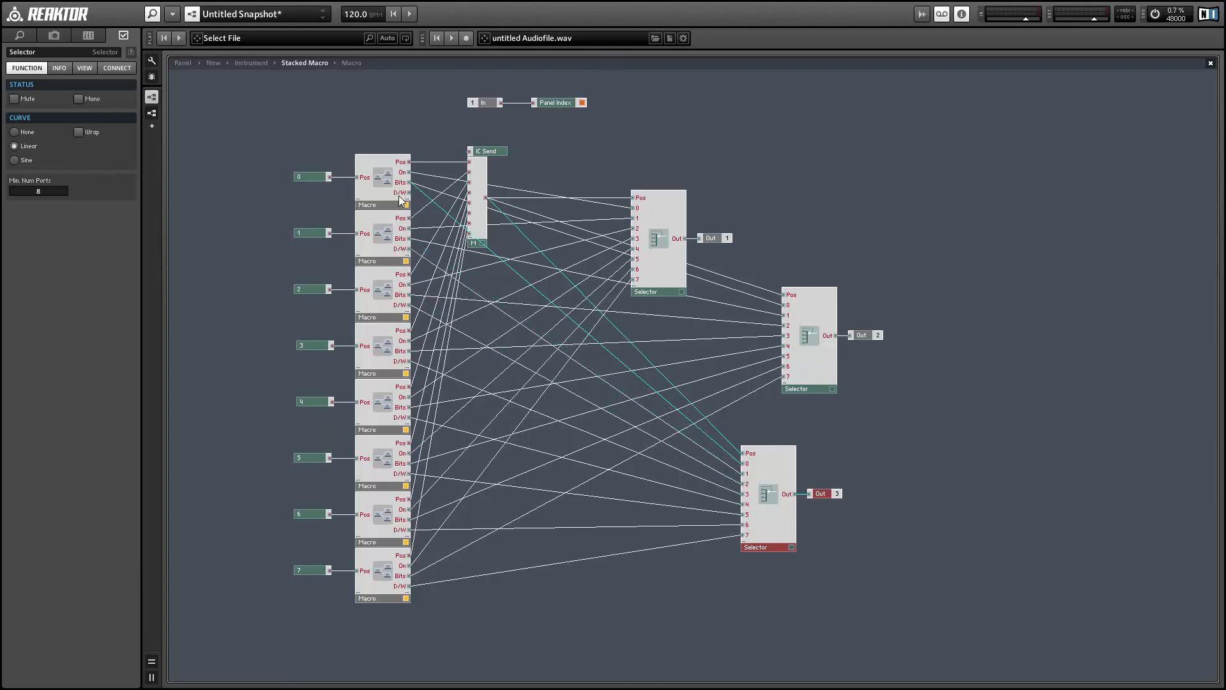
pyautogui.moveTo(407, 192); pyautogui.dragTo(744, 463)
pyautogui.click(450, 120)
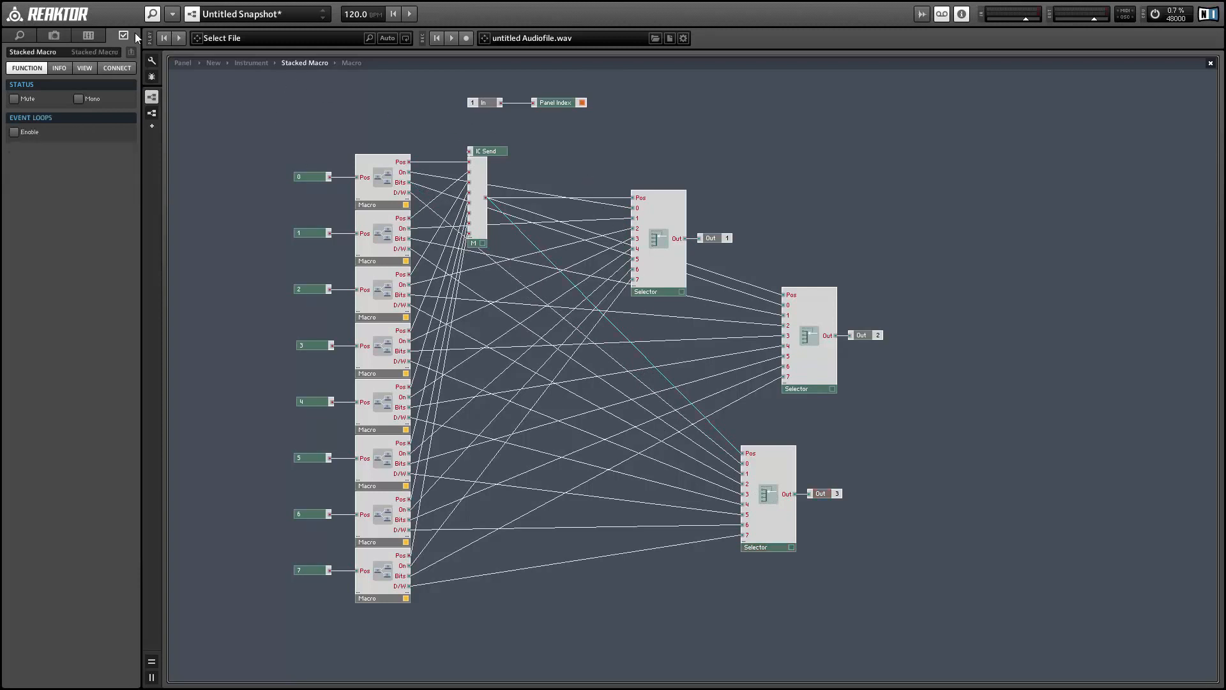
# Set the IC Send's range to Max 0 and Min 7 and return to the instrument's panel.
pyautogui.click(474, 150)
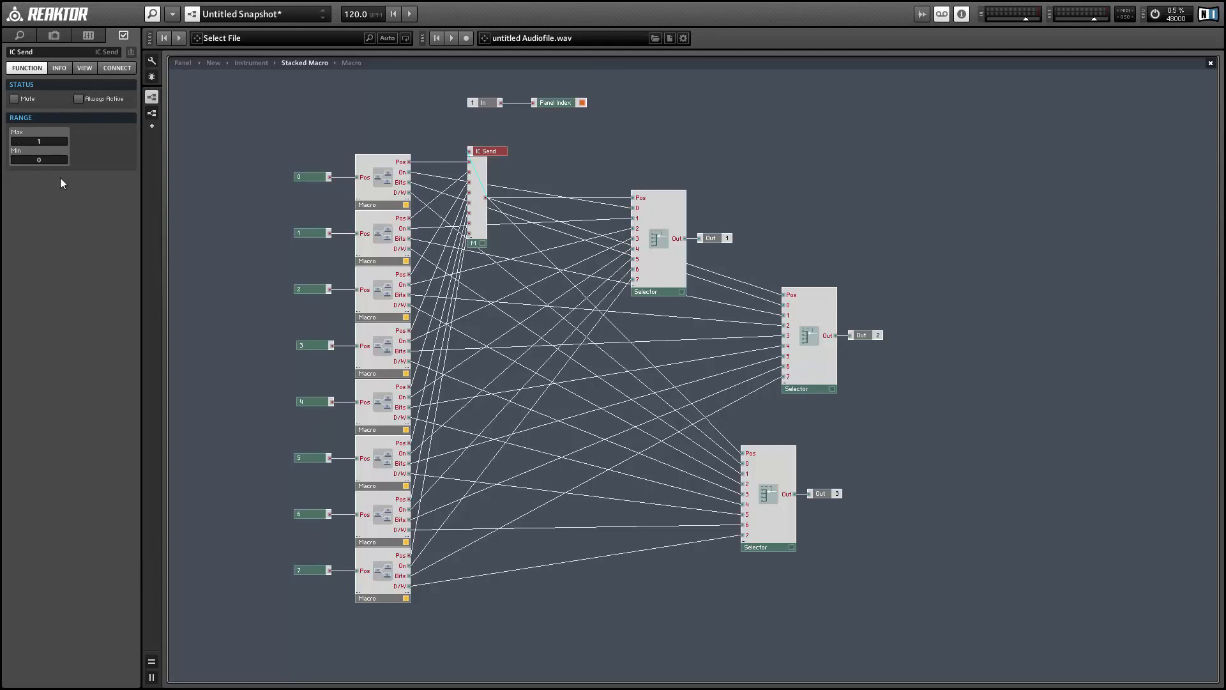
pyautogui.click(44, 143)
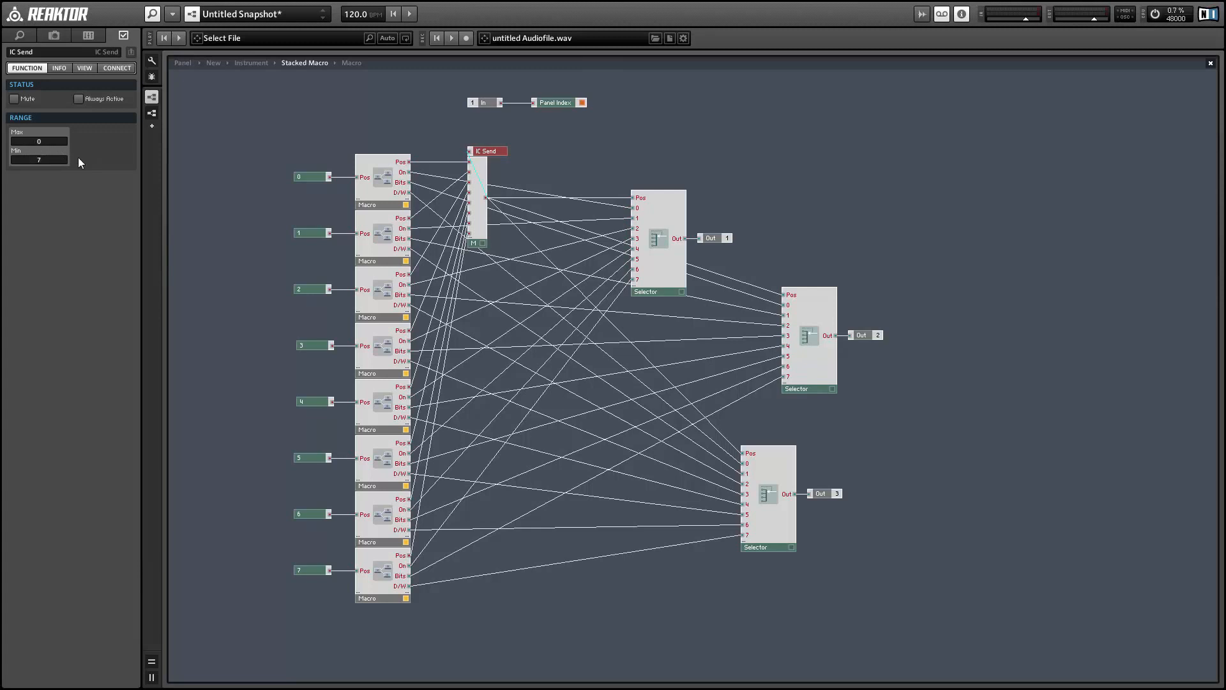
pyautogui.click(183, 62)
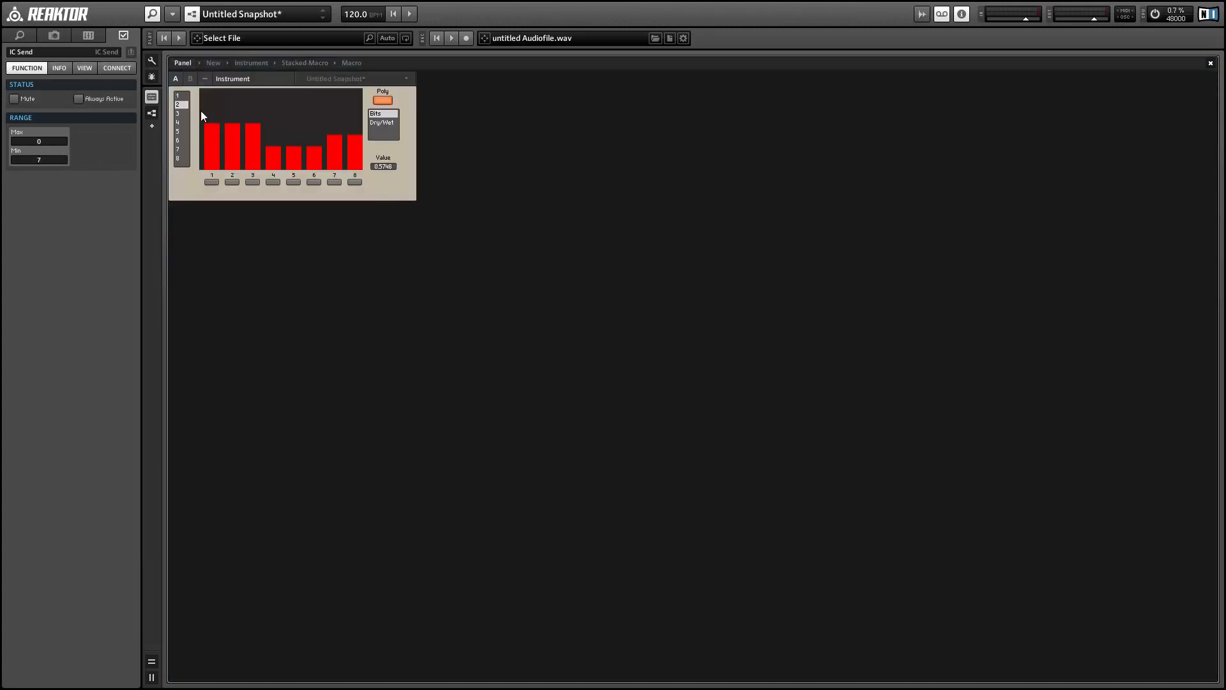
pyautogui.click(193, 187)
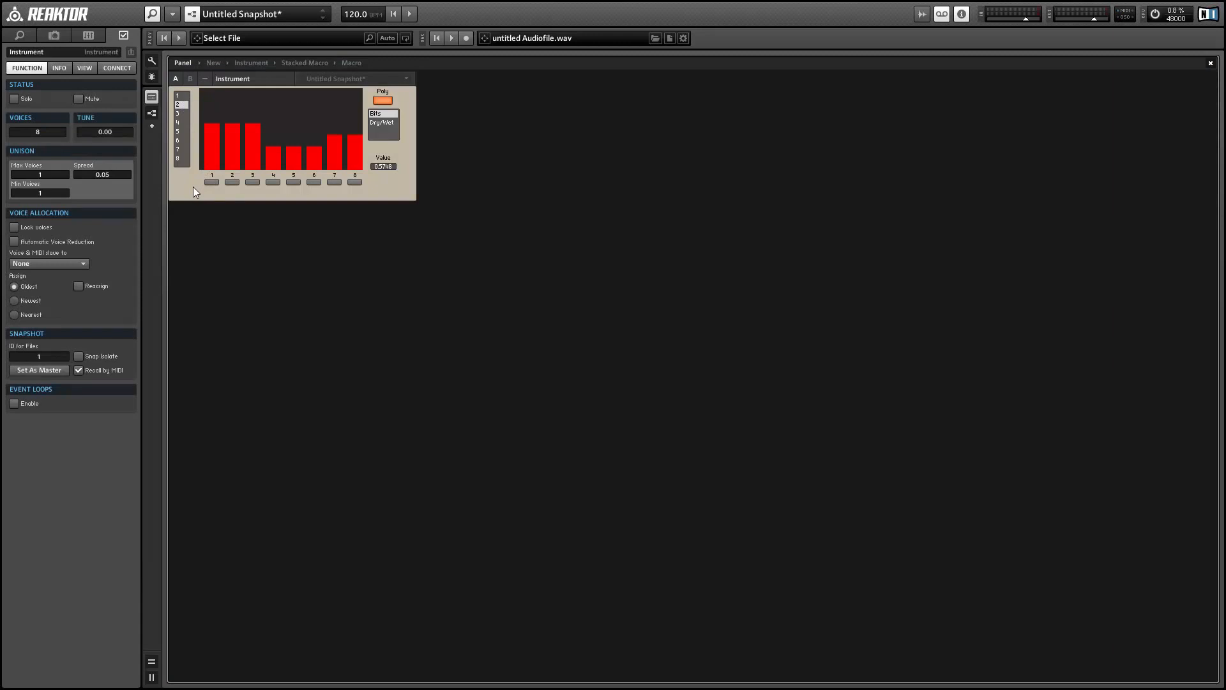
# Return to the Stacked Macro structure, turn on Always Active for the IC Send and inspect the adjoining Merge module.
pyautogui.doubleClick(396, 184)
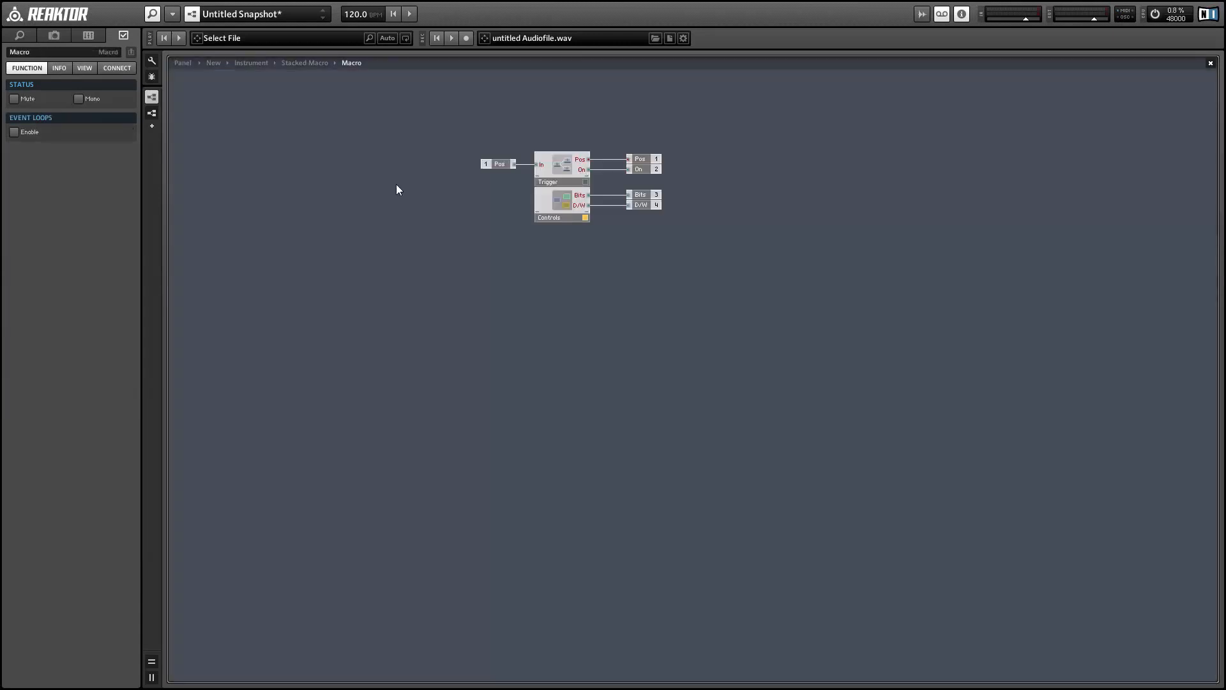
pyautogui.doubleClick(523, 143)
pyautogui.click(493, 150)
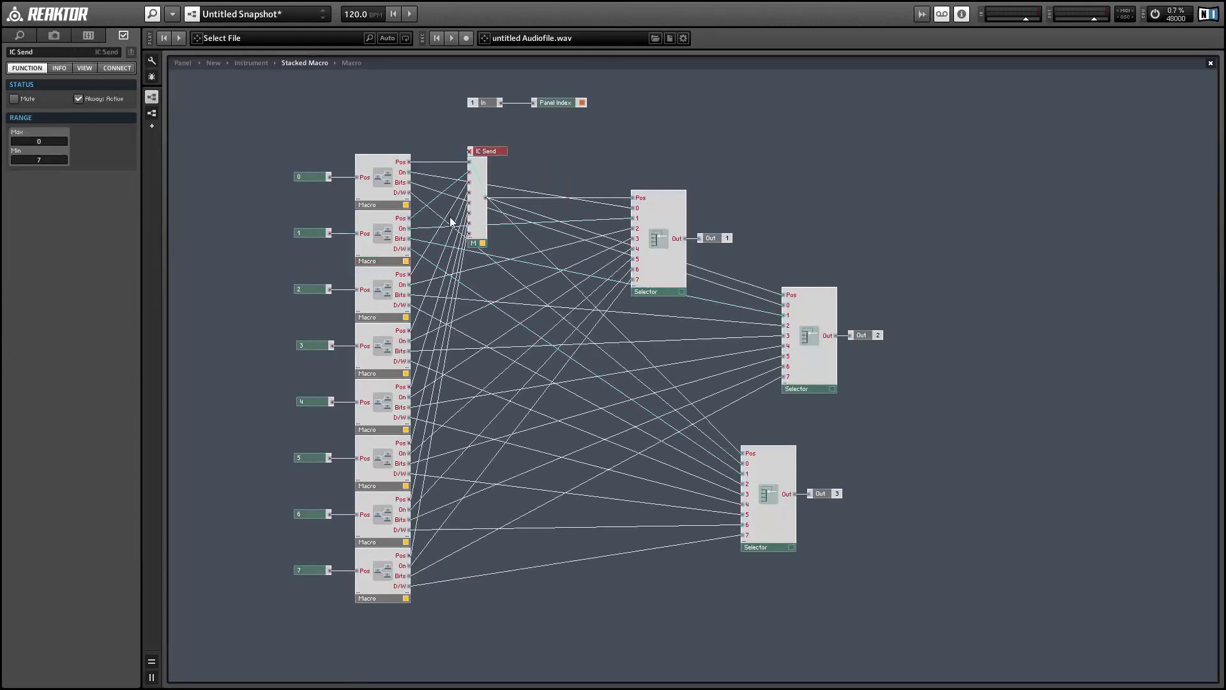
pyautogui.click(476, 242)
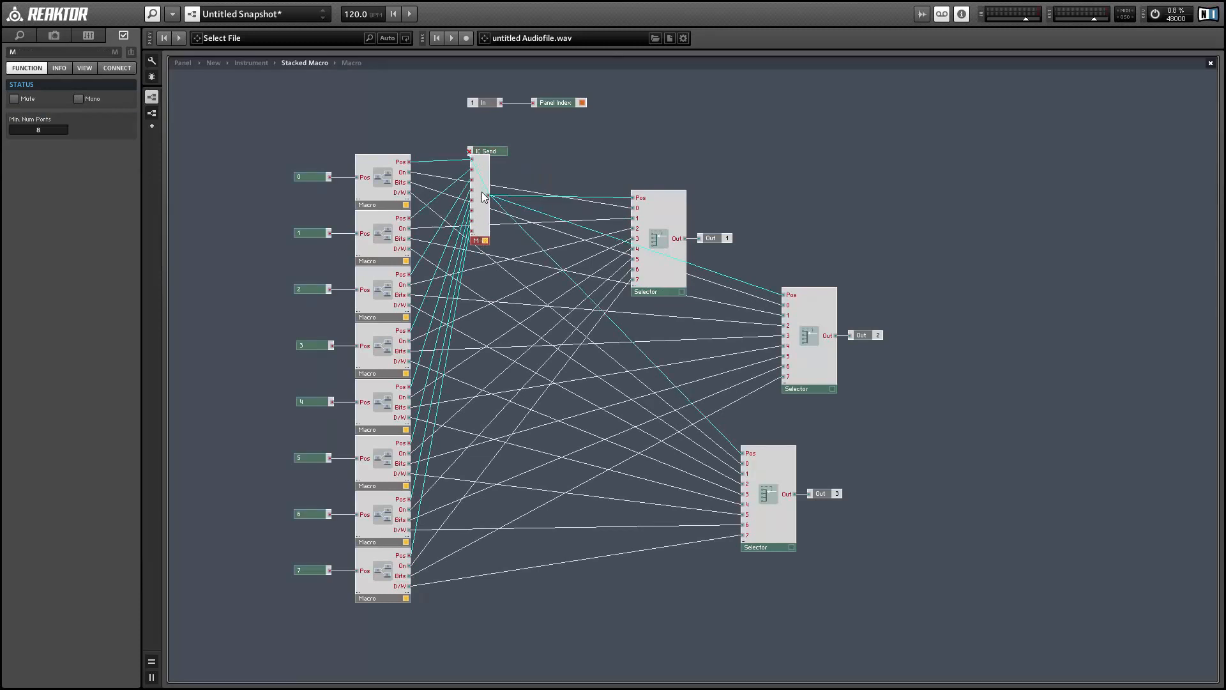
pyautogui.moveTo(481, 205); pyautogui.dragTo(478, 207)
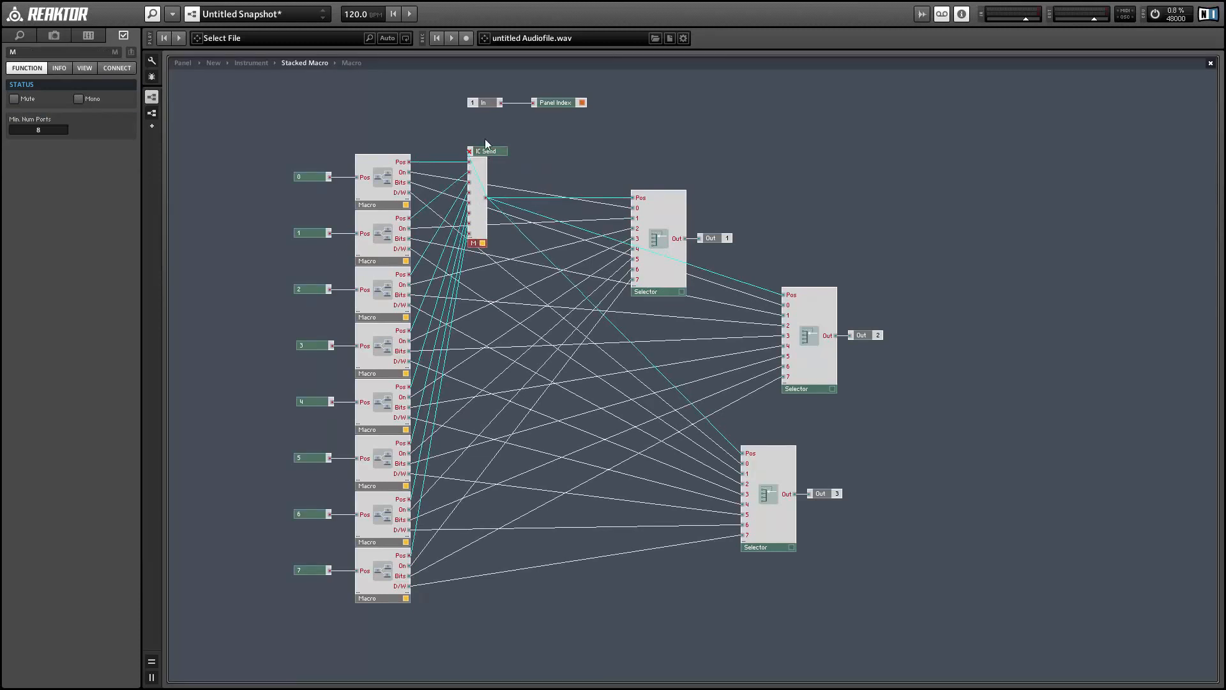
# Set the Compare, Order, Separator and Value chain inside the position 0 macro's Trigger to mono.
pyautogui.doubleClick(390, 180)
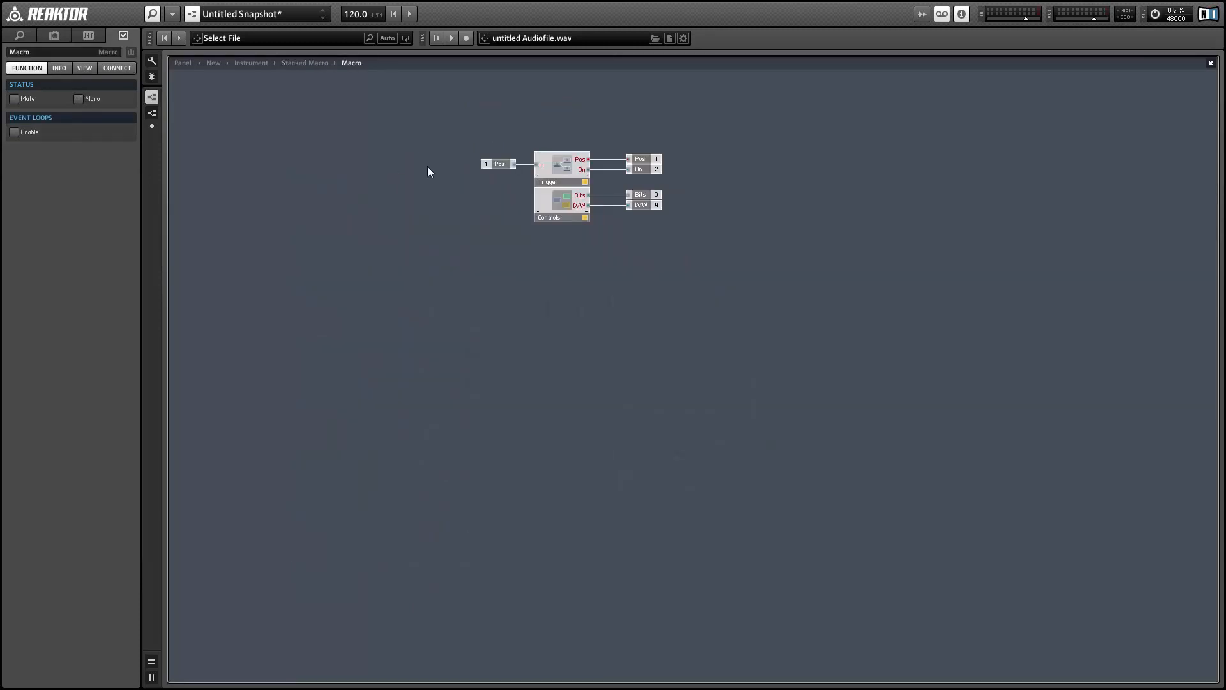
pyautogui.doubleClick(568, 188)
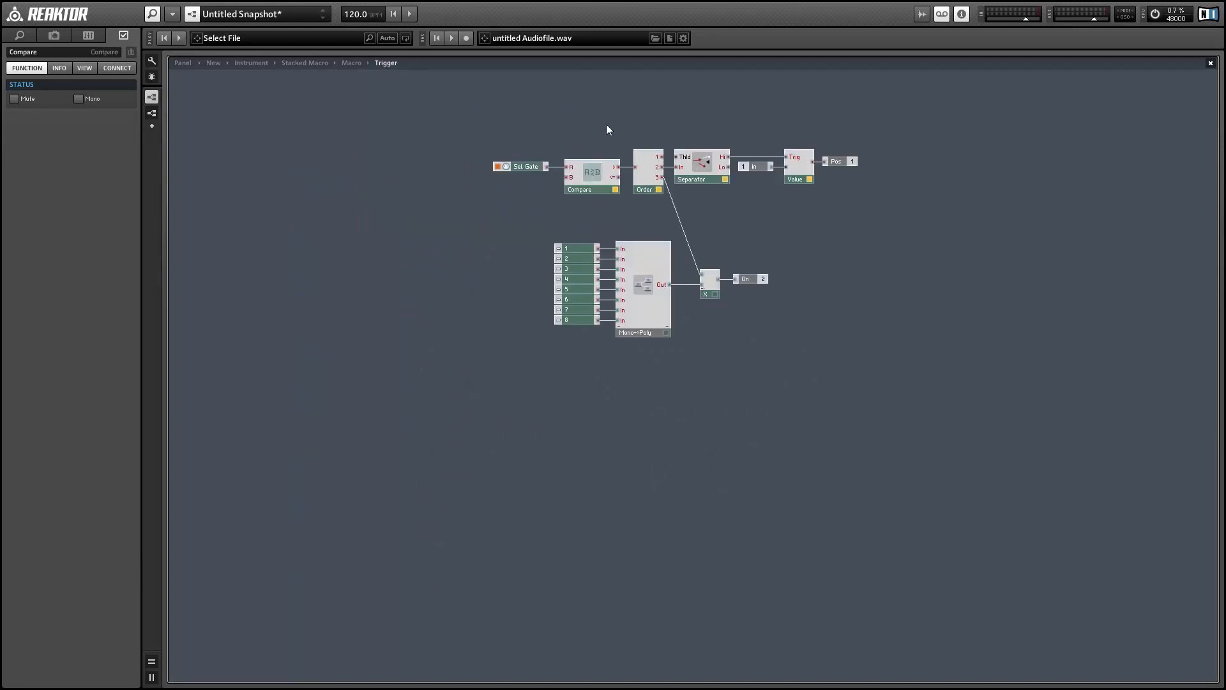
pyautogui.moveTo(557, 121); pyautogui.dragTo(868, 200)
pyautogui.rightClick(593, 182)
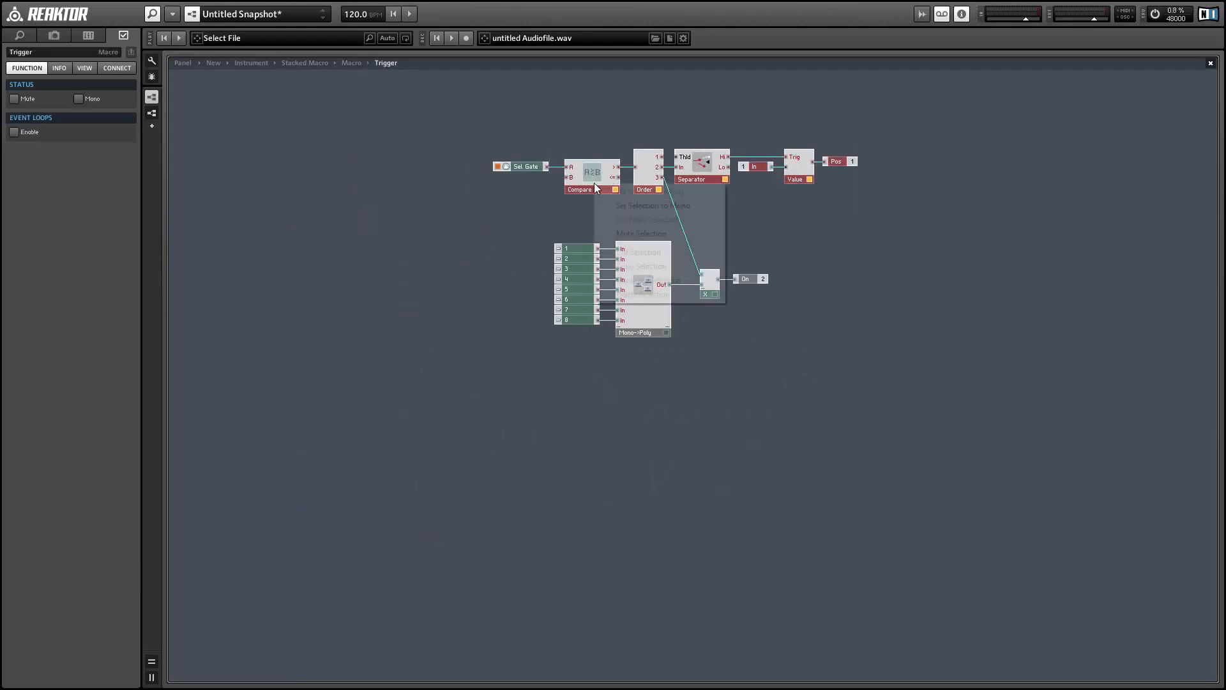
pyautogui.click(619, 203)
pyautogui.doubleClick(756, 220)
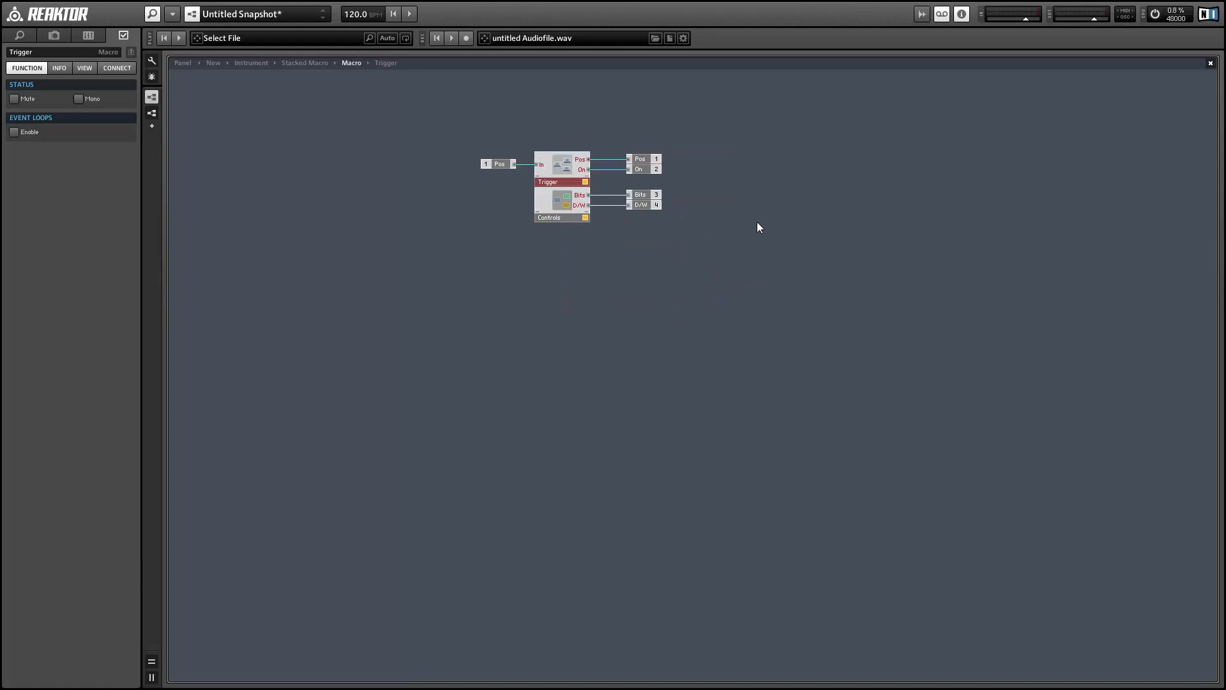
pyautogui.doubleClick(527, 202)
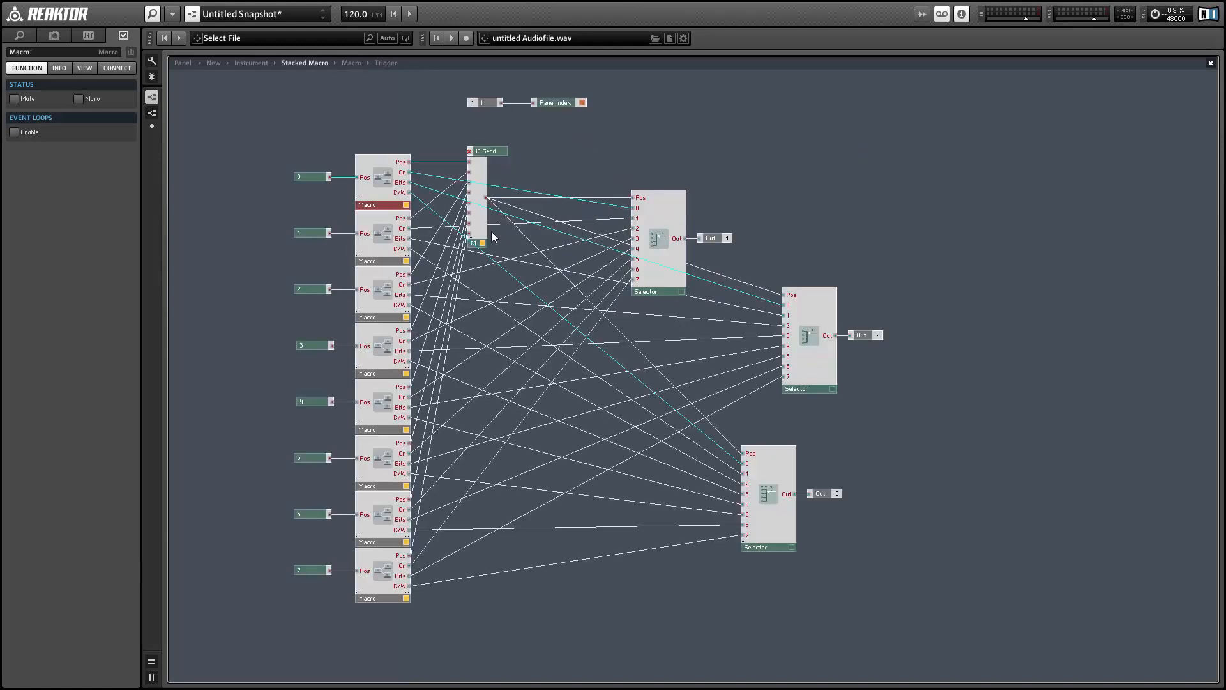
# Set the Sel Gate to Pos module chain inside the position 1 macro's Trigger to mono.
pyautogui.doubleClick(384, 242)
pyautogui.doubleClick(540, 183)
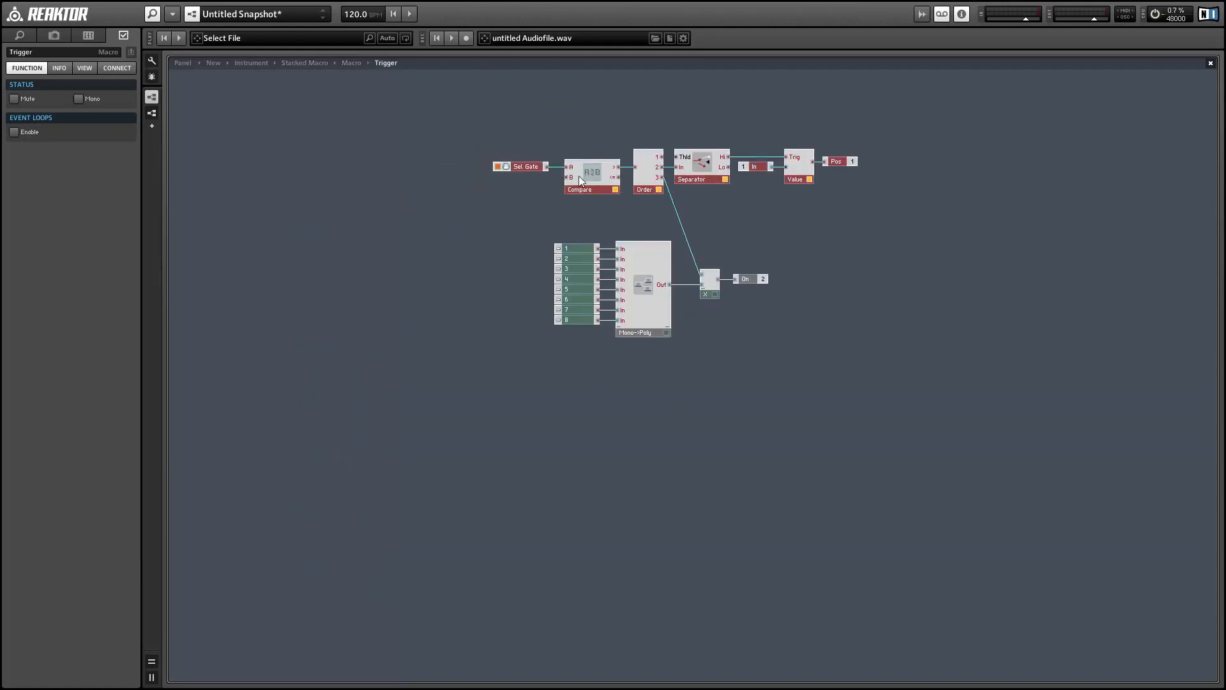
pyautogui.doubleClick(520, 205)
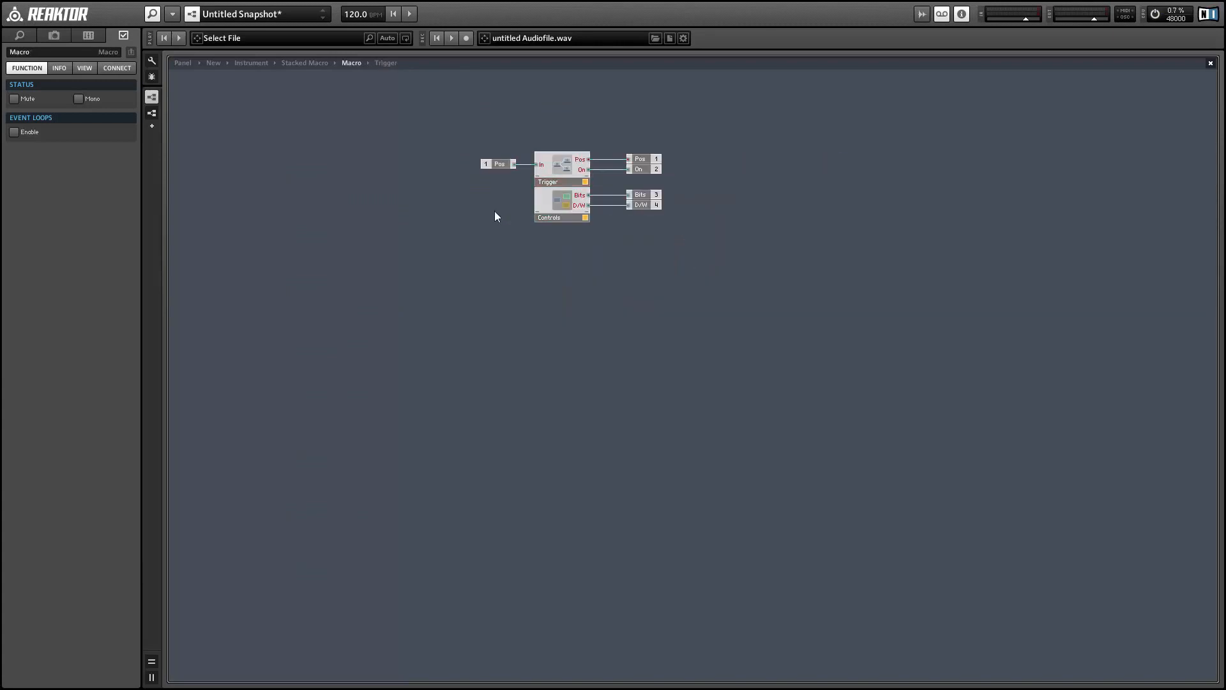
pyautogui.doubleClick(494, 211)
# Set the Sel Gate to Pos module chain inside the position 2 macro's Trigger to mono.
pyautogui.doubleClick(386, 299)
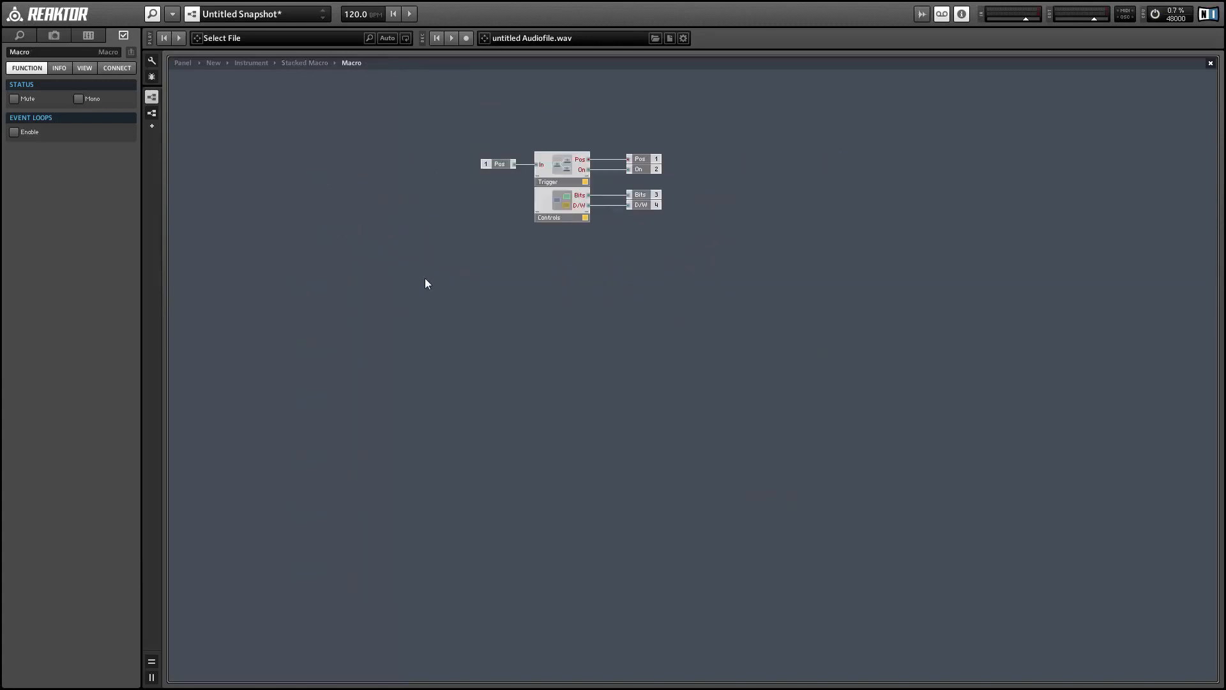
pyautogui.doubleClick(556, 169)
pyautogui.moveTo(468, 136); pyautogui.dragTo(841, 227)
pyautogui.rightClick(610, 187)
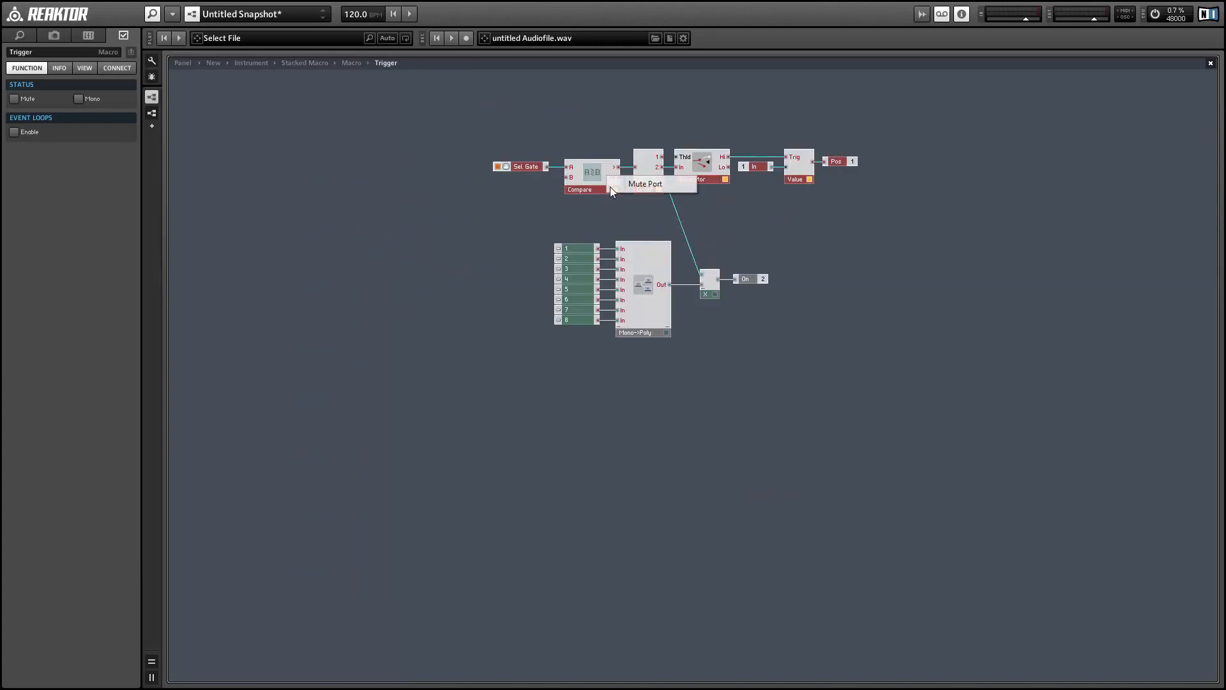
pyautogui.press('Escape')
pyautogui.rightClick(597, 186)
pyautogui.press('Escape')
pyautogui.doubleClick(549, 197)
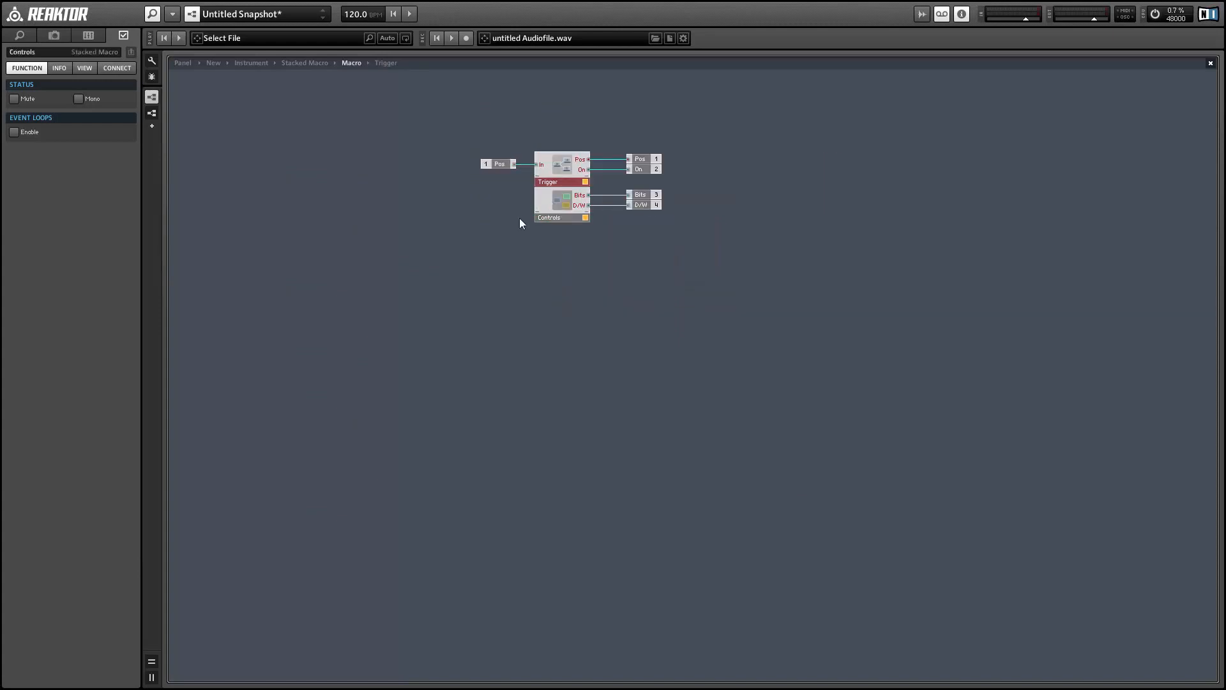
pyautogui.doubleClick(461, 267)
# Set the Sel Gate to Pos module chain inside the position 3 macro's Trigger to mono.
pyautogui.doubleClick(374, 347)
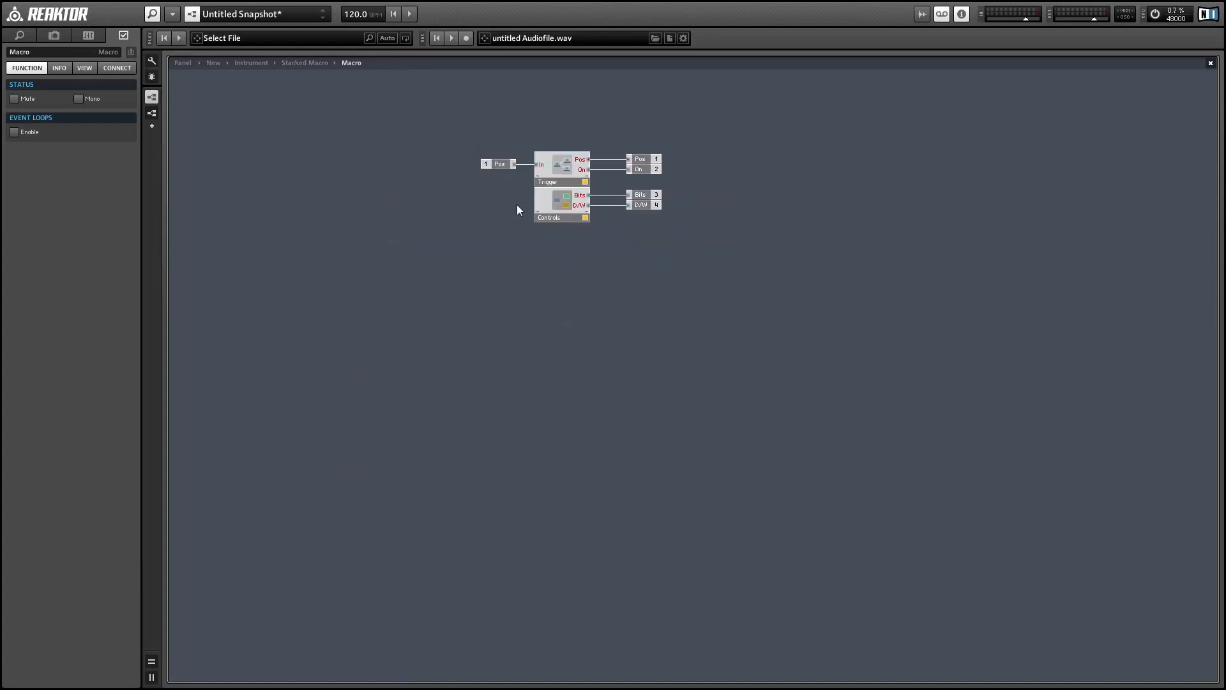
pyautogui.doubleClick(558, 167)
pyautogui.moveTo(495, 137); pyautogui.dragTo(830, 205)
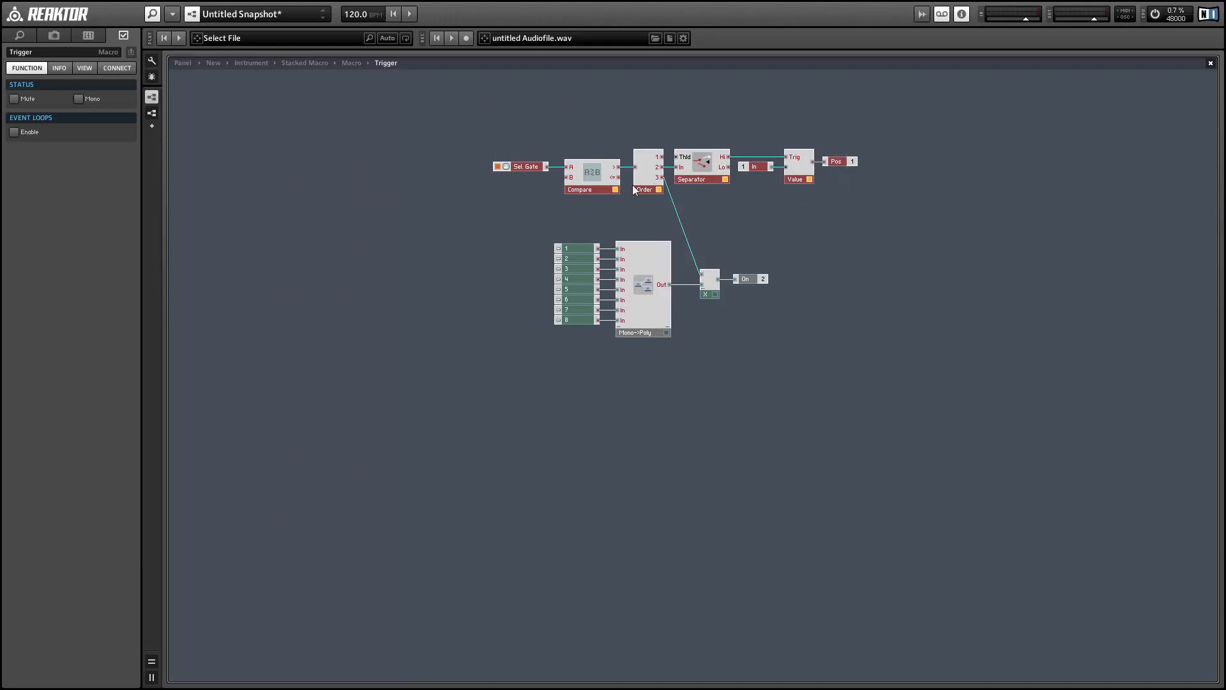
pyautogui.rightClick(604, 187)
pyautogui.press('Escape')
pyautogui.doubleClick(529, 217)
pyautogui.doubleClick(455, 291)
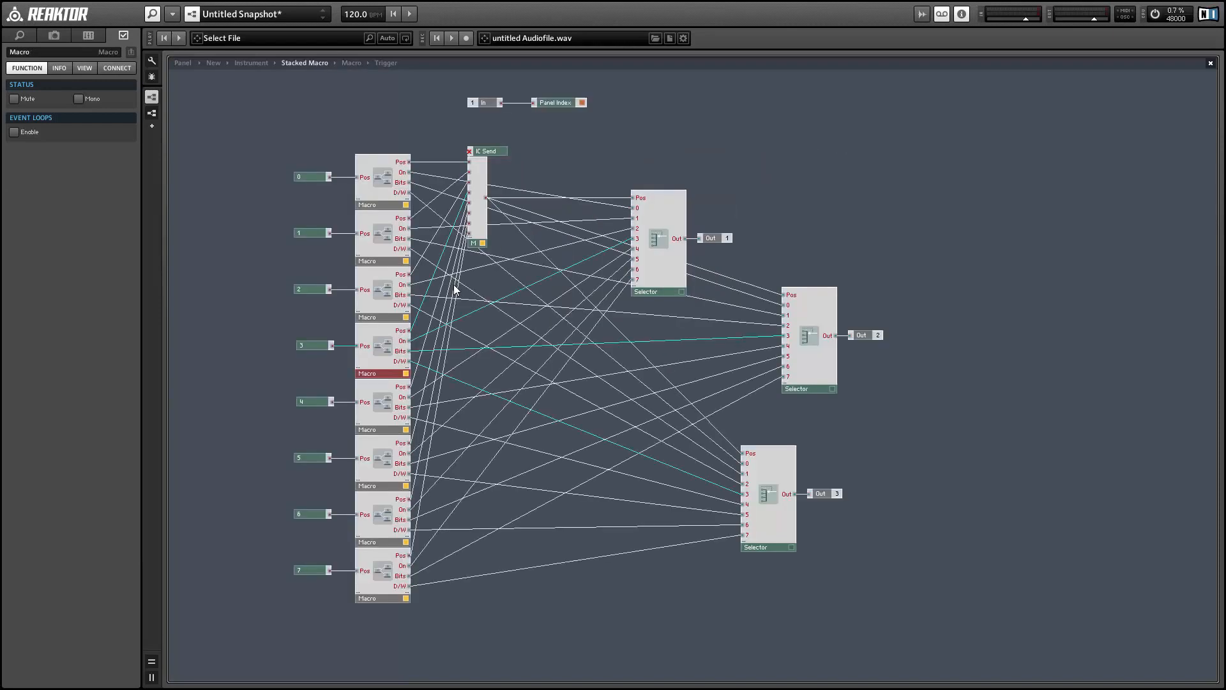
# Set the Sel Gate to Pos module chain inside the position 4 macro's Trigger to mono.
pyautogui.doubleClick(394, 406)
pyautogui.click(550, 166)
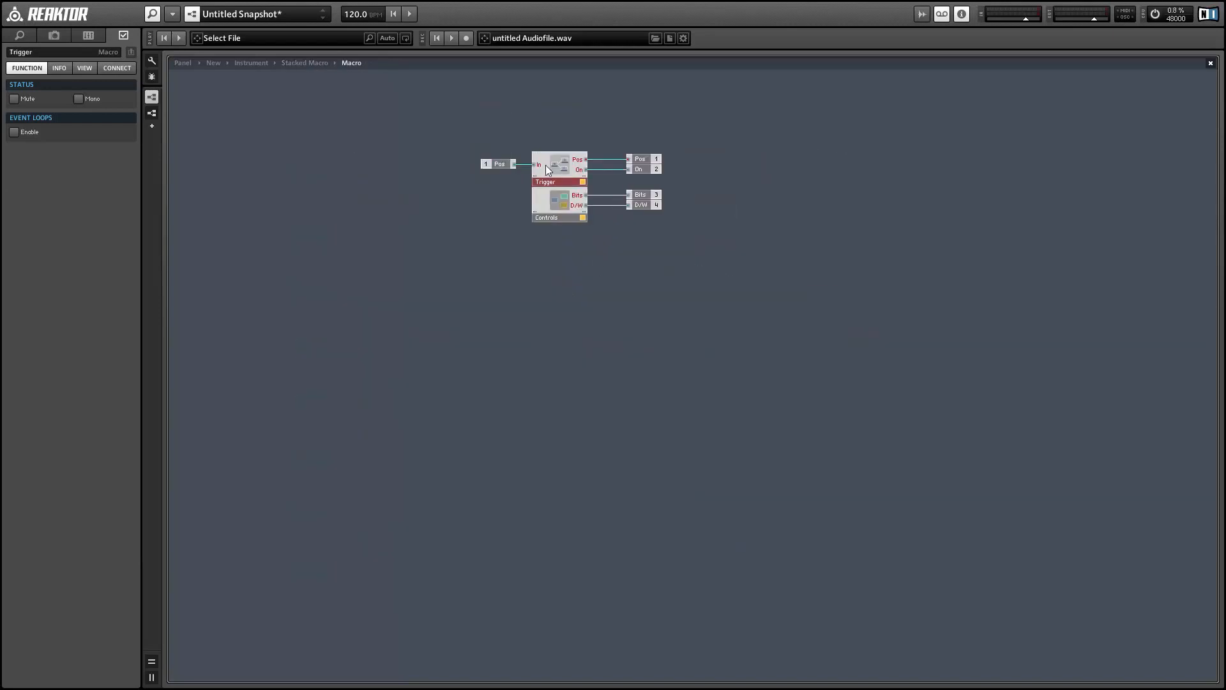
pyautogui.doubleClick(558, 174)
pyautogui.moveTo(727, 185); pyautogui.dragTo(830, 175)
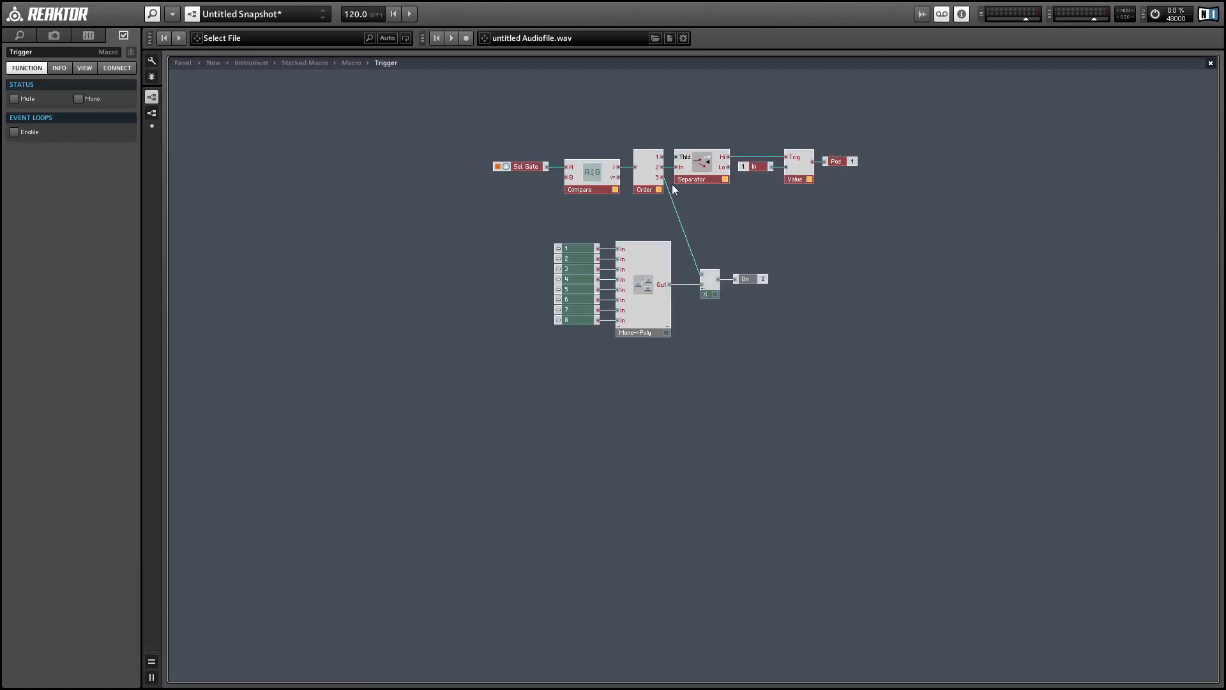
pyautogui.rightClick(594, 187)
pyautogui.click(645, 209)
pyautogui.doubleClick(454, 249)
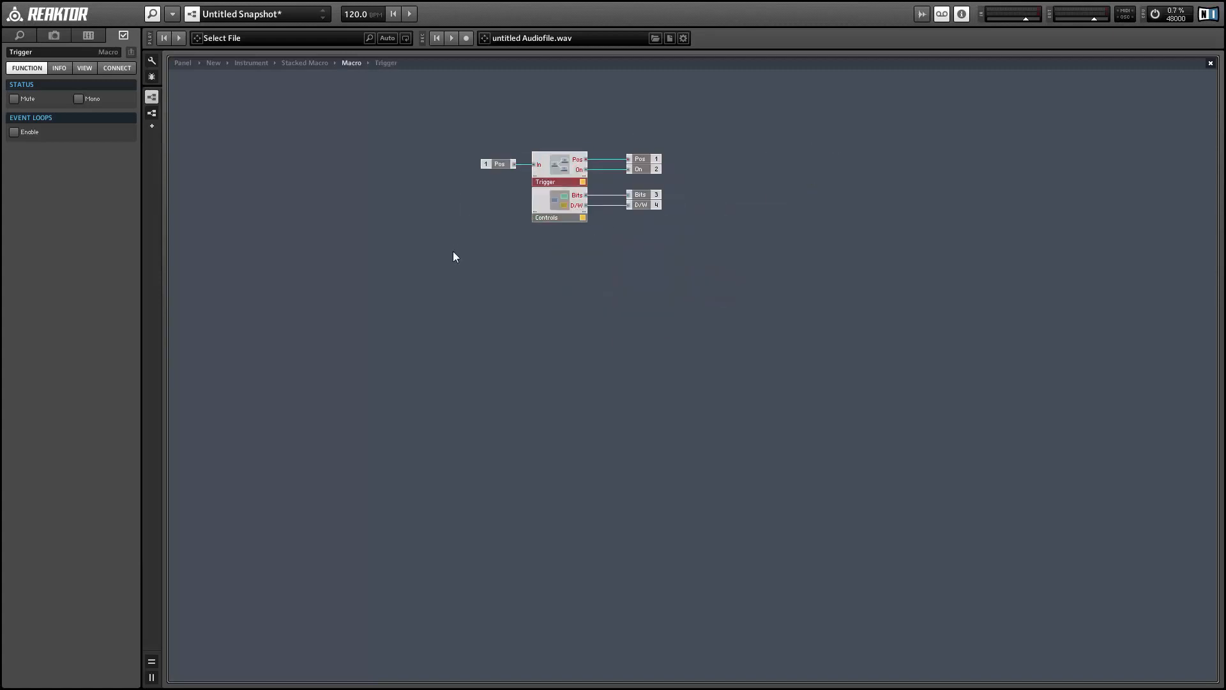
pyautogui.doubleClick(414, 295)
# Set the Sel Gate to Pos module chain inside the position 5 macro's Trigger to mono.
pyautogui.doubleClick(381, 469)
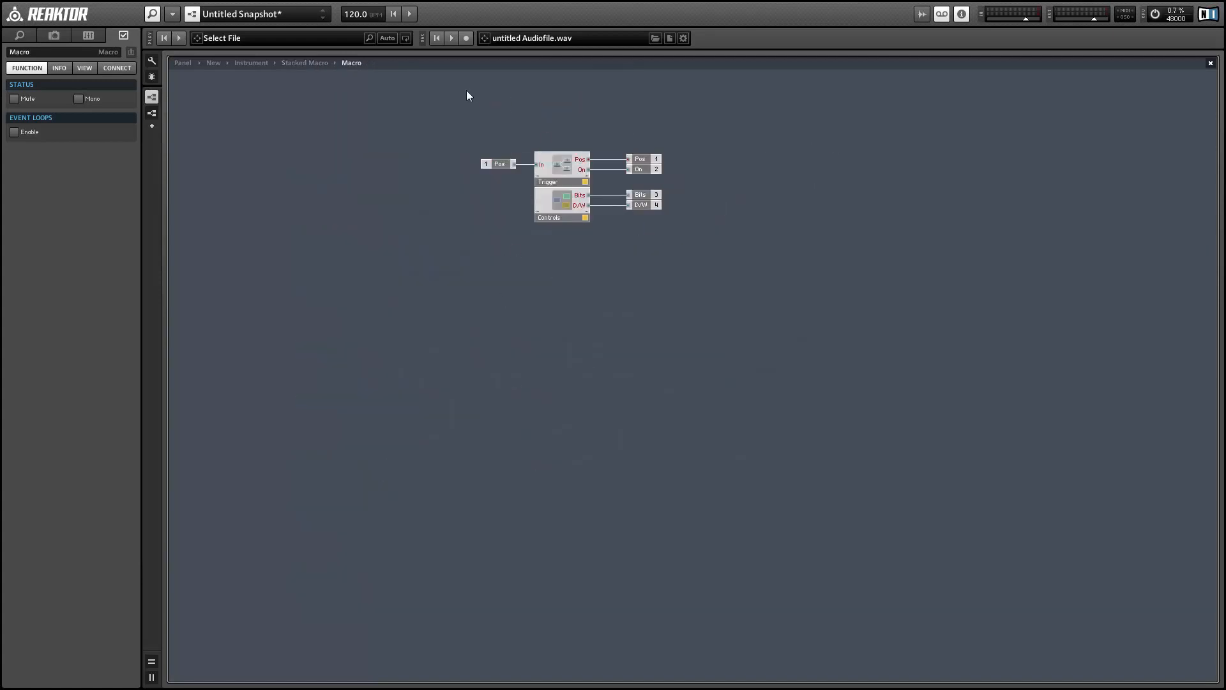
pyautogui.doubleClick(558, 168)
pyautogui.moveTo(501, 117); pyautogui.dragTo(933, 185)
pyautogui.rightClick(588, 185)
pyautogui.click(596, 207)
pyautogui.doubleClick(500, 217)
pyautogui.doubleClick(484, 246)
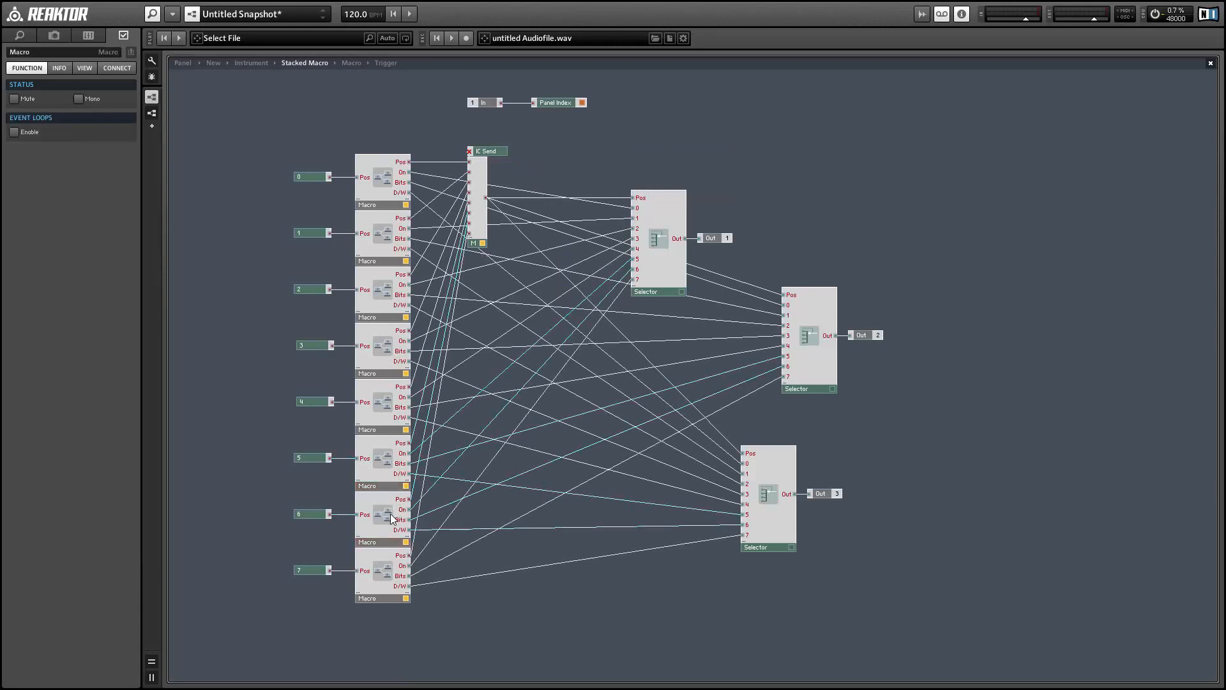
# Set the Sel Gate to Pos module chain inside the position 6 macro's Trigger to mono.
pyautogui.doubleClick(392, 517)
pyautogui.click(566, 171)
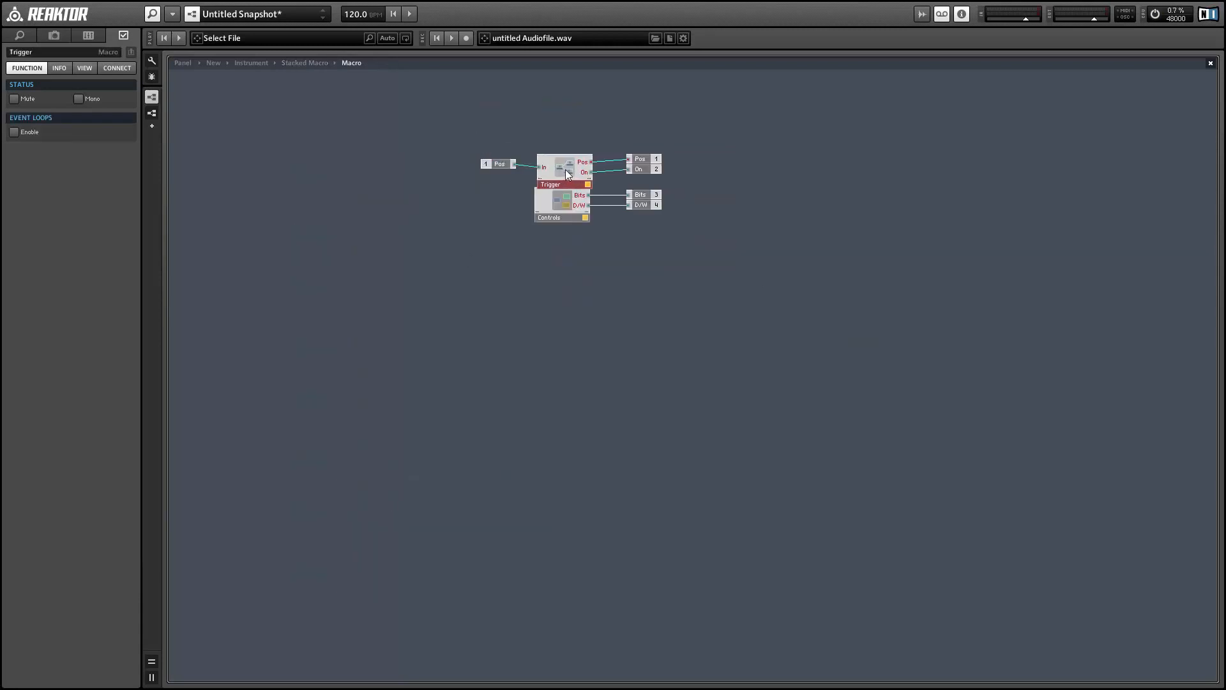
pyautogui.moveTo(565, 170); pyautogui.dragTo(565, 168)
pyautogui.doubleClick(565, 171)
pyautogui.moveTo(486, 131); pyautogui.dragTo(864, 201)
pyautogui.rightClick(590, 190)
pyautogui.click(604, 213)
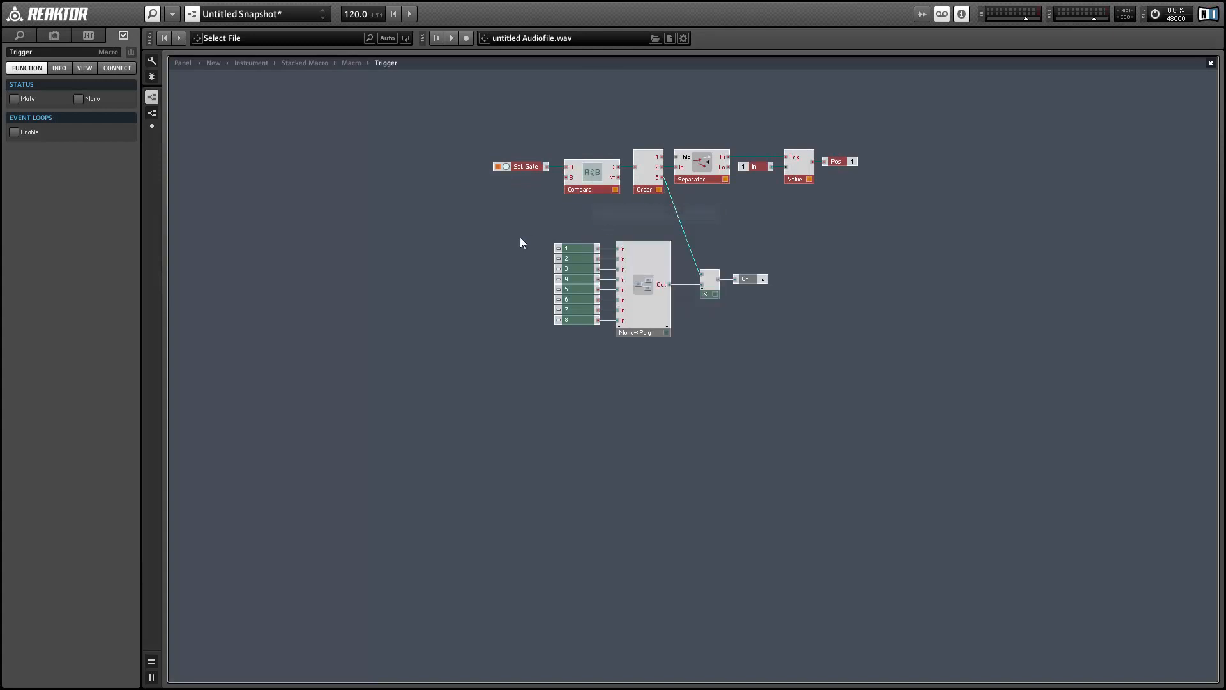
pyautogui.doubleClick(516, 240)
pyautogui.click(511, 244)
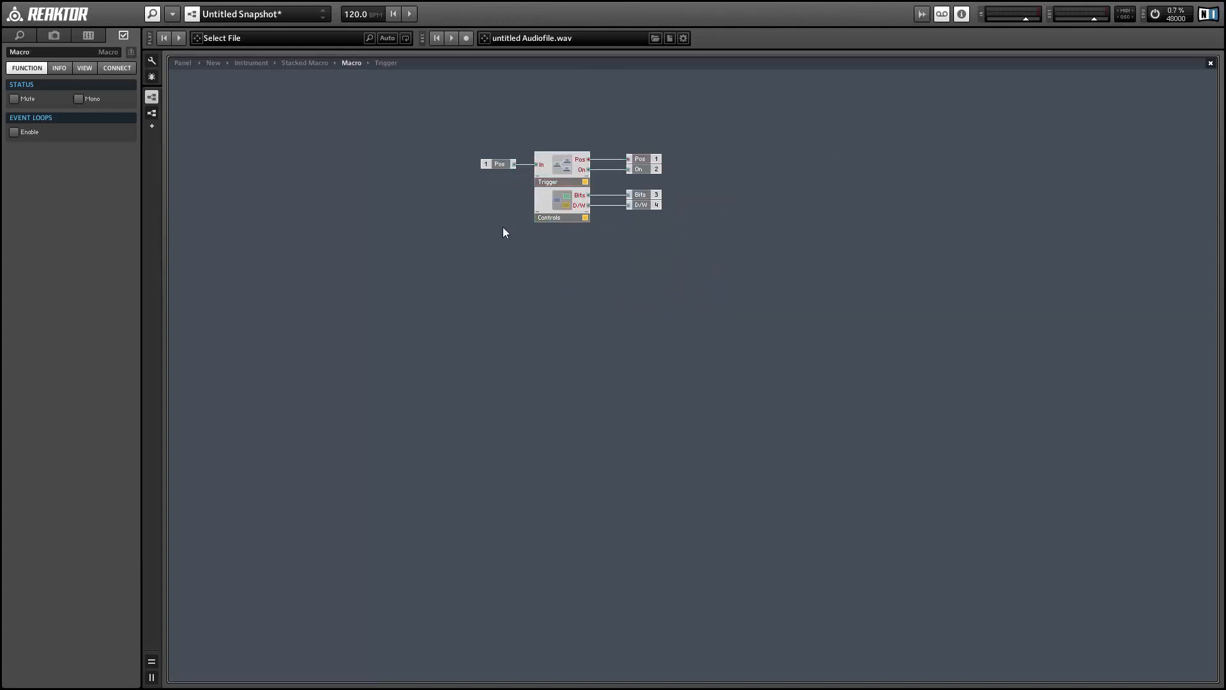
pyautogui.doubleClick(504, 227)
# Set the Sel Gate to Pos module chain inside the position 7 macro's Trigger to mono.
pyautogui.click(378, 579)
pyautogui.doubleClick(378, 578)
pyautogui.click(562, 167)
pyautogui.doubleClick(562, 168)
pyautogui.moveTo(485, 131); pyautogui.dragTo(819, 178)
pyautogui.rightClick(591, 185)
pyautogui.click(620, 208)
pyautogui.doubleClick(492, 208)
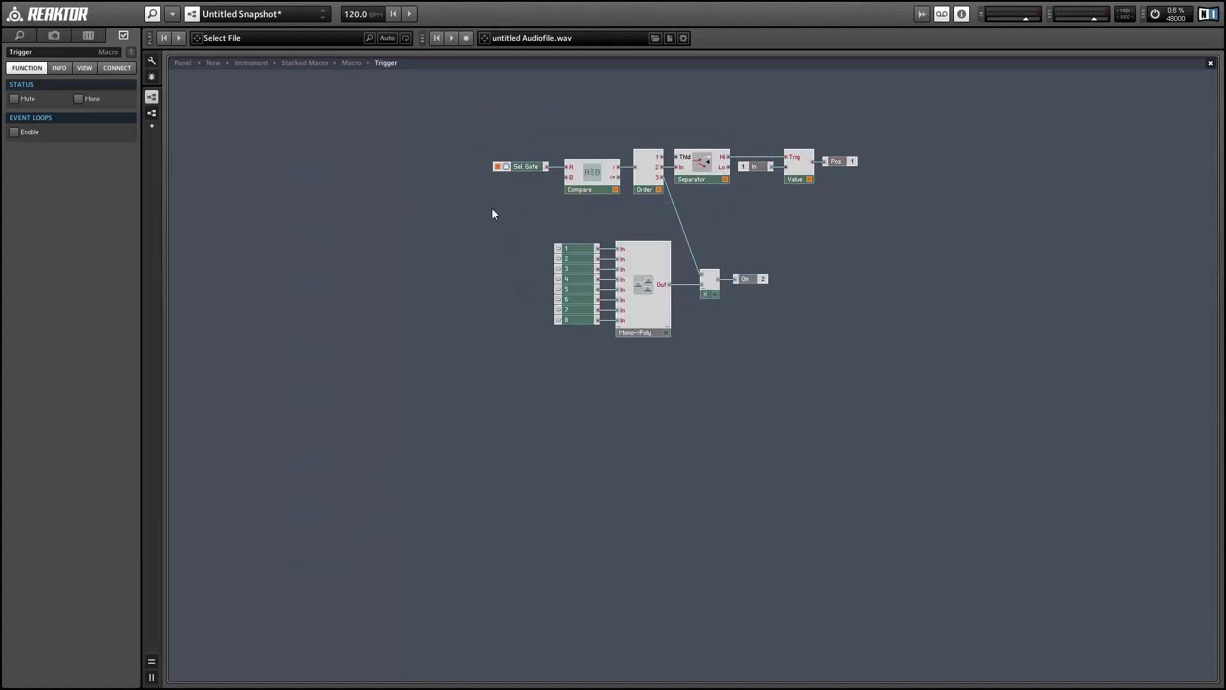
pyautogui.doubleClick(451, 232)
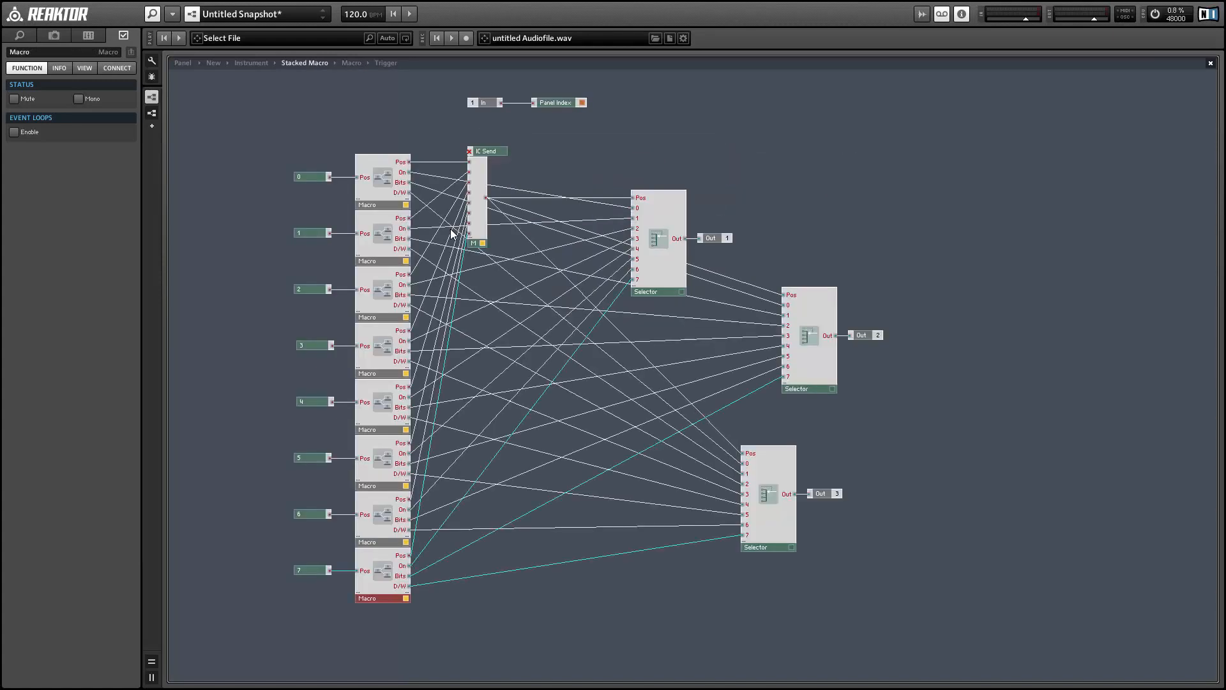
# Set the Merge module that collects the eight macros' Pos outputs to mono.
pyautogui.click(484, 242)
pyautogui.rightClick(485, 242)
pyautogui.click(496, 244)
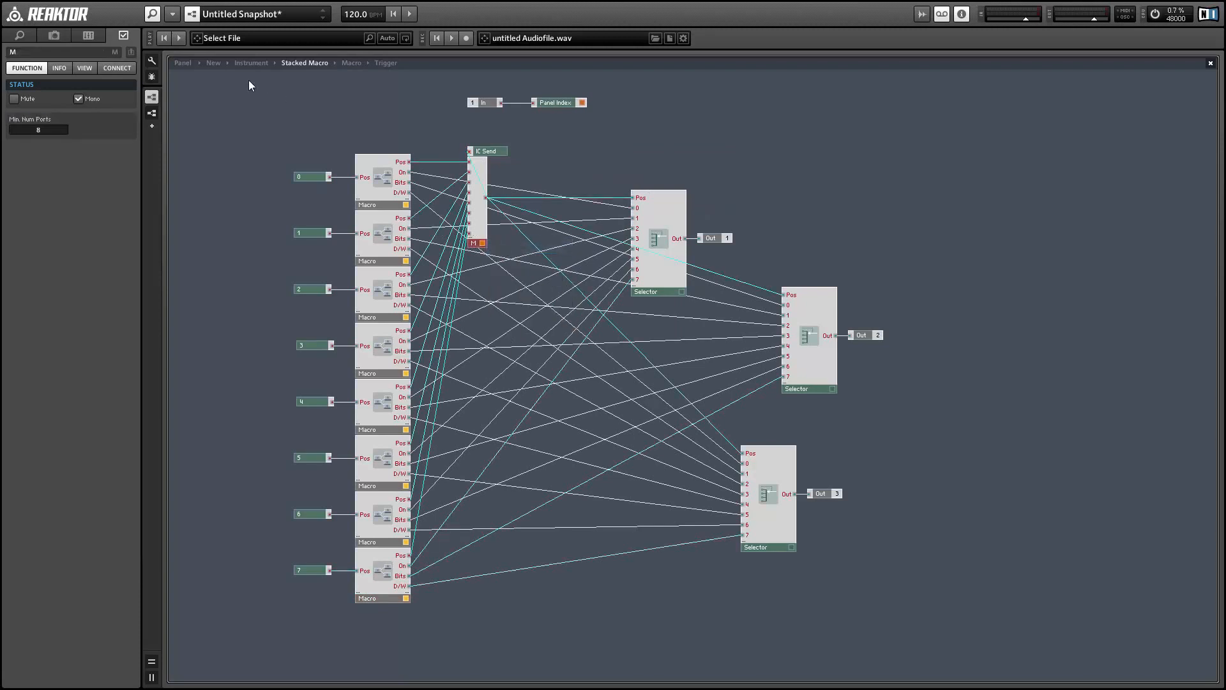
# Return to the instrument panel and step through the eight list positions to compare their Bits bars.
pyautogui.click(193, 69)
pyautogui.click(183, 63)
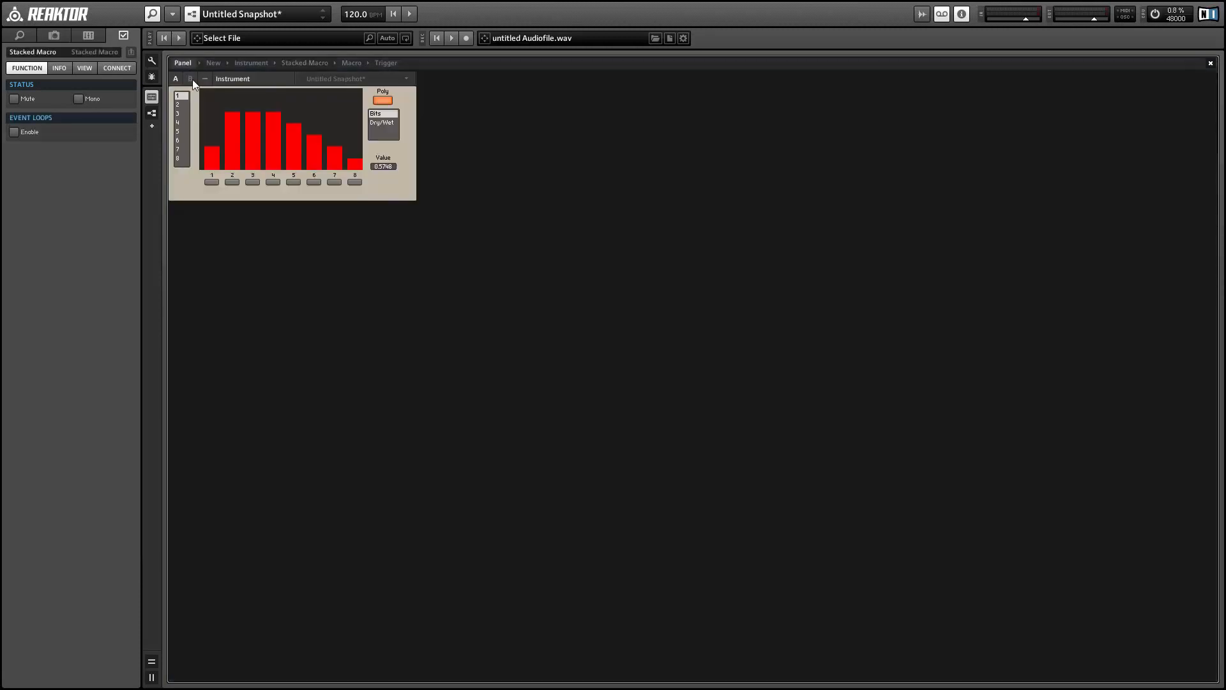
pyautogui.scroll(-4, 194, 101)
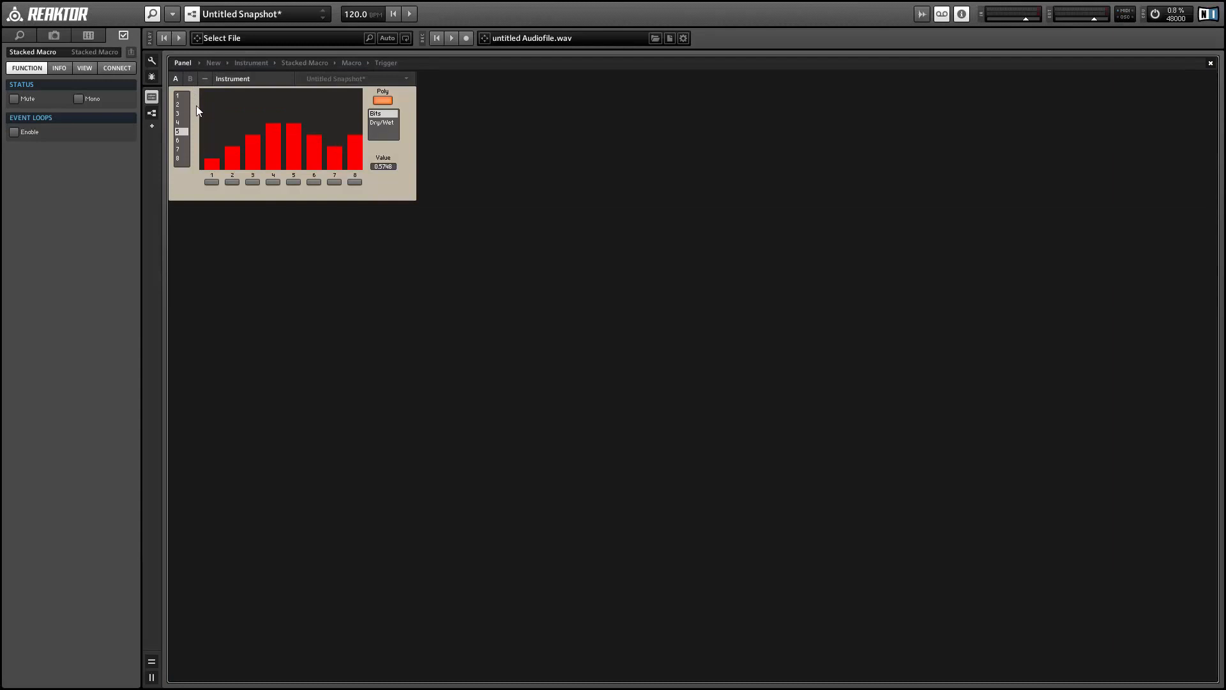
pyautogui.press('Up')
pyautogui.press('Up')
pyautogui.press('Down')
pyautogui.press('Down')
pyautogui.press('Down')
pyautogui.press('Down')
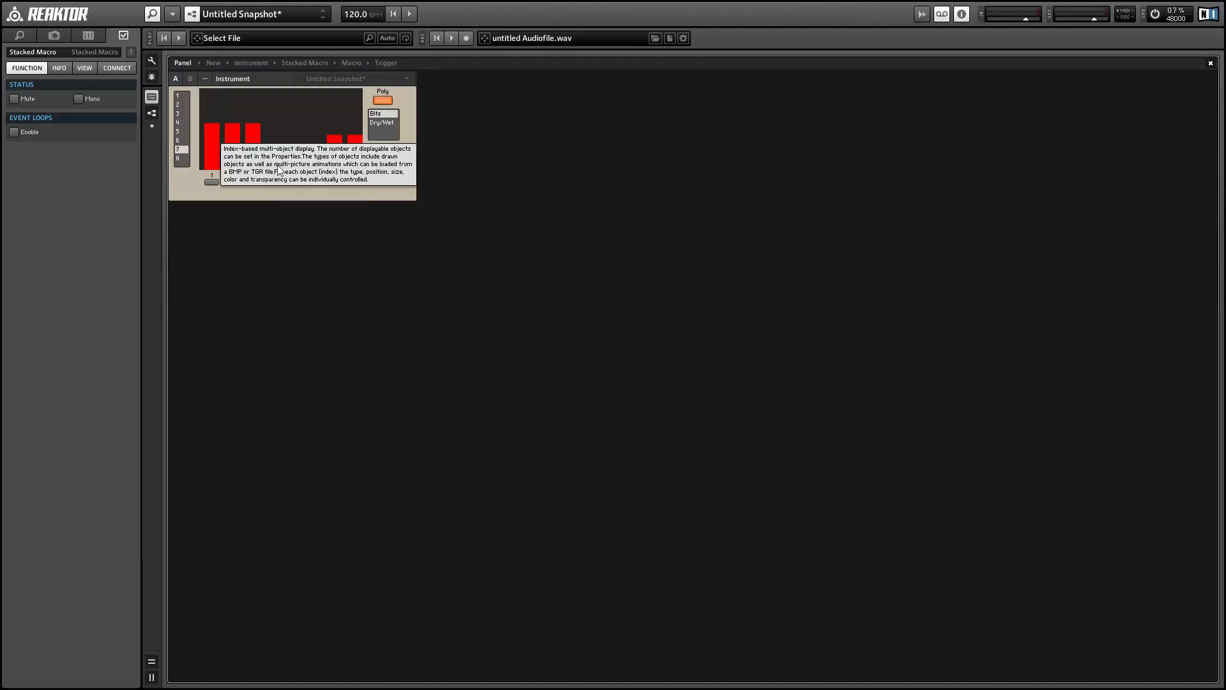
pyautogui.press('Down')
# Draw new Bits bar shapes for list positions 8 and 7, switching between positions to check the stored values.
pyautogui.click(289, 137)
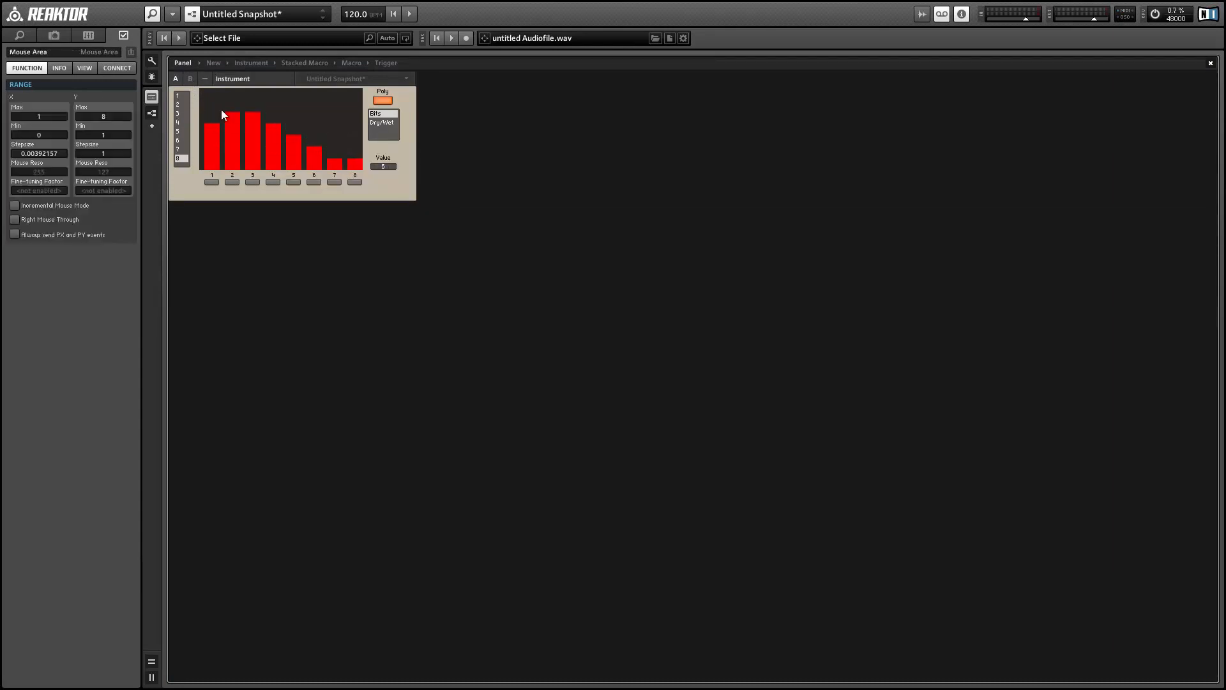
pyautogui.click(222, 143)
pyautogui.press('Up')
pyautogui.press('Up')
pyautogui.press('Up')
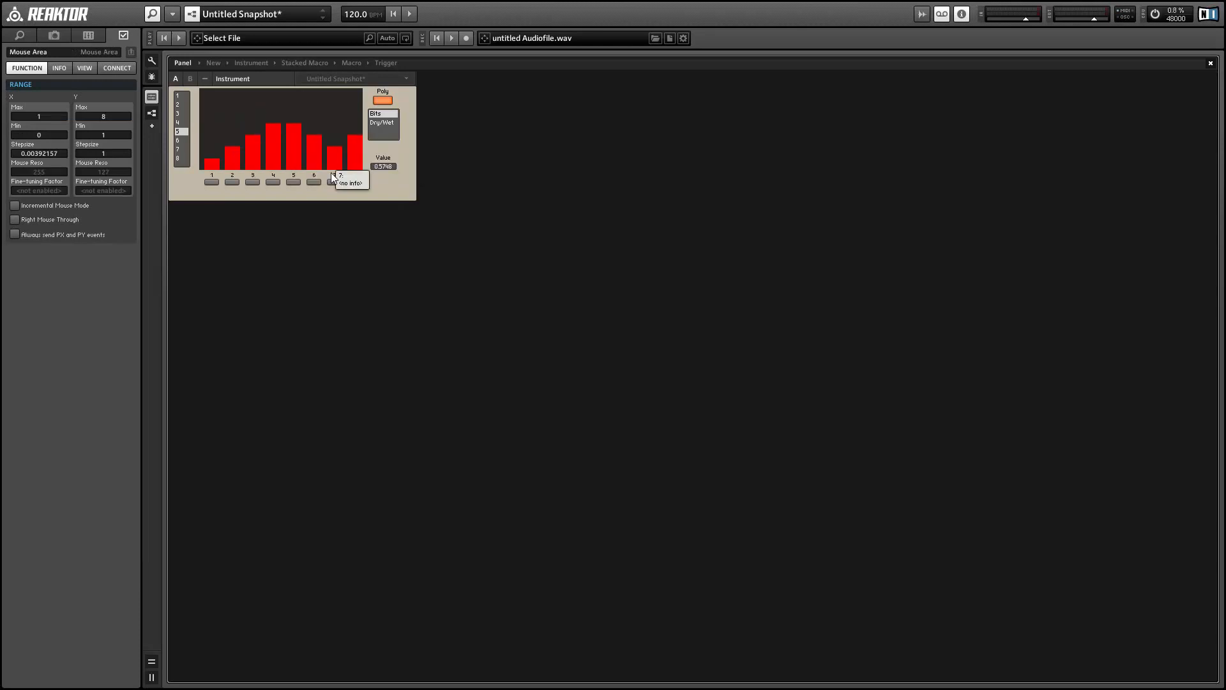
pyautogui.press('Down')
pyautogui.press('Down')
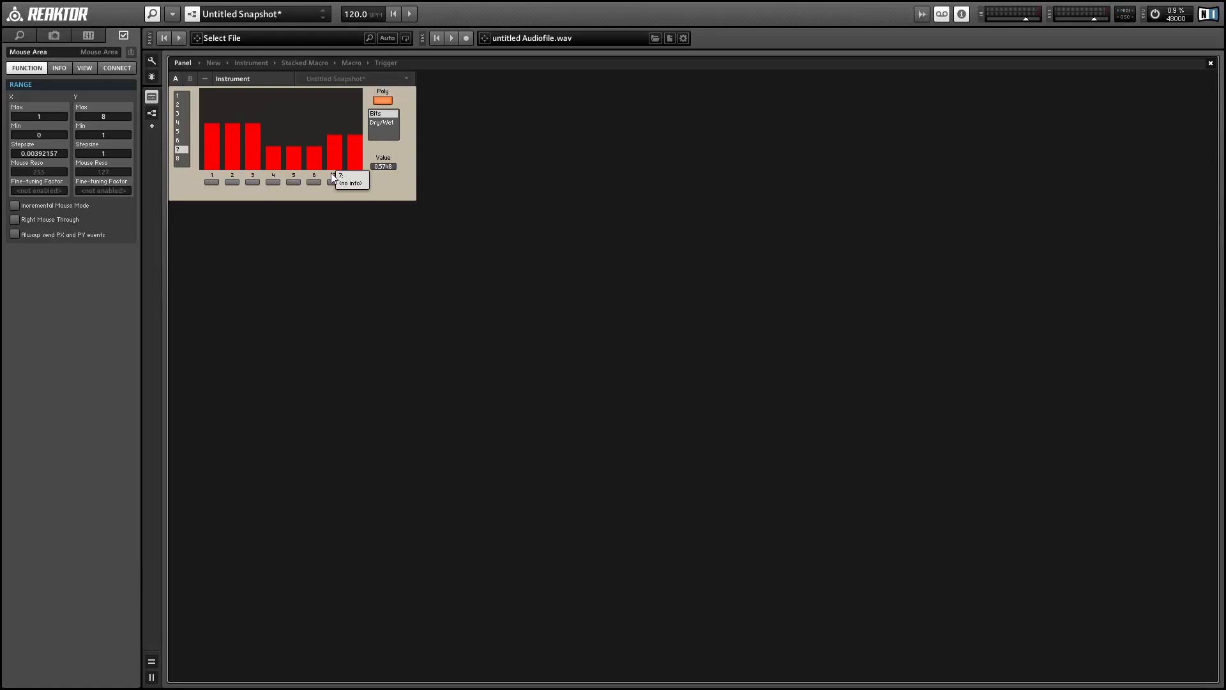
pyautogui.click(223, 159)
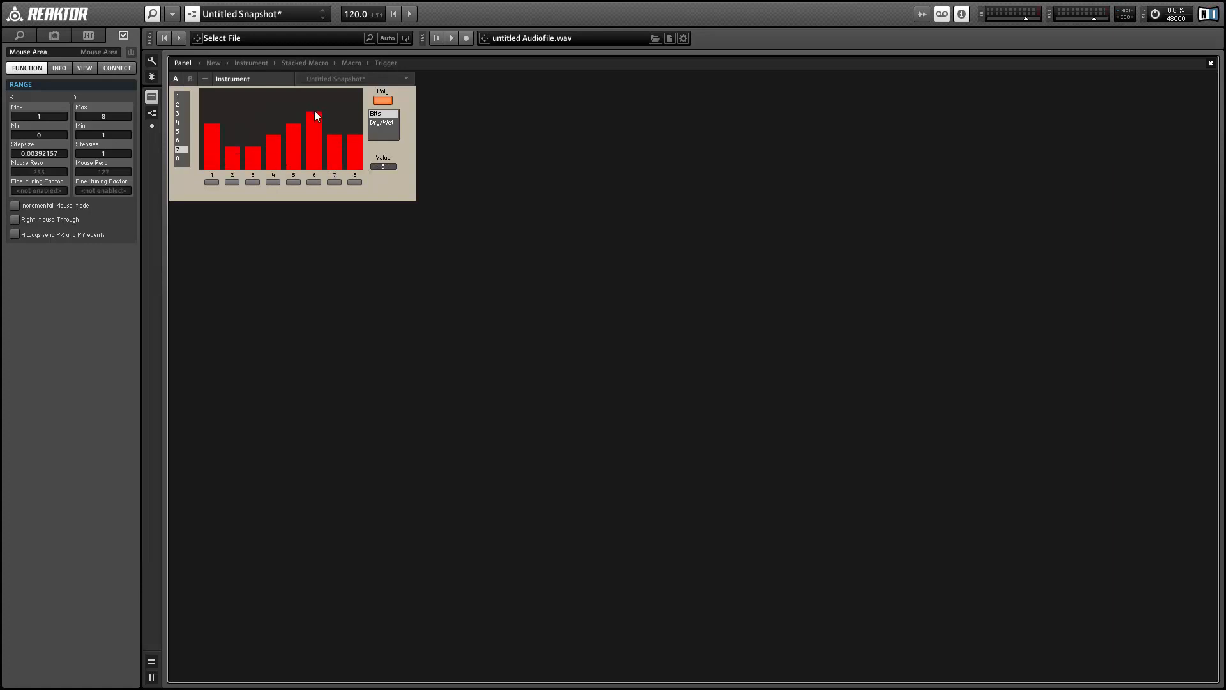
pyautogui.press('Up')
pyautogui.press('Down')
pyautogui.press('Down')
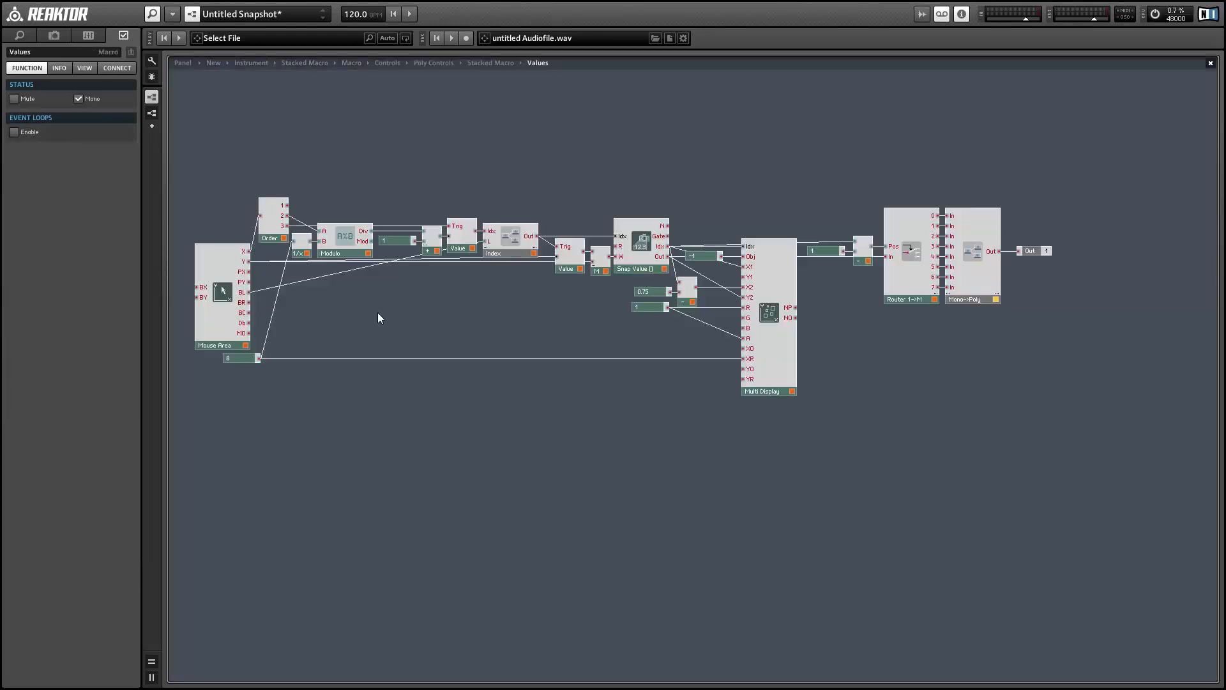
# Return to the Stacked Macro structure and rename the first Selector's output as On.
pyautogui.doubleClick(398, 328)
pyautogui.doubleClick(398, 328)
pyautogui.doubleClick(400, 328)
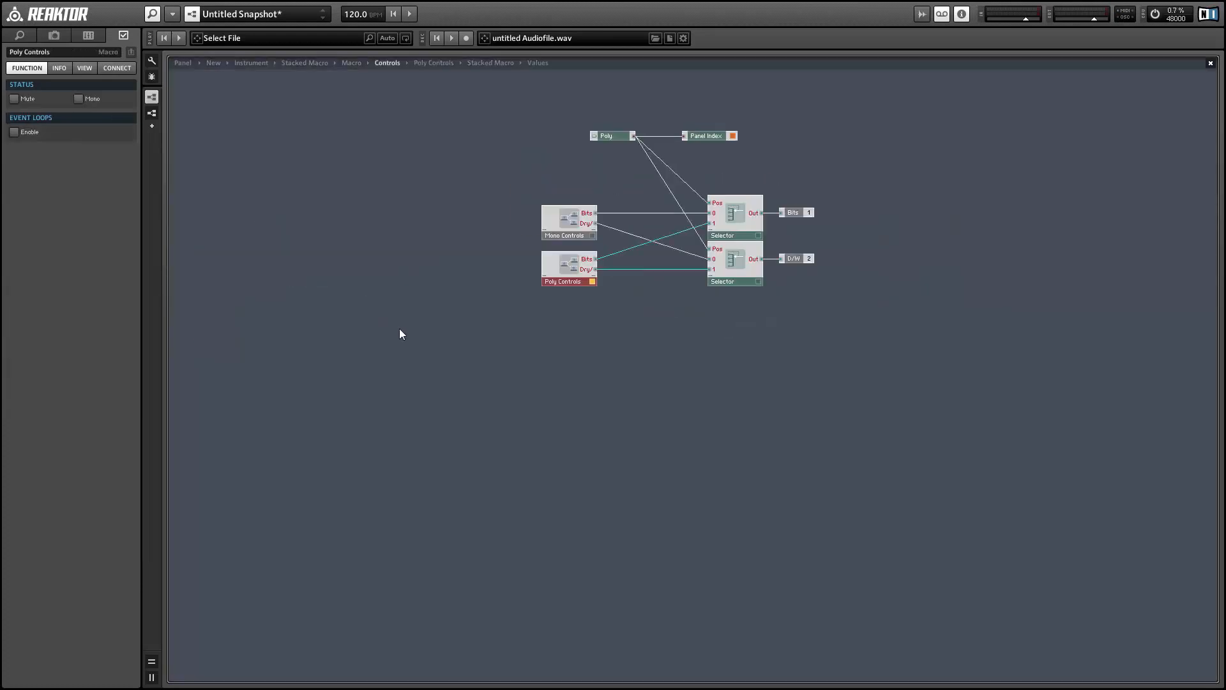
pyautogui.doubleClick(400, 329)
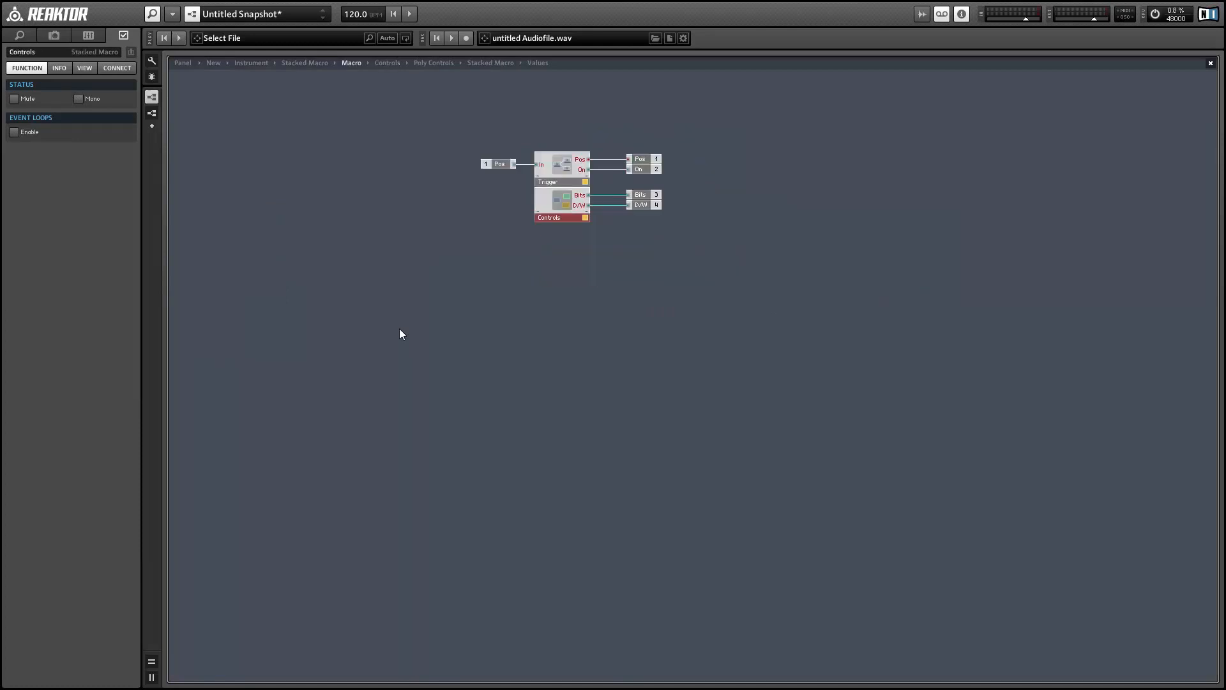
pyautogui.doubleClick(400, 334)
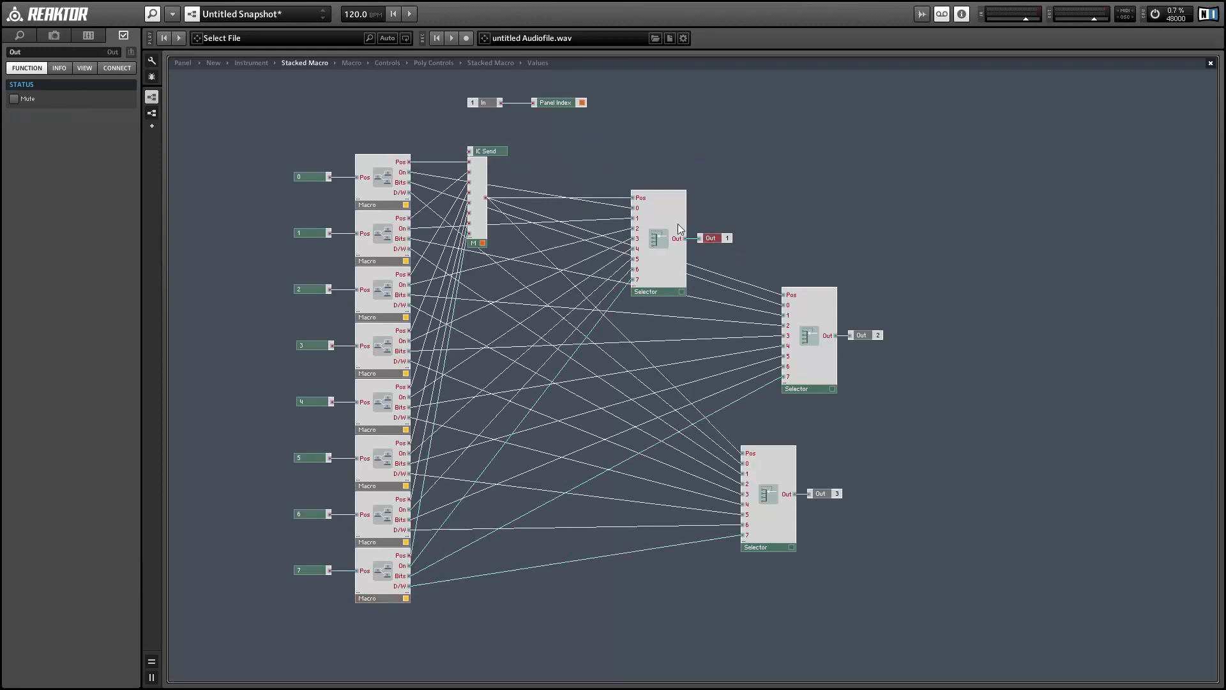
pyautogui.click(707, 238)
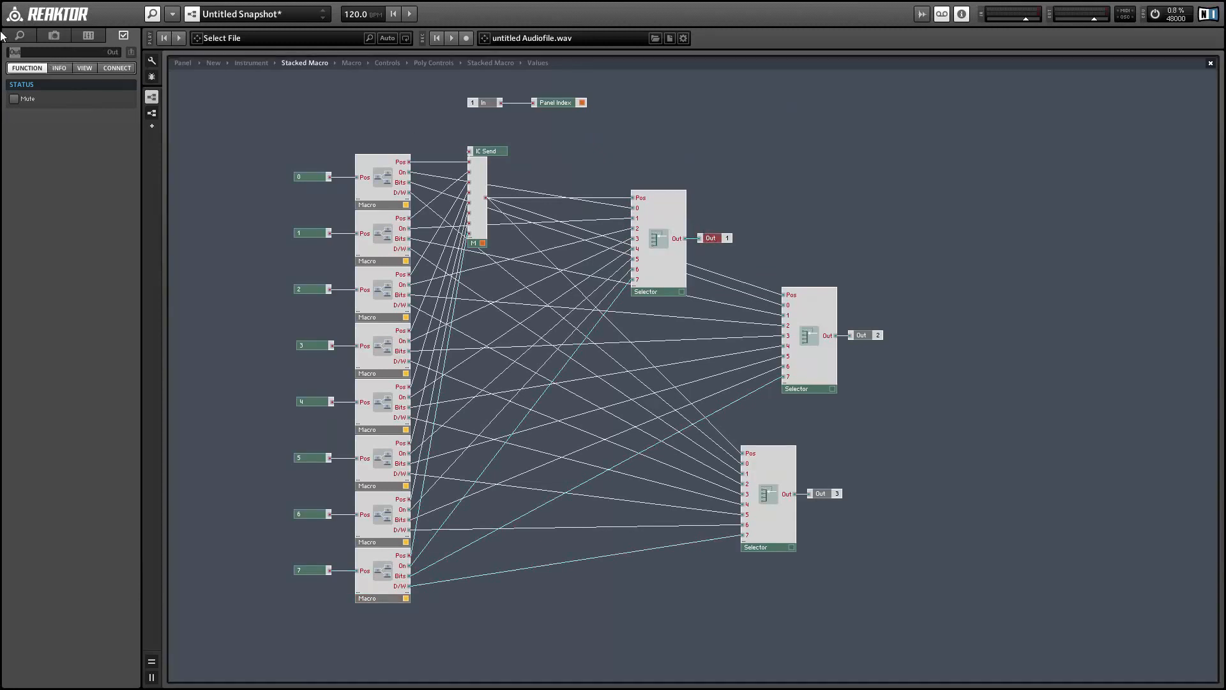
pyautogui.write('On')
pyautogui.press('Return')
# Rename the second Selector's output as Bits and the third Selector's output as D/W.
pyautogui.click(890, 334)
pyautogui.click(879, 337)
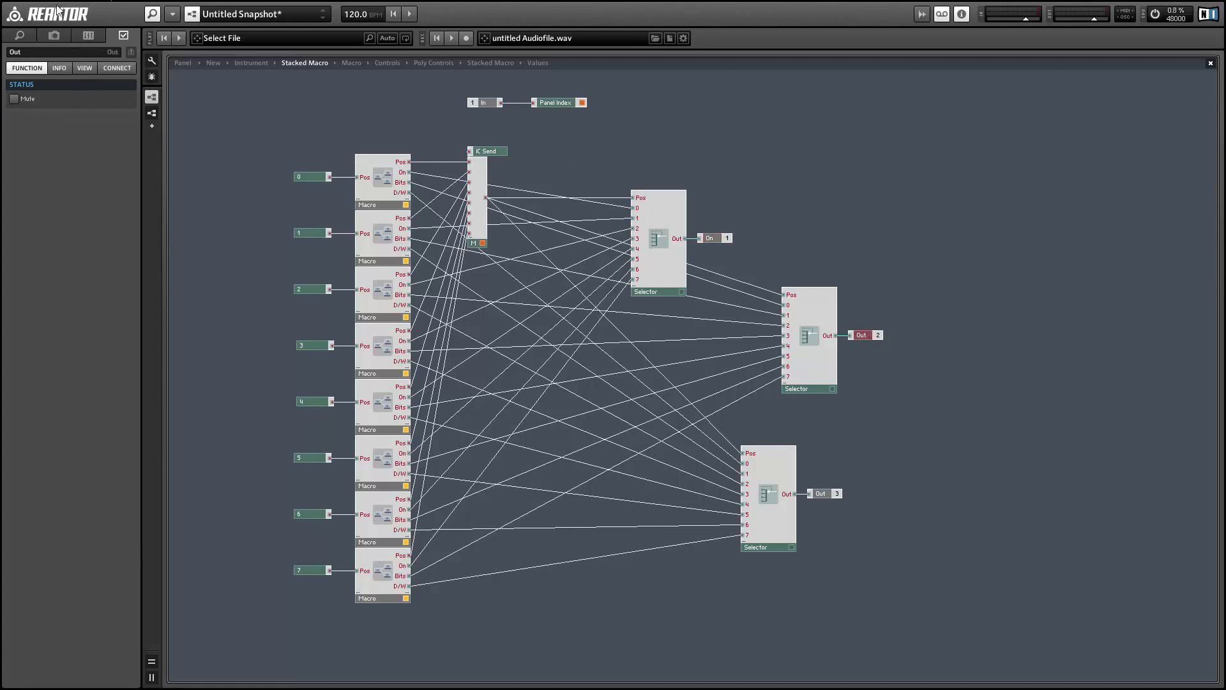
pyautogui.click(57, 51)
pyautogui.write('Bits')
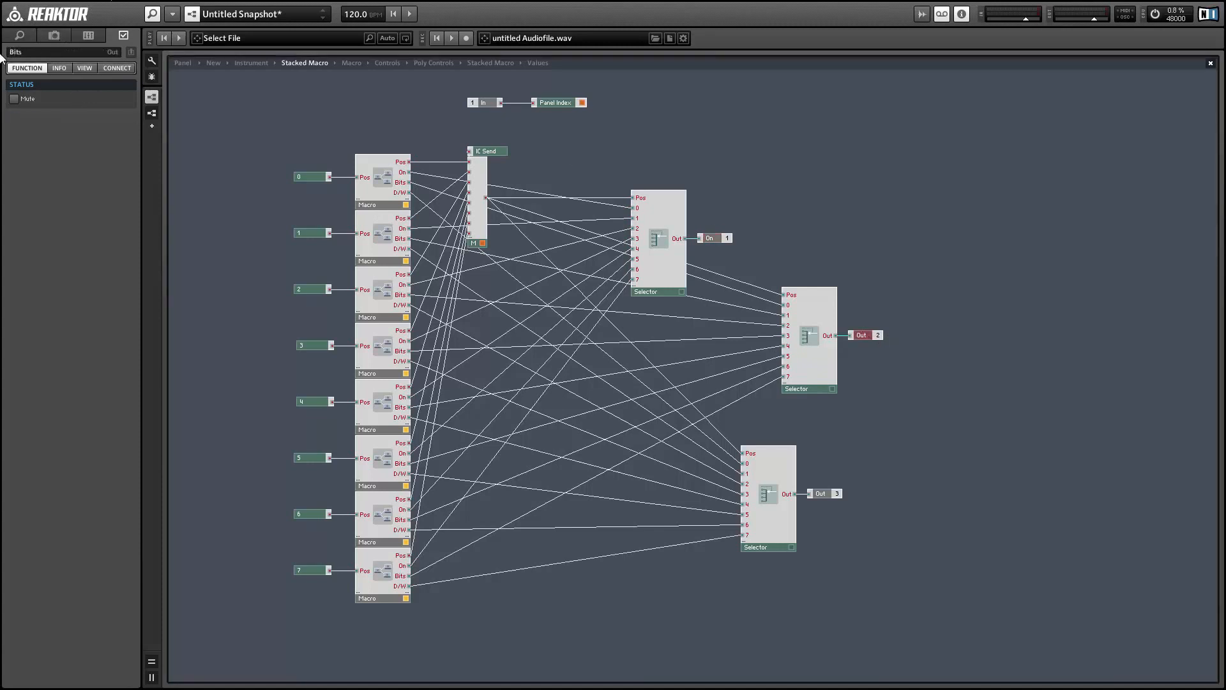
pyautogui.click(837, 493)
pyautogui.click(29, 52)
pyautogui.write('D/W')
pyautogui.click(720, 146)
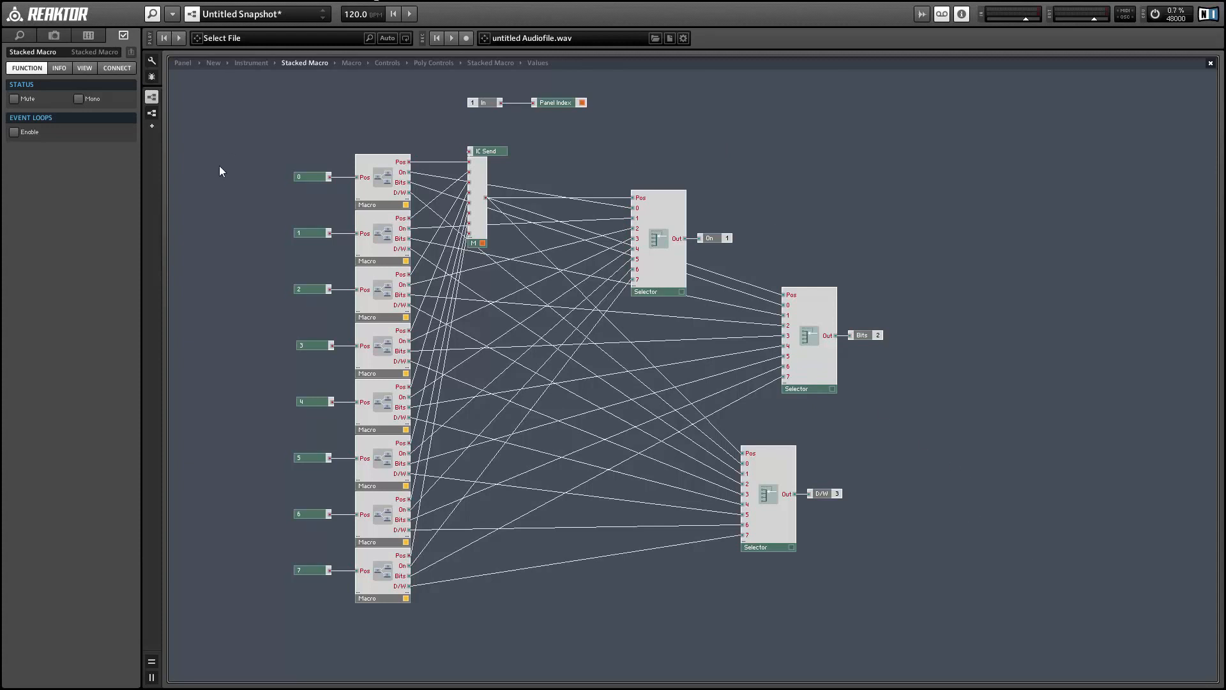
# Shift the modules to make room and rearrange macros 0 to 4 in a staggered row with their constants stacked beside them.
pyautogui.moveTo(230, 151); pyautogui.dragTo(868, 566)
pyautogui.moveTo(790, 542); pyautogui.dragTo(999, 558)
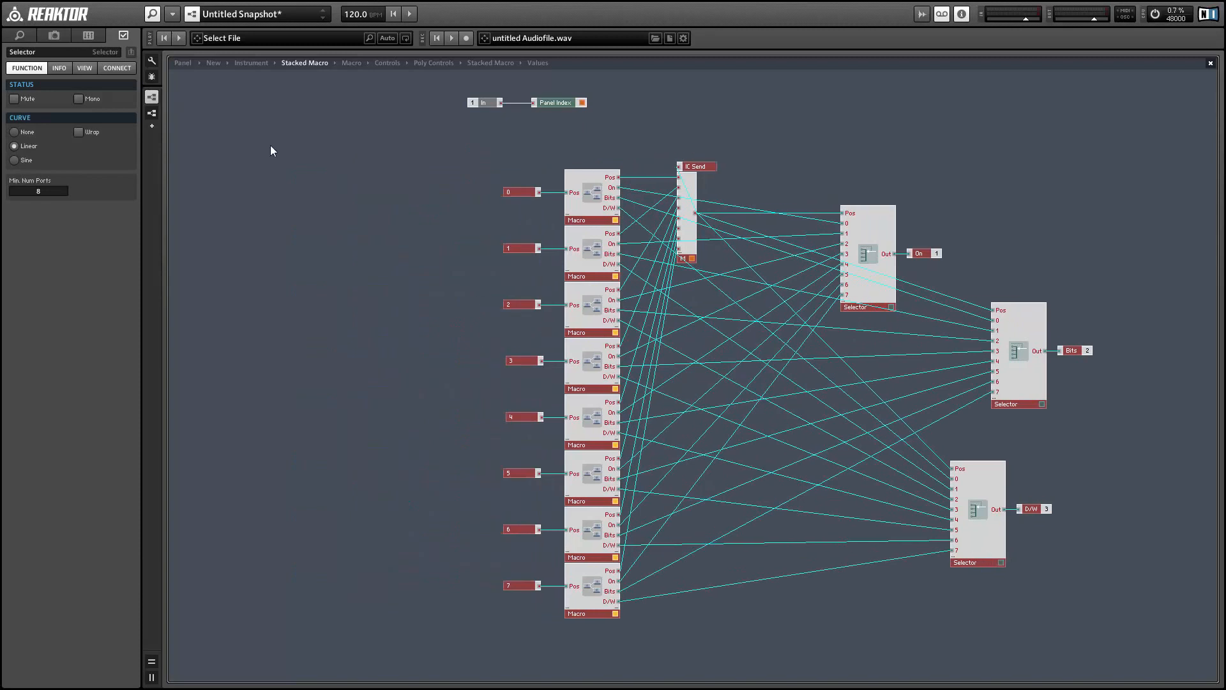
pyautogui.moveTo(321, 155); pyautogui.dragTo(295, 213)
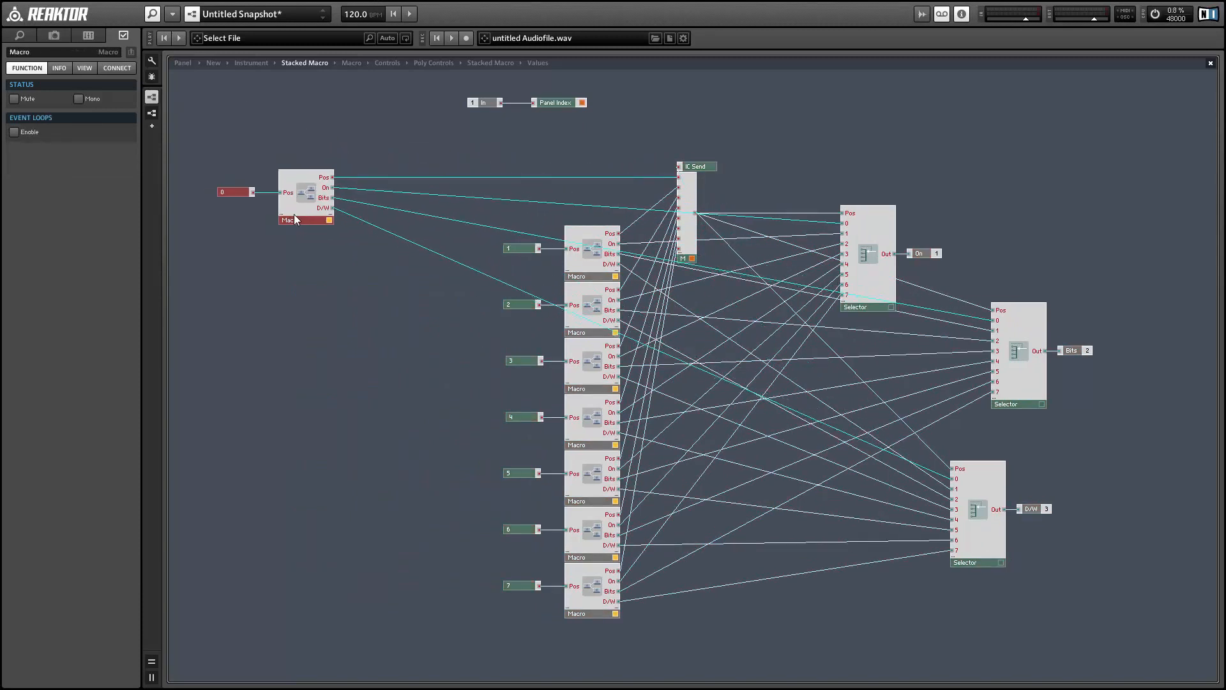
pyautogui.moveTo(376, 138); pyautogui.dragTo(424, 246)
pyautogui.click(274, 249)
pyautogui.click(309, 232)
pyautogui.moveTo(413, 329); pyautogui.dragTo(476, 253)
pyautogui.moveTo(292, 372); pyautogui.dragTo(580, 436)
pyautogui.moveTo(582, 444); pyautogui.dragTo(545, 265)
pyautogui.click(304, 304)
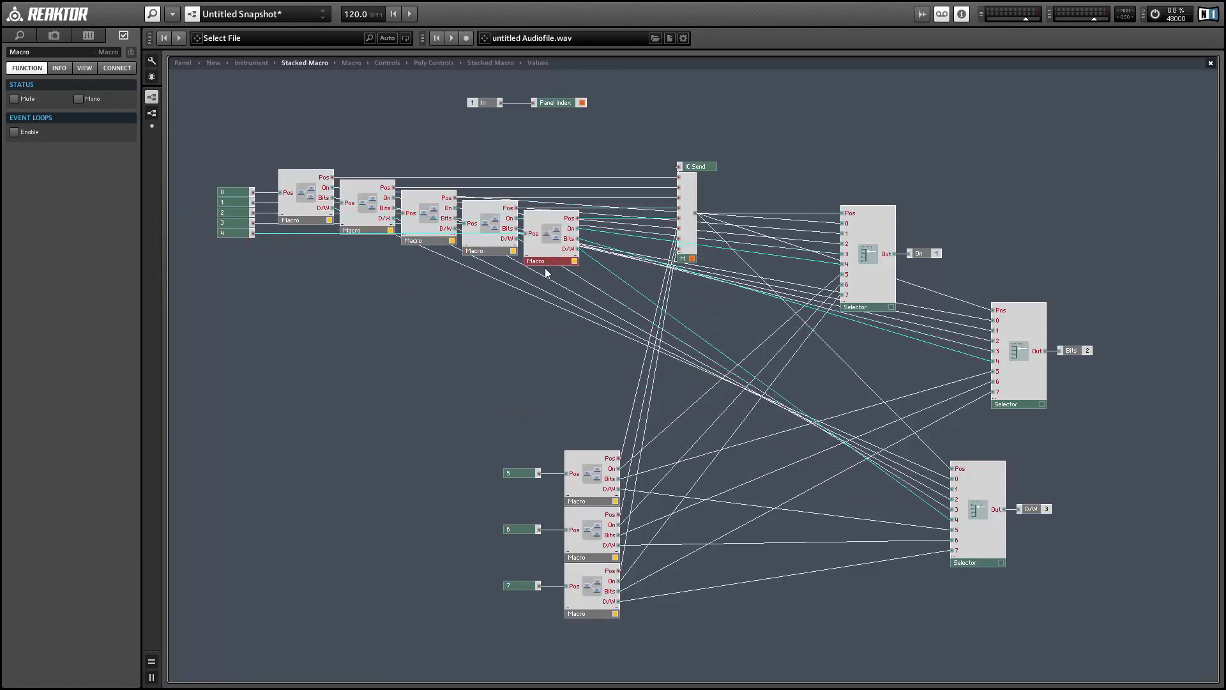
# Place macro 5 at the end of the staggered row, macros 6 and 7 beneath it, and stack their constants with the others.
pyautogui.moveTo(447, 428); pyautogui.dragTo(582, 495)
pyautogui.click(313, 301)
pyautogui.moveTo(584, 501); pyautogui.dragTo(605, 271)
pyautogui.moveTo(329, 399); pyautogui.dragTo(582, 606)
pyautogui.moveTo(584, 613); pyautogui.dragTo(298, 337)
pyautogui.moveTo(230, 310); pyautogui.dragTo(230, 264)
pyautogui.moveTo(308, 338); pyautogui.dragTo(369, 292)
# Line up the three Selectors and their output terminals in a staggered row beside the Merge module.
pyautogui.moveTo(860, 306); pyautogui.dragTo(760, 270)
pyautogui.moveTo(1035, 404); pyautogui.dragTo(884, 255)
pyautogui.moveTo(975, 551); pyautogui.dragTo(993, 281)
pyautogui.click(900, 312)
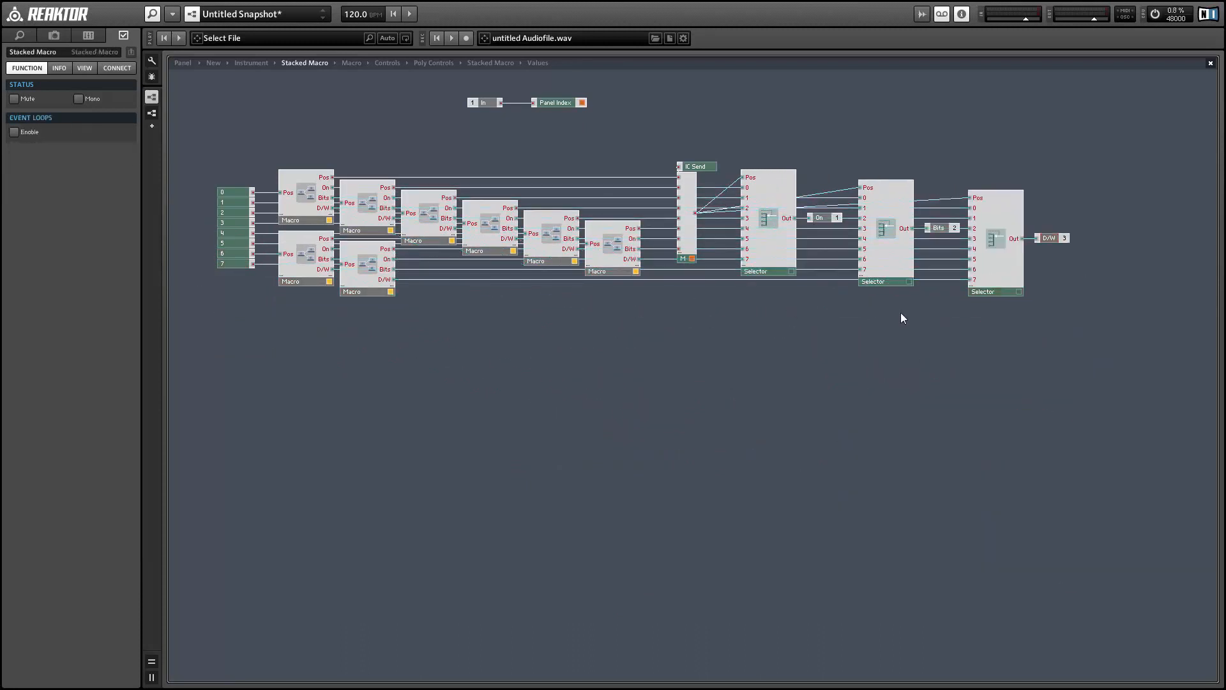
# Go up to the Instrument structure, align the List with the Stacked Macro's input and rename that macro as Controls.
pyautogui.doubleClick(710, 335)
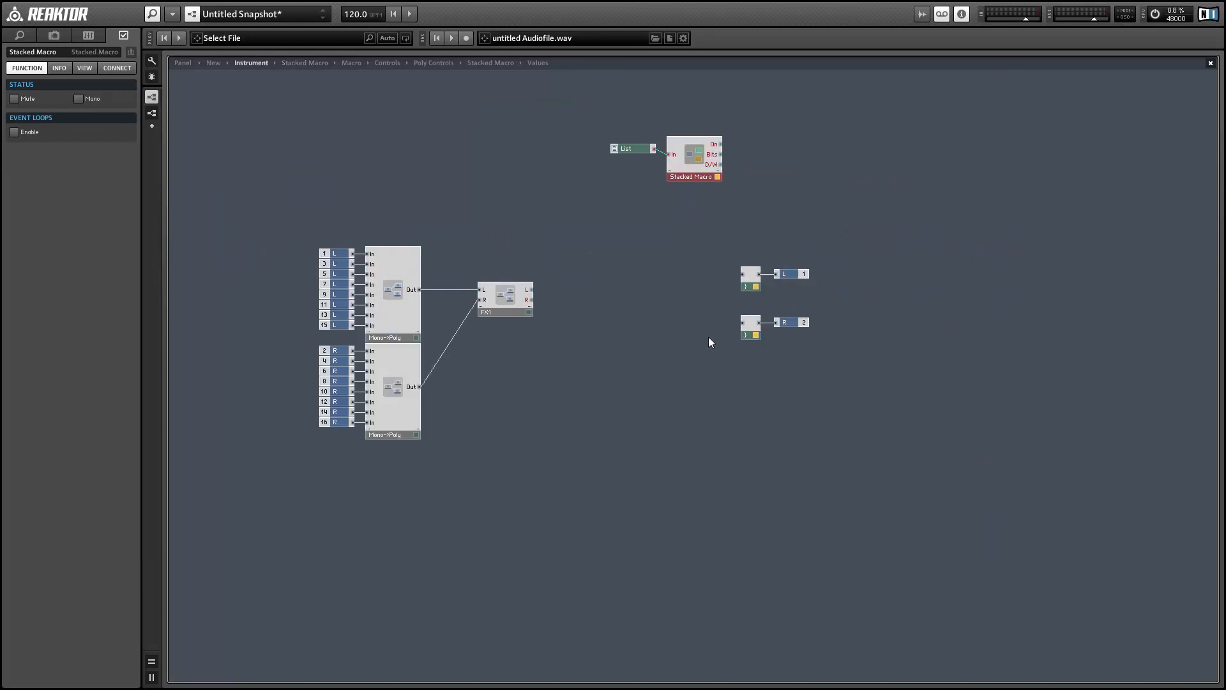
pyautogui.doubleClick(688, 155)
pyautogui.doubleClick(516, 121)
pyautogui.moveTo(636, 147); pyautogui.dragTo(632, 153)
pyautogui.click(681, 170)
pyautogui.doubleClick(50, 51)
pyautogui.write('Contr')
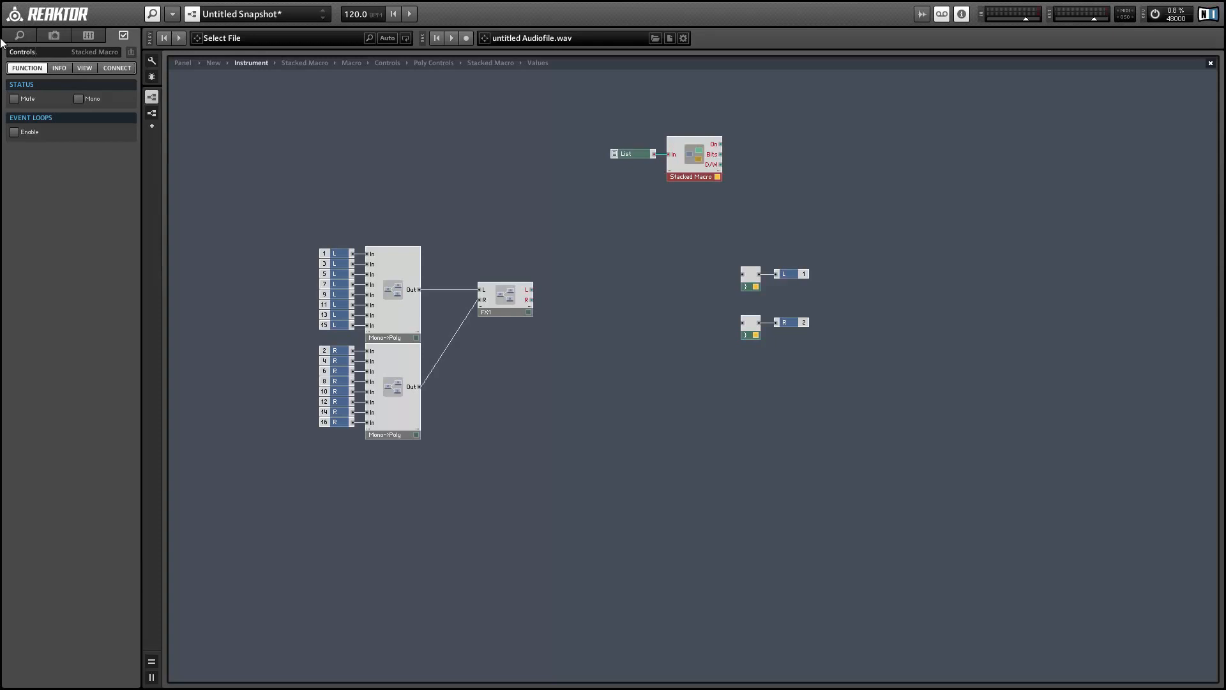
# Finish naming the macro Controls and move it with its List from the Instrument structure into the FX1 macro.
pyautogui.write('ols.')
pyautogui.moveTo(514, 302); pyautogui.dragTo(568, 300)
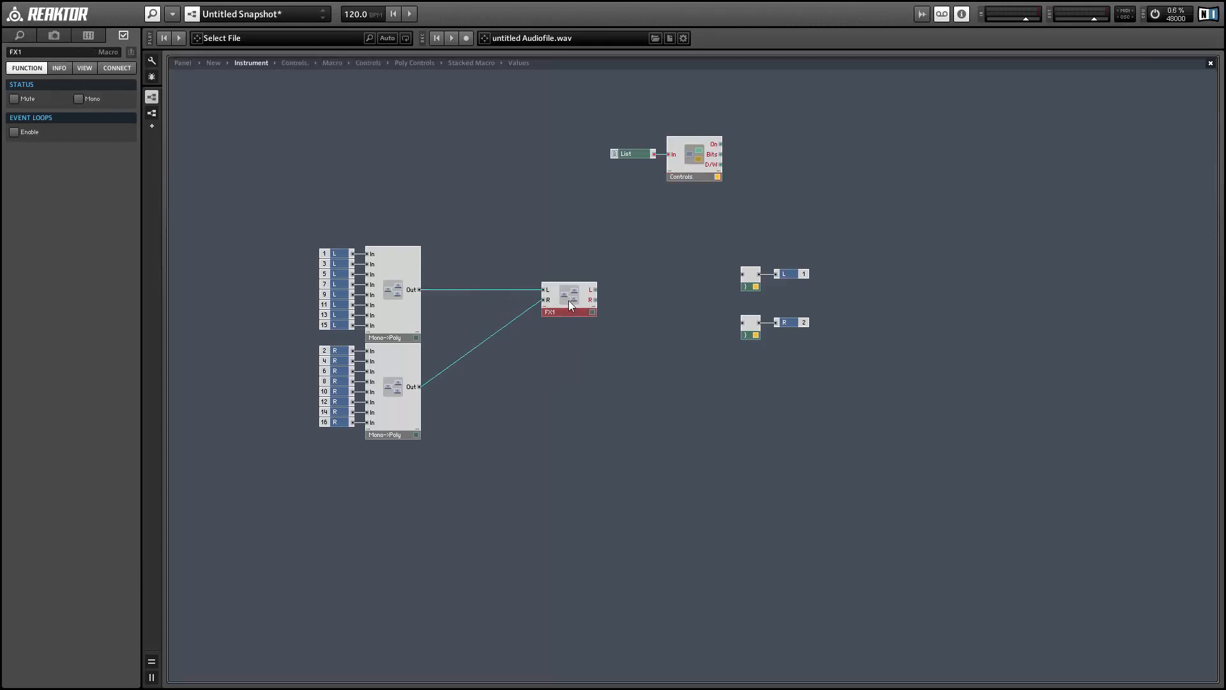
pyautogui.moveTo(571, 128); pyautogui.dragTo(719, 178)
pyautogui.press('Delete')
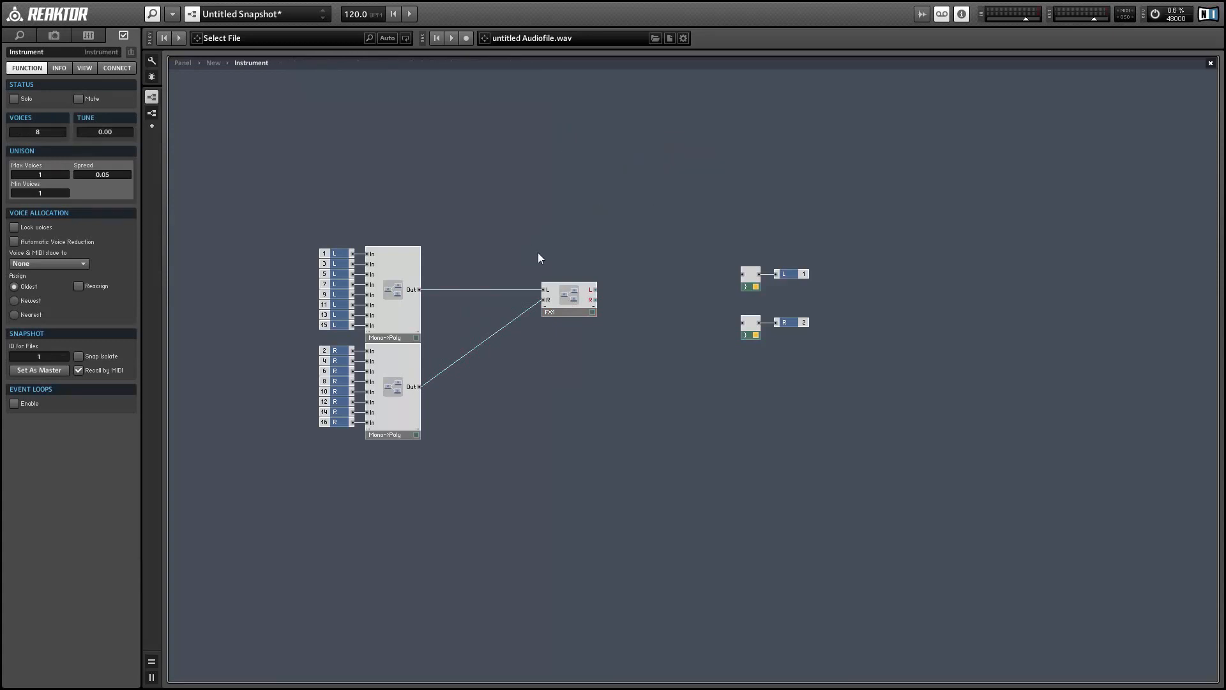
pyautogui.click(581, 300)
pyautogui.doubleClick(581, 300)
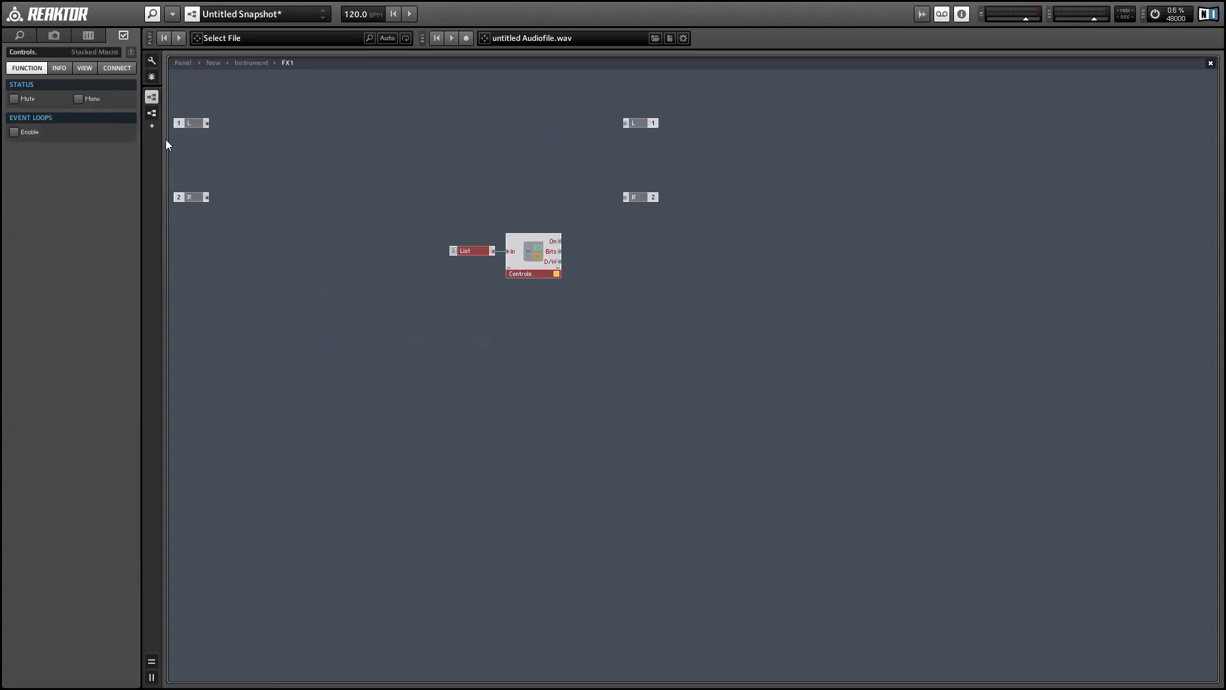
# Examine the structure inside FX1's Bitcrusher macro and return to the FX1 structure.
pyautogui.click(191, 126)
pyautogui.click(270, 151)
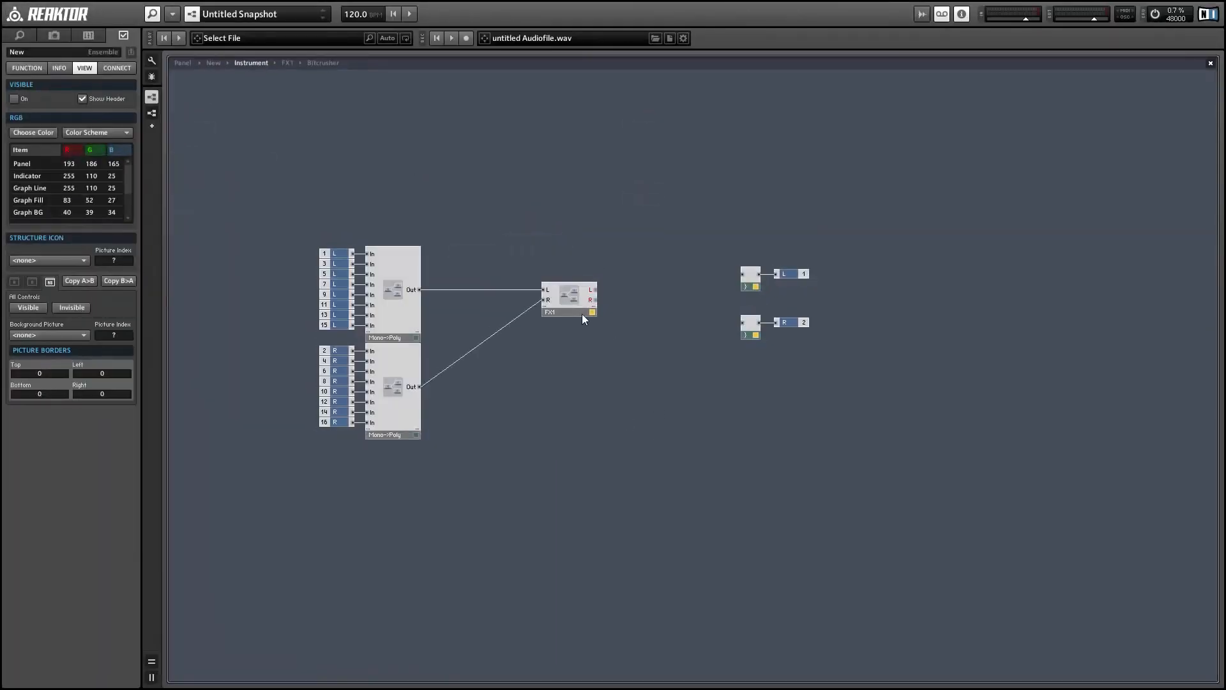
pyautogui.click(554, 307)
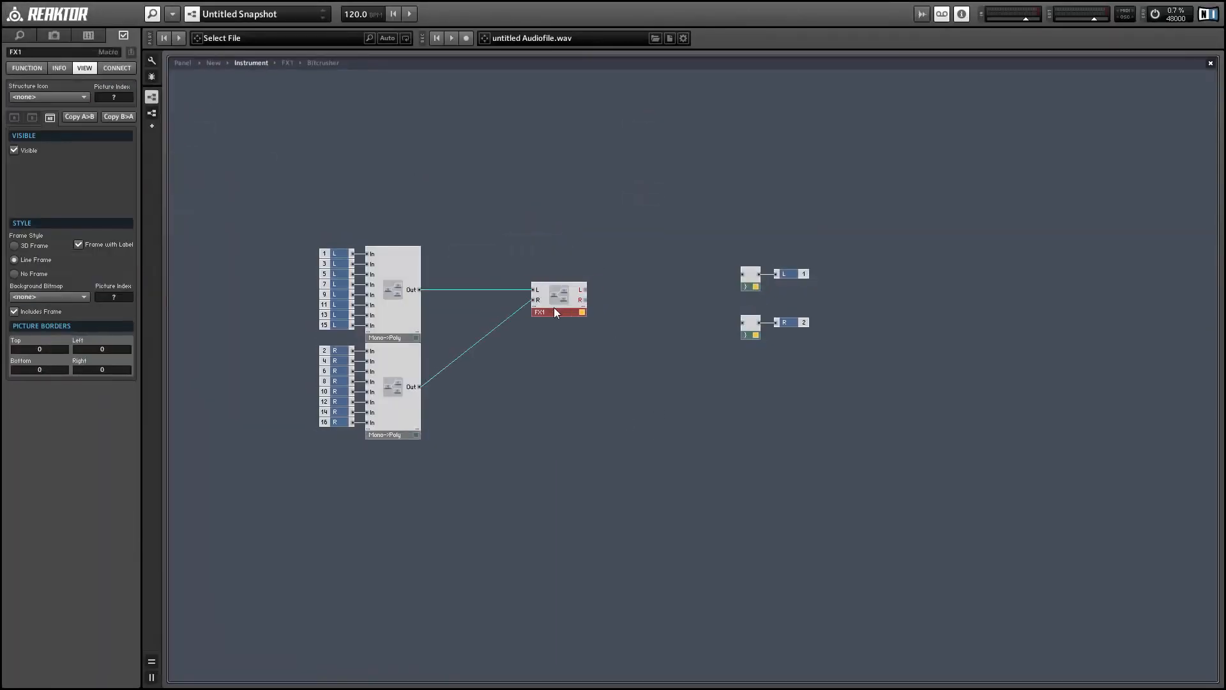
pyautogui.doubleClick(554, 307)
pyautogui.click(595, 246)
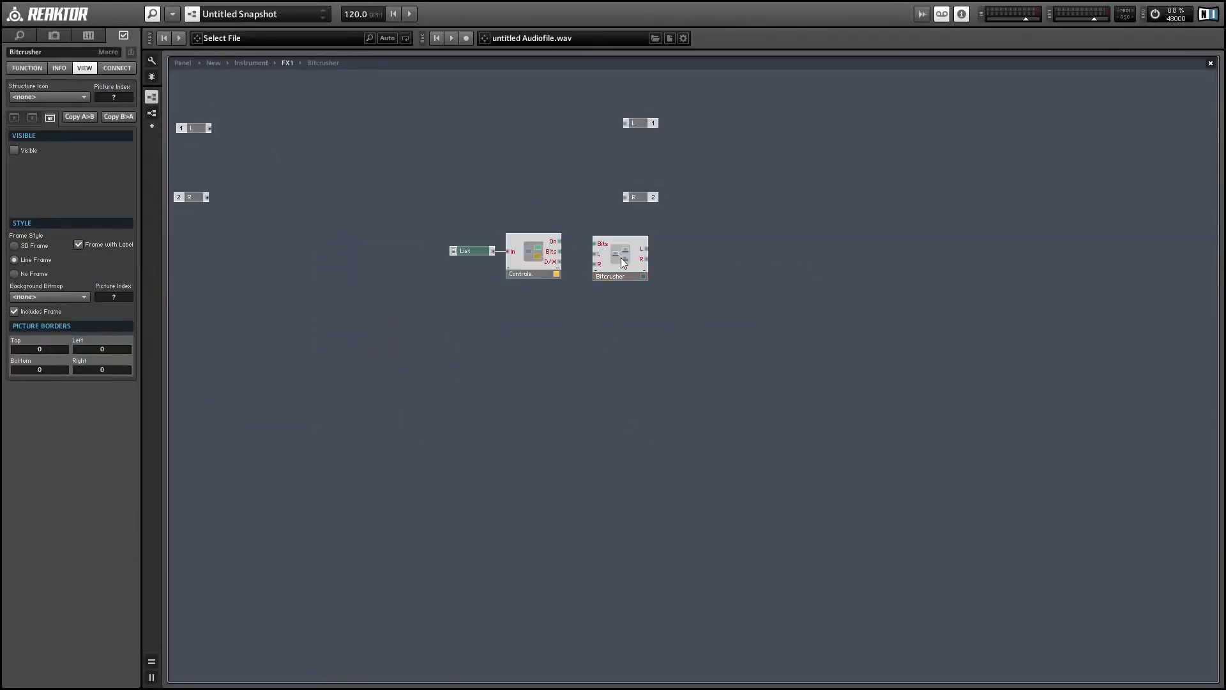
pyautogui.doubleClick(595, 246)
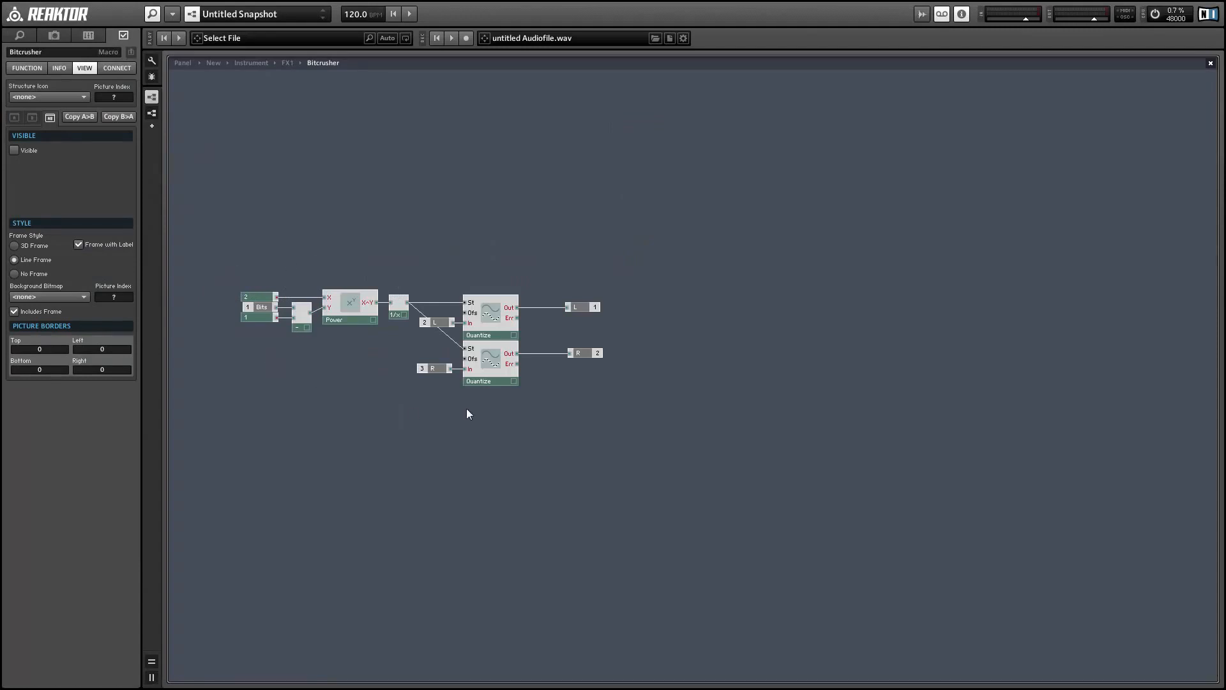
pyautogui.doubleClick(386, 232)
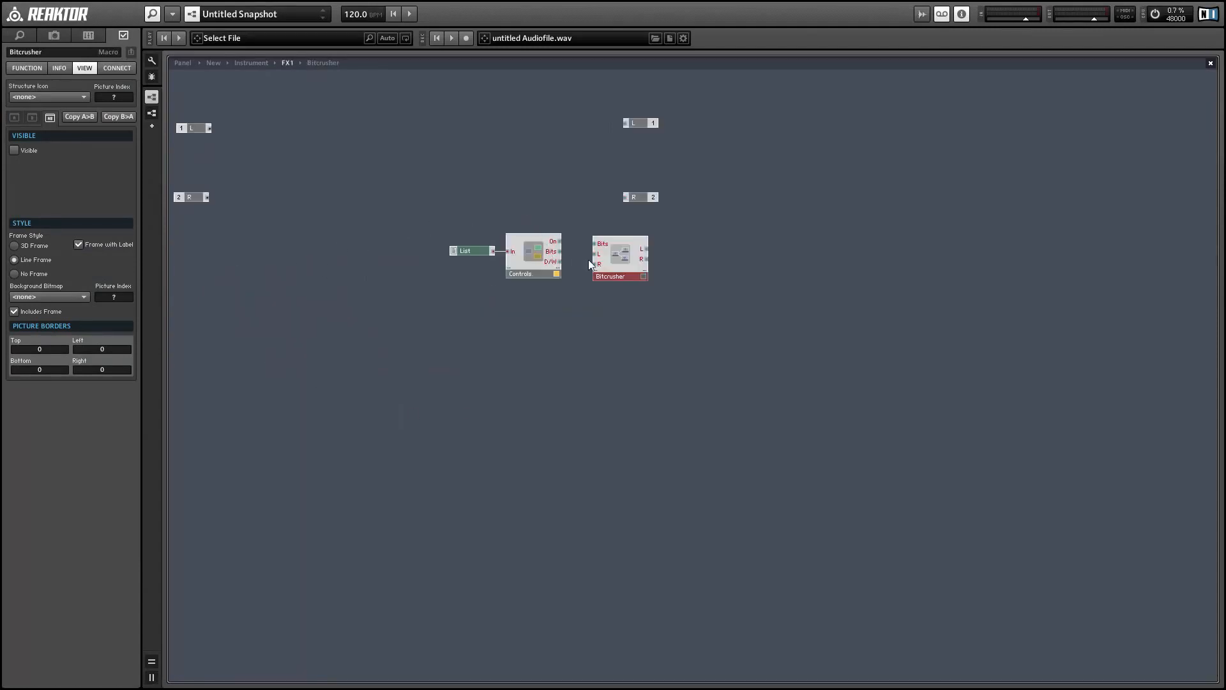
# Place and wire FX1's L and R inputs and outputs at the Bitcrusher's matching ports, and move List and Controls aside.
pyautogui.moveTo(198, 128); pyautogui.dragTo(223, 184)
pyautogui.keyDown('shift'); pyautogui.click(196, 196); pyautogui.keyUp('shift')
pyautogui.moveTo(197, 198); pyautogui.dragTo(593, 255)
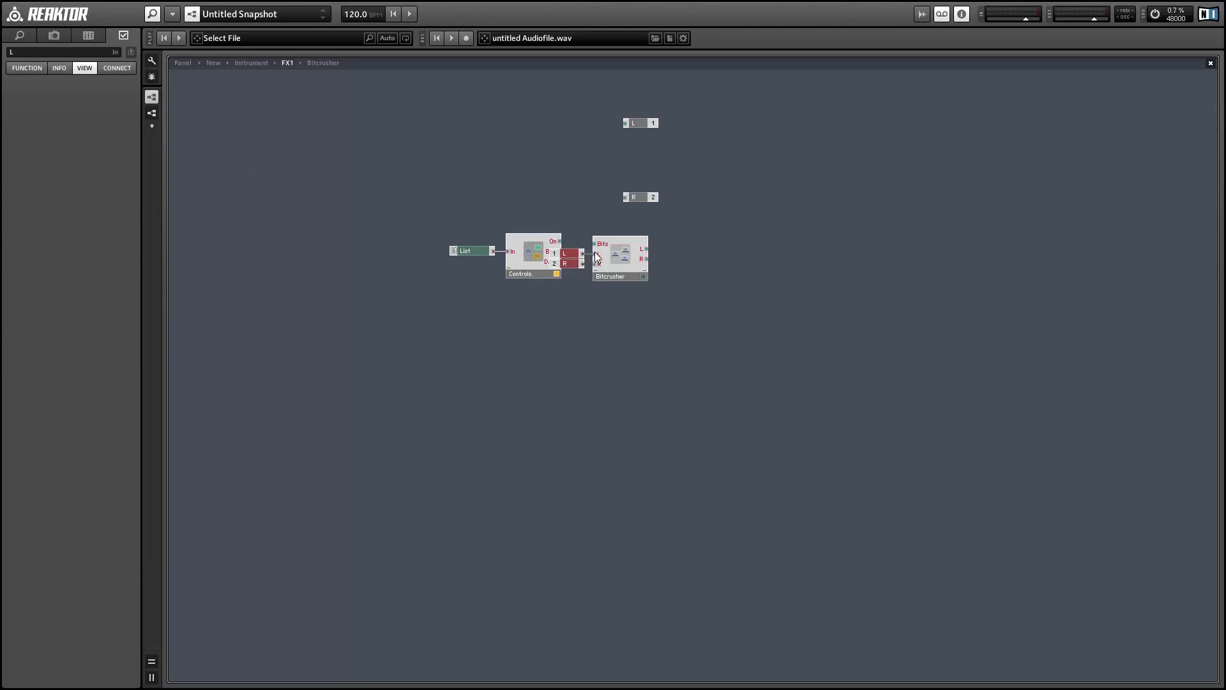
pyautogui.moveTo(645, 124); pyautogui.dragTo(658, 249)
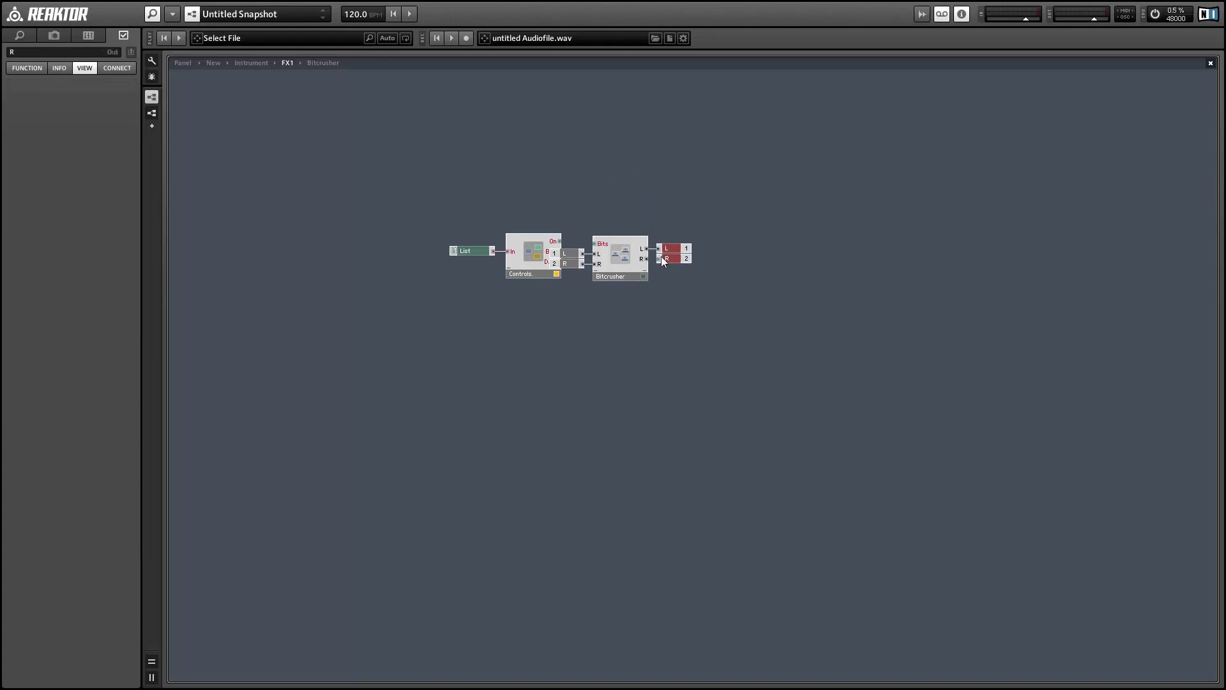
pyautogui.moveTo(450, 237); pyautogui.dragTo(490, 254)
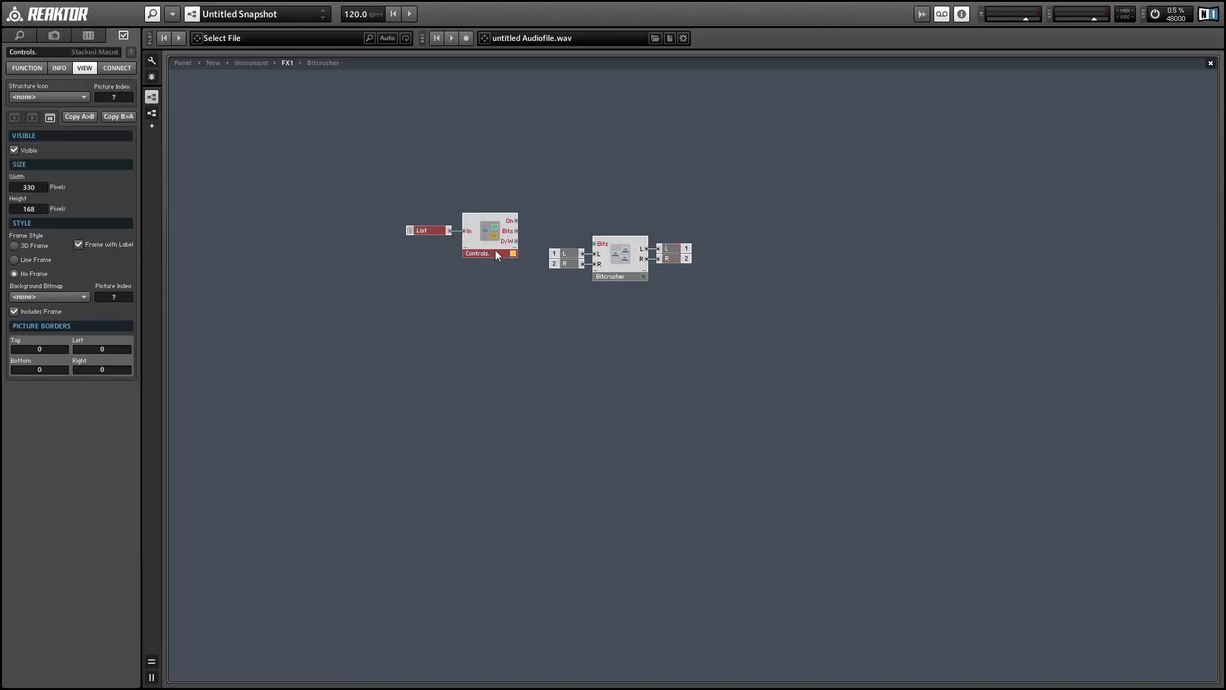
# Inside the Bitcrusher macro, add an input terminal above the existing modules and assign it to port 1.
pyautogui.doubleClick(621, 254)
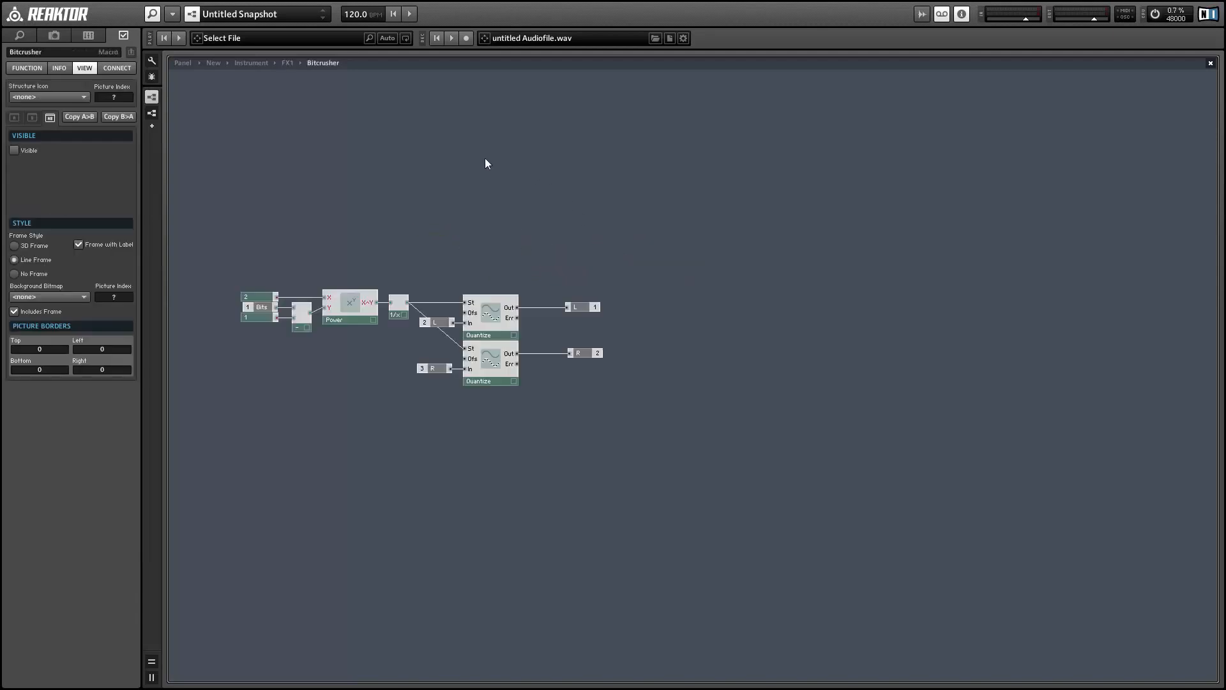
pyautogui.rightClick(313, 138)
pyautogui.moveTo(374, 141)
pyautogui.moveTo(526, 351)
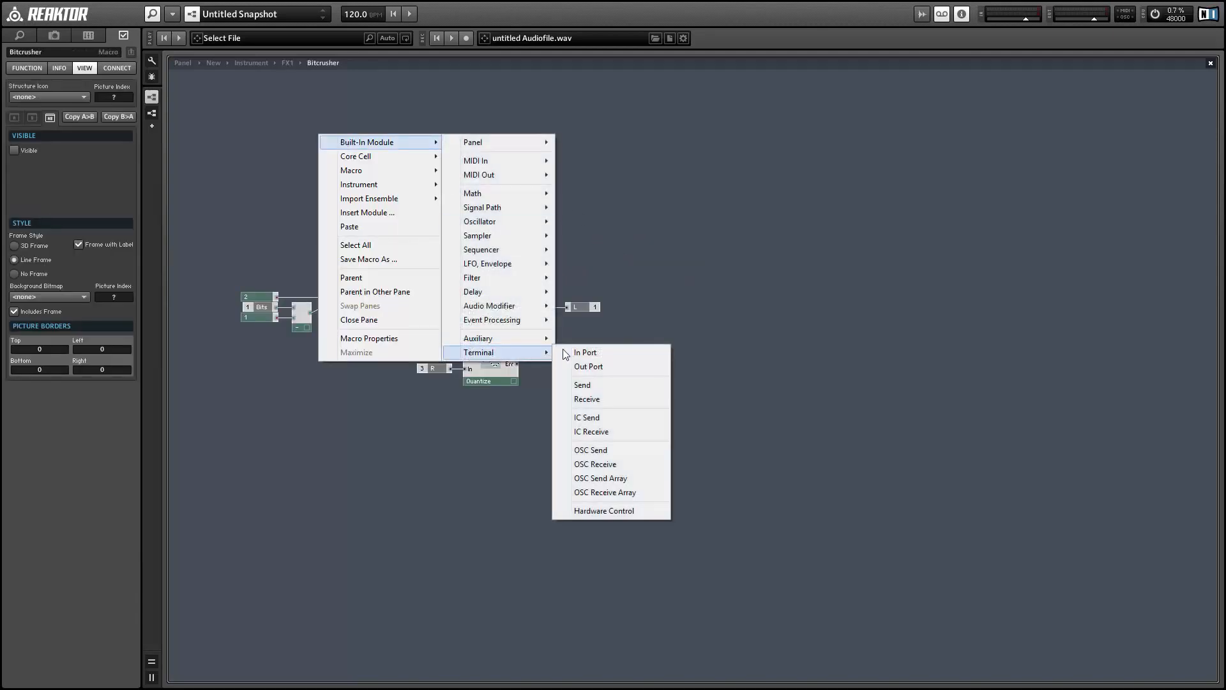
pyautogui.click(580, 388)
pyautogui.rightClick(323, 133)
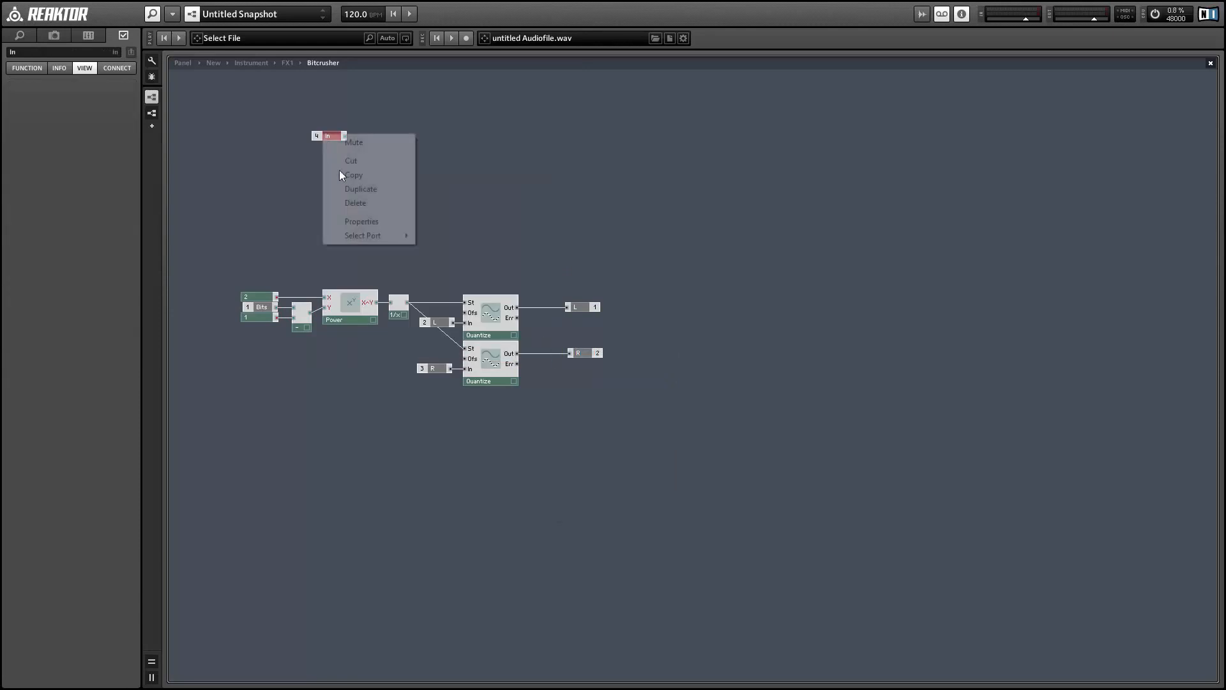
pyautogui.click(369, 246)
pyautogui.rightClick(324, 136)
pyautogui.moveTo(383, 237)
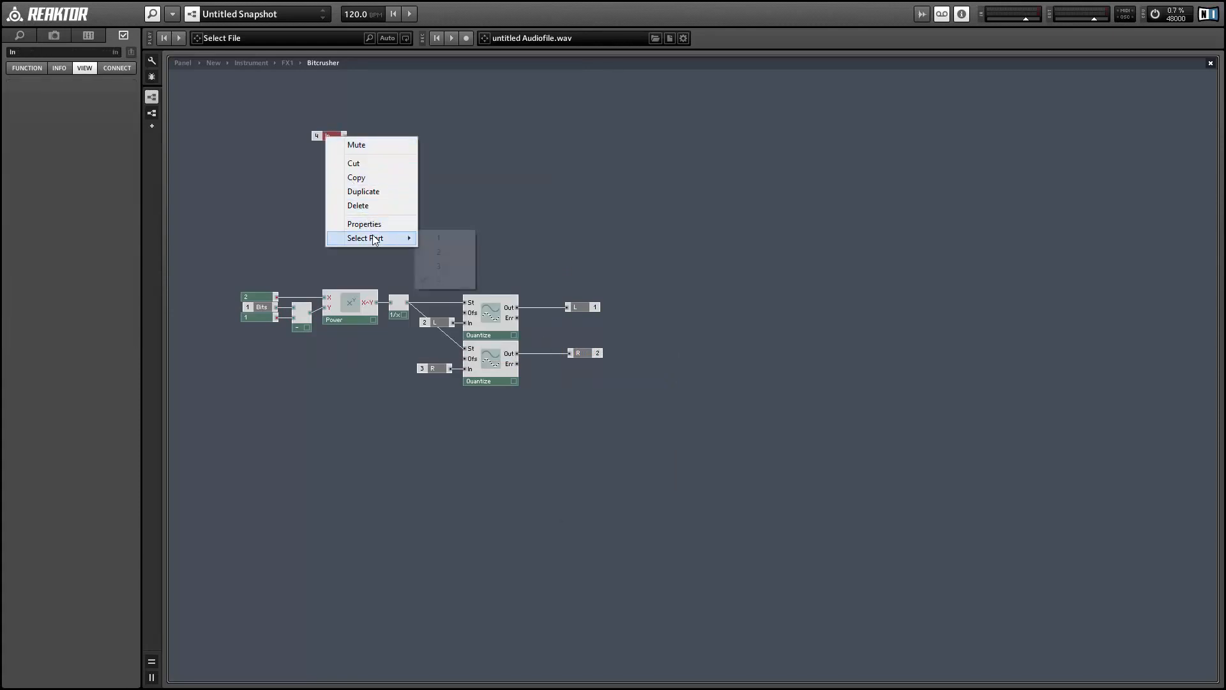
pyautogui.click(435, 236)
# Rename the port 1 input terminal as On.
pyautogui.rightClick(418, 157)
pyautogui.click(317, 136)
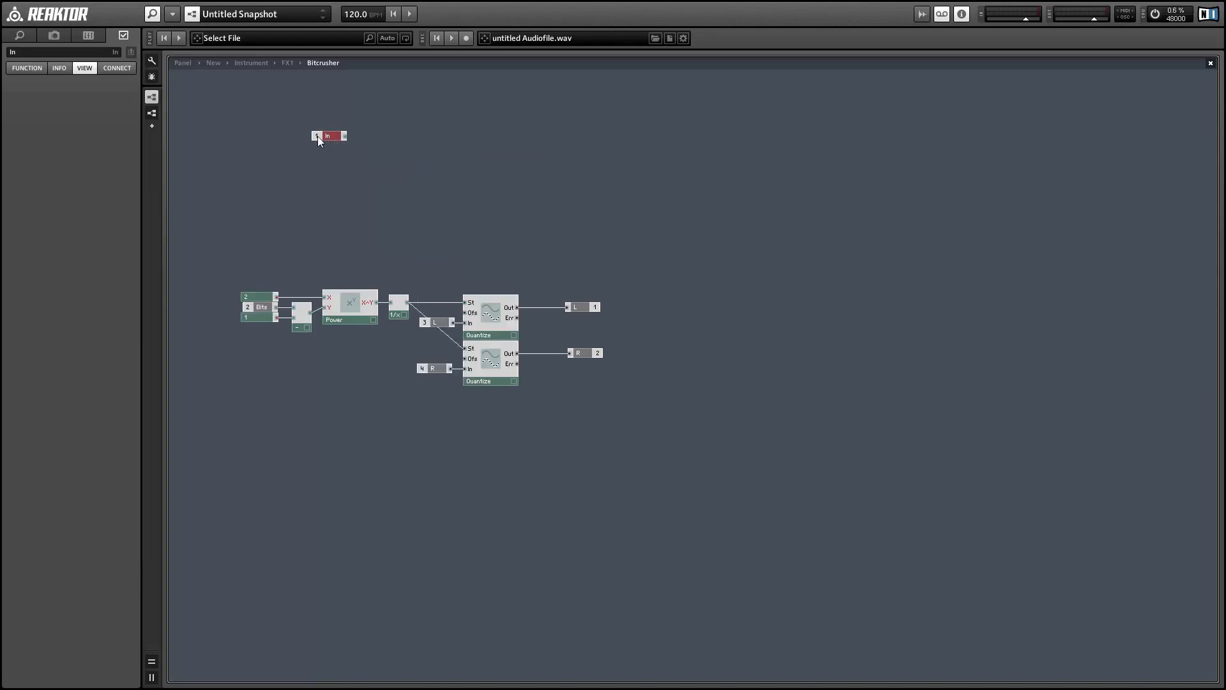
pyautogui.click(9, 53)
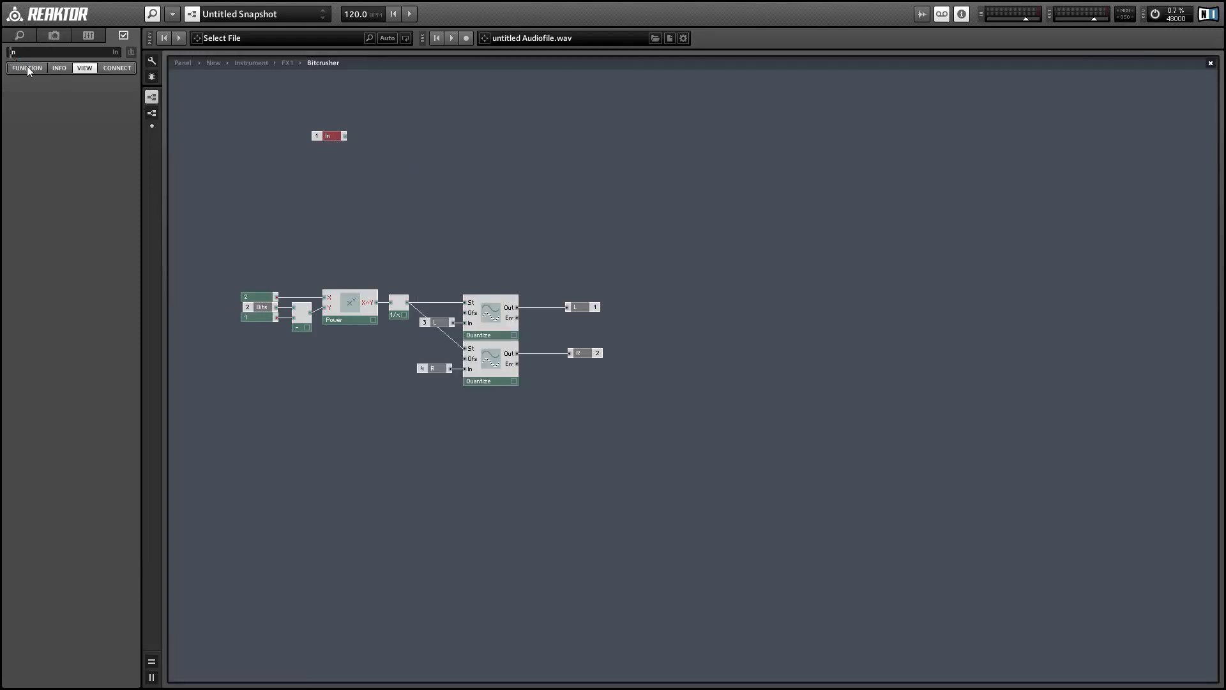
pyautogui.write('O')
pyautogui.press('Delete')
pyautogui.click(403, 148)
# Add an AR envelope, wire the On terminal to its G input and align the terminal beside it.
pyautogui.rightClick(435, 154)
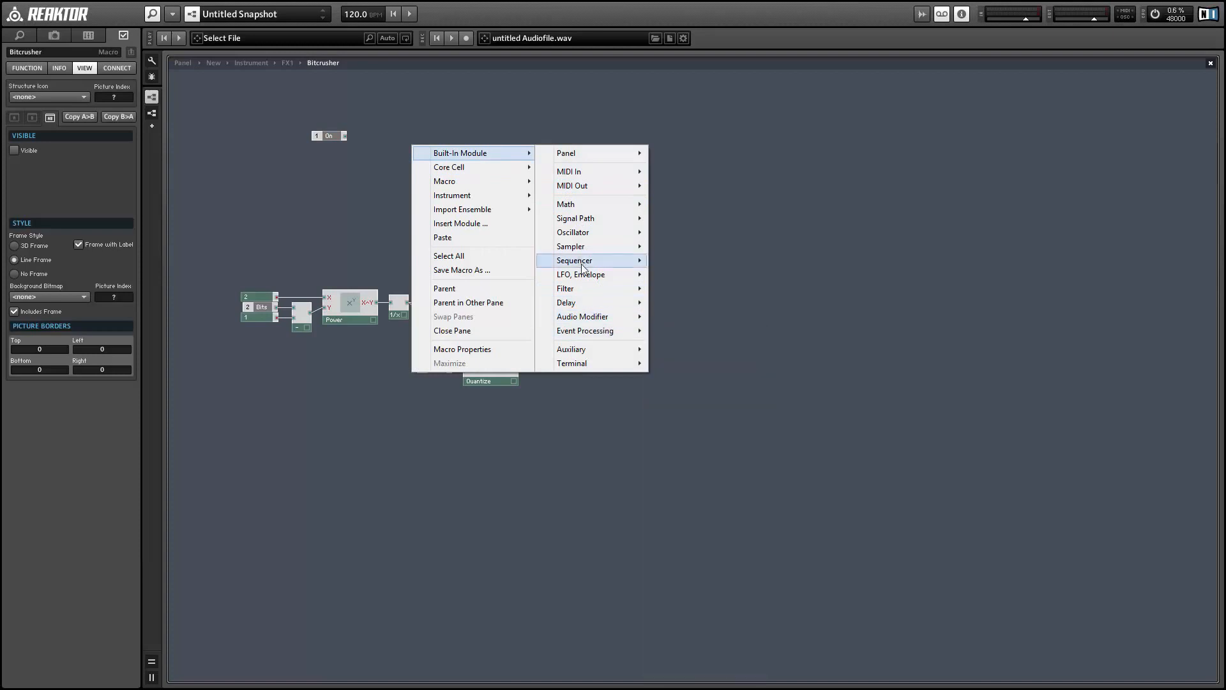
pyautogui.moveTo(586, 274)
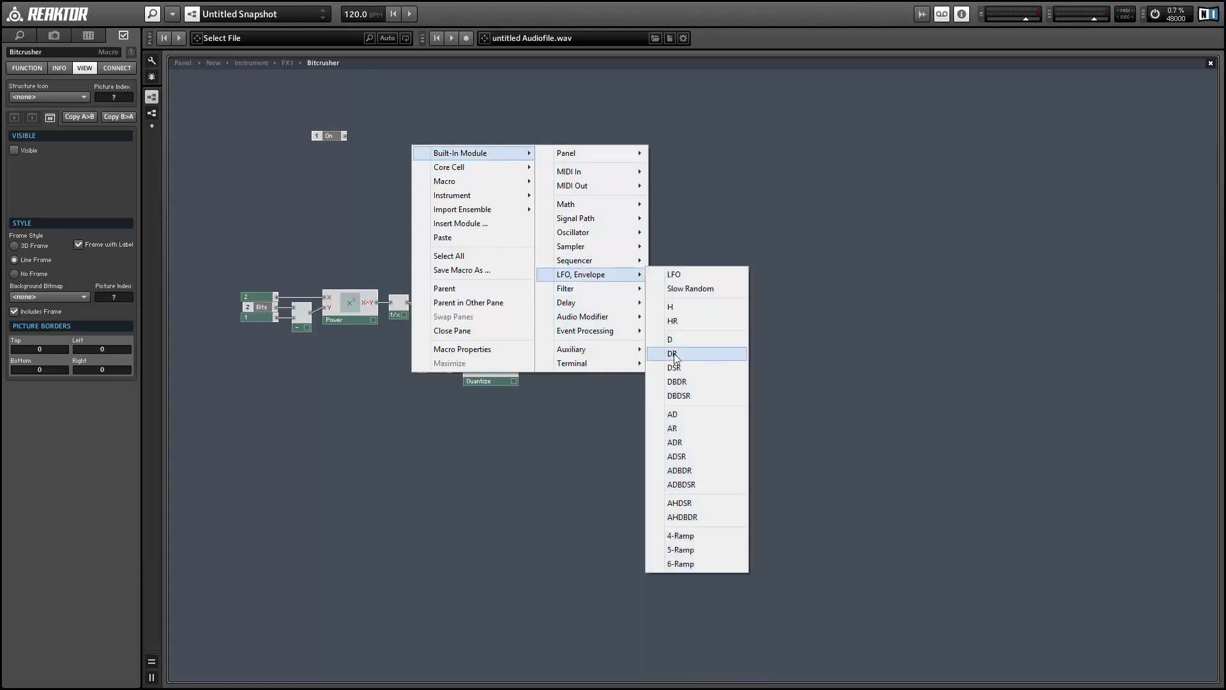
pyautogui.click(685, 429)
pyautogui.moveTo(345, 136); pyautogui.dragTo(409, 152)
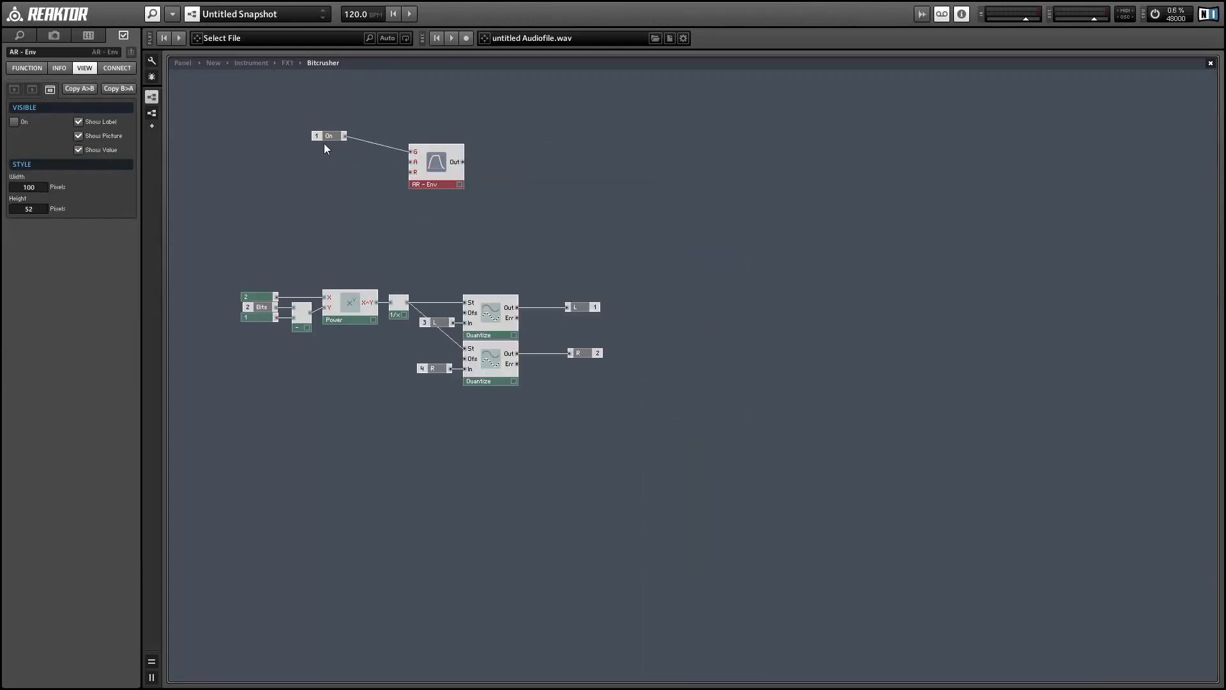
pyautogui.moveTo(325, 140); pyautogui.dragTo(361, 148)
# Add another input terminal and a Multiply module, and feed the AR envelope's output into the Multiply.
pyautogui.rightClick(504, 145)
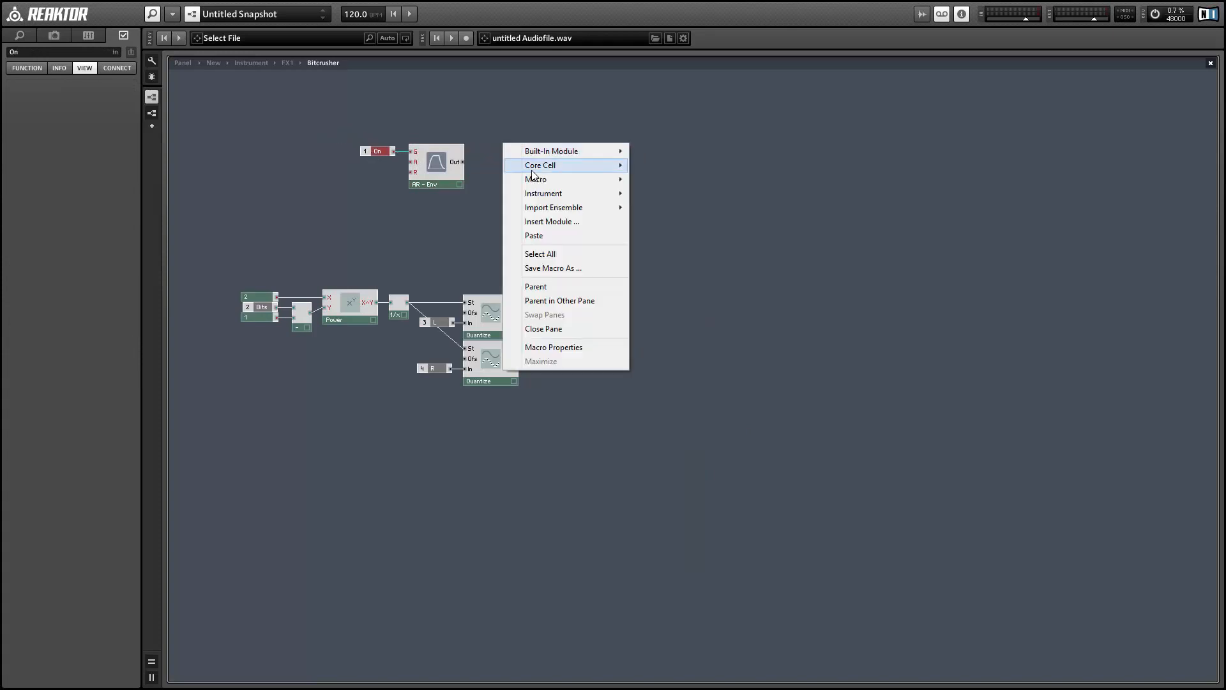
pyautogui.moveTo(537, 152)
pyautogui.click(750, 361)
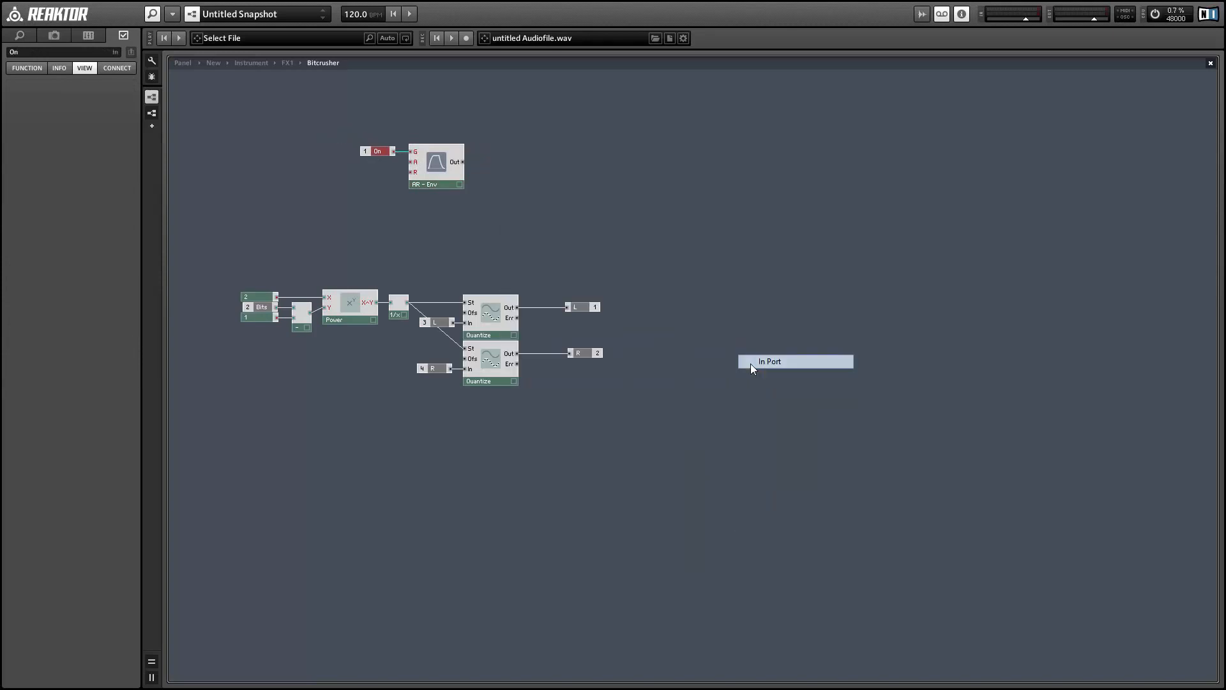
pyautogui.rightClick(615, 206)
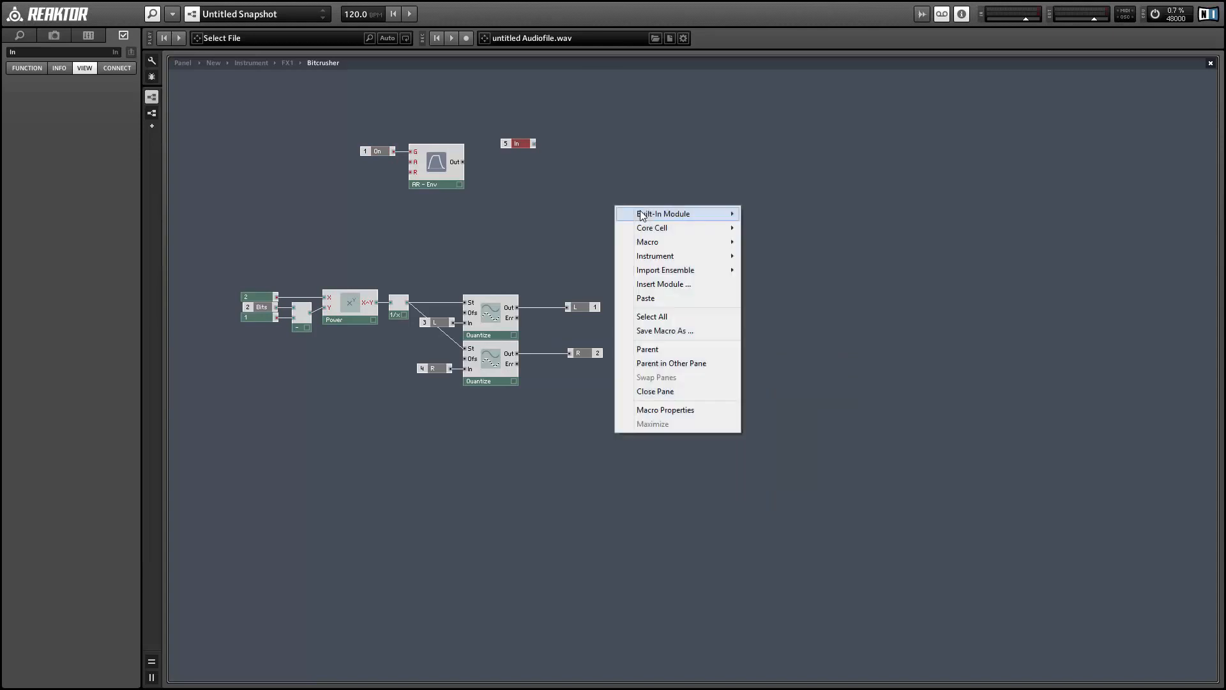
pyautogui.moveTo(664, 213)
pyautogui.moveTo(773, 271)
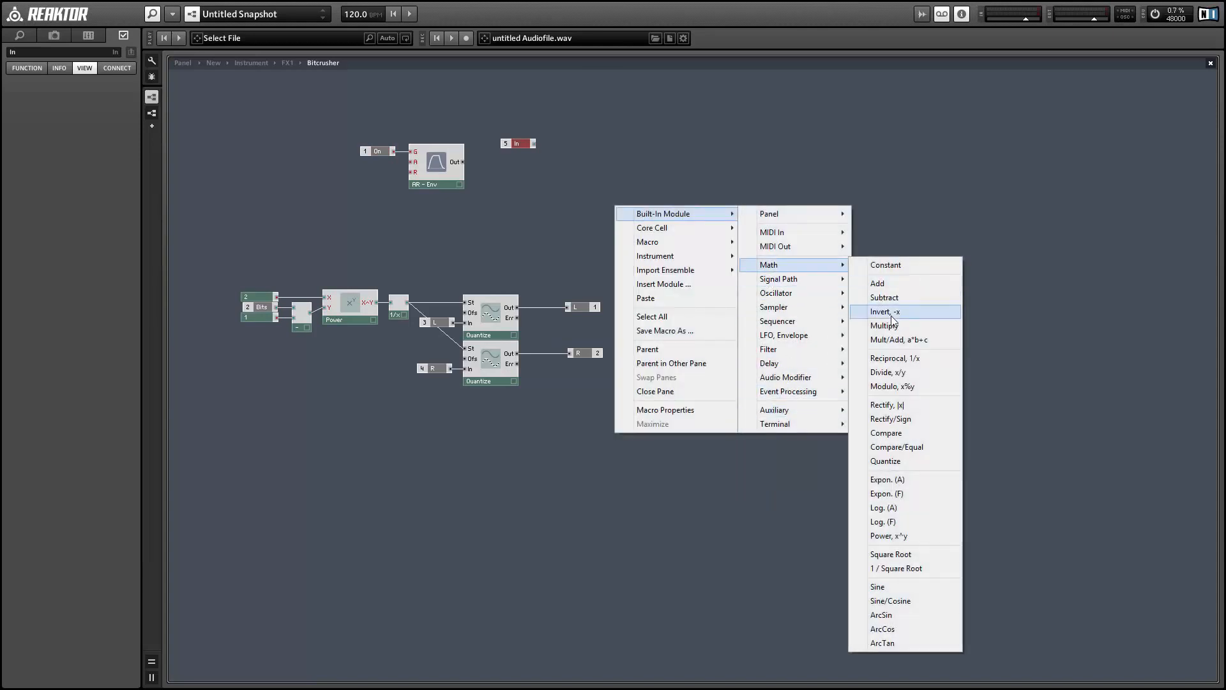
pyautogui.click(884, 315)
pyautogui.moveTo(462, 162); pyautogui.dragTo(567, 177)
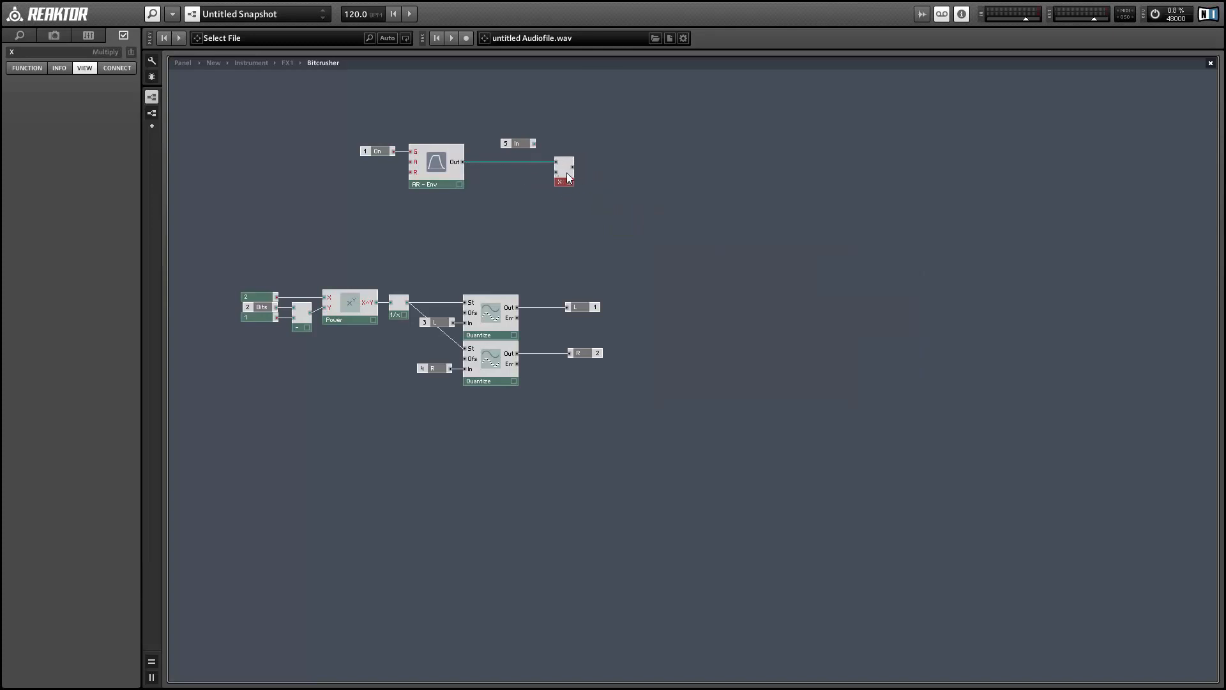
# Assign the unnamed input terminal to port 3, name it D/W and wire it to the Multiply's second input.
pyautogui.moveTo(515, 143); pyautogui.dragTo(507, 168)
pyautogui.rightClick(507, 169)
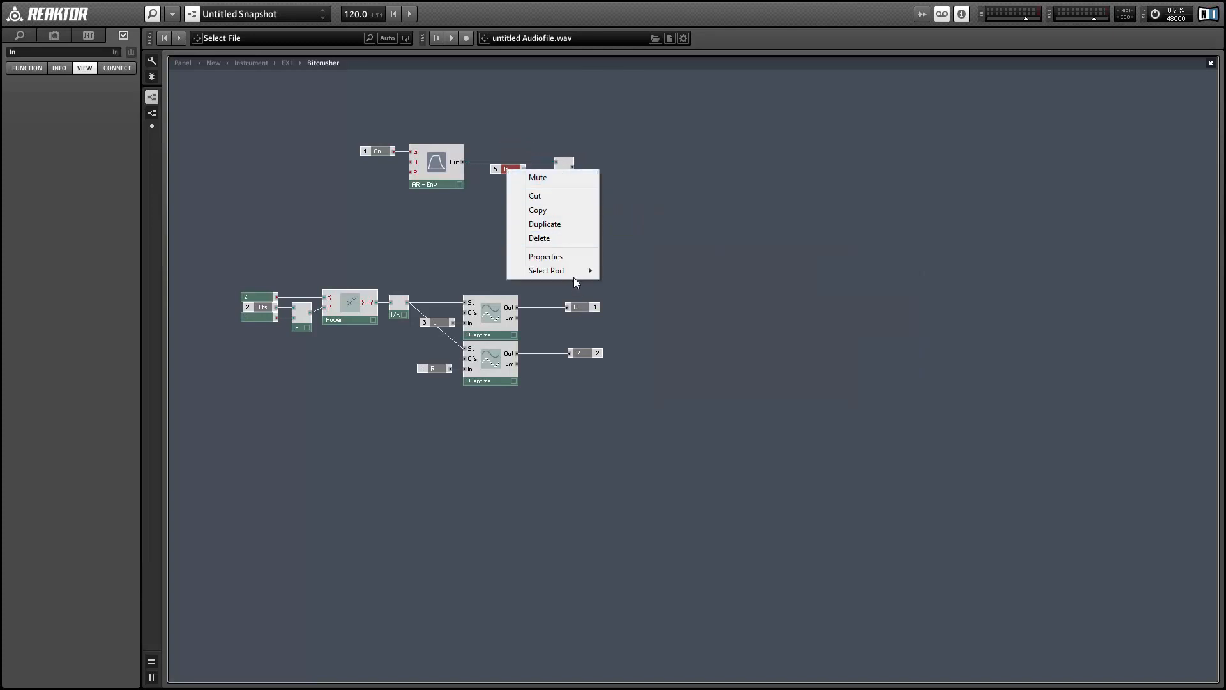
pyautogui.moveTo(562, 270)
pyautogui.click(630, 298)
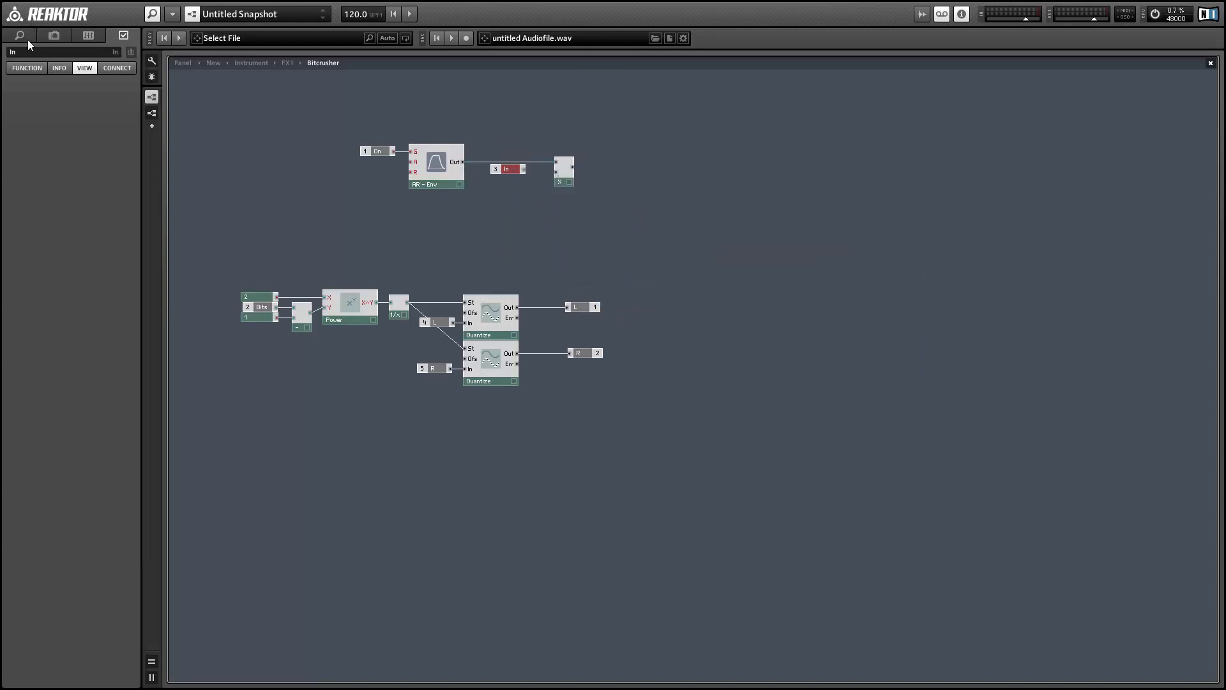
pyautogui.write('D/W')
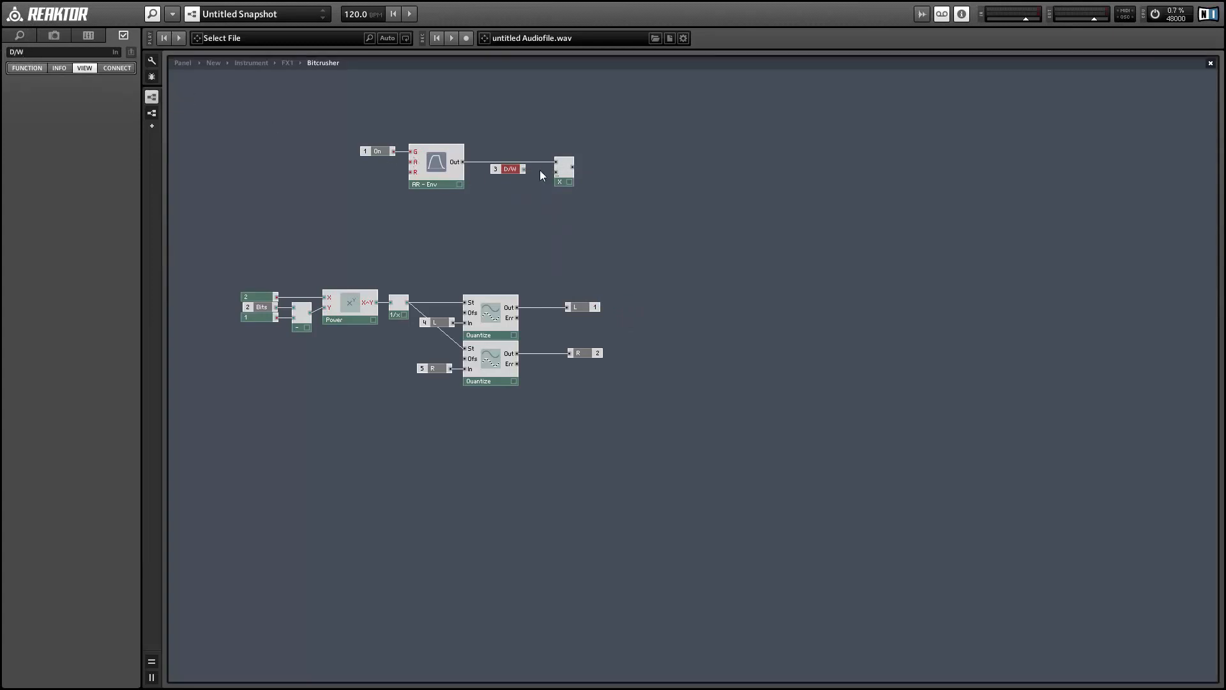
pyautogui.moveTo(524, 171); pyautogui.dragTo(532, 171)
# Shift the L and R output terminals away from the Quantize modules and add a Crossfade module with 2 minimum ports.
pyautogui.moveTo(555, 253); pyautogui.dragTo(772, 353)
pyautogui.click(737, 392)
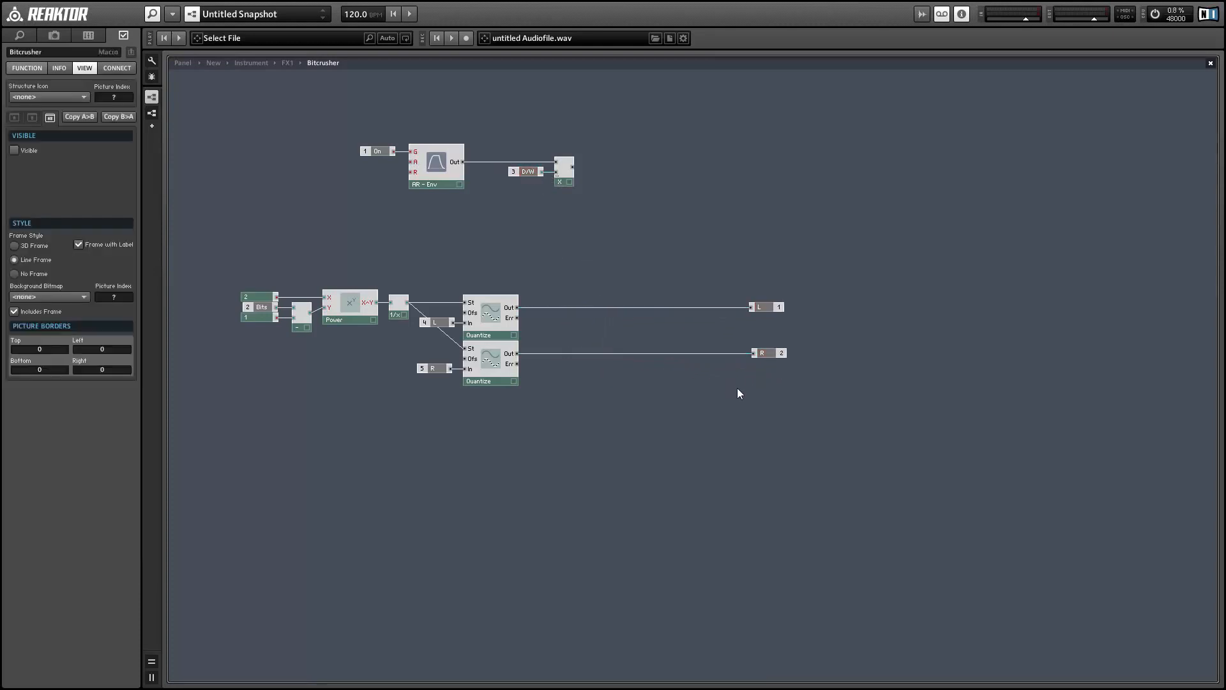
pyautogui.press('Return')
pyautogui.write('cross')
pyautogui.press('Return')
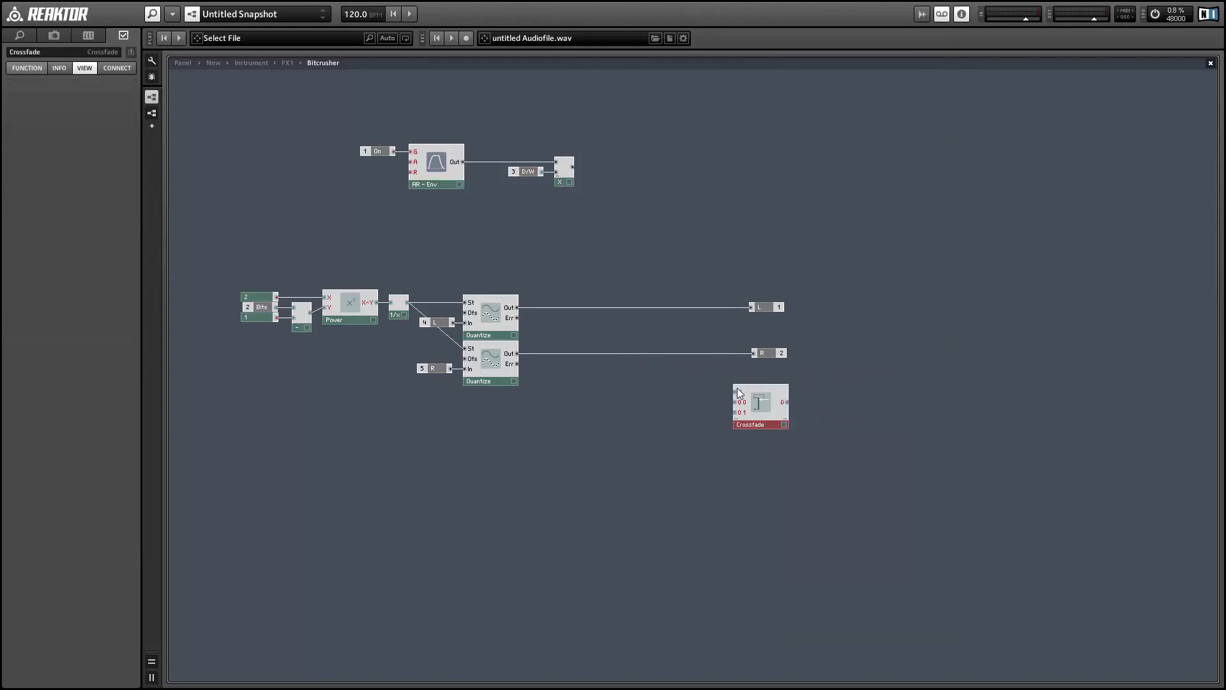
pyautogui.click(27, 67)
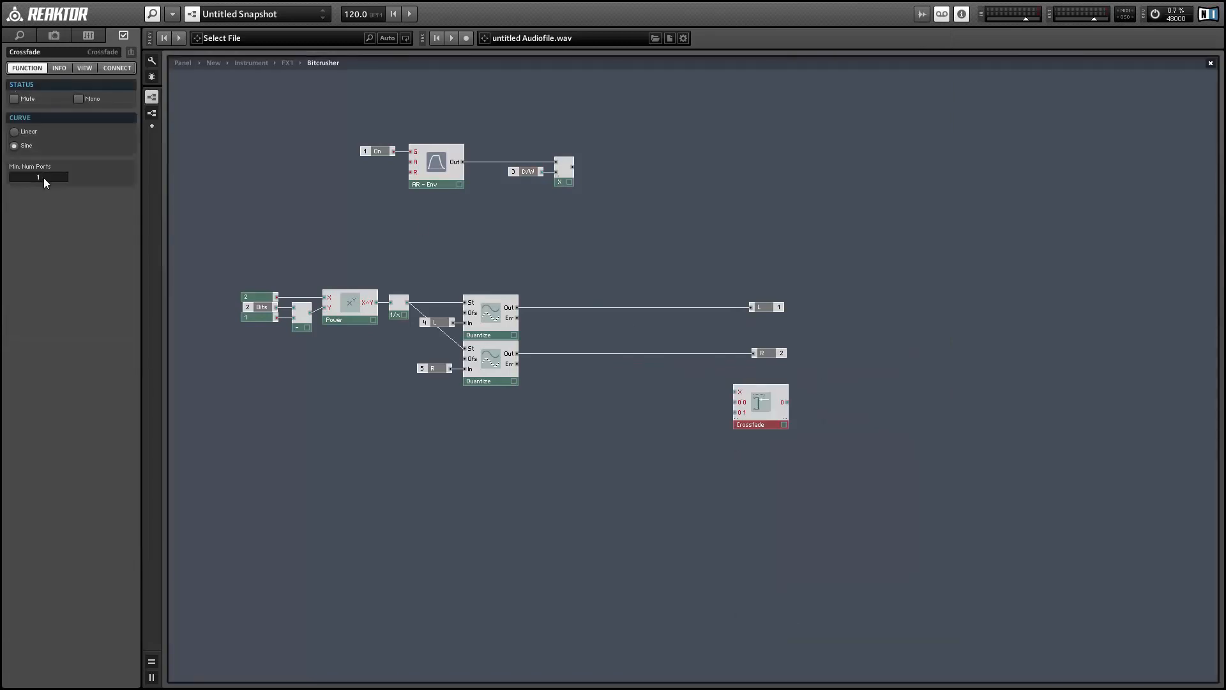
pyautogui.moveTo(44, 177); pyautogui.dragTo(125, 193)
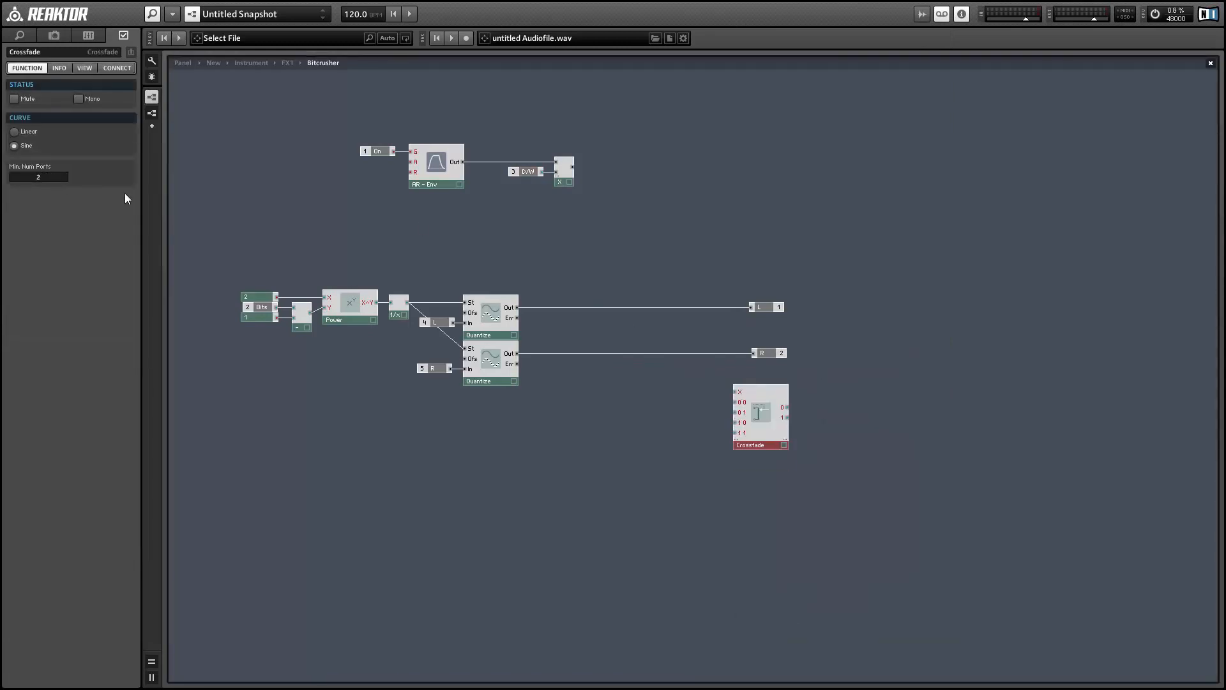
# Place the Crossfade before the output terminals and wire its outputs 0 and 1 to L and R.
pyautogui.moveTo(759, 423); pyautogui.dragTo(752, 307)
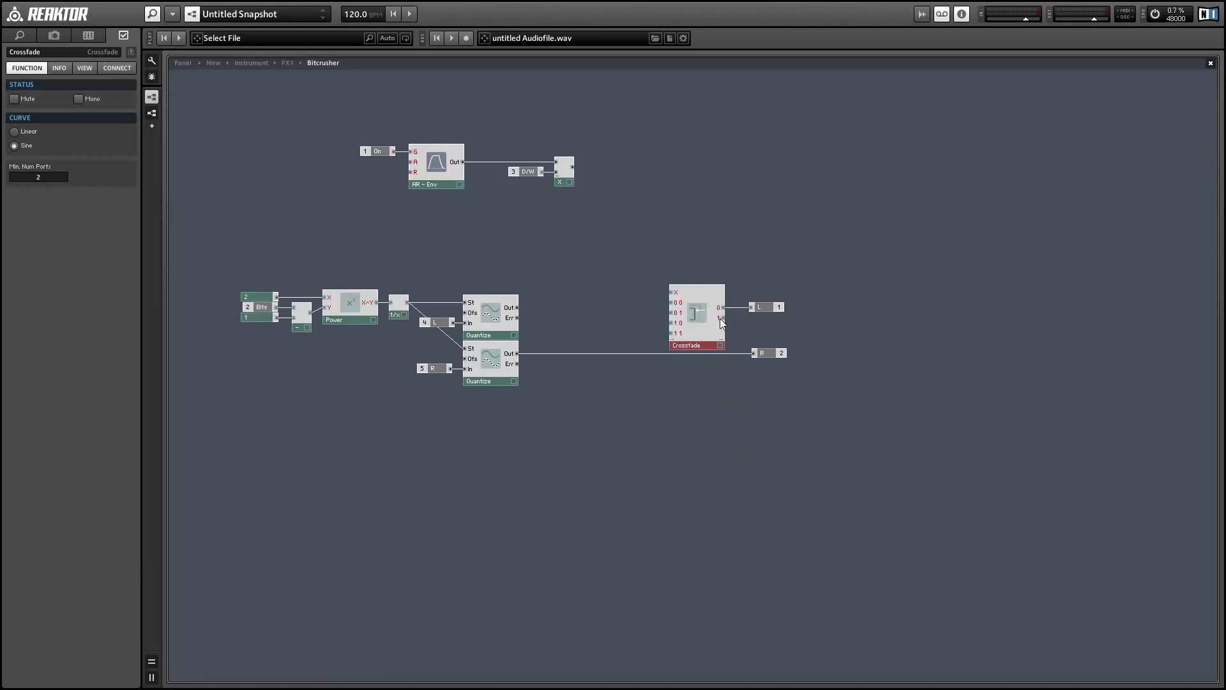
pyautogui.moveTo(759, 354); pyautogui.dragTo(762, 350)
pyautogui.moveTo(763, 350); pyautogui.dragTo(765, 348)
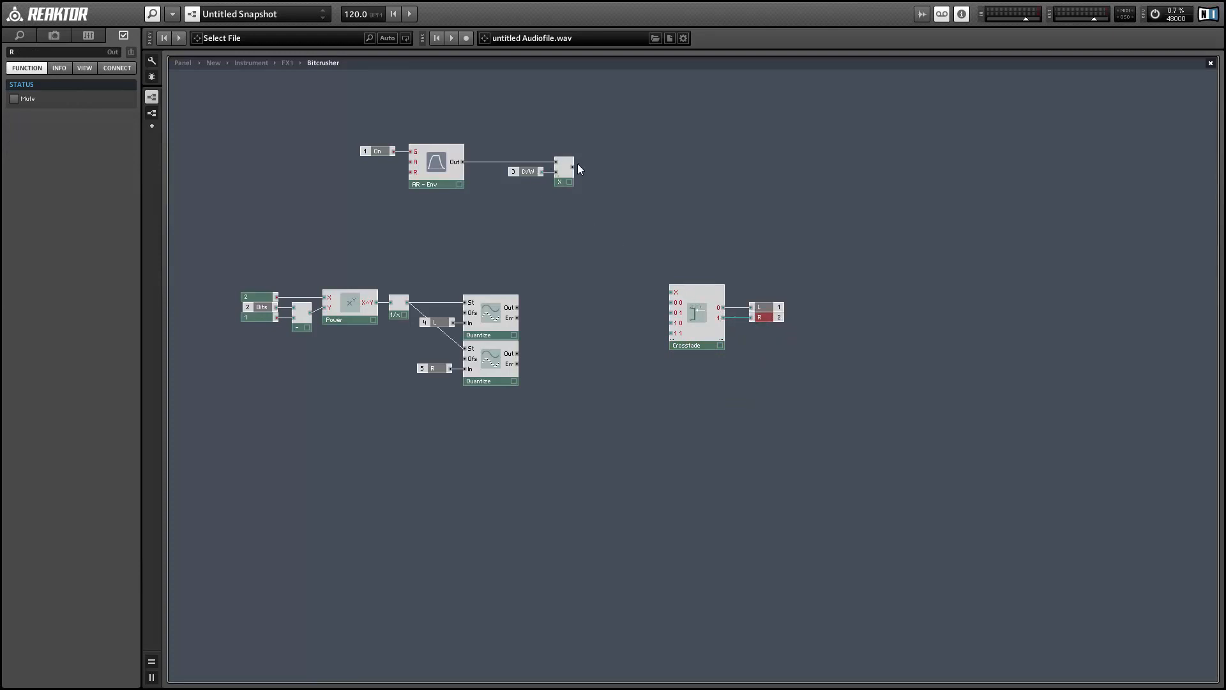
# Wire the Multiply's output to the Crossfade's X input, and the L and R input terminals to inputs 0 0 and 1 0.
pyautogui.moveTo(573, 166); pyautogui.dragTo(672, 291)
pyautogui.moveTo(452, 323); pyautogui.dragTo(517, 353)
pyautogui.click(564, 369)
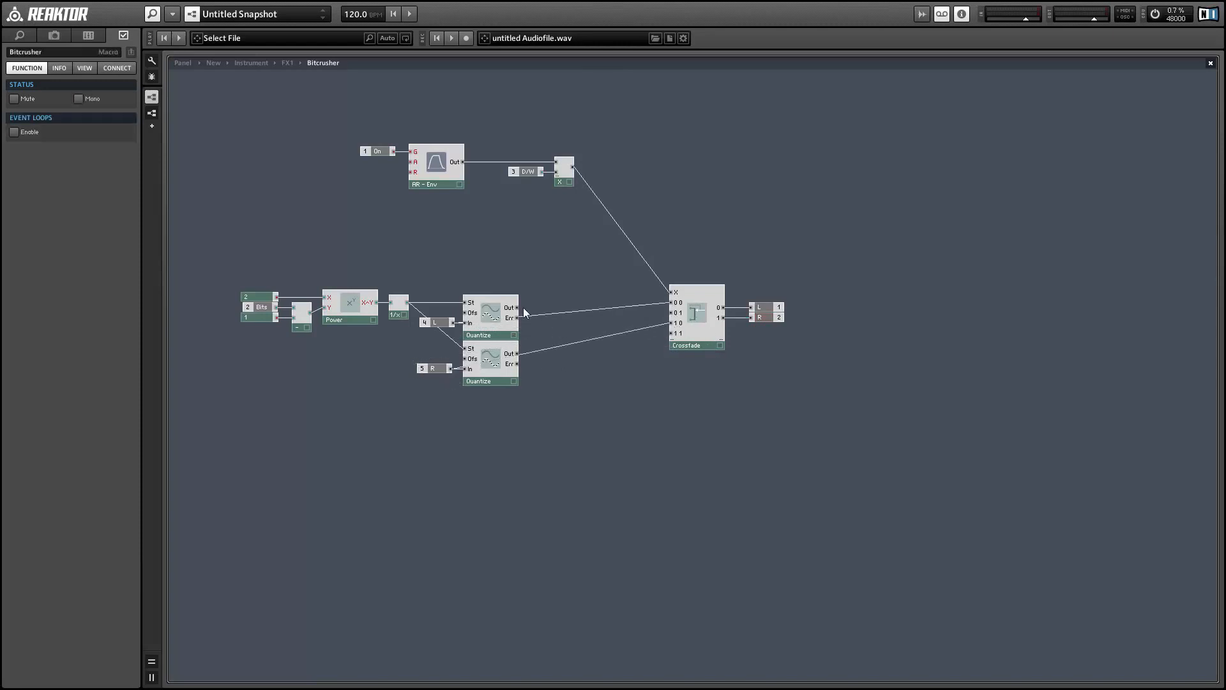
# Wire the two Quantize outputs to Crossfade inputs 0 1 and 1 1, and move the Crossfade and output terminals closer to them.
pyautogui.click(494, 321)
pyautogui.moveTo(523, 311); pyautogui.dragTo(671, 312)
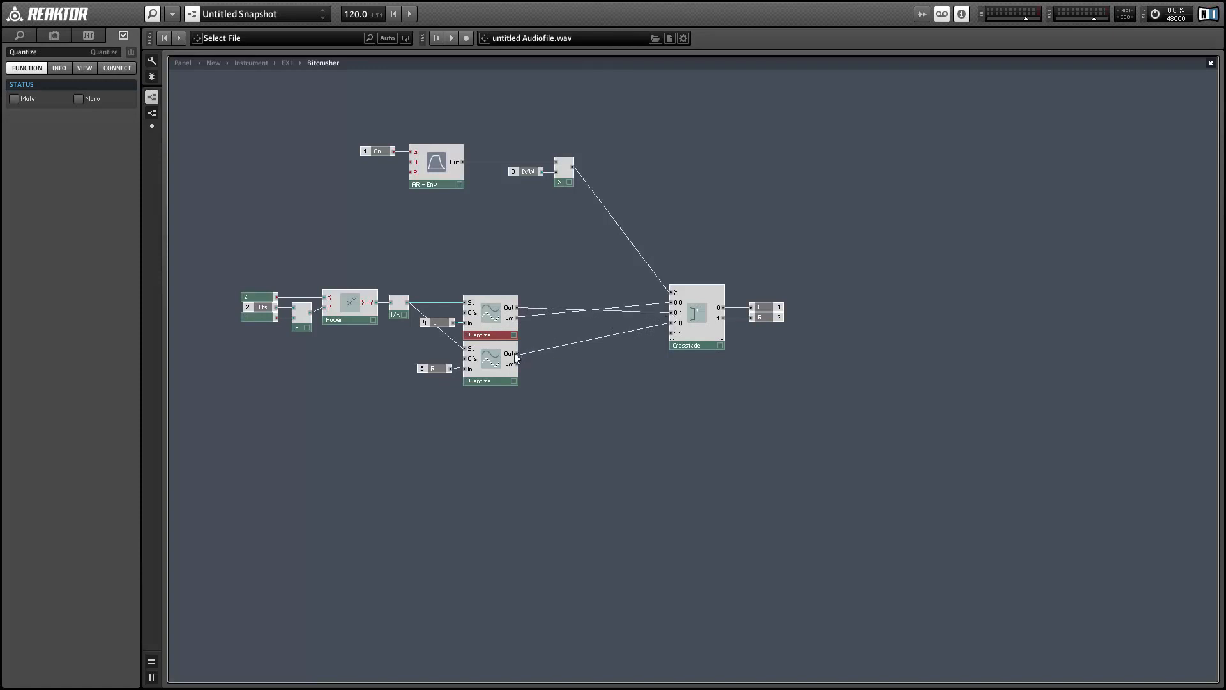
pyautogui.moveTo(516, 358); pyautogui.dragTo(671, 333)
pyautogui.moveTo(605, 264); pyautogui.dragTo(785, 352)
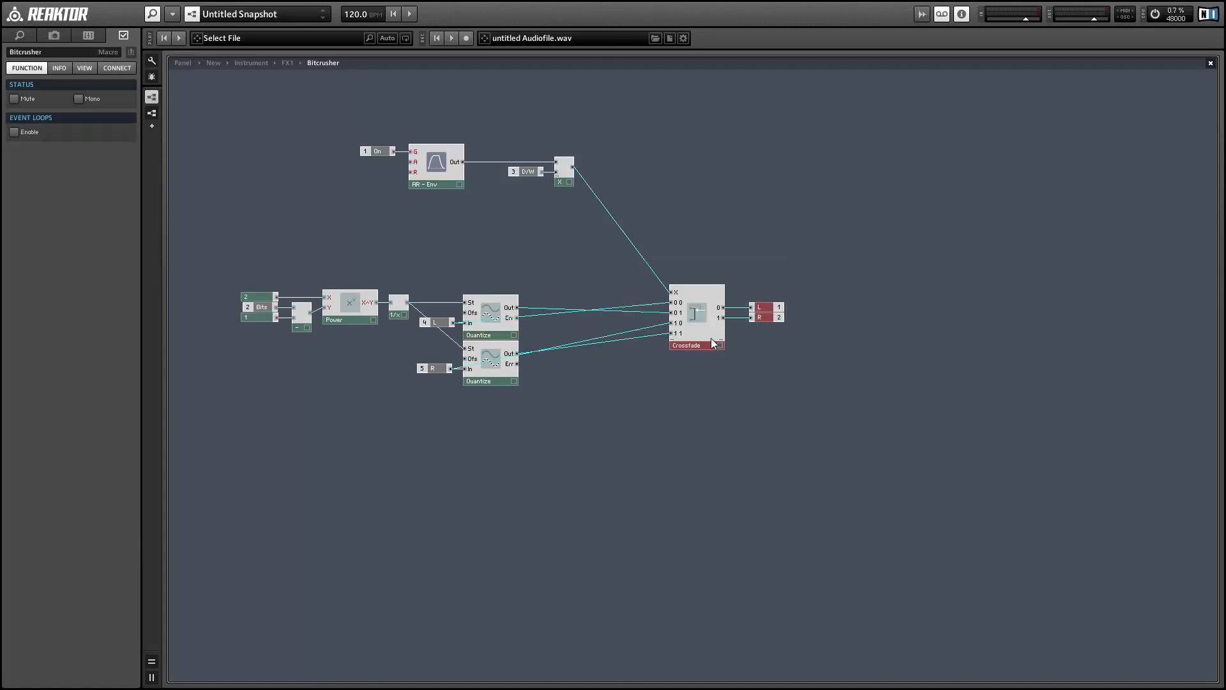
pyautogui.moveTo(711, 339); pyautogui.dragTo(654, 333)
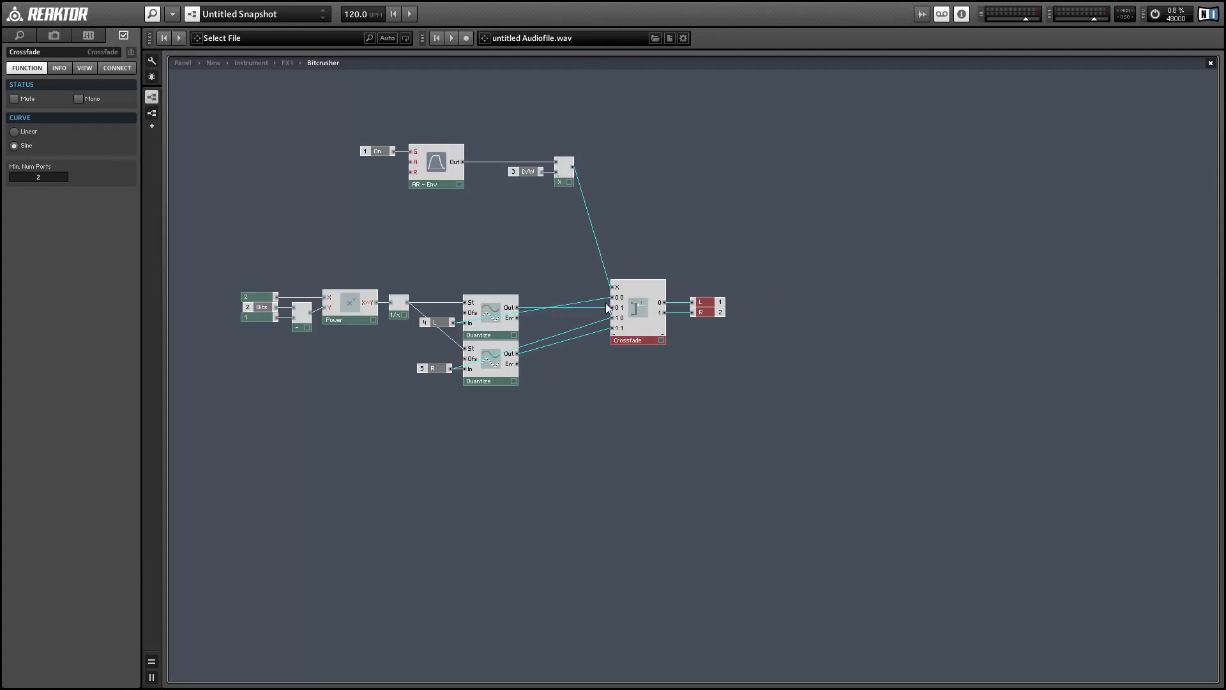
# In FX1, align the terminals and Controls with the Bitcrusher, and wire Controls' On, Bits and D/W outputs to its matching inputs.
pyautogui.doubleClick(517, 258)
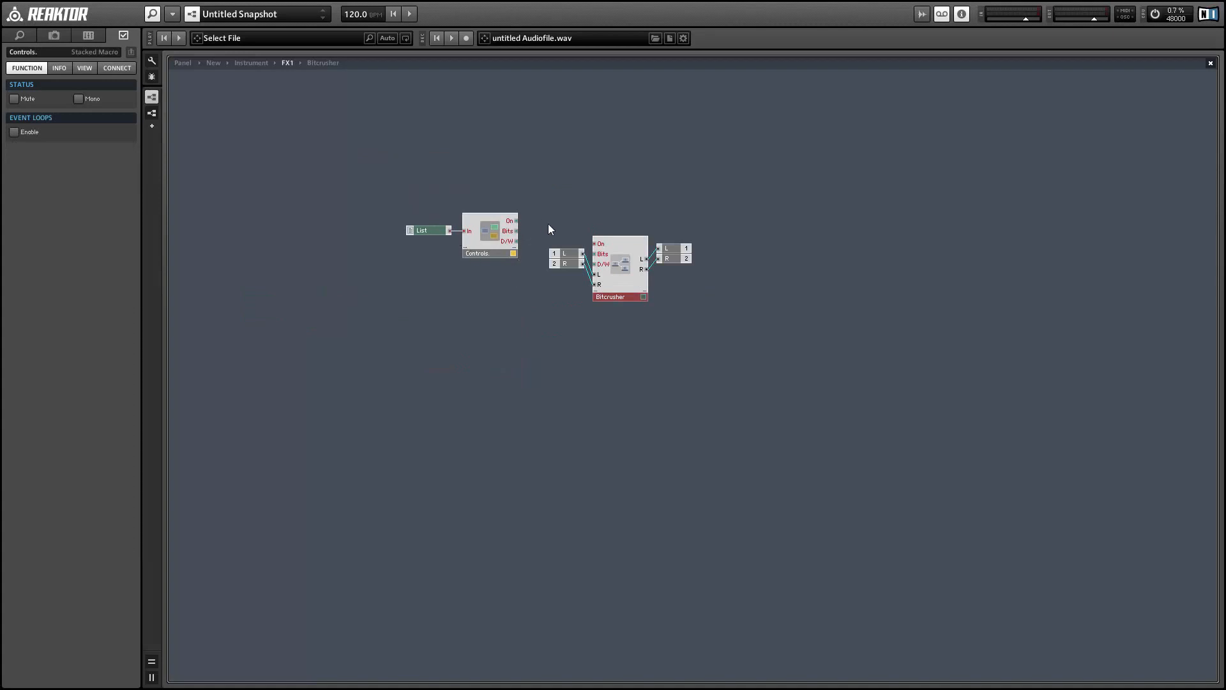
pyautogui.moveTo(571, 263); pyautogui.dragTo(572, 285)
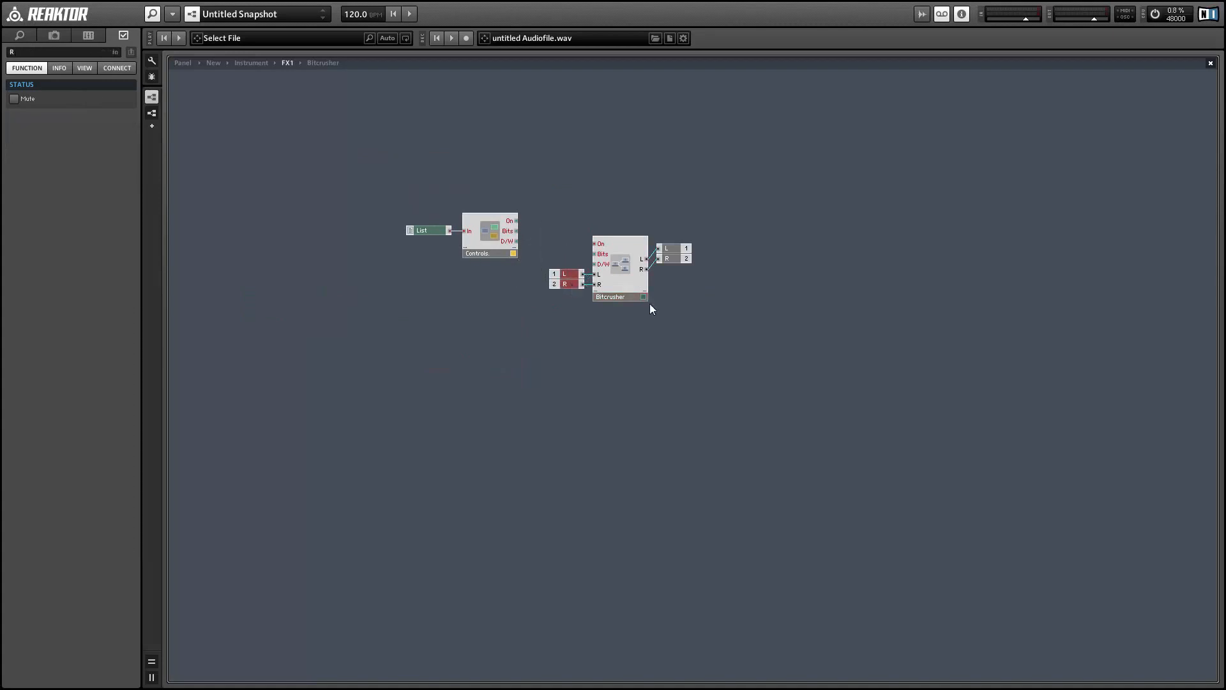
pyautogui.moveTo(706, 309); pyautogui.dragTo(682, 246)
pyautogui.moveTo(673, 248); pyautogui.dragTo(676, 258)
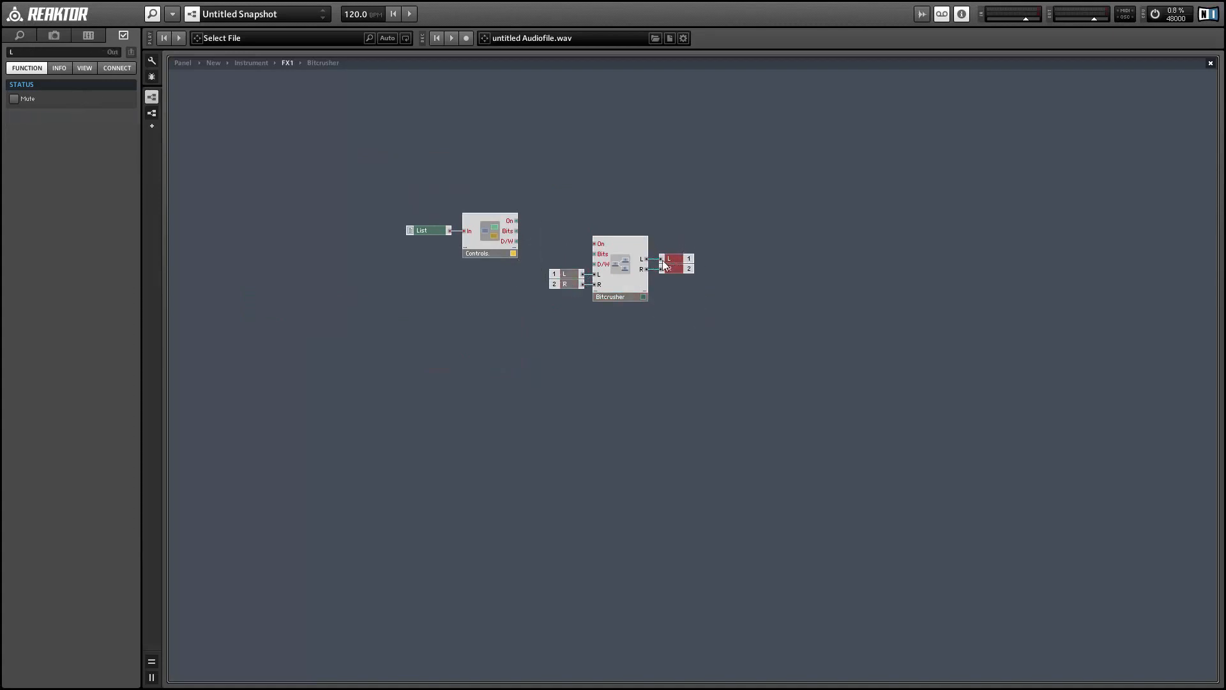
pyautogui.moveTo(375, 177); pyautogui.dragTo(598, 271)
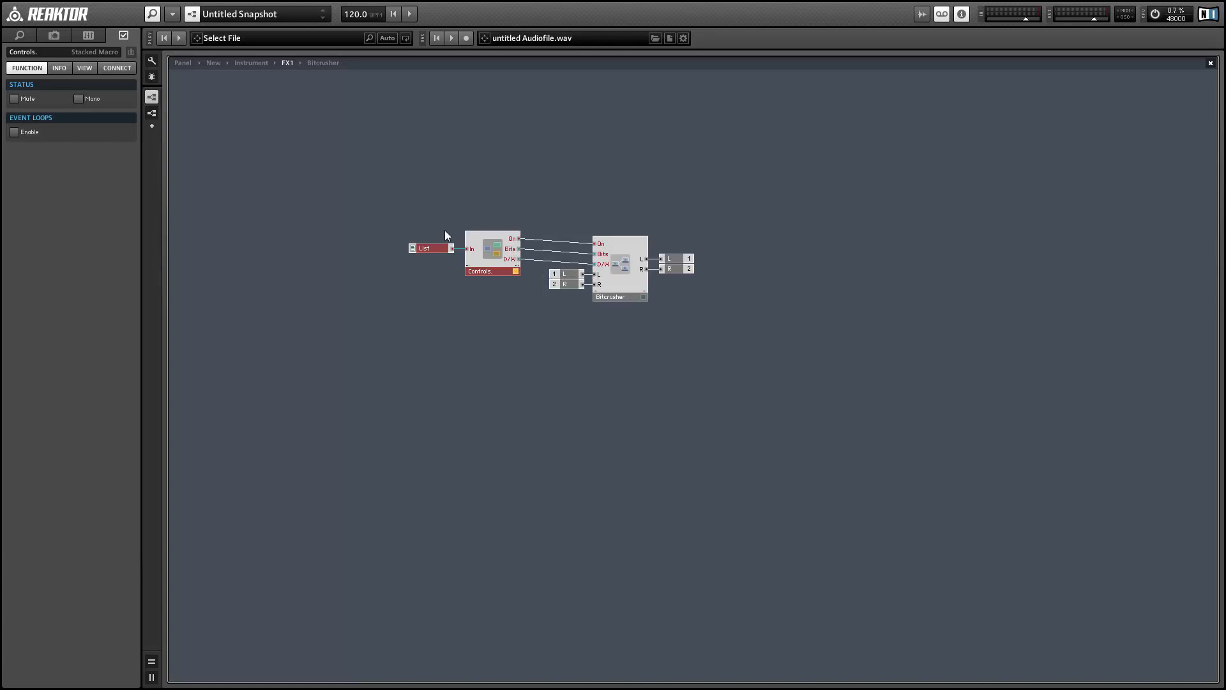
pyautogui.moveTo(413, 226); pyautogui.dragTo(514, 277)
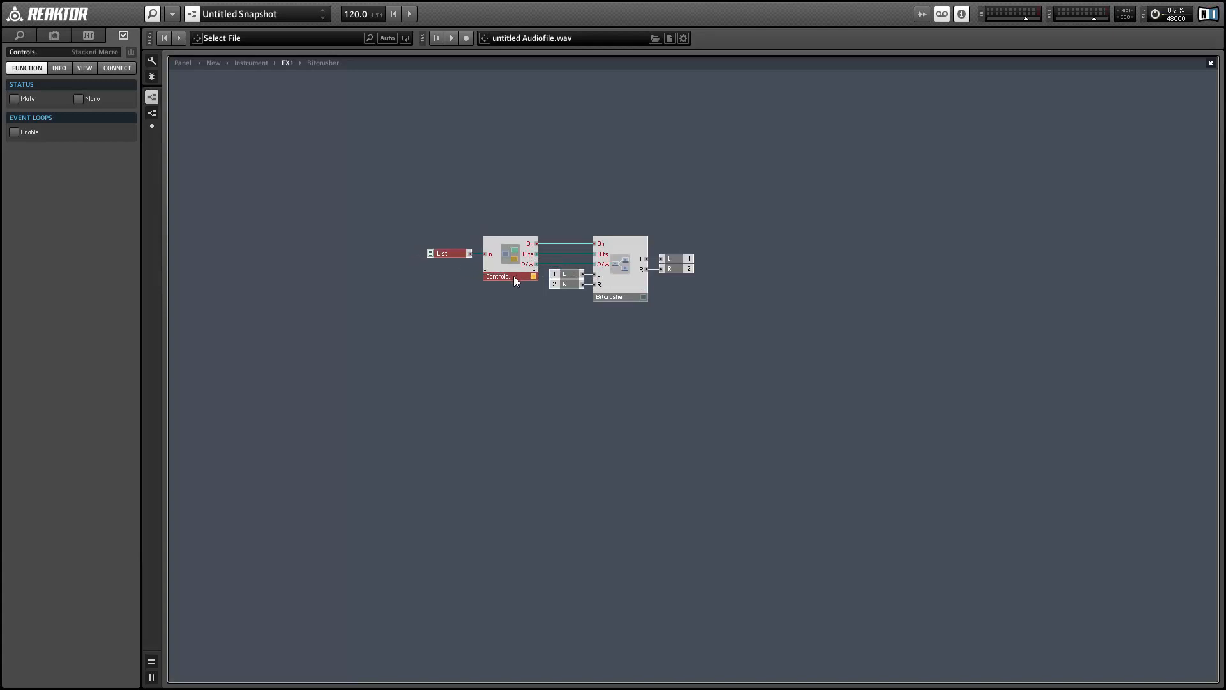
# Return to the Instrument structure and wire FX1's L and R outputs to the voice combiners before the output terminals.
pyautogui.doubleClick(546, 315)
pyautogui.moveTo(577, 290); pyautogui.dragTo(741, 322)
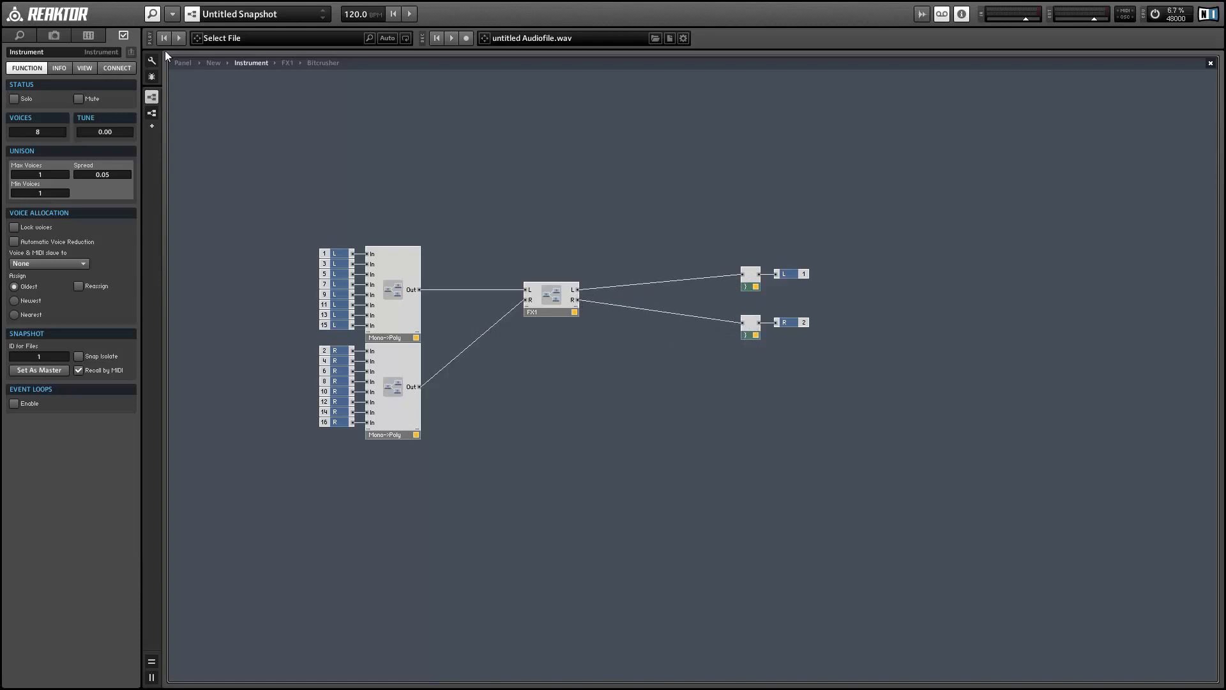
# Show the instrument panel, load TT_KERO_LOOPS_113.aif from the kero-twistedloops folder into the player and lower the output level.
pyautogui.click(183, 63)
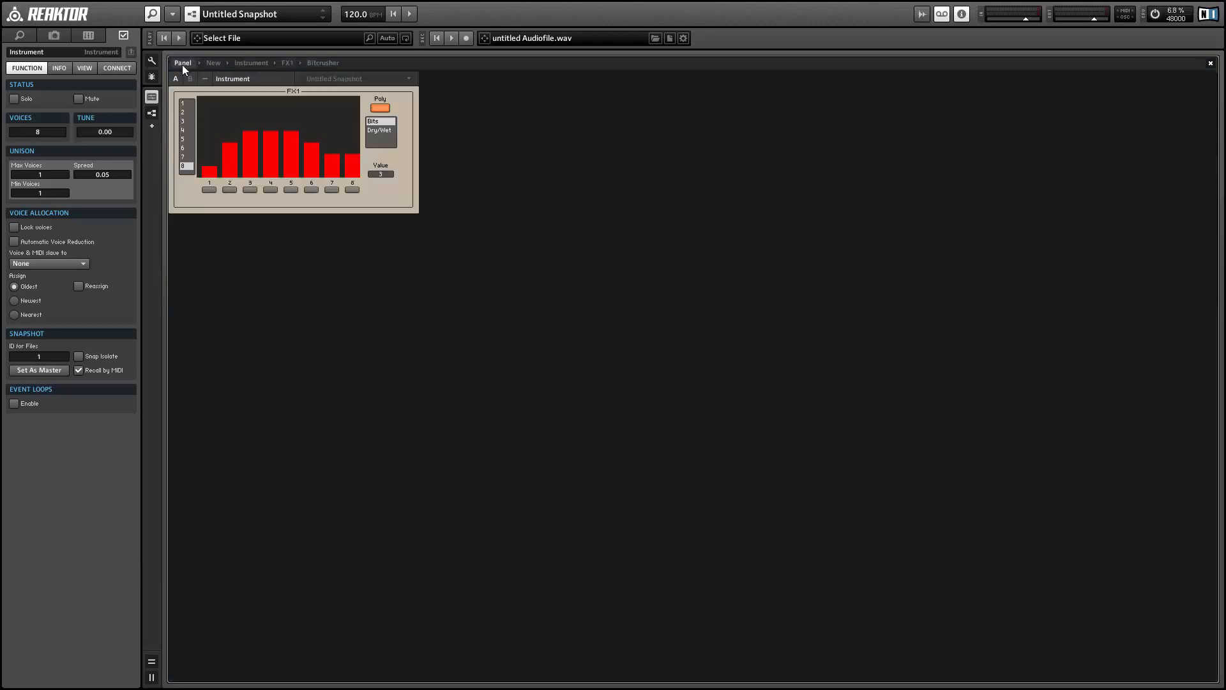
pyautogui.click(368, 40)
pyautogui.click(77, 113)
pyautogui.click(76, 99)
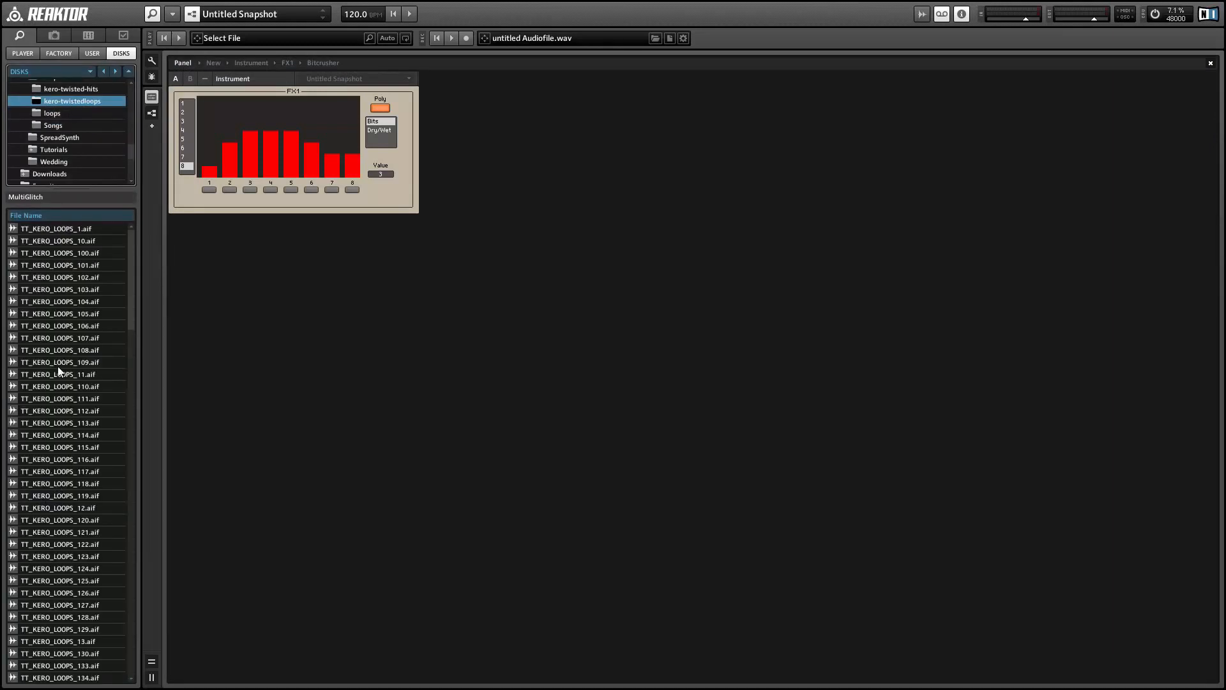
pyautogui.click(58, 423)
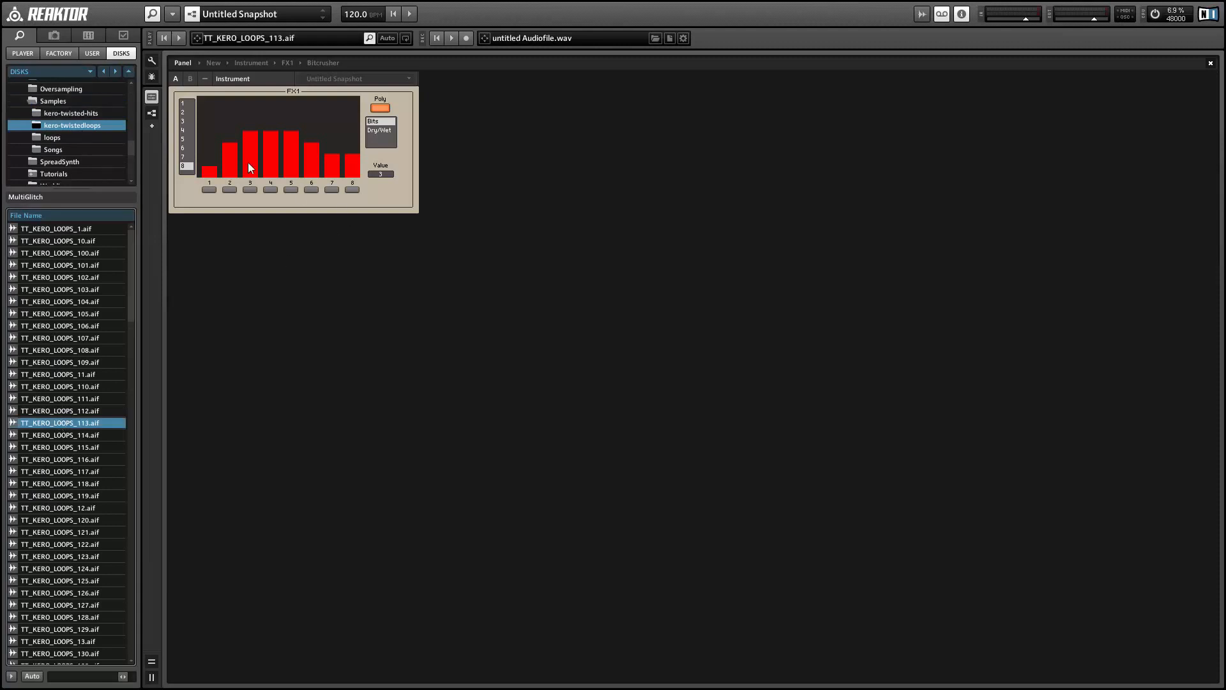
pyautogui.moveTo(1098, 19); pyautogui.dragTo(1079, 21)
# Select row 1 in FX1, switch on button 1 and set its Dry/Wet value to 0.7323.
pyautogui.click(188, 104)
pyautogui.click(206, 189)
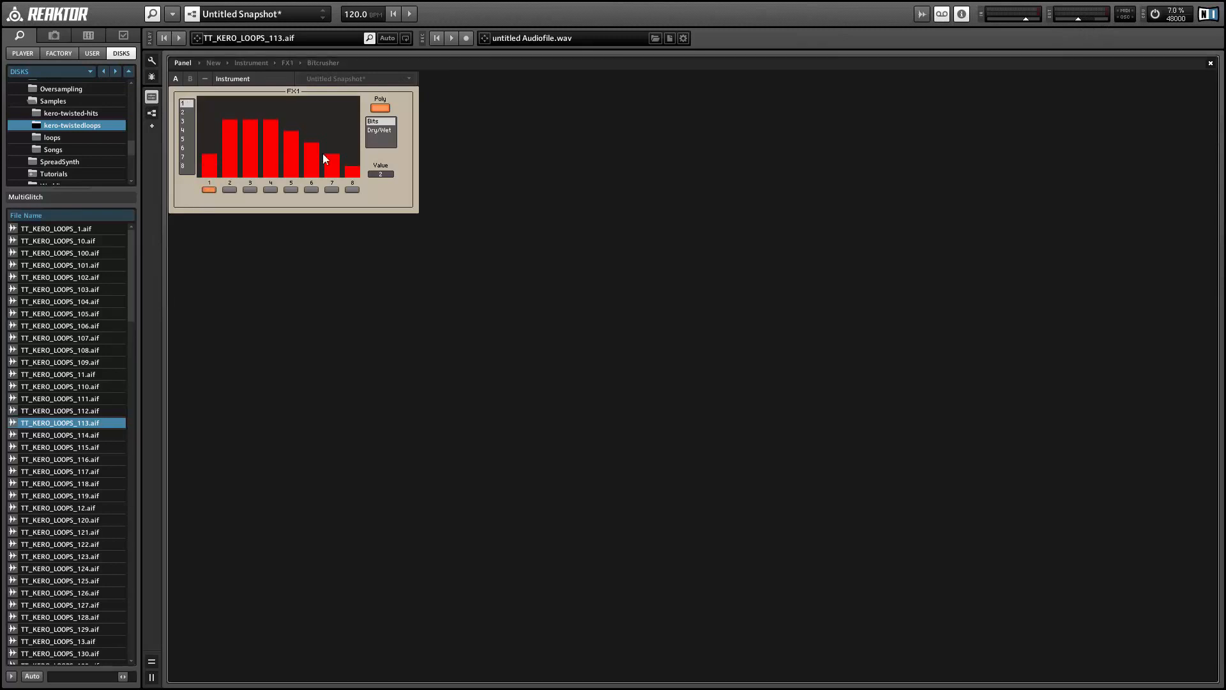
pyautogui.click(390, 132)
pyautogui.click(212, 117)
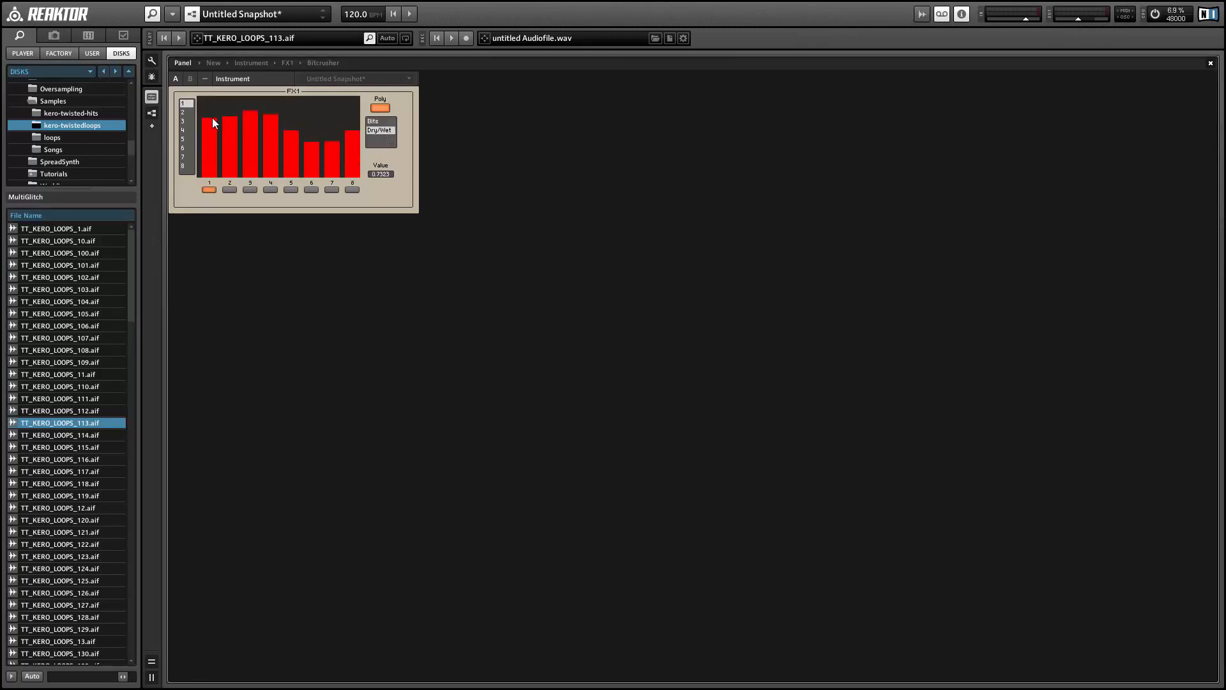
# Start the player and audition TT_KERO_LOOPS_114.aif and TT_KERO_LOOPS_116.aif through the effect.
pyautogui.click(179, 39)
pyautogui.click(71, 438)
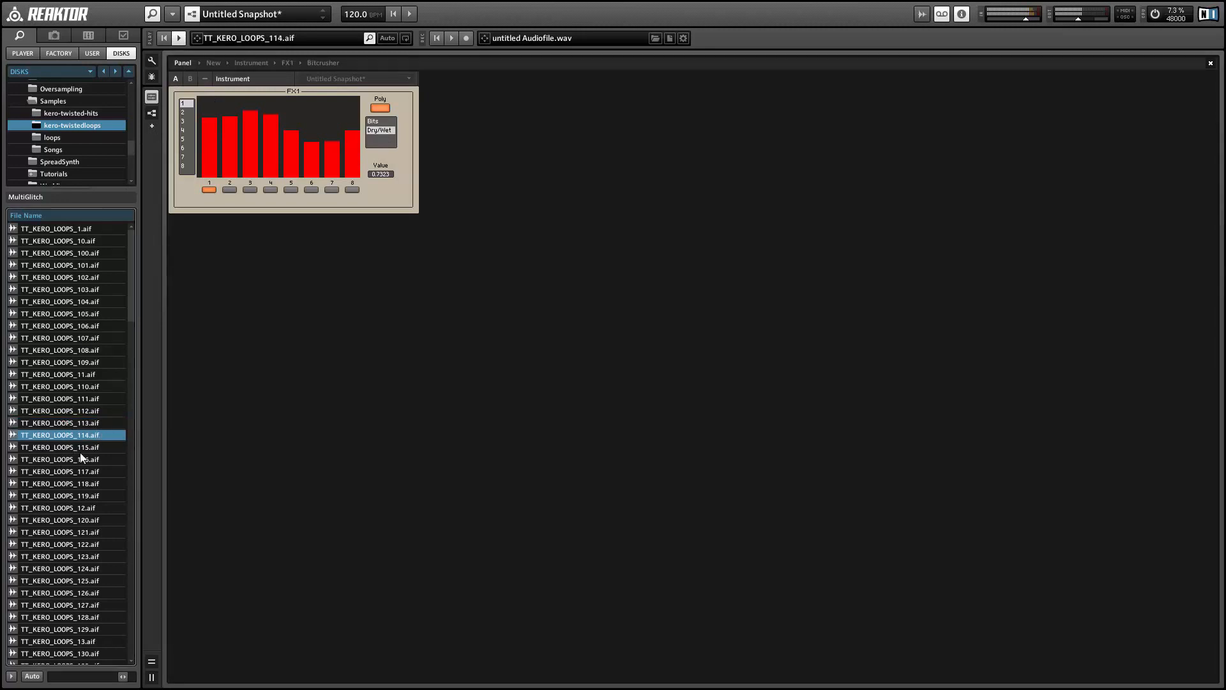
pyautogui.click(75, 460)
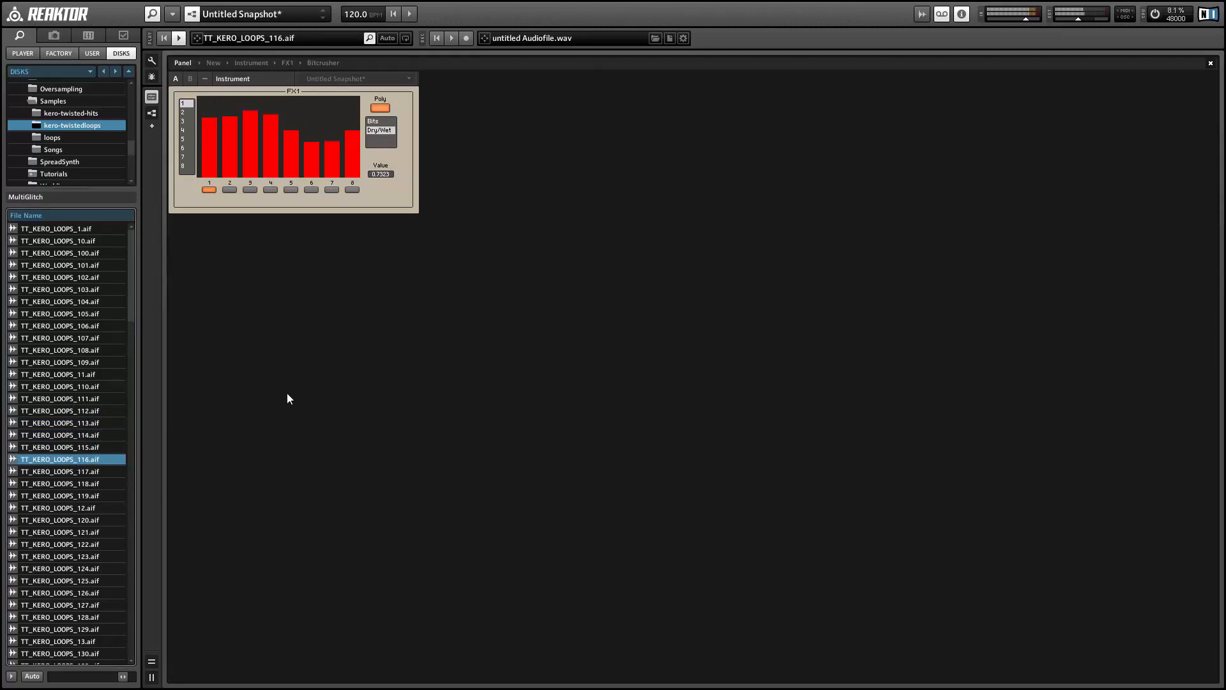
# Display the Bits parameter in FX1 and lower its value for bar 1.
pyautogui.click(372, 121)
pyautogui.moveTo(212, 163)
pyautogui.mouseDown()
pyautogui.moveTo(212, 104)
pyautogui.moveTo(213, 158)
pyautogui.mouseUp()
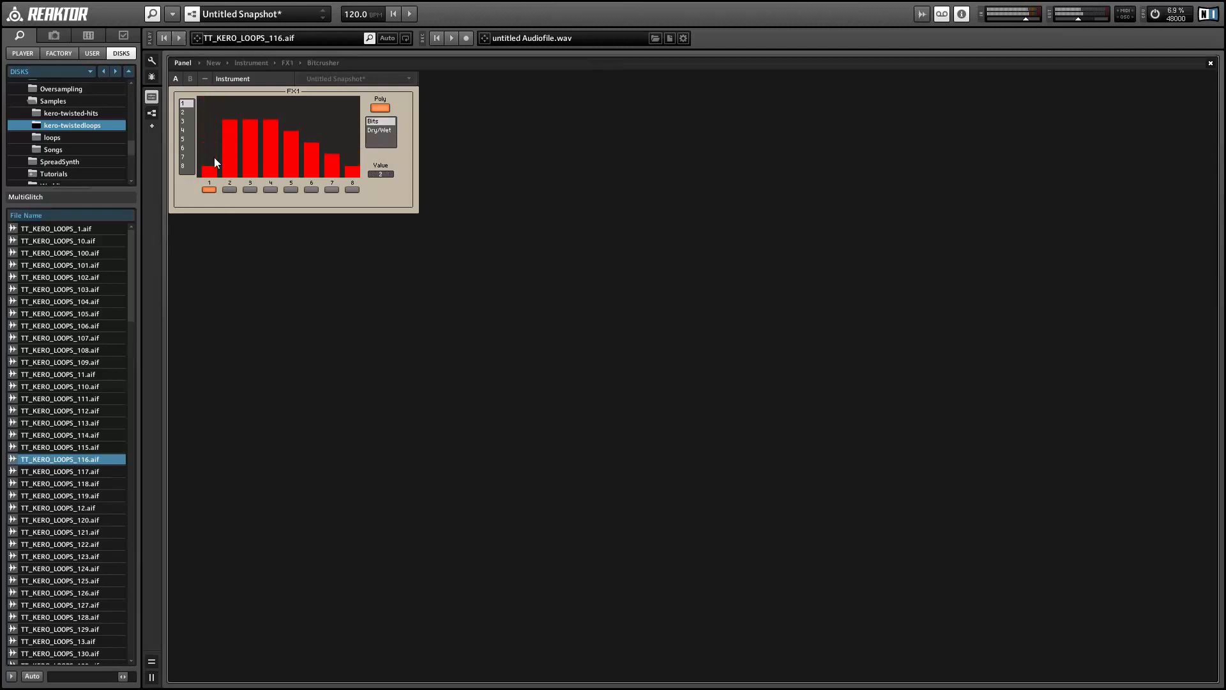